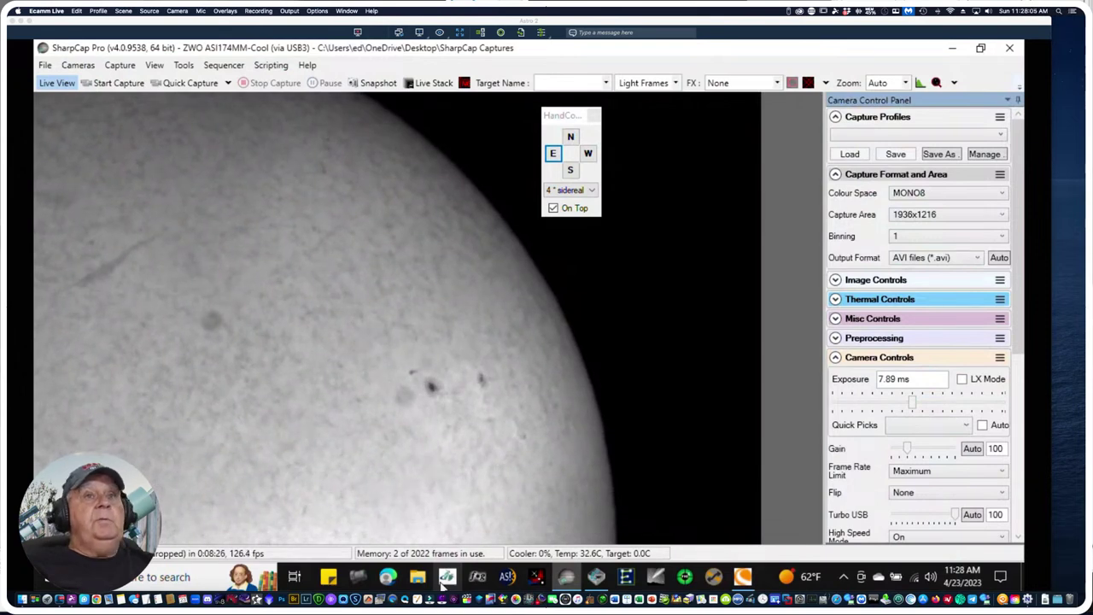
Raise the camera exposure to 48.1 ms to view the prominences on the solar limb, and bring it back down to 7.50 ms
{"action": "left_click", "coordinate": [913, 402]}
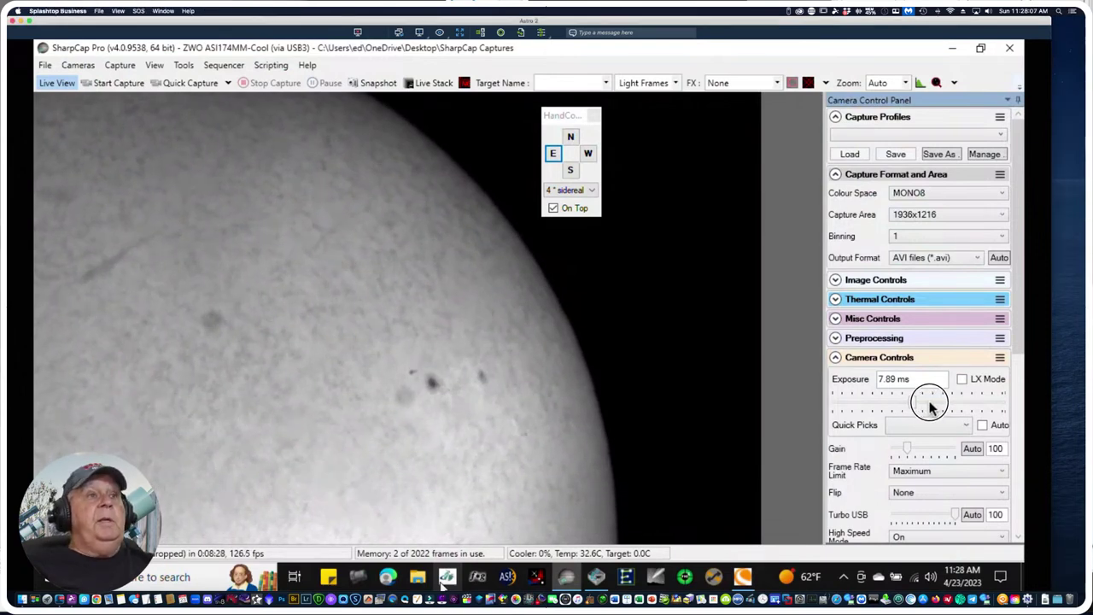
{"action": "left_click_drag", "start_coordinate": [914, 401], "coordinate": [940, 404]}
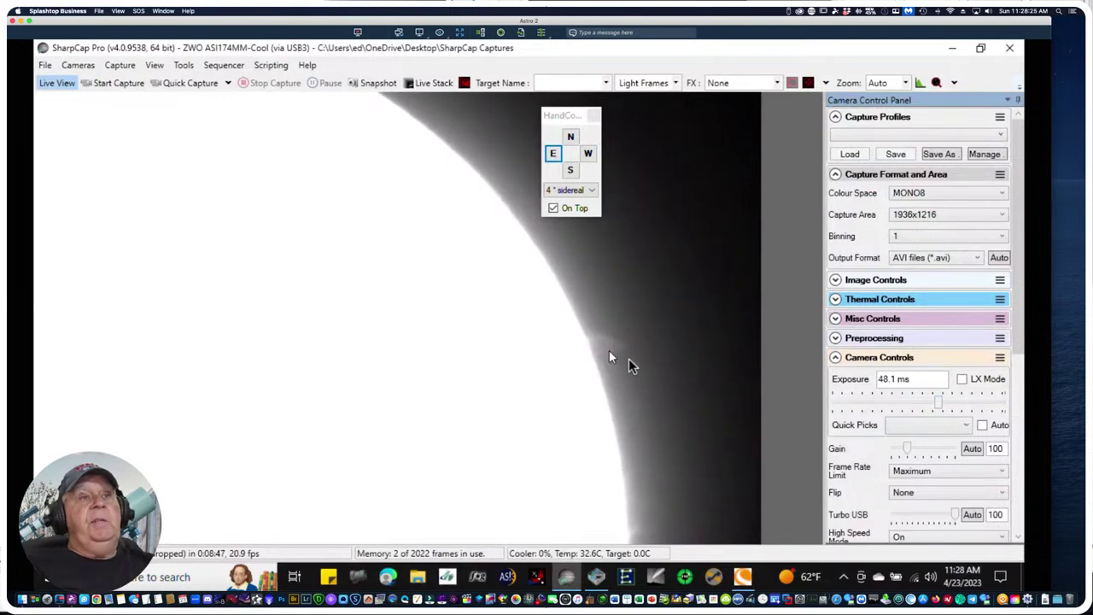
{"action": "left_click_drag", "start_coordinate": [935, 400], "coordinate": [910, 408]}
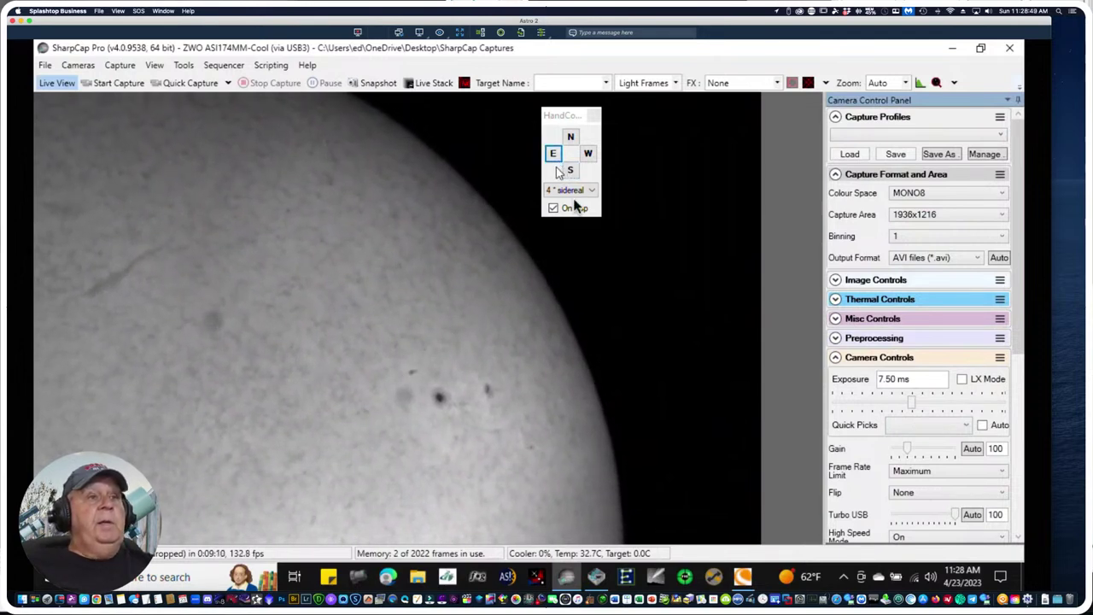
Slew the telescope north at 4 * sidereal to follow the solar limb past the sunspot pair
{"action": "left_click", "coordinate": [570, 139]}
{"action": "left_click", "coordinate": [571, 139]}
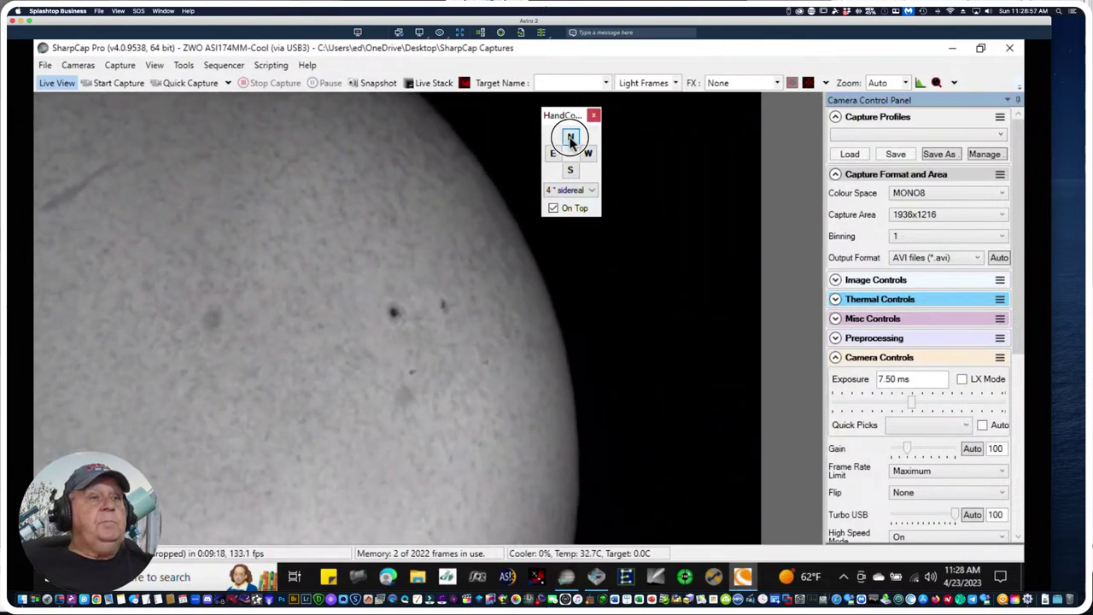
{"action": "left_click", "coordinate": [571, 139]}
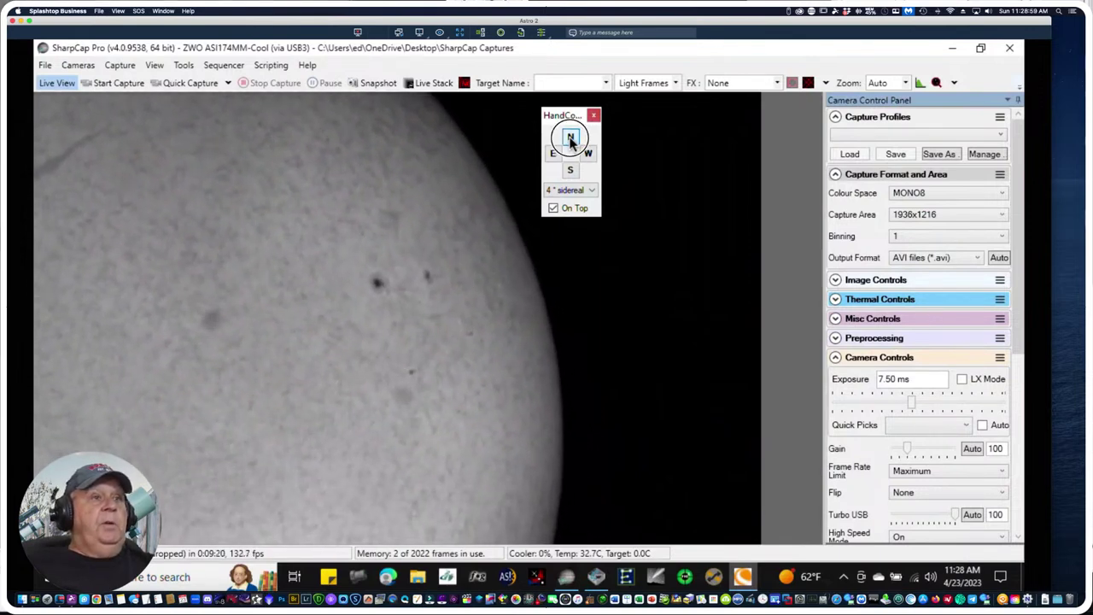
{"action": "left_click", "coordinate": [571, 139]}
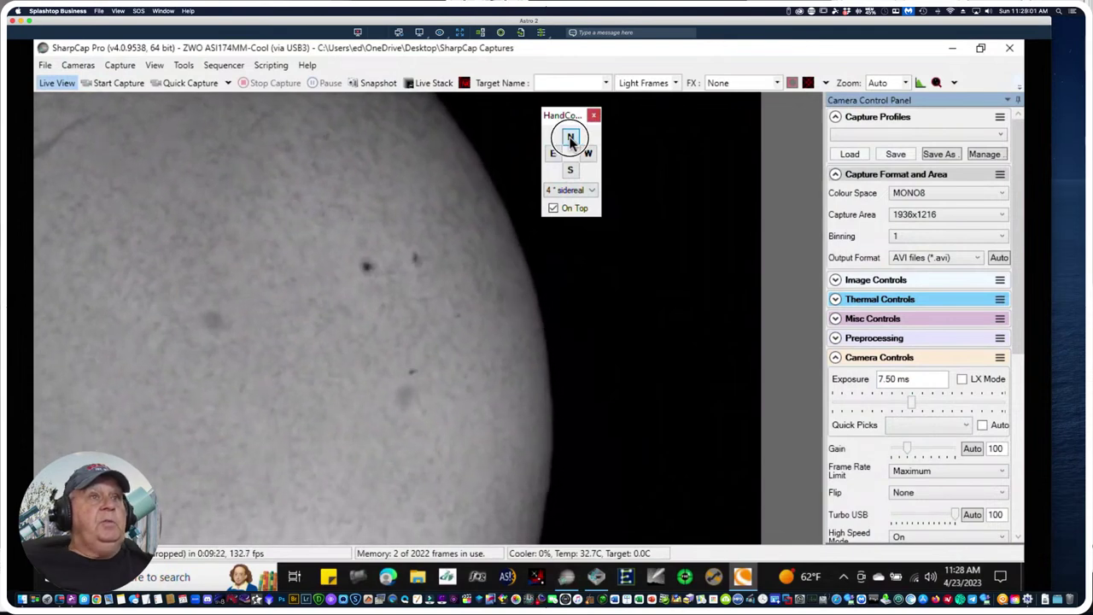
{"action": "left_click", "coordinate": [570, 139]}
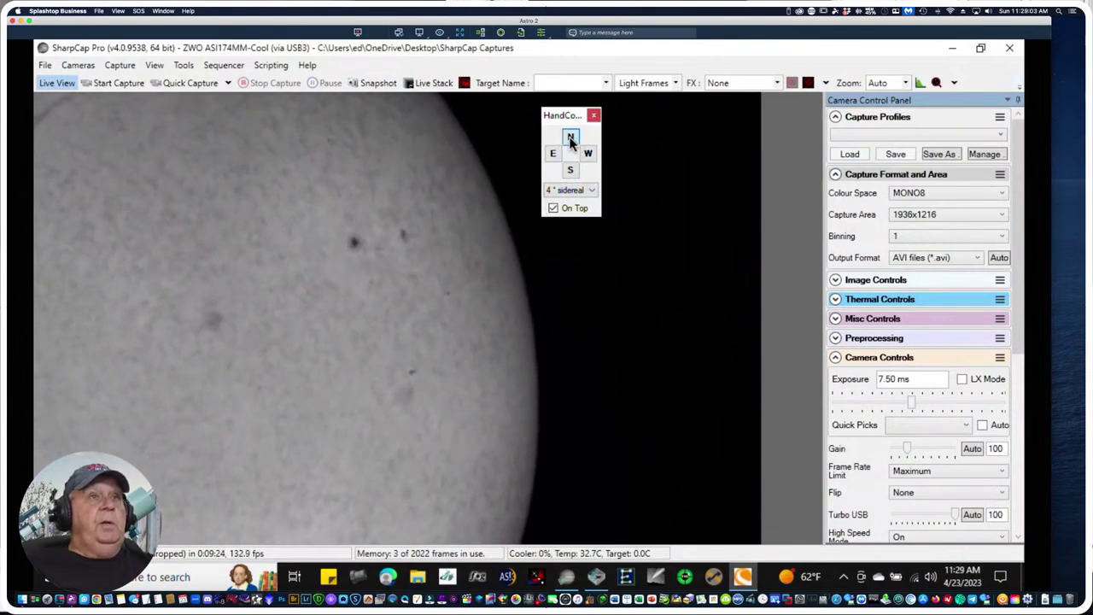
{"action": "left_click", "coordinate": [571, 139]}
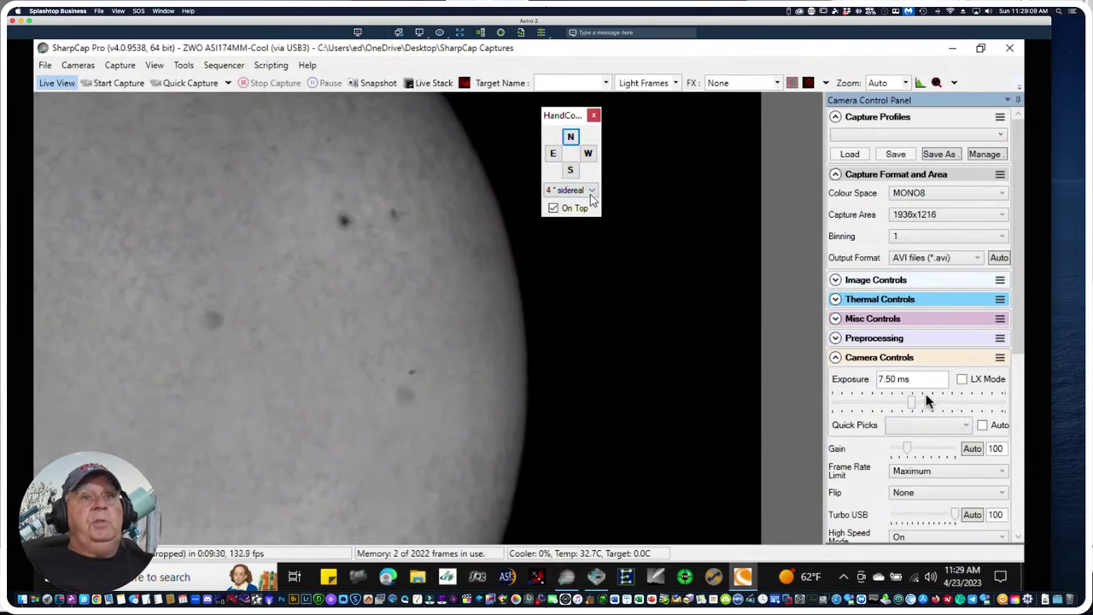
Raise the exposure to 41.4 ms to view the prominences along this part of the limb, and lower it to 8.29 ms
{"action": "mouse_move", "coordinate": [911, 401]}
{"action": "left_click_drag", "start_coordinate": [911, 402], "coordinate": [935, 409]}
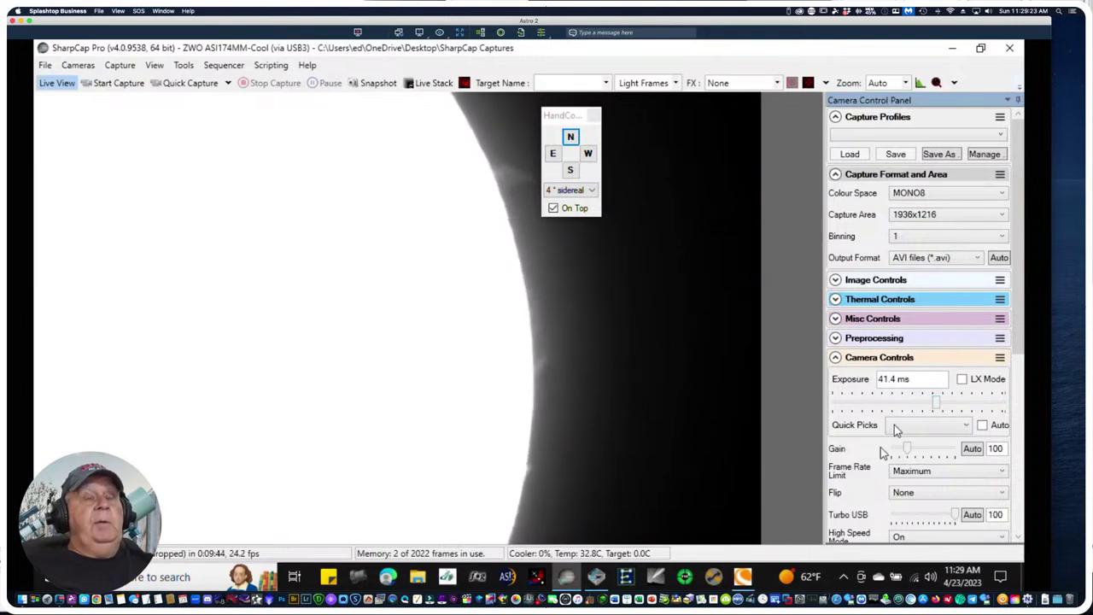
{"action": "left_click_drag", "start_coordinate": [935, 409], "coordinate": [915, 407]}
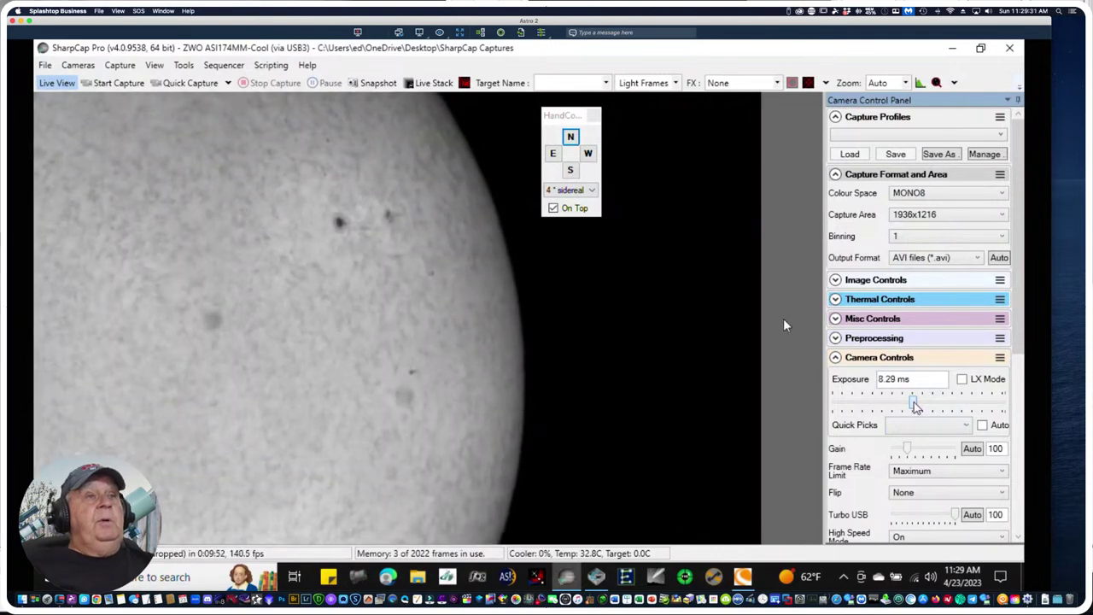
Continue slewing the telescope north until the sunspots leave the frame and the lower right limb curves through the view
{"action": "left_click", "coordinate": [573, 142]}
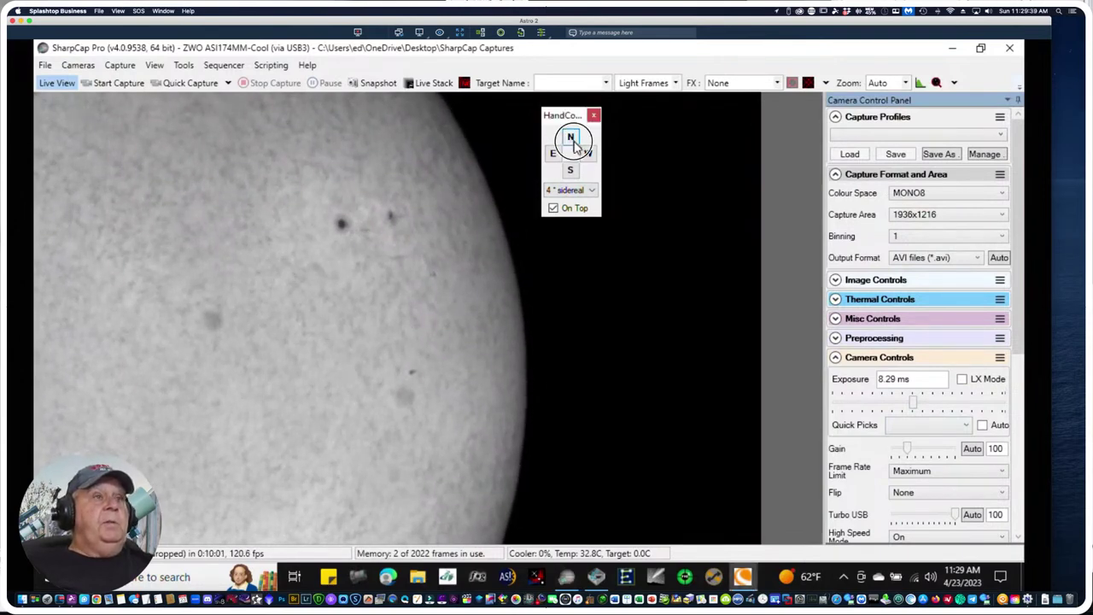
{"action": "left_click", "coordinate": [572, 141]}
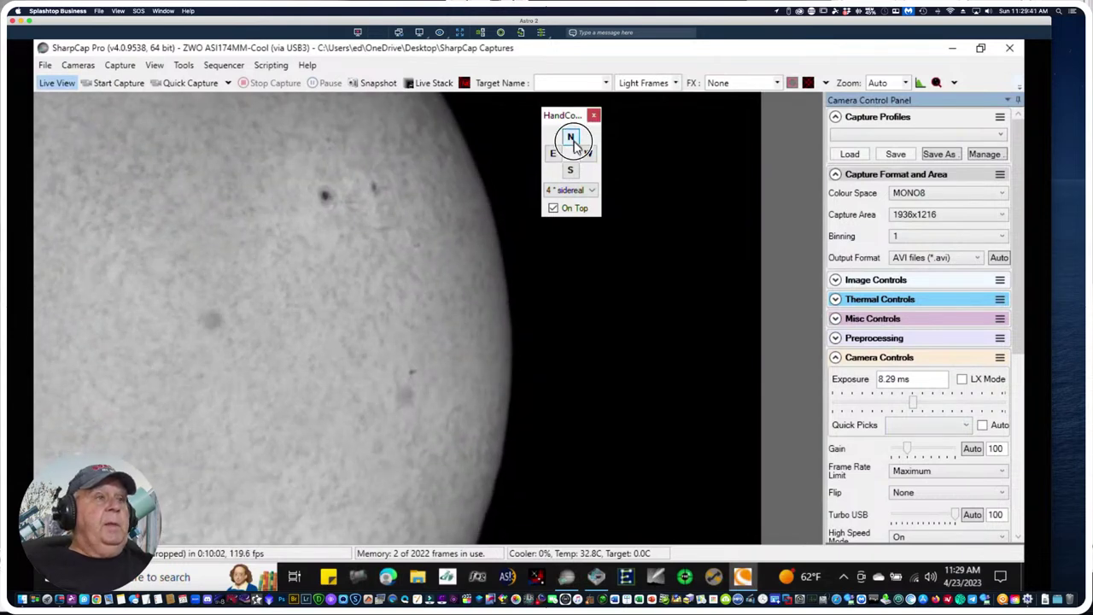
{"action": "left_click", "coordinate": [572, 142]}
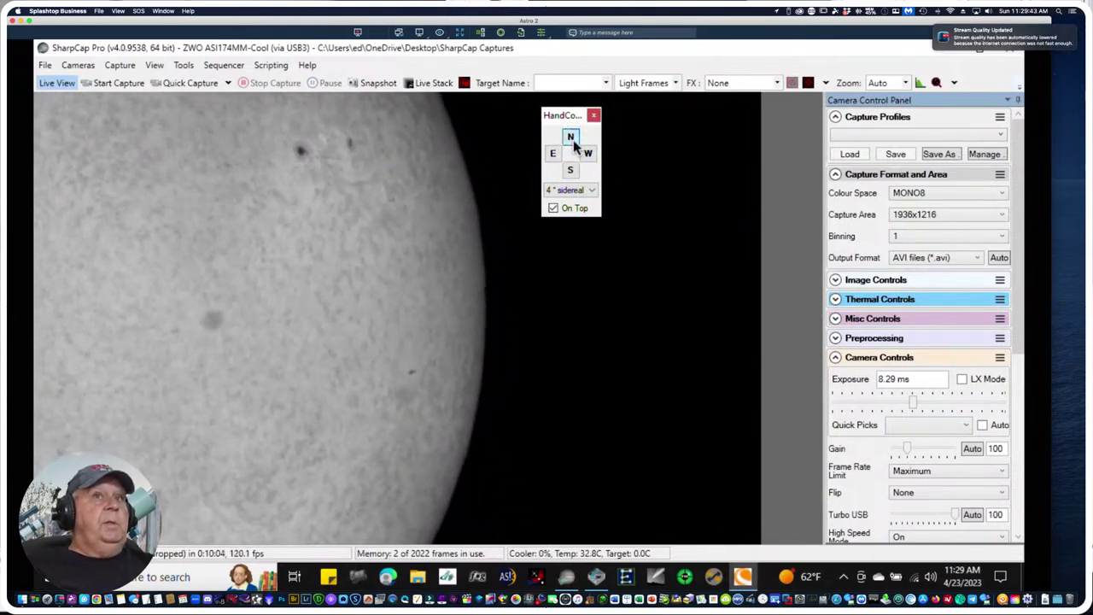
{"action": "left_click", "coordinate": [572, 141]}
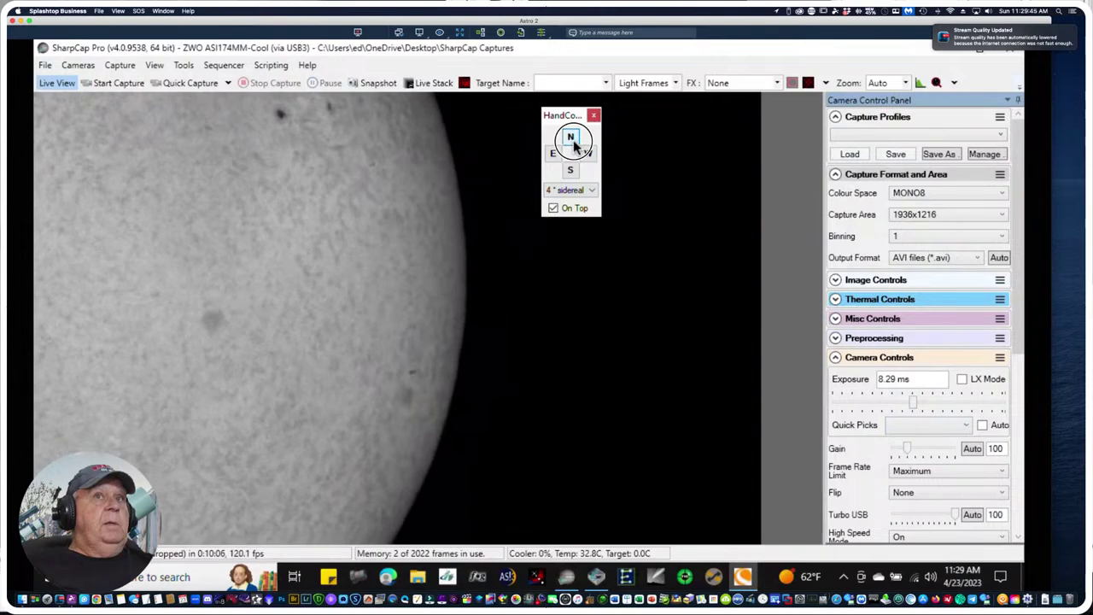
{"action": "left_click", "coordinate": [572, 141]}
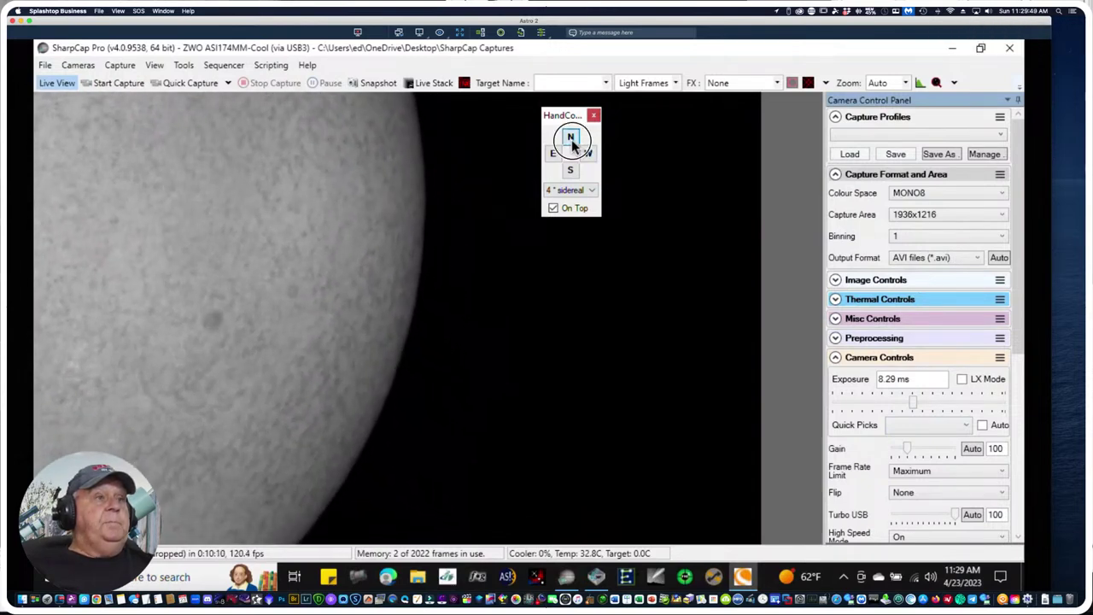
{"action": "left_click", "coordinate": [572, 142]}
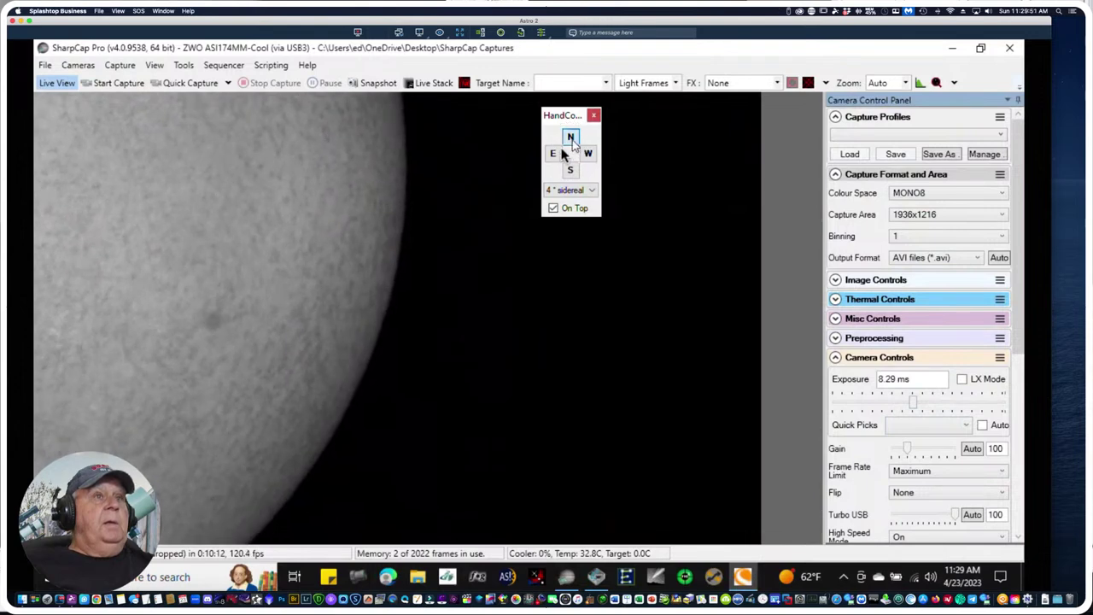
Slew the telescope east along the lower right limb to bring more of the solar disk into the frame, correcting slightly west
{"action": "left_click", "coordinate": [555, 155]}
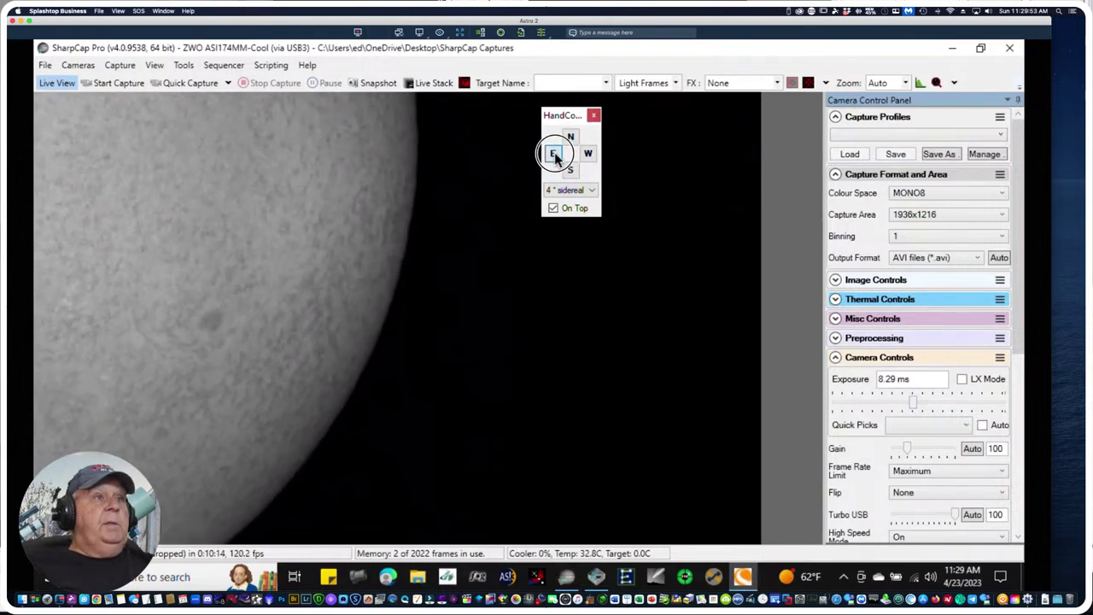
{"action": "left_click", "coordinate": [555, 156]}
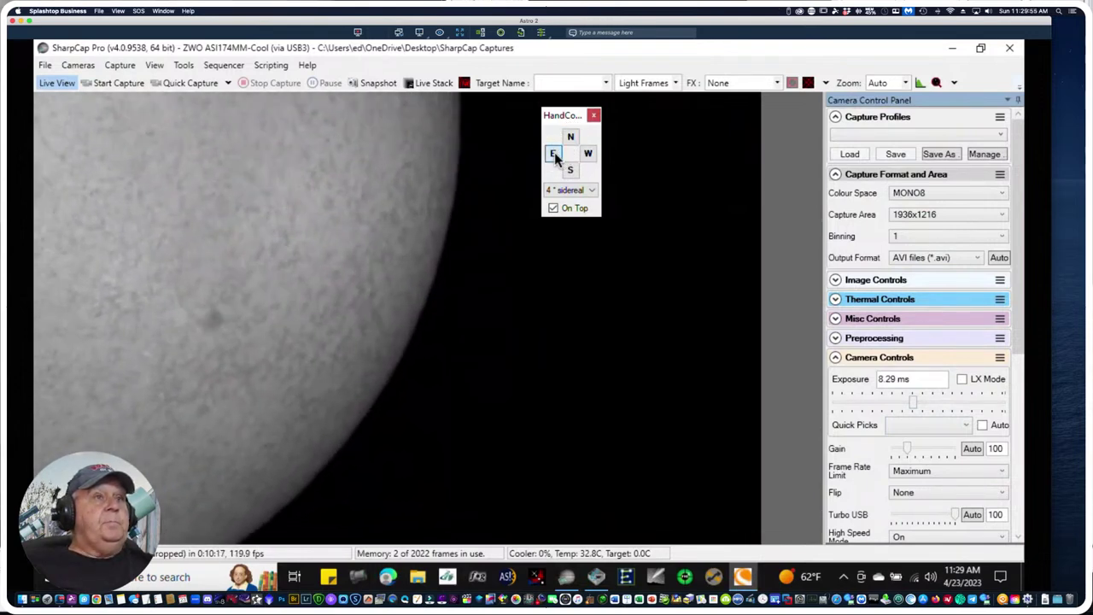
{"action": "left_click", "coordinate": [555, 155]}
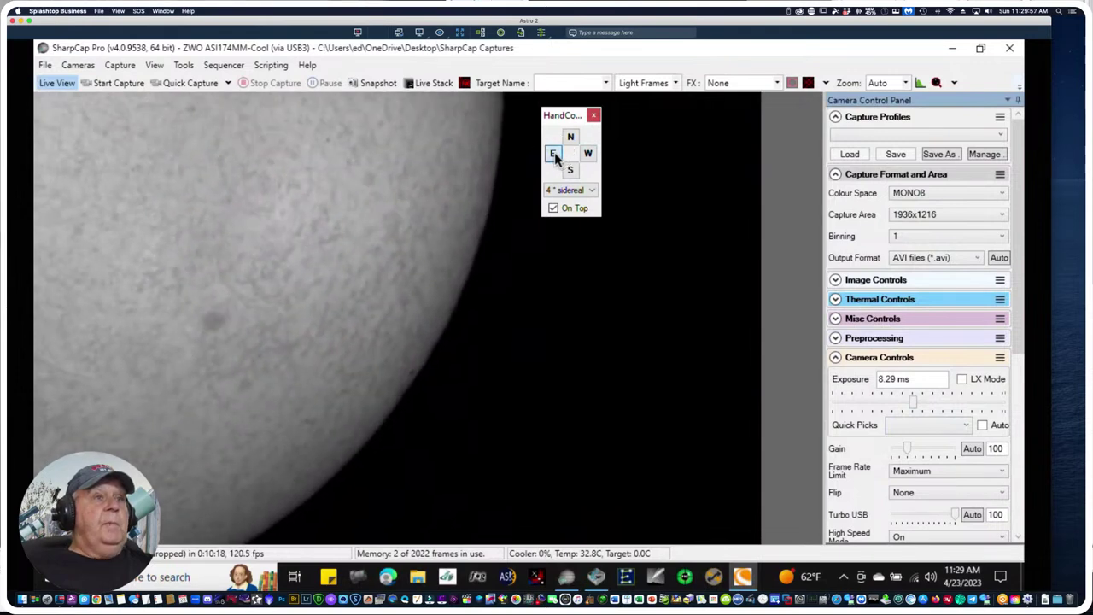
{"action": "left_click", "coordinate": [555, 155]}
{"action": "left_click", "coordinate": [555, 155]}
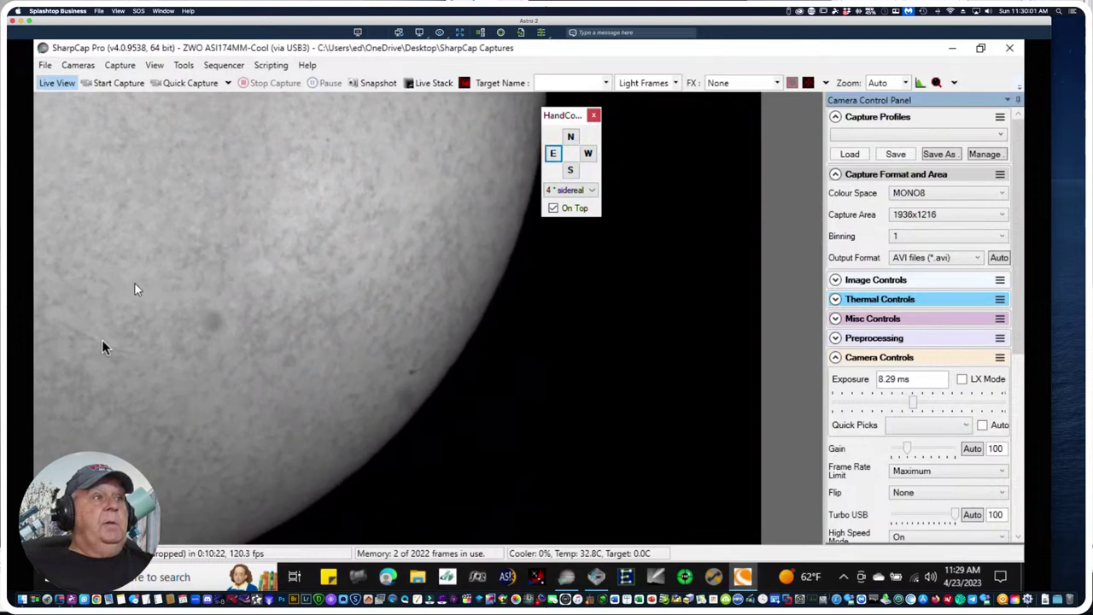
{"action": "left_click", "coordinate": [553, 156]}
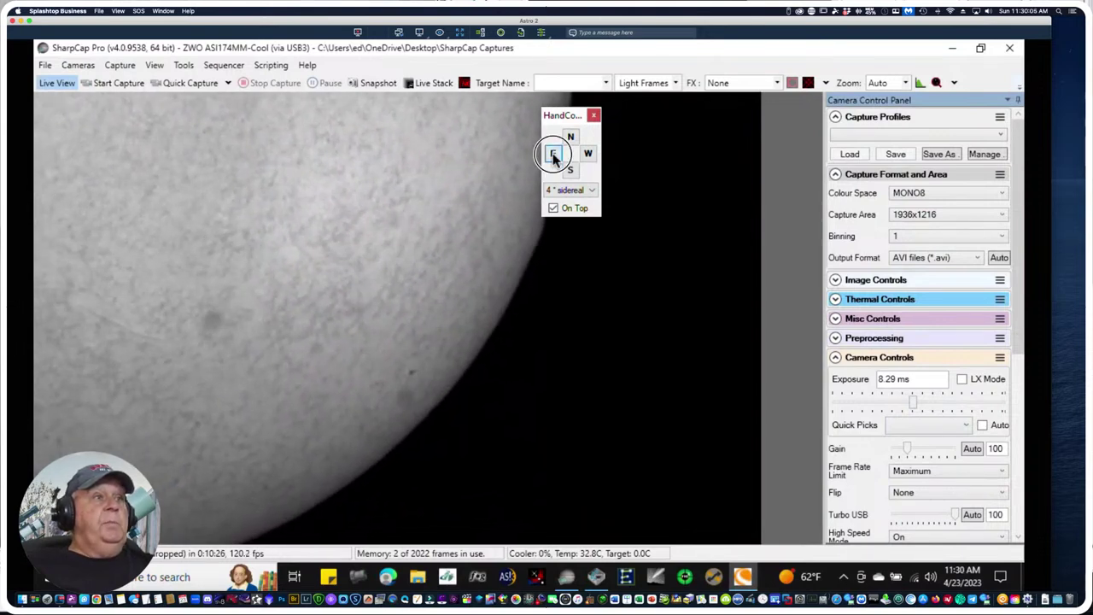
{"action": "left_click", "coordinate": [554, 156]}
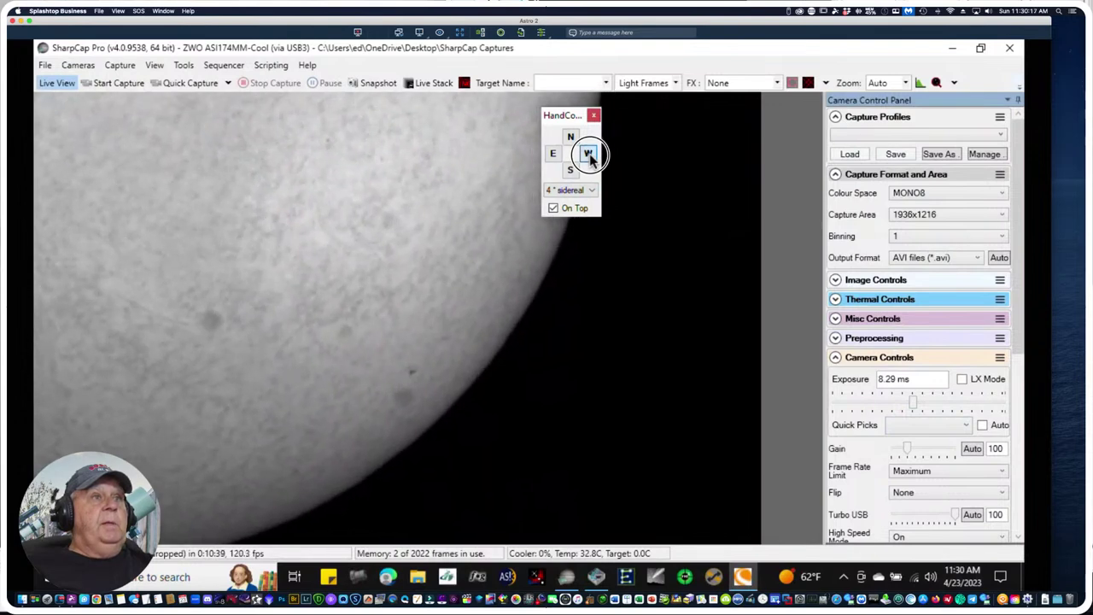
{"action": "left_click", "coordinate": [554, 154]}
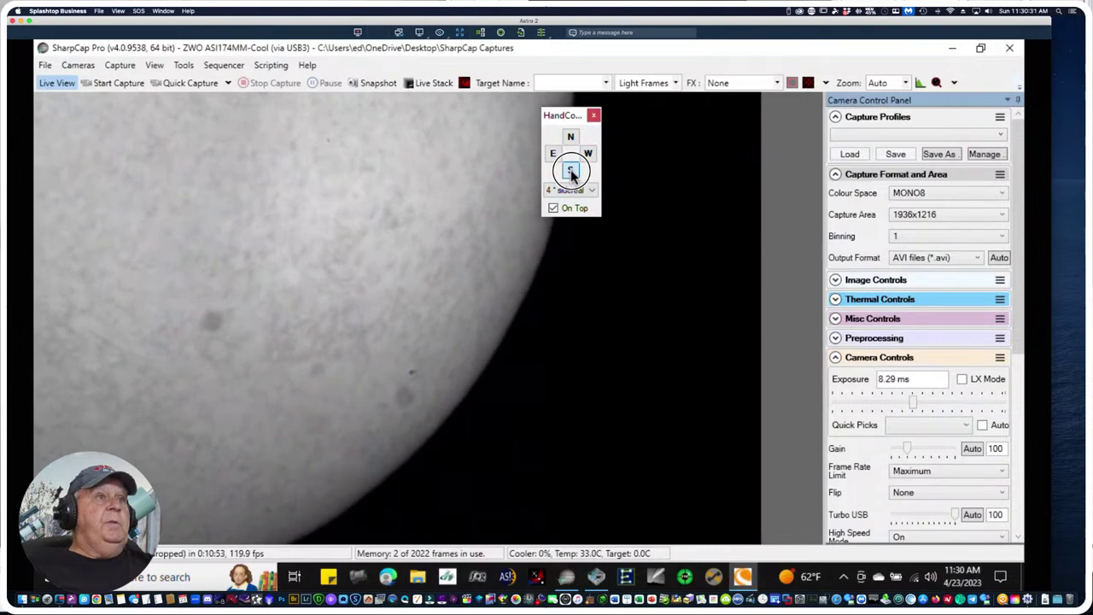
Slew the telescope south back to the large sunspot near the right limb and reduce the exposure to 7.13 ms
{"action": "left_click", "coordinate": [572, 174]}
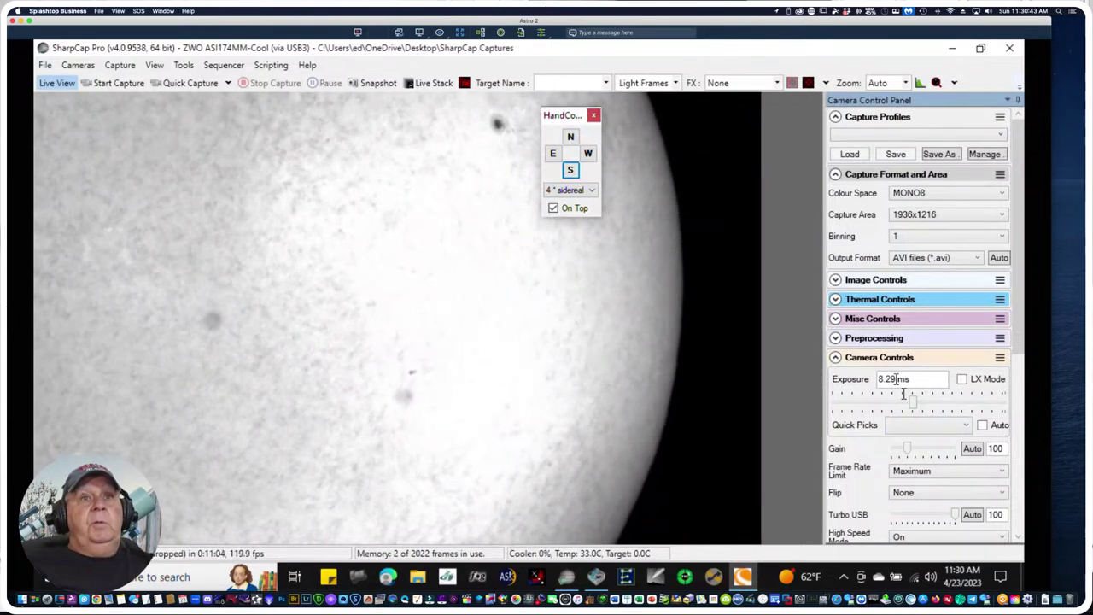
{"action": "left_click_drag", "start_coordinate": [913, 408], "coordinate": [913, 406]}
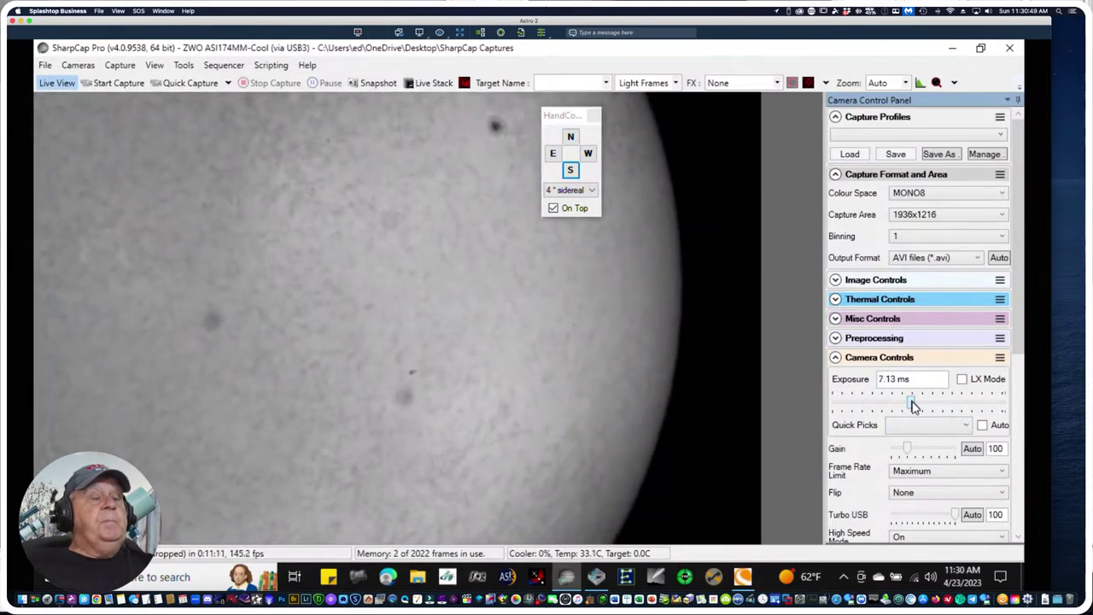
{"action": "left_click", "coordinate": [571, 171]}
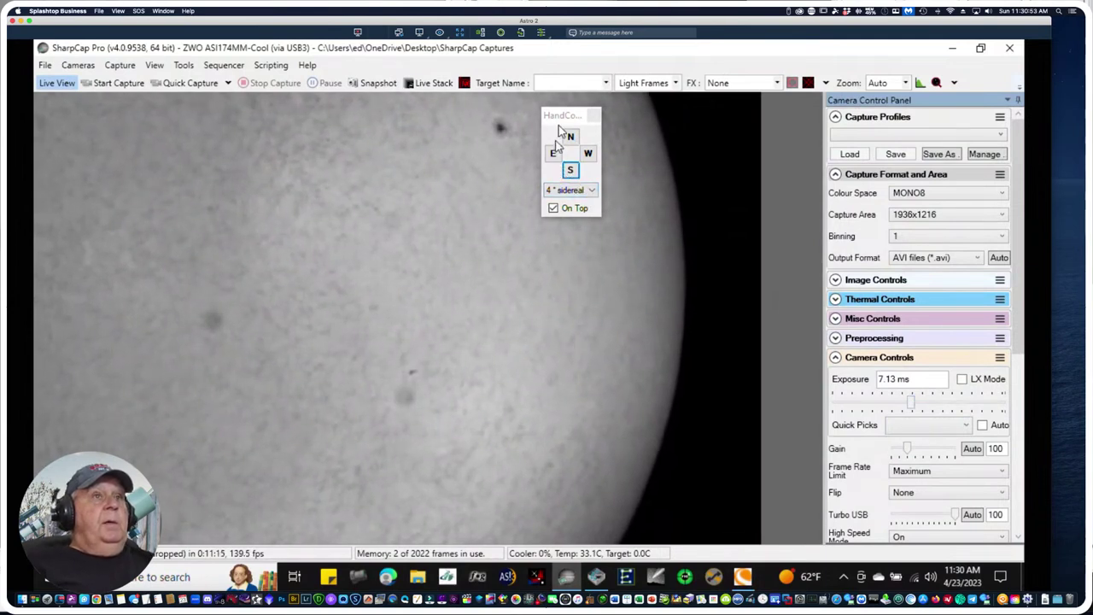
Nudge the telescope north and set the hand controller's slew rate to 8 * sidereal
{"action": "left_click", "coordinate": [571, 138]}
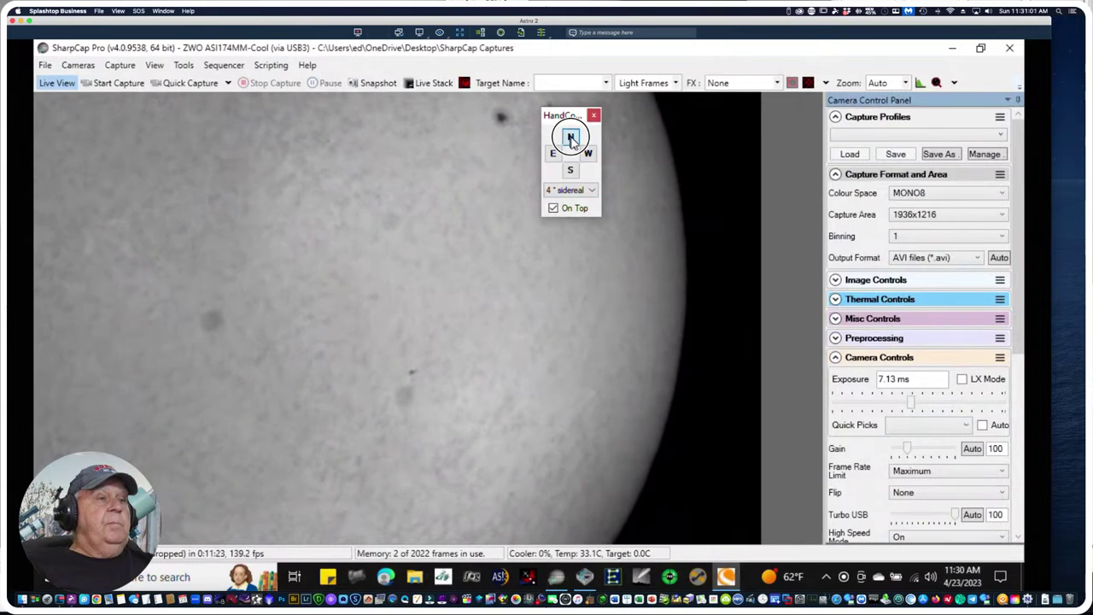
{"action": "left_click_drag", "start_coordinate": [572, 141], "coordinate": [570, 142]}
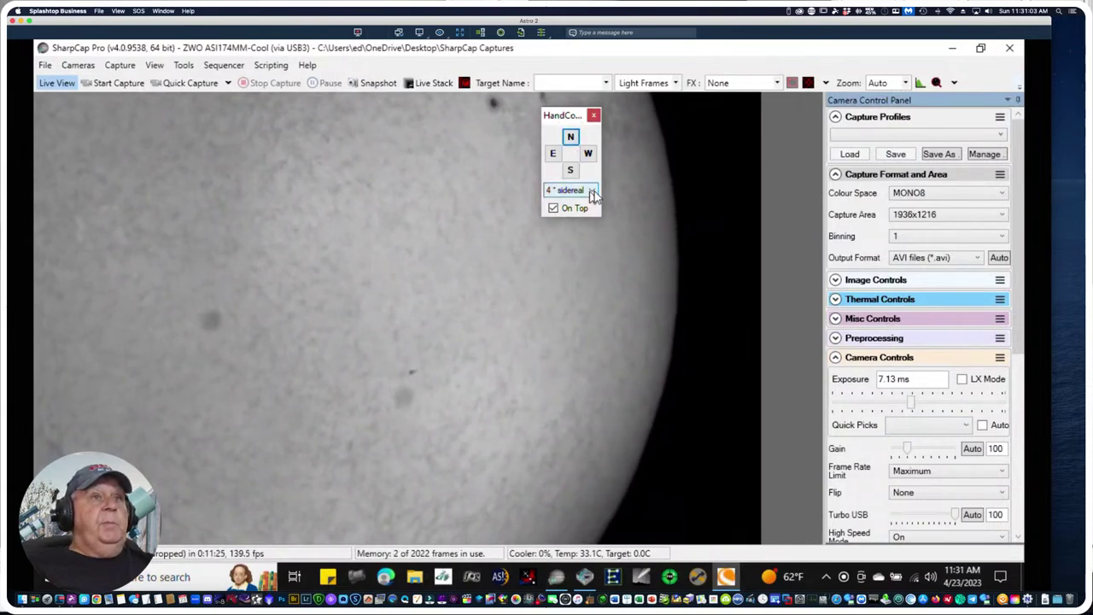
{"action": "left_click", "coordinate": [594, 193]}
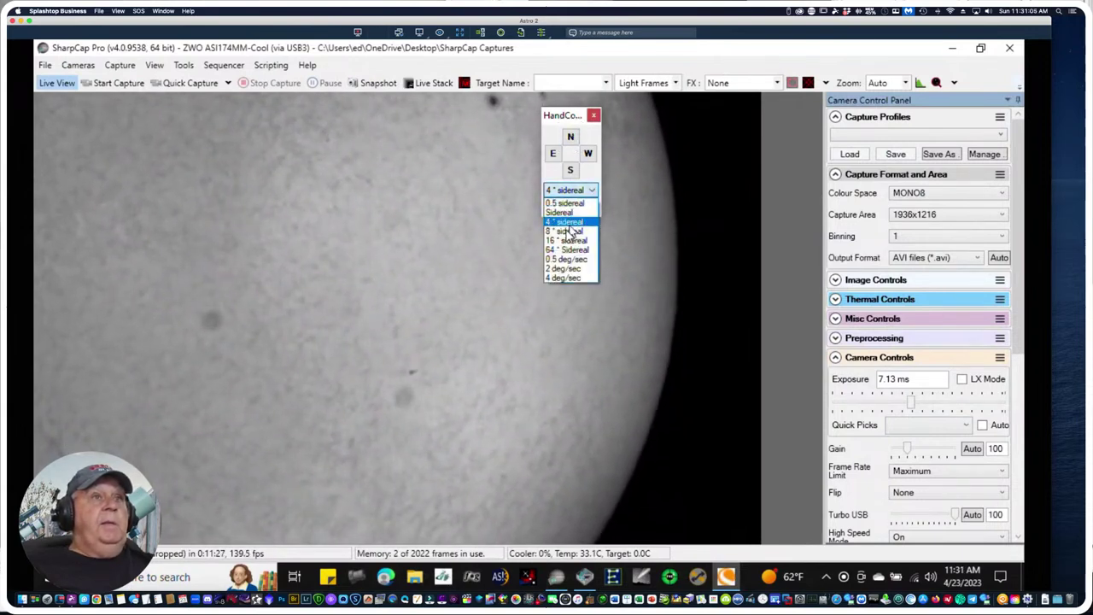
{"action": "left_click", "coordinate": [565, 232]}
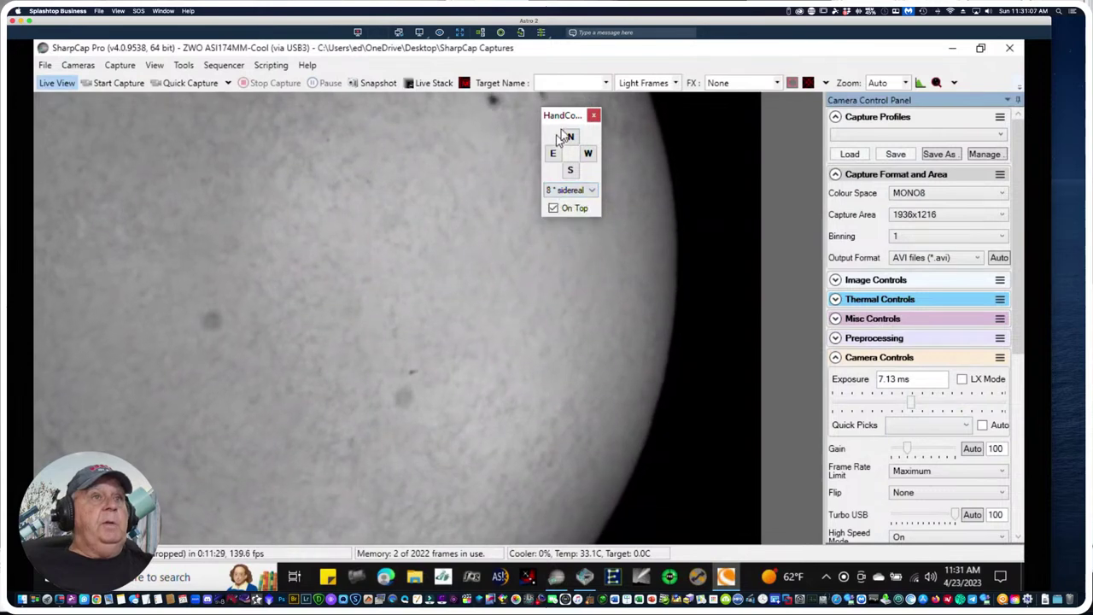
Slew the telescope north and east to the bottom limb of the sun, and south back onto the disk around the dark filament
{"action": "left_click_drag", "start_coordinate": [571, 140], "coordinate": [552, 155]}
{"action": "left_click_drag", "start_coordinate": [552, 155], "coordinate": [571, 173]}
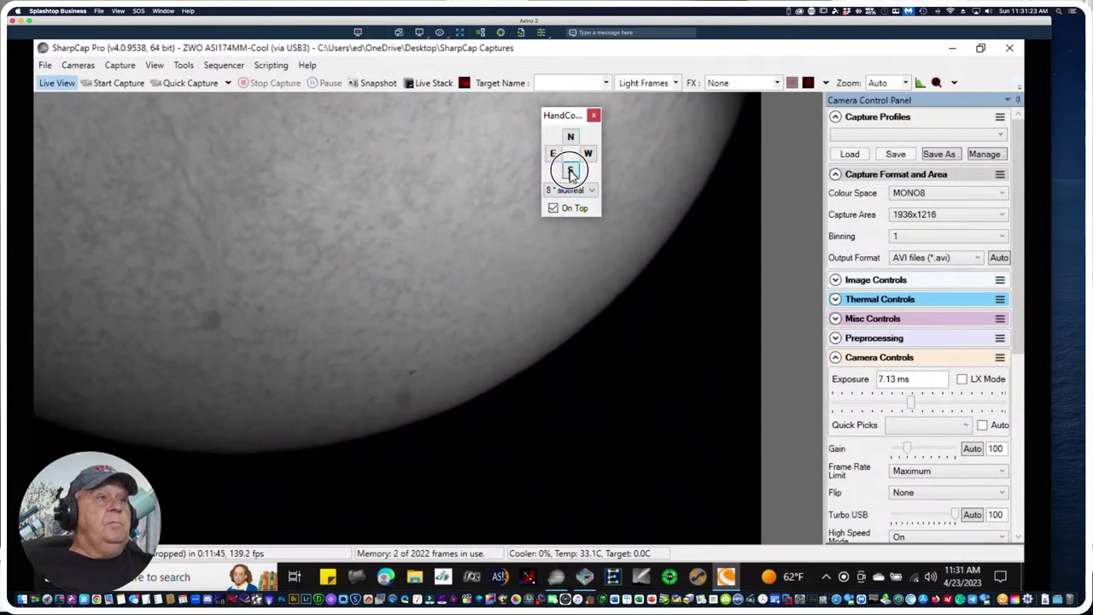
{"action": "left_click", "coordinate": [572, 173]}
{"action": "left_click_drag", "start_coordinate": [571, 173], "coordinate": [572, 174]}
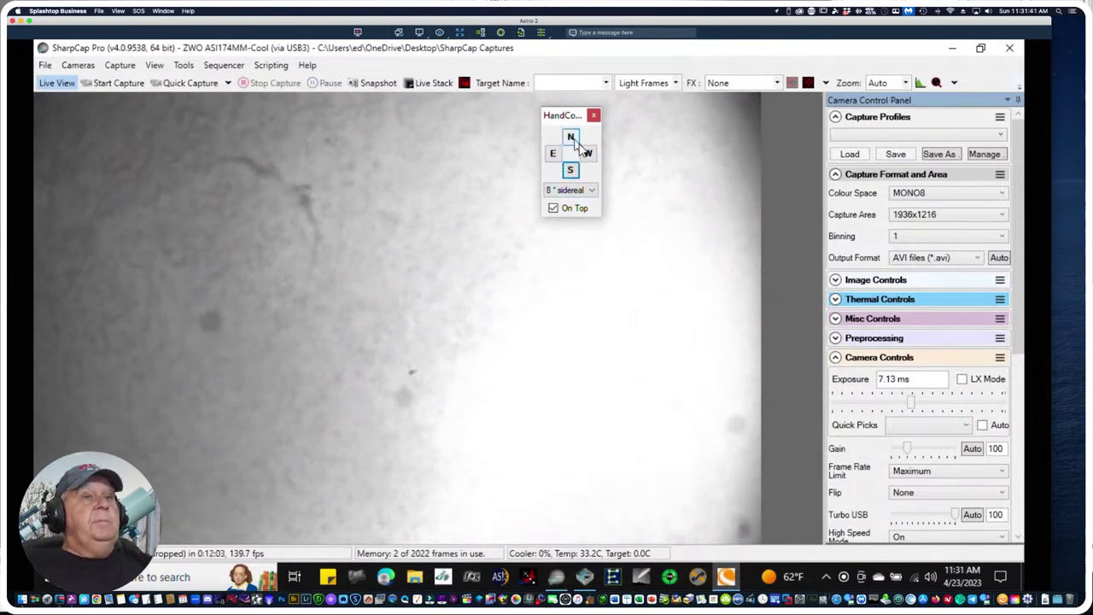
Slew the telescope north toward the lower right limb and across the disk to the sunspots on the opposite limb
{"action": "left_click", "coordinate": [571, 140]}
{"action": "left_click_drag", "start_coordinate": [571, 140], "coordinate": [572, 140]}
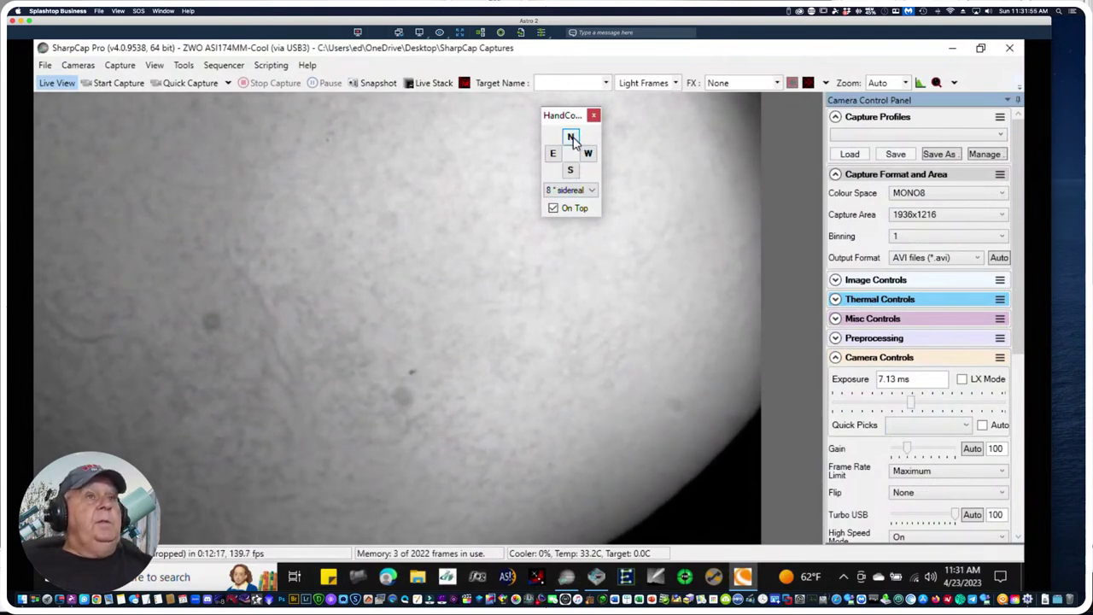
{"action": "left_click_drag", "start_coordinate": [572, 140], "coordinate": [573, 142]}
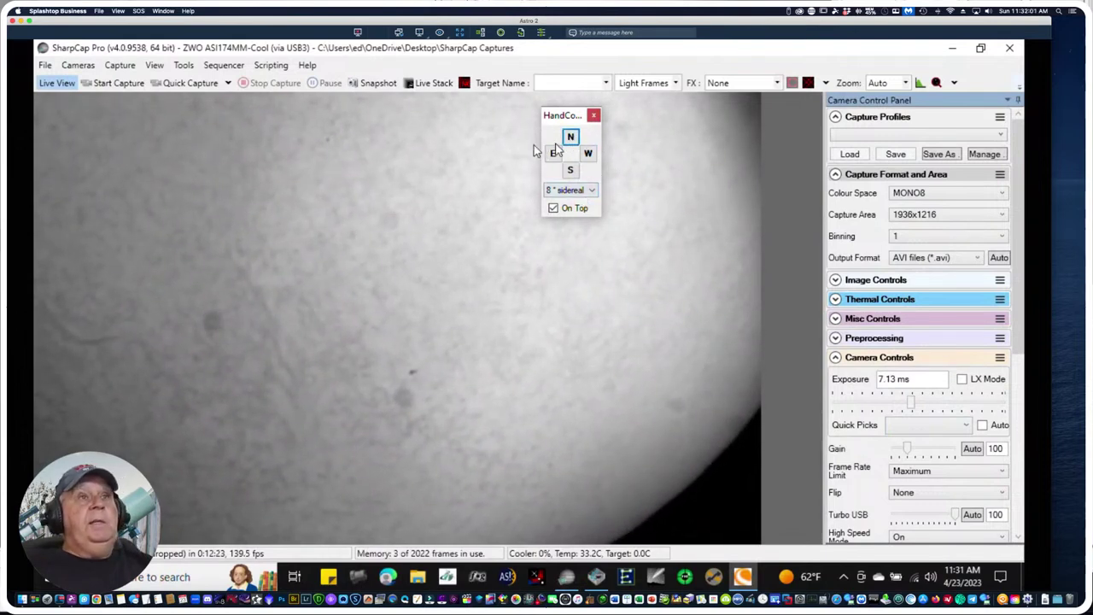
{"action": "left_click_drag", "start_coordinate": [572, 140], "coordinate": [569, 175]}
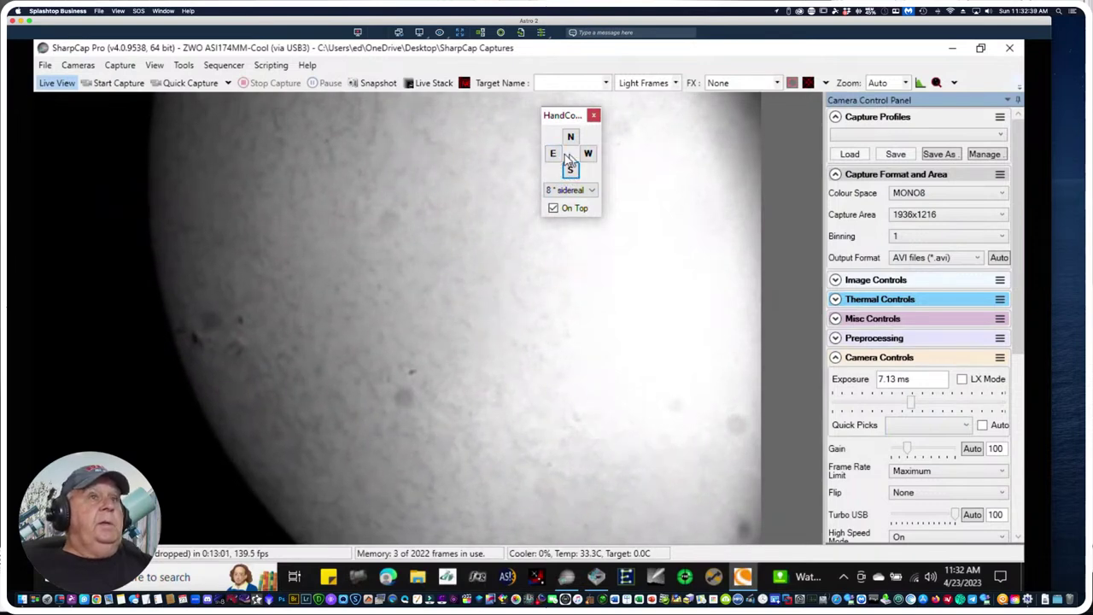
Slew the telescope east at the sunspots near the limb, and south and west to the top limb of the sun
{"action": "left_click_drag", "start_coordinate": [587, 155], "coordinate": [553, 160]}
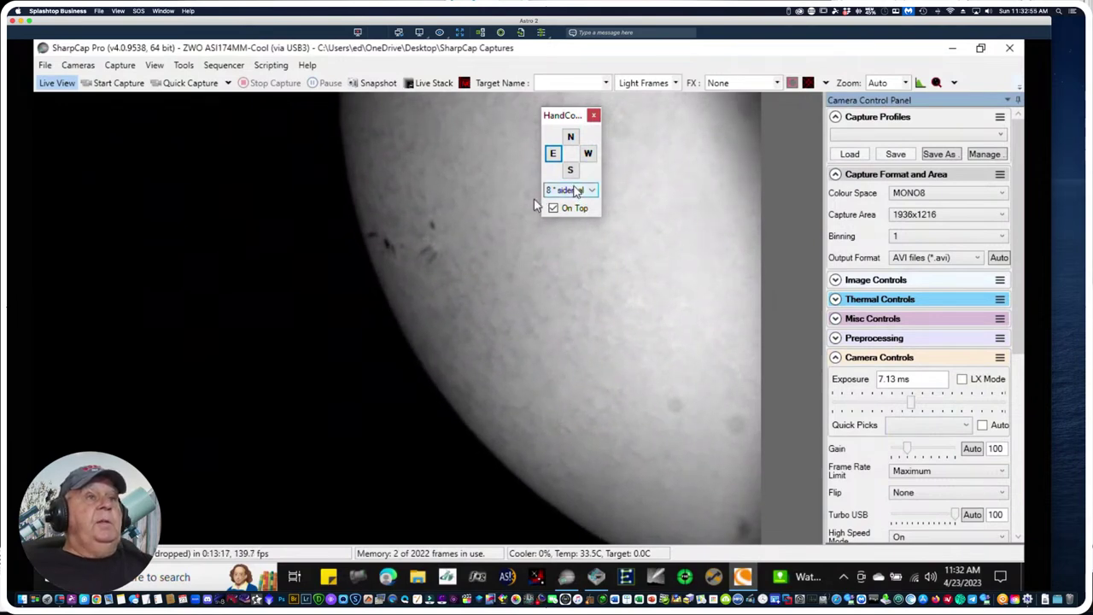
{"action": "left_click_drag", "start_coordinate": [554, 159], "coordinate": [555, 159]}
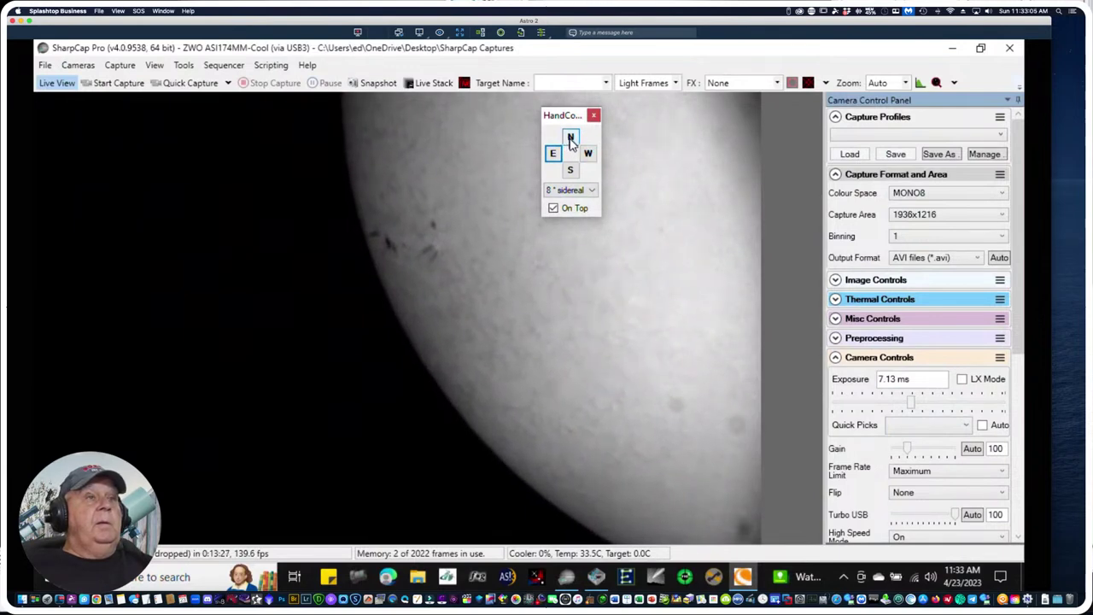
{"action": "left_click", "coordinate": [573, 170]}
{"action": "left_click_drag", "start_coordinate": [570, 175], "coordinate": [578, 151]}
{"action": "left_click", "coordinate": [589, 156]}
{"action": "left_click", "coordinate": [588, 152]}
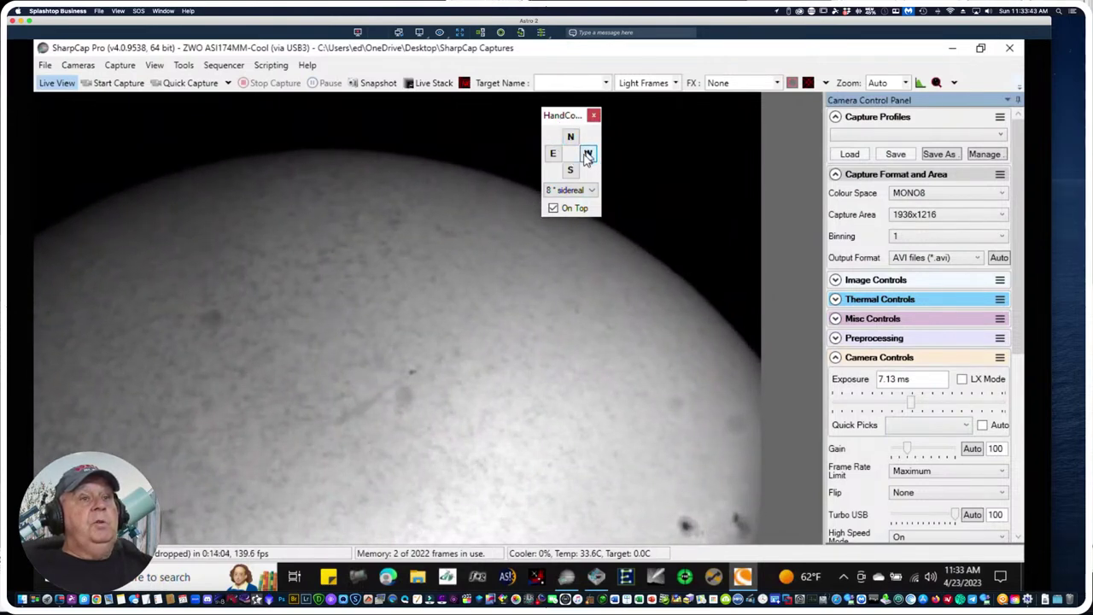
{"action": "left_click_drag", "start_coordinate": [553, 158], "coordinate": [556, 156]}
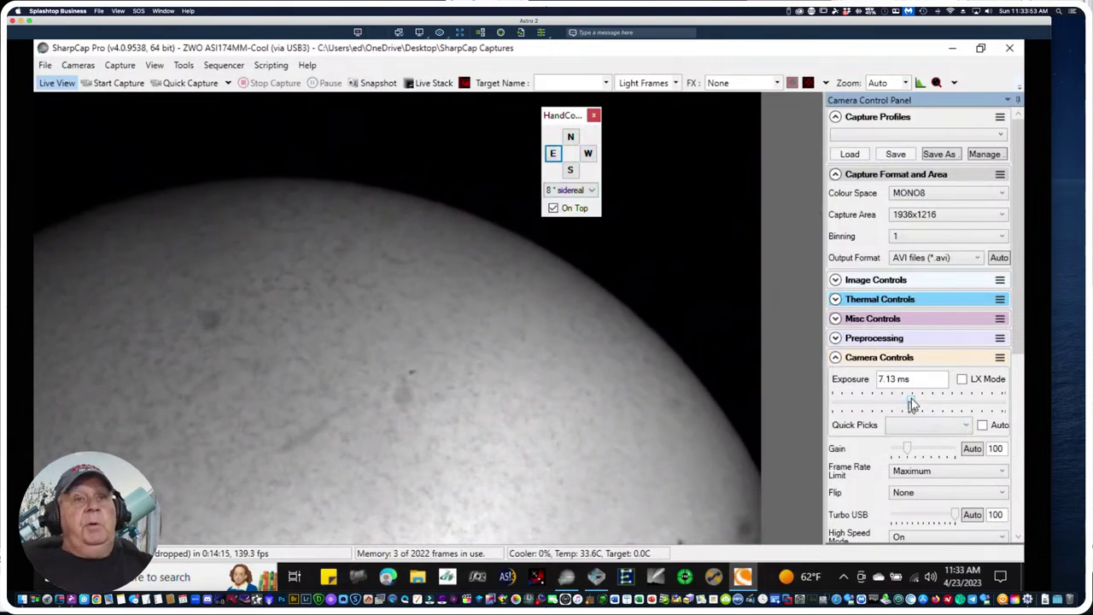
Set the camera gain to 170 and the exposure to 20.0 ms to bring out the prominences along the limb
{"action": "mouse_move", "coordinate": [912, 401]}
{"action": "left_mouse_down"}
{"action": "mouse_move", "coordinate": [938, 403]}
{"action": "mouse_move", "coordinate": [927, 403]}
{"action": "left_mouse_up"}
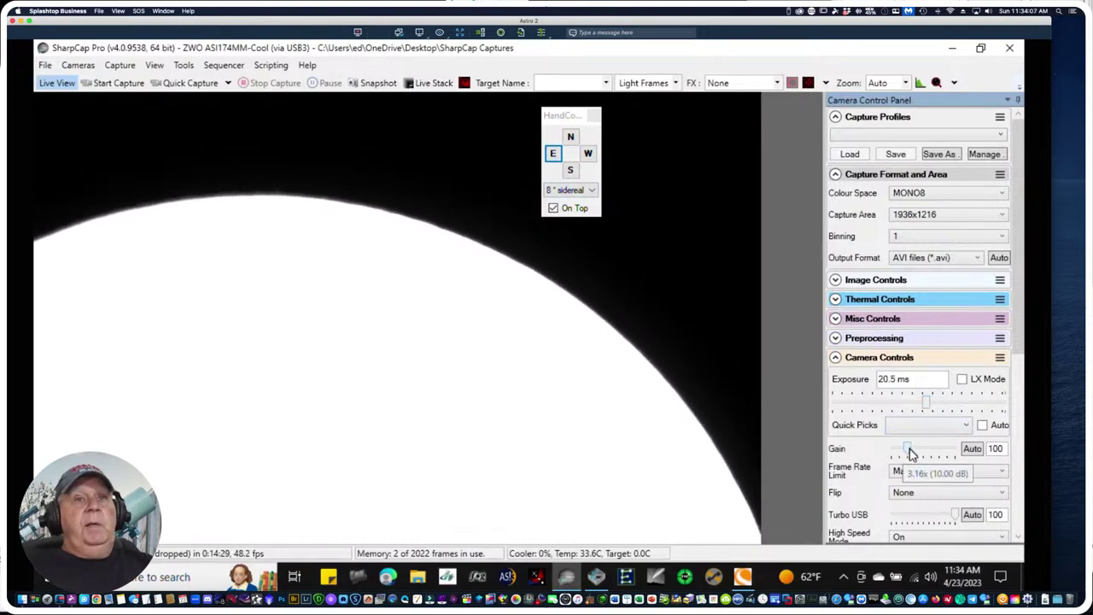
{"action": "left_click_drag", "start_coordinate": [912, 453], "coordinate": [921, 453]}
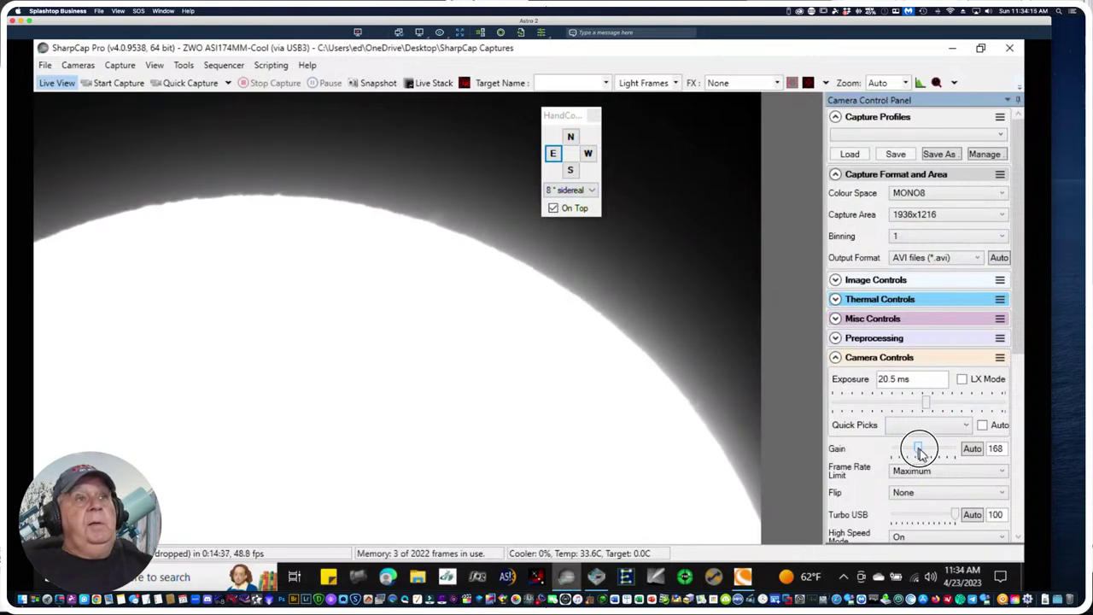
{"action": "left_click_drag", "start_coordinate": [921, 453], "coordinate": [922, 453]}
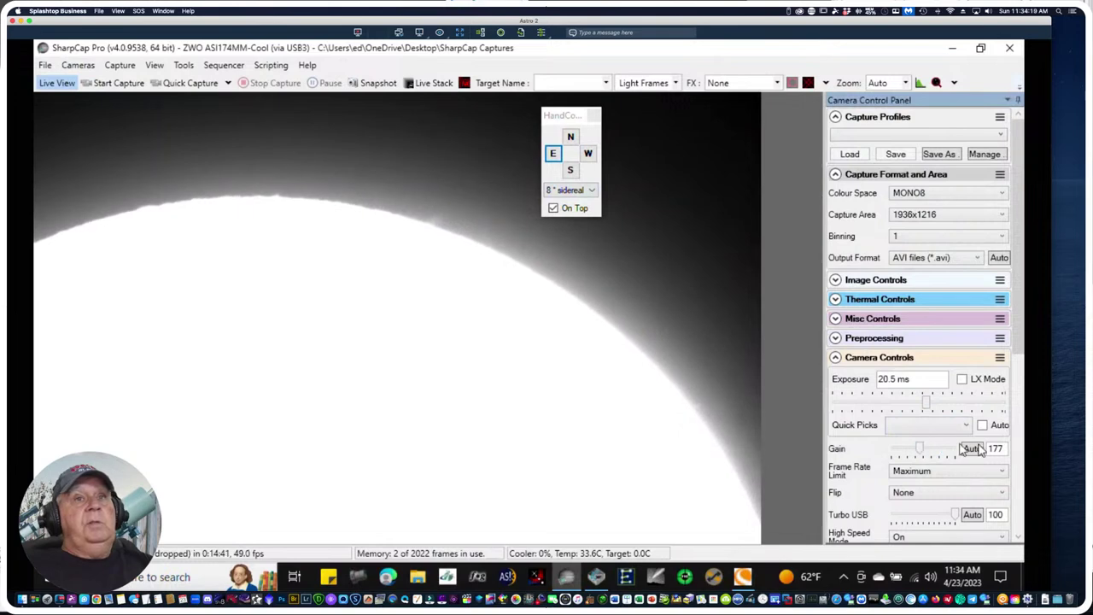
{"action": "double_click", "coordinate": [991, 447]}
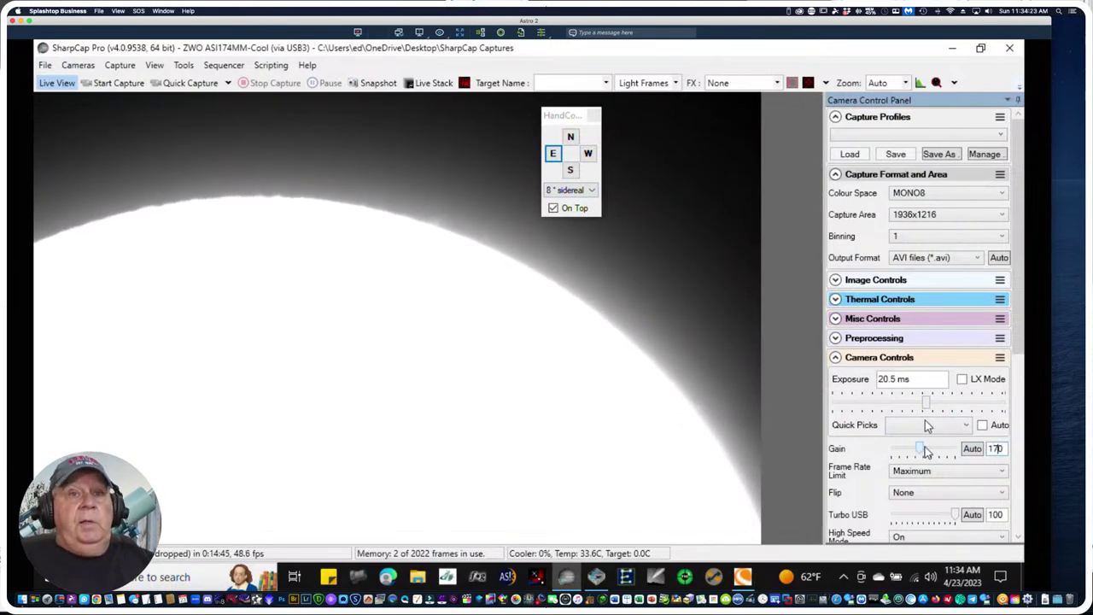
{"action": "double_click", "coordinate": [888, 378]}
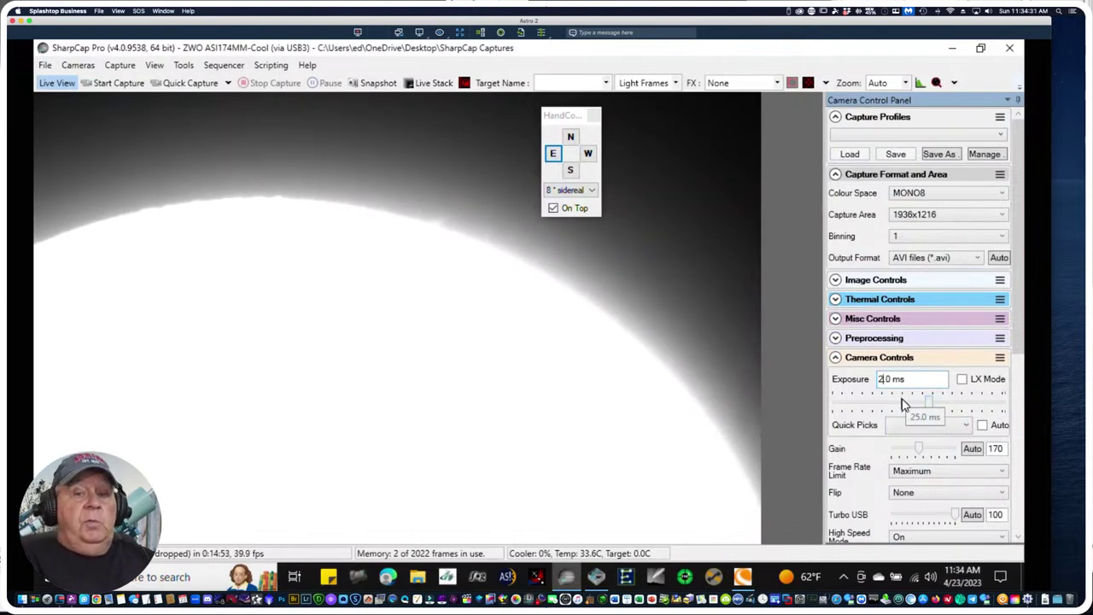
{"action": "type", "text": "0"}
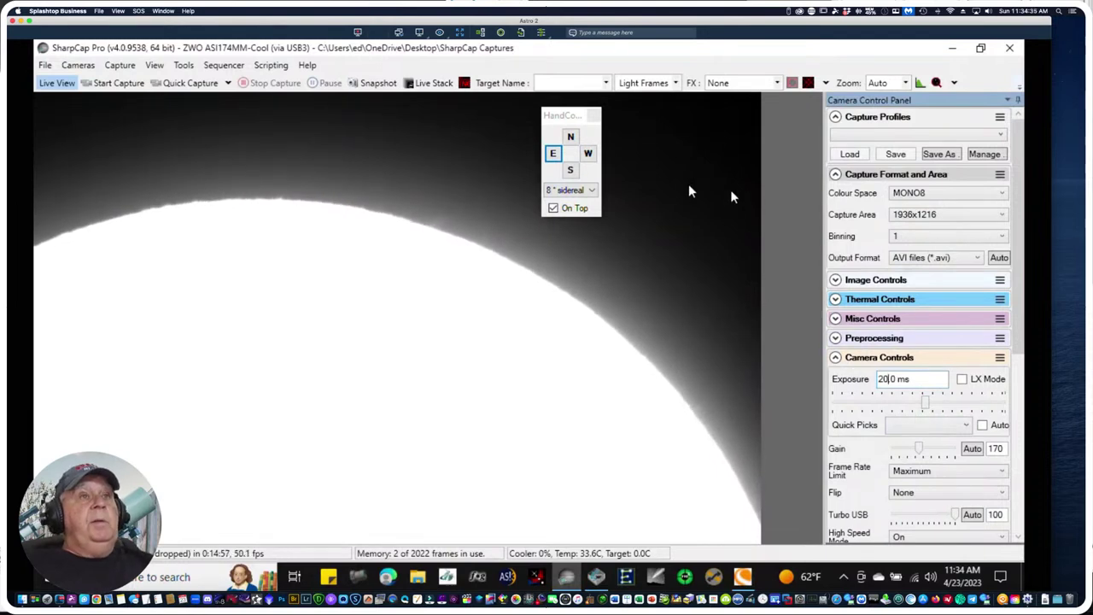
Slew the telescope north in short nudges from the top limb down along the sun's right limb
{"action": "left_click", "coordinate": [570, 139]}
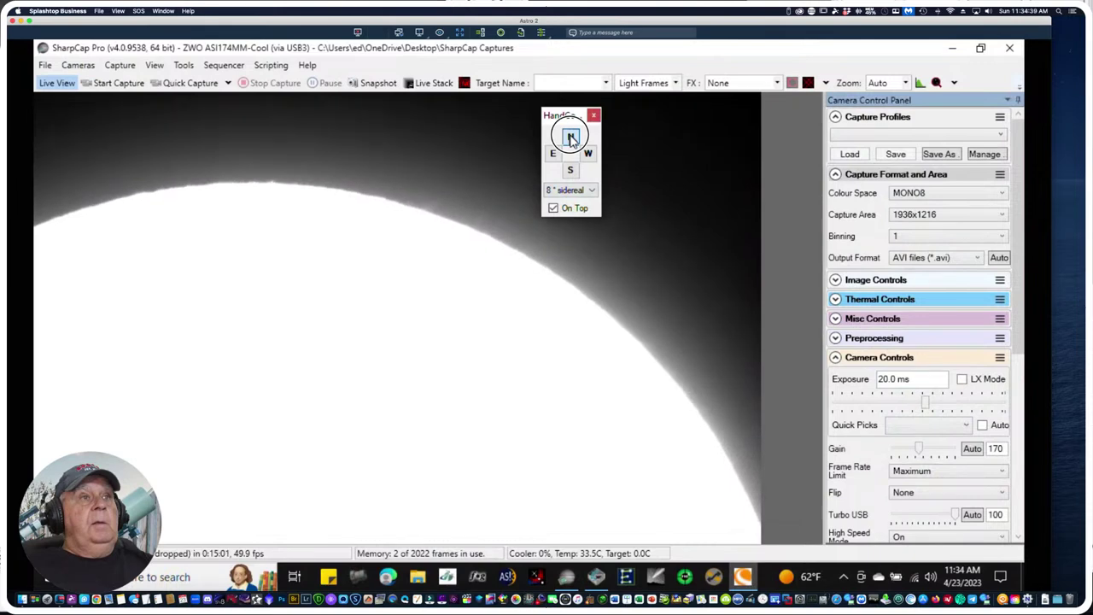
{"action": "left_click", "coordinate": [570, 137]}
{"action": "left_click", "coordinate": [570, 137]}
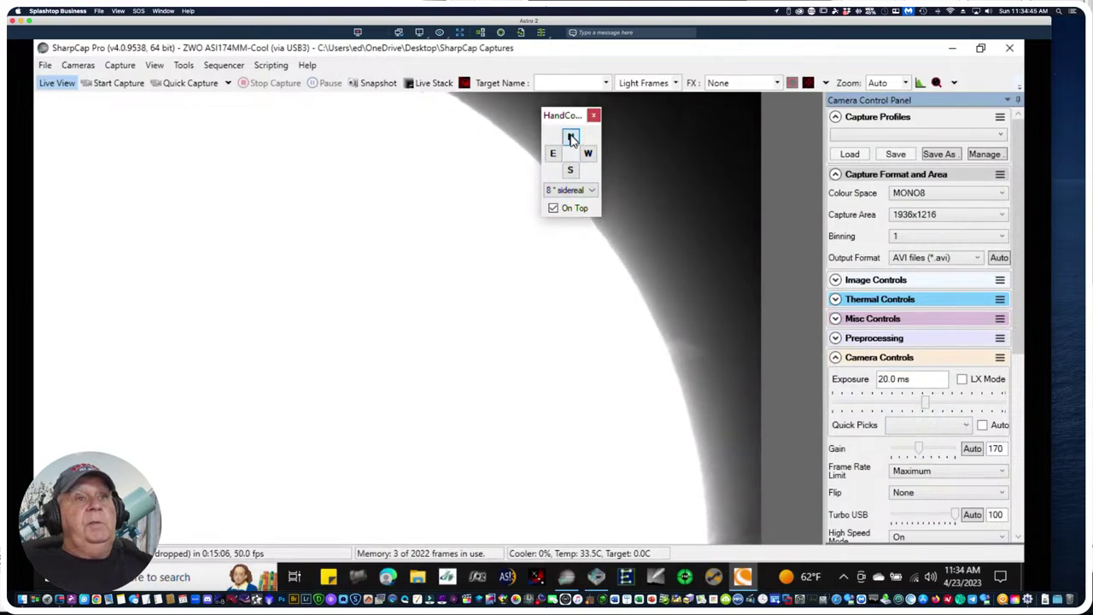
{"action": "left_click", "coordinate": [570, 138]}
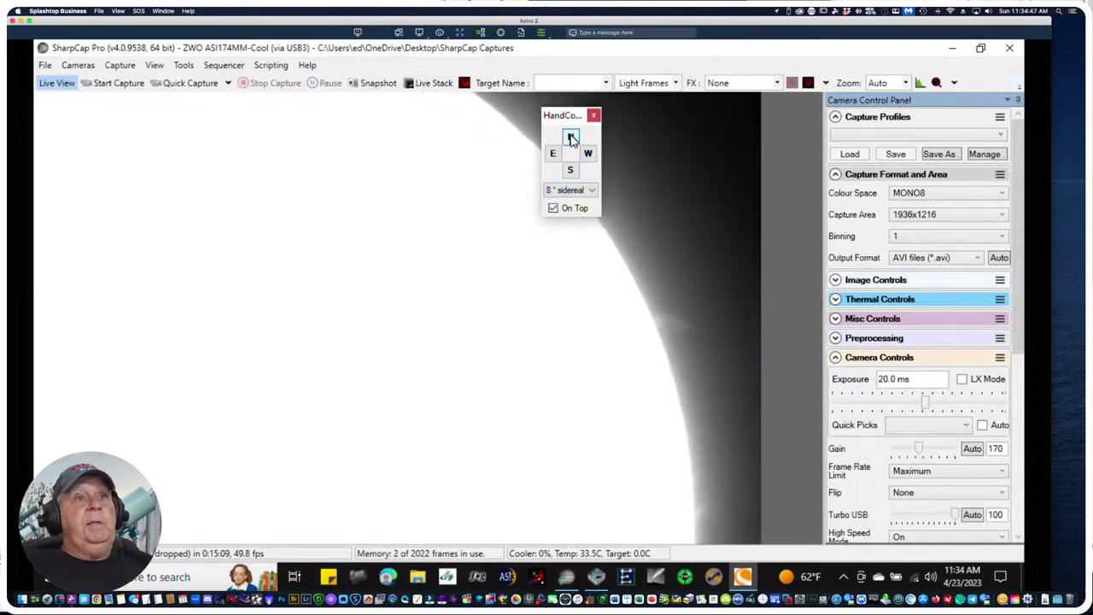
{"action": "left_click", "coordinate": [570, 137]}
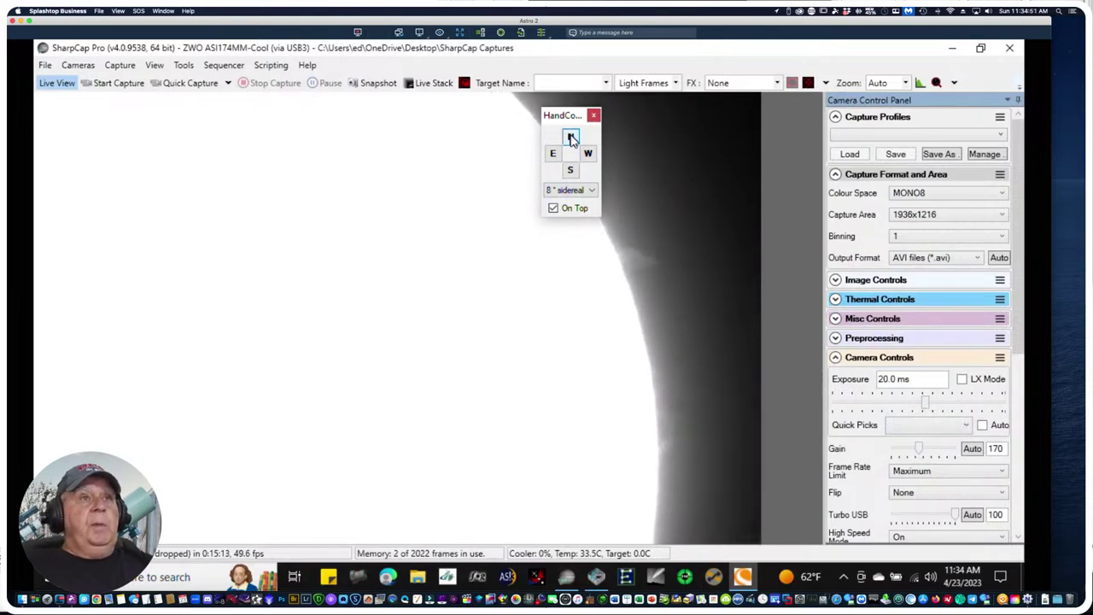
{"action": "left_click", "coordinate": [570, 137]}
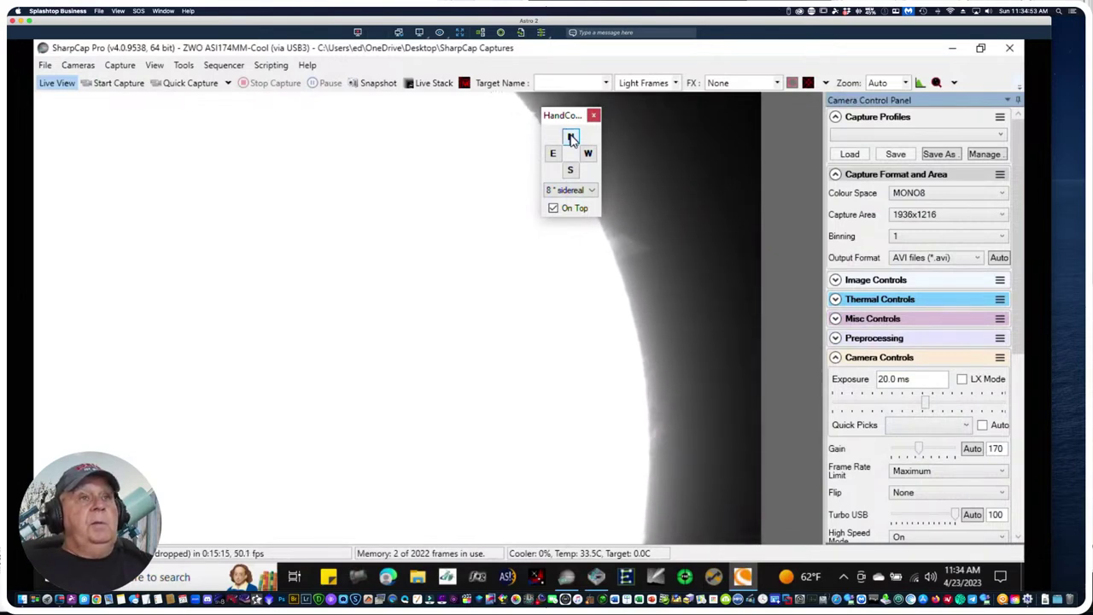
{"action": "left_click", "coordinate": [570, 138]}
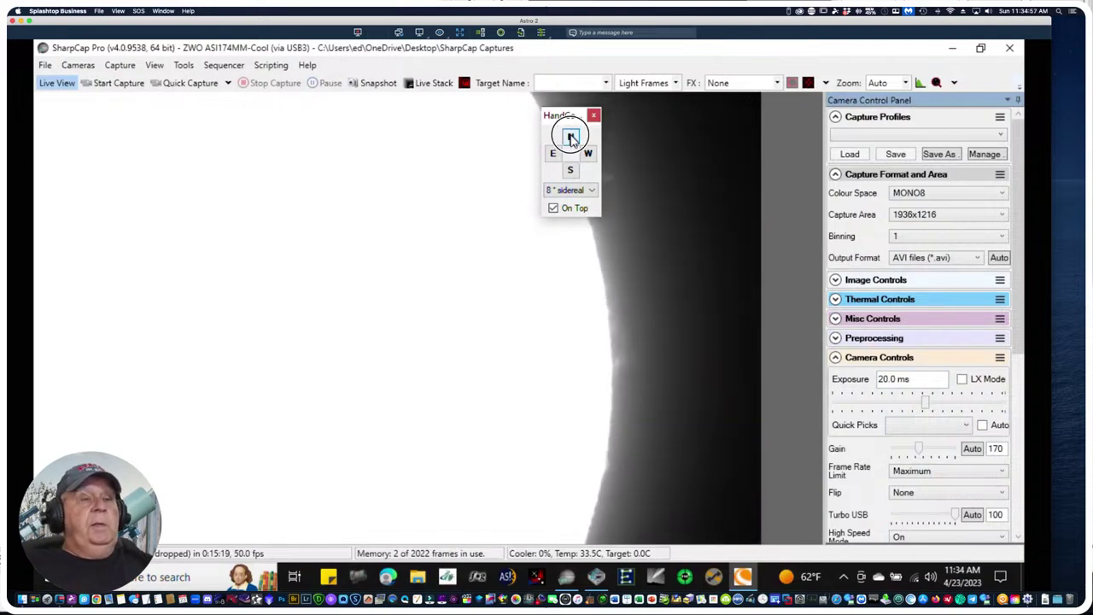
Continue nudging north to the prominence on the lower right limb, and move slightly back south
{"action": "left_click", "coordinate": [570, 137]}
{"action": "left_click", "coordinate": [571, 137]}
{"action": "left_click", "coordinate": [570, 137]}
{"action": "left_click", "coordinate": [571, 138]}
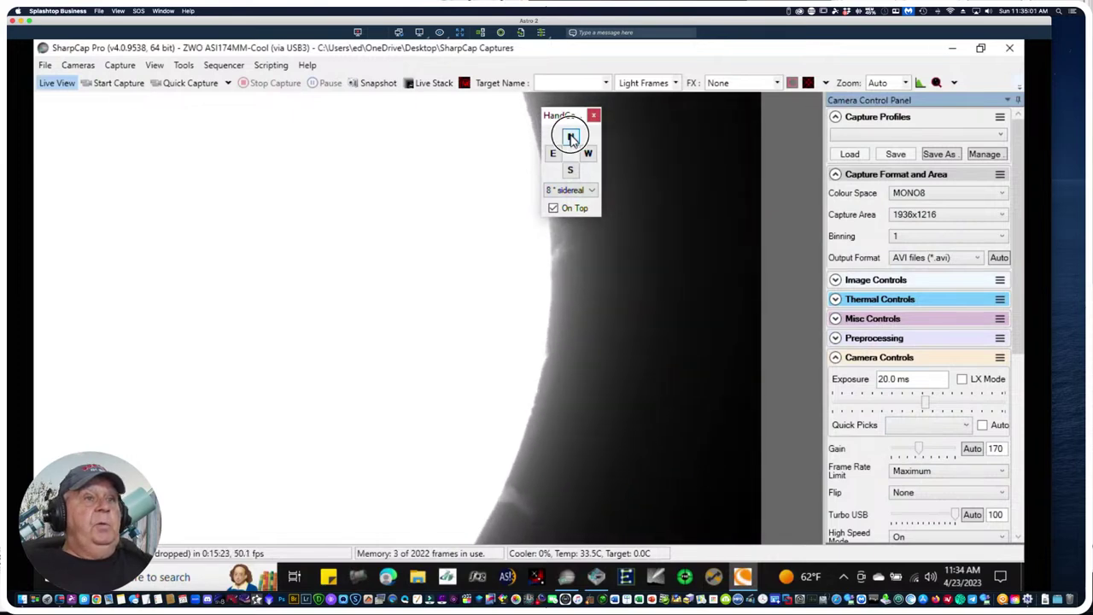
{"action": "left_click", "coordinate": [571, 138]}
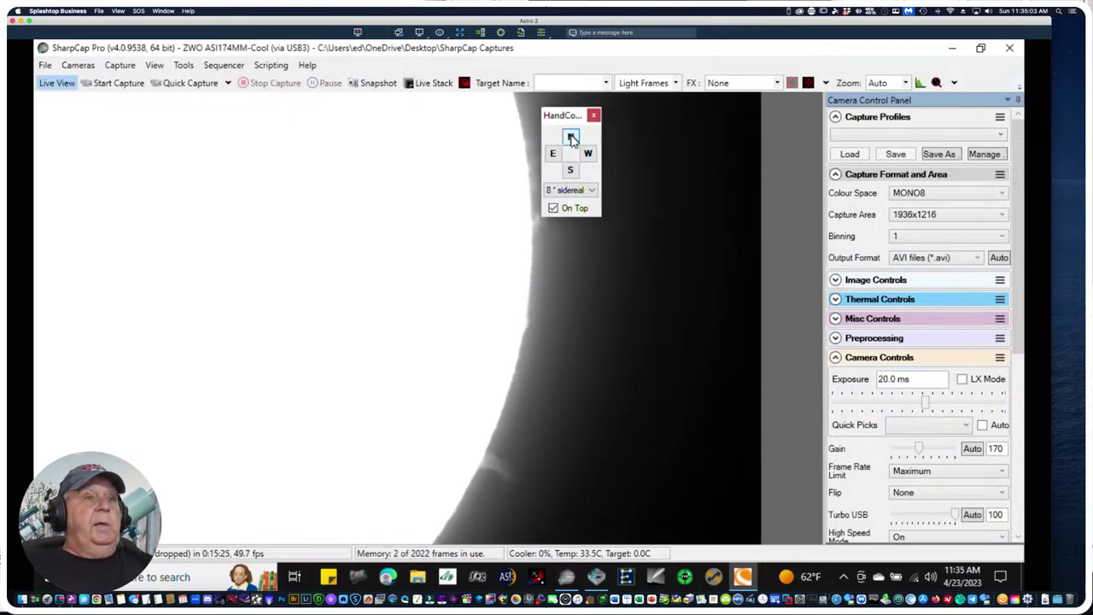
{"action": "left_click", "coordinate": [570, 138]}
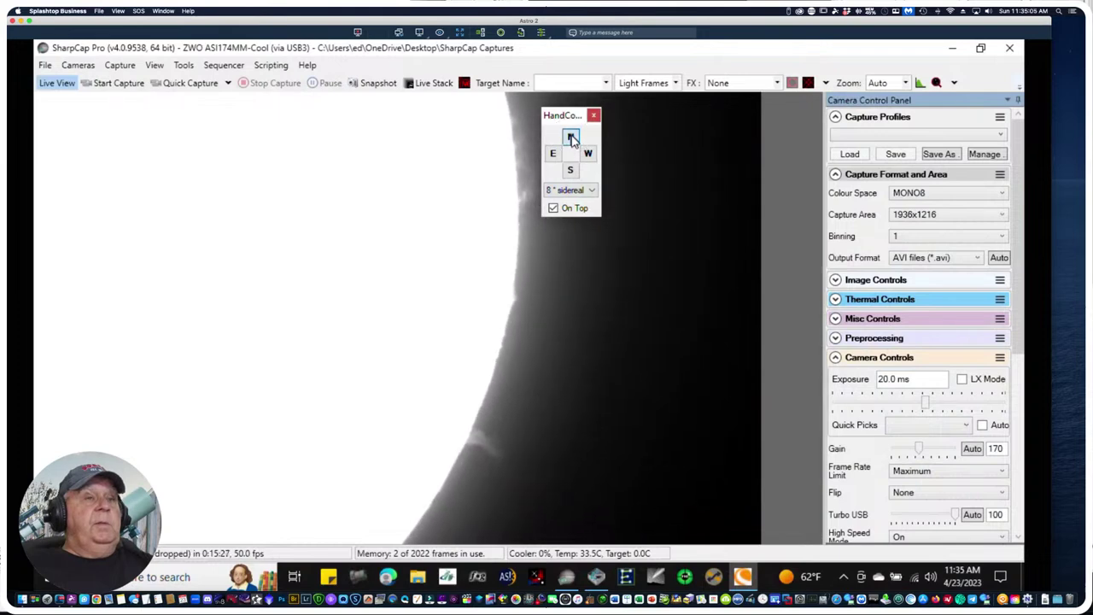
{"action": "left_click", "coordinate": [571, 138]}
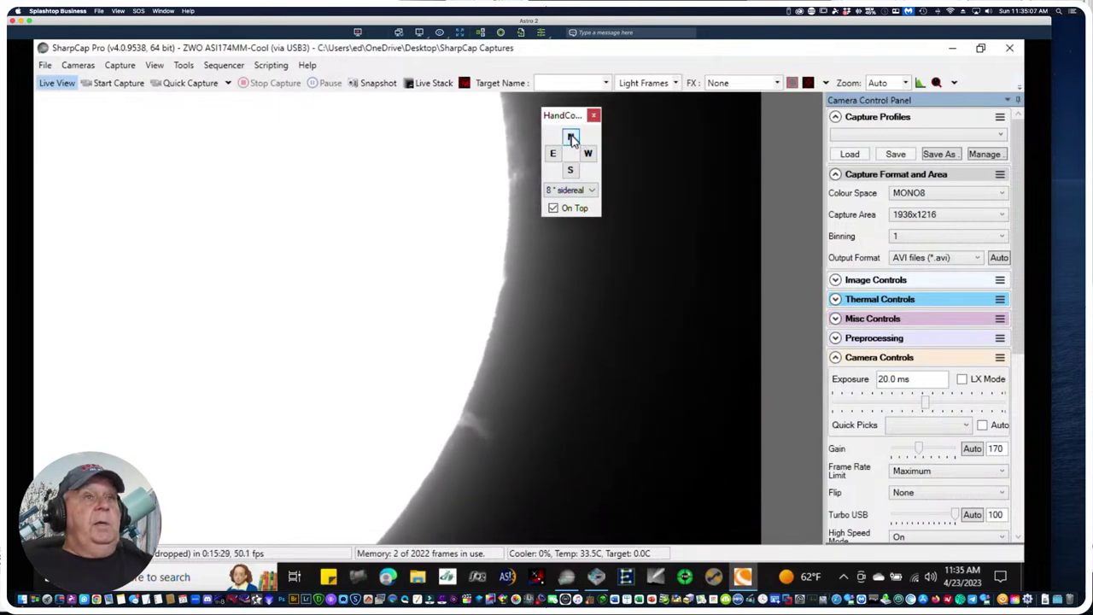
{"action": "left_click", "coordinate": [570, 170]}
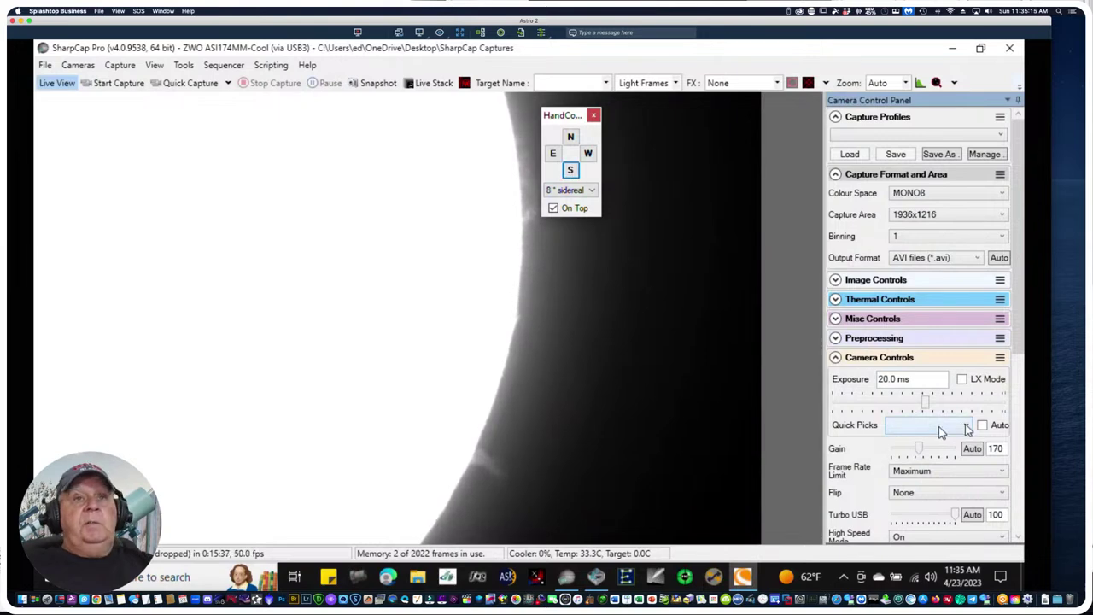
Set the gain to 100 and the exposure to 7.5 ms to show the sun's surface detail
{"action": "double_click", "coordinate": [995, 448]}
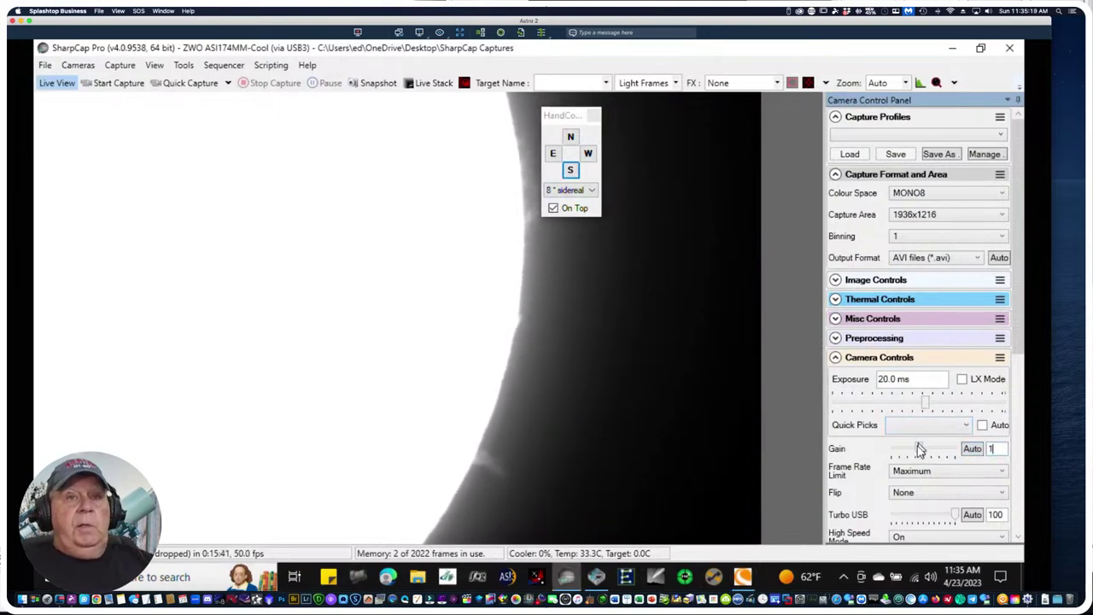
{"action": "left_click_drag", "start_coordinate": [898, 378], "coordinate": [811, 366]}
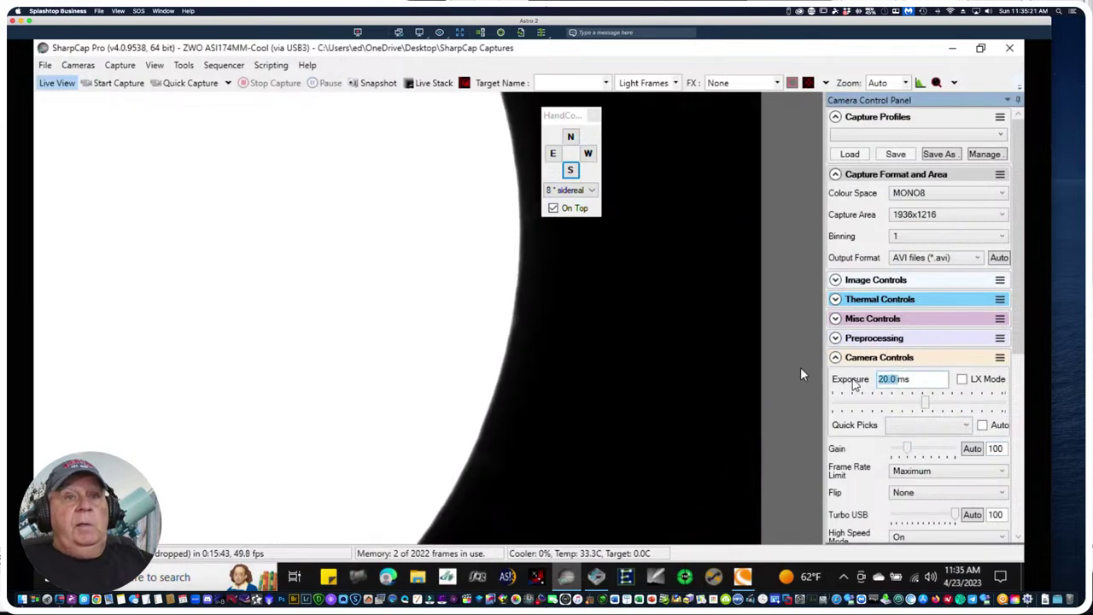
{"action": "type", "text": "7.5"}
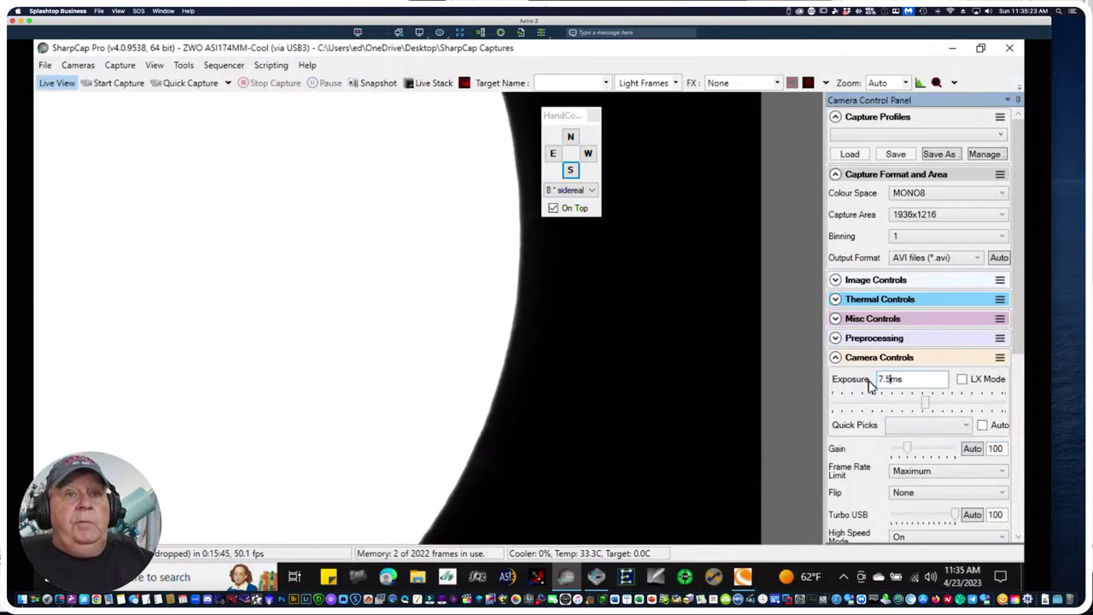
{"action": "key", "text": "Return"}
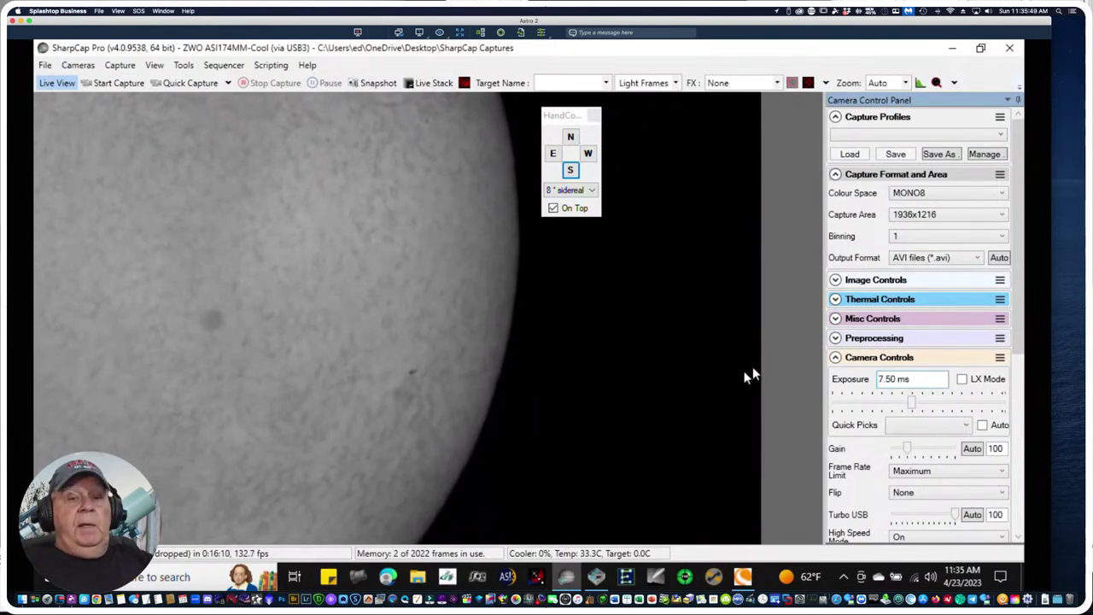
Set the exposure back to 20.0 ms and the gain to 170 for viewing prominences
{"action": "key", "text": "BackSpace"}
{"action": "key", "text": "BackSpace"}
{"action": "key", "text": "BackSpace"}
{"action": "key", "text": "BackSpace"}
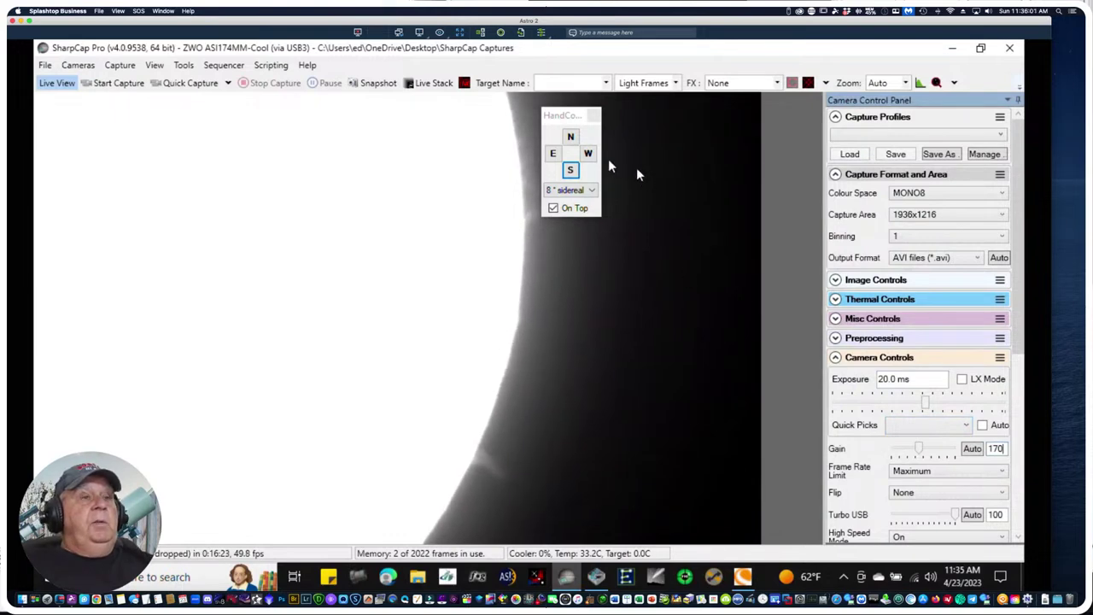
Slew the telescope north past the lower right prominence, and east to the bottom limb of the sun
{"action": "left_click", "coordinate": [571, 139]}
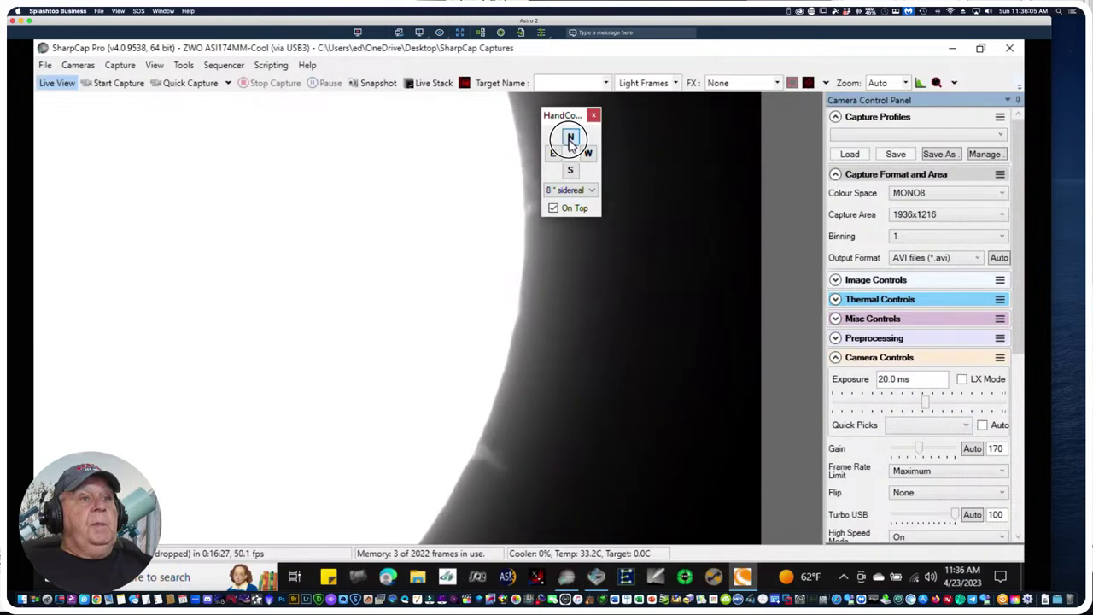
{"action": "left_click", "coordinate": [571, 139]}
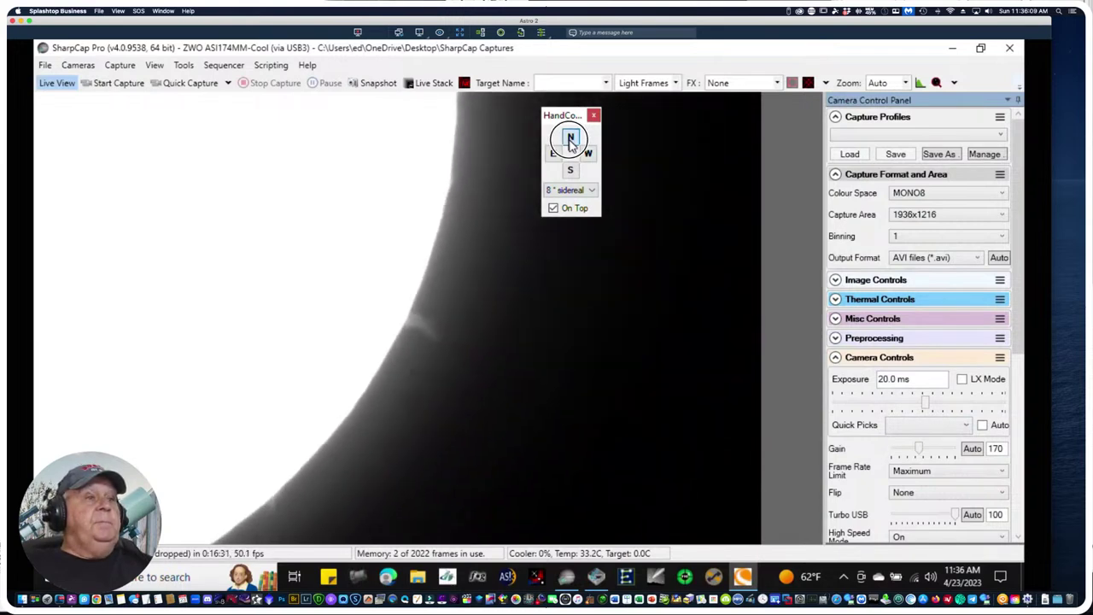
{"action": "left_click", "coordinate": [571, 140]}
{"action": "left_click", "coordinate": [555, 155]}
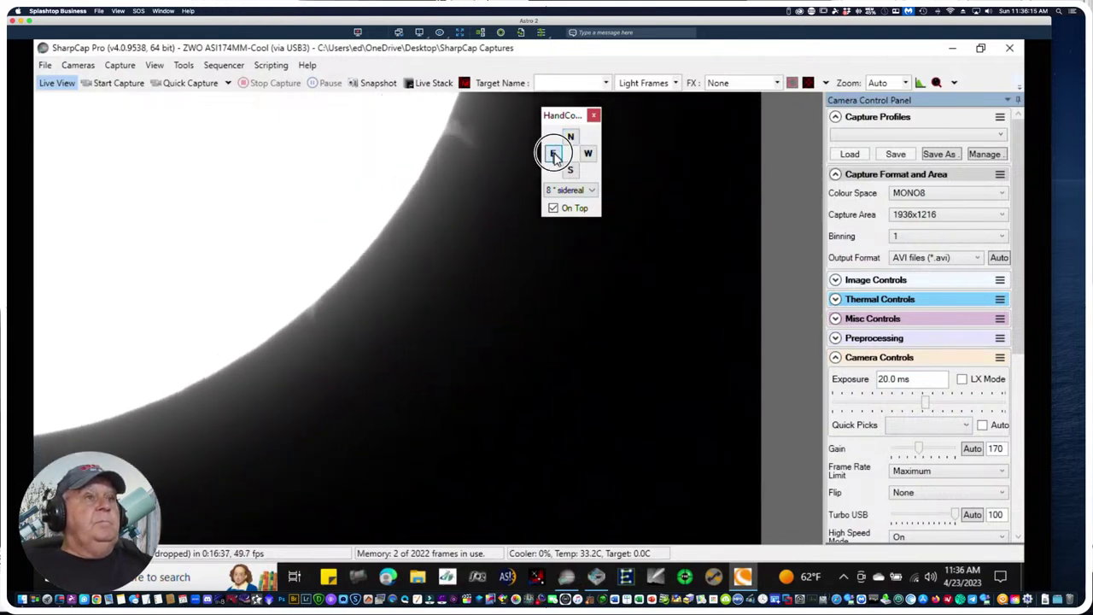
{"action": "left_click", "coordinate": [554, 155]}
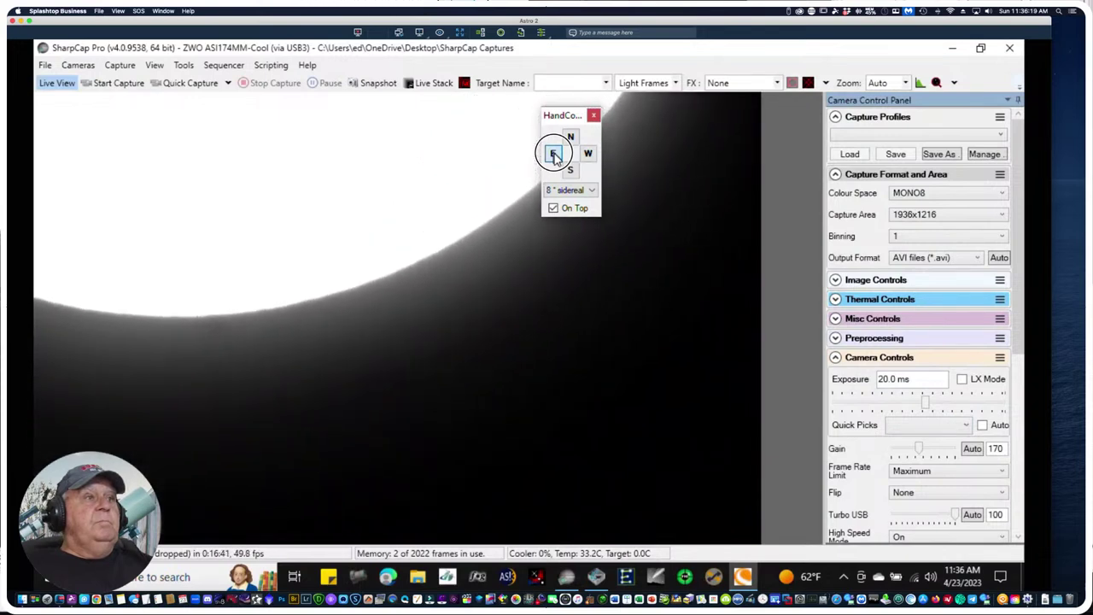
Slew the telescope south and east around the bottom limb and up the left limb to the prominence on the upper left
{"action": "left_click", "coordinate": [572, 170]}
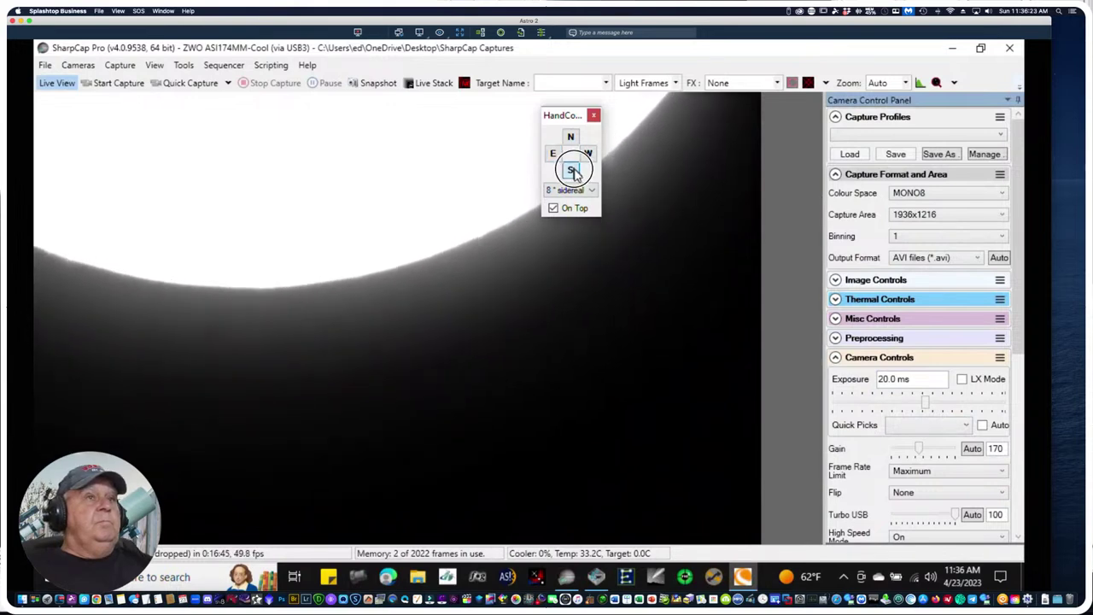
{"action": "left_click", "coordinate": [553, 155]}
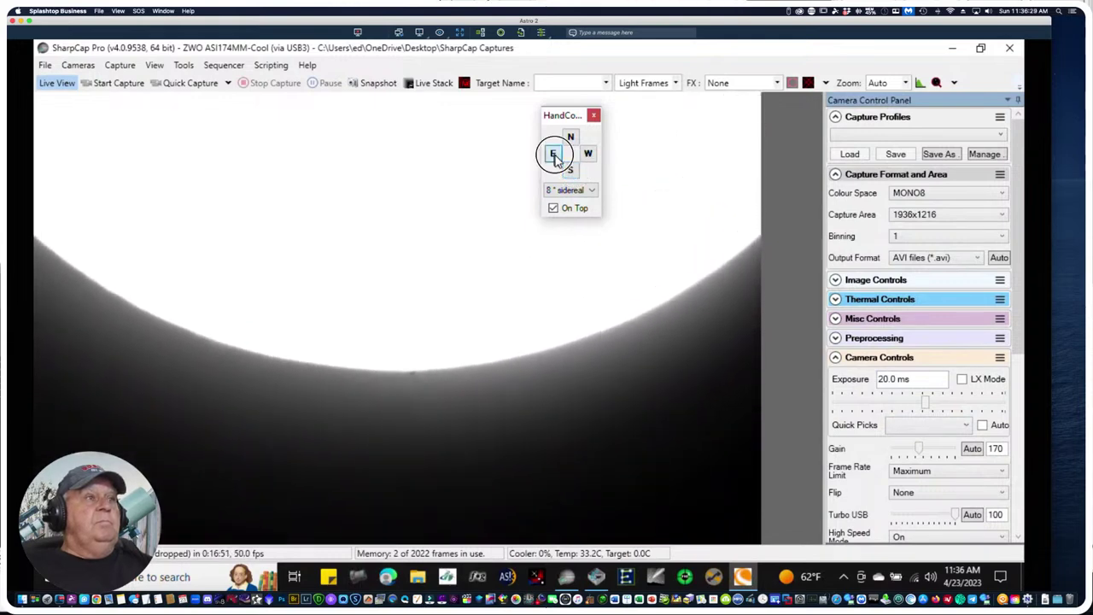
{"action": "left_click", "coordinate": [572, 171]}
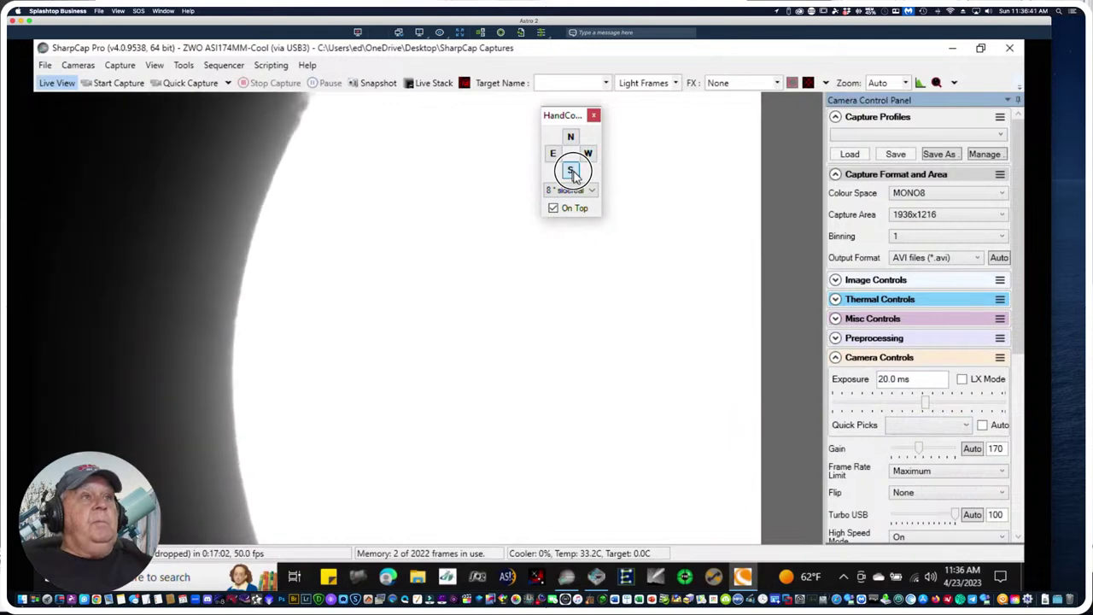
{"action": "left_click_drag", "start_coordinate": [572, 173], "coordinate": [570, 171]}
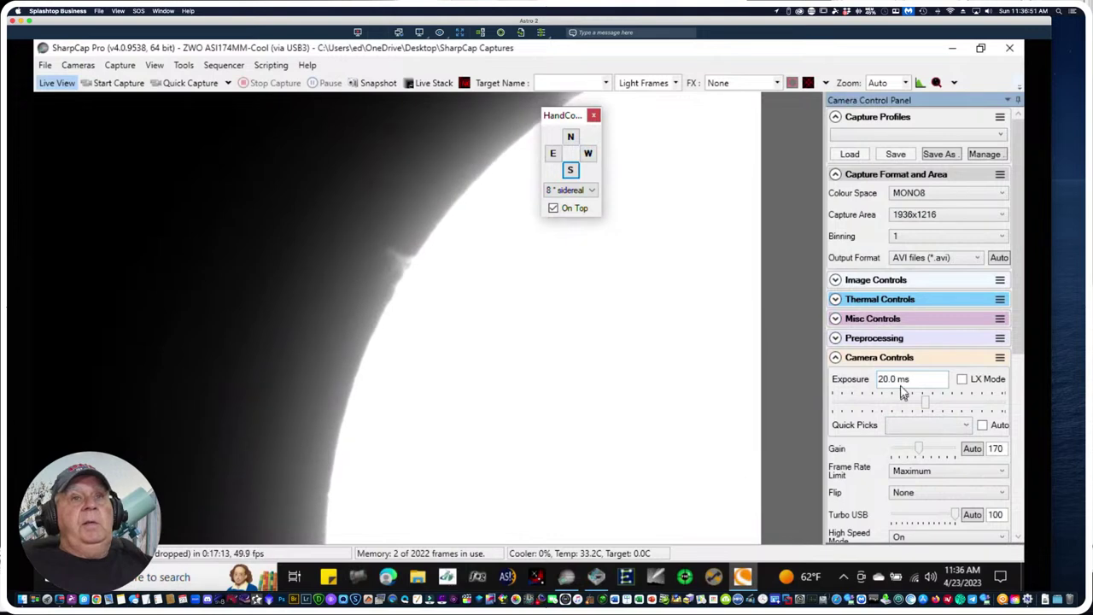
Set the gain to 100 and reduce the exposure to 7.13 ms to show the sun's surface detail
{"action": "left_click", "coordinate": [856, 379]}
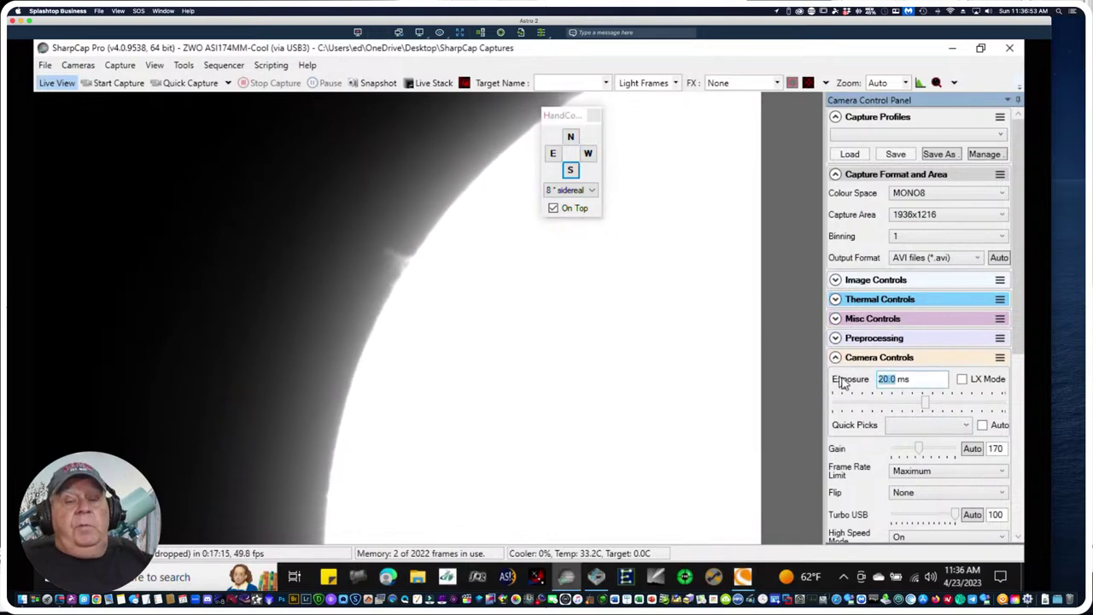
{"action": "type", "text": "75"}
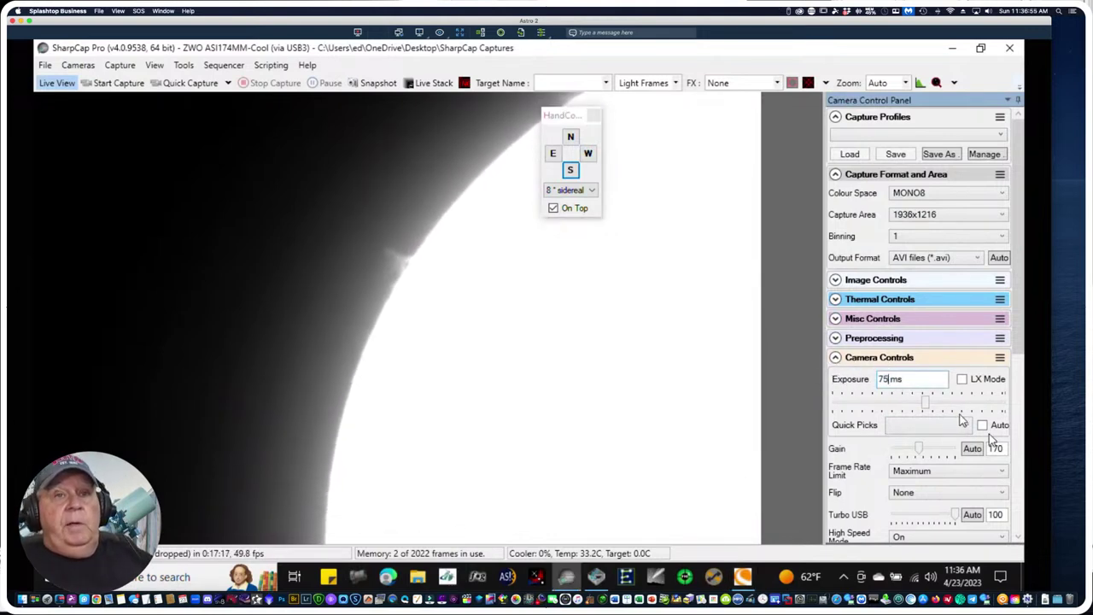
{"action": "key", "text": "Tab"}
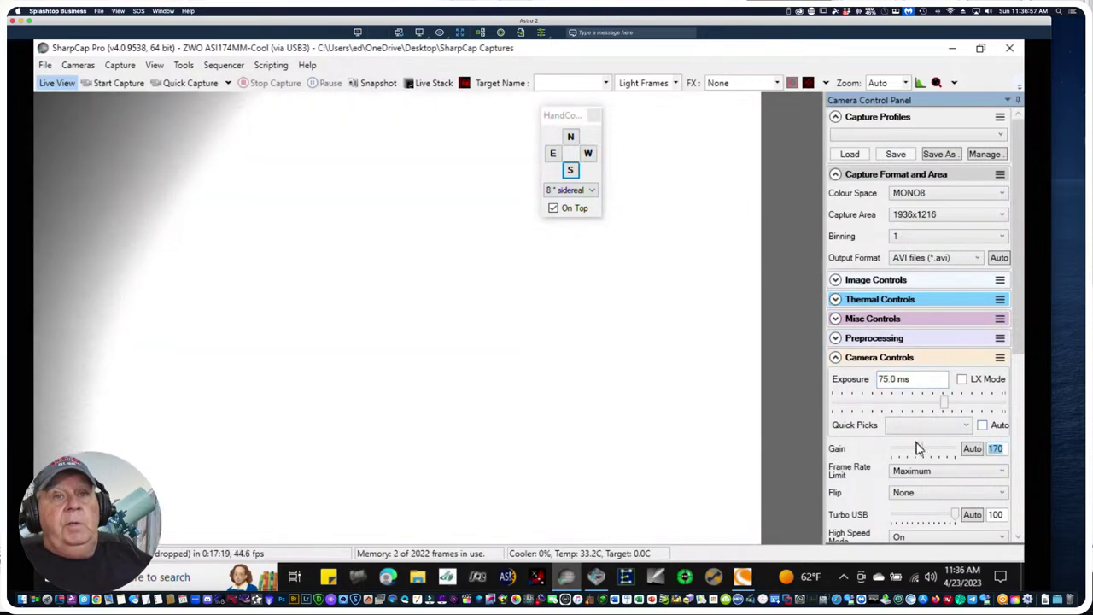
{"action": "type", "text": "100"}
{"action": "key", "text": "Tab"}
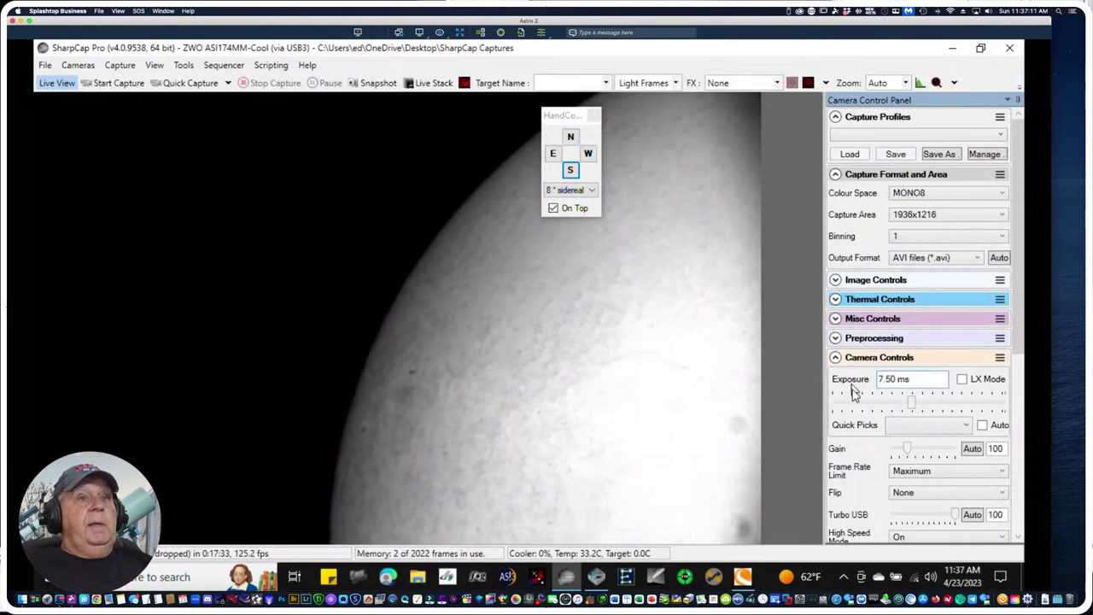
{"action": "mouse_move", "coordinate": [912, 406]}
{"action": "left_mouse_down"}
{"action": "mouse_move", "coordinate": [902, 402]}
{"action": "mouse_move", "coordinate": [912, 405]}
{"action": "left_mouse_up"}
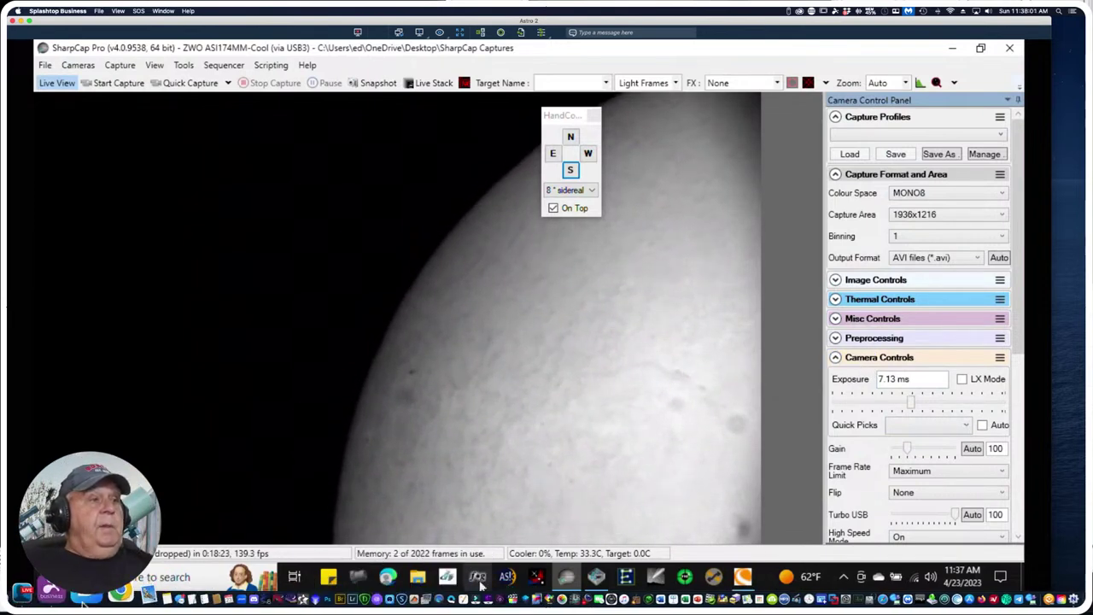
Slew the telescope east, west and north to move from the upper left limb onto the disc around the curved filament
{"action": "left_click", "coordinate": [53, 589]}
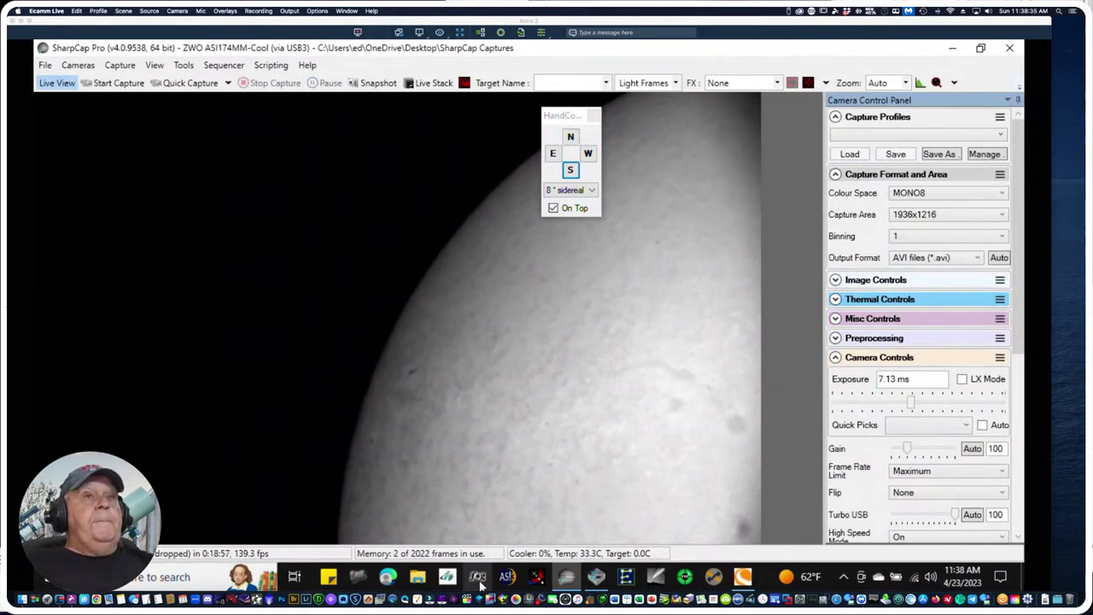
{"action": "left_click", "coordinate": [763, 123]}
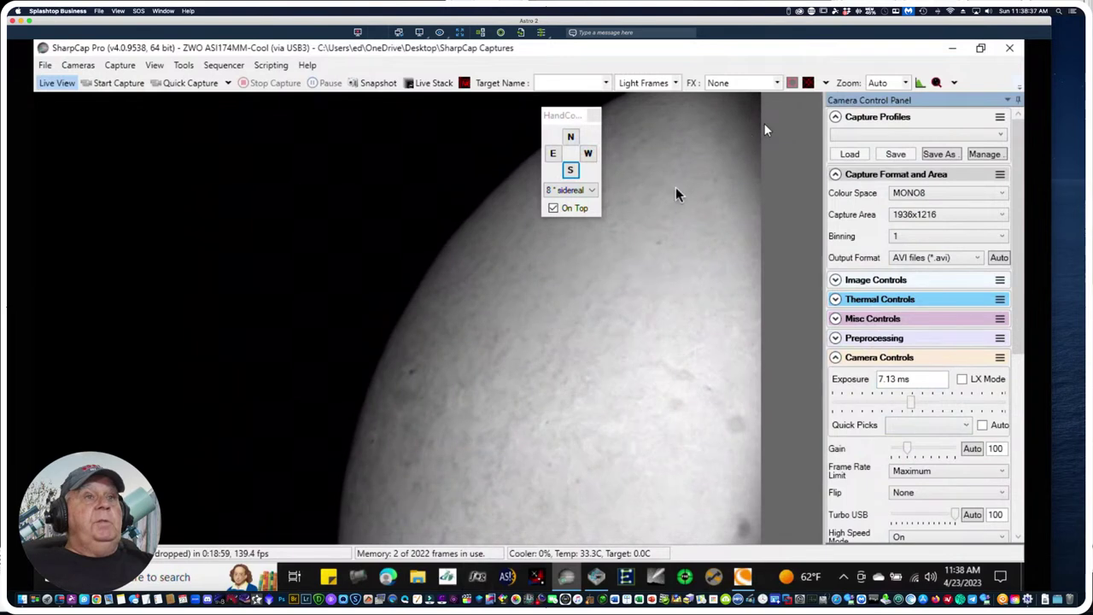
{"action": "left_click", "coordinate": [554, 155]}
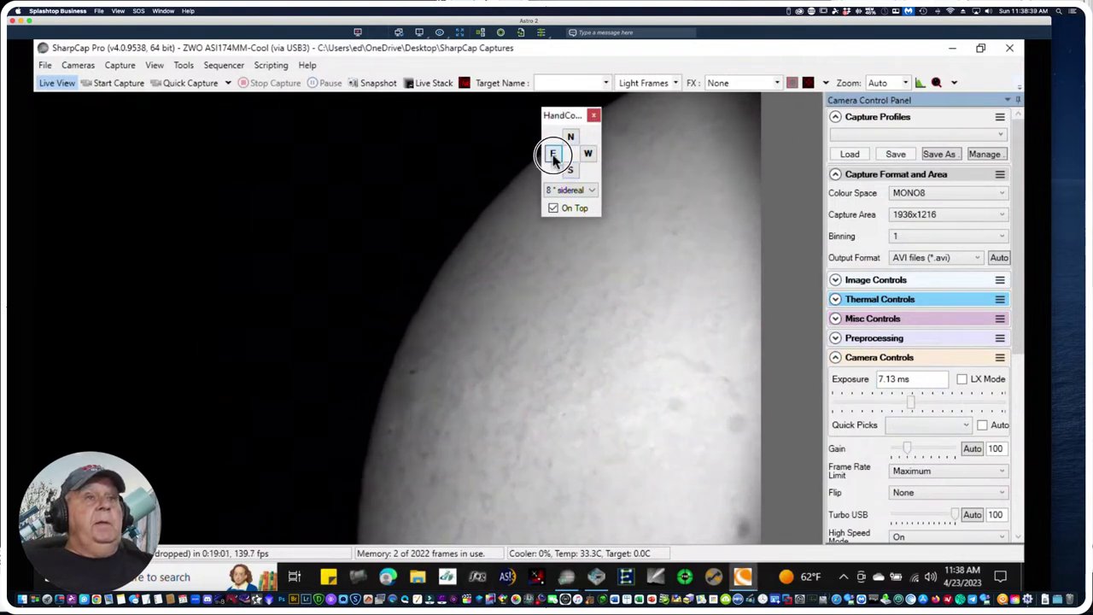
{"action": "left_click", "coordinate": [588, 155]}
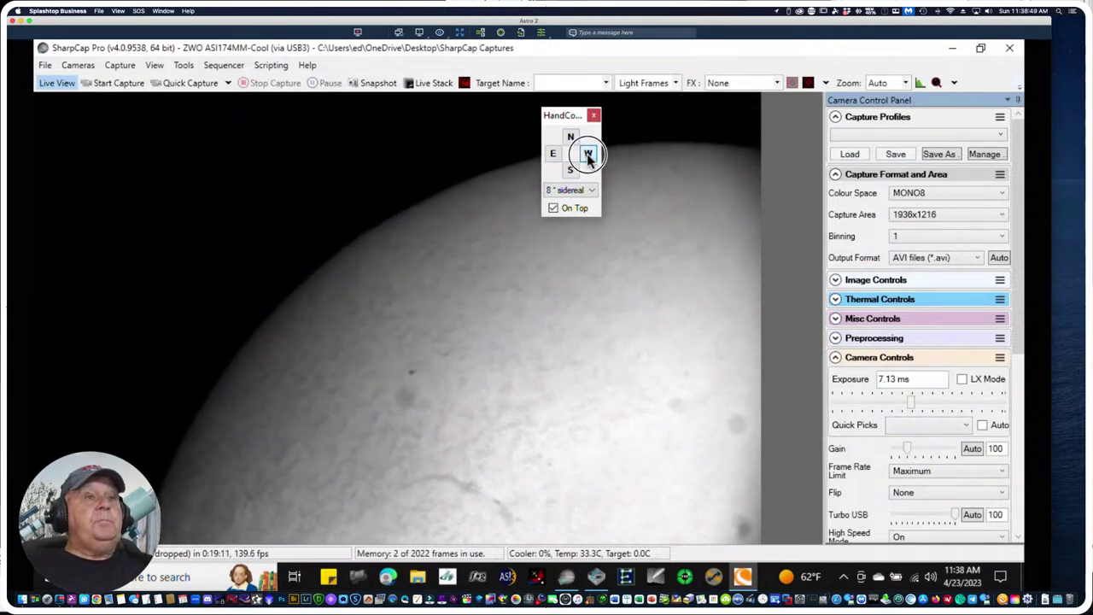
{"action": "left_click_drag", "start_coordinate": [587, 156], "coordinate": [571, 141]}
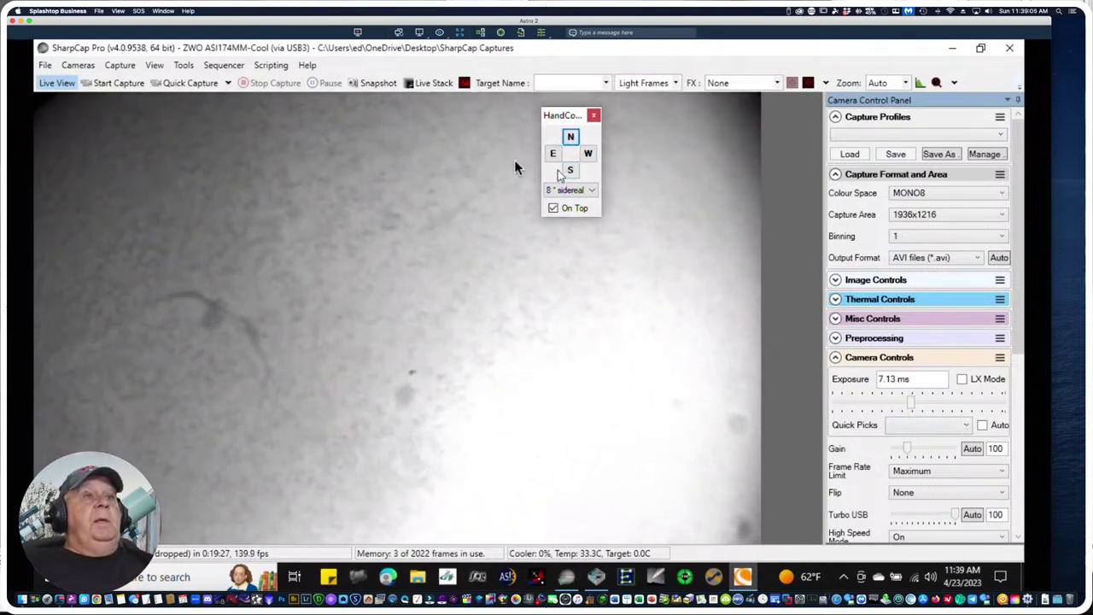
Switch to the ZWO ASI1600MM-Cool camera and slew the telescope north, east and west to frame the full solar disc
{"action": "left_click", "coordinate": [79, 64]}
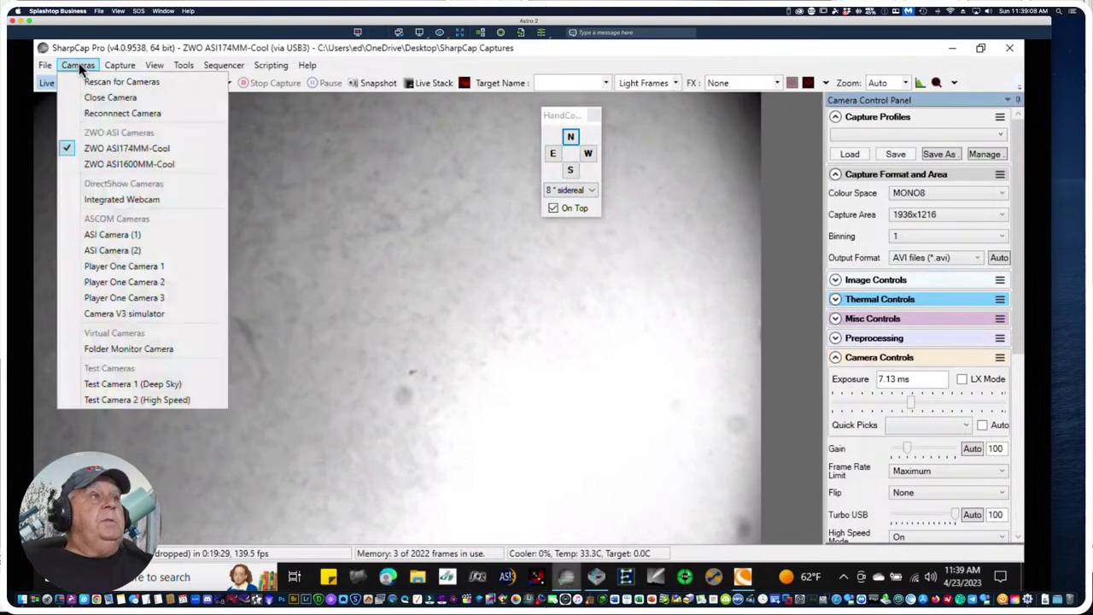
{"action": "left_click", "coordinate": [107, 165]}
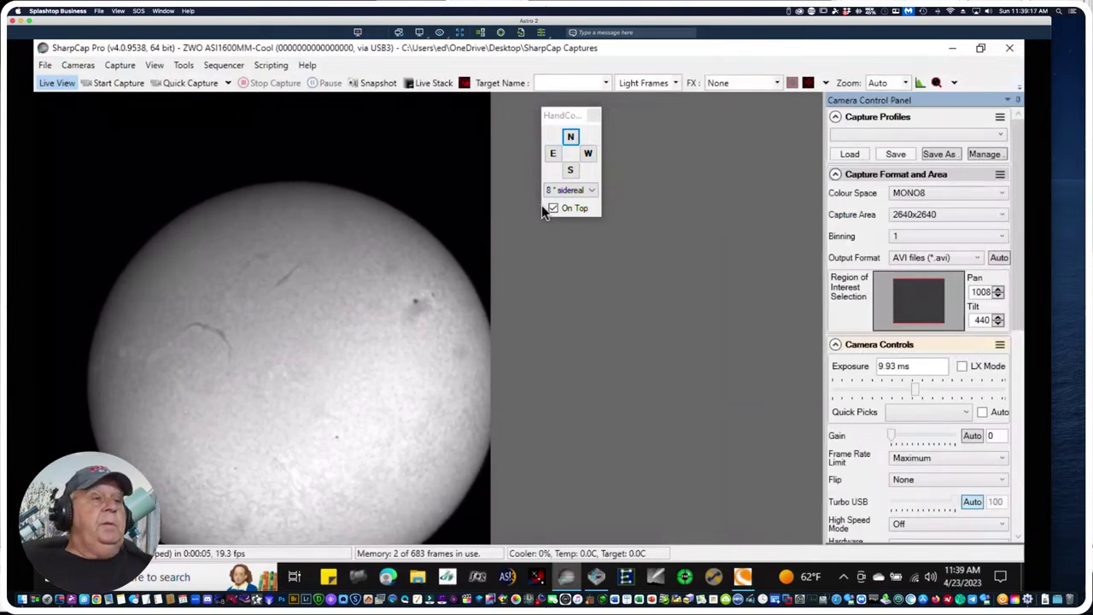
{"action": "left_click", "coordinate": [571, 139]}
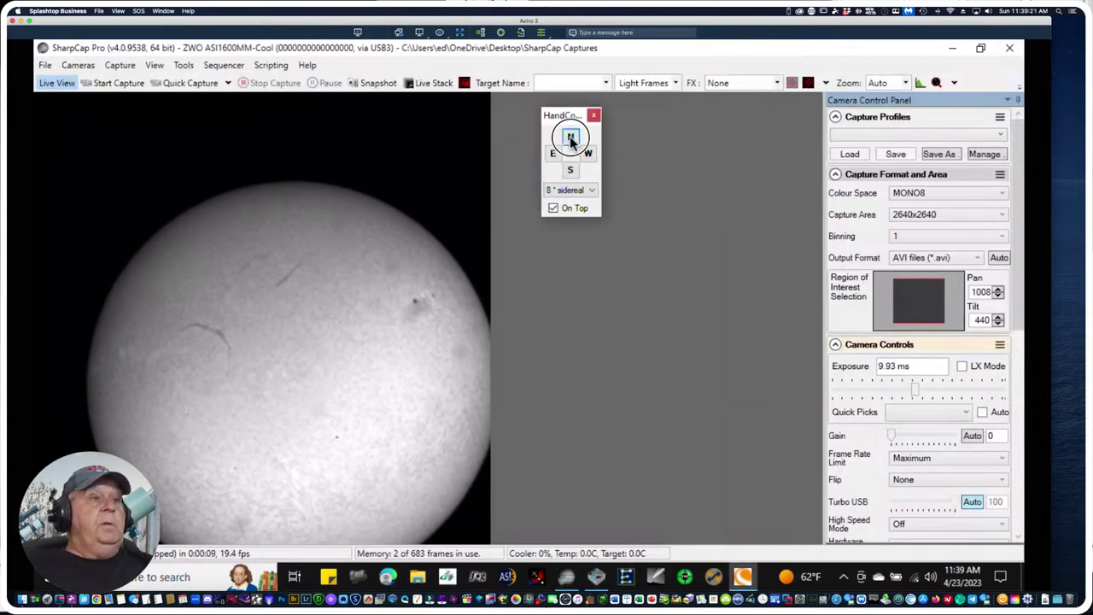
{"action": "left_click", "coordinate": [570, 139]}
{"action": "left_click", "coordinate": [570, 139]}
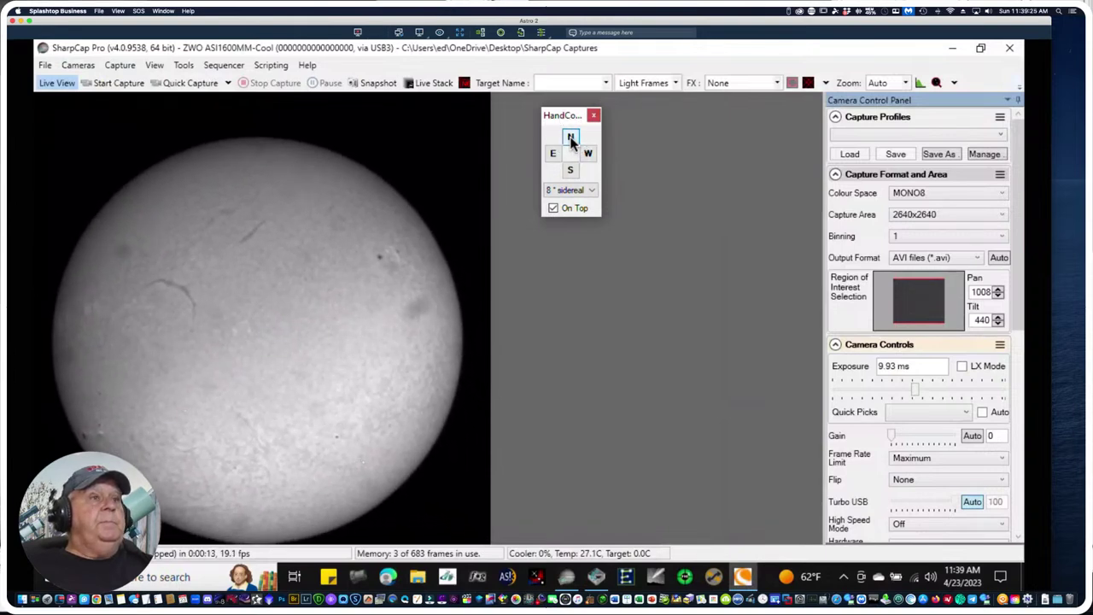
{"action": "left_click", "coordinate": [553, 155]}
{"action": "left_click", "coordinate": [553, 155]}
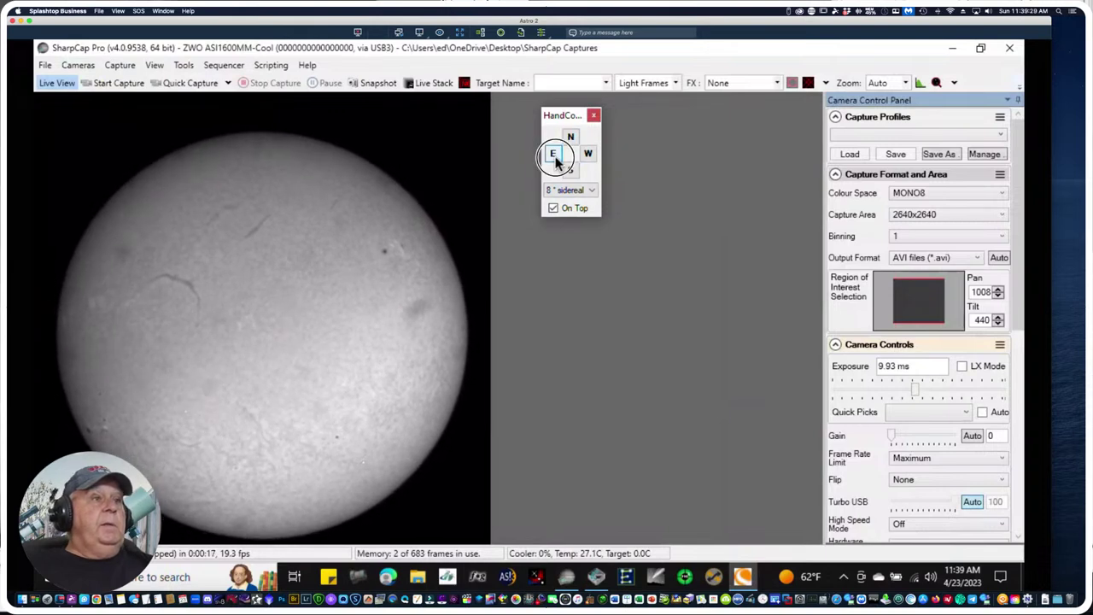
{"action": "left_click", "coordinate": [554, 157]}
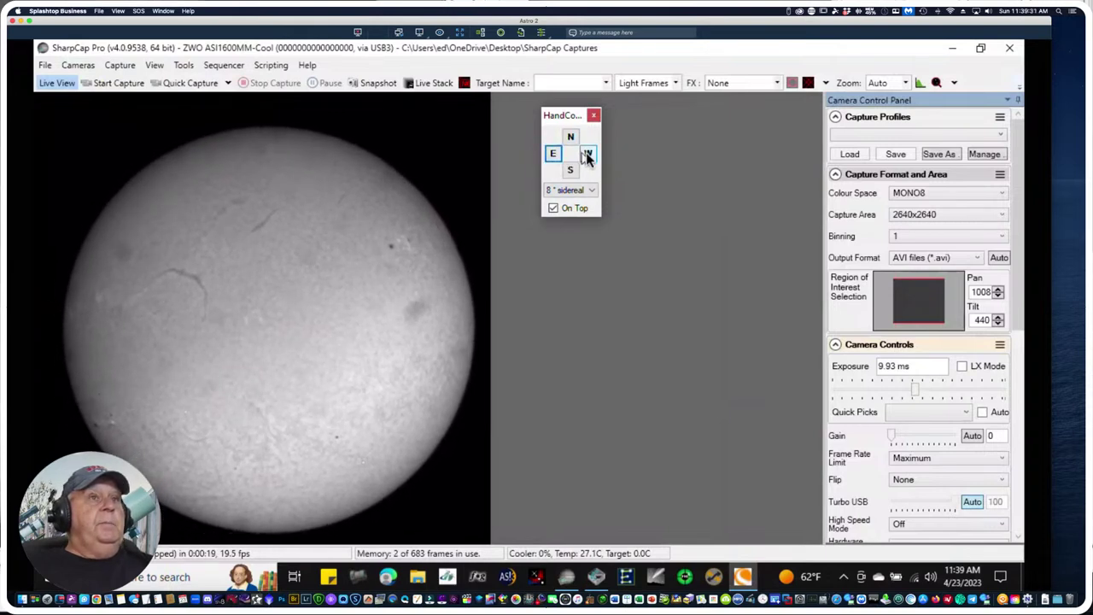
{"action": "left_click", "coordinate": [588, 154]}
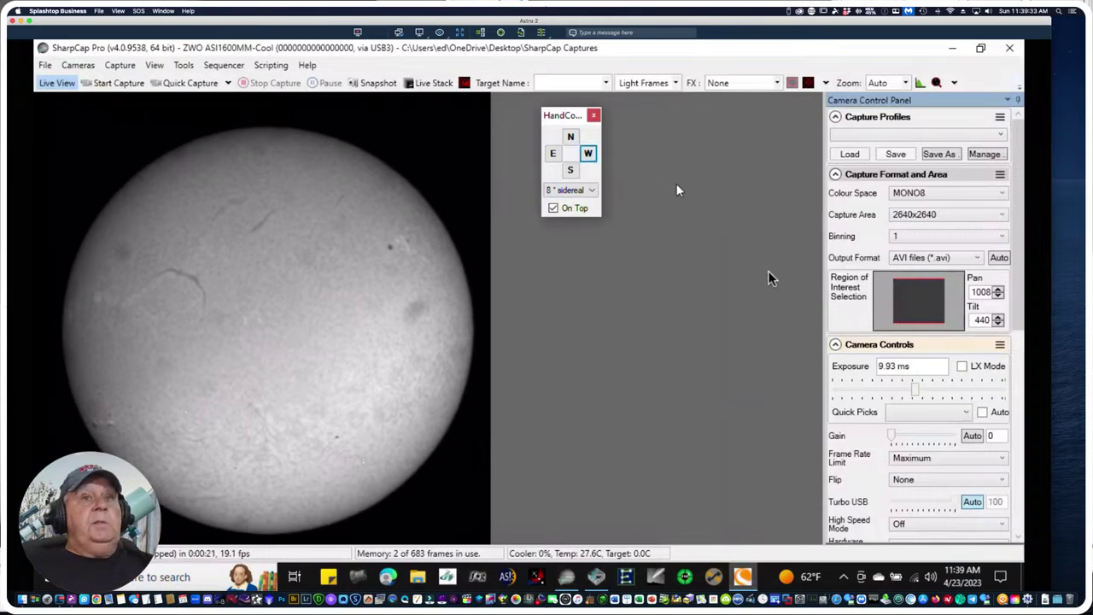
Raise the exposure to 49.6 ms and on to 77.9 ms to bring out the prominences around the full disc
{"action": "left_click", "coordinate": [918, 391]}
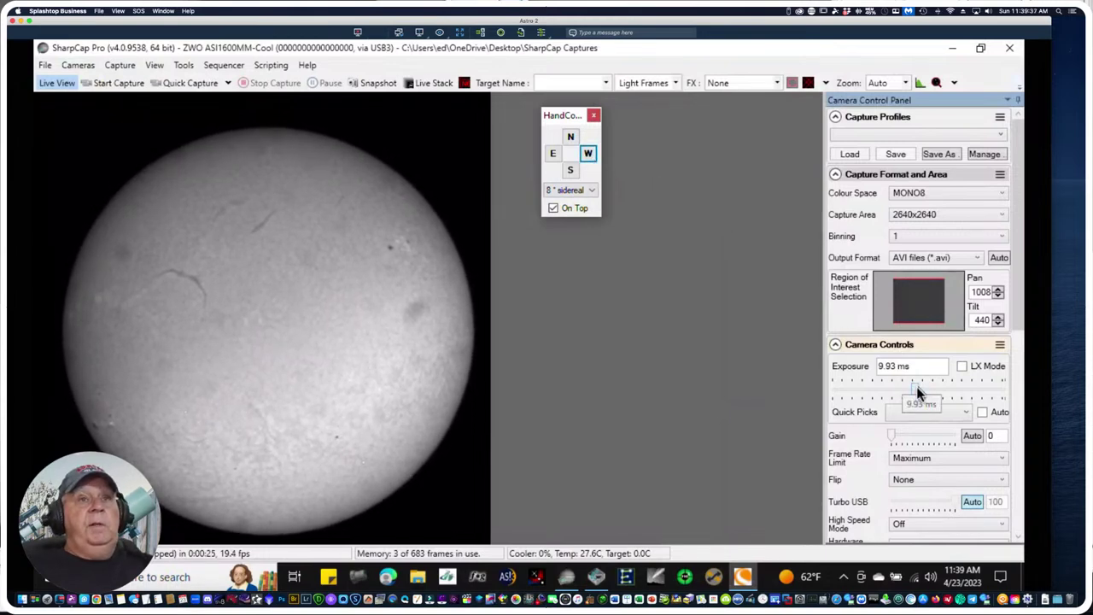
{"action": "left_click_drag", "start_coordinate": [918, 391], "coordinate": [941, 390]}
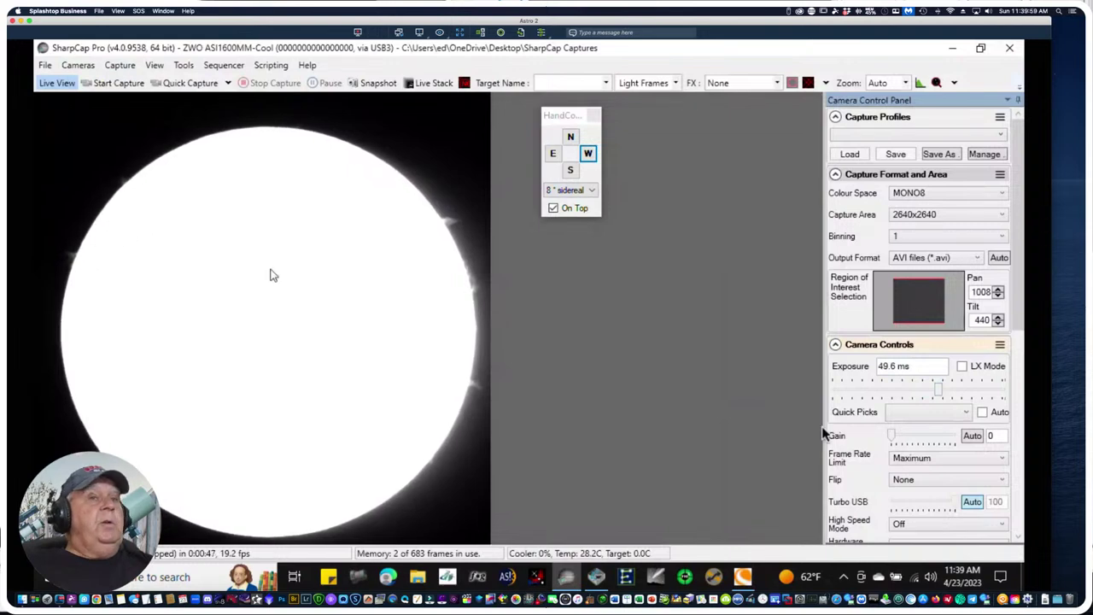
{"action": "left_click", "coordinate": [938, 389]}
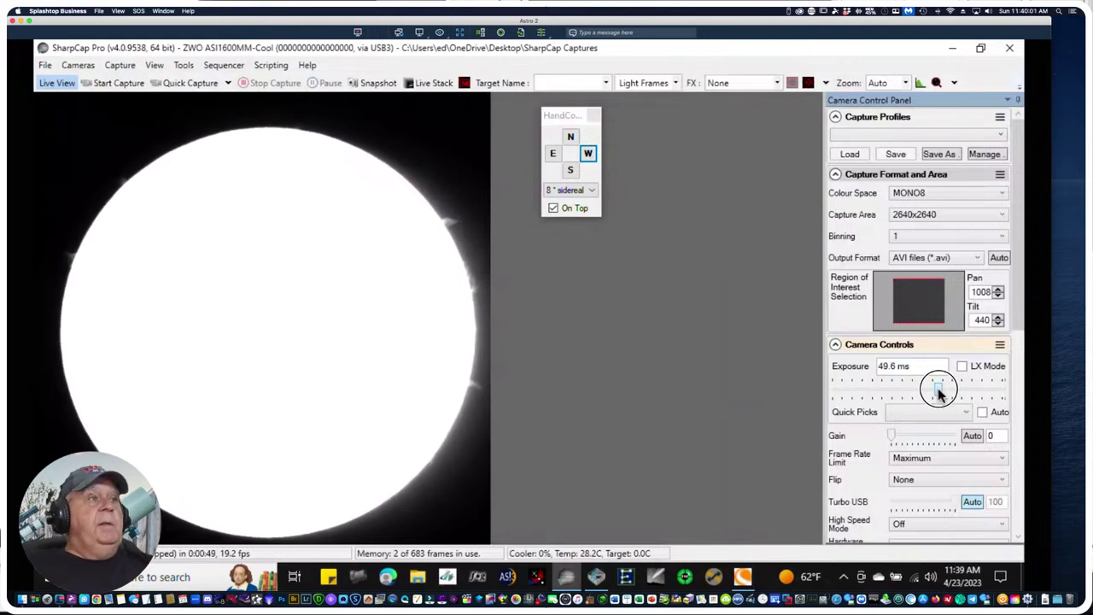
{"action": "left_click_drag", "start_coordinate": [939, 390], "coordinate": [943, 392]}
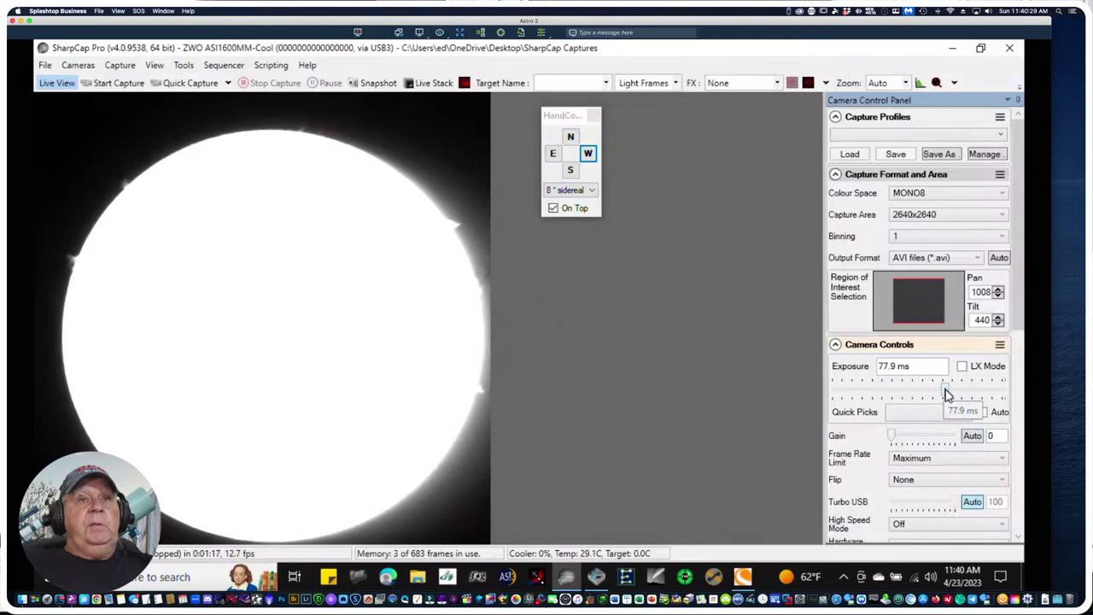
Lower the exposure to 3.5 ms and raise it gradually through 8.00 ms to 10.0 ms to show the full disc's surface
{"action": "left_click", "coordinate": [894, 367]}
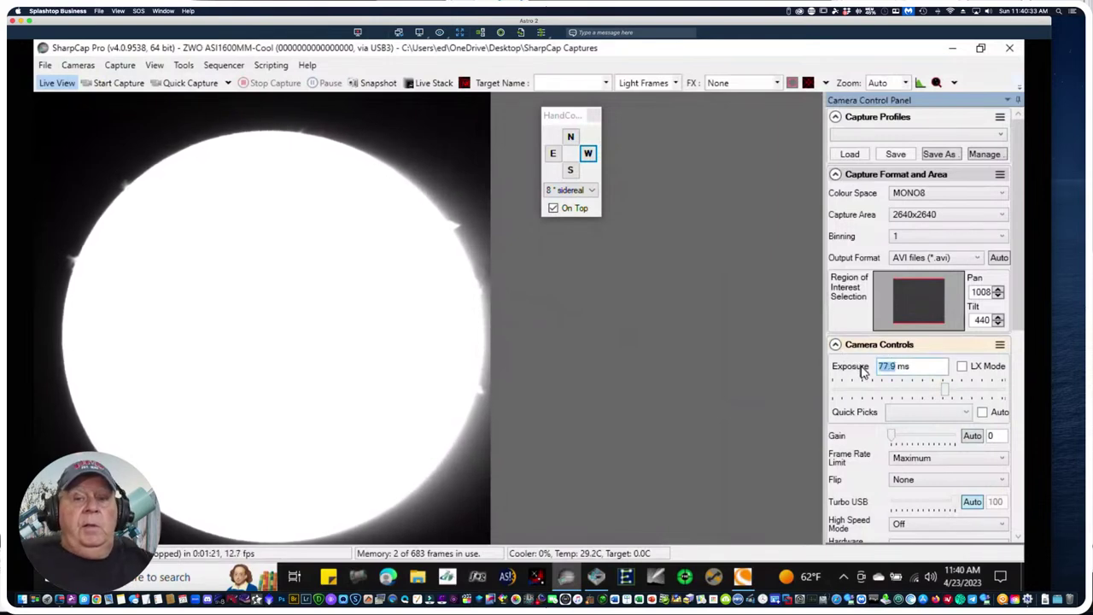
{"action": "type", "text": "3.5"}
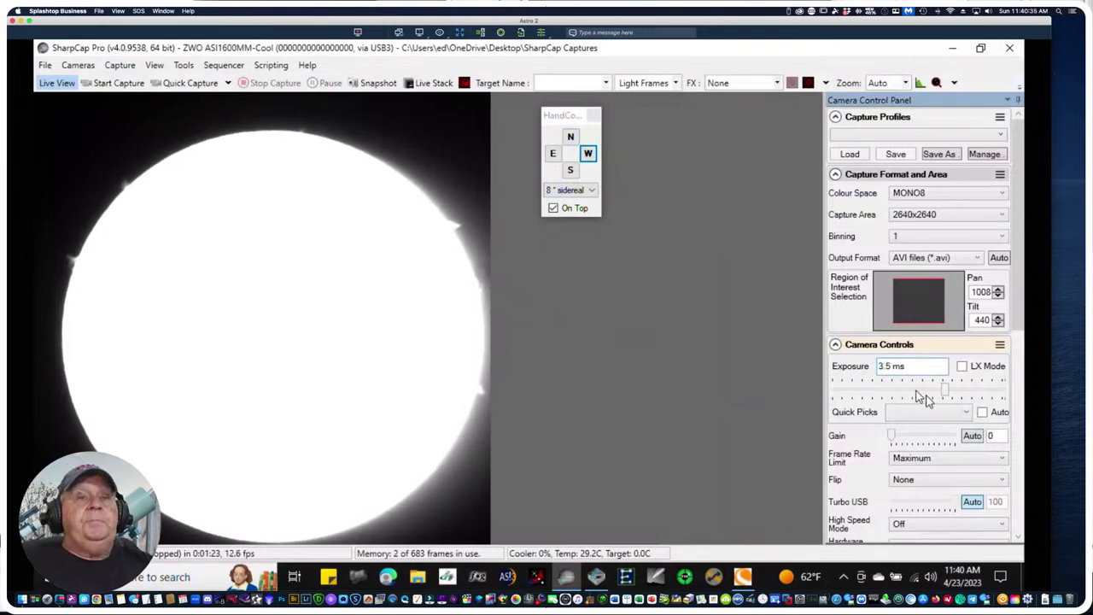
{"action": "key", "text": "Return"}
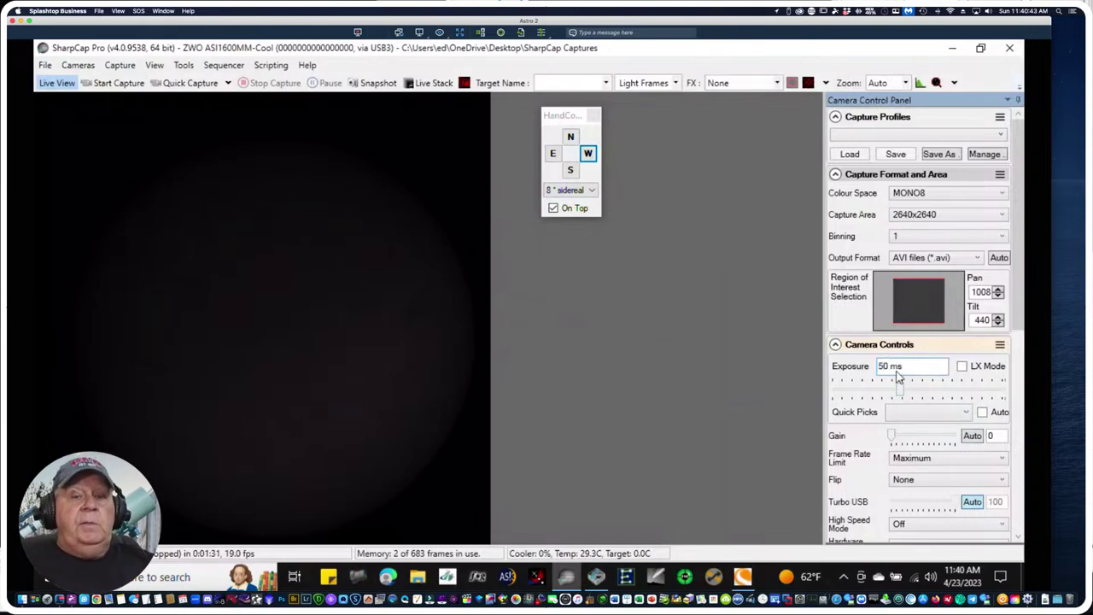
{"action": "key", "text": "Return"}
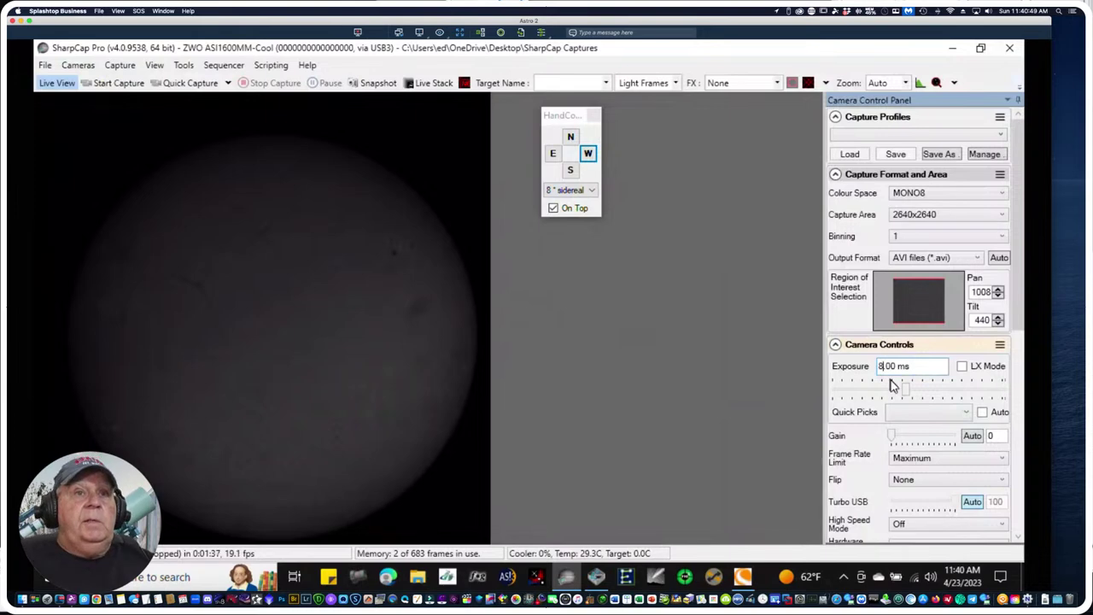
{"action": "key", "text": "Return"}
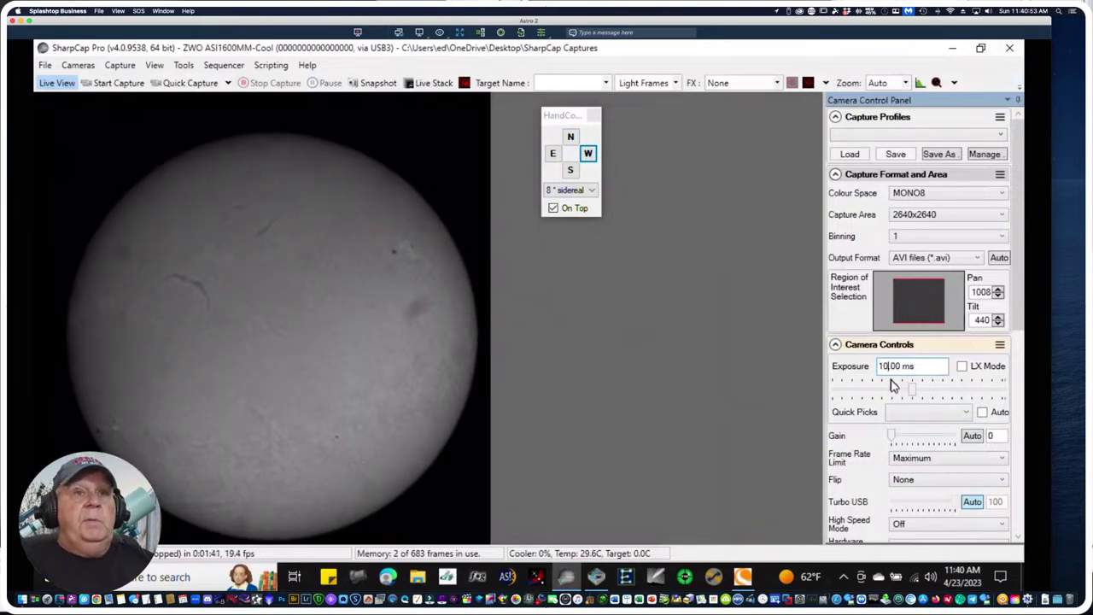
{"action": "key", "text": "Delete"}
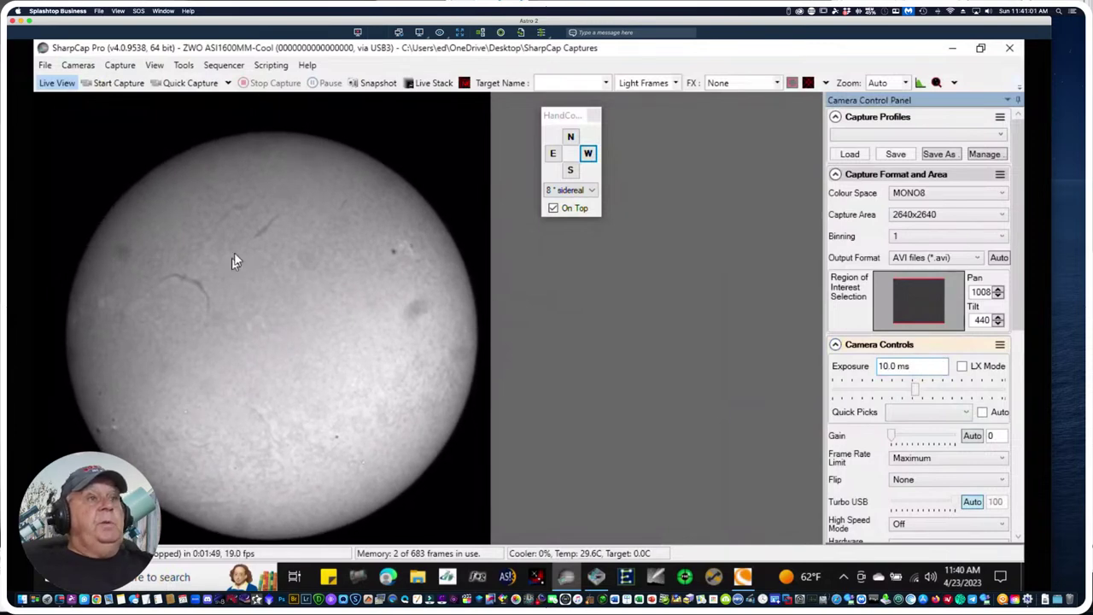
Switch the live view back to the ZWO ASI174MM-Cool camera
{"action": "left_click", "coordinate": [120, 67]}
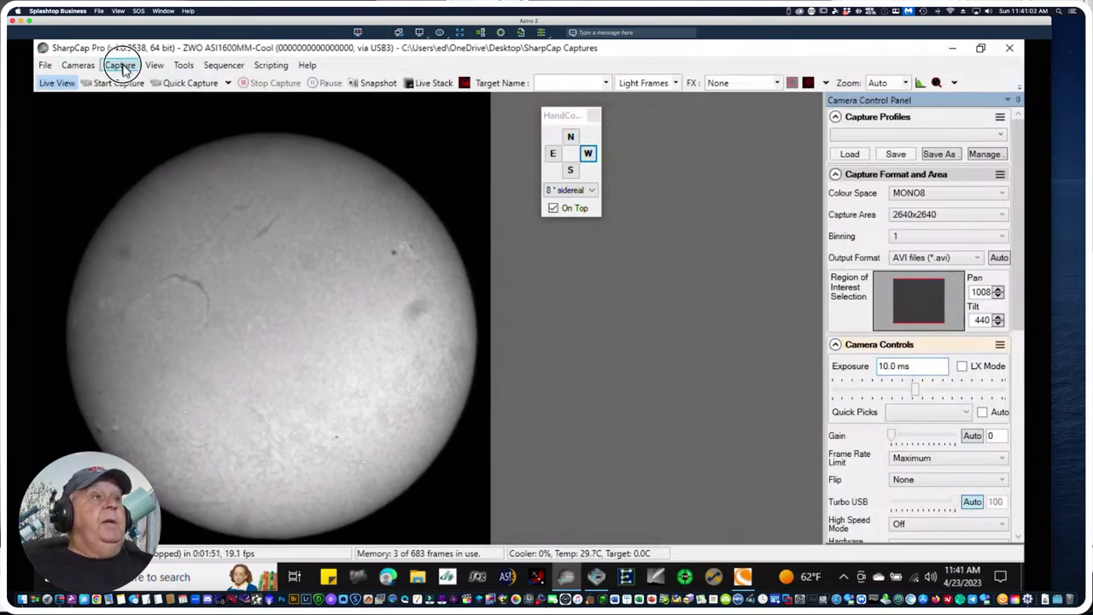
{"action": "mouse_move", "coordinate": [84, 67]}
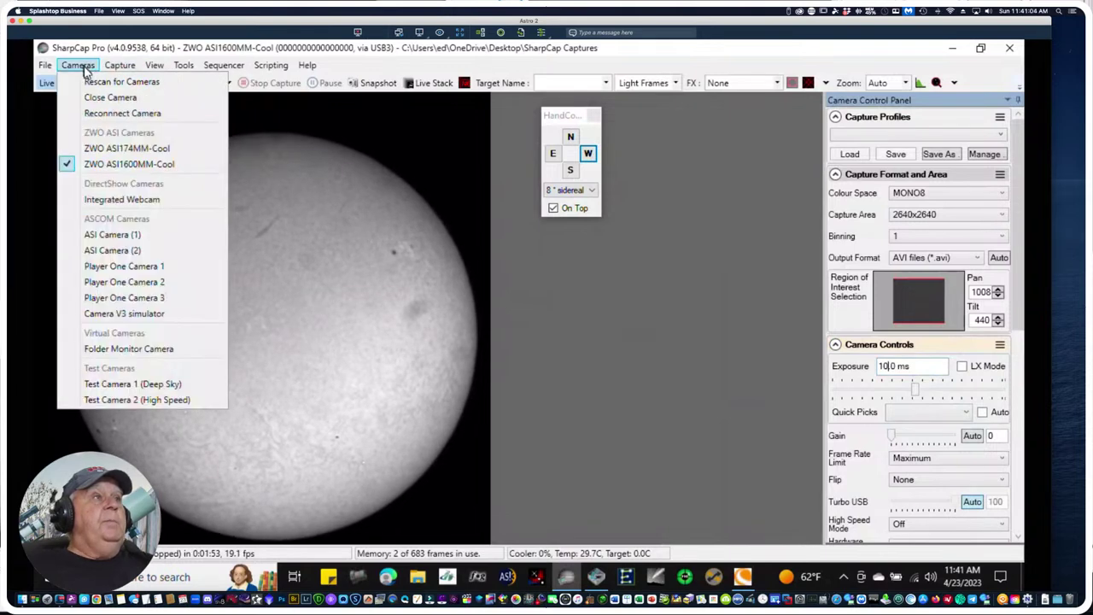
{"action": "left_click", "coordinate": [102, 149]}
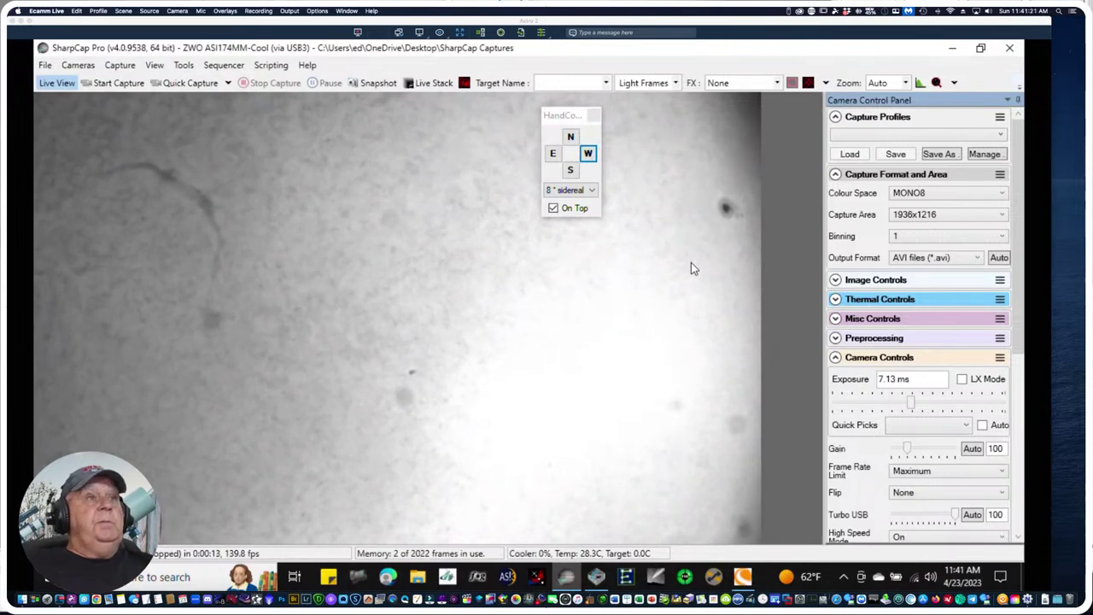
Slew the telescope west to the sunspots near the right limb and overlay the Single Crosshair reticule
{"action": "left_click", "coordinate": [731, 72]}
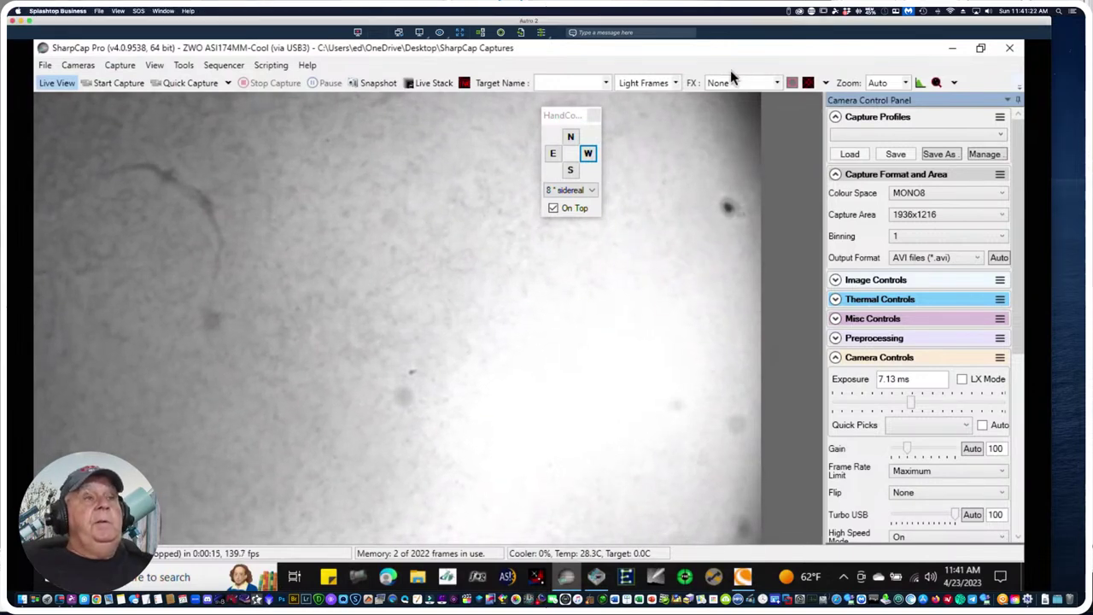
{"action": "left_click", "coordinate": [588, 154]}
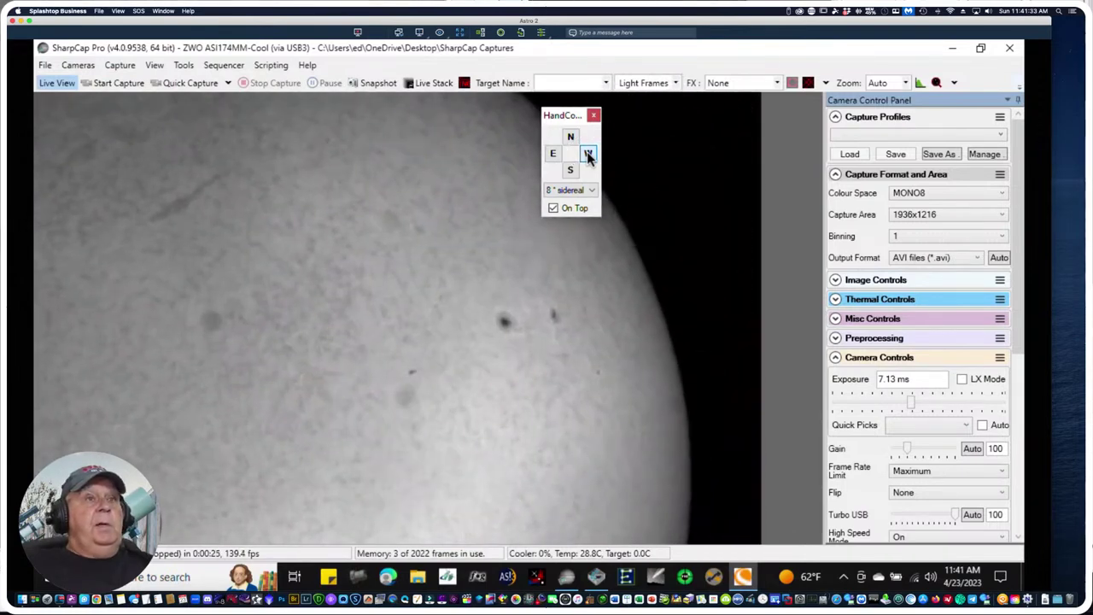
{"action": "left_click", "coordinate": [587, 153]}
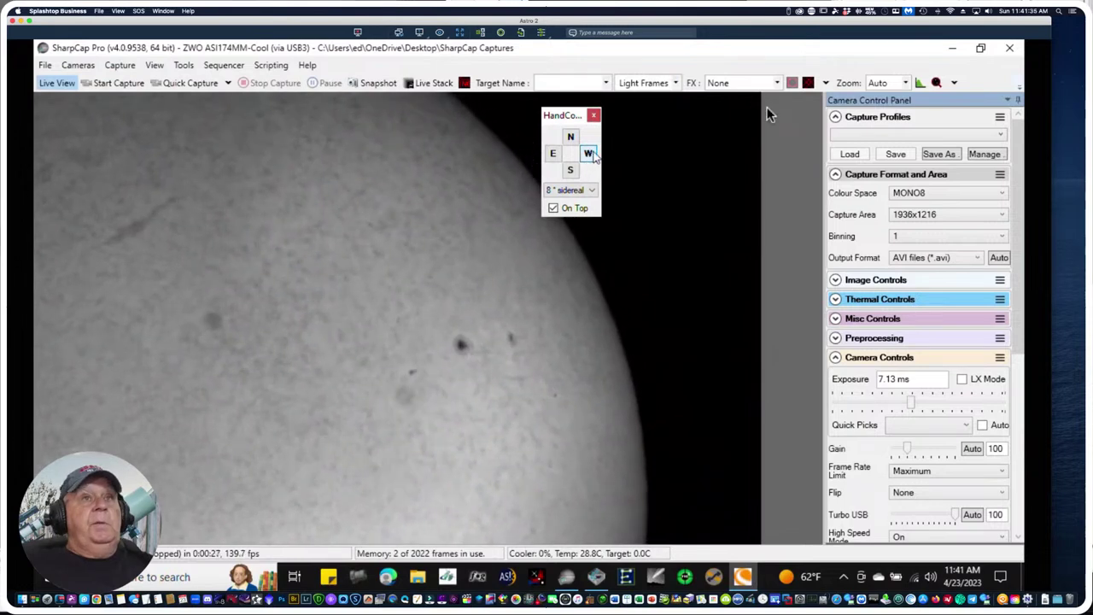
{"action": "left_click", "coordinate": [825, 83]}
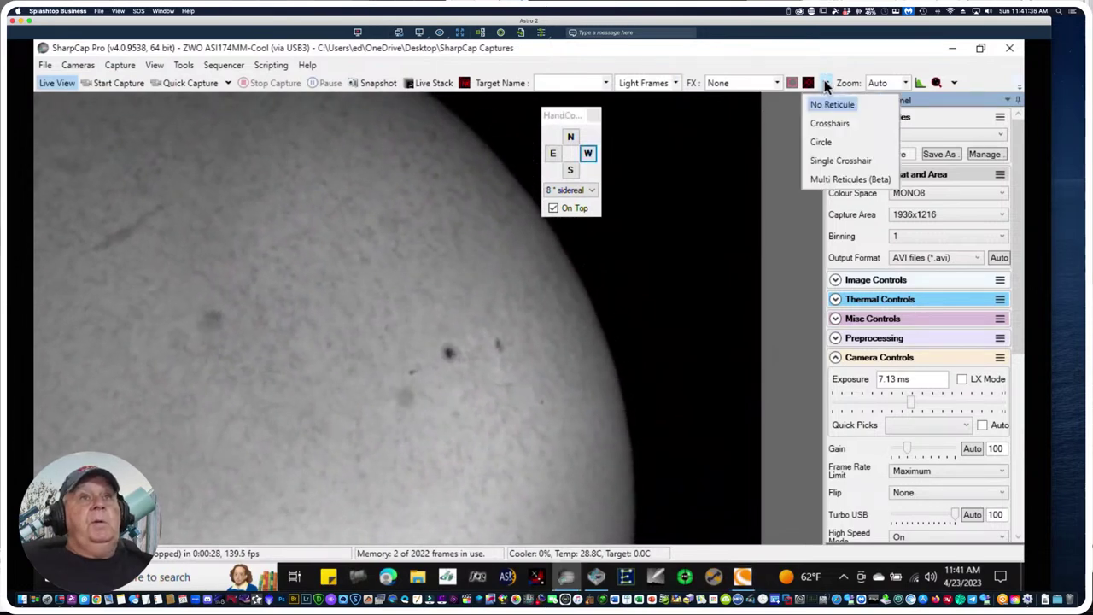
{"action": "left_click", "coordinate": [819, 160]}
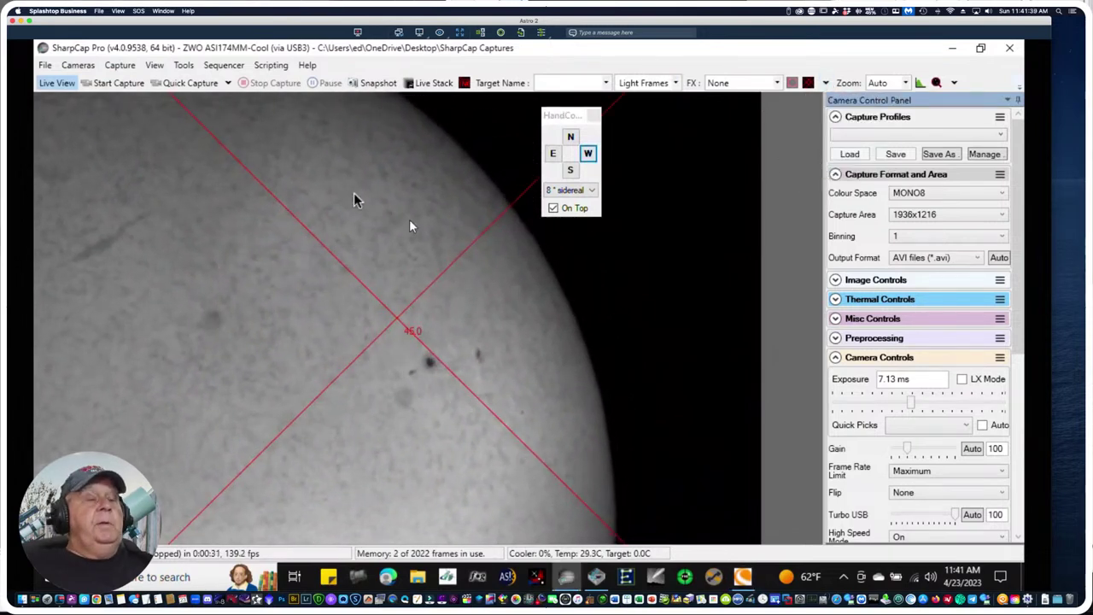
Slew the telescope west, east and north to frame the sunspots near the limb, and centre the crosshair reticule on the main sunspot
{"action": "left_click", "coordinate": [587, 155]}
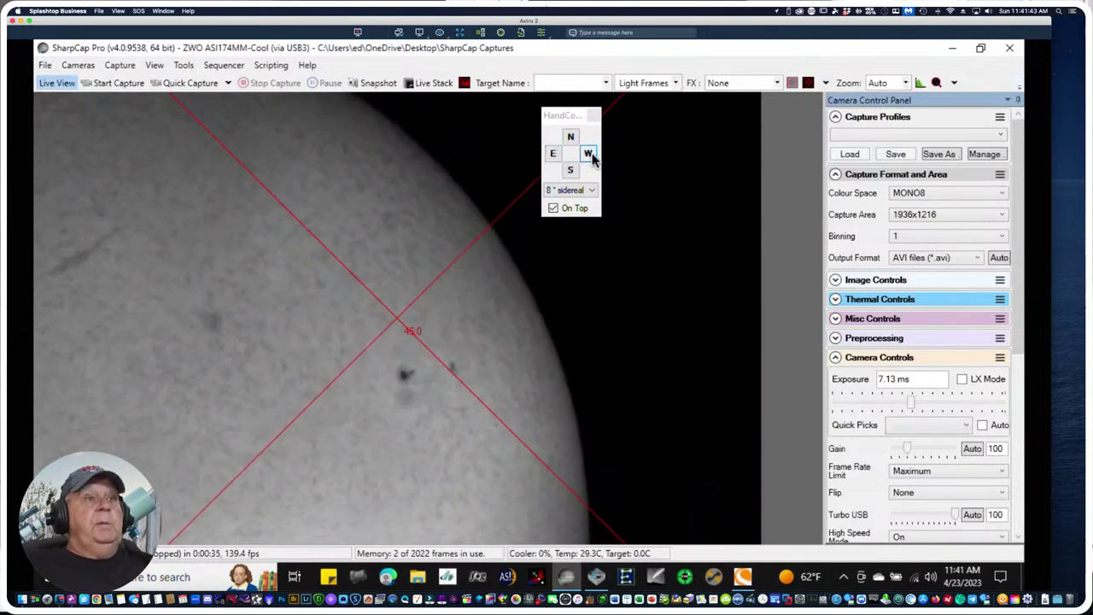
{"action": "left_click", "coordinate": [552, 155]}
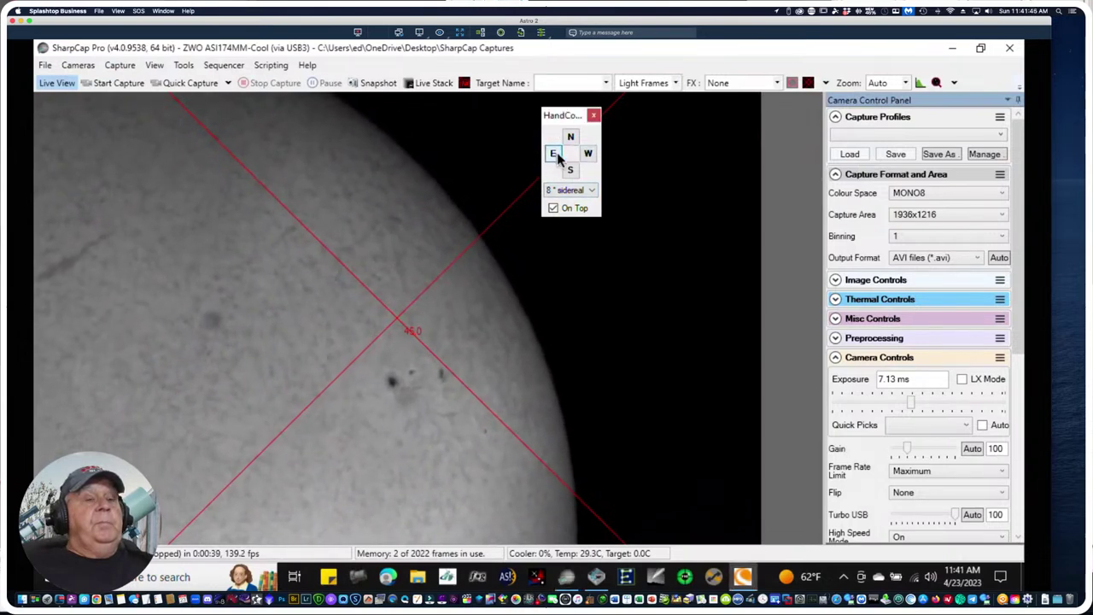
{"action": "left_click", "coordinate": [556, 155]}
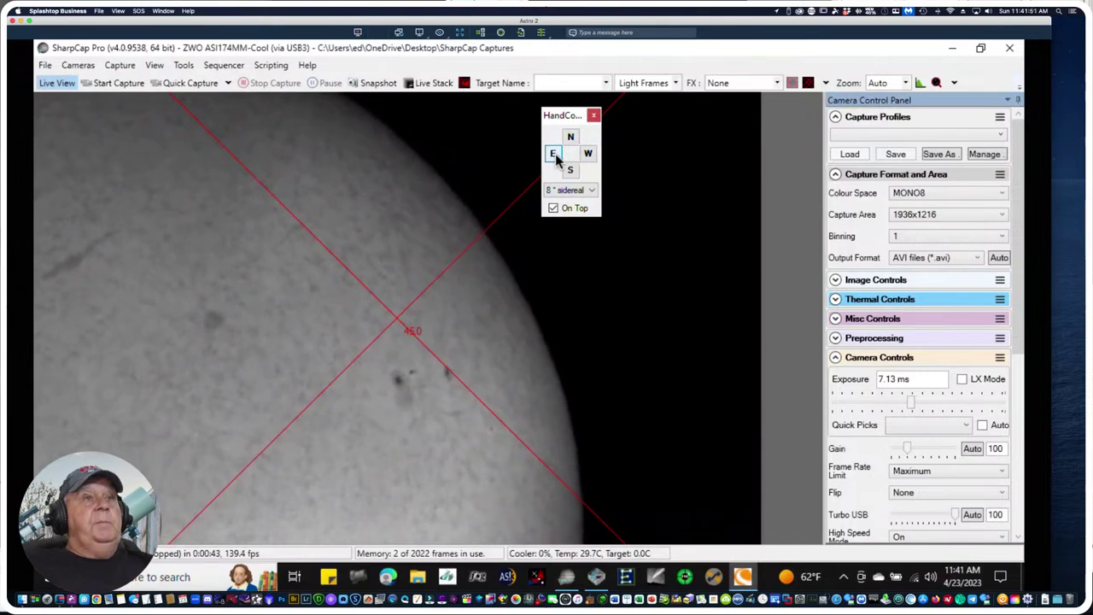
{"action": "left_click", "coordinate": [570, 139]}
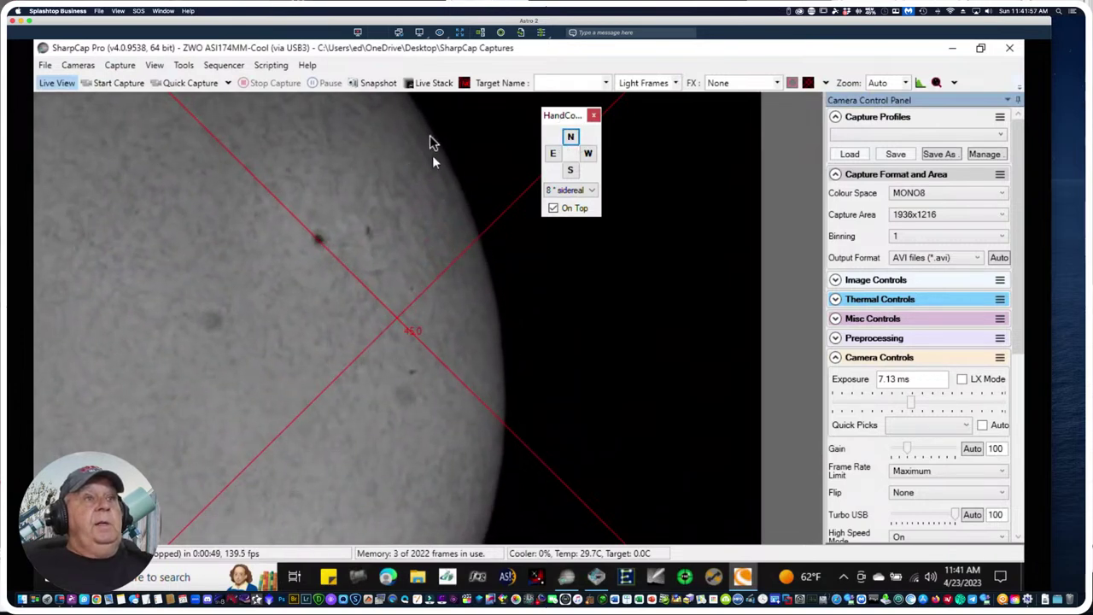
{"action": "left_click", "coordinate": [317, 240]}
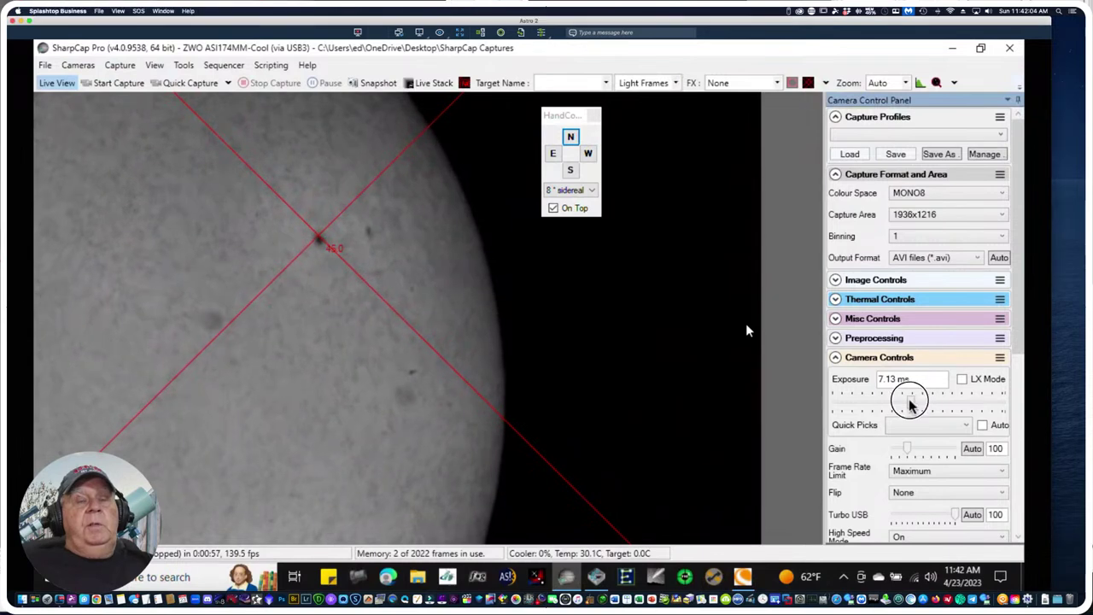
Try exposures of 8.29 ms, 10.1 ms and 9.17 ms, checking the display histogram between changes
{"action": "mouse_move", "coordinate": [910, 399]}
{"action": "left_mouse_down"}
{"action": "mouse_move", "coordinate": [942, 402]}
{"action": "mouse_move", "coordinate": [915, 406]}
{"action": "left_mouse_up"}
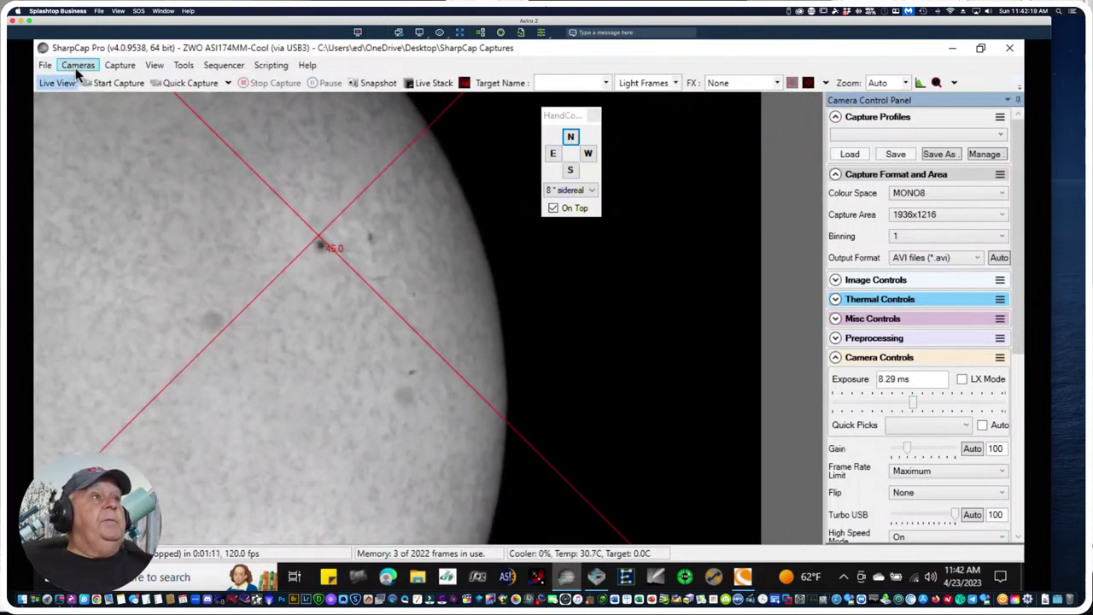
{"action": "scroll", "coordinate": [888, 399], "scroll_direction": "down", "scroll_amount": 5}
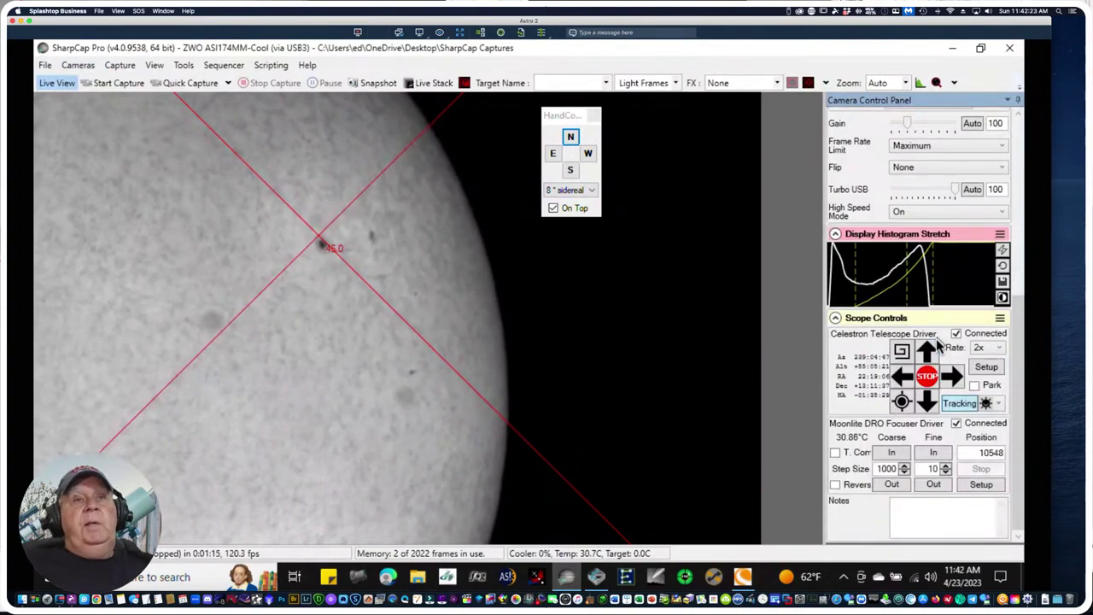
{"action": "scroll", "coordinate": [938, 343], "scroll_direction": "up", "scroll_amount": 5}
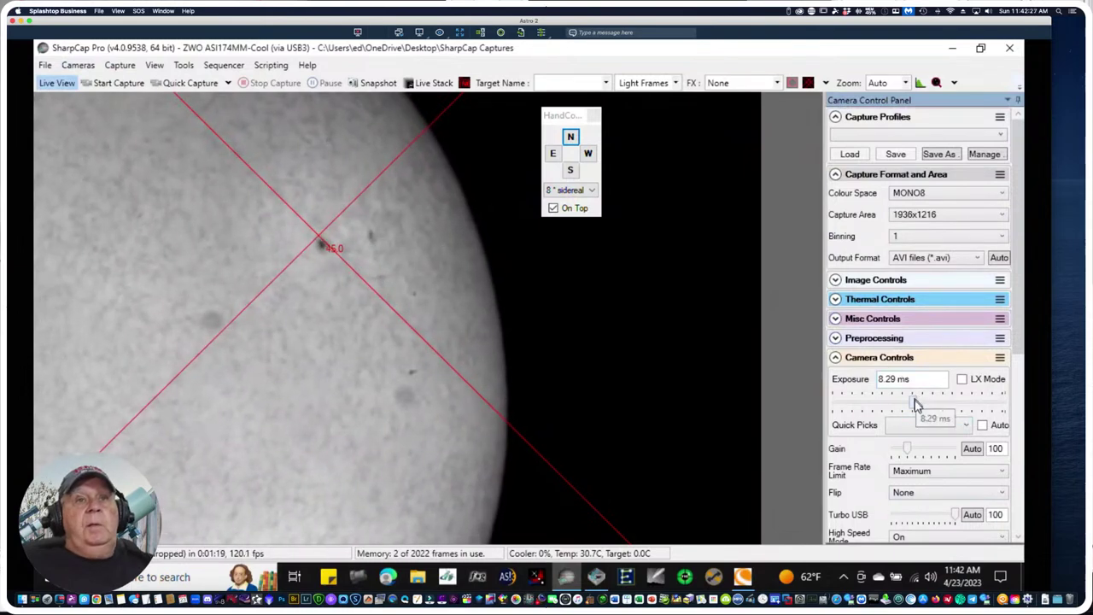
{"action": "scroll", "coordinate": [917, 403], "scroll_direction": "up", "scroll_amount": 1}
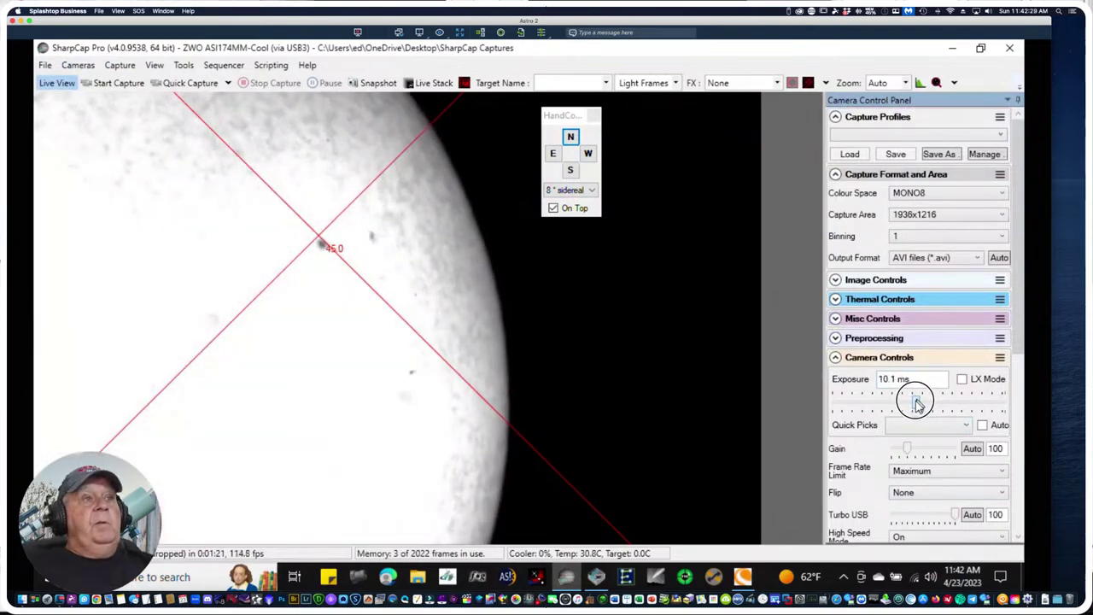
{"action": "scroll", "coordinate": [915, 403], "scroll_direction": "down", "scroll_amount": 1}
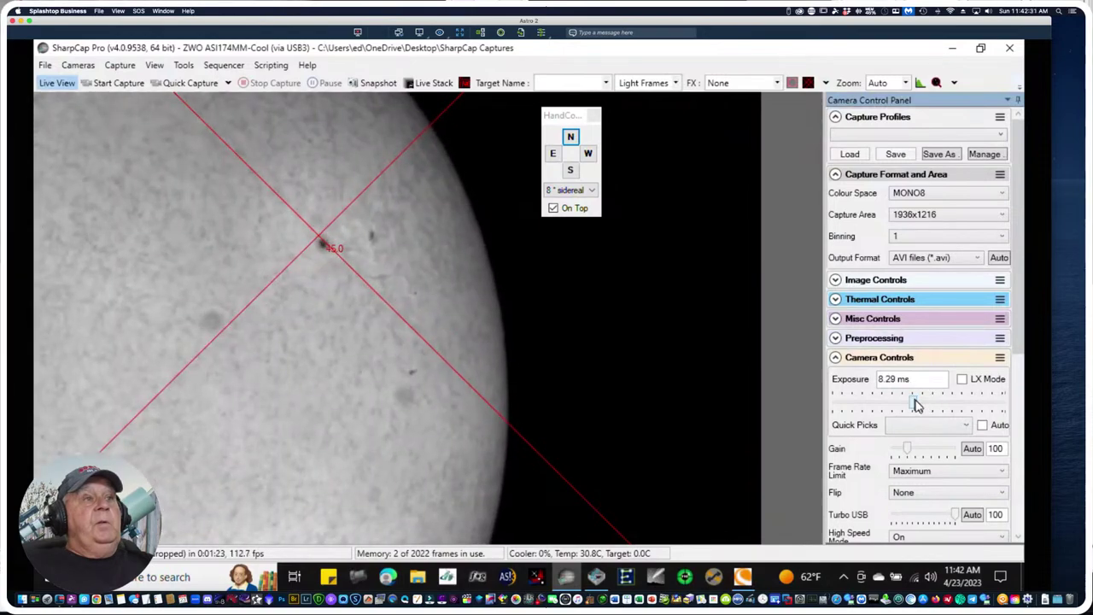
{"action": "scroll", "coordinate": [916, 404], "scroll_direction": "up", "scroll_amount": 1}
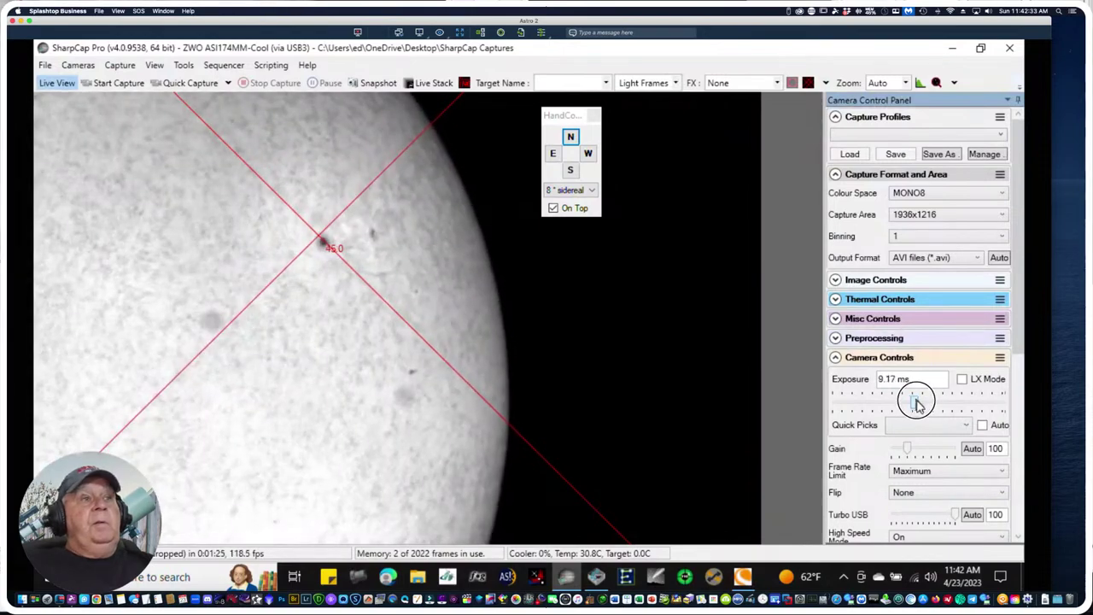
{"action": "scroll", "coordinate": [918, 404], "scroll_direction": "down", "scroll_amount": 4}
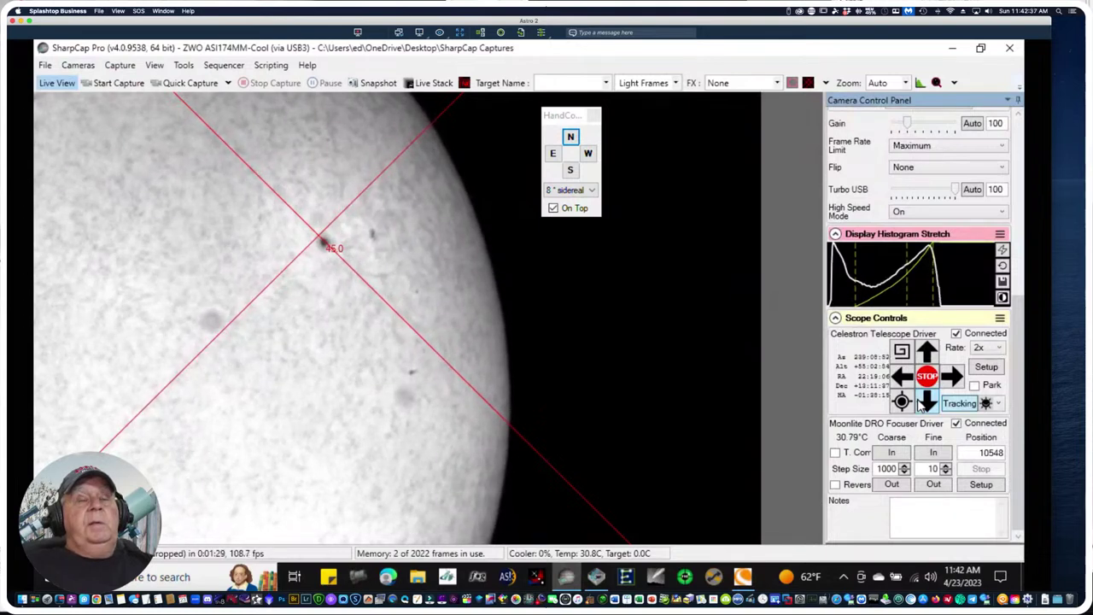
{"action": "scroll", "coordinate": [920, 405], "scroll_direction": "up", "scroll_amount": 4}
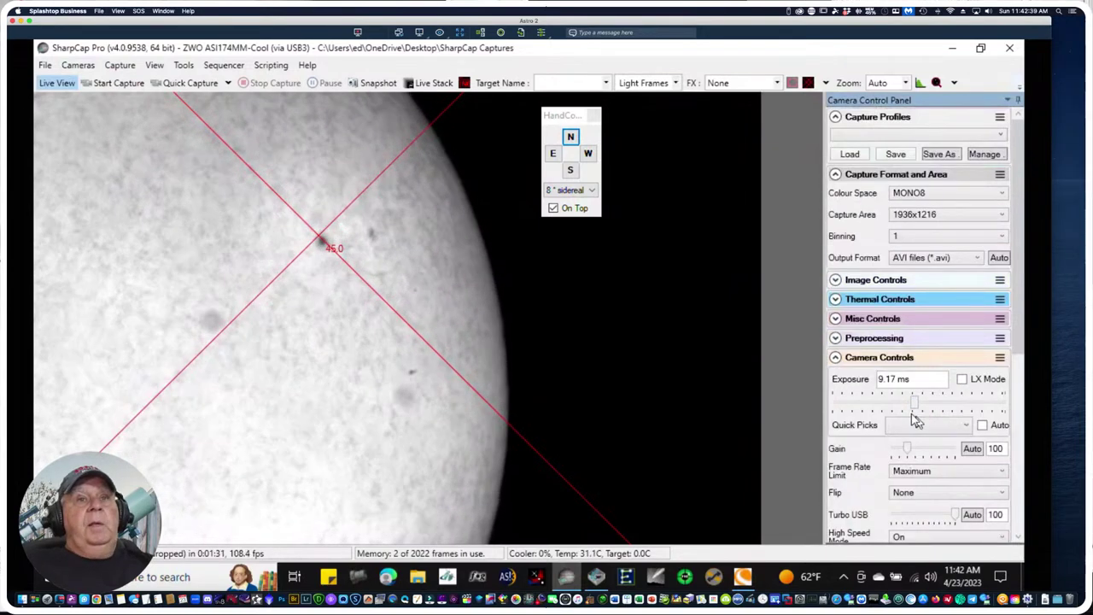
Raise the exposure to 10.7 ms, reduce it to 10.1 ms and check the histogram
{"action": "left_click", "coordinate": [915, 402]}
{"action": "left_click_drag", "start_coordinate": [914, 402], "coordinate": [917, 403]}
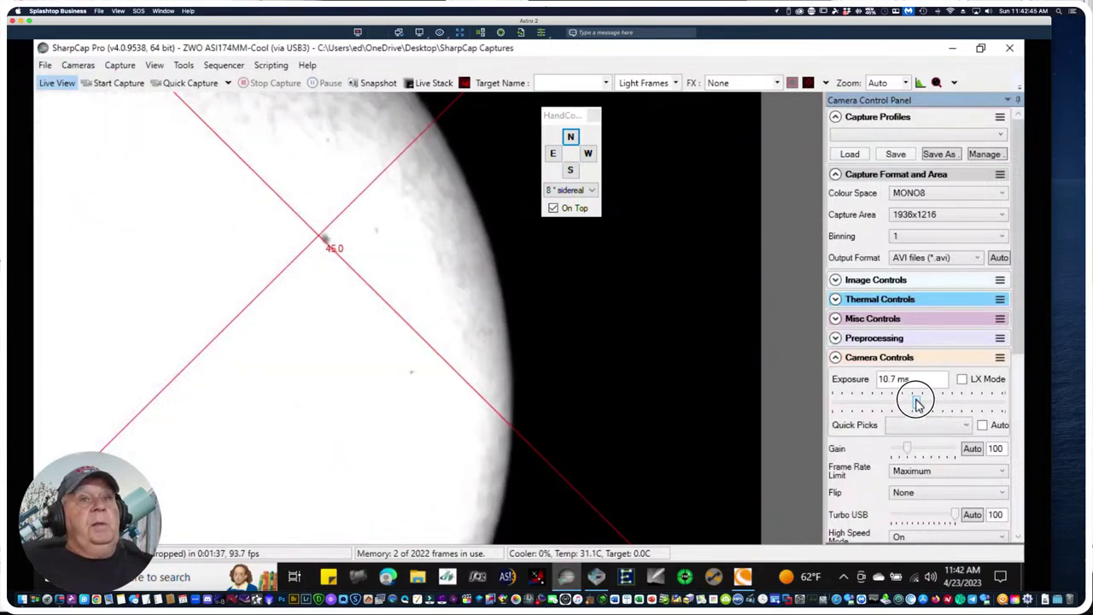
{"action": "left_click_drag", "start_coordinate": [916, 403], "coordinate": [915, 403]}
{"action": "scroll", "coordinate": [916, 403], "scroll_direction": "down", "scroll_amount": 5}
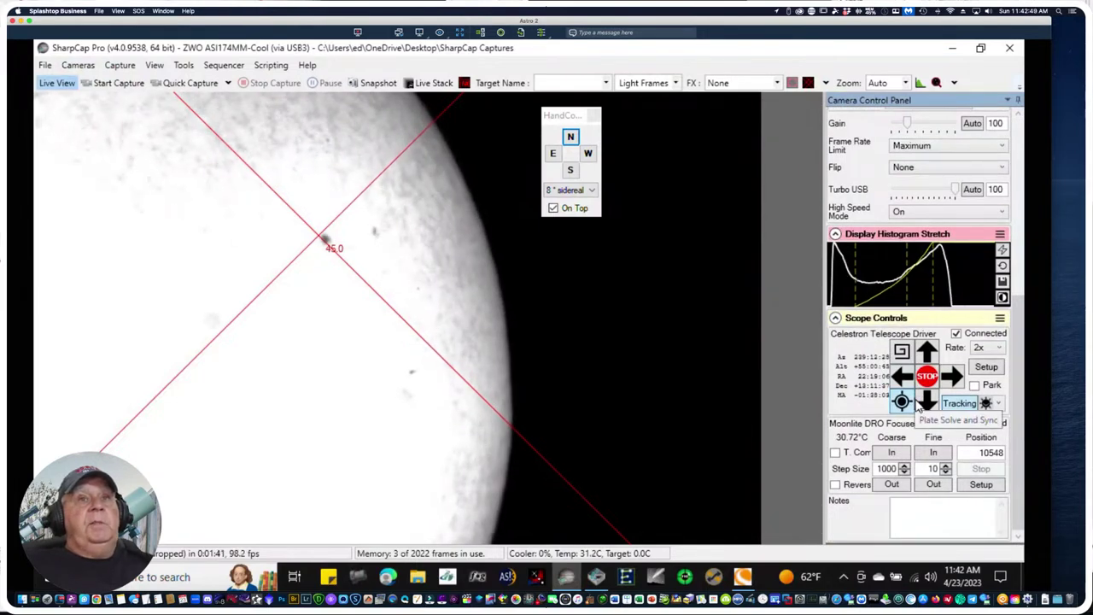
{"action": "scroll", "coordinate": [918, 408], "scroll_direction": "up", "scroll_amount": 5}
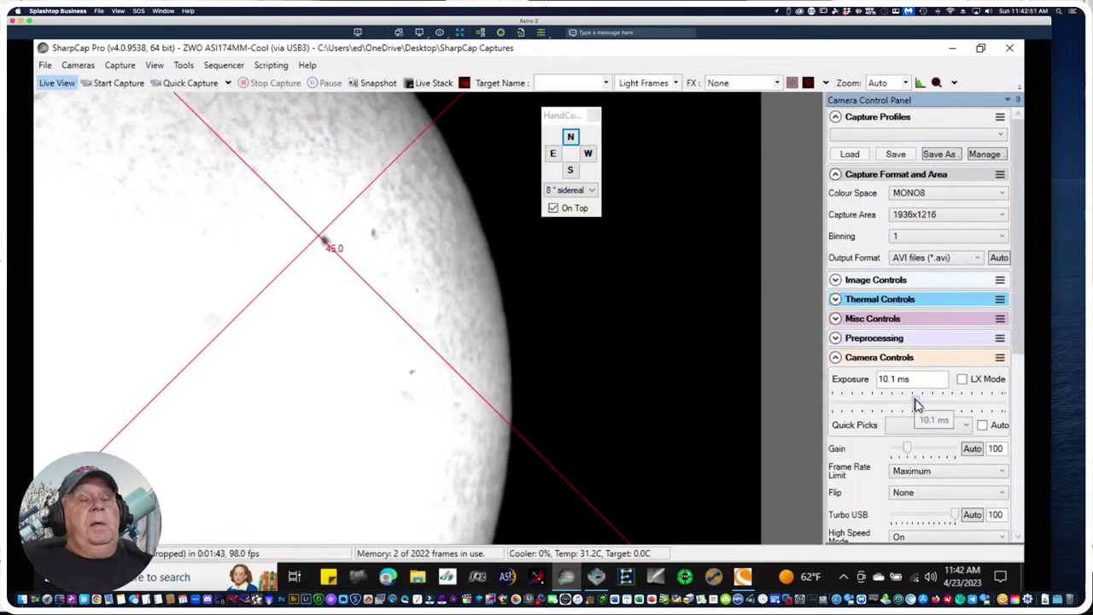
Adjust the display histogram stretch by lowering the midtone level and raising the white level to darken the overbright solar surface
{"action": "scroll", "coordinate": [916, 403], "scroll_direction": "down", "scroll_amount": 5}
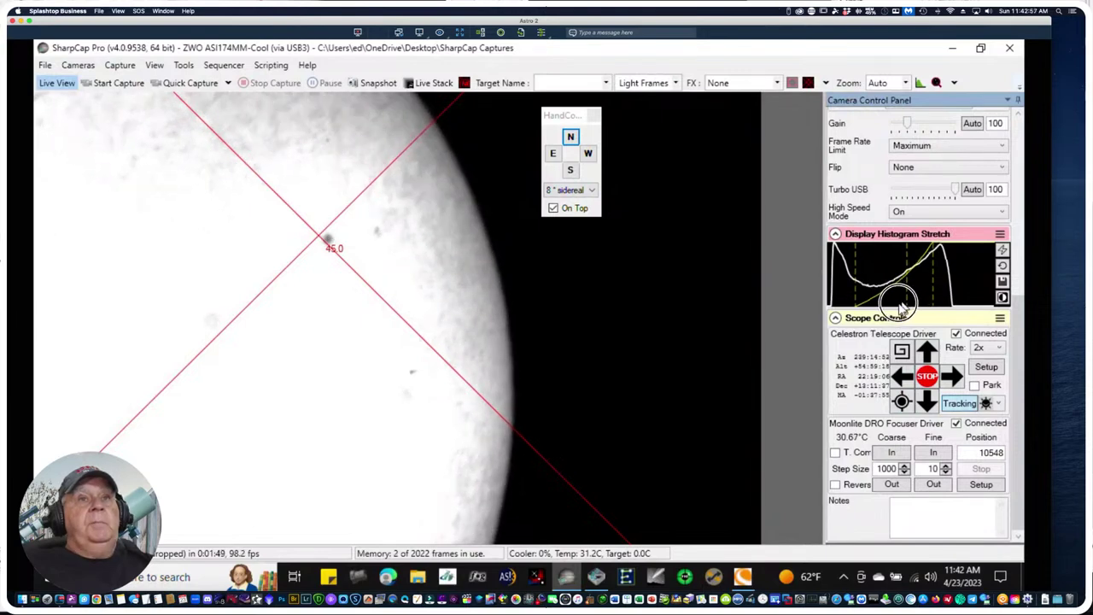
{"action": "mouse_move", "coordinate": [907, 305]}
{"action": "left_mouse_down"}
{"action": "mouse_move", "coordinate": [878, 299]}
{"action": "mouse_move", "coordinate": [905, 297]}
{"action": "mouse_move", "coordinate": [893, 297]}
{"action": "left_mouse_up"}
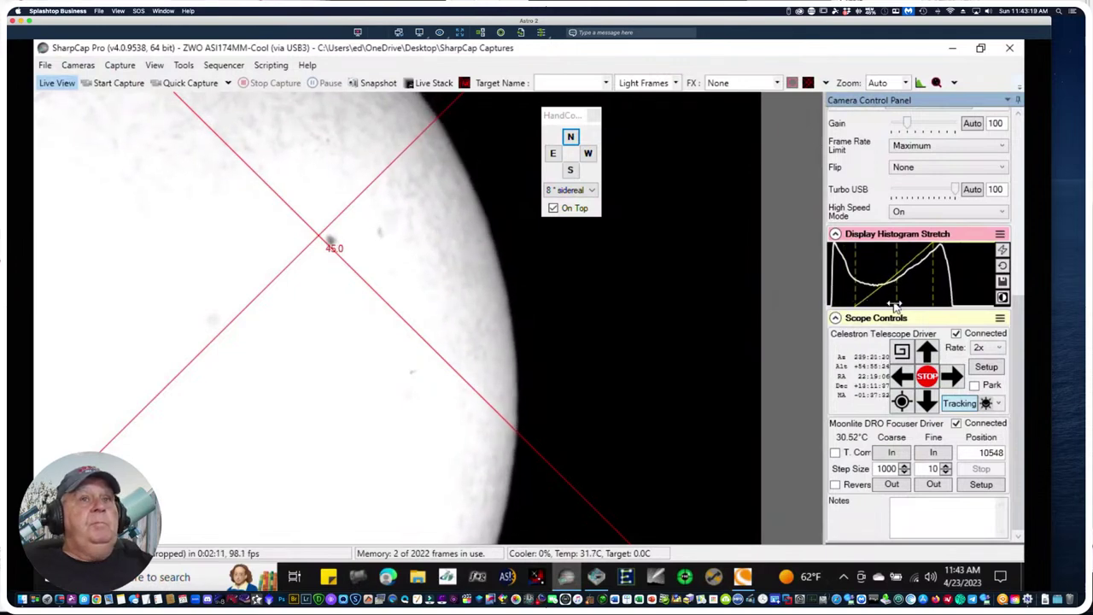
{"action": "left_click_drag", "start_coordinate": [935, 299], "coordinate": [967, 296]}
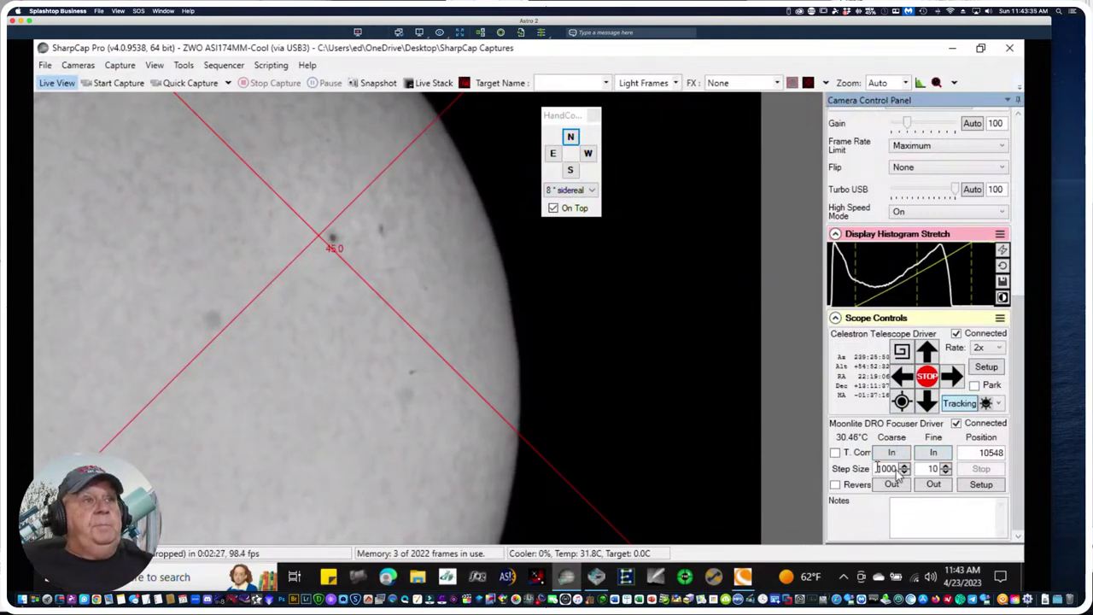
Move the focuser outward two fine steps to position 10568 and set the live view zoom to 100%
{"action": "left_click", "coordinate": [934, 484]}
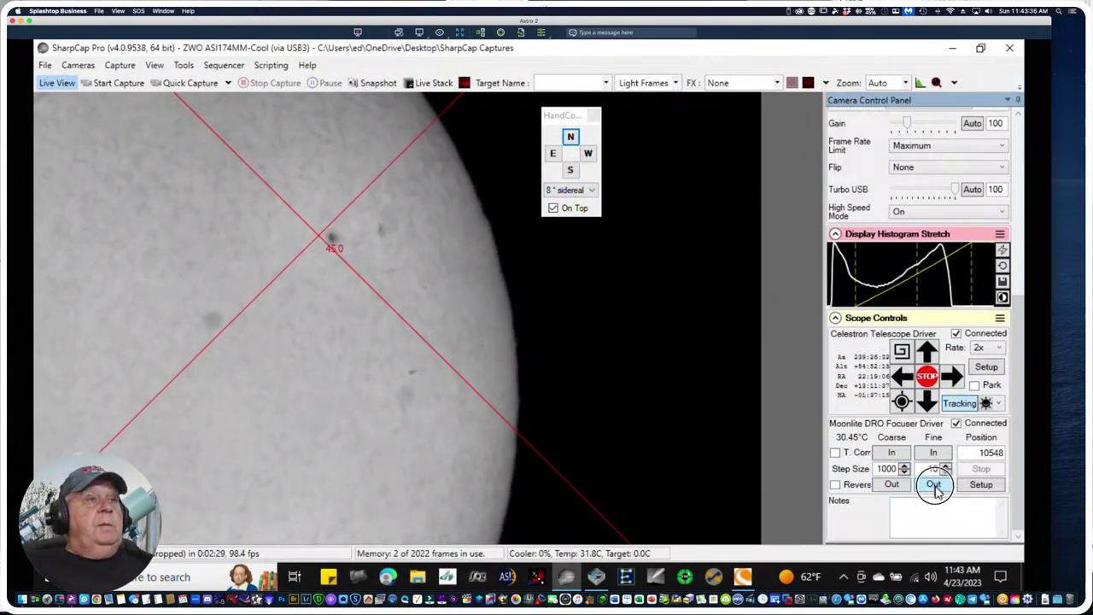
{"action": "left_click", "coordinate": [935, 484]}
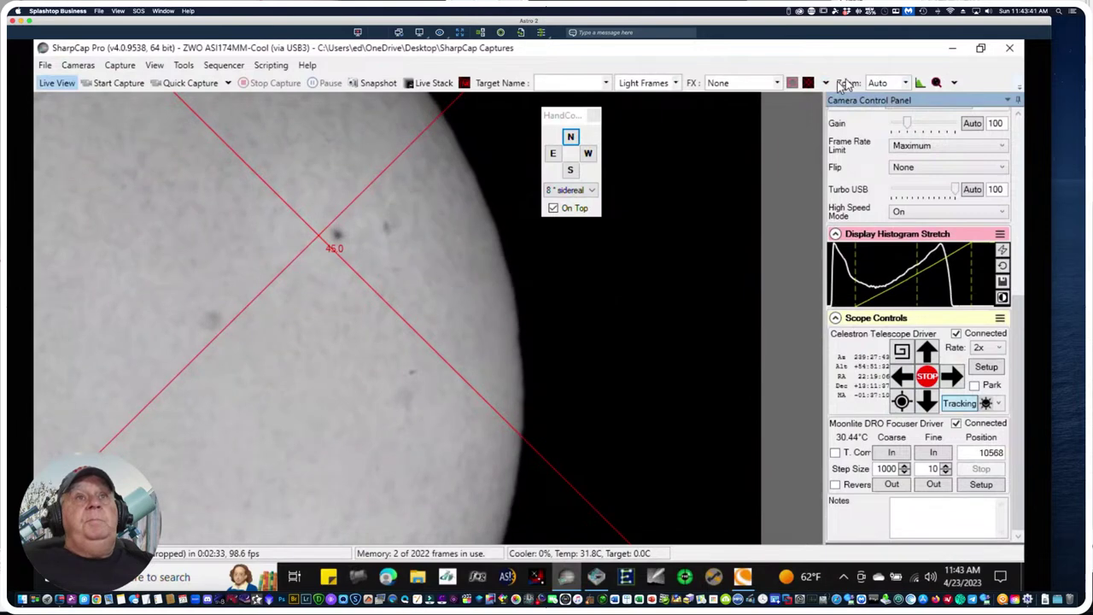
{"action": "left_click", "coordinate": [905, 84]}
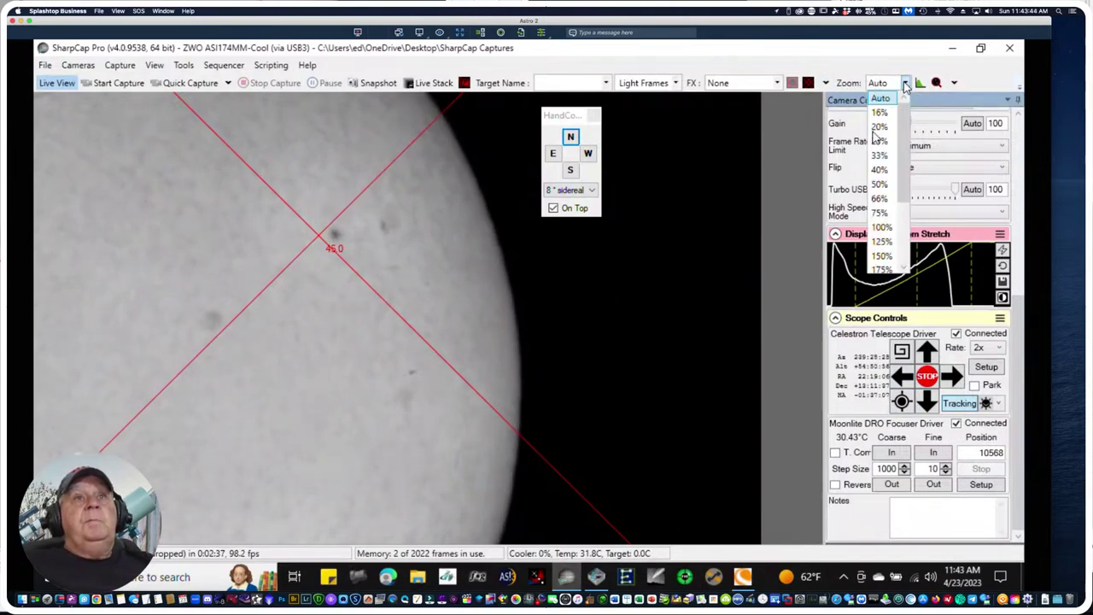
{"action": "left_click", "coordinate": [882, 226]}
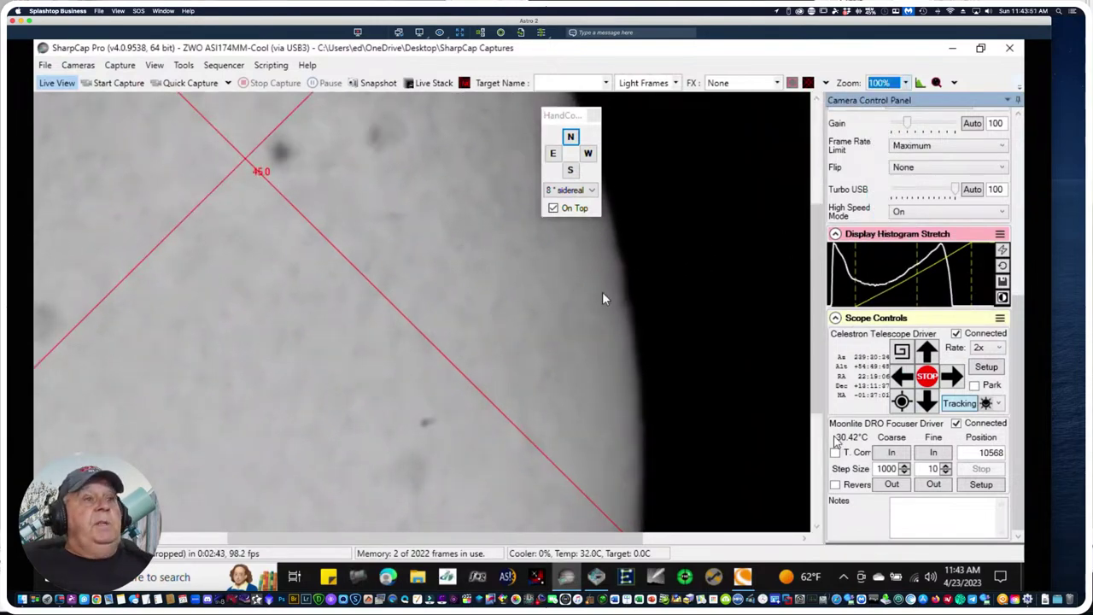
Refine the sunspot focus by moving the focuser inward in fine steps to 10528, and return it outward to 10548
{"action": "left_click", "coordinate": [932, 457]}
{"action": "left_click", "coordinate": [932, 457]}
{"action": "left_click", "coordinate": [933, 457]}
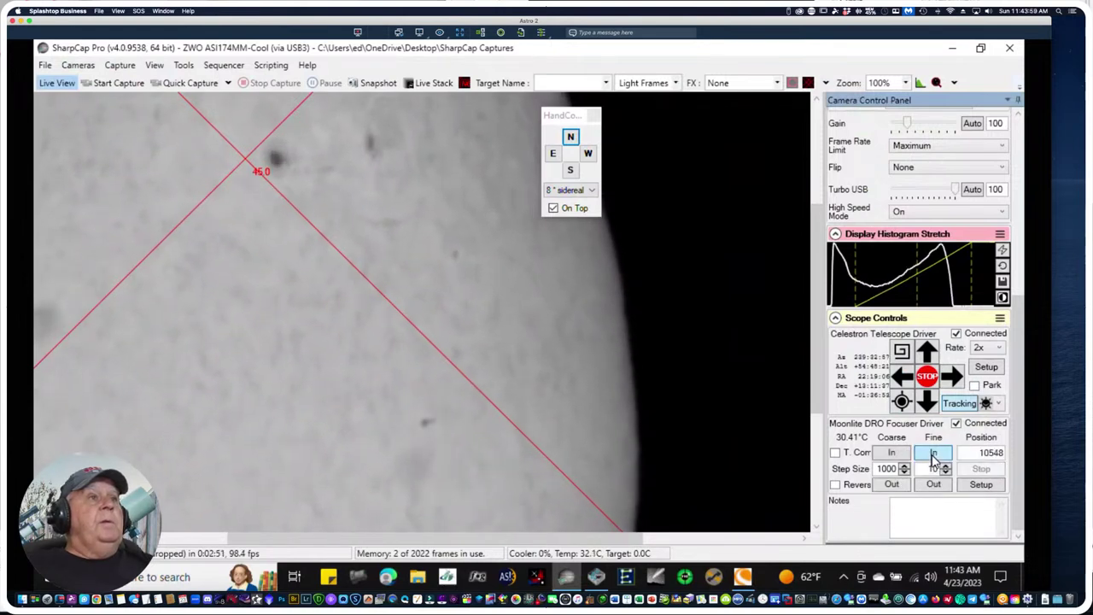
{"action": "left_click", "coordinate": [933, 456]}
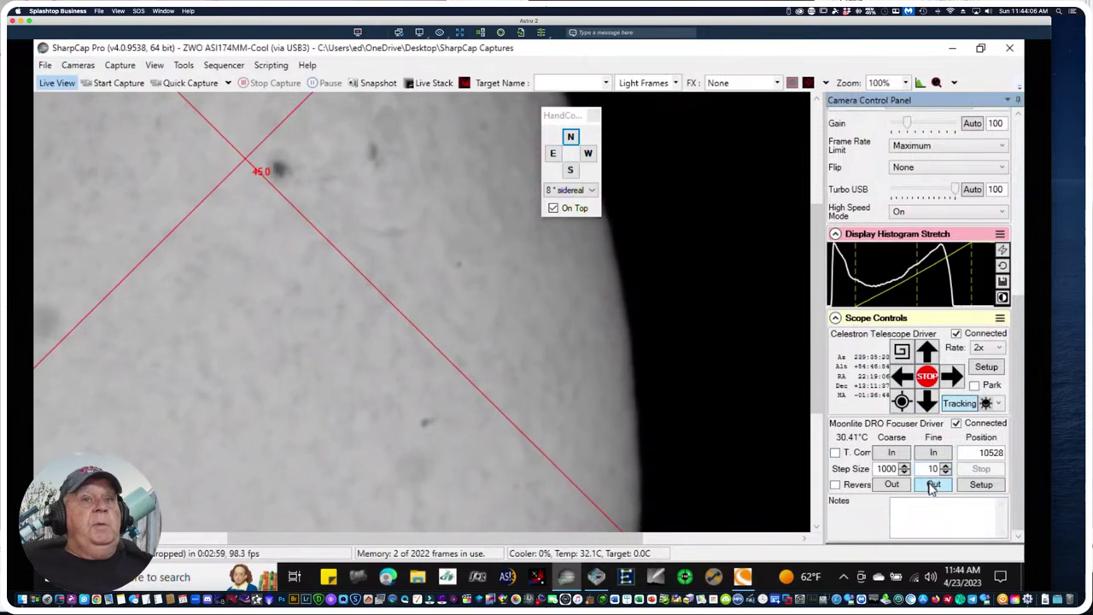
{"action": "left_click", "coordinate": [933, 484]}
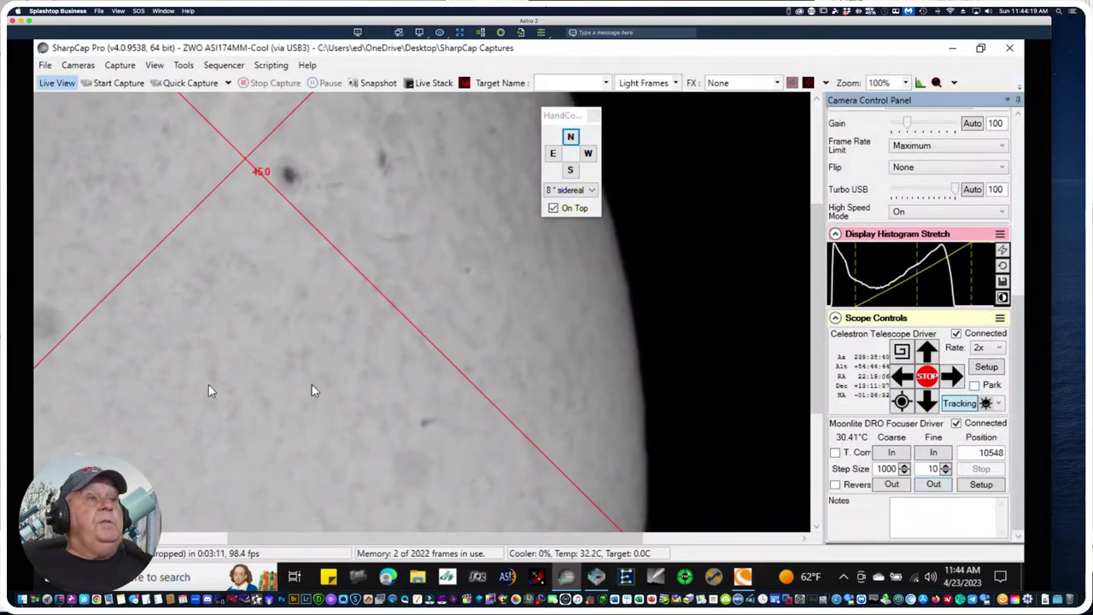
Recentre the crosshair reticule on the main sunspot and set the live view zoom to Auto
{"action": "left_click", "coordinate": [288, 176]}
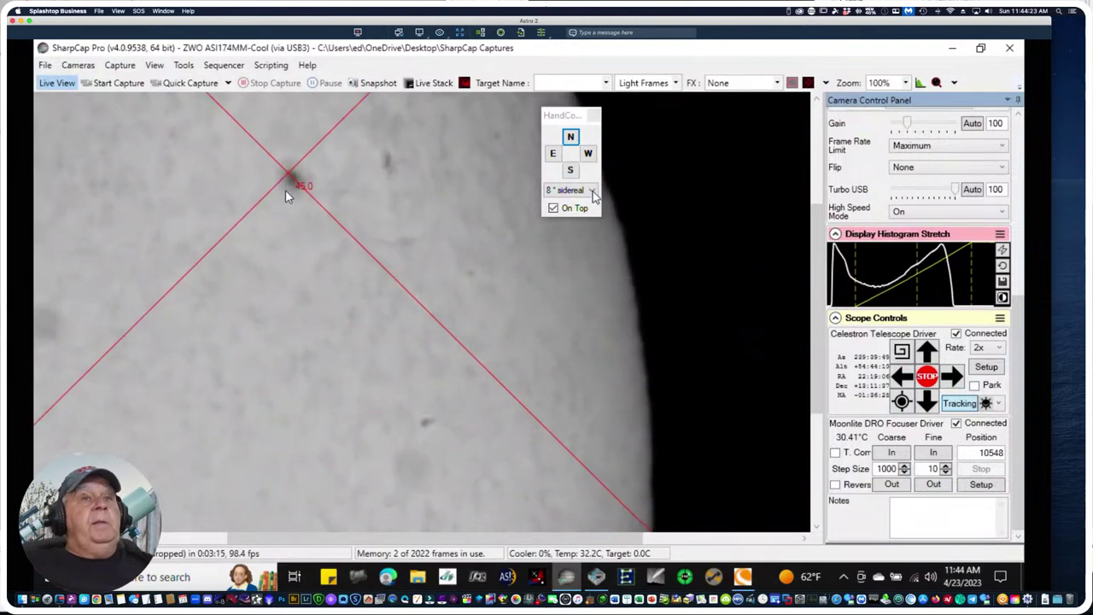
{"action": "left_click", "coordinate": [906, 83]}
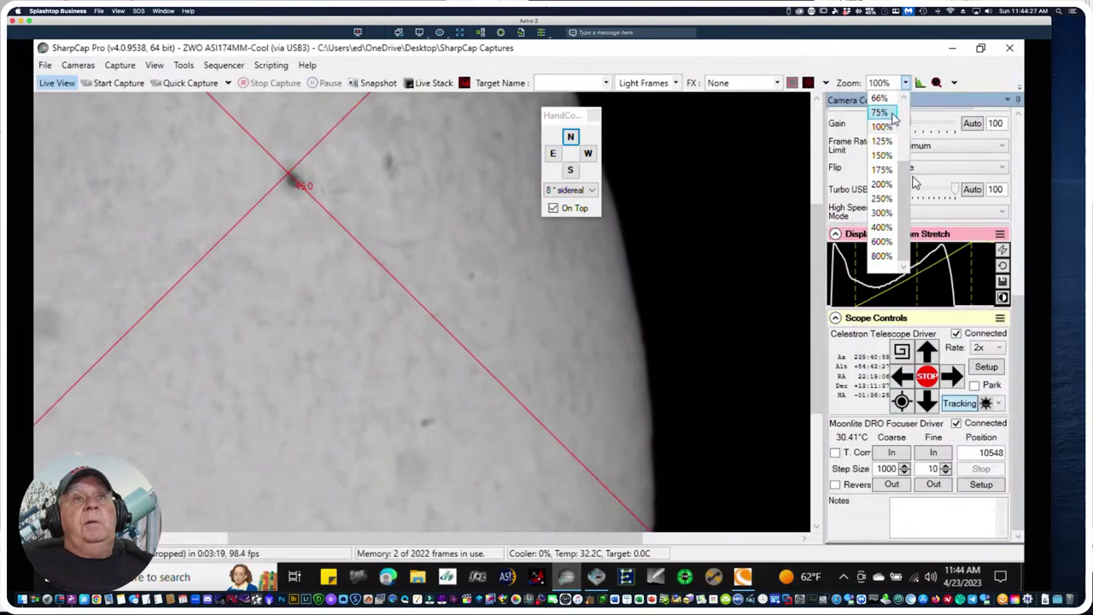
{"action": "scroll", "coordinate": [888, 98], "scroll_direction": "up", "scroll_amount": 2}
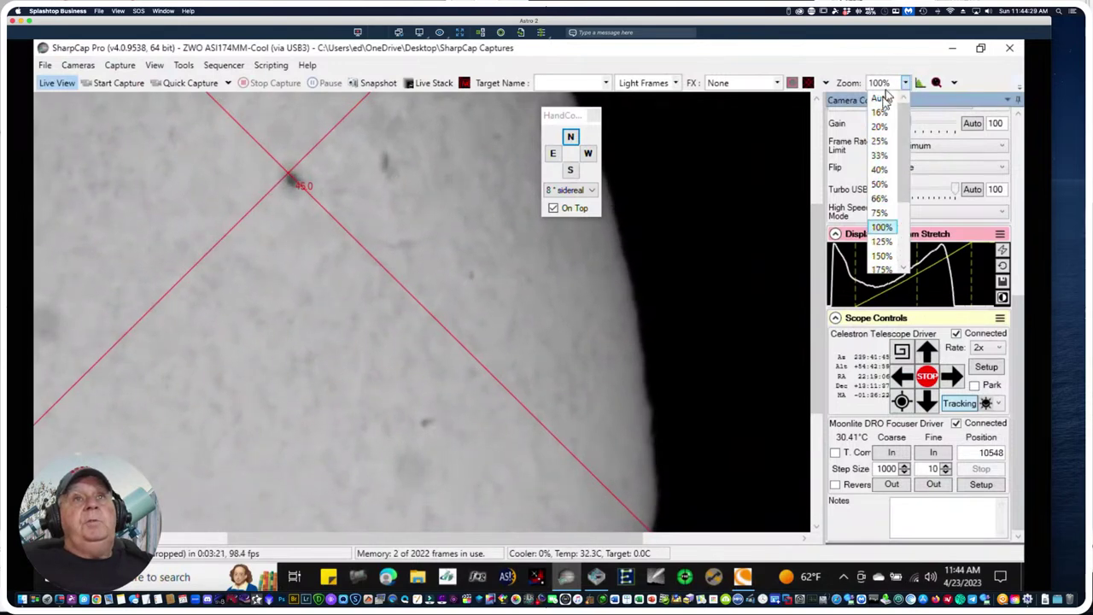
{"action": "left_click", "coordinate": [880, 99]}
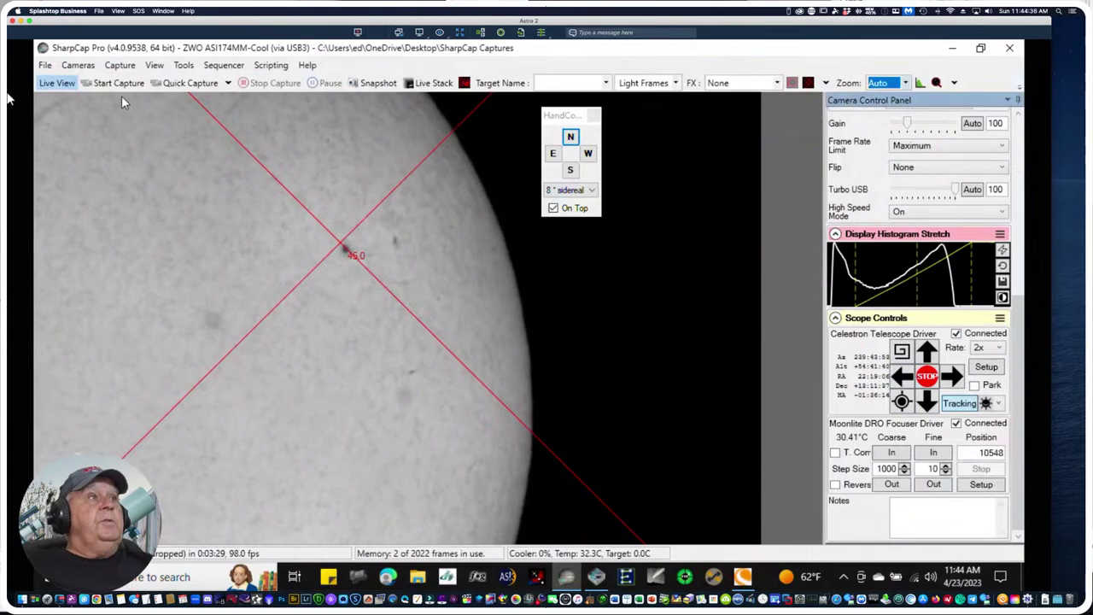
Open the file naming settings and move the floating hand controller off the capture folder path
{"action": "left_click", "coordinate": [45, 66]}
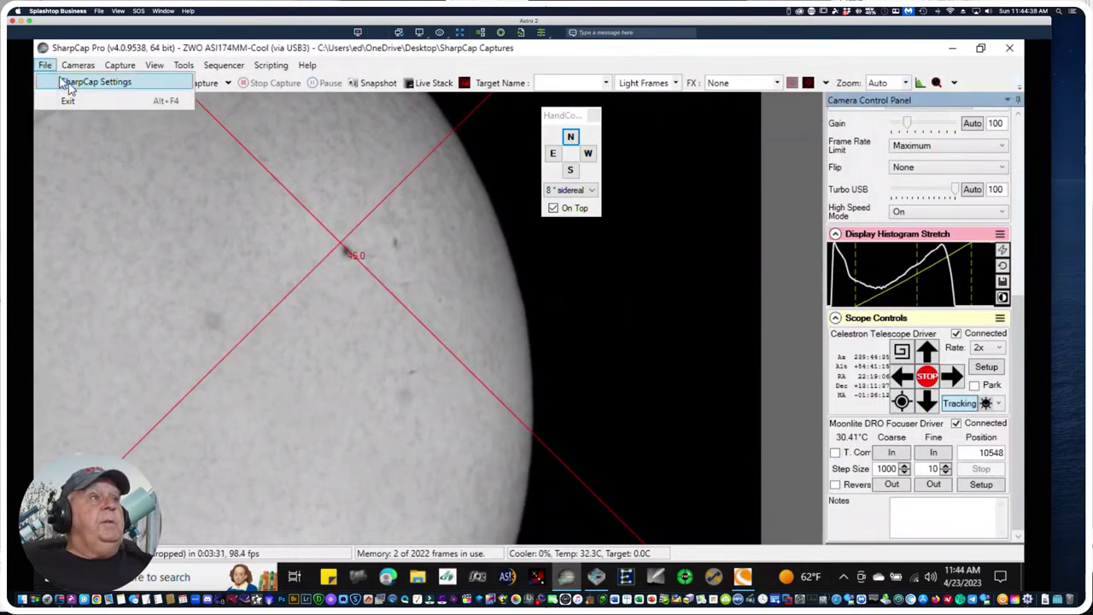
{"action": "left_click", "coordinate": [71, 81]}
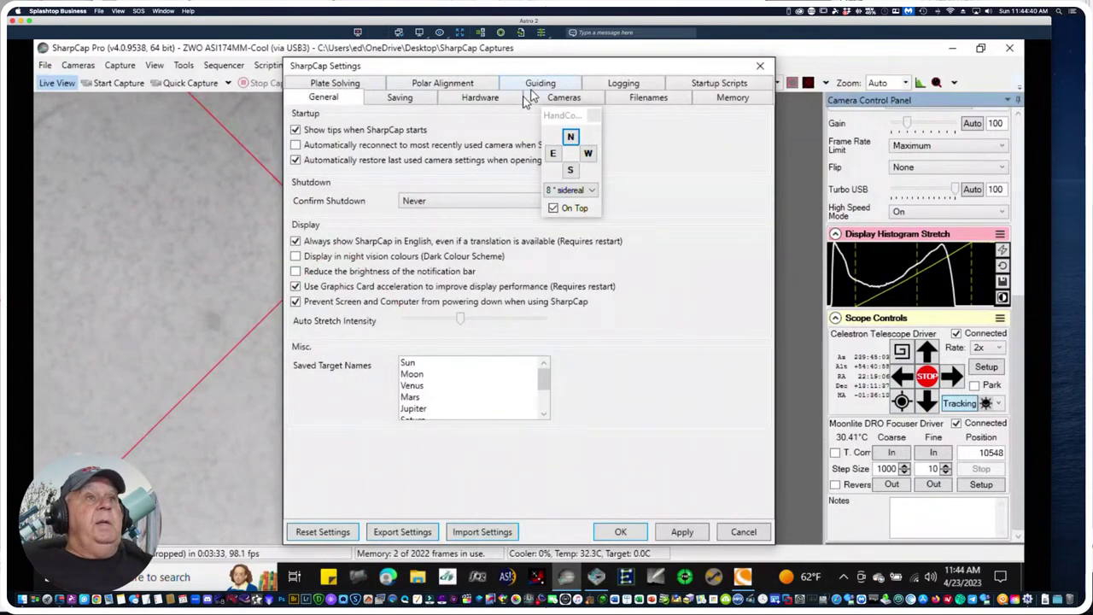
{"action": "left_click", "coordinate": [641, 97]}
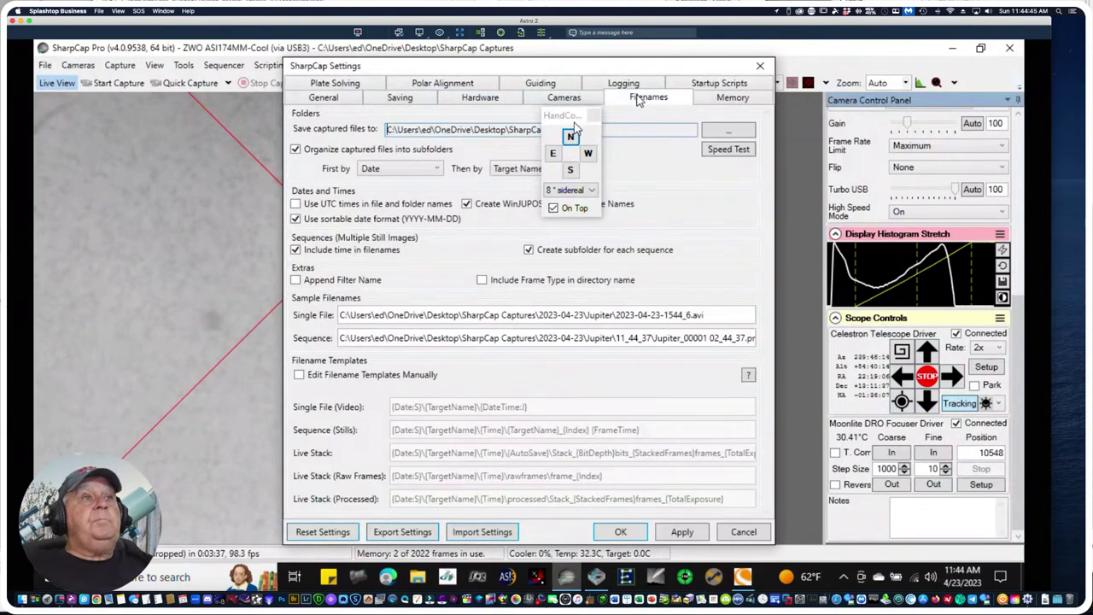
{"action": "left_click_drag", "start_coordinate": [556, 114], "coordinate": [771, 106]}
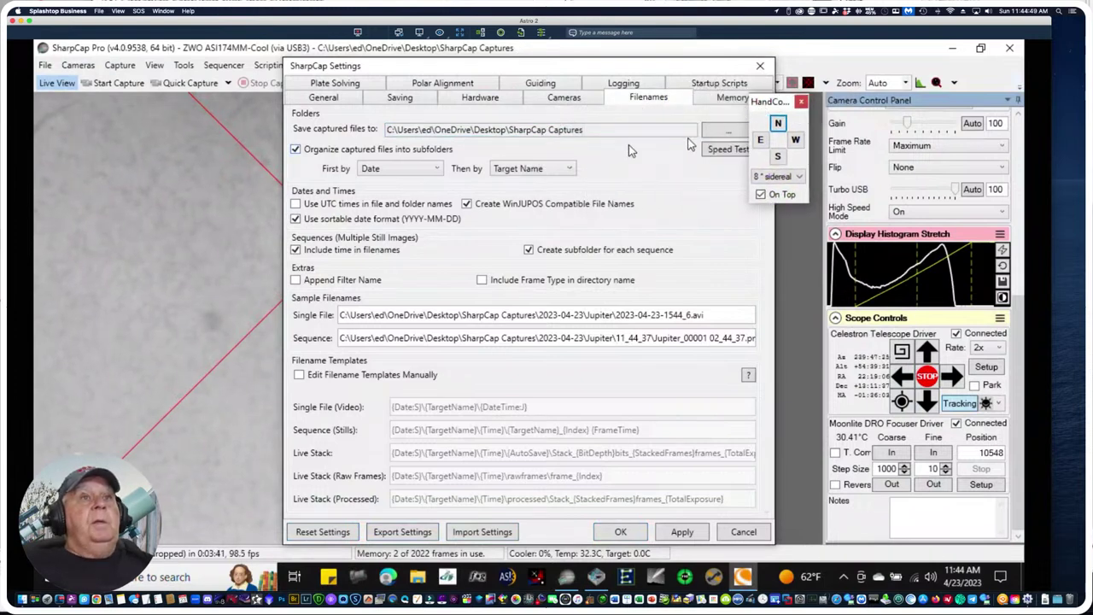
Create a folder named 4-23-23 Solar on SSD 1 (D:), choose it as the save location for captured files and apply the settings
{"action": "left_click", "coordinate": [716, 130]}
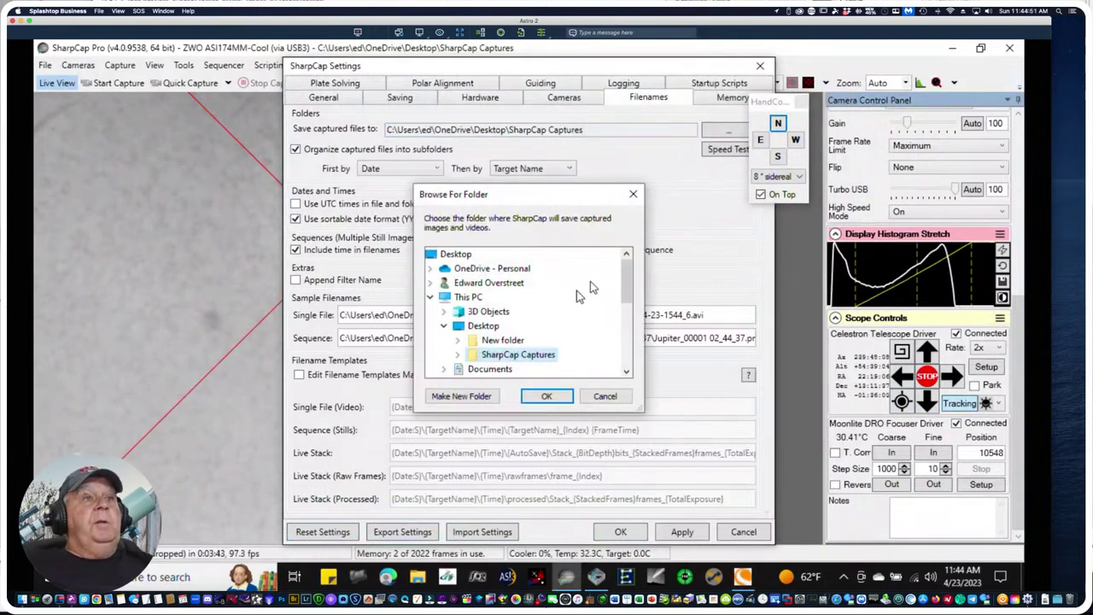
{"action": "left_click_drag", "start_coordinate": [628, 299], "coordinate": [629, 393]}
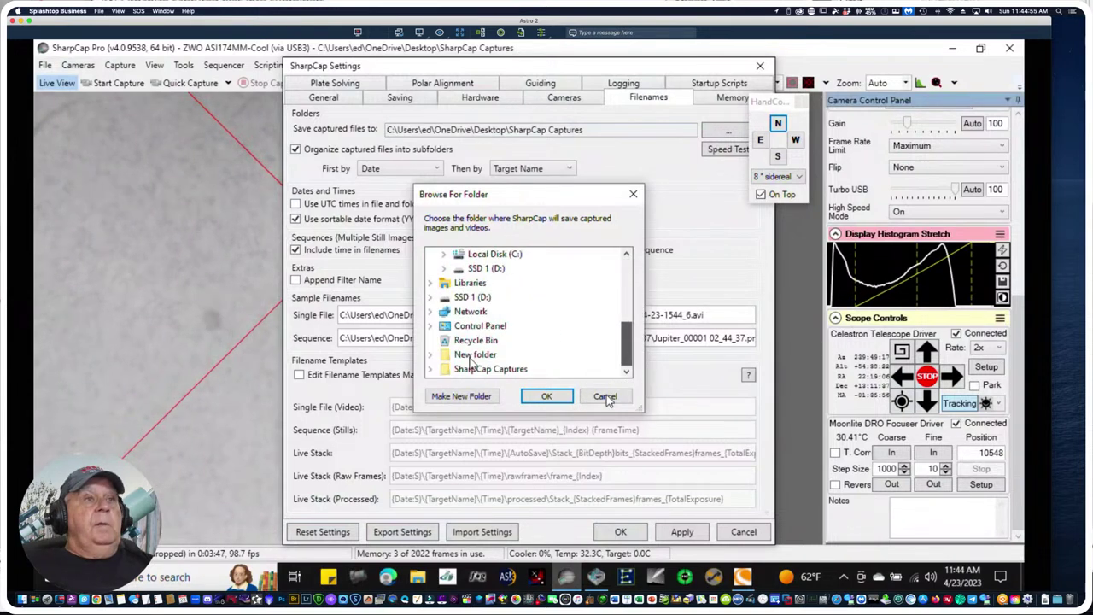
{"action": "left_click", "coordinate": [468, 297]}
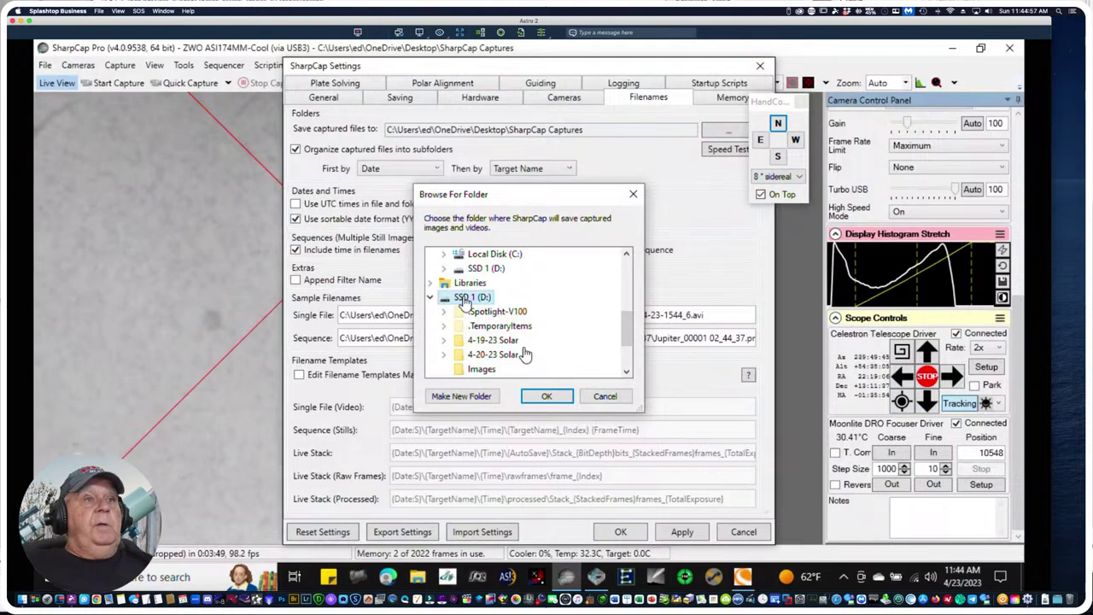
{"action": "left_click", "coordinate": [464, 400]}
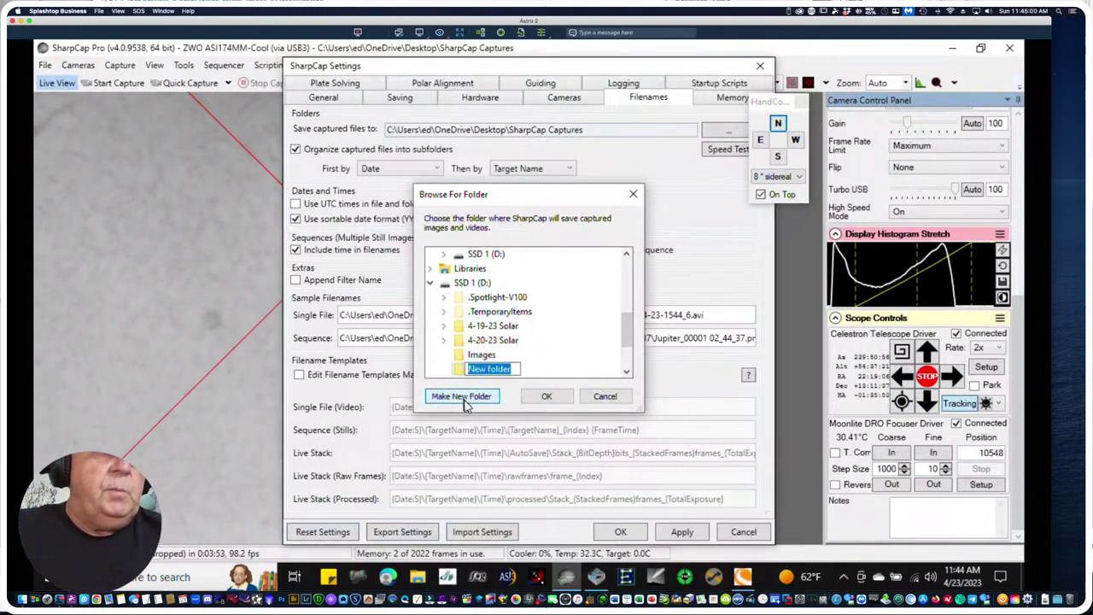
{"action": "type", "text": "4-23"}
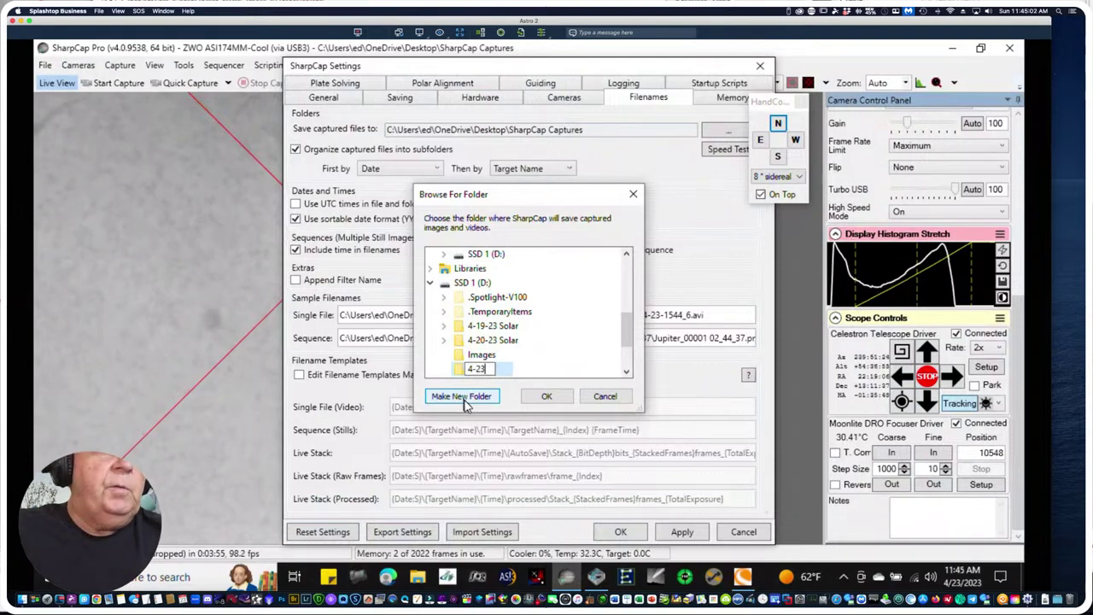
{"action": "type", "text": "-23"}
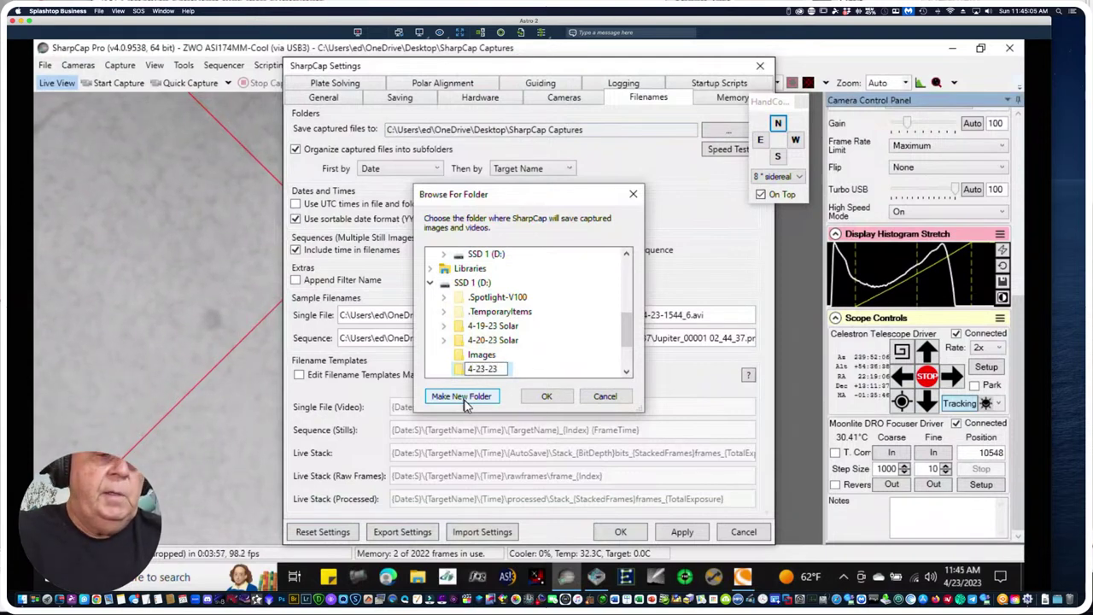
{"action": "type", "text": " Solar"}
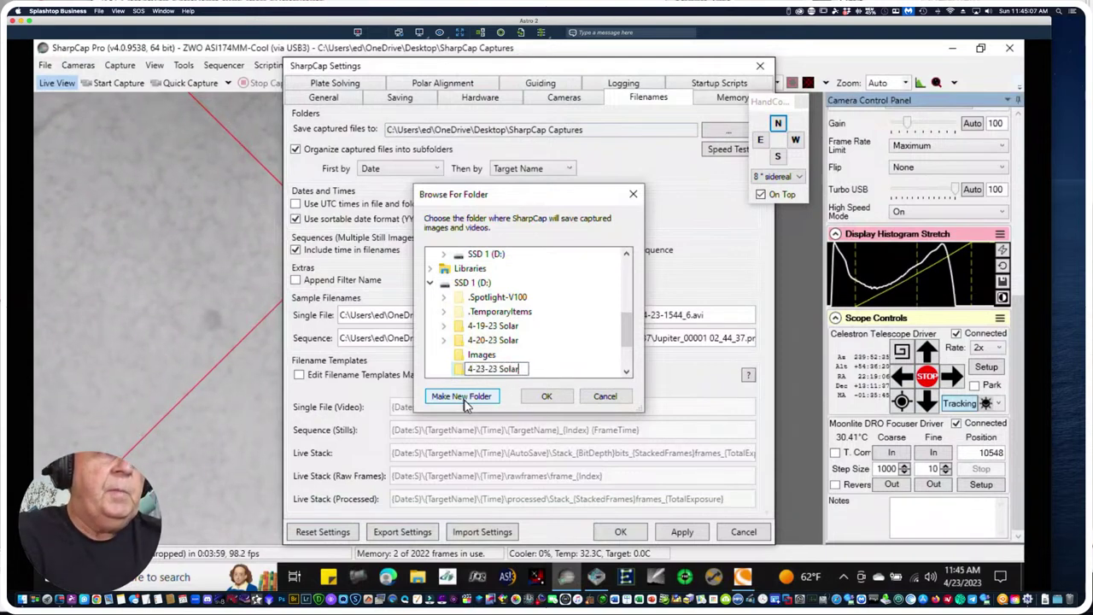
{"action": "left_click", "coordinate": [541, 398]}
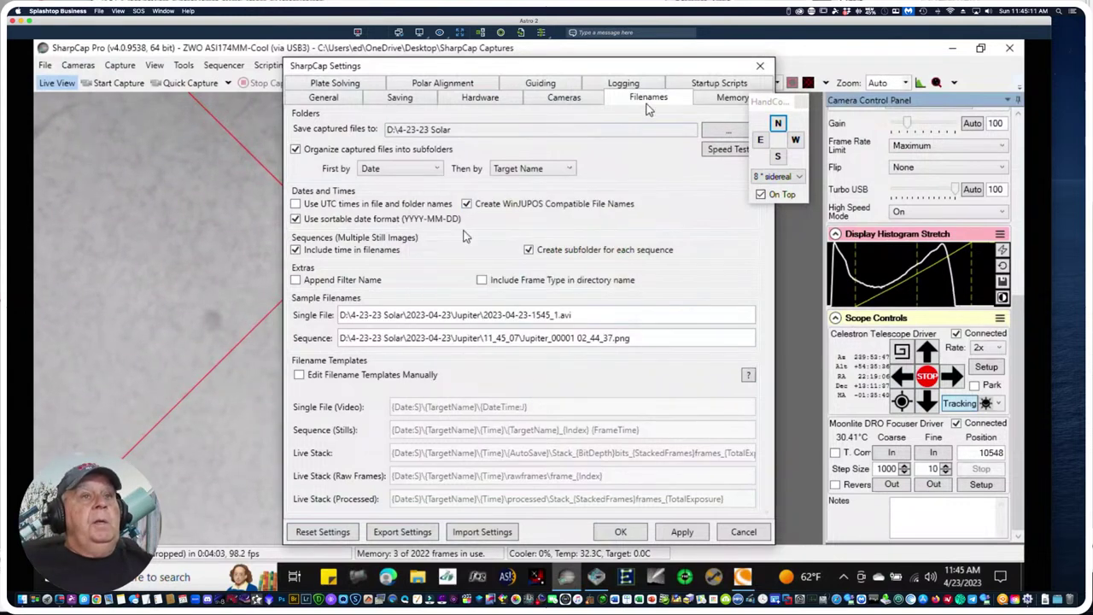
{"action": "left_click", "coordinate": [680, 533]}
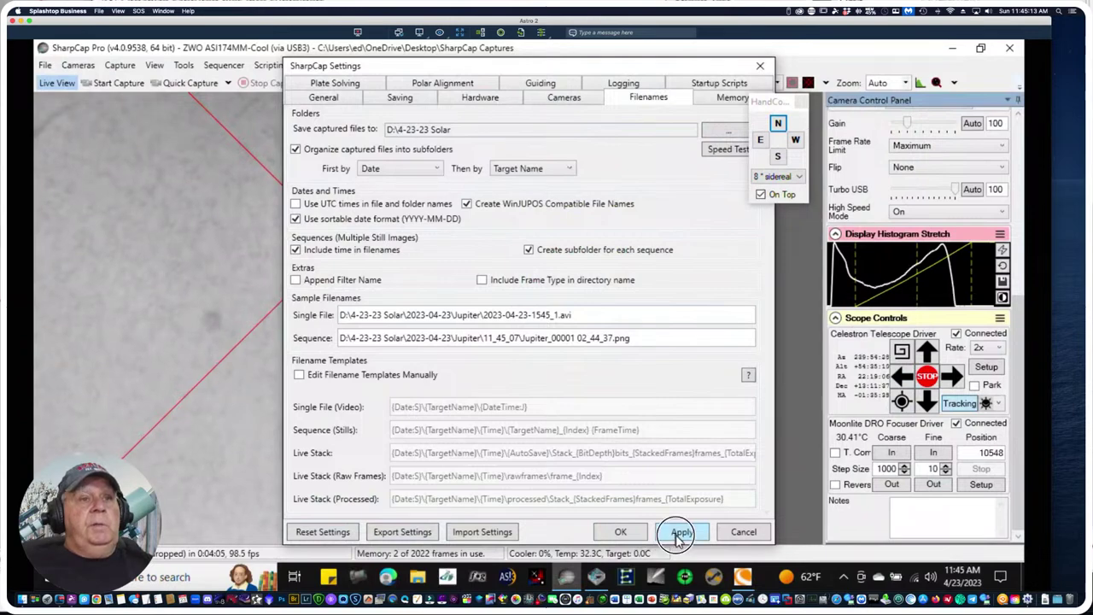
{"action": "left_click", "coordinate": [622, 533]}
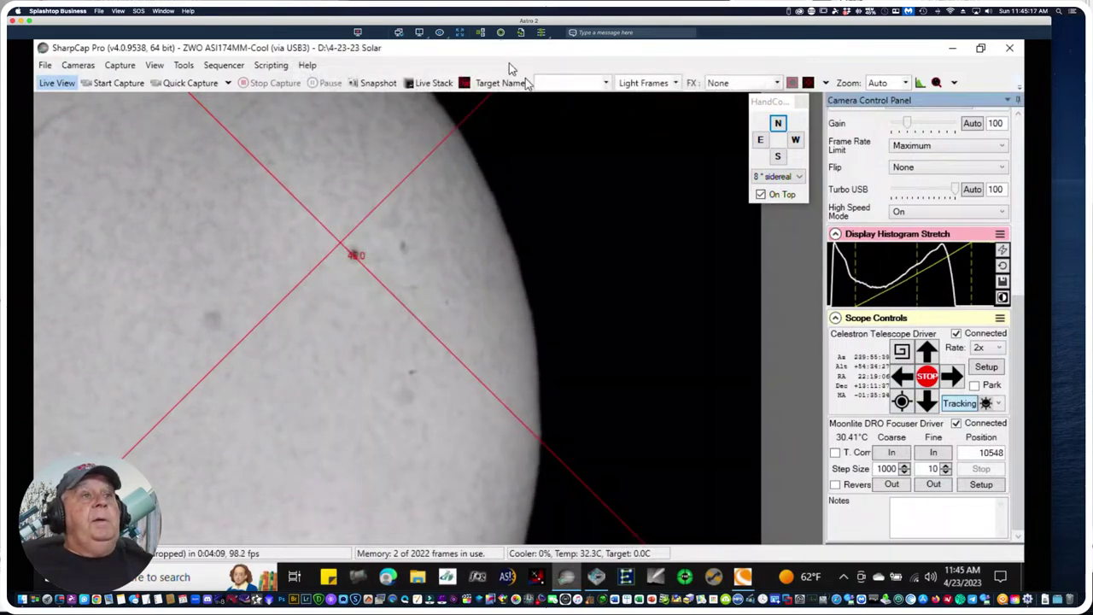
Set the capture target name to AT_Solar Upper Right
{"action": "left_click", "coordinate": [551, 83]}
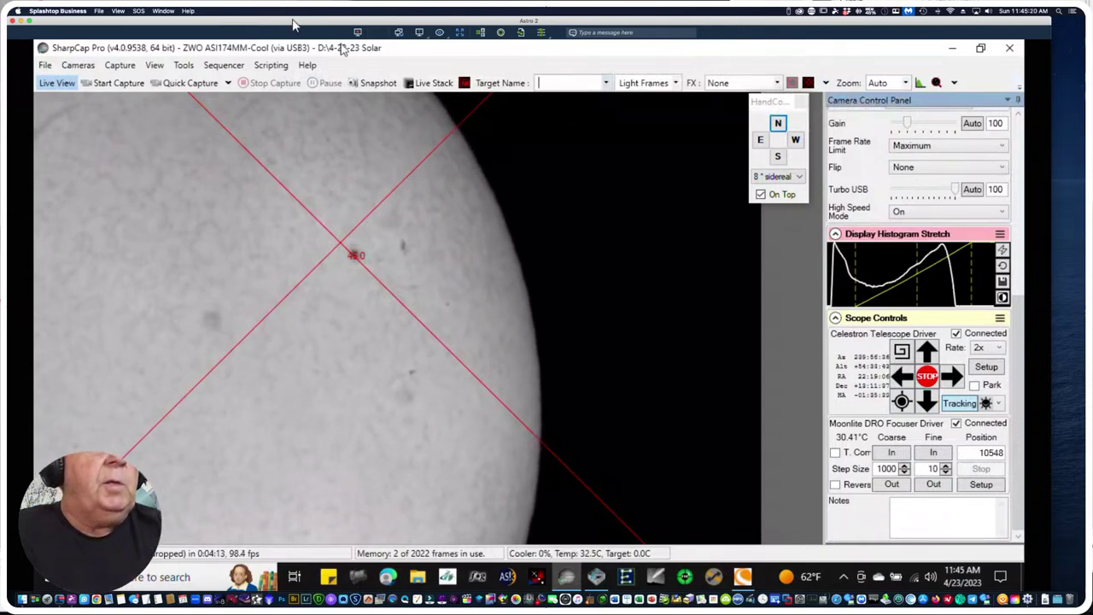
{"action": "type", "text": "AT"}
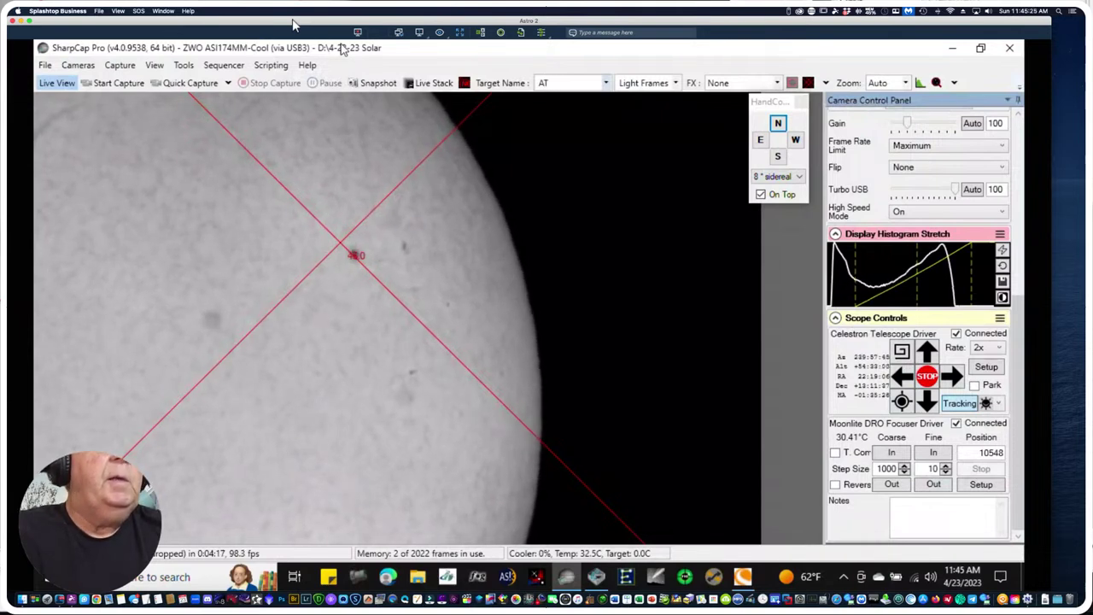
{"action": "type", "text": "_Solar"}
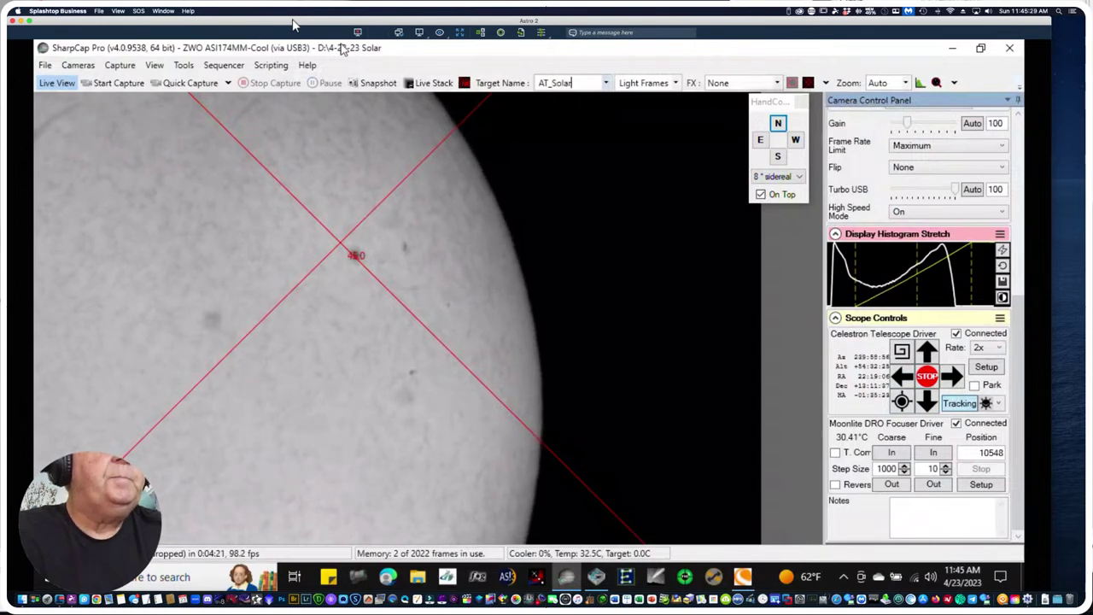
{"action": "type", "text": " Upper"}
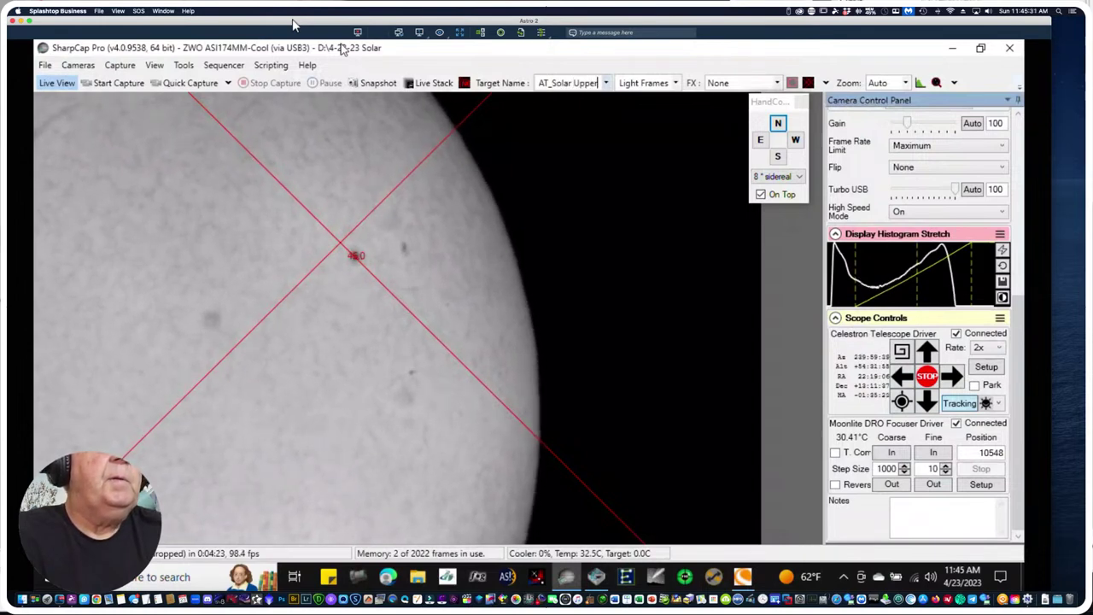
{"action": "type", "text": " Right"}
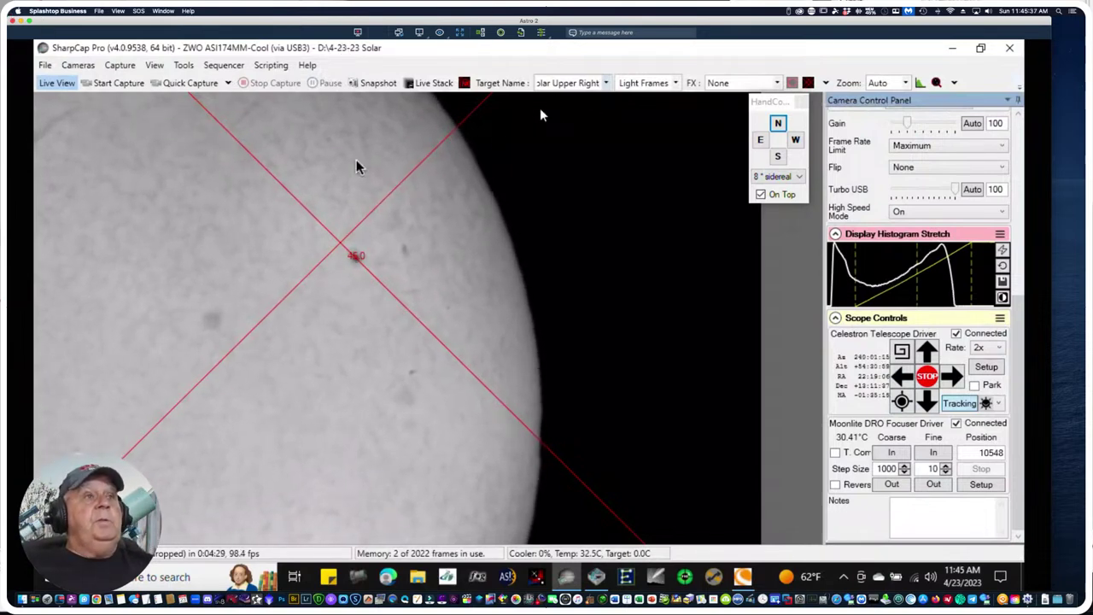
Run a quick capture of 500 frames of the sun
{"action": "left_click", "coordinate": [128, 67]}
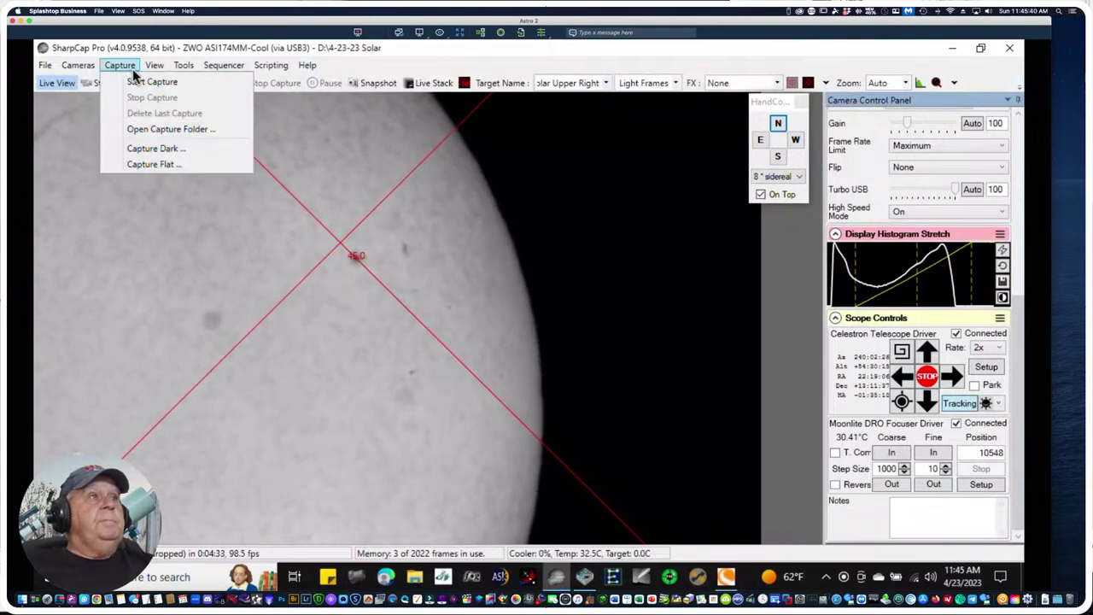
{"action": "left_click", "coordinate": [488, 68]}
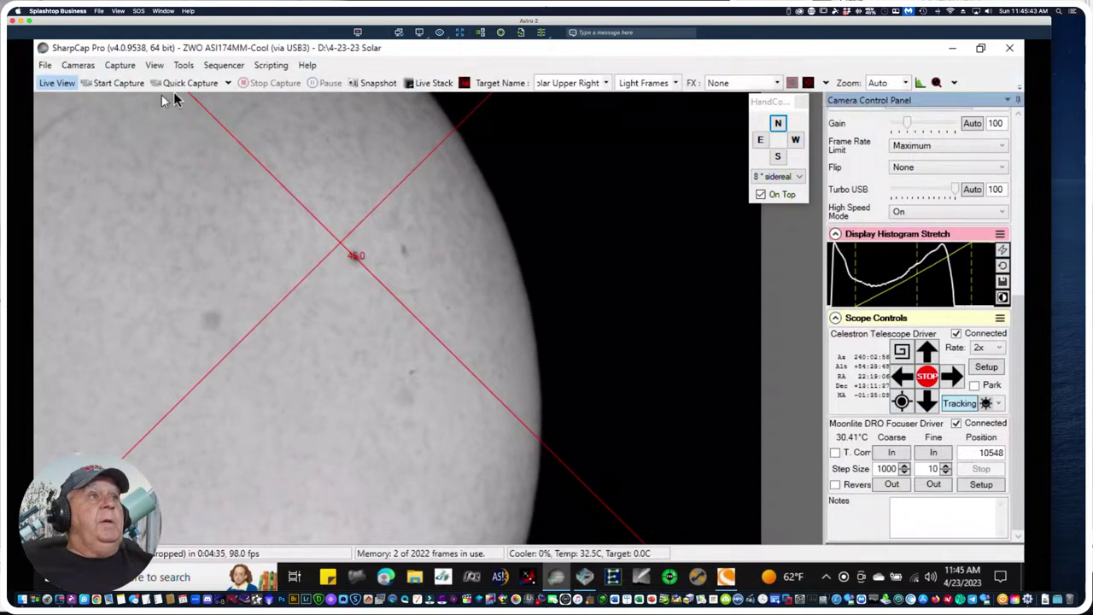
{"action": "left_click", "coordinate": [228, 83]}
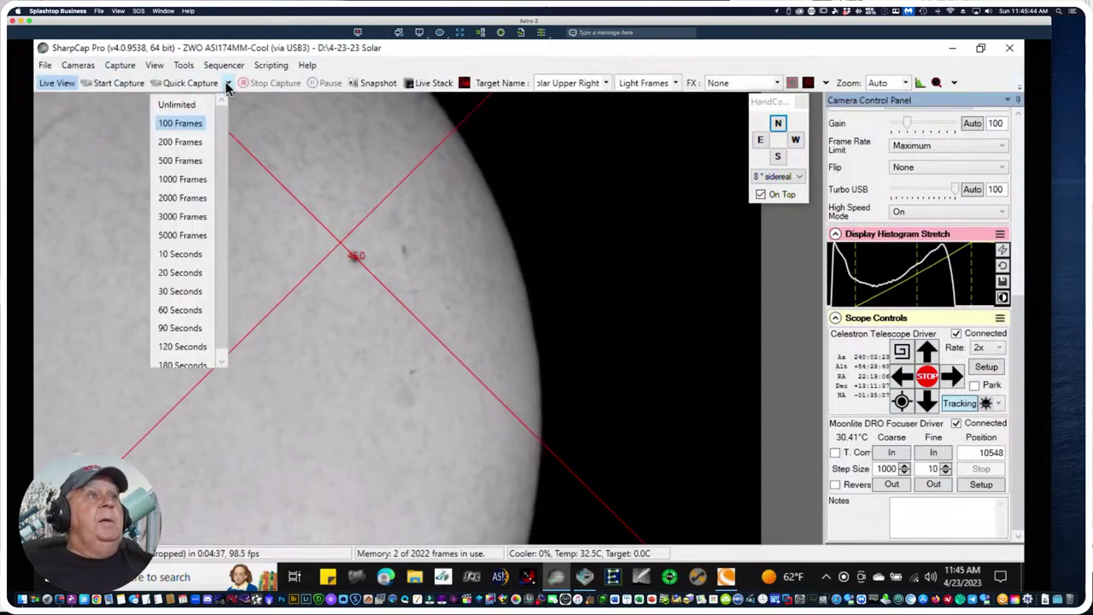
{"action": "left_click", "coordinate": [171, 161]}
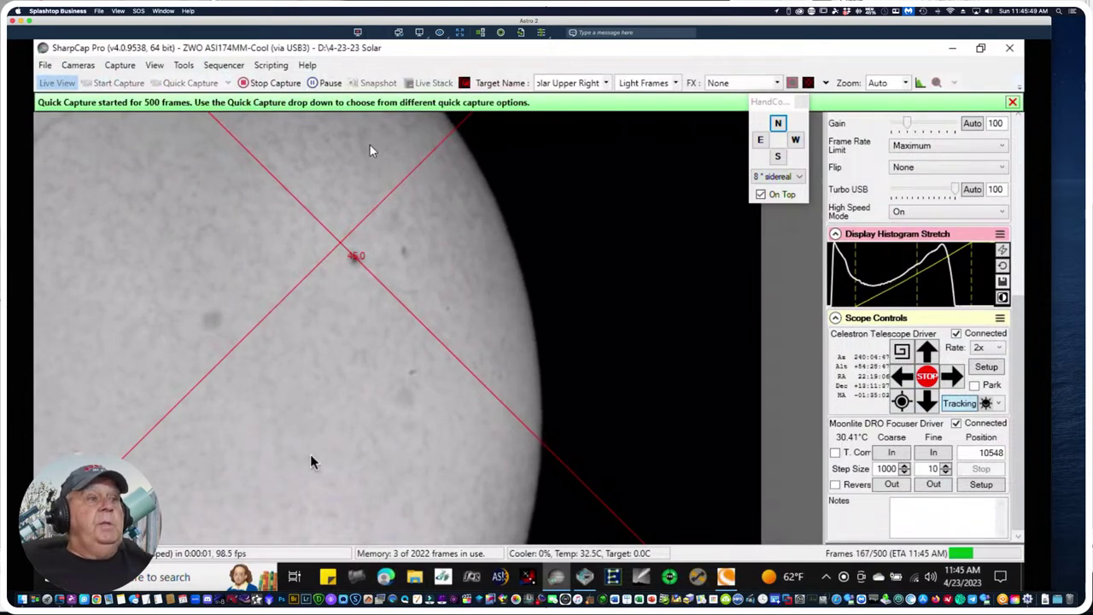
{"action": "left_click", "coordinate": [190, 589]}
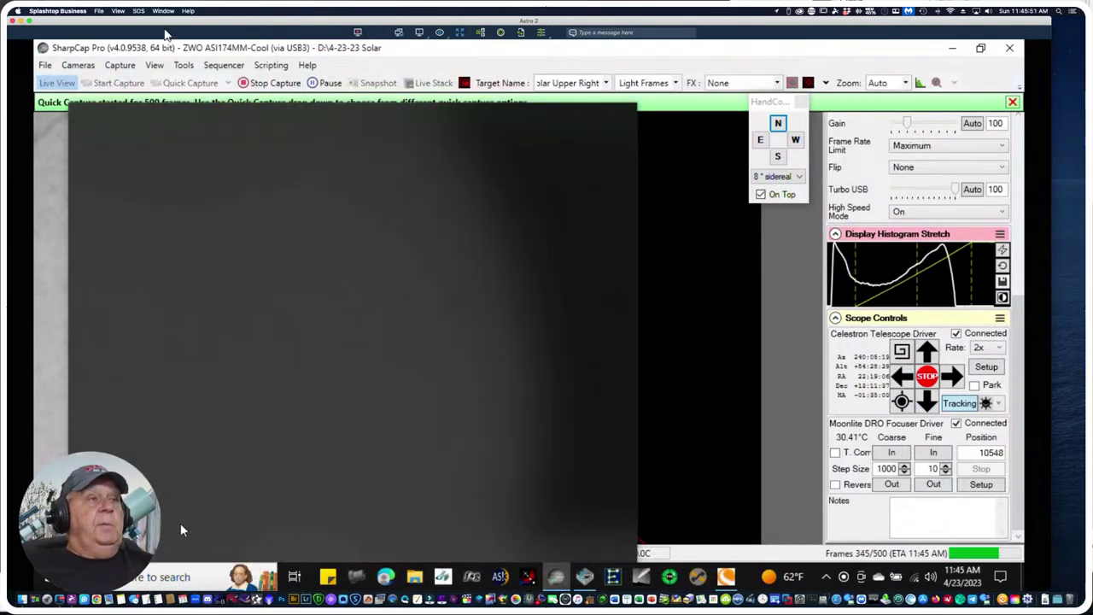
{"action": "left_click", "coordinate": [384, 44]}
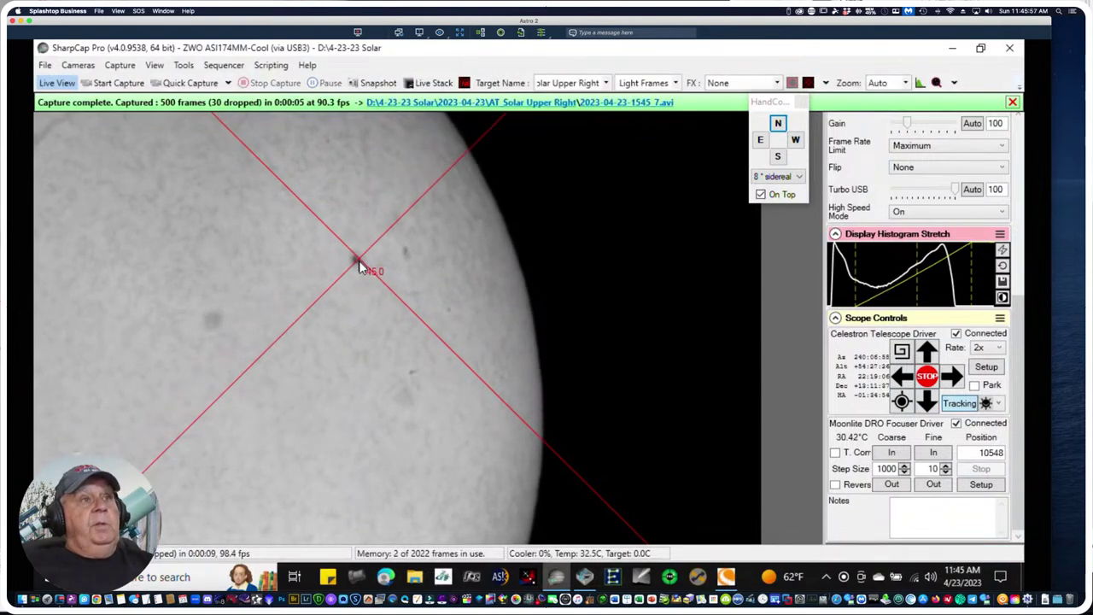
{"action": "left_click", "coordinate": [500, 580]}
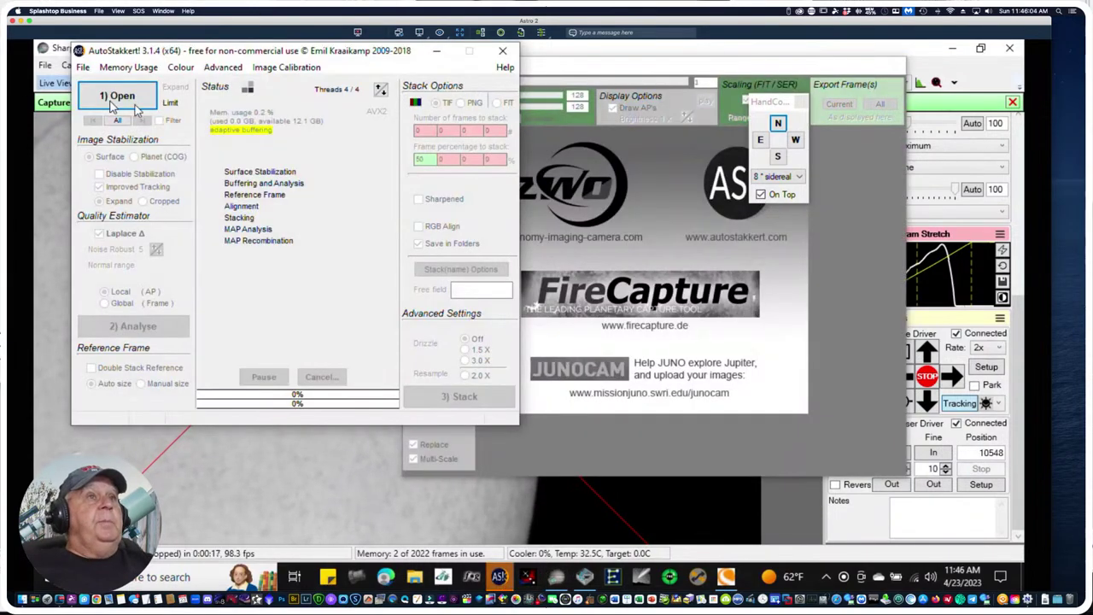
{"action": "left_click", "coordinate": [106, 96]}
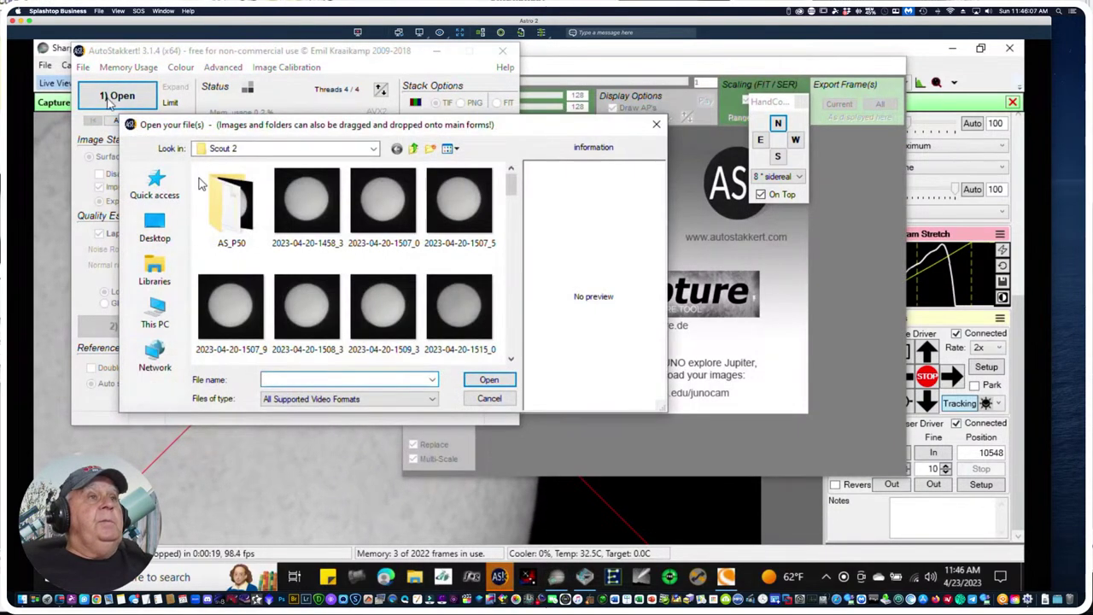
{"action": "left_click", "coordinate": [159, 316]}
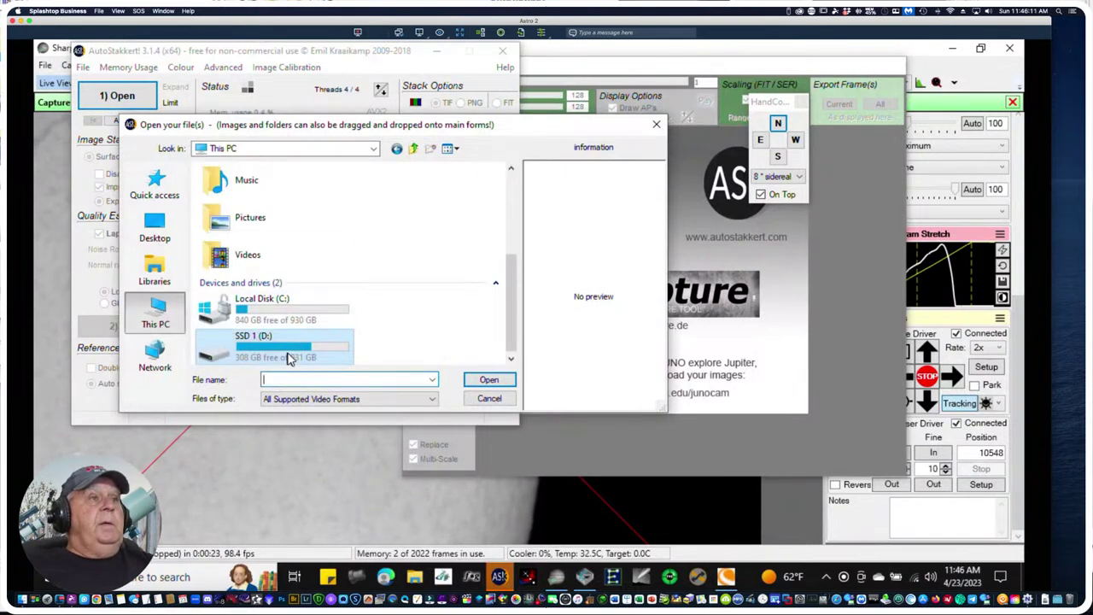
{"action": "double_click", "coordinate": [288, 350]}
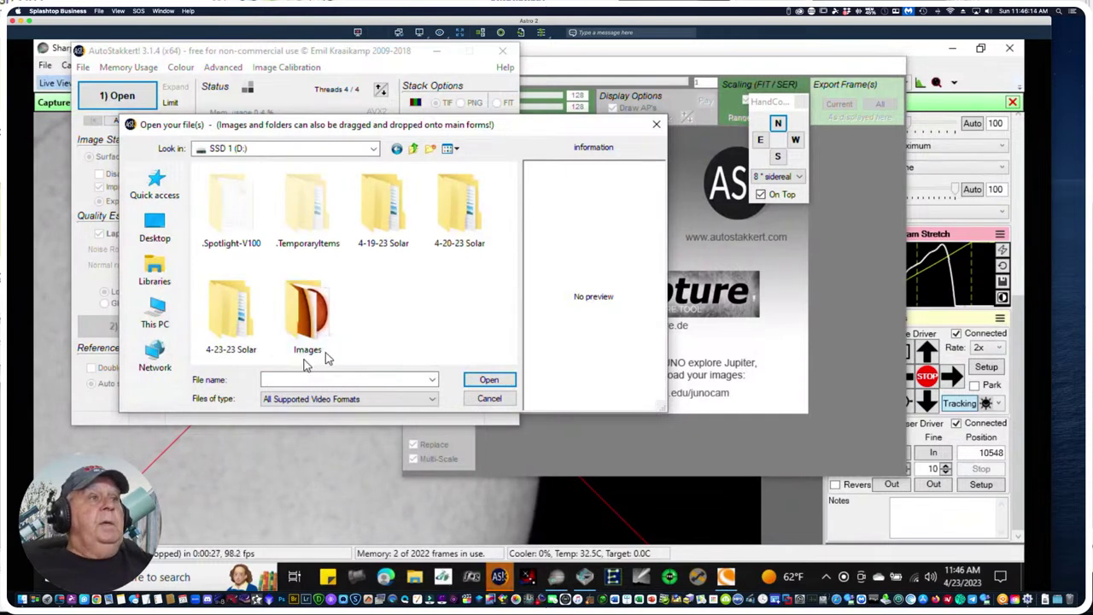
{"action": "double_click", "coordinate": [232, 316]}
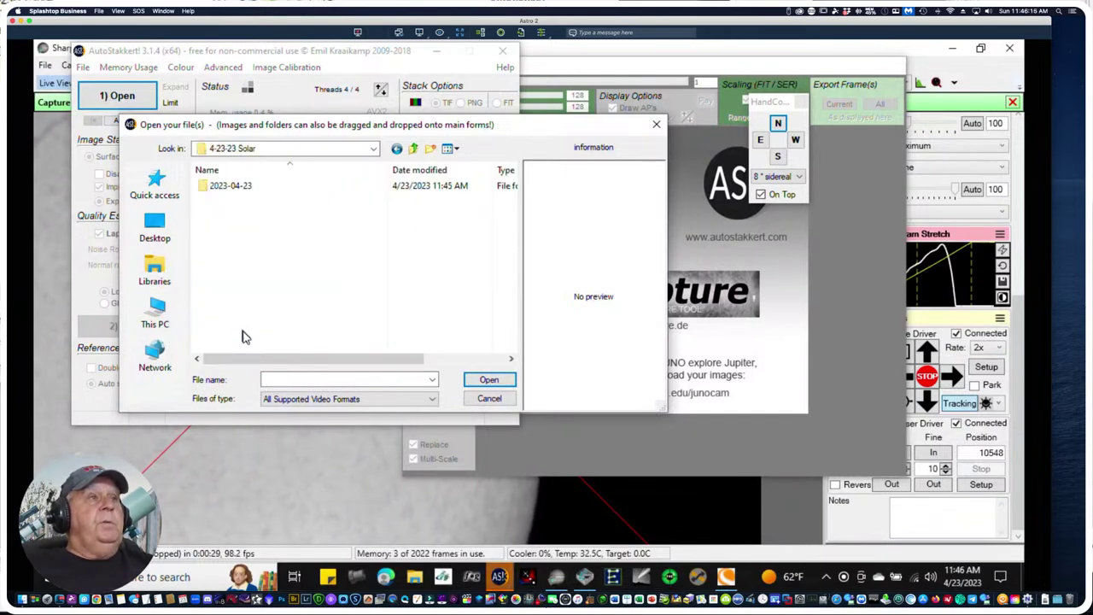
{"action": "double_click", "coordinate": [205, 193]}
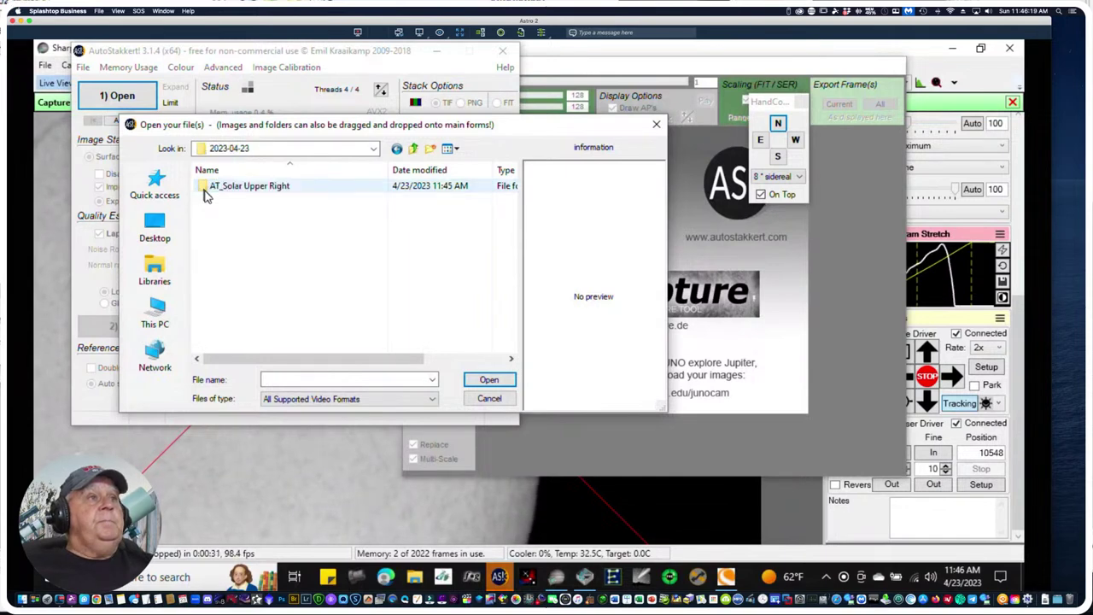
{"action": "double_click", "coordinate": [207, 188]}
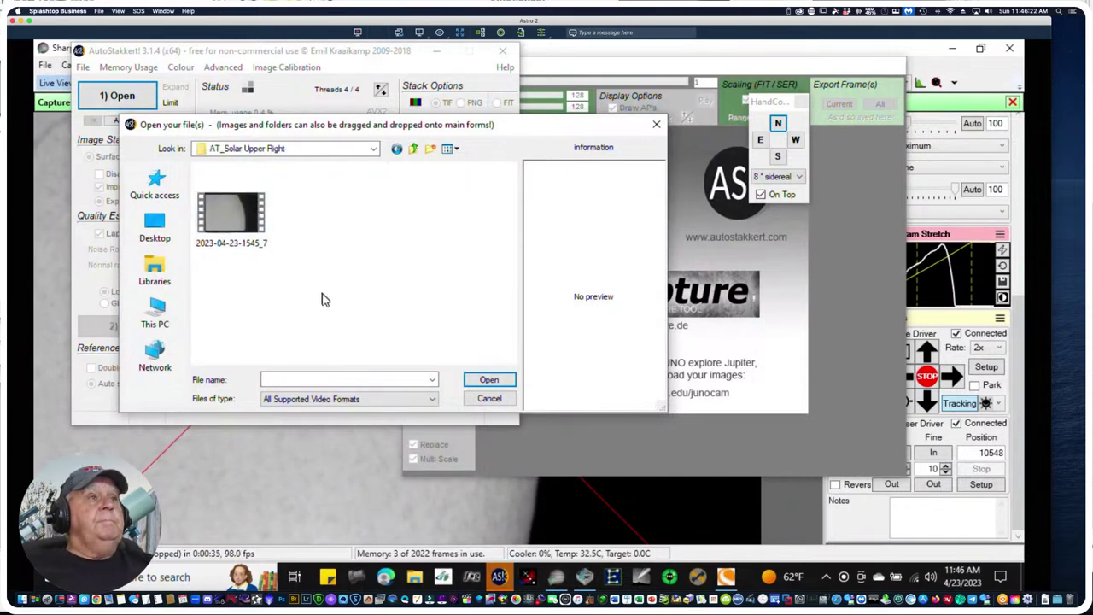
{"action": "left_click", "coordinate": [232, 220]}
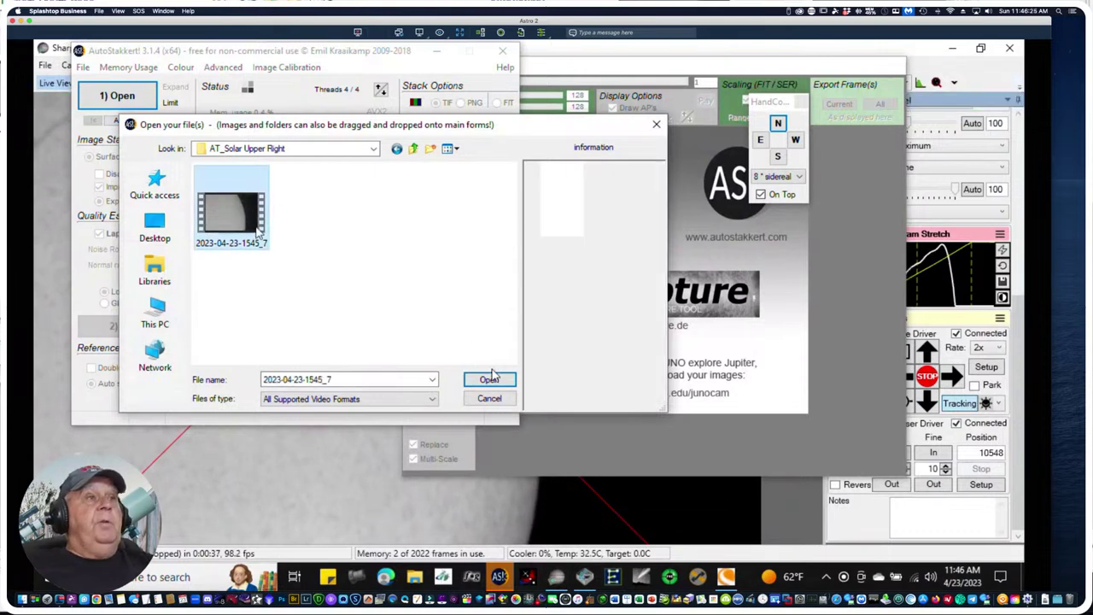
{"action": "left_click", "coordinate": [485, 380]}
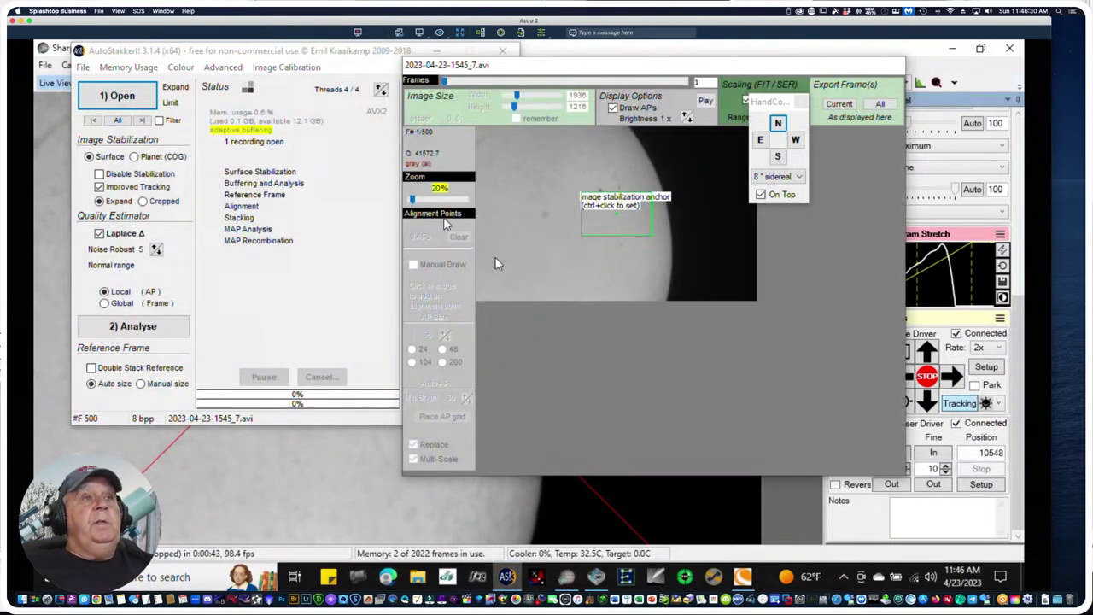
{"action": "left_click_drag", "start_coordinate": [413, 199], "coordinate": [427, 200]}
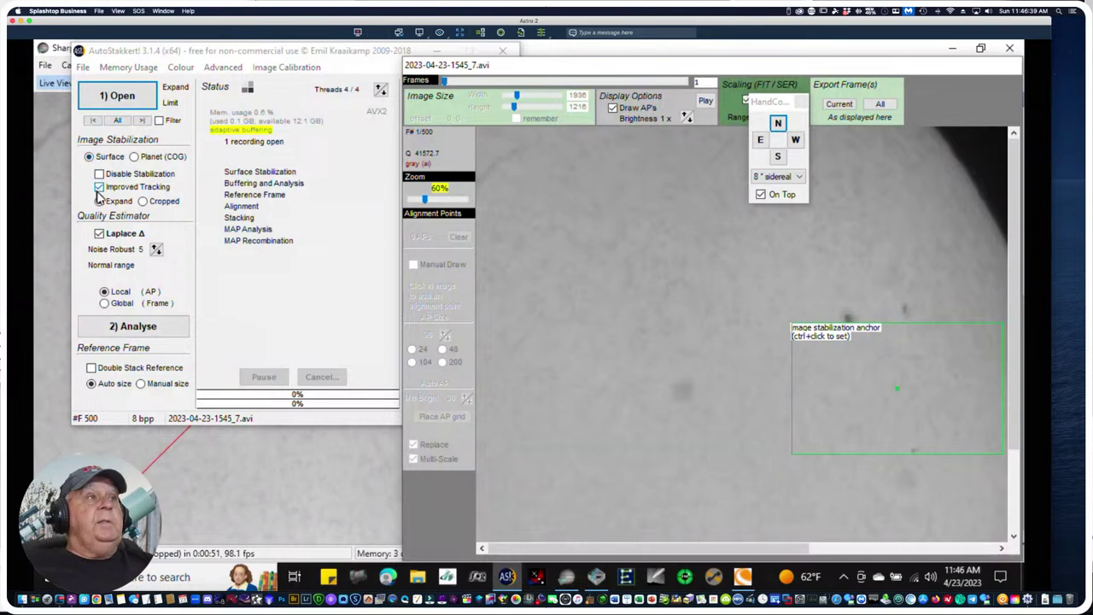
Analyse the frame quality of the opened recording and set the frame percentage to stack to 50
{"action": "left_click", "coordinate": [132, 332]}
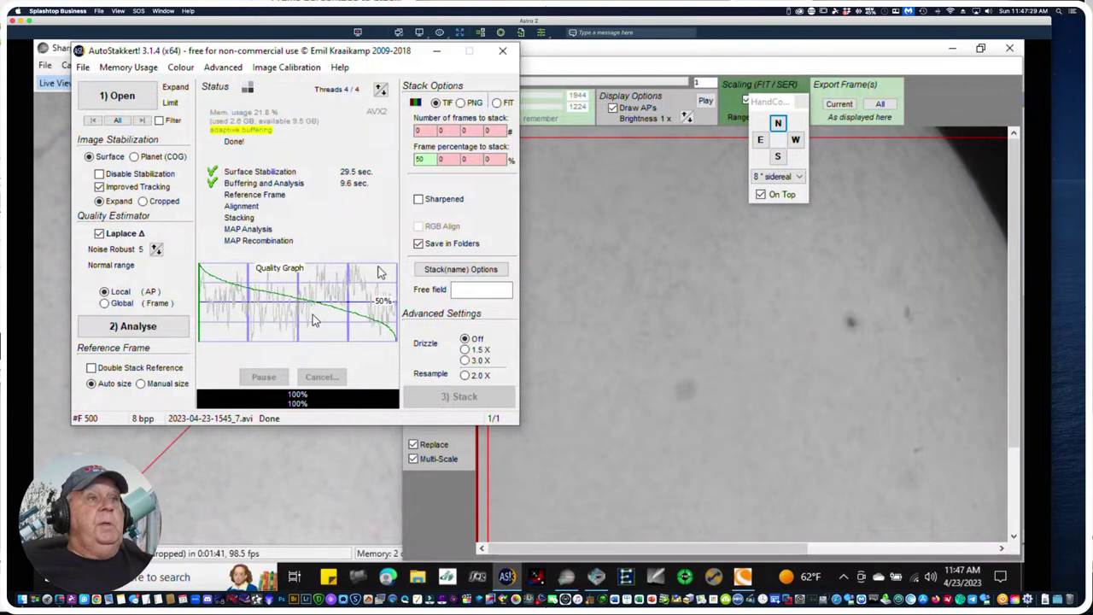
{"action": "double_click", "coordinate": [418, 160]}
{"action": "type", "text": "50"}
Replace two trial alignment points on the solar disk with an automatic alignment point grid and stack the recording
{"action": "left_click", "coordinate": [560, 241]}
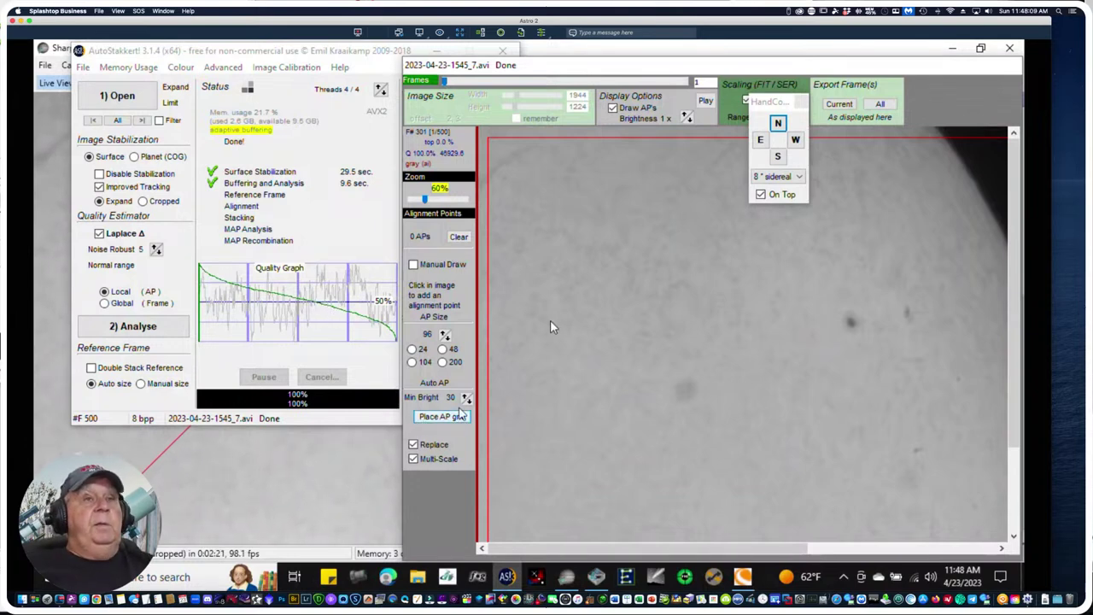
{"action": "left_click", "coordinate": [608, 321]}
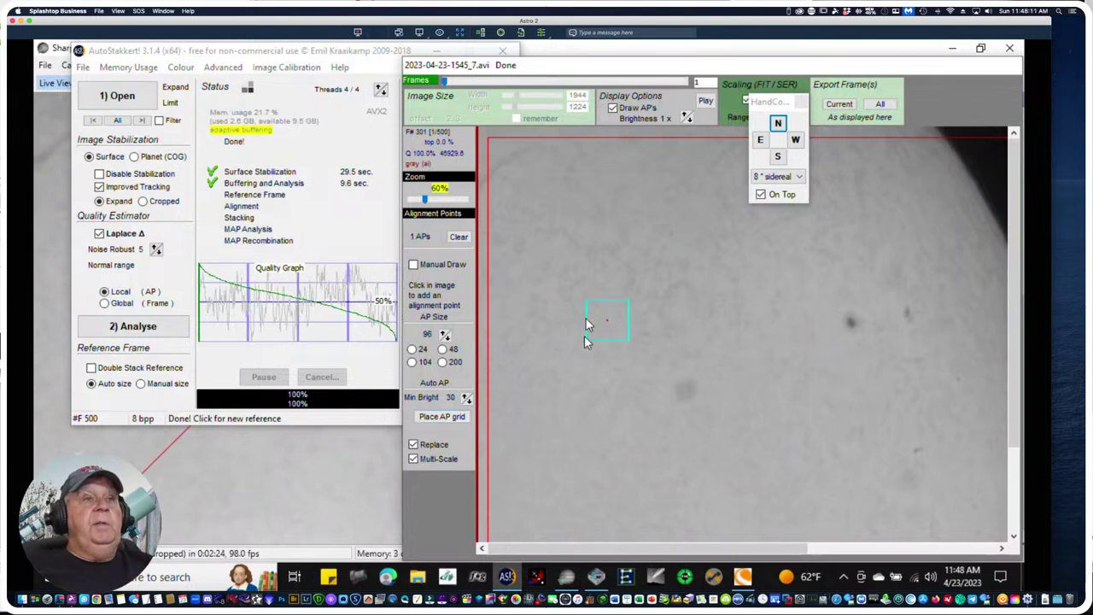
{"action": "left_click", "coordinate": [572, 231]}
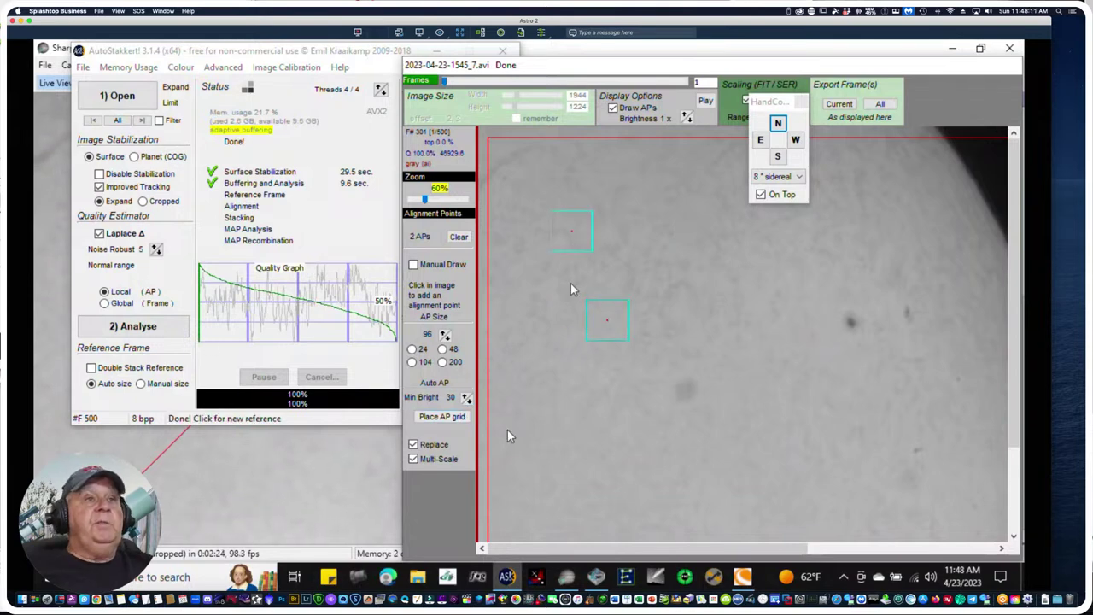
{"action": "left_click", "coordinate": [442, 416]}
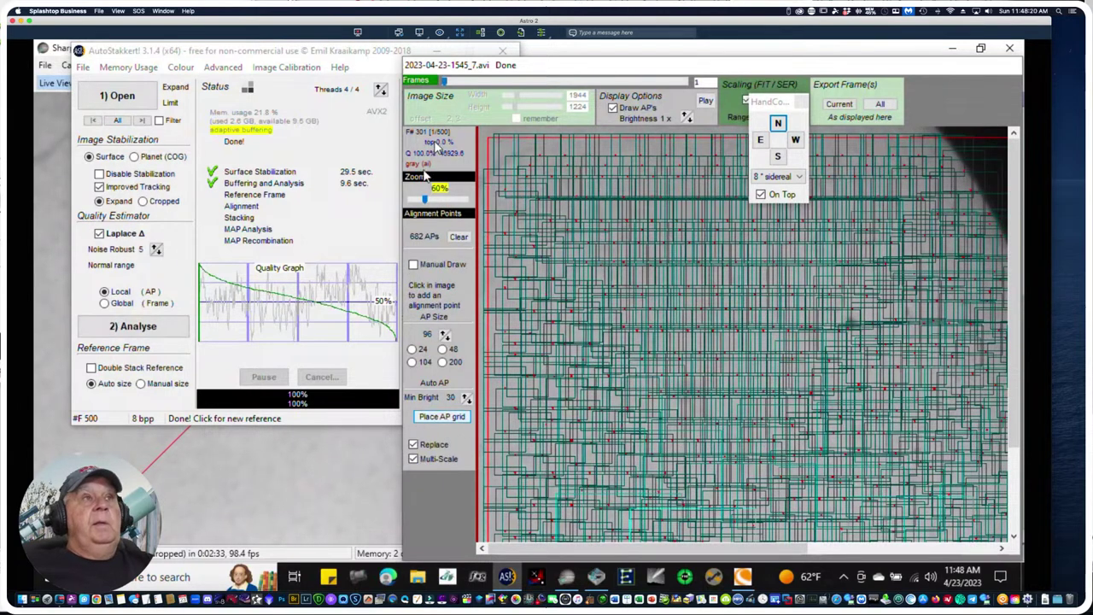
{"action": "left_click", "coordinate": [292, 61]}
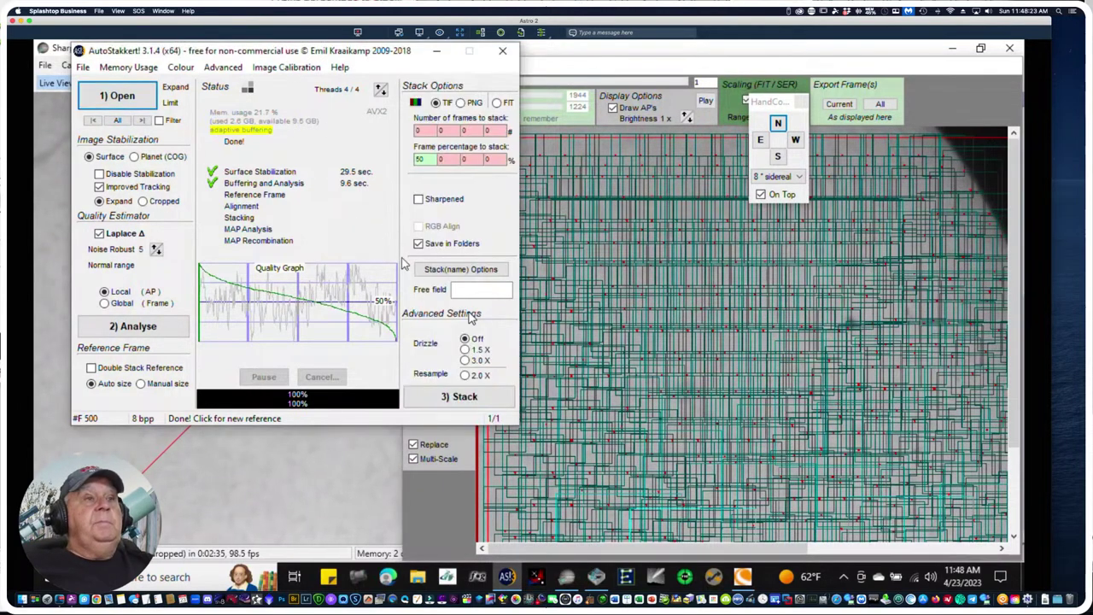
{"action": "left_click", "coordinate": [459, 396]}
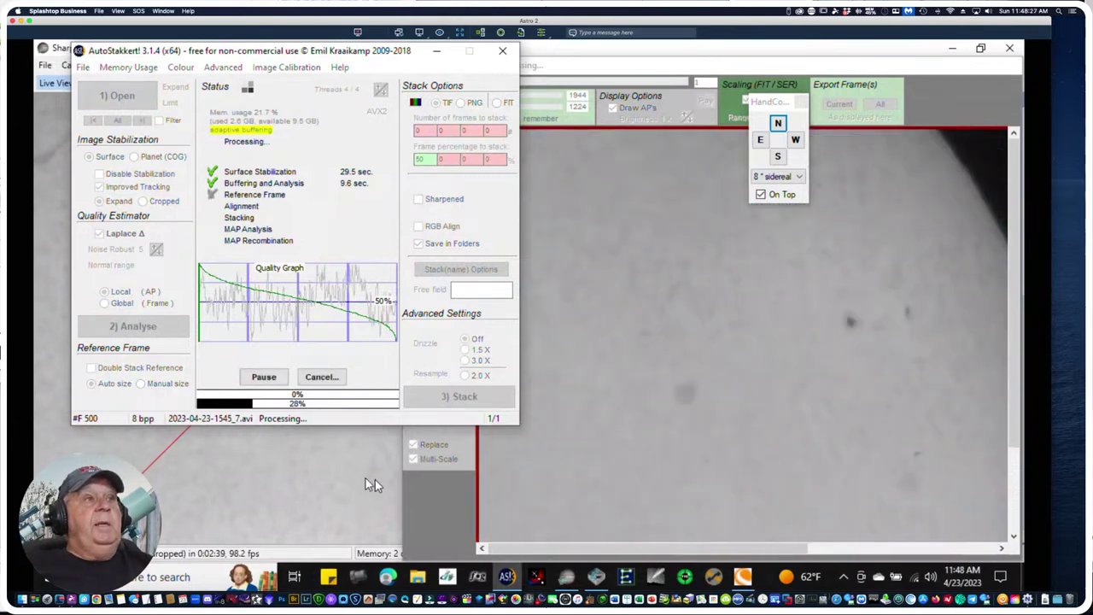
Switch to SharpCap, centre the reticle on the dark sunspot and run a quick capture of 1000 frames
{"action": "left_click", "coordinate": [273, 485]}
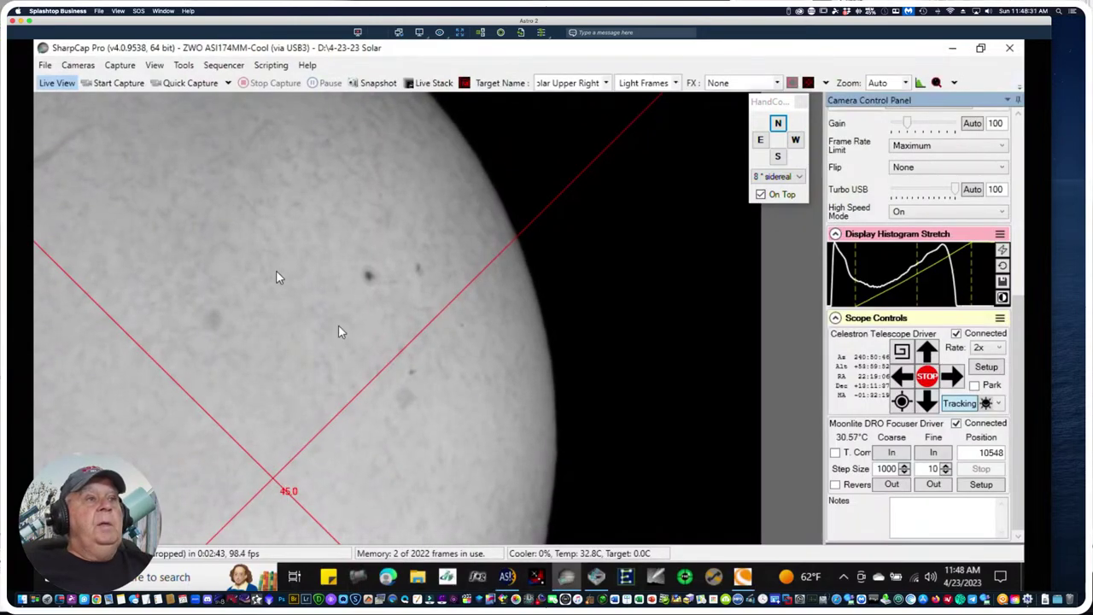
{"action": "left_click", "coordinate": [371, 277]}
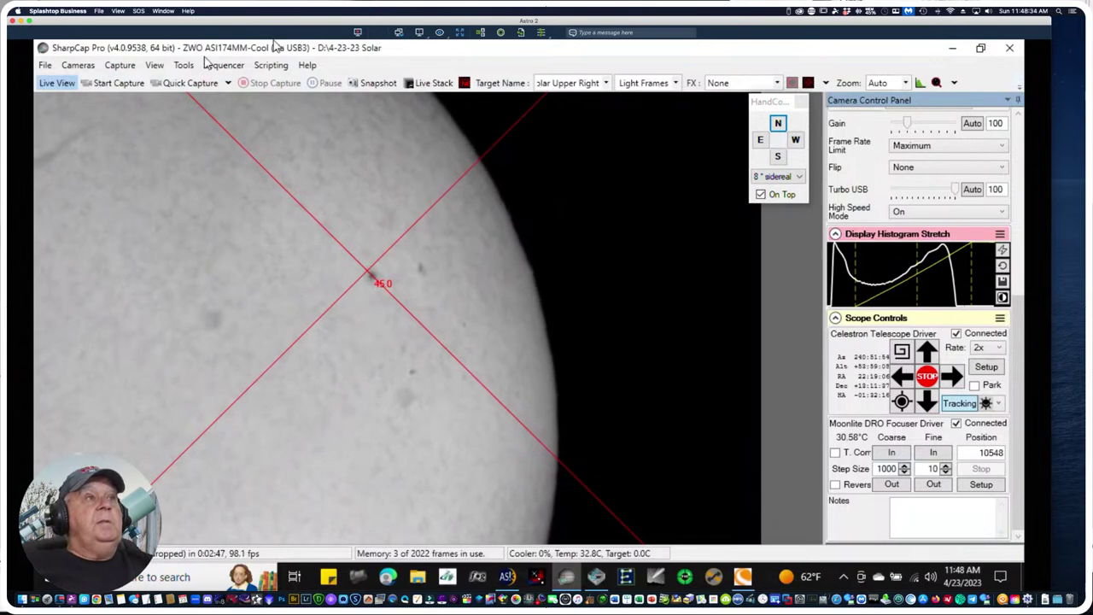
{"action": "left_click", "coordinate": [227, 83]}
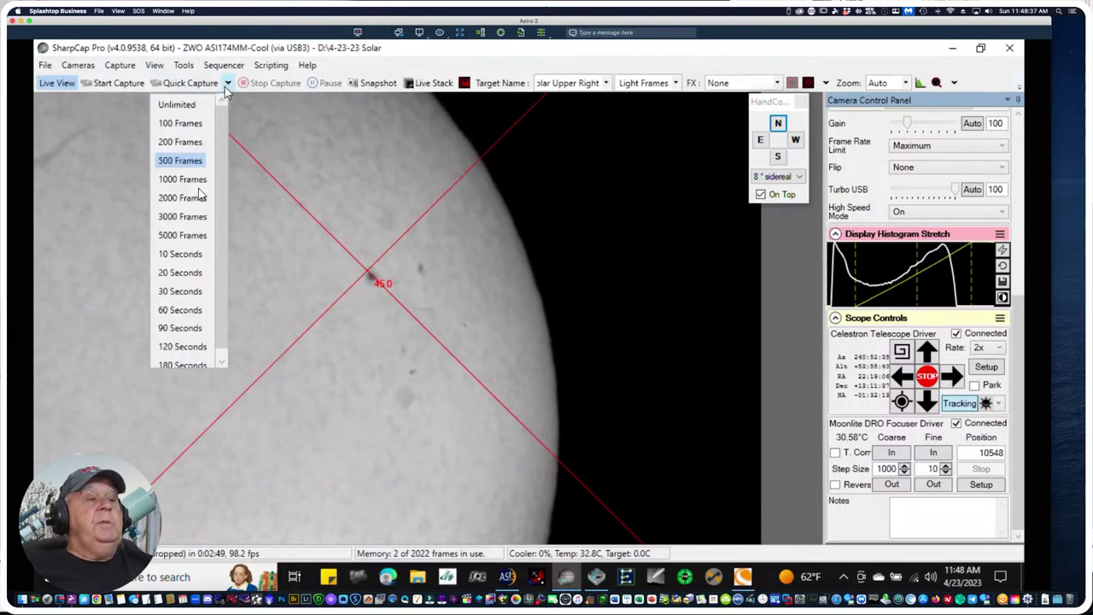
{"action": "left_click", "coordinate": [182, 178]}
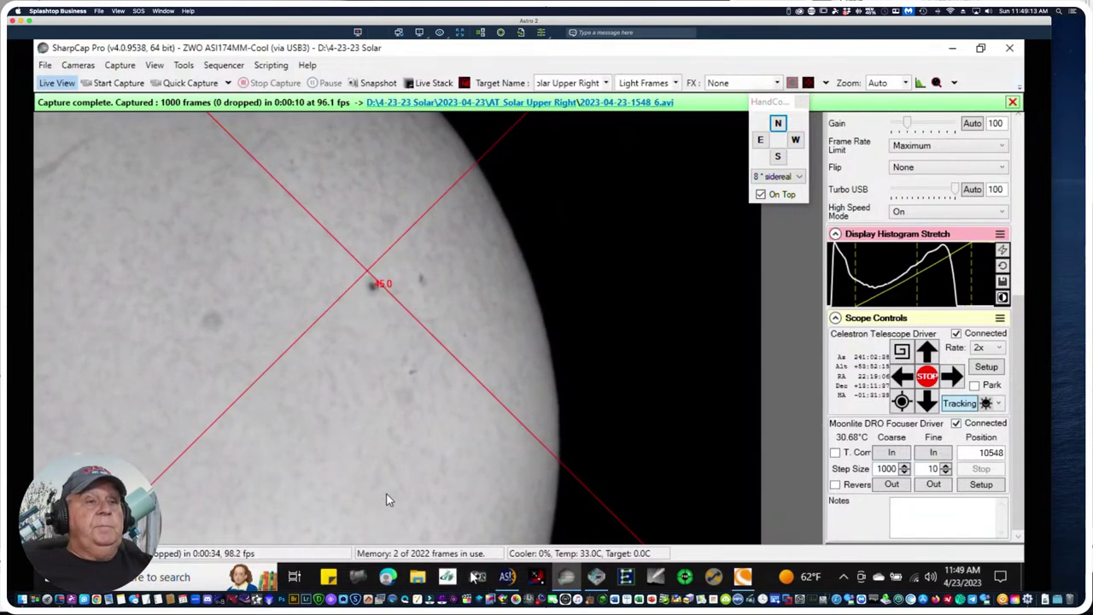
Return to AutoStakkert, close it and switch to ImPPG
{"action": "left_click", "coordinate": [506, 577]}
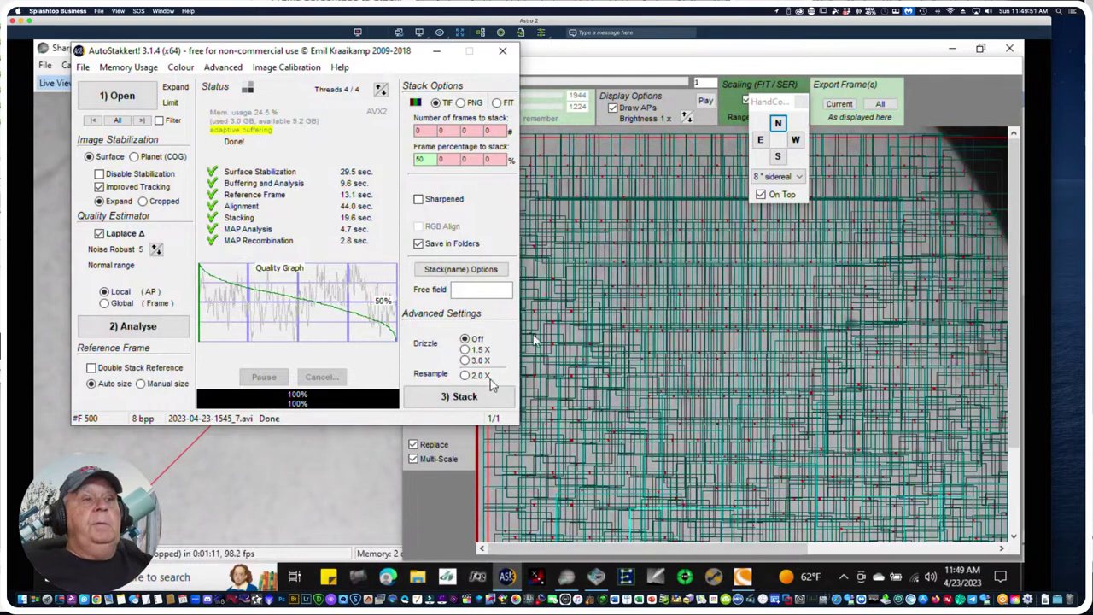
{"action": "left_click", "coordinate": [491, 51]}
{"action": "left_click", "coordinate": [502, 52]}
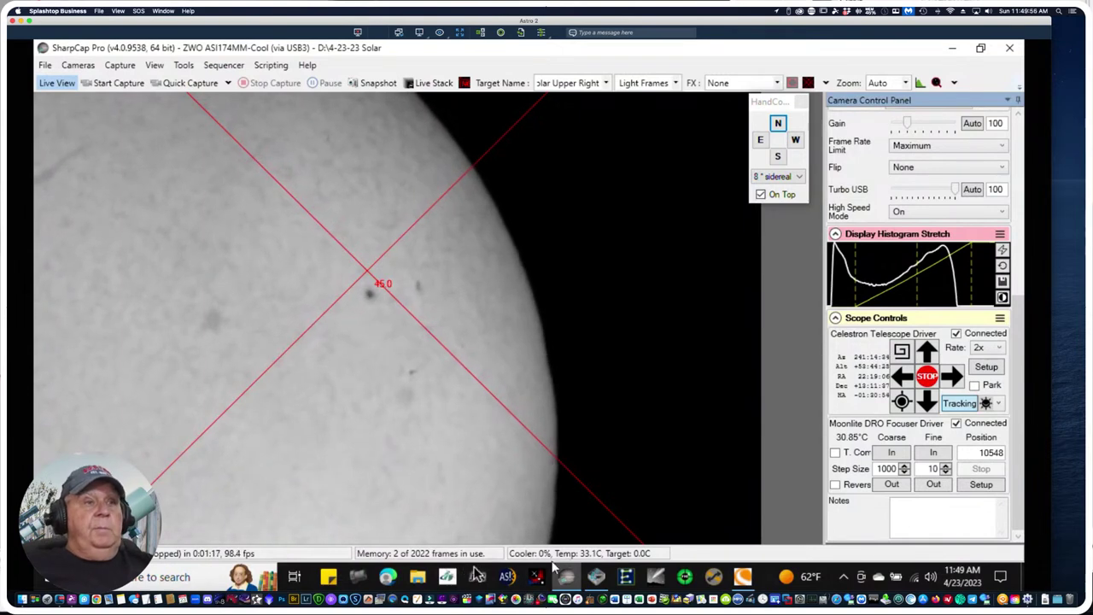
{"action": "left_click", "coordinate": [478, 579]}
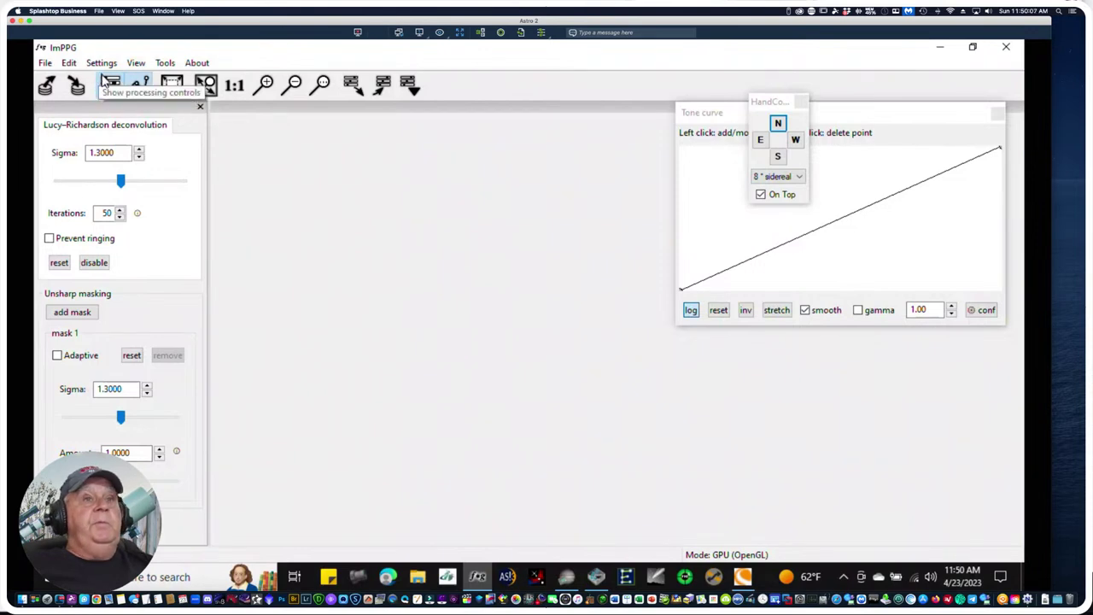
Start loading processing settings and browse to the AS_P50 folder within 4-23-23 Solar\2023-04-23\AT_Solar Upper Right
{"action": "left_click", "coordinate": [43, 65]}
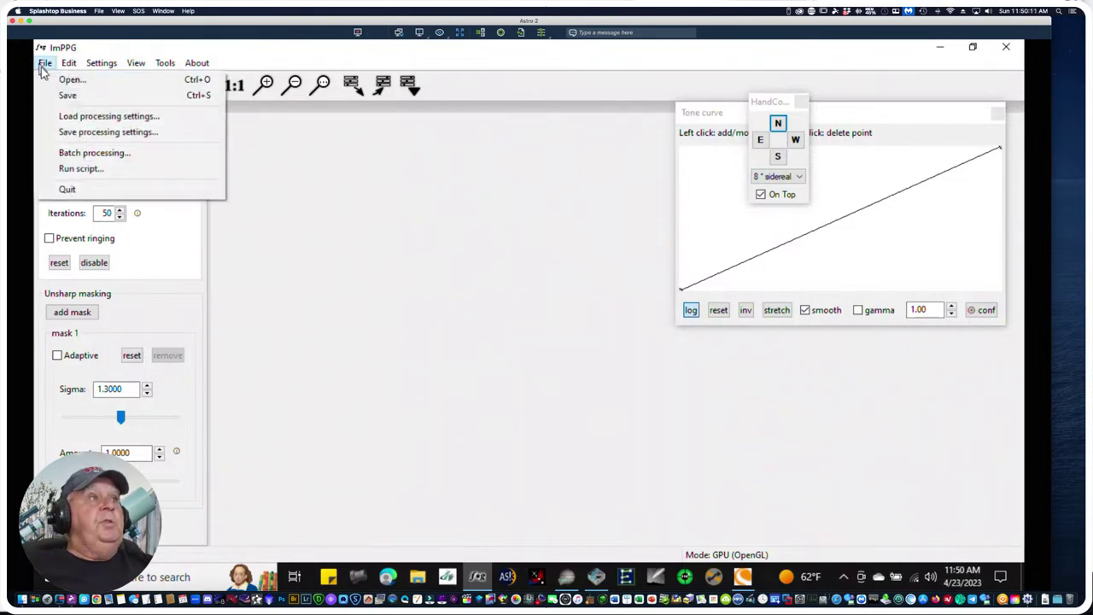
{"action": "left_click", "coordinate": [67, 117]}
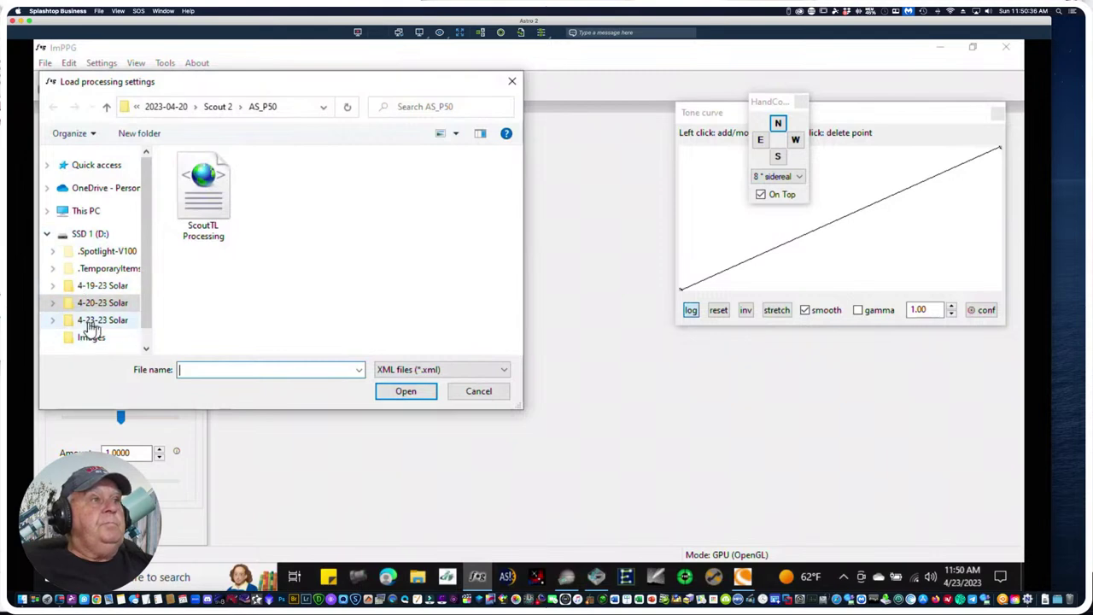
{"action": "left_click", "coordinate": [91, 322]}
{"action": "left_click", "coordinate": [186, 177]}
{"action": "double_click", "coordinate": [186, 176]}
{"action": "double_click", "coordinate": [186, 176]}
{"action": "double_click", "coordinate": [179, 176]}
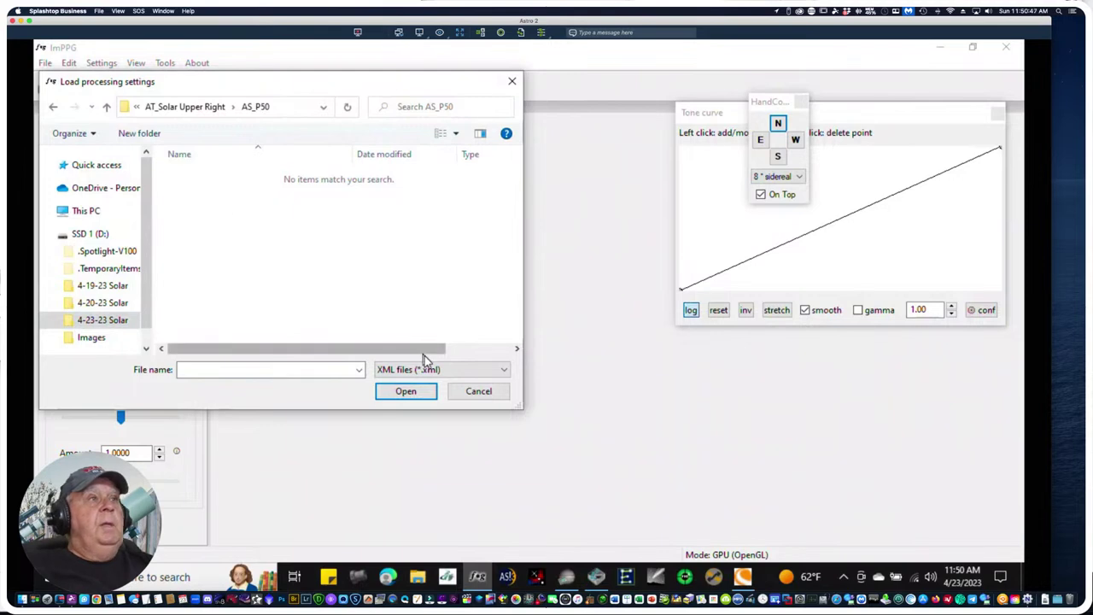
{"action": "left_click", "coordinate": [323, 108]}
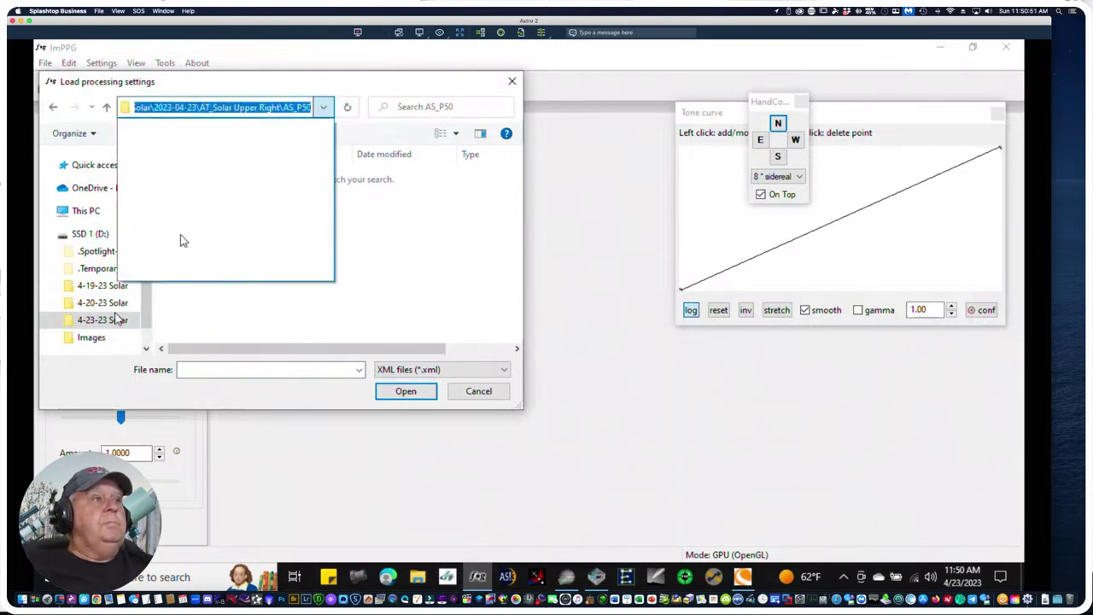
{"action": "left_click", "coordinate": [119, 325]}
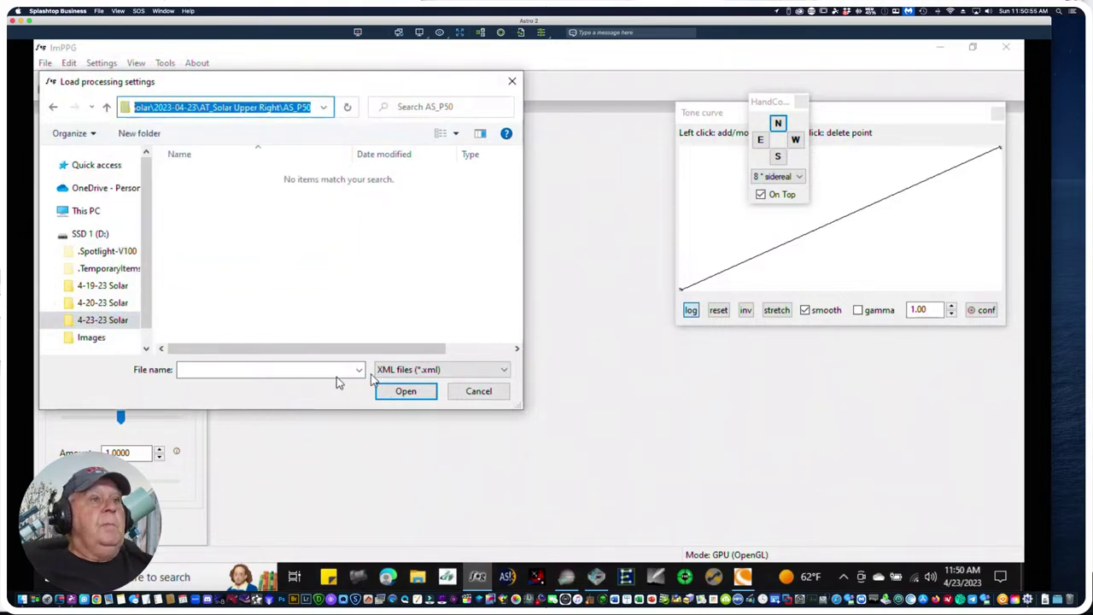
{"action": "left_click", "coordinate": [505, 373]}
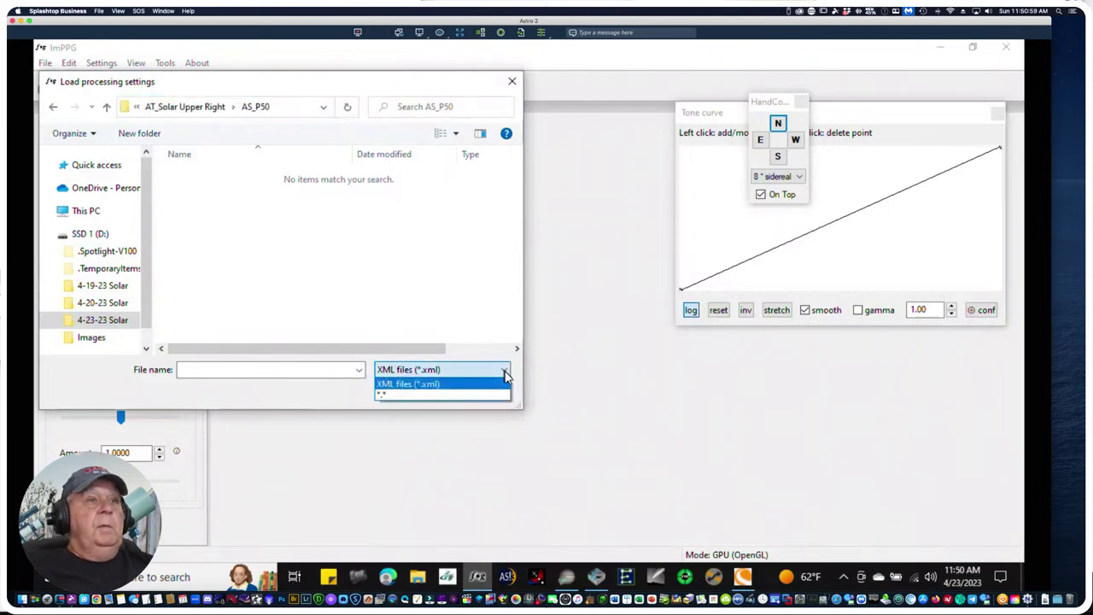
{"action": "left_click", "coordinate": [393, 394]}
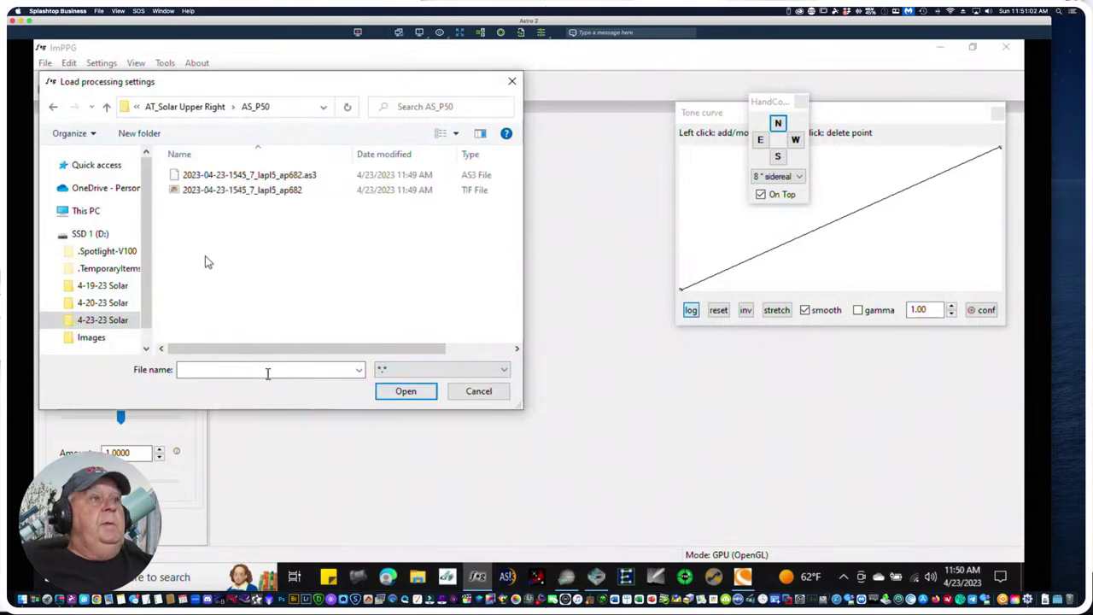
{"action": "left_click", "coordinate": [240, 191]}
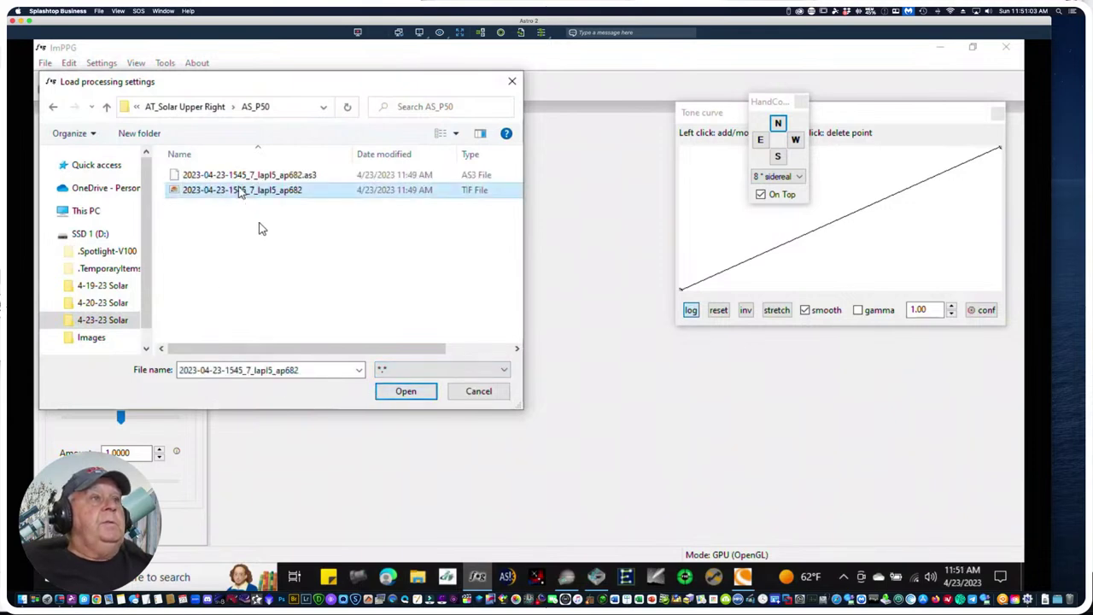
{"action": "left_click", "coordinate": [405, 393]}
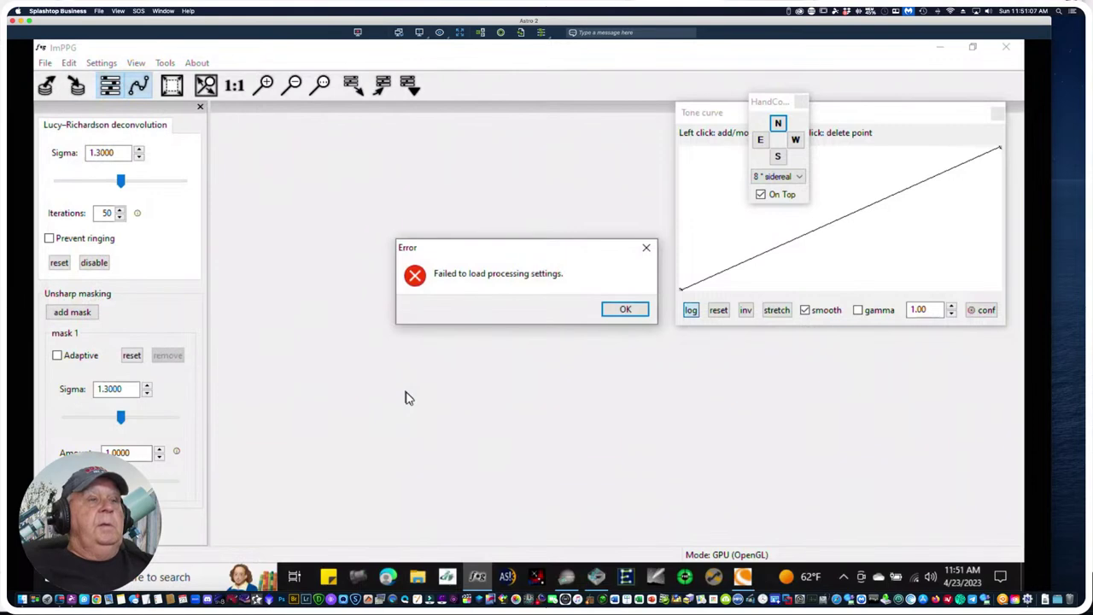
{"action": "left_click", "coordinate": [620, 310]}
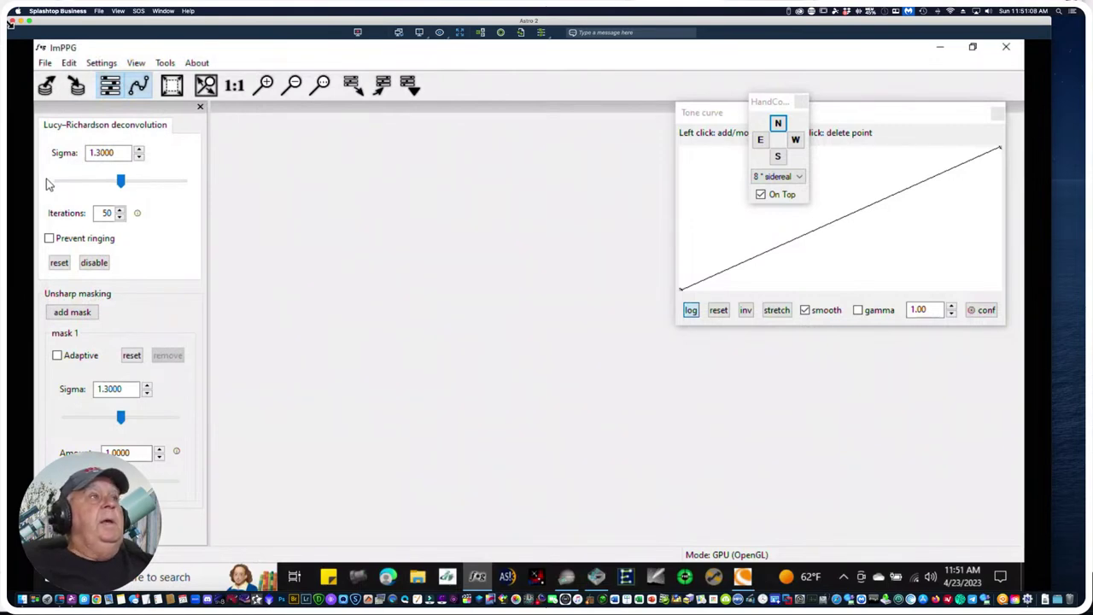
{"action": "left_click", "coordinate": [43, 62]}
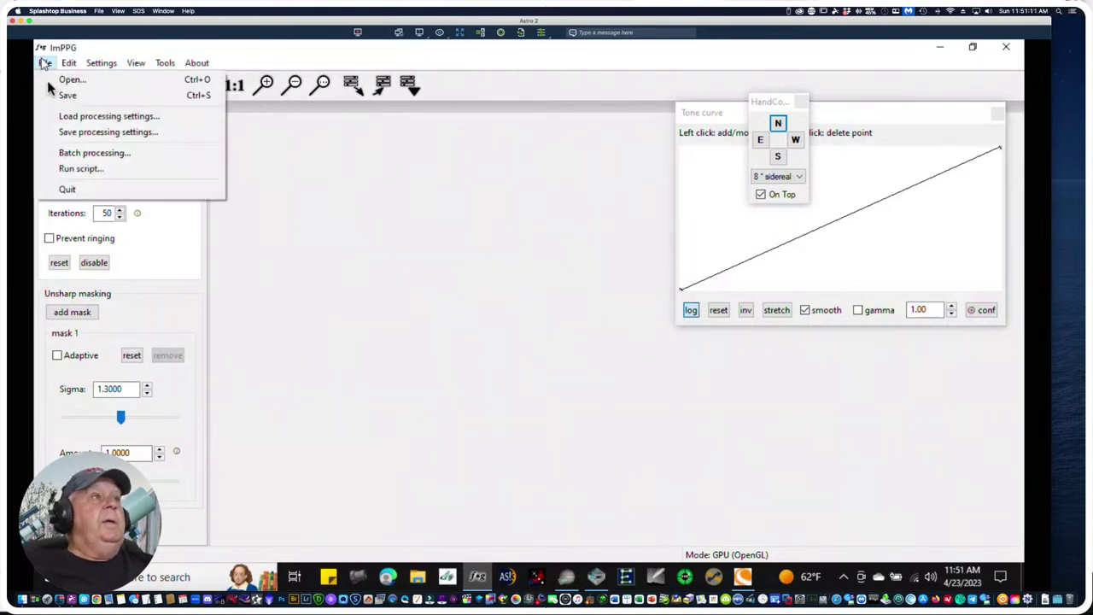
{"action": "left_click", "coordinate": [66, 79]}
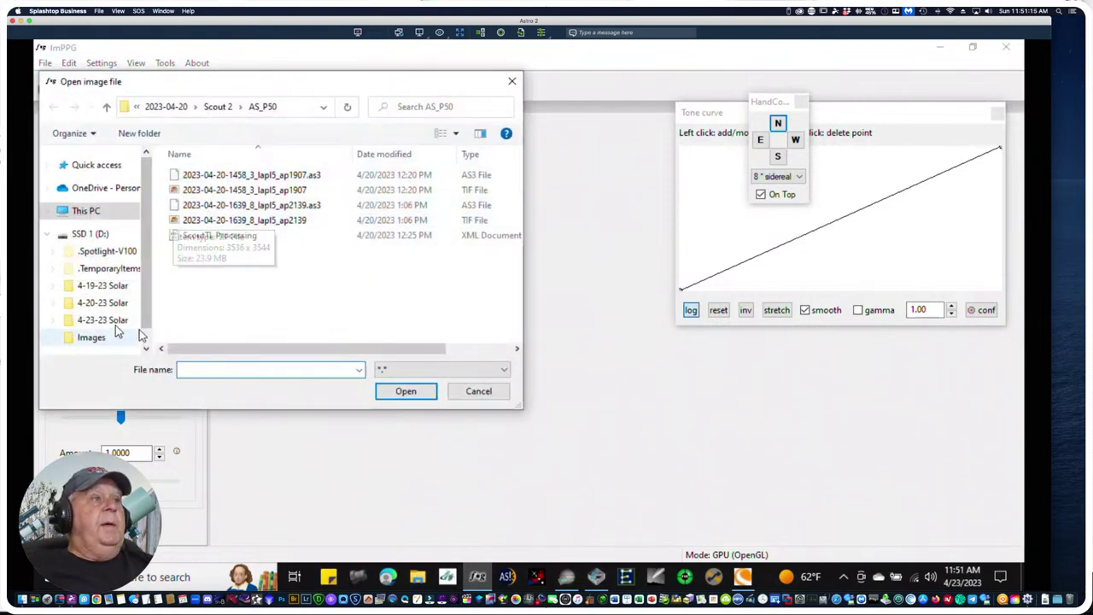
{"action": "left_click", "coordinate": [115, 324]}
{"action": "left_click", "coordinate": [216, 183]}
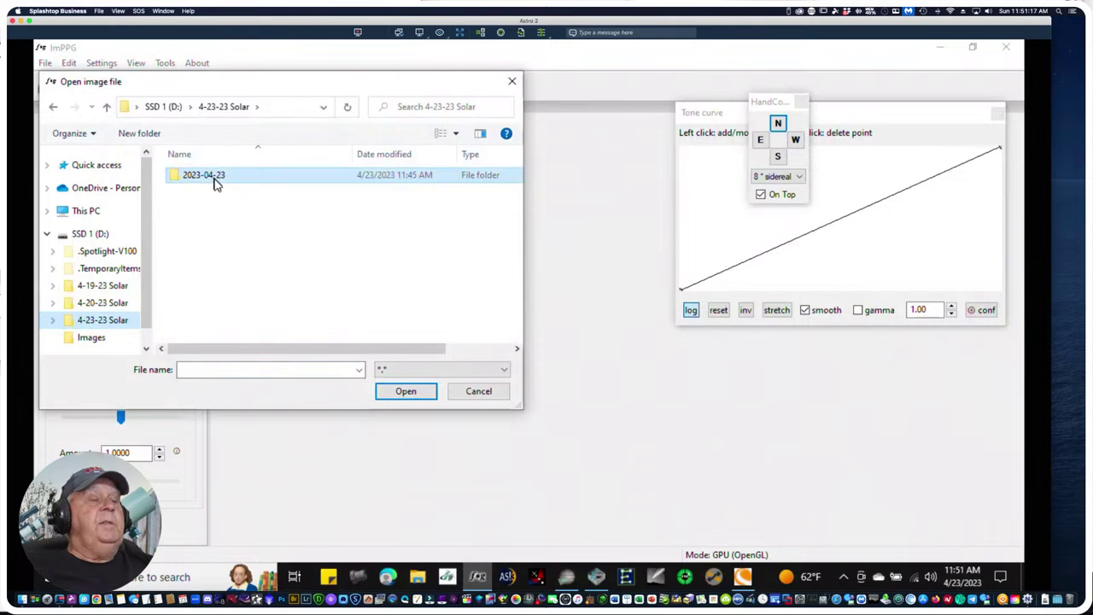
{"action": "double_click", "coordinate": [216, 184]}
{"action": "double_click", "coordinate": [196, 179]}
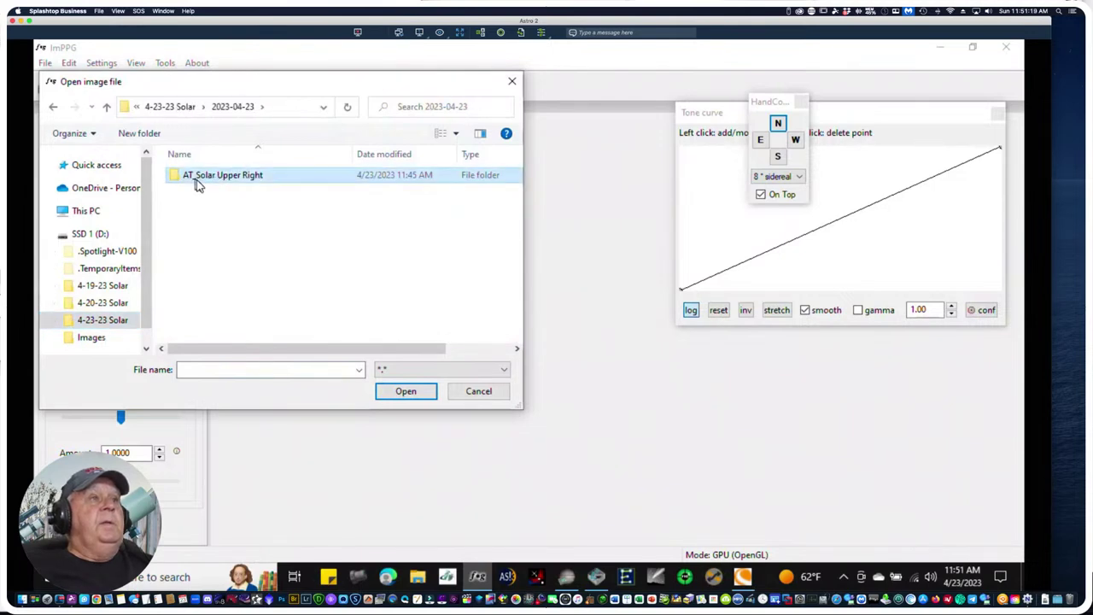
{"action": "left_click", "coordinate": [289, 210]}
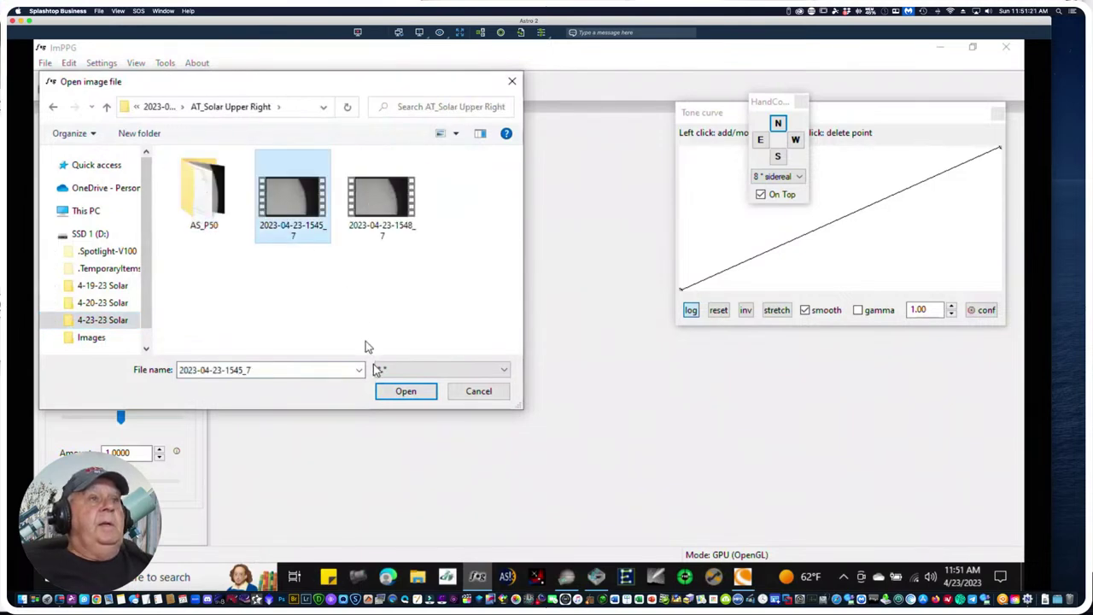
{"action": "left_click", "coordinate": [408, 393]}
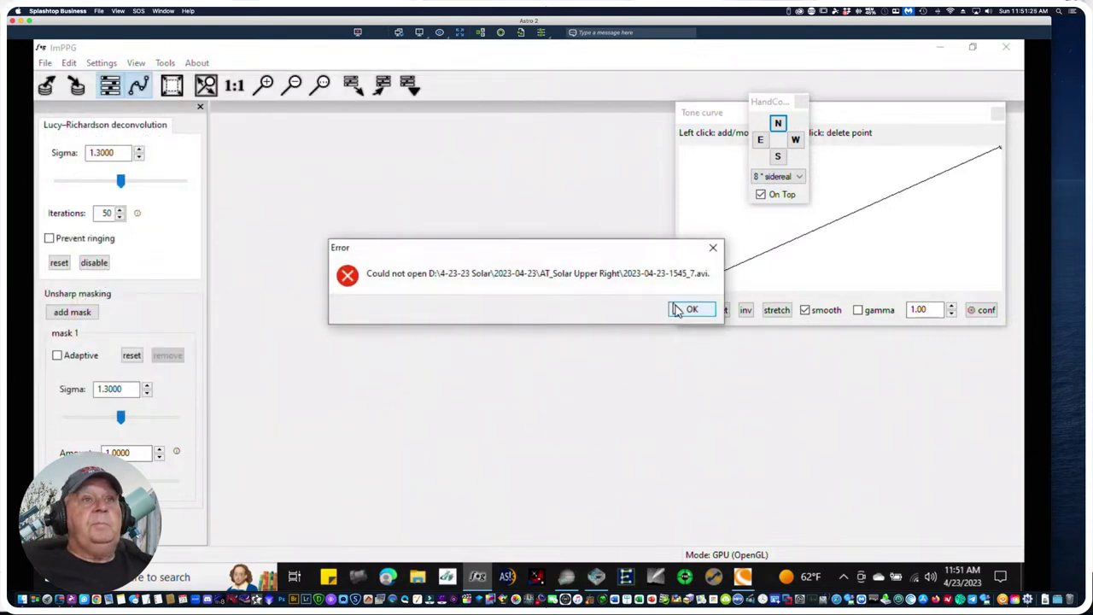
{"action": "left_click", "coordinate": [690, 310]}
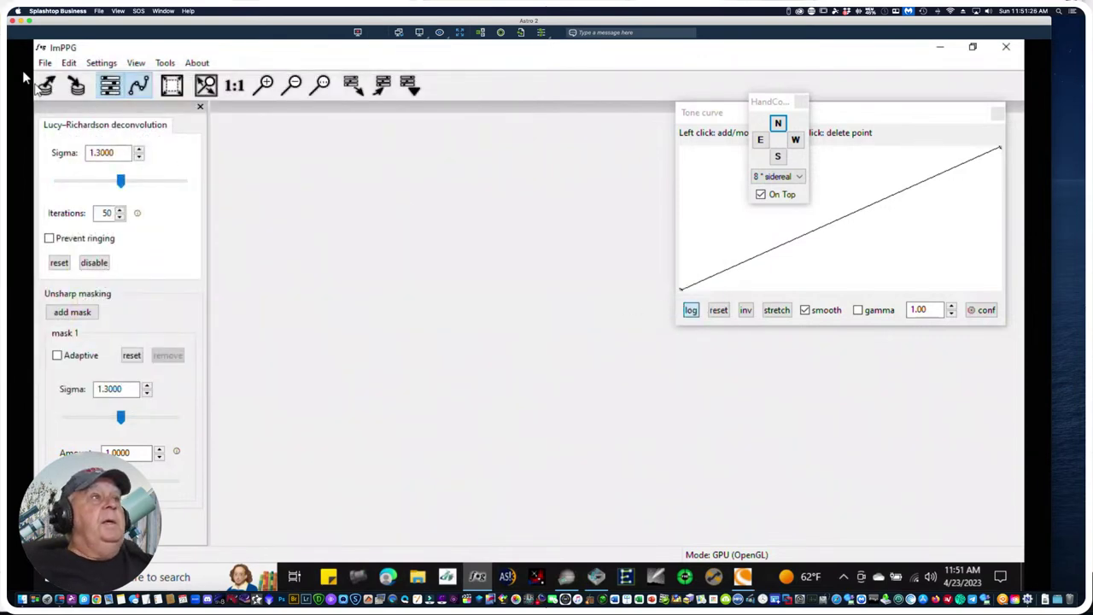
{"action": "left_click", "coordinate": [44, 63]}
{"action": "left_click", "coordinate": [64, 79]}
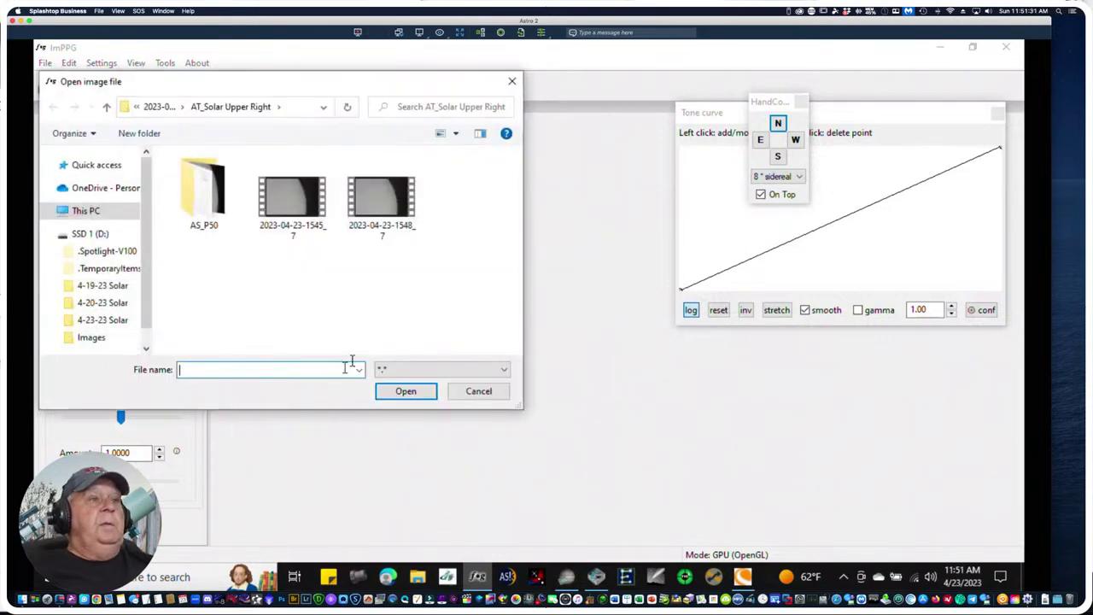
{"action": "left_click", "coordinate": [360, 372]}
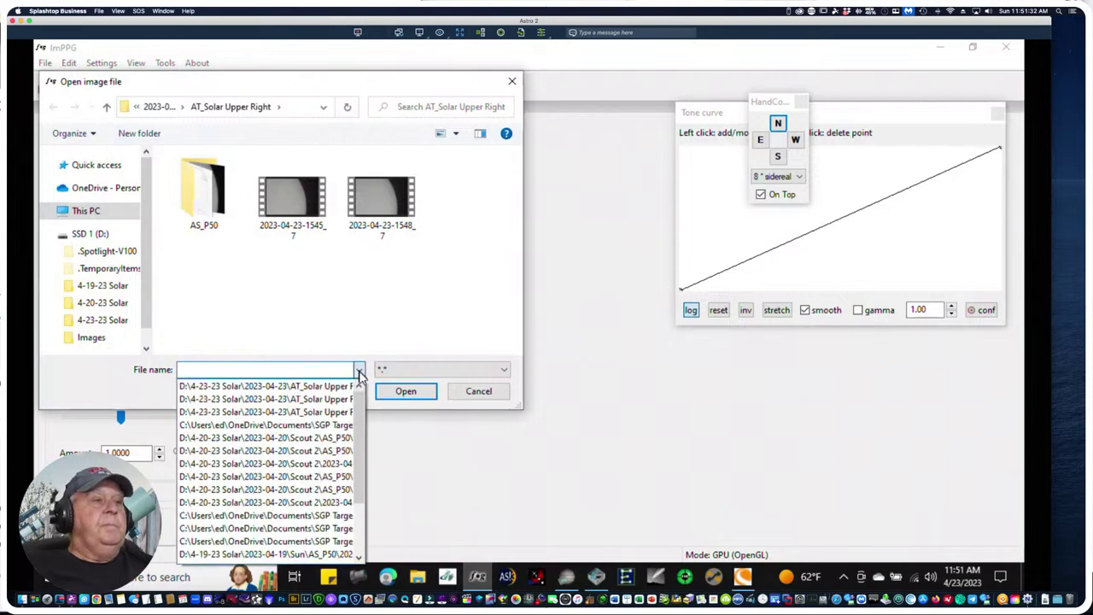
{"action": "left_click", "coordinate": [342, 305]}
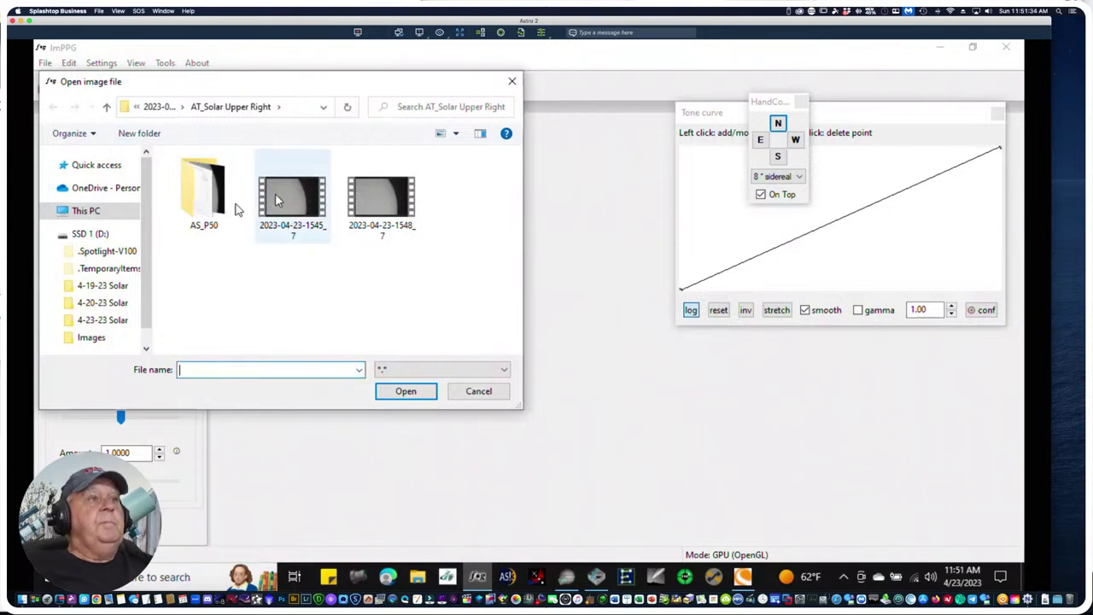
{"action": "double_click", "coordinate": [202, 195]}
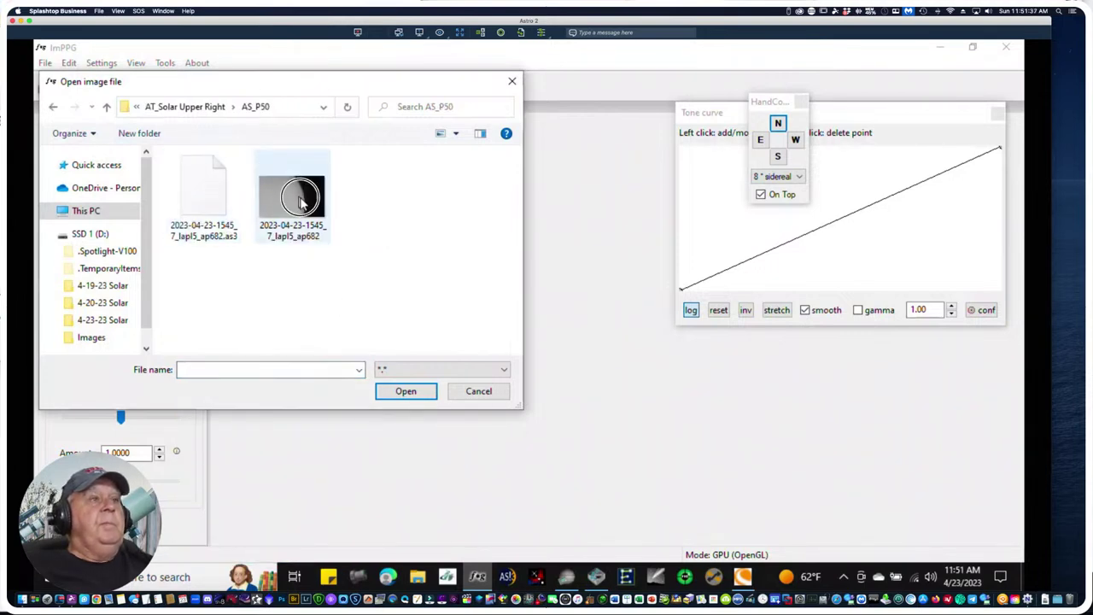
{"action": "left_click", "coordinate": [298, 201]}
{"action": "left_click", "coordinate": [405, 397]}
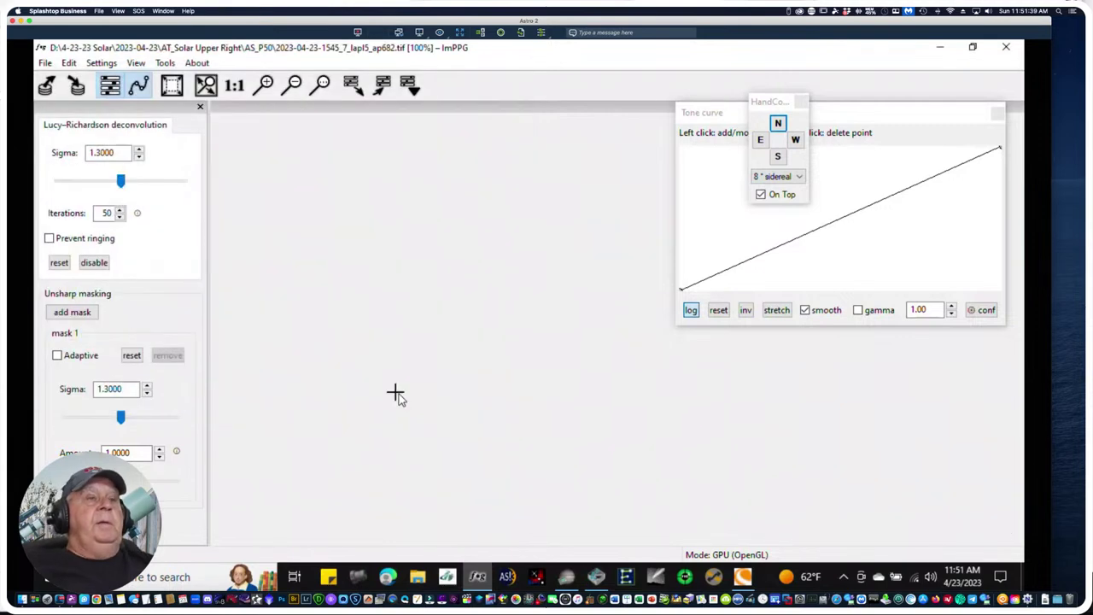
Select the entire solar image as the processing area
{"action": "left_click", "coordinate": [295, 83]}
{"action": "left_click", "coordinate": [295, 83]}
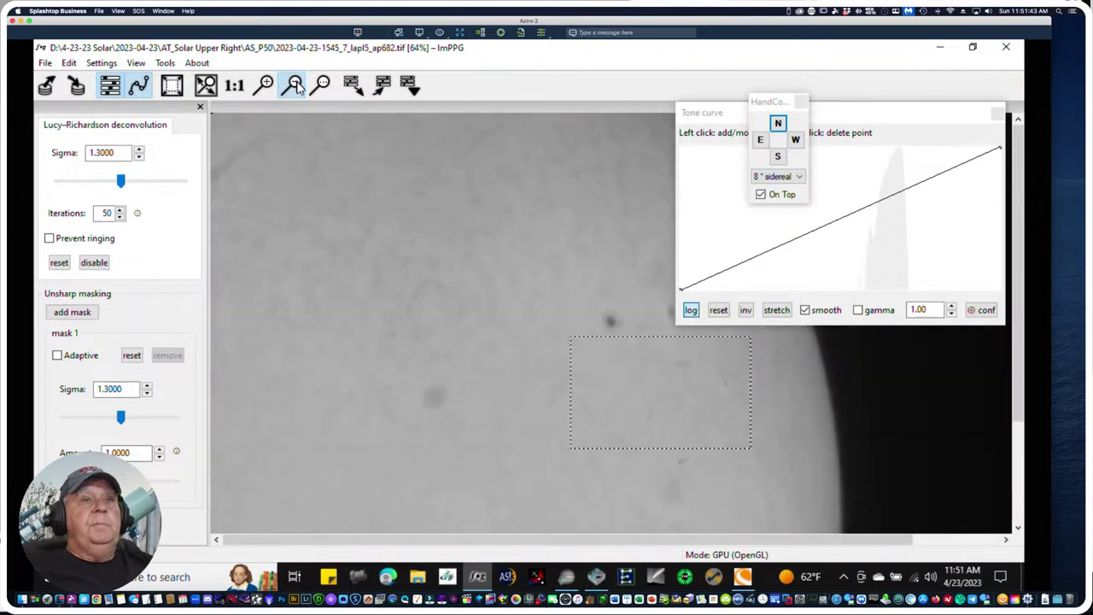
{"action": "left_click", "coordinate": [295, 84]}
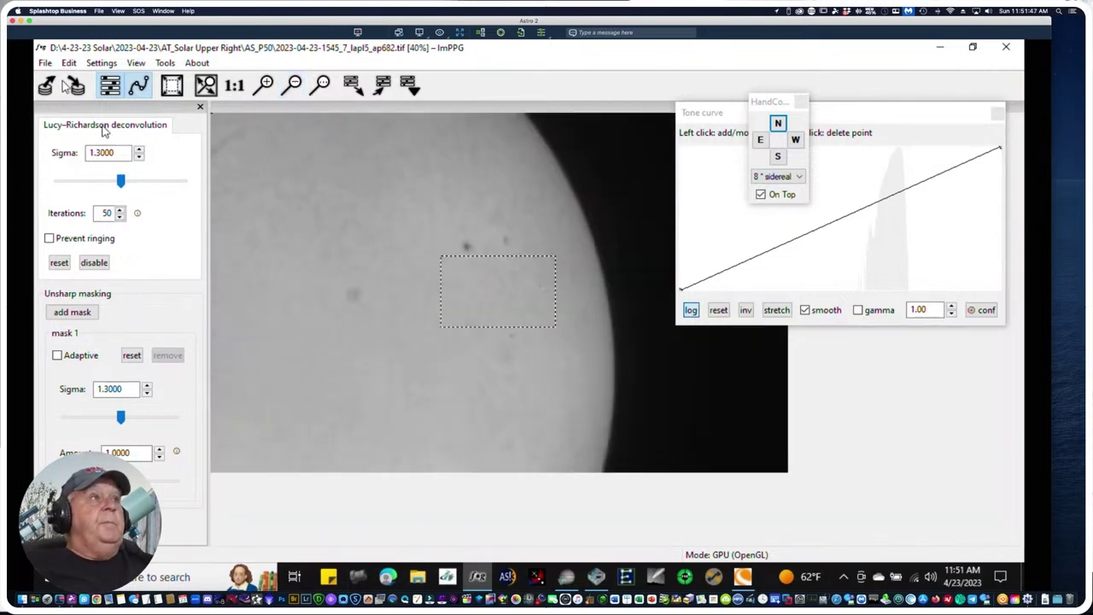
{"action": "left_click", "coordinate": [69, 65]}
{"action": "left_click", "coordinate": [100, 80]}
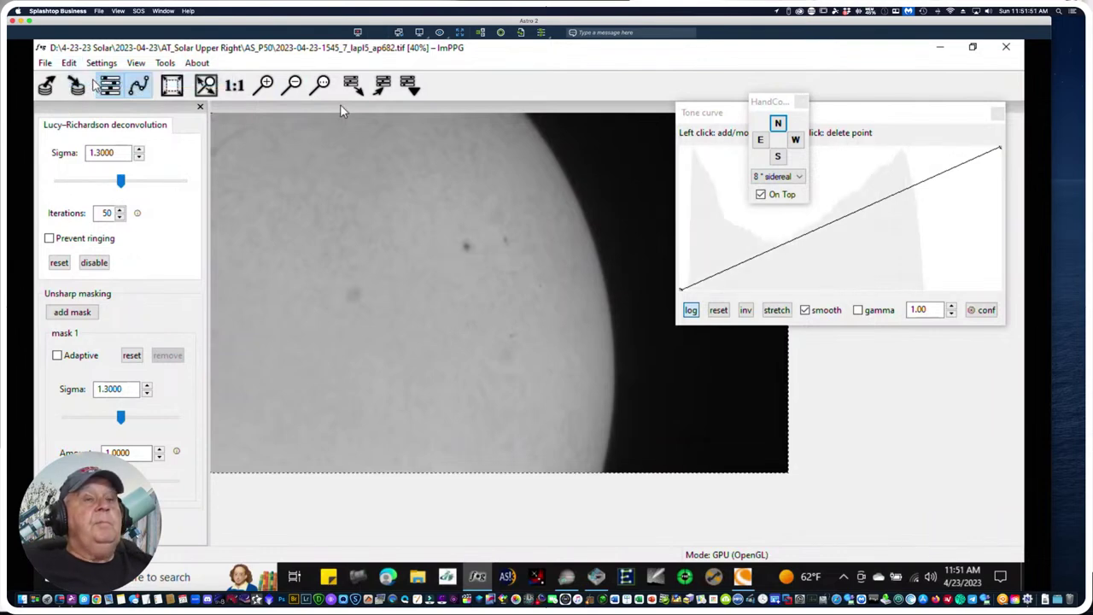
Anchor a tone curve point in the lower tones and raise the darkest tones to maximum brightness
{"action": "left_click_drag", "start_coordinate": [847, 109], "coordinate": [726, 98]}
{"action": "left_click_drag", "start_coordinate": [807, 109], "coordinate": [630, 66]}
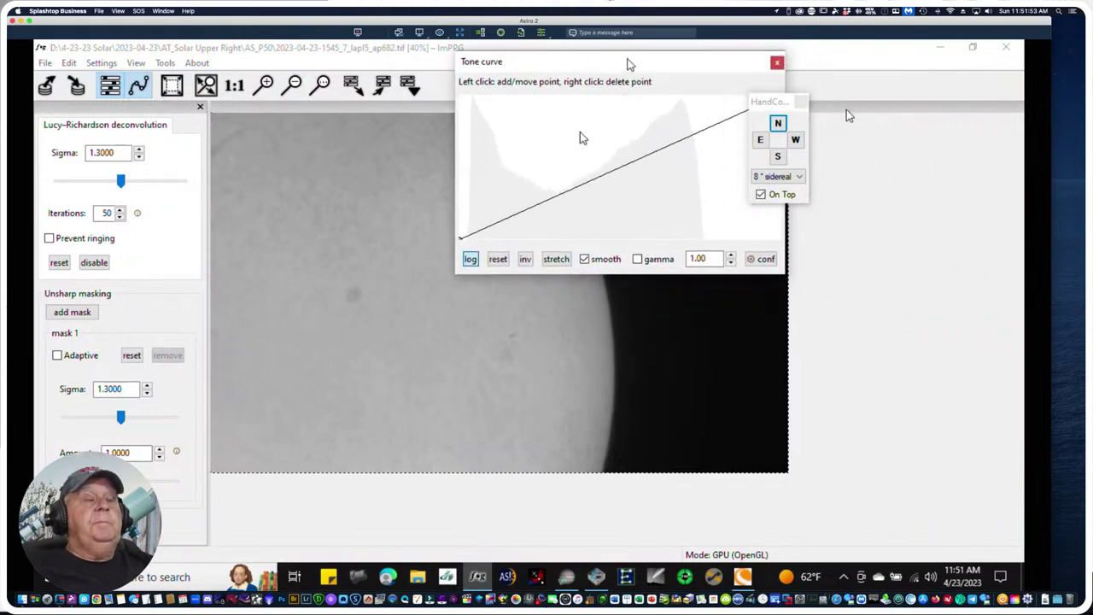
{"action": "left_click", "coordinate": [526, 212]}
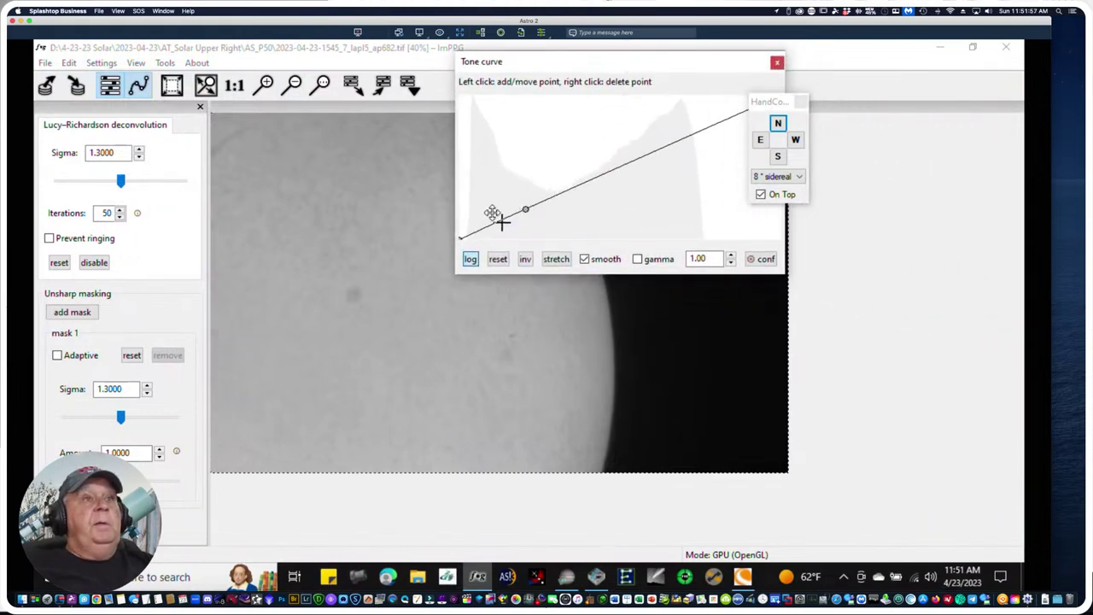
{"action": "left_click_drag", "start_coordinate": [496, 210], "coordinate": [459, 83]}
{"action": "left_click_drag", "start_coordinate": [593, 61], "coordinate": [731, 64]}
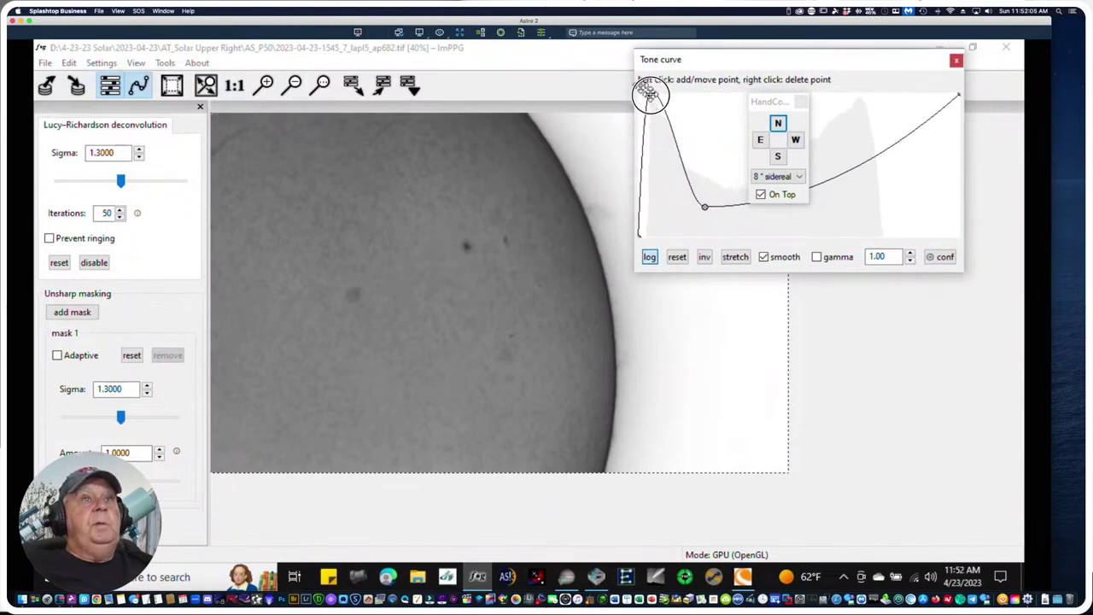
Lower the tone curve's shadow point and add two control points along its rising midtone and highlight section
{"action": "left_click_drag", "start_coordinate": [700, 202], "coordinate": [691, 215]}
{"action": "left_click_drag", "start_coordinate": [828, 181], "coordinate": [848, 159]}
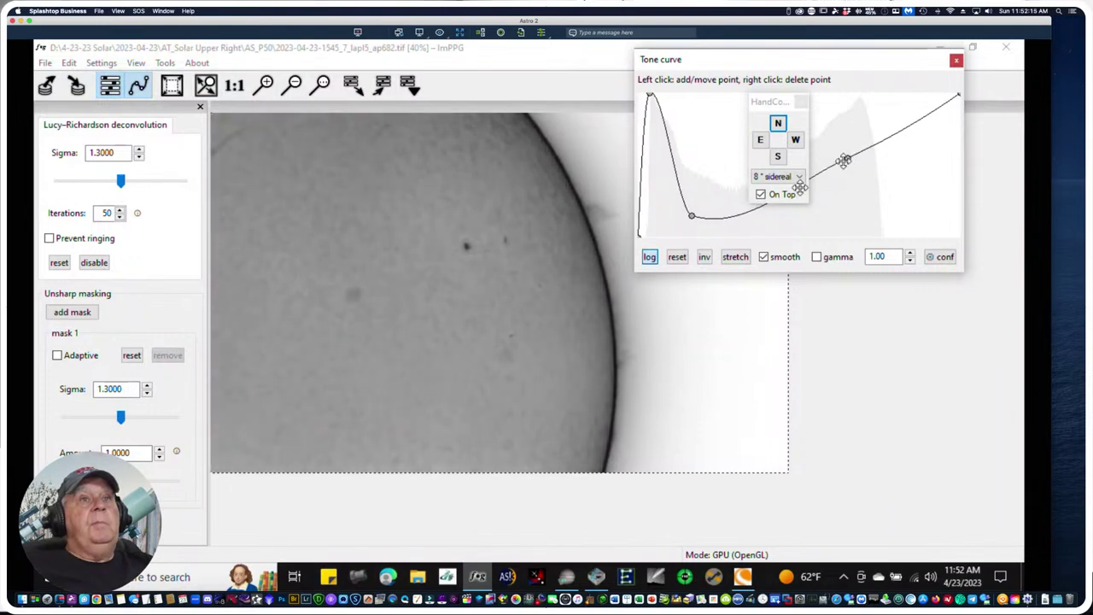
{"action": "left_click_drag", "start_coordinate": [748, 214], "coordinate": [757, 214]}
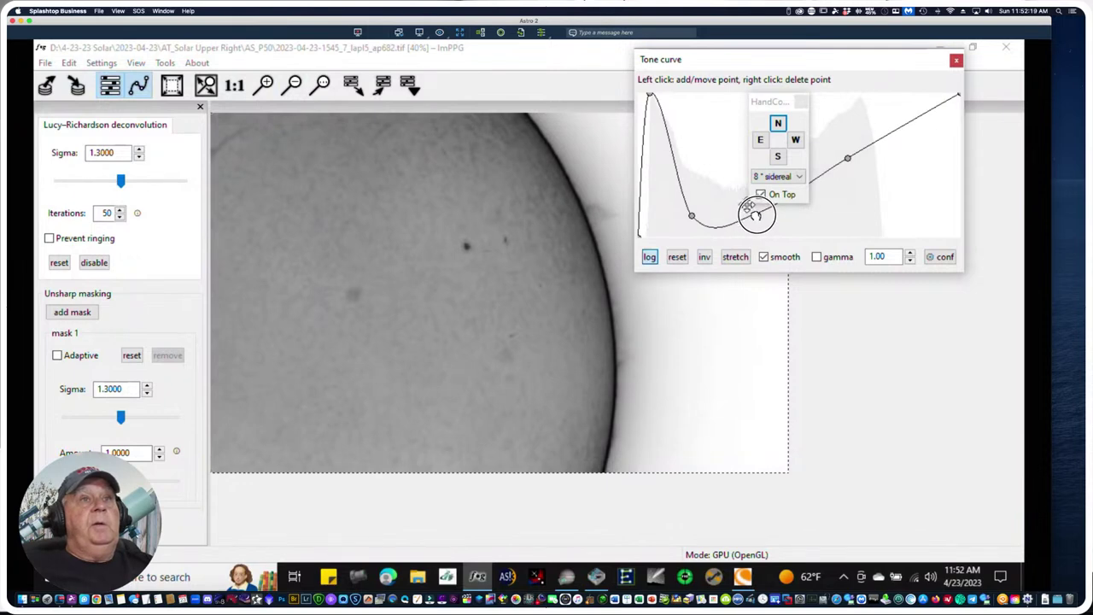
{"action": "left_click_drag", "start_coordinate": [692, 215], "coordinate": [692, 220]}
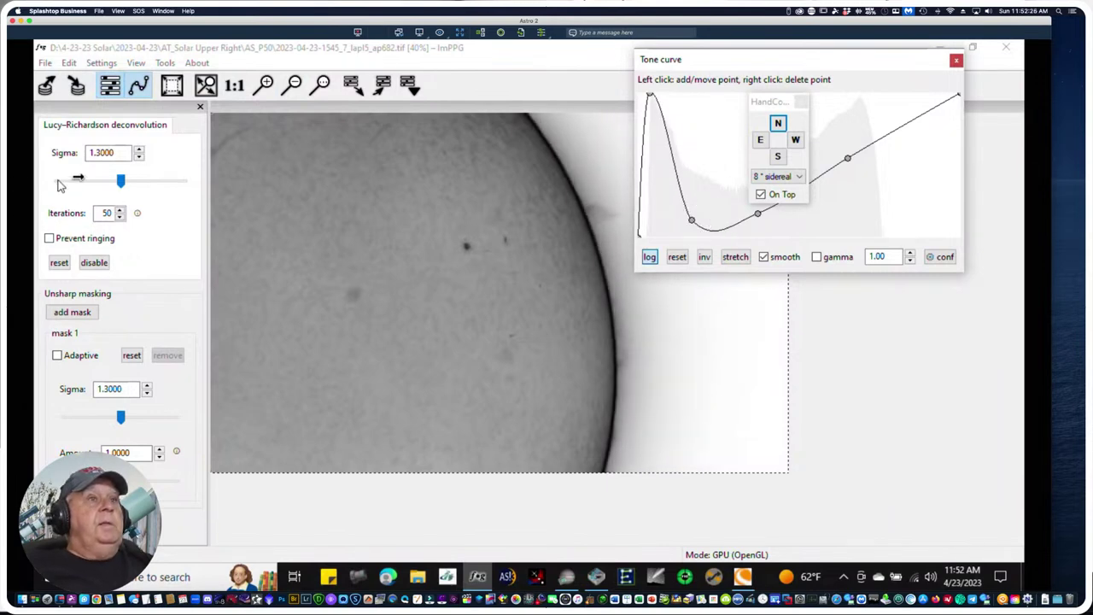
Set the Lucy–Richardson sigma to 2.3433, the mask 1 unsharp sigma to 1.6168 and its amount to 2.6075
{"action": "left_click_drag", "start_coordinate": [120, 182], "coordinate": [169, 186]}
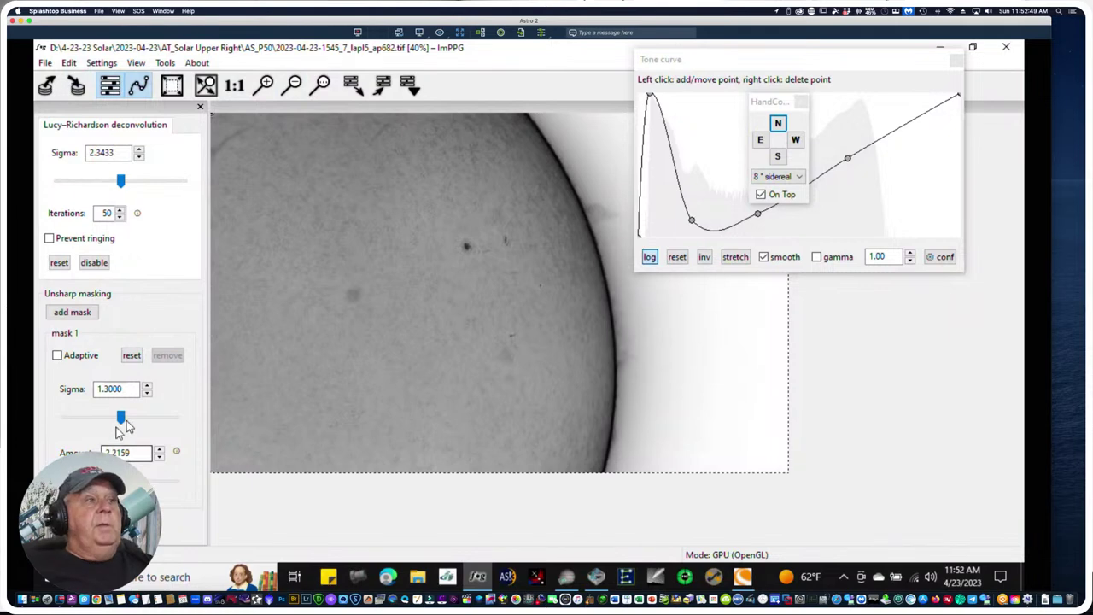
{"action": "left_click_drag", "start_coordinate": [122, 419], "coordinate": [139, 418]}
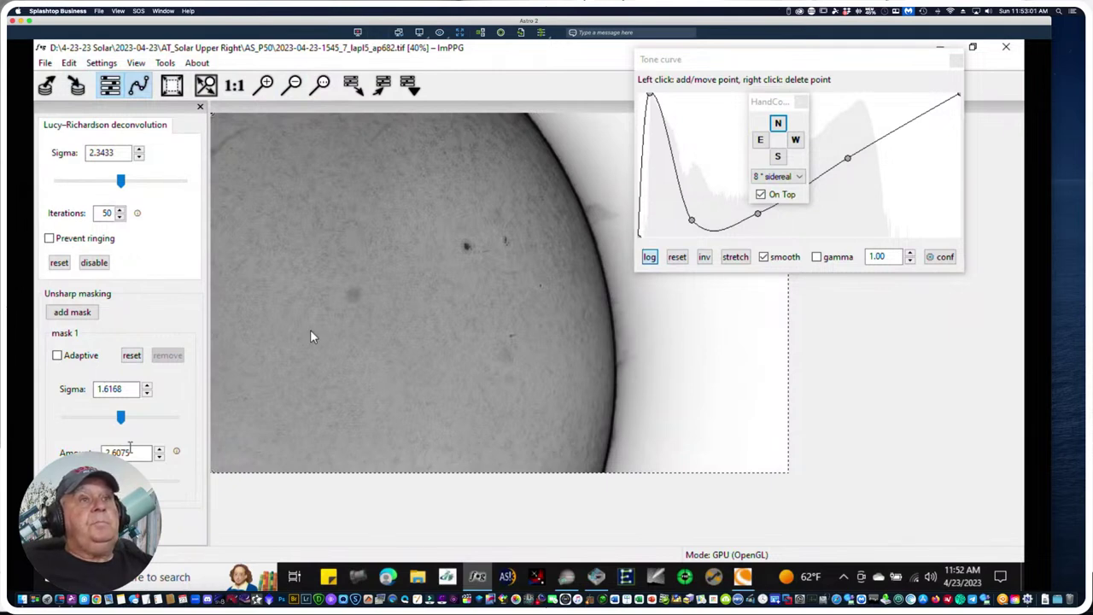
Move the Tone curve window farther from the solar limb and the HandControl window off the curve graph
{"action": "left_click_drag", "start_coordinate": [714, 64], "coordinate": [766, 60]}
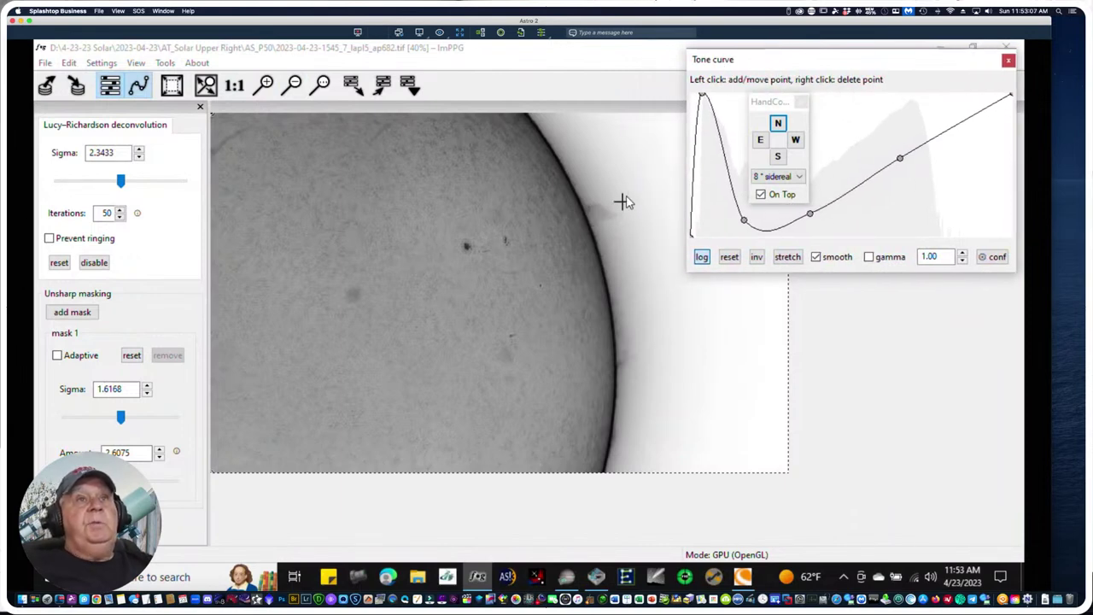
{"action": "left_click_drag", "start_coordinate": [760, 104], "coordinate": [282, 164]}
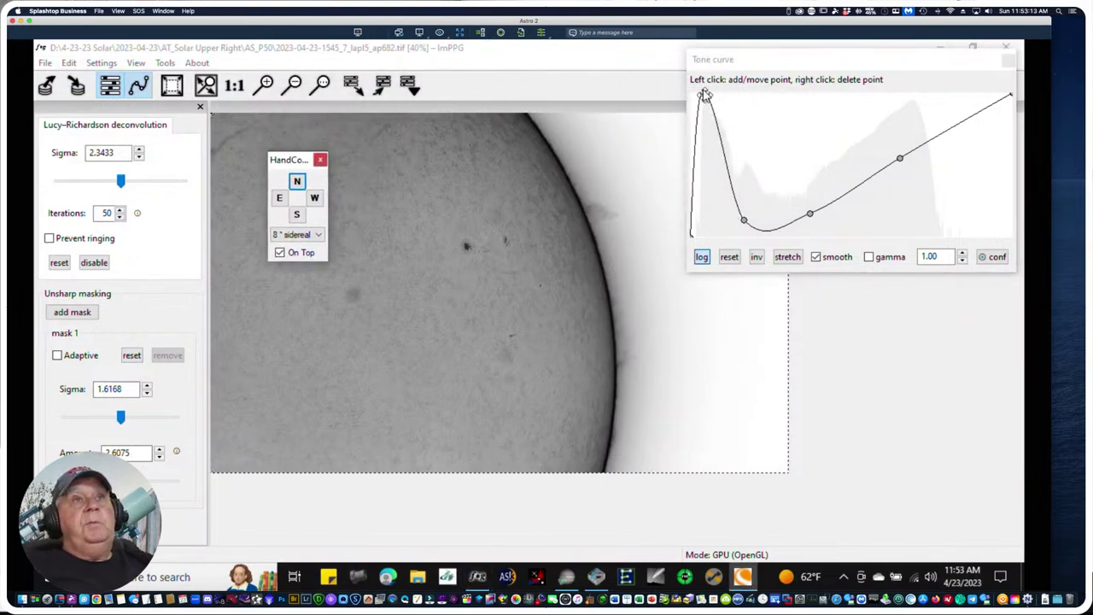
Fine-tune the tone curve by slightly lowering its peak and shadow point and shifting the two brighter points toward the highlights
{"action": "left_click_drag", "start_coordinate": [701, 96], "coordinate": [698, 101]}
{"action": "mouse_move", "coordinate": [743, 220]}
{"action": "left_mouse_down"}
{"action": "mouse_move", "coordinate": [726, 214]}
{"action": "mouse_move", "coordinate": [752, 202]}
{"action": "mouse_move", "coordinate": [748, 229]}
{"action": "left_mouse_up"}
{"action": "mouse_move", "coordinate": [810, 213]}
{"action": "left_mouse_down"}
{"action": "mouse_move", "coordinate": [796, 198]}
{"action": "mouse_move", "coordinate": [824, 212]}
{"action": "left_mouse_up"}
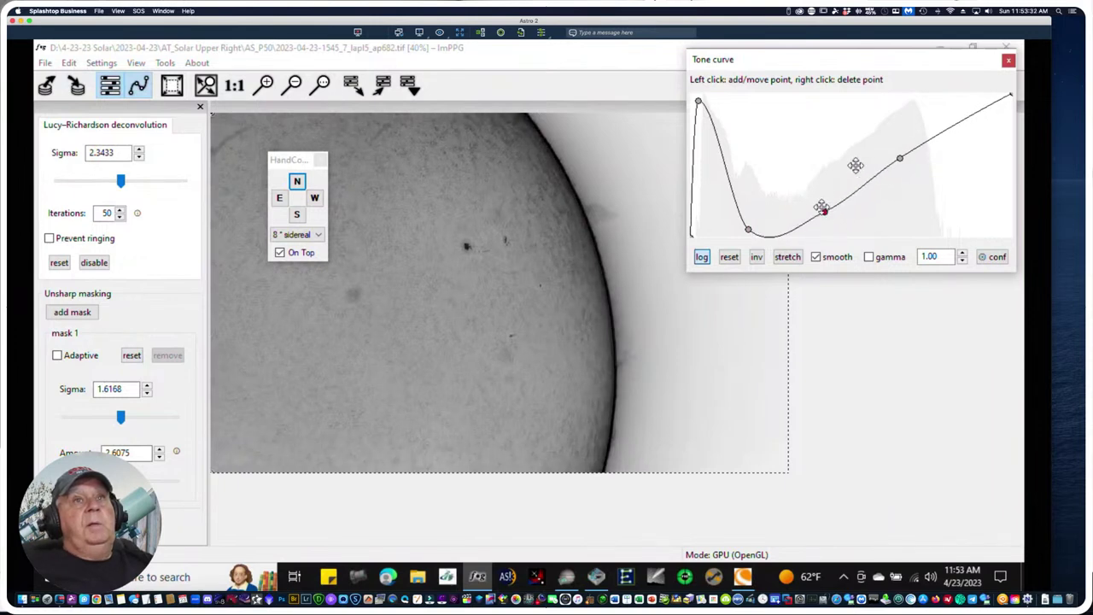
{"action": "left_click_drag", "start_coordinate": [899, 158], "coordinate": [909, 162]}
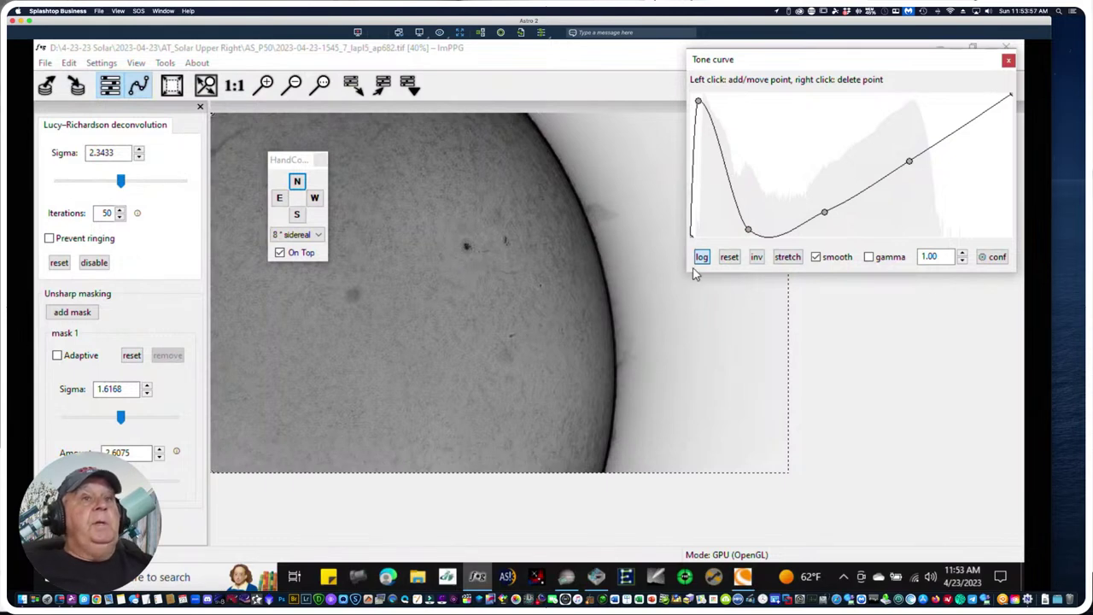
Reset the tone curve to a straight line, invert it and nudge its dark-end point slightly inward
{"action": "left_click", "coordinate": [727, 259]}
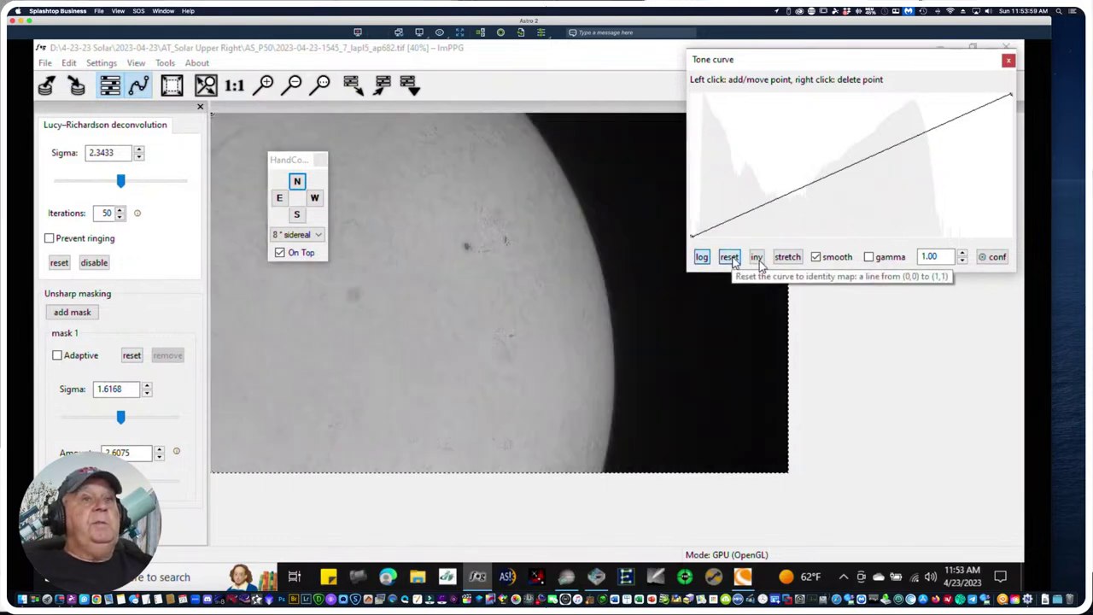
{"action": "left_click", "coordinate": [757, 260]}
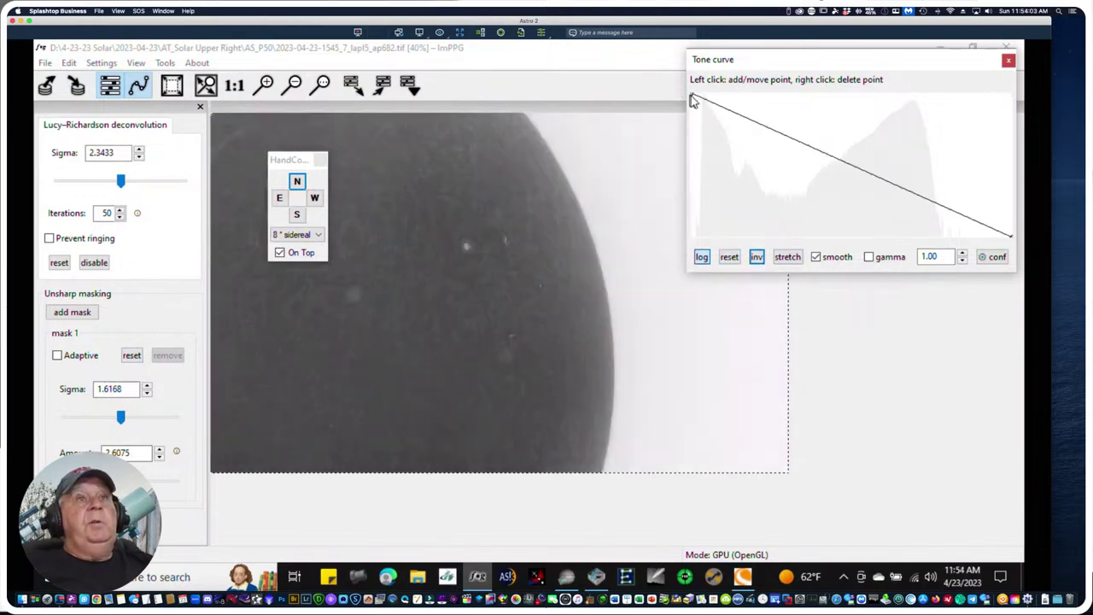
{"action": "mouse_move", "coordinate": [691, 96]}
{"action": "left_mouse_down"}
{"action": "mouse_move", "coordinate": [691, 114]}
{"action": "mouse_move", "coordinate": [695, 95]}
{"action": "left_mouse_up"}
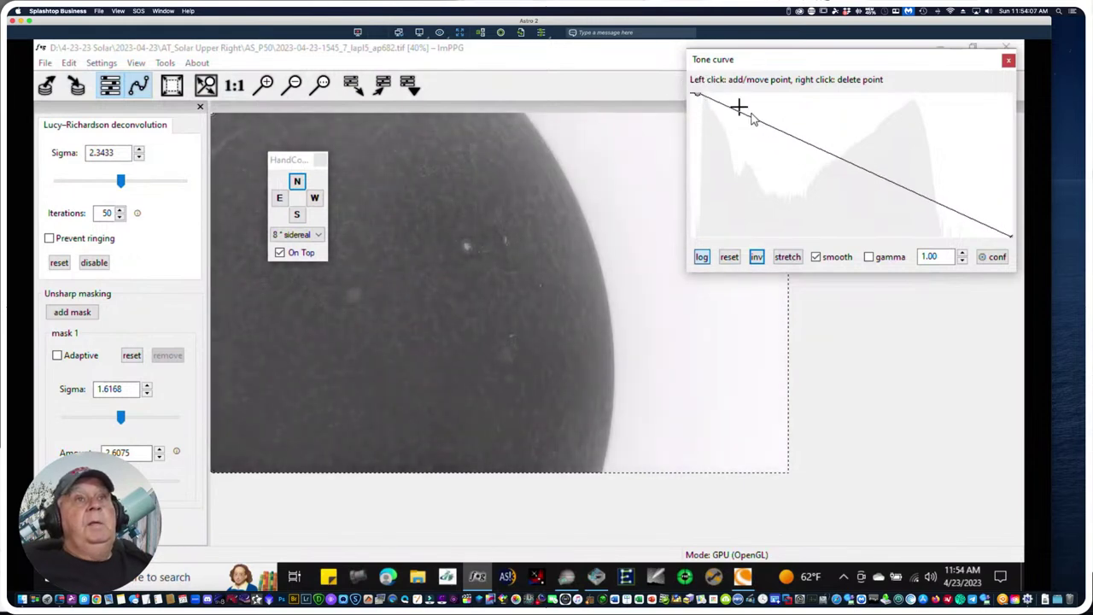
Reshape the inverted tone curve with a midtone dip, a raised highlight peak and the black endpoint at the histogram's bright edge
{"action": "left_click_drag", "start_coordinate": [763, 120], "coordinate": [754, 154]}
{"action": "left_click_drag", "start_coordinate": [781, 96], "coordinate": [795, 99]}
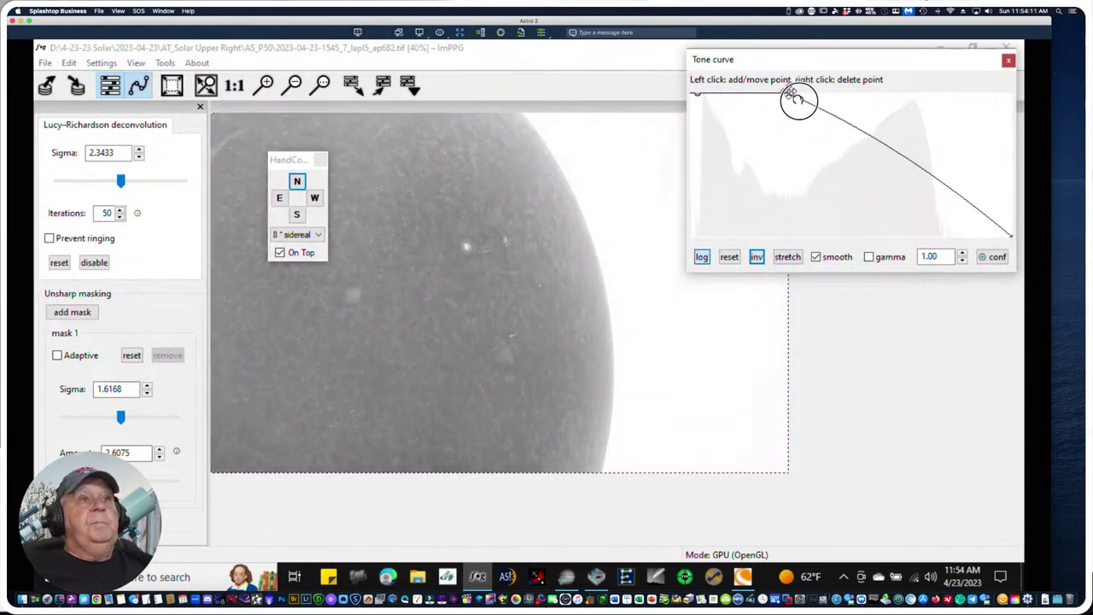
{"action": "left_click_drag", "start_coordinate": [890, 150], "coordinate": [914, 127]}
{"action": "left_click_drag", "start_coordinate": [795, 102], "coordinate": [846, 140]}
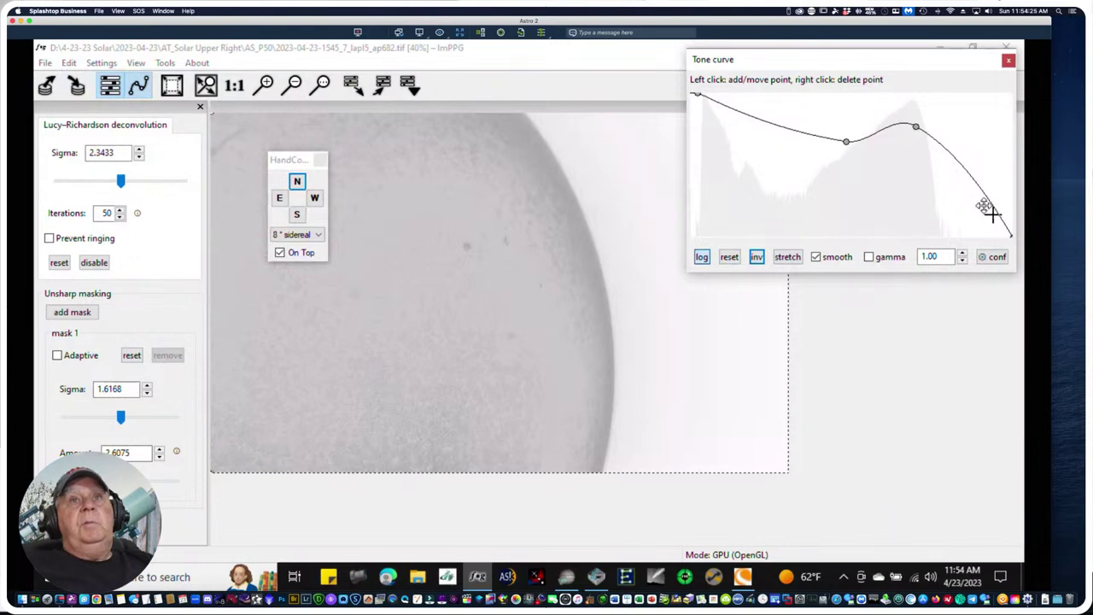
{"action": "left_click_drag", "start_coordinate": [1012, 236], "coordinate": [936, 237]}
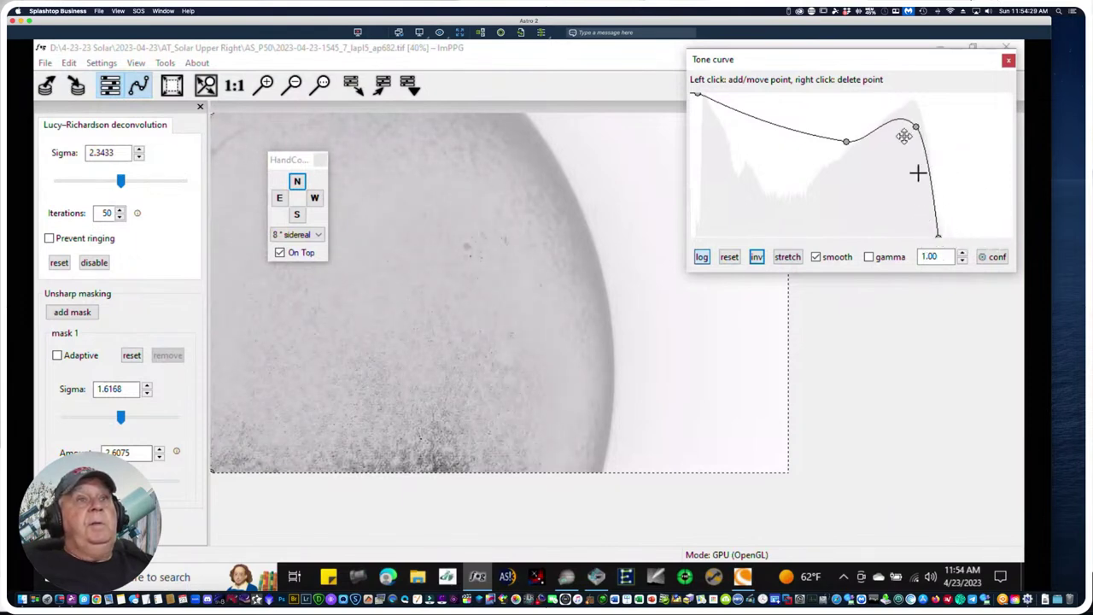
{"action": "left_click_drag", "start_coordinate": [912, 122], "coordinate": [918, 109]}
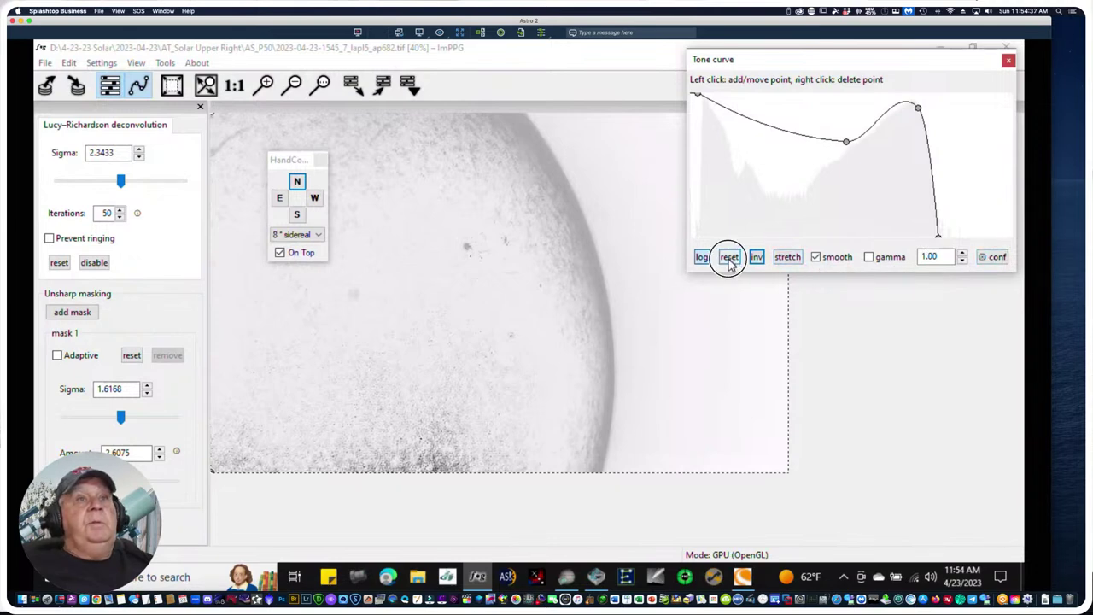
Reset the tone curve, add two points near its dark end with the darker one raised, and invert the curve
{"action": "left_click", "coordinate": [728, 258]}
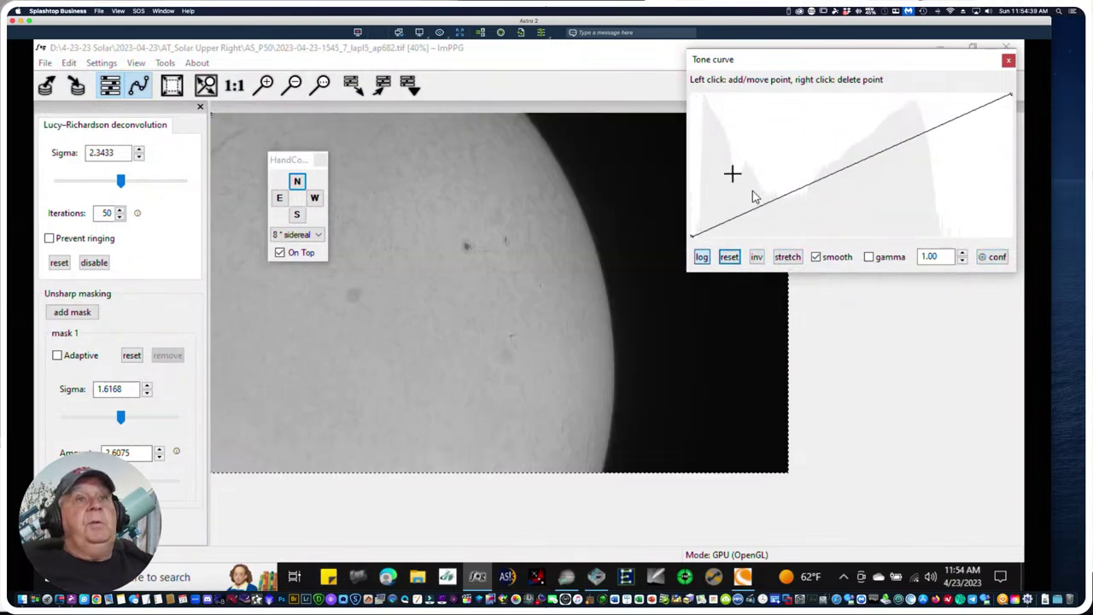
{"action": "left_click", "coordinate": [754, 205]}
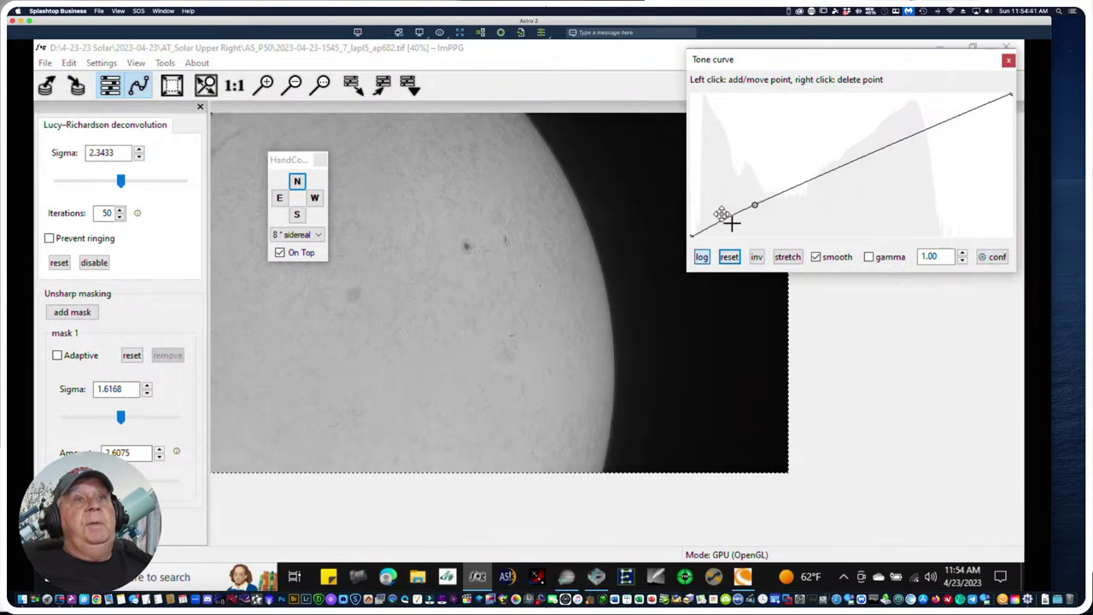
{"action": "left_click_drag", "start_coordinate": [730, 220], "coordinate": [725, 210]}
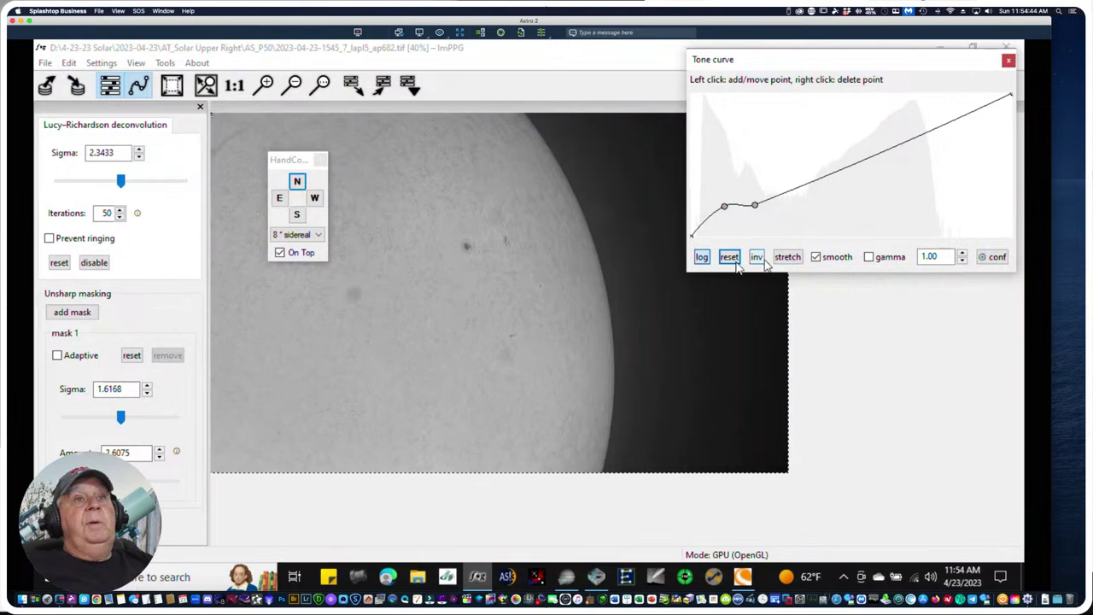
{"action": "left_click", "coordinate": [759, 258]}
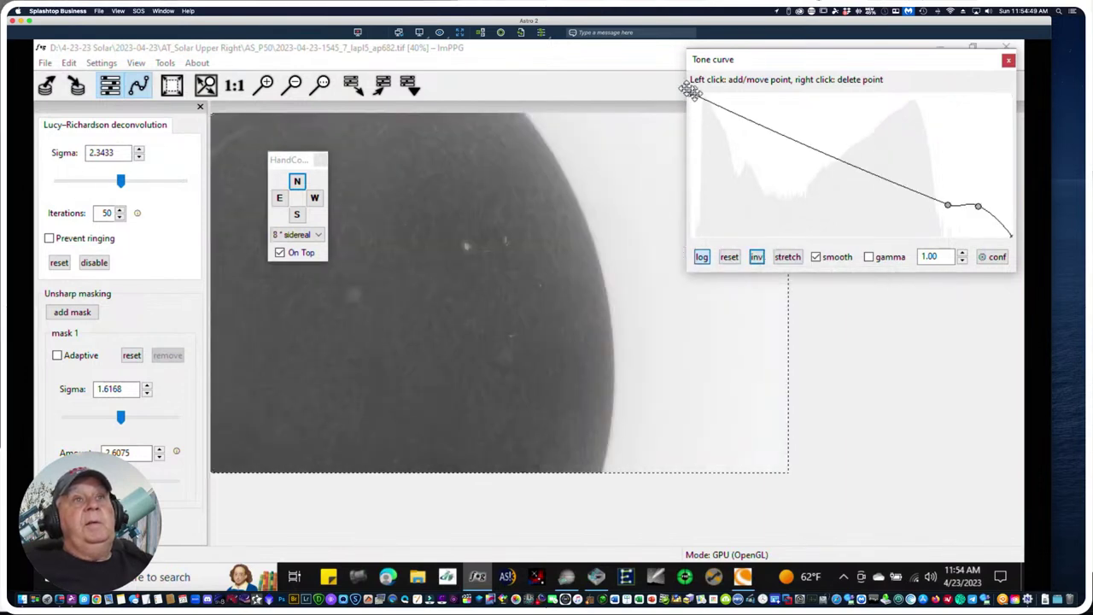
Reshape the inverted tone curve with a steep peak in the darkest tones, a low shadow point and raised midtone and highlight points
{"action": "left_click_drag", "start_coordinate": [693, 95], "coordinate": [700, 232]}
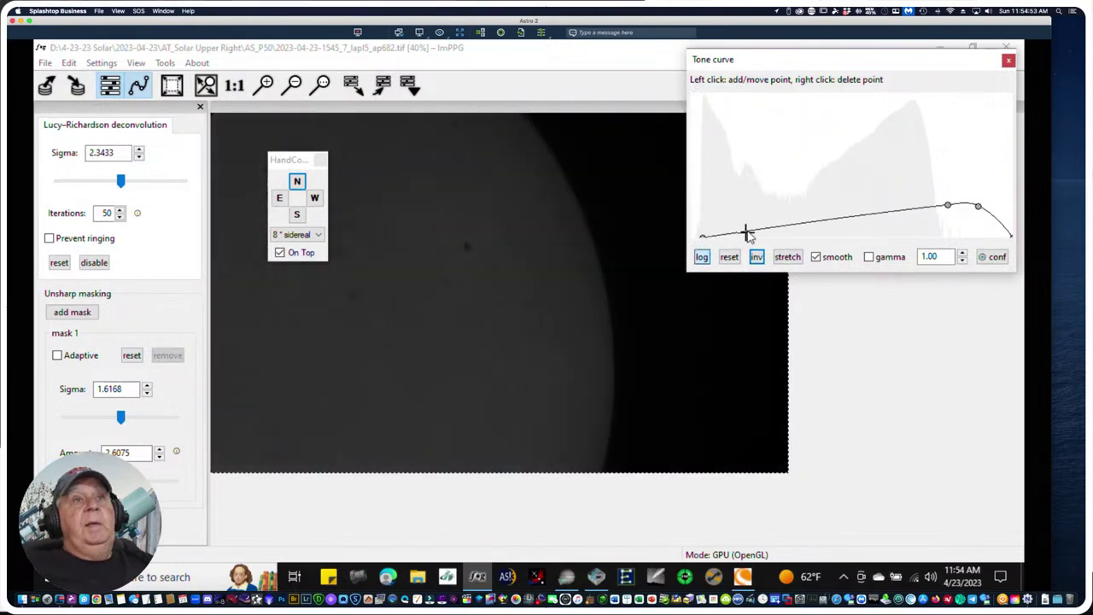
{"action": "left_click", "coordinate": [745, 228]}
{"action": "left_click_drag", "start_coordinate": [728, 229], "coordinate": [701, 94]}
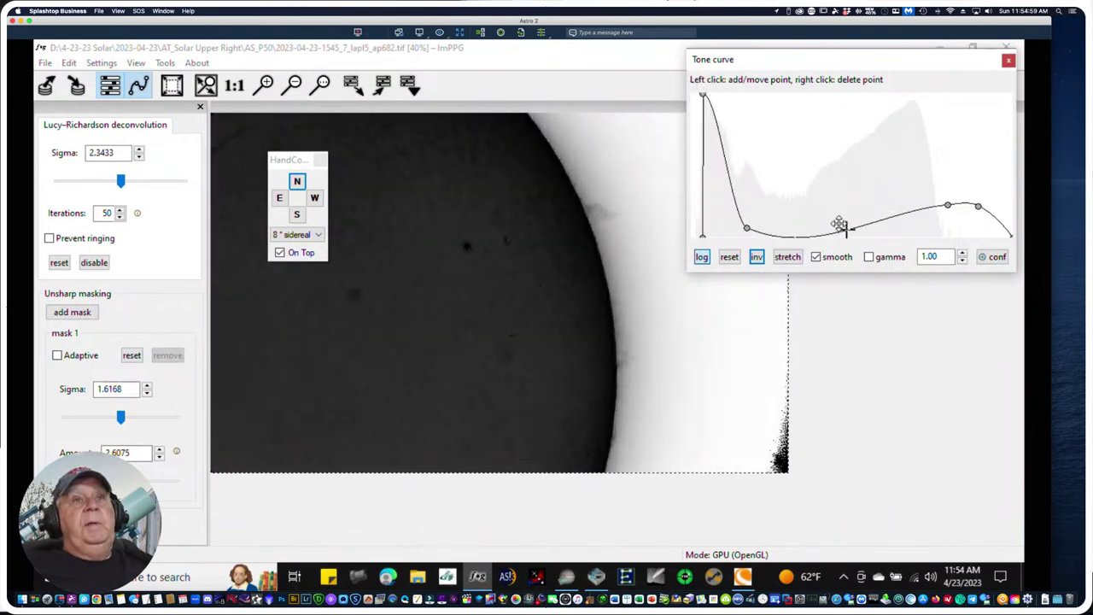
{"action": "left_click_drag", "start_coordinate": [848, 229], "coordinate": [848, 162]}
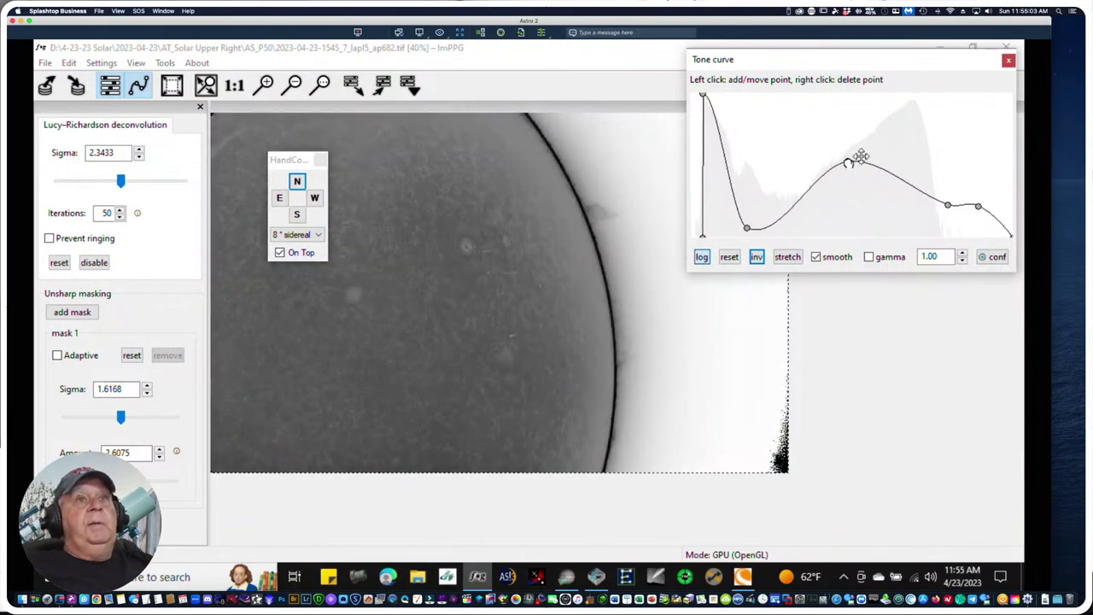
{"action": "left_click_drag", "start_coordinate": [942, 201], "coordinate": [929, 152]}
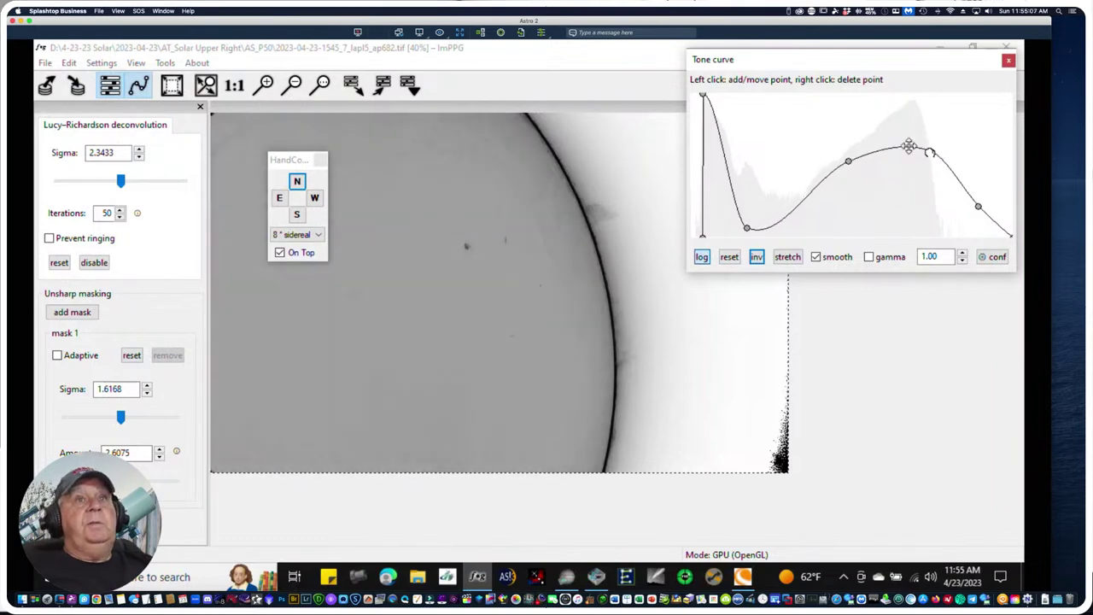
Lower the inverted tone curve's midtone point, raise its shadow point slightly and pull the dark-end peak down and inward
{"action": "left_click_drag", "start_coordinate": [848, 160], "coordinate": [865, 177]}
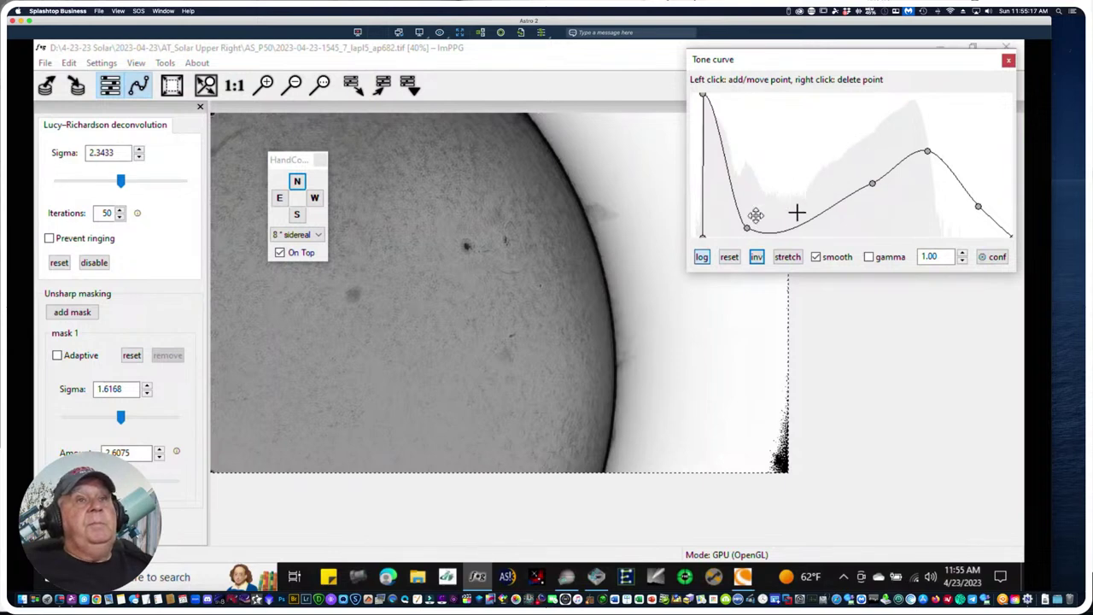
{"action": "mouse_move", "coordinate": [745, 225]}
{"action": "left_mouse_down"}
{"action": "mouse_move", "coordinate": [760, 225]}
{"action": "mouse_move", "coordinate": [724, 220]}
{"action": "mouse_move", "coordinate": [749, 223]}
{"action": "mouse_move", "coordinate": [736, 216]}
{"action": "left_mouse_up"}
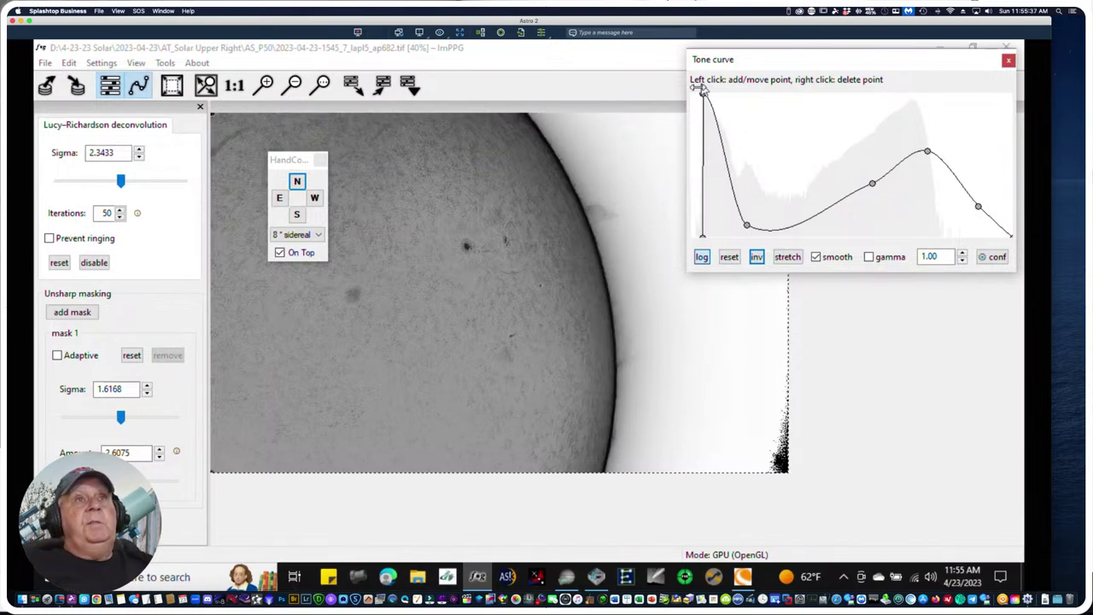
{"action": "mouse_move", "coordinate": [702, 92]}
{"action": "left_mouse_down"}
{"action": "mouse_move", "coordinate": [716, 99]}
{"action": "mouse_move", "coordinate": [704, 95]}
{"action": "mouse_move", "coordinate": [709, 109]}
{"action": "left_mouse_up"}
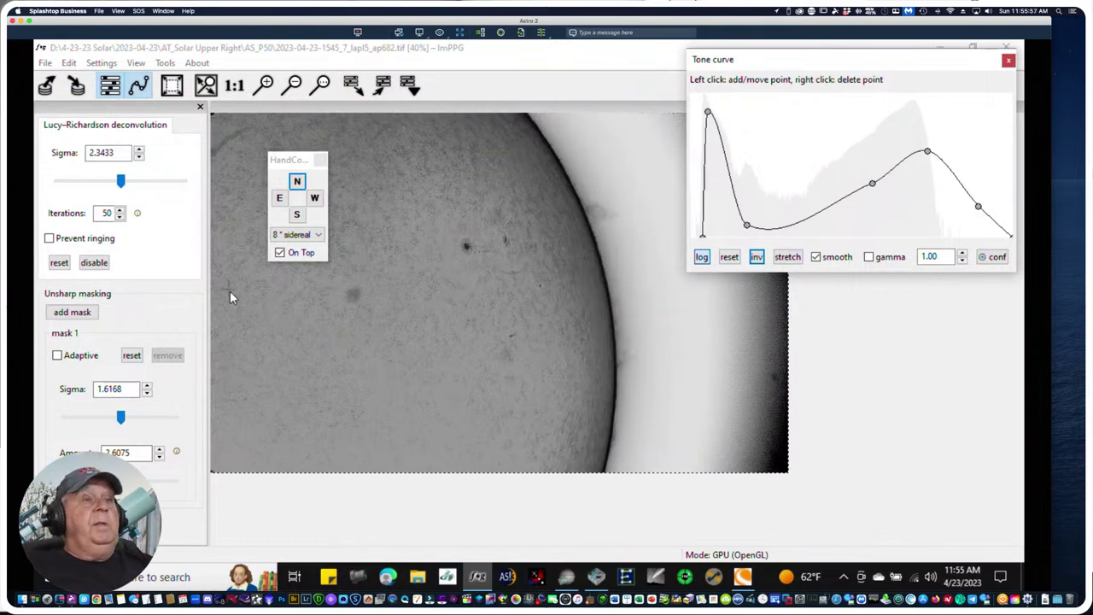
Reset the tone curve to a straight line, then switch to SharpCap and darken the live view with the display histogram stretch
{"action": "left_click", "coordinate": [729, 257]}
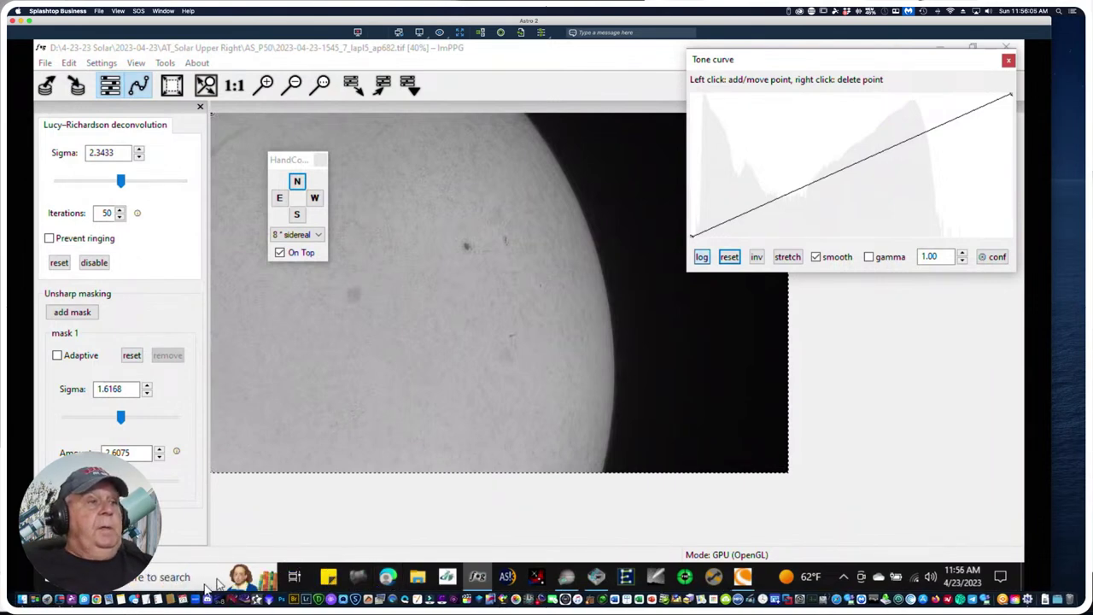
{"action": "left_click", "coordinate": [1007, 52]}
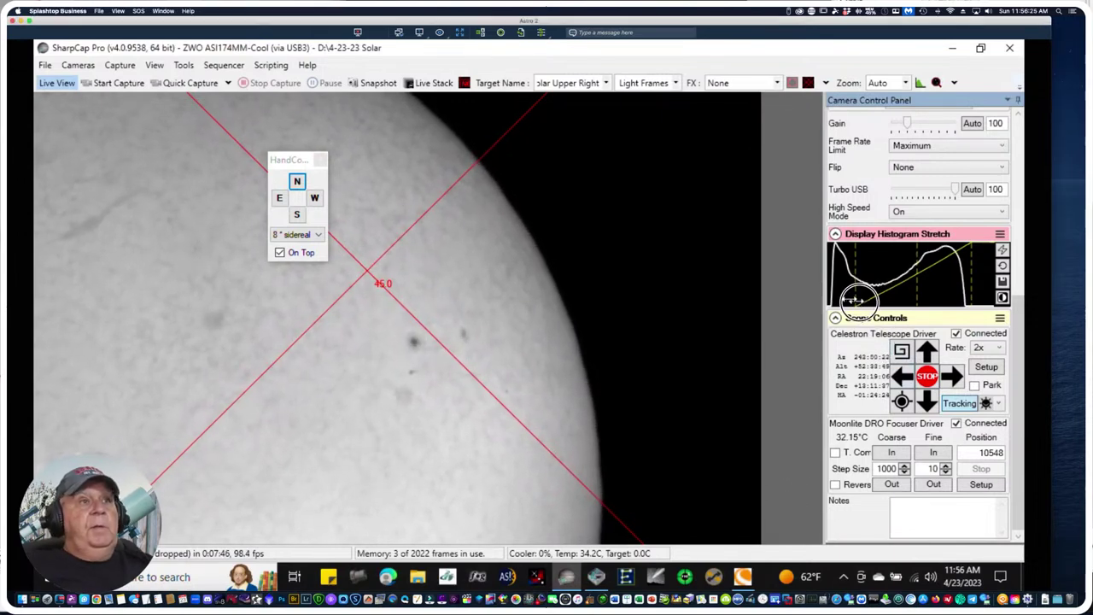
{"action": "mouse_move", "coordinate": [863, 306]}
{"action": "left_mouse_down"}
{"action": "mouse_move", "coordinate": [940, 294]}
{"action": "mouse_move", "coordinate": [939, 306]}
{"action": "left_mouse_up"}
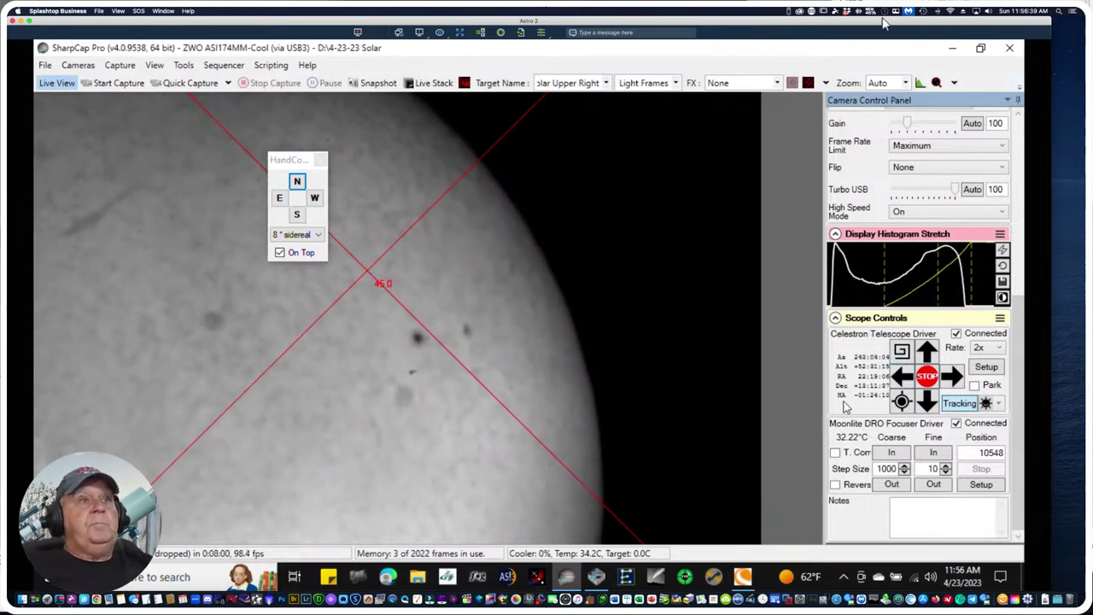
Inspect the sunspots in the live view at 100% zoom, then set the zoom back to Auto
{"action": "left_click", "coordinate": [906, 83]}
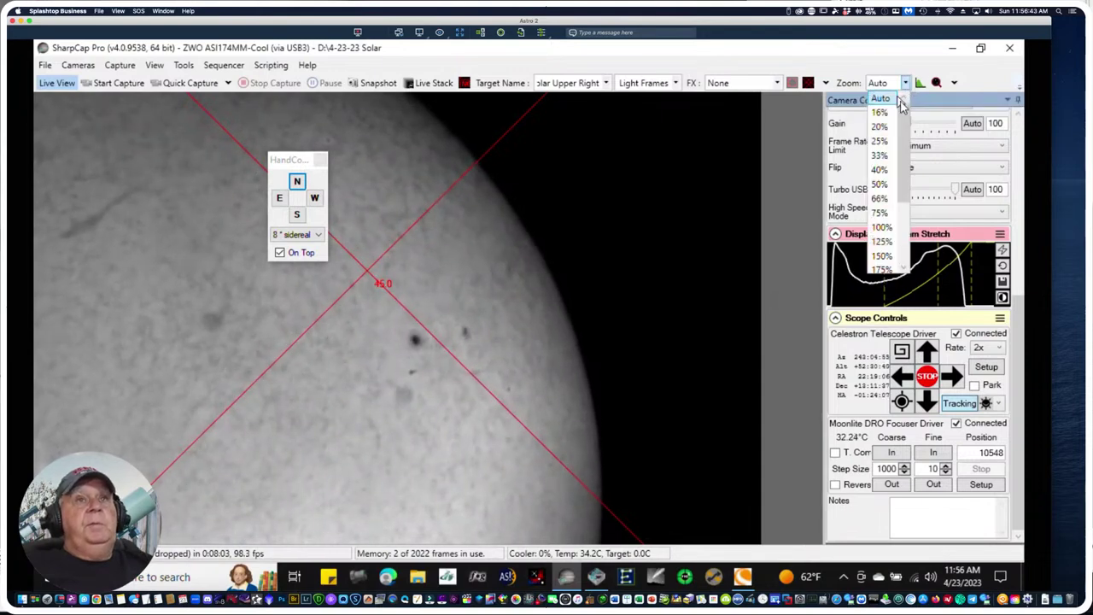
{"action": "left_click", "coordinate": [881, 226]}
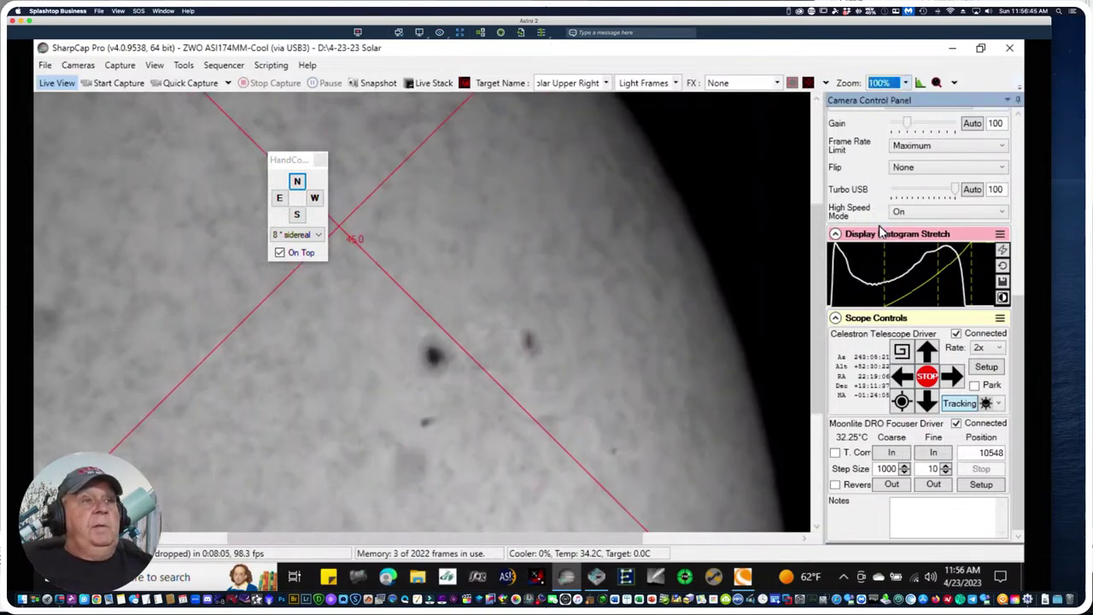
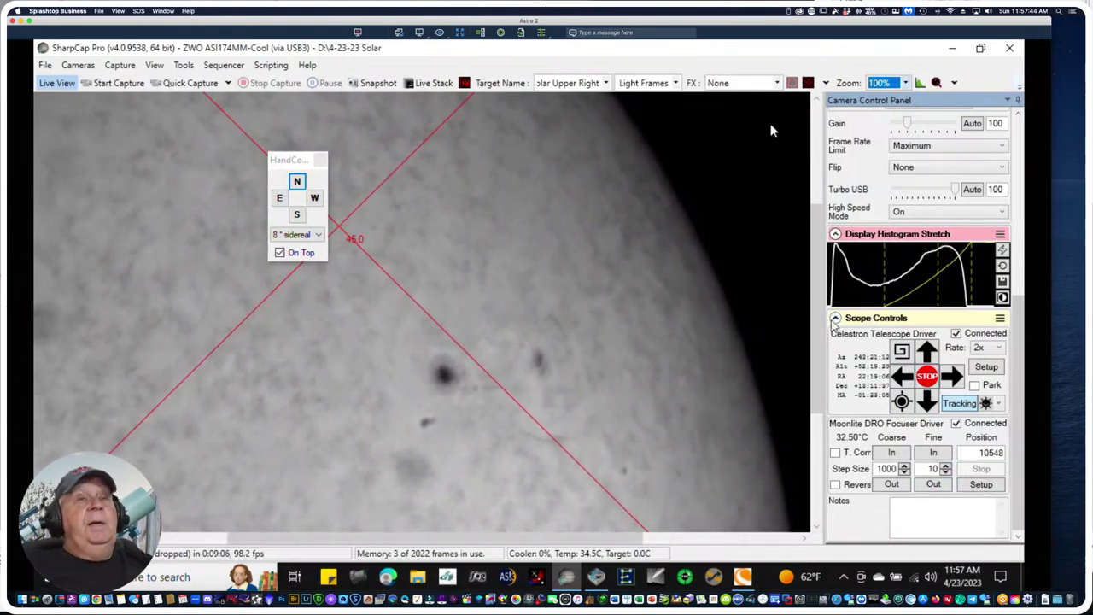
{"action": "left_click", "coordinate": [906, 83]}
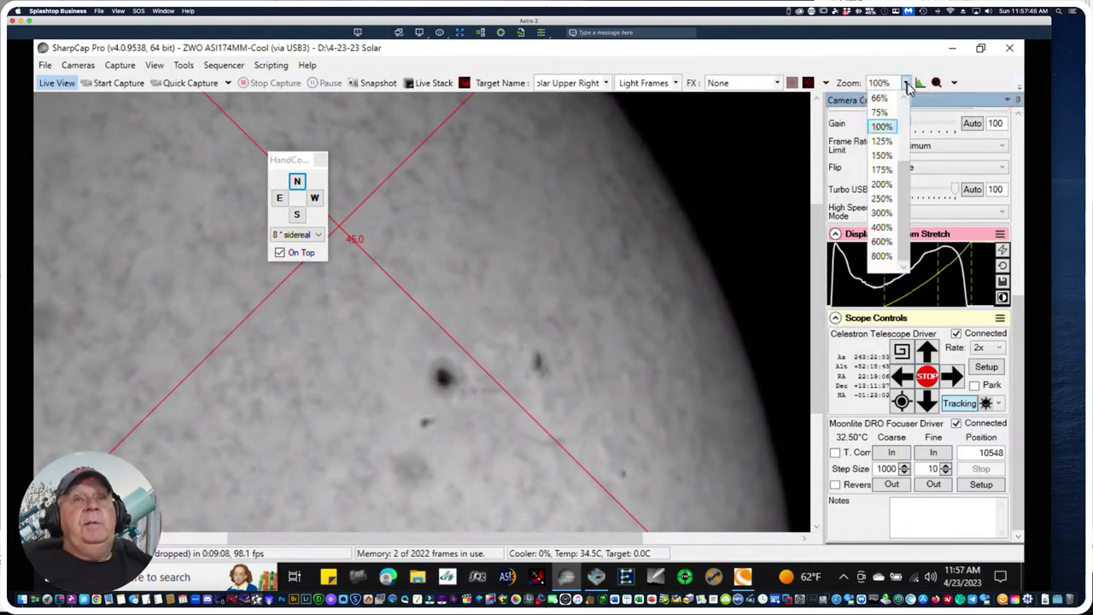
{"action": "scroll", "coordinate": [903, 137], "scroll_direction": "up", "scroll_amount": 3}
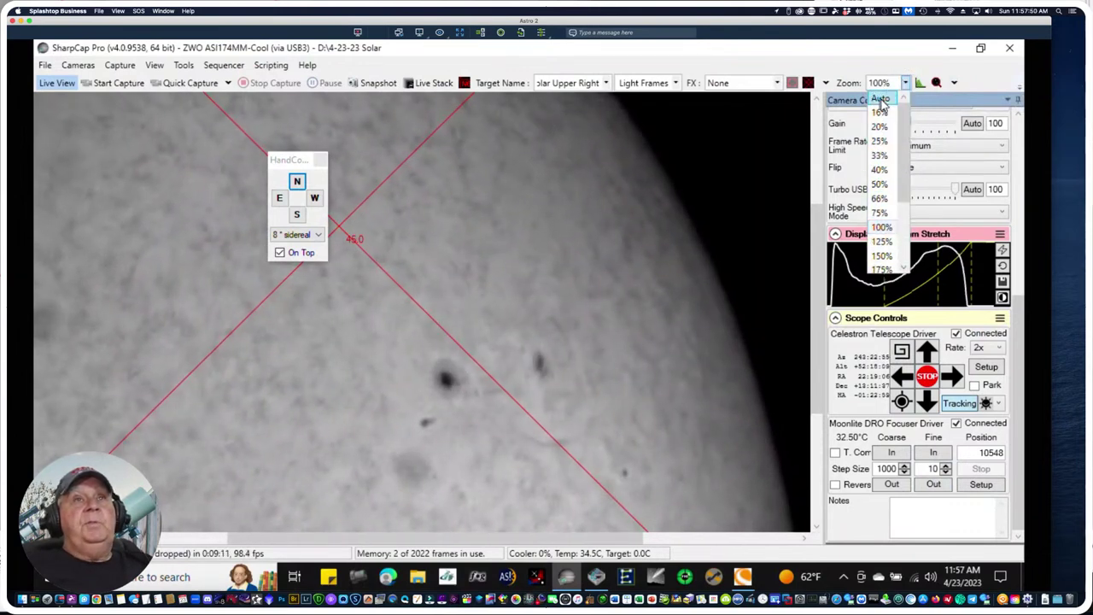
{"action": "left_click", "coordinate": [882, 99]}
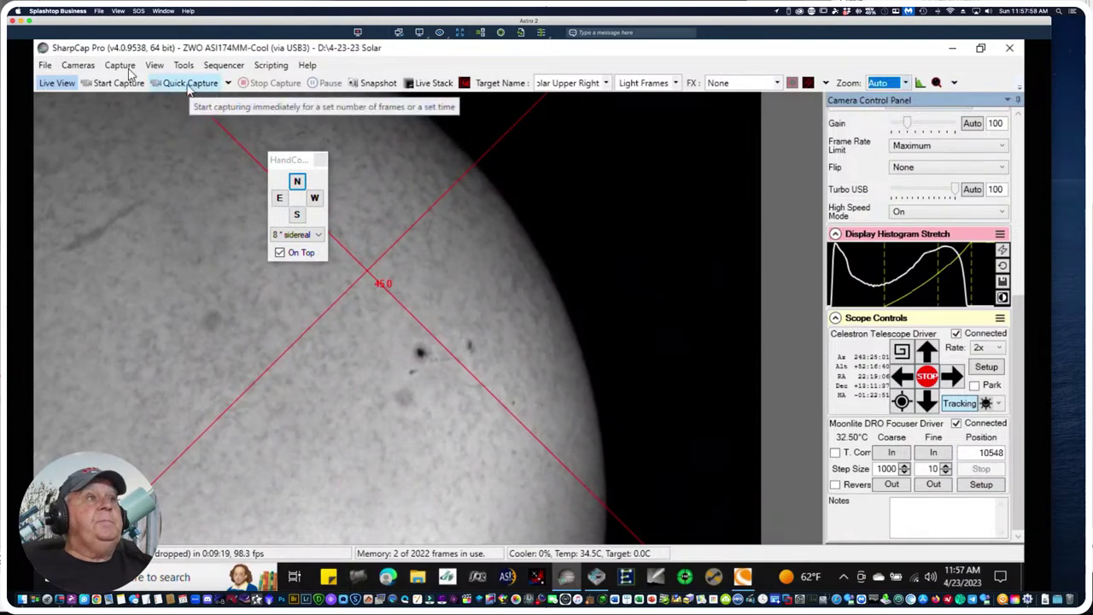
Record two quick captures of 1000 frames each of the Sun's upper right region
{"action": "left_click", "coordinate": [155, 66]}
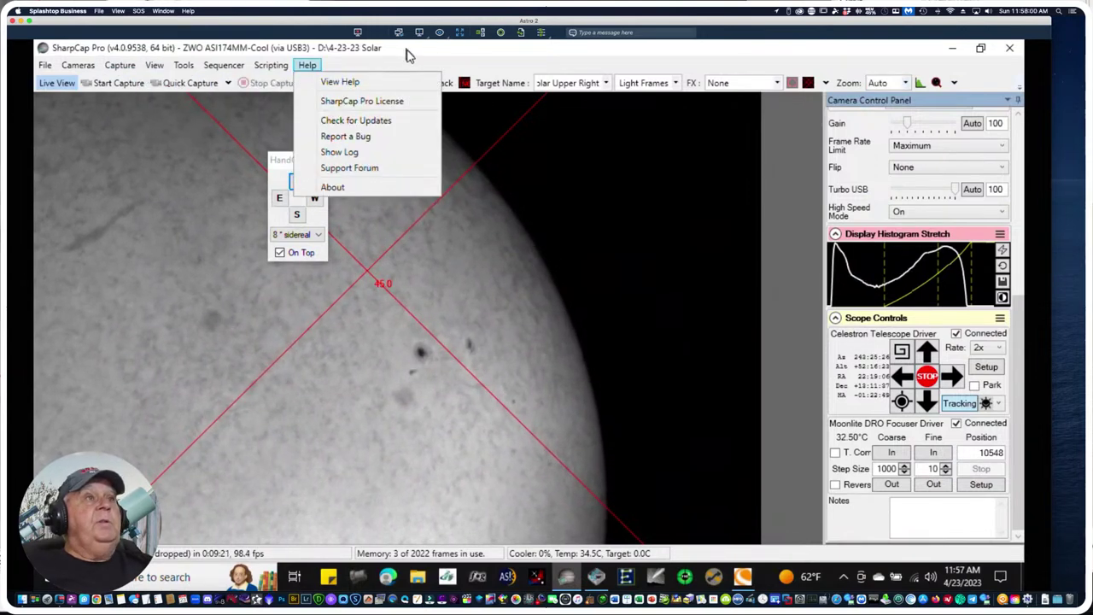
{"action": "left_click", "coordinate": [306, 66]}
{"action": "left_click", "coordinate": [186, 86]}
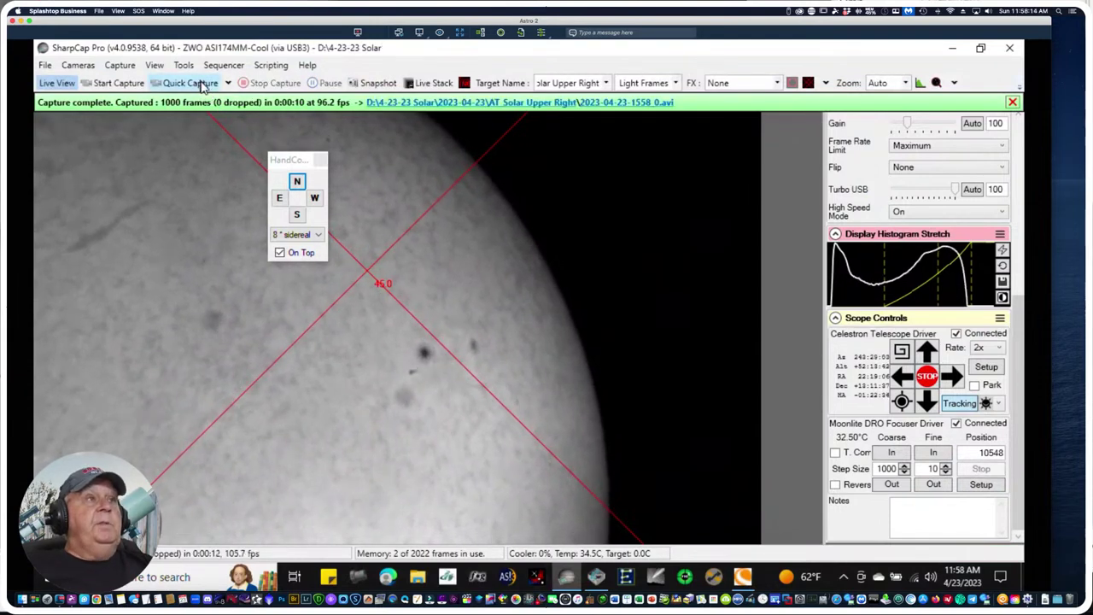
{"action": "left_click", "coordinate": [198, 83]}
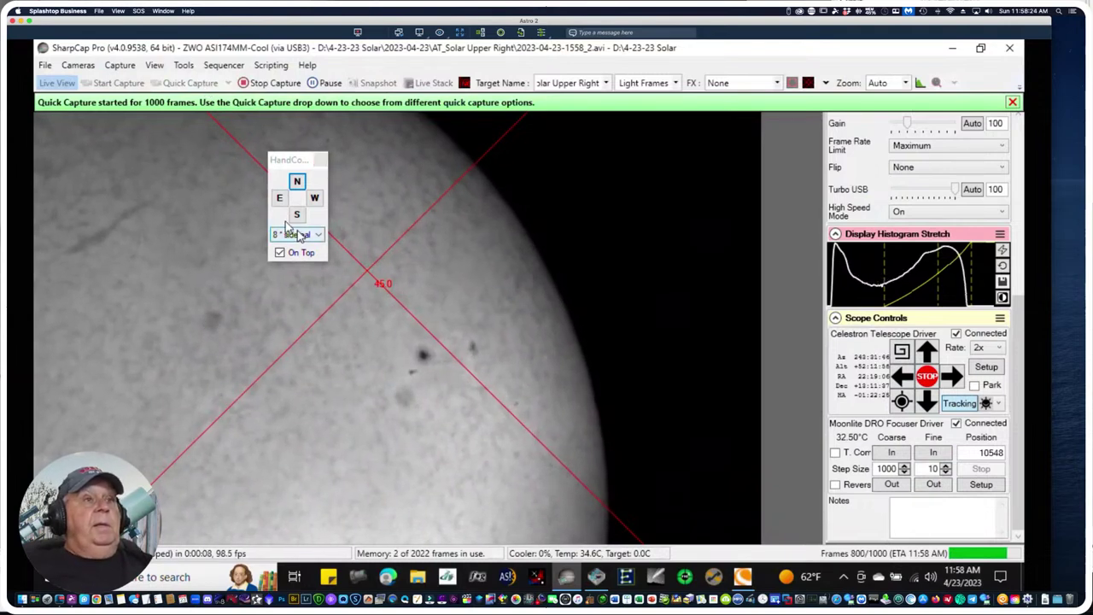
Slew the telescope north and slightly back south with the hand controller to frame the Sun's center right limb
{"action": "left_click", "coordinate": [298, 183]}
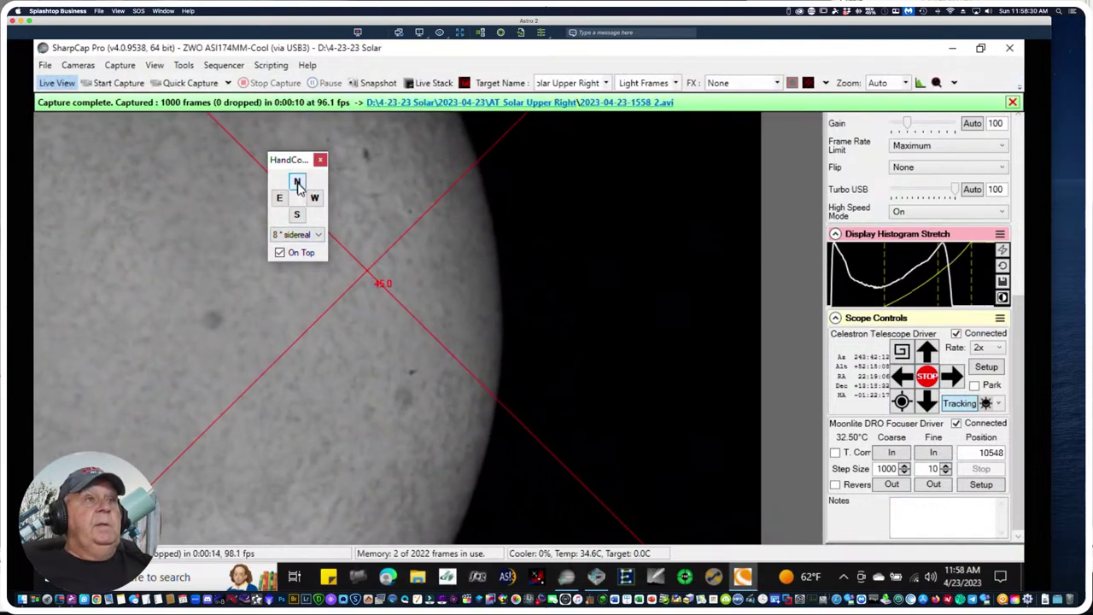
{"action": "left_click", "coordinate": [297, 183]}
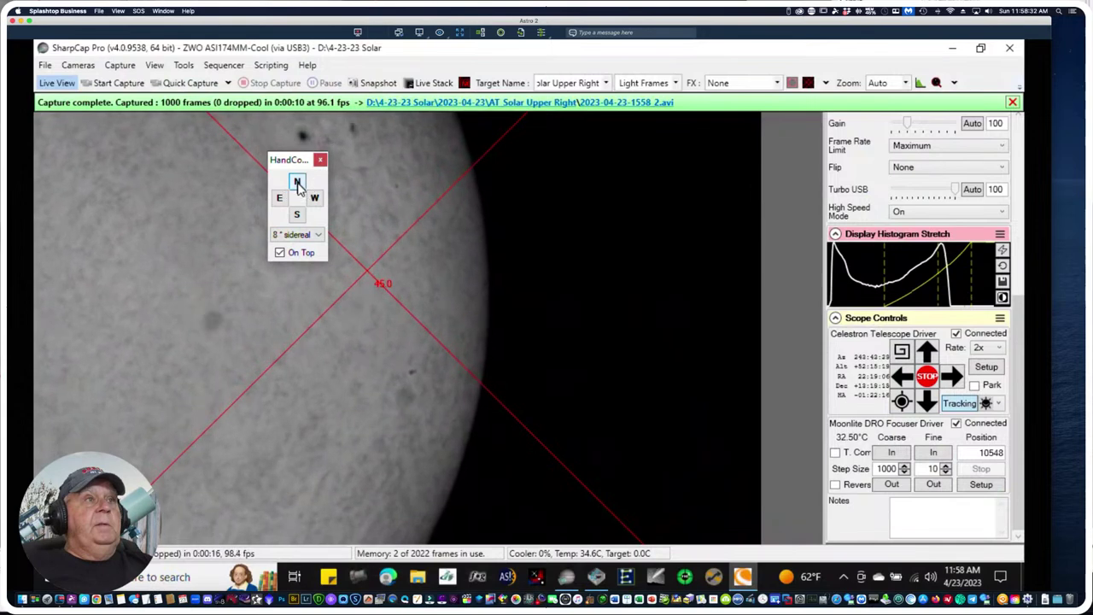
{"action": "left_click", "coordinate": [297, 214]}
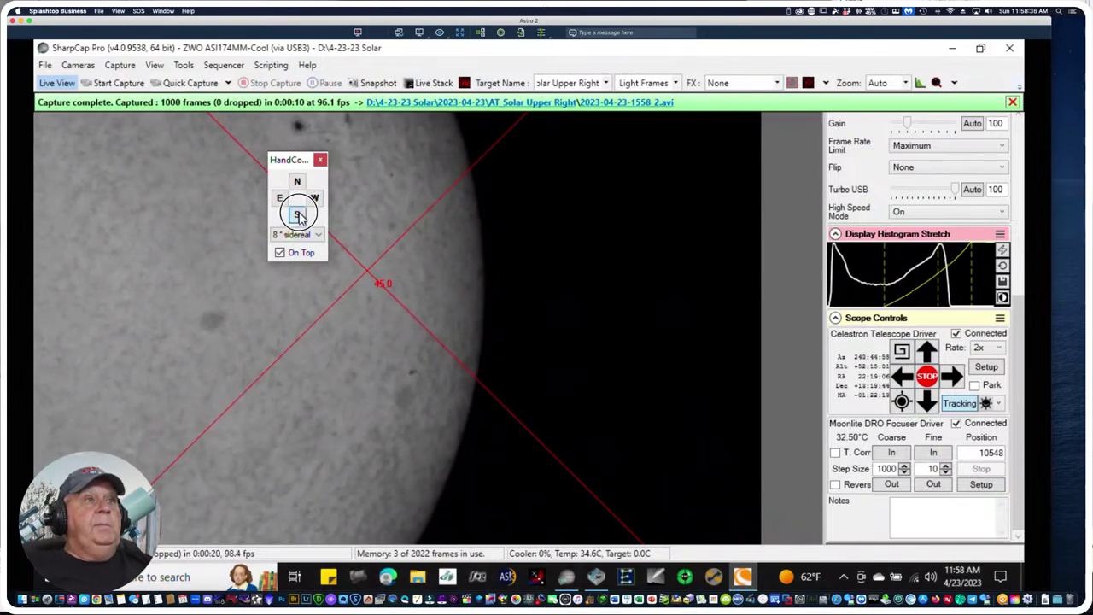
{"action": "left_click", "coordinate": [297, 214]}
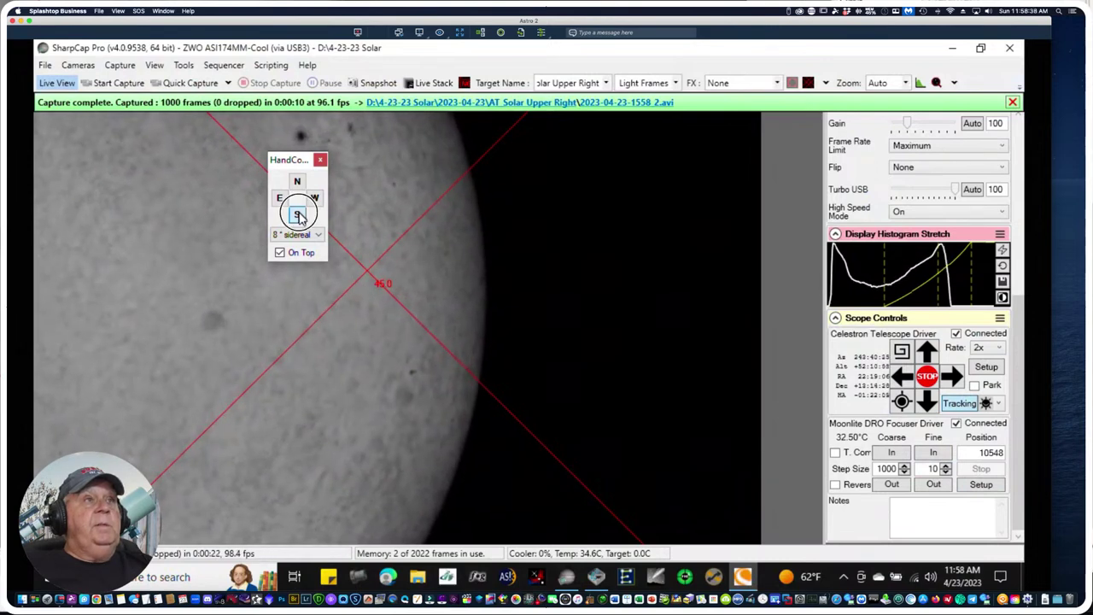
{"action": "left_click", "coordinate": [297, 214]}
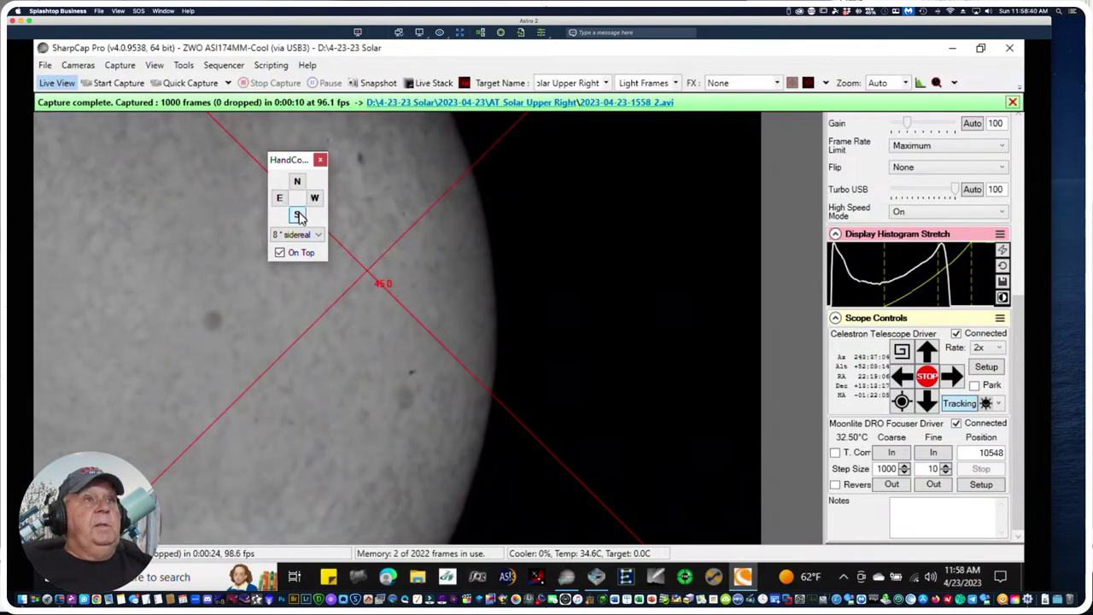
Set the capture target name to "AT_Solar Center Right"
{"action": "left_click", "coordinate": [590, 82]}
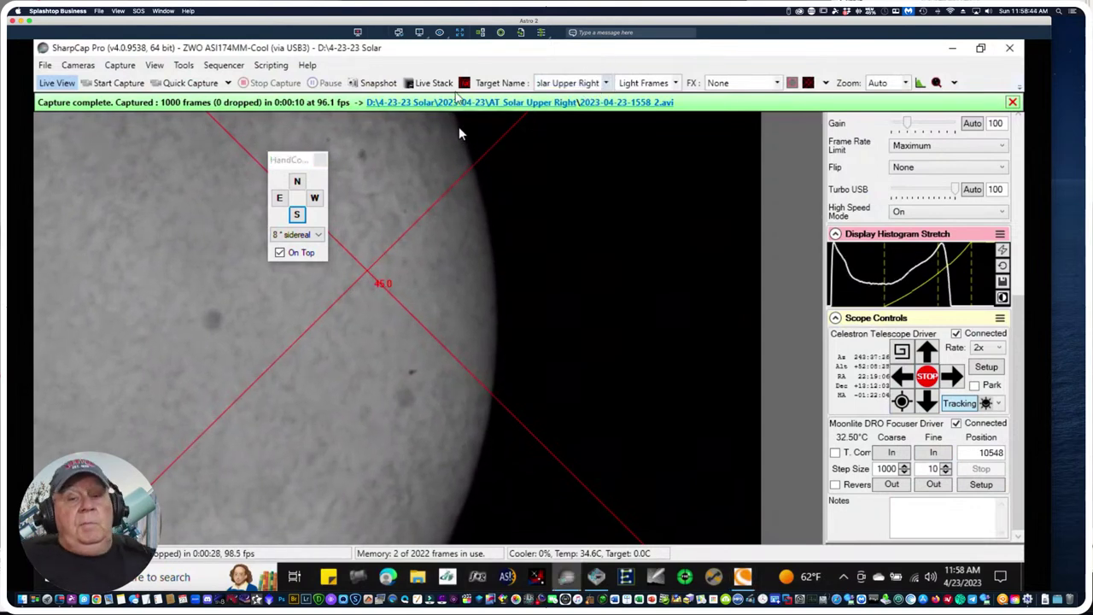
{"action": "key", "text": "Down"}
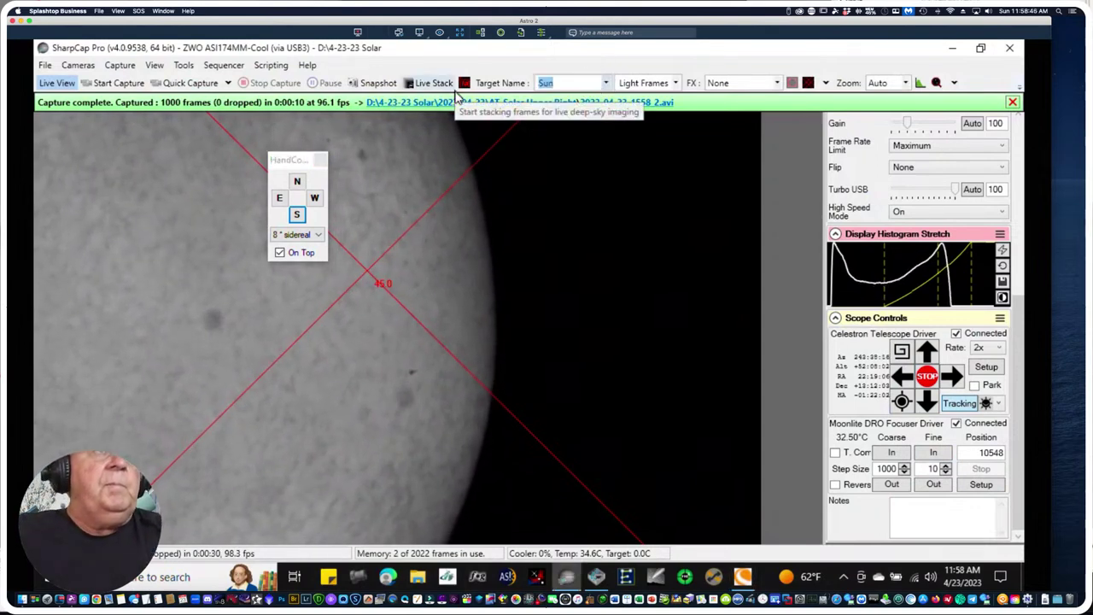
{"action": "key", "text": "BackSpace"}
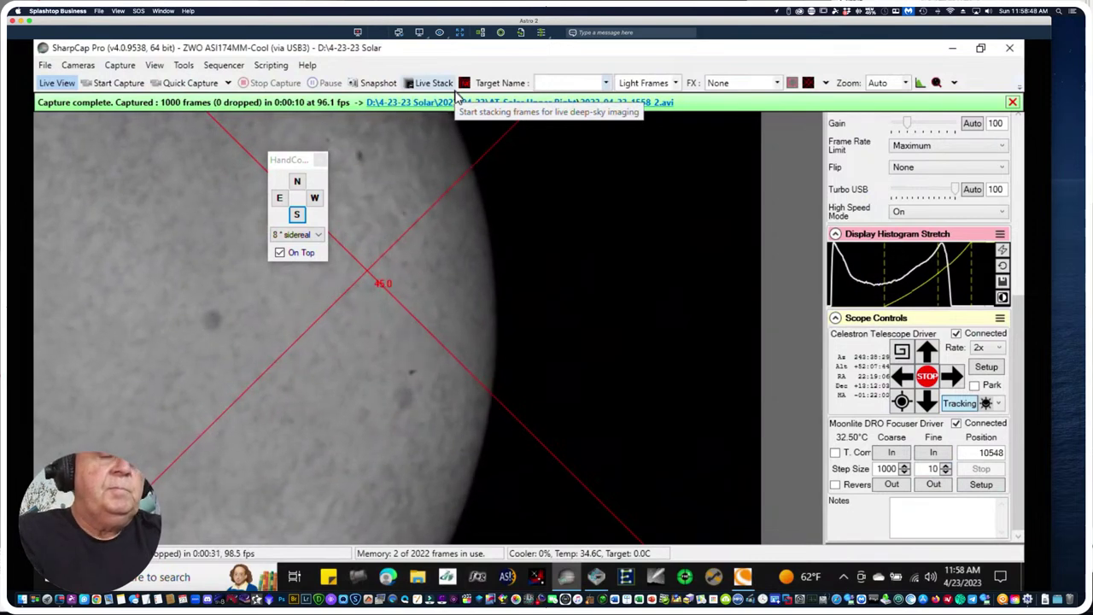
{"action": "type", "text": "AT"}
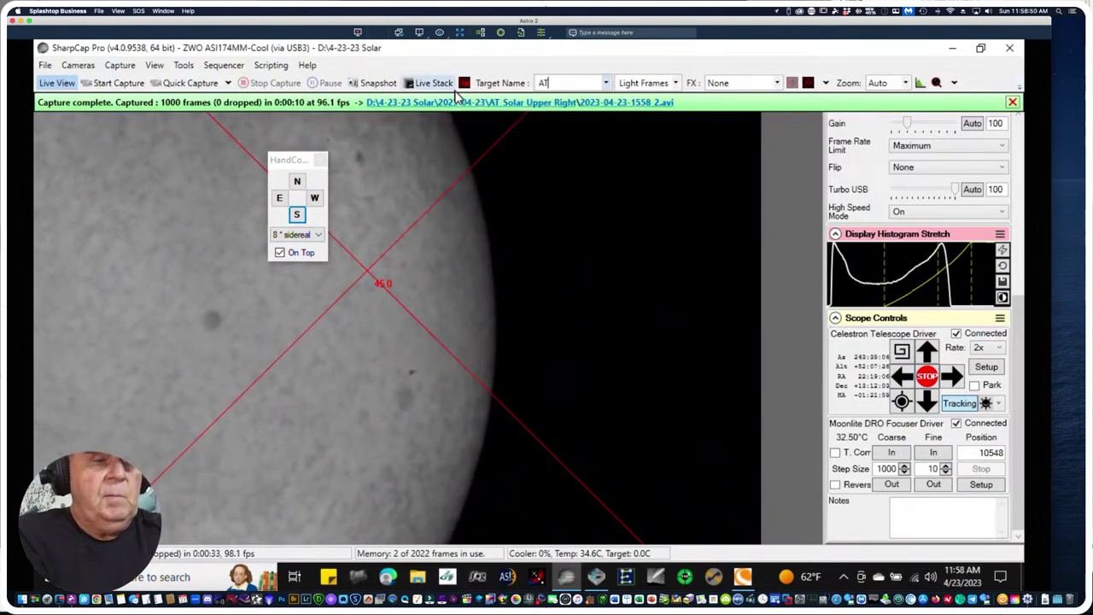
{"action": "type", "text": "A"}
{"action": "key", "text": "BackSpace"}
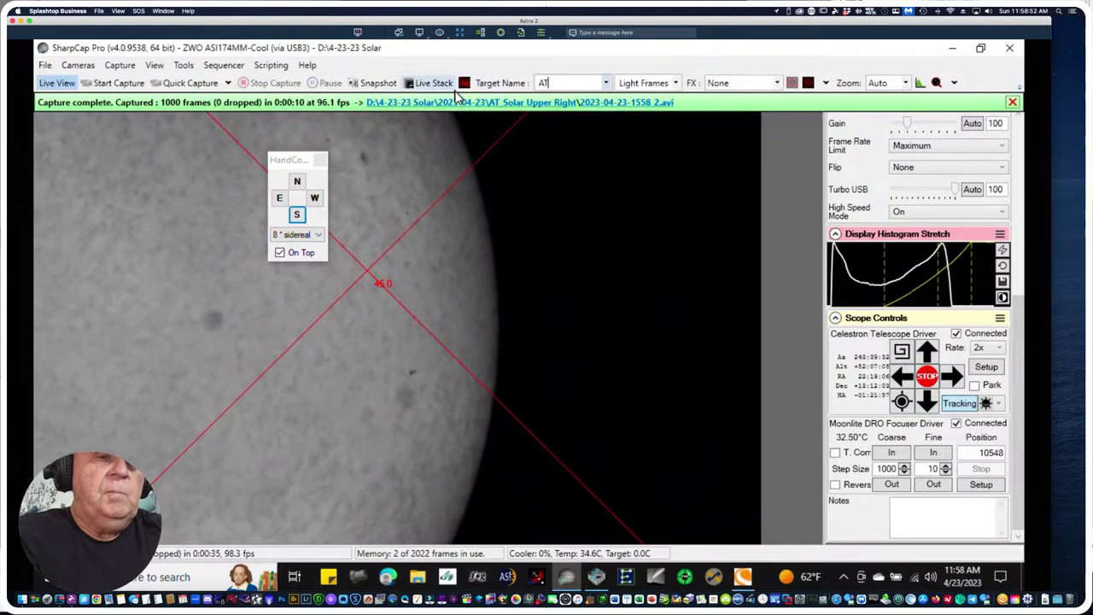
{"action": "type", "text": "_"}
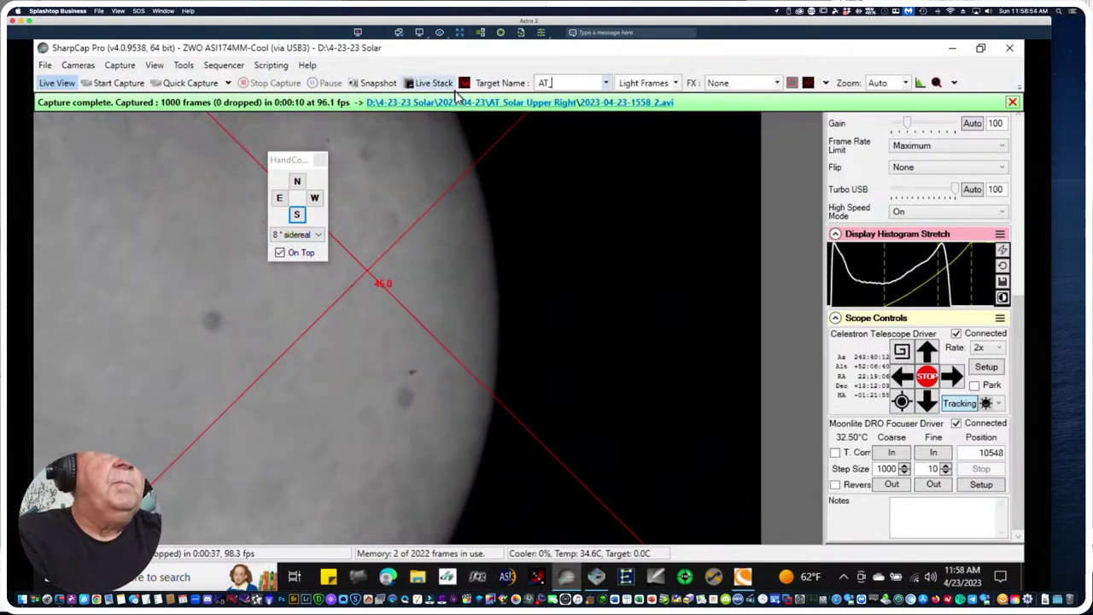
{"action": "type", "text": "Solar U"}
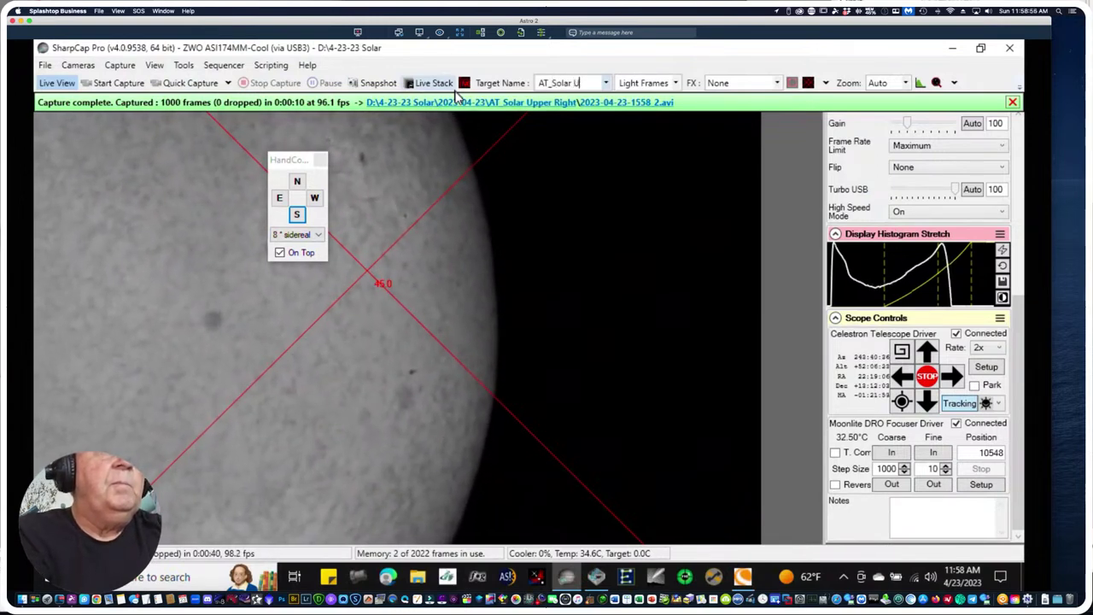
{"action": "key", "text": "BackSpace"}
{"action": "key", "text": "BackSpace"}
{"action": "type", "text": "Center Rioght"}
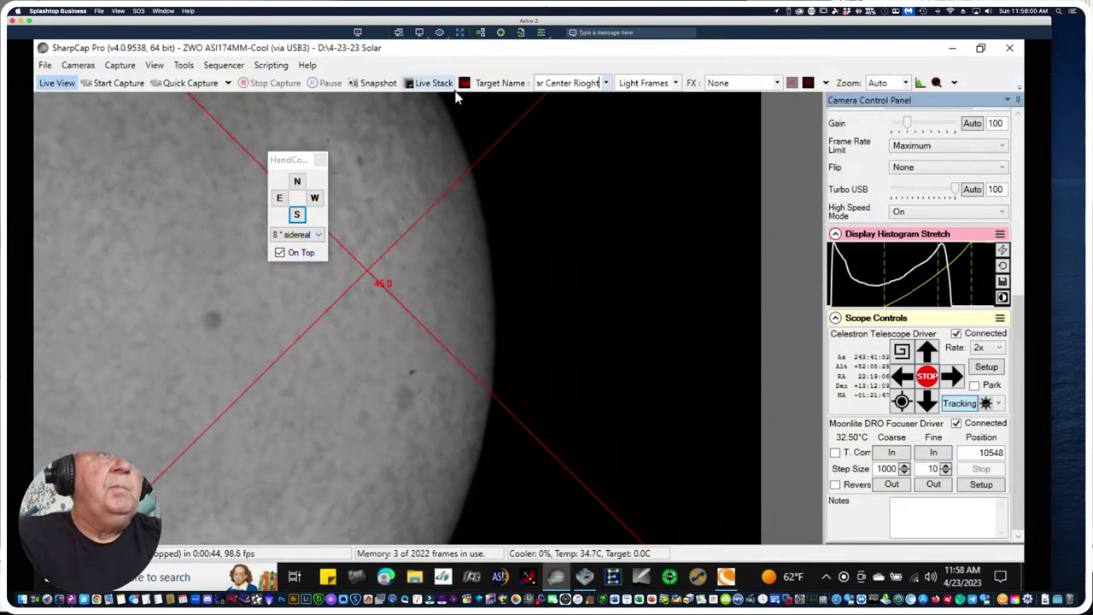
{"action": "key", "text": "BackSpace"}
{"action": "key", "text": "BackSpace"}
{"action": "key", "text": "BackSpace"}
{"action": "key", "text": "BackSpace"}
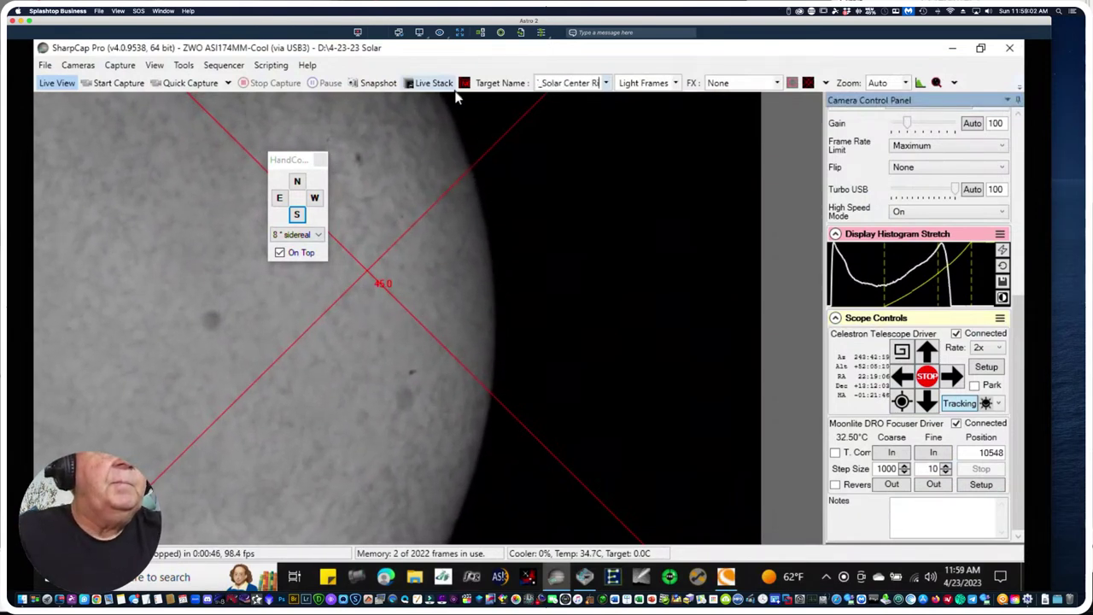
{"action": "type", "text": "ght"}
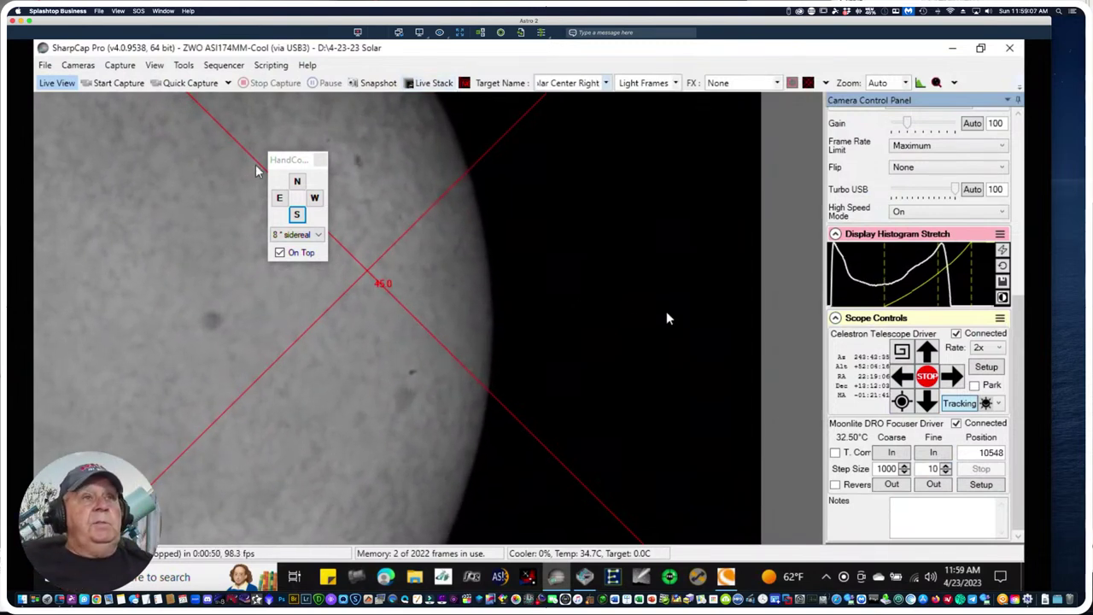
Record two quick captures of 1000 frames each of the Sun's center right region
{"action": "left_click", "coordinate": [181, 84]}
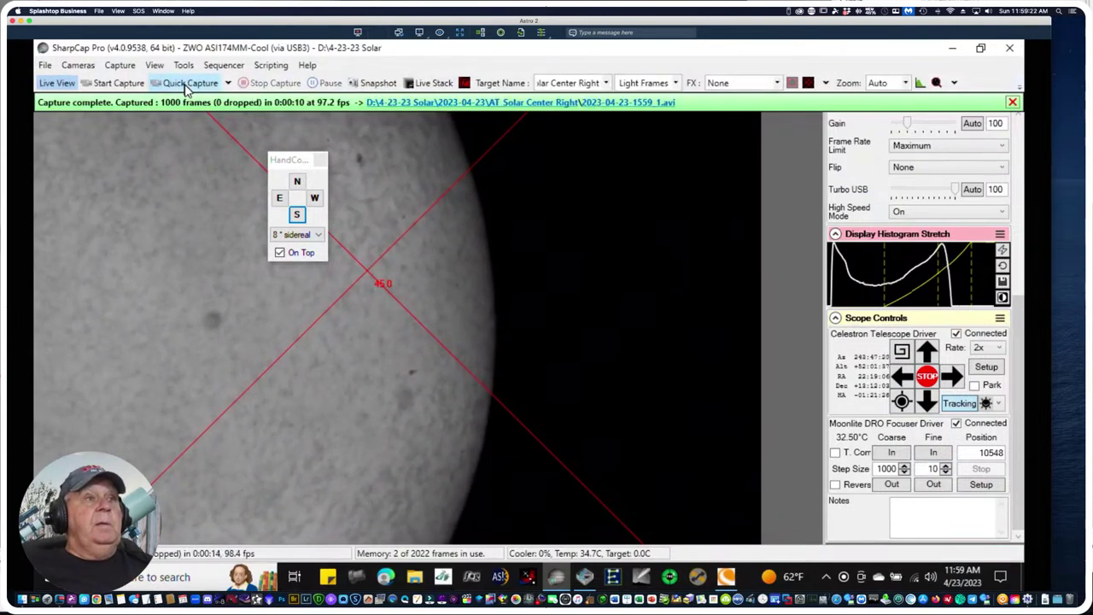
{"action": "left_click", "coordinate": [186, 87]}
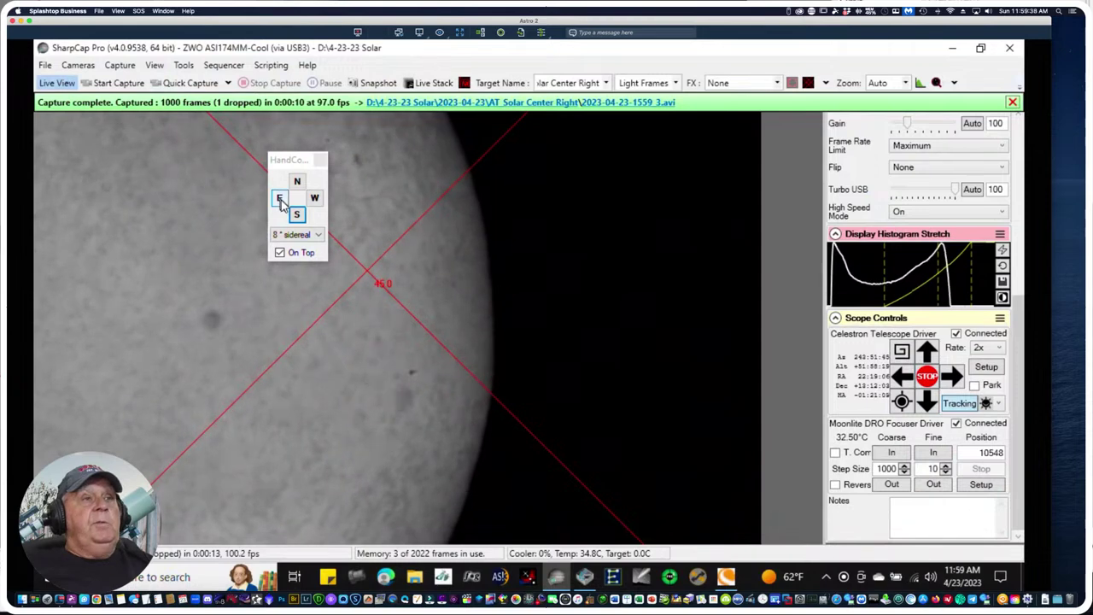
Slew the telescope east across the Sun and then south to bring the opposite, upper left limb into the frame
{"action": "left_click", "coordinate": [280, 200]}
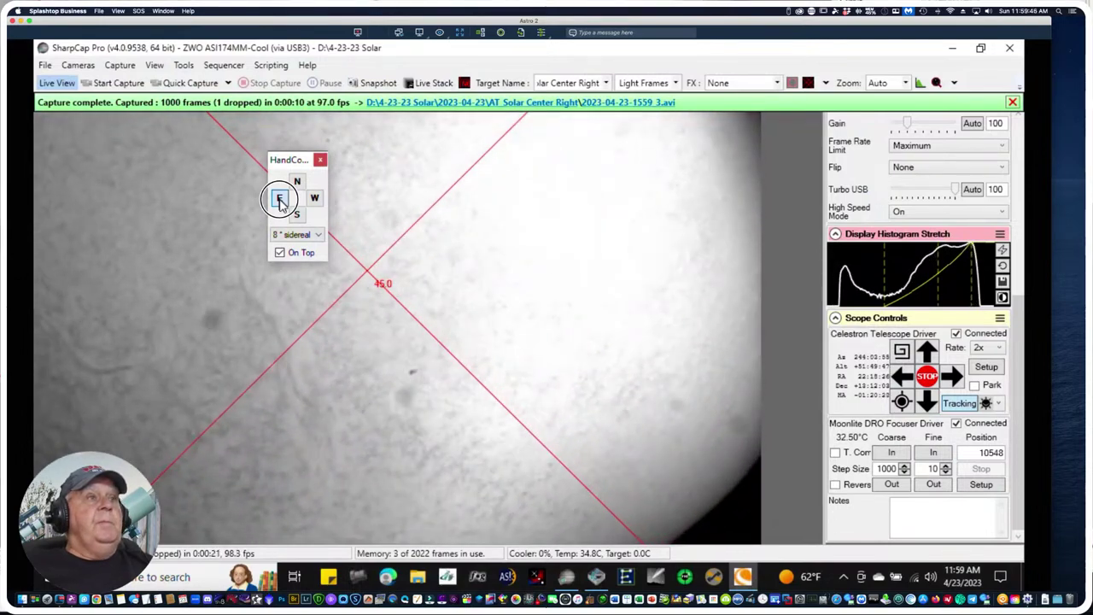
{"action": "left_click", "coordinate": [297, 215]}
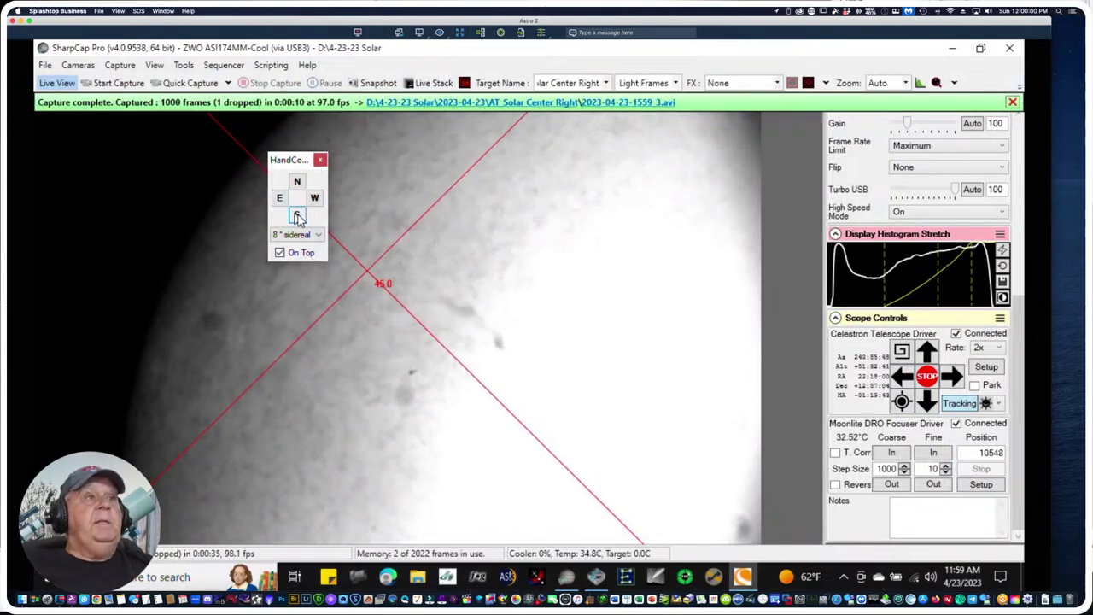
{"action": "left_click", "coordinate": [298, 216]}
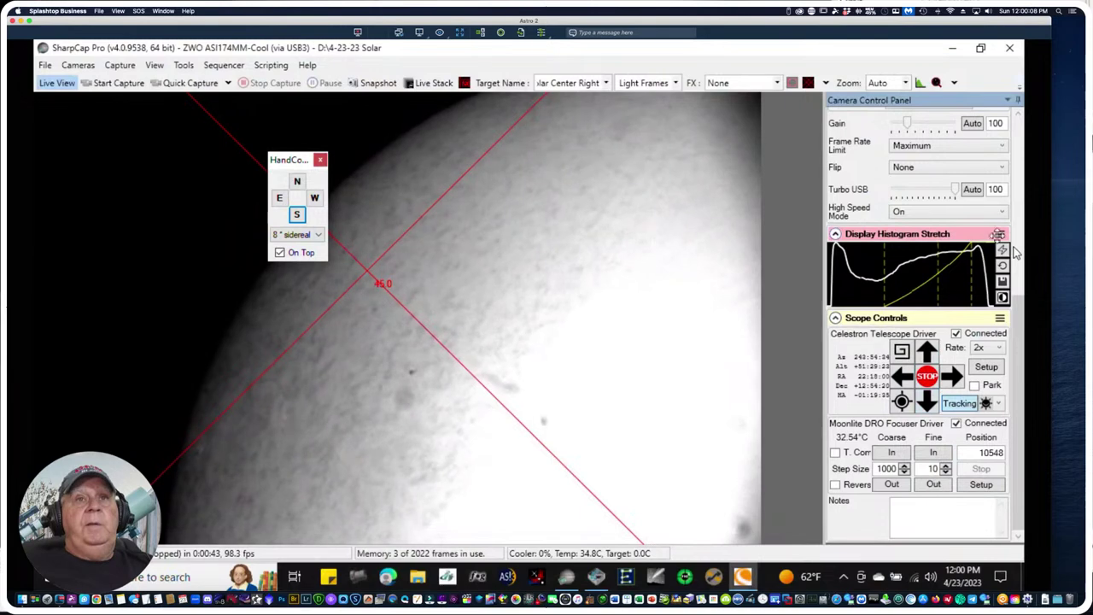
Reset the display histogram stretch and set the camera exposure to 7.50 ms for the upper left limb
{"action": "left_click", "coordinate": [1003, 265]}
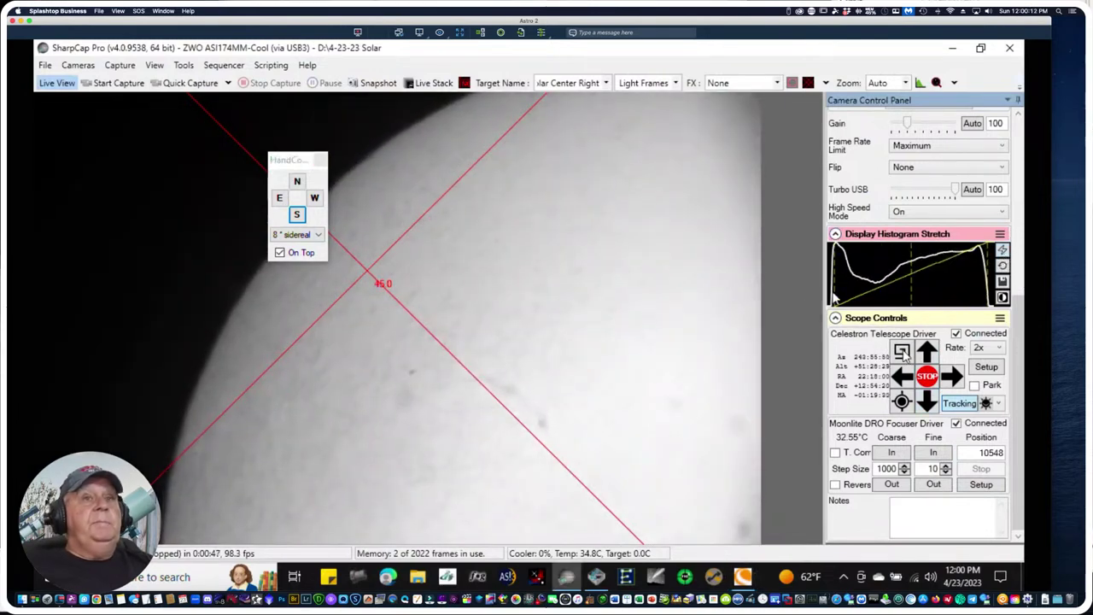
{"action": "scroll", "coordinate": [931, 341], "scroll_direction": "up", "scroll_amount": 8}
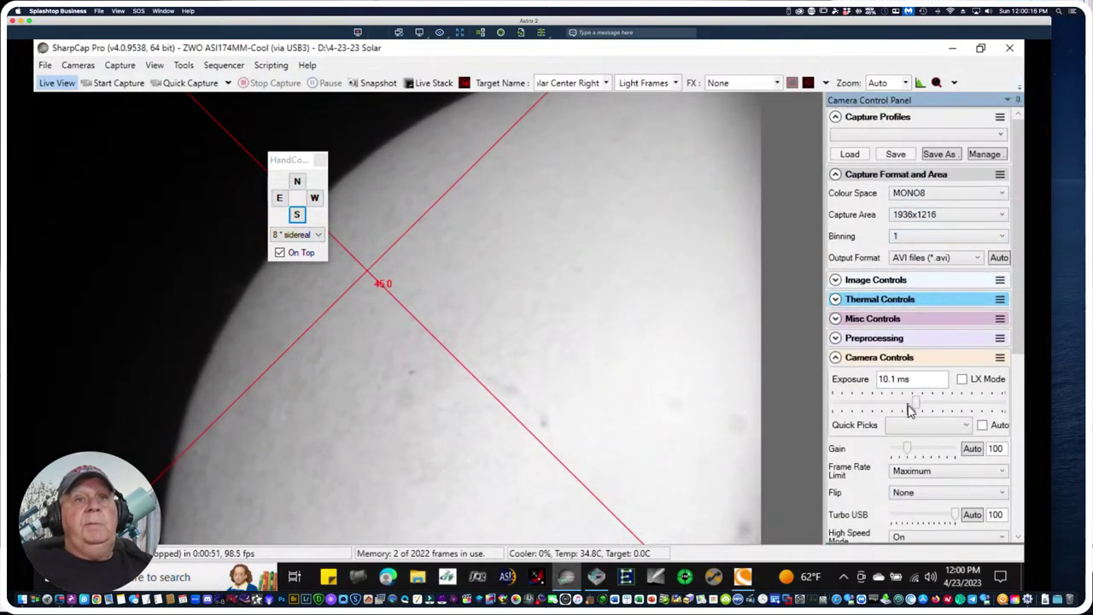
{"action": "left_click_drag", "start_coordinate": [913, 410], "coordinate": [911, 408]}
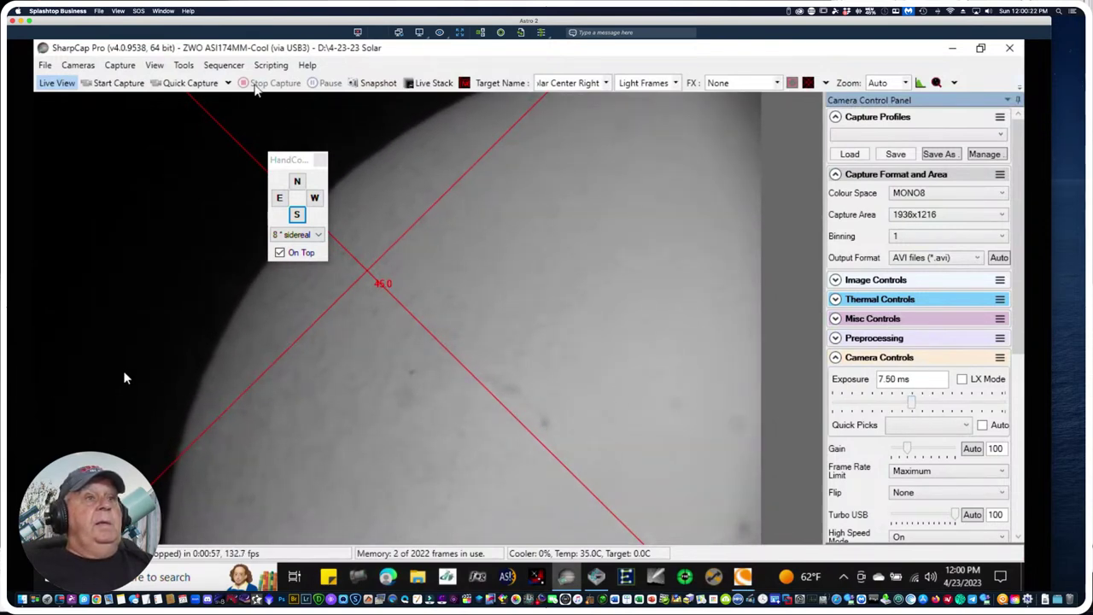
Record two quick captures of 1000 frames each of the Sun's upper left limb
{"action": "left_click", "coordinate": [185, 85]}
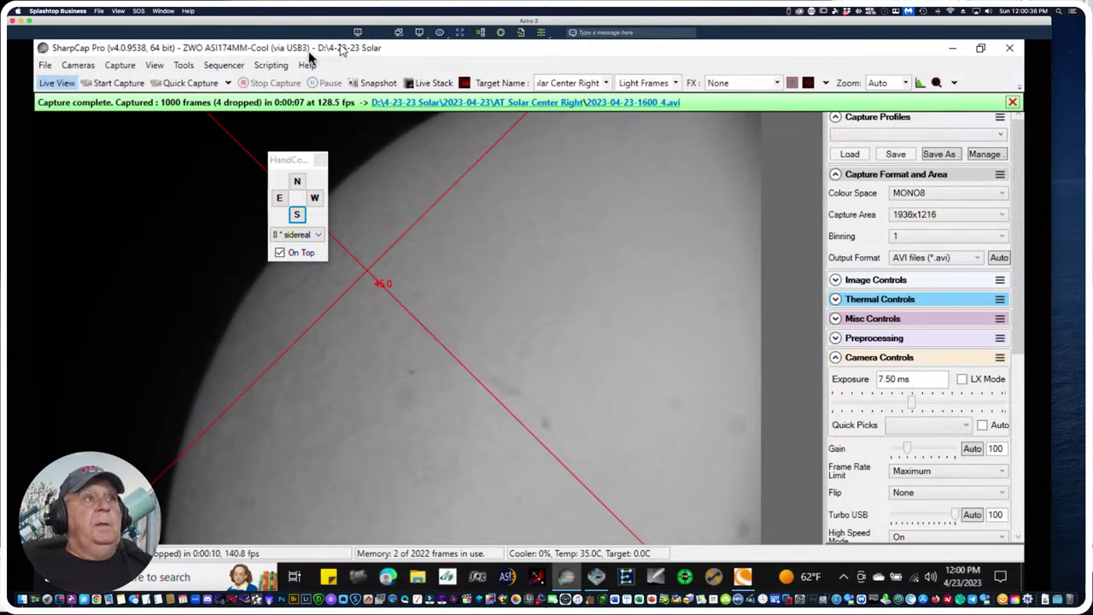
{"action": "left_click", "coordinate": [185, 84]}
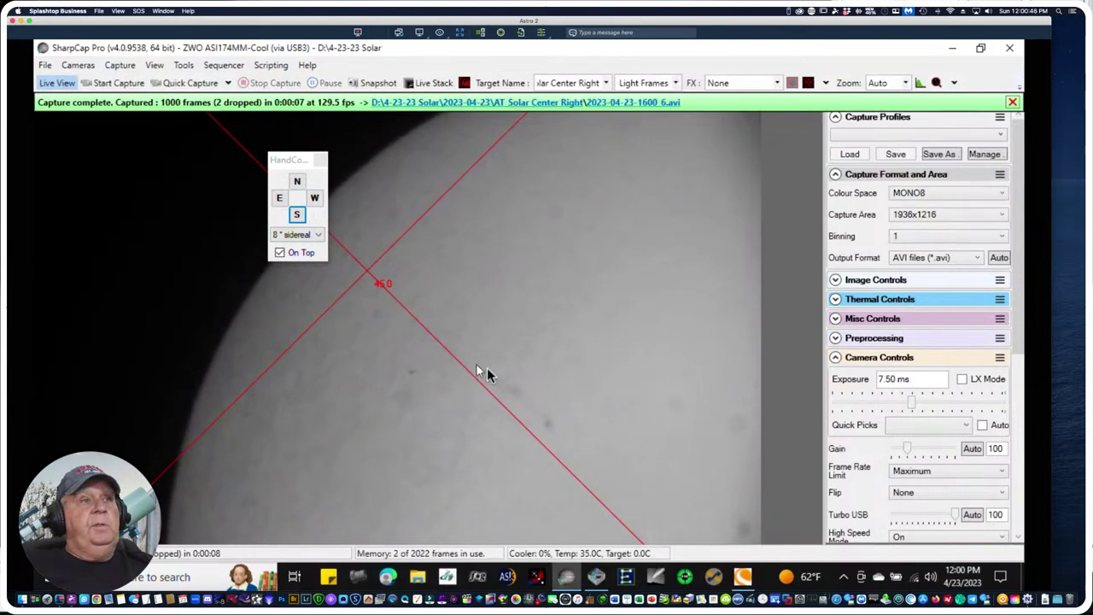
Try a tighter display histogram stretch to examine the solar surface detail, and reset the stretch
{"action": "scroll", "coordinate": [907, 427], "scroll_direction": "down", "scroll_amount": 5}
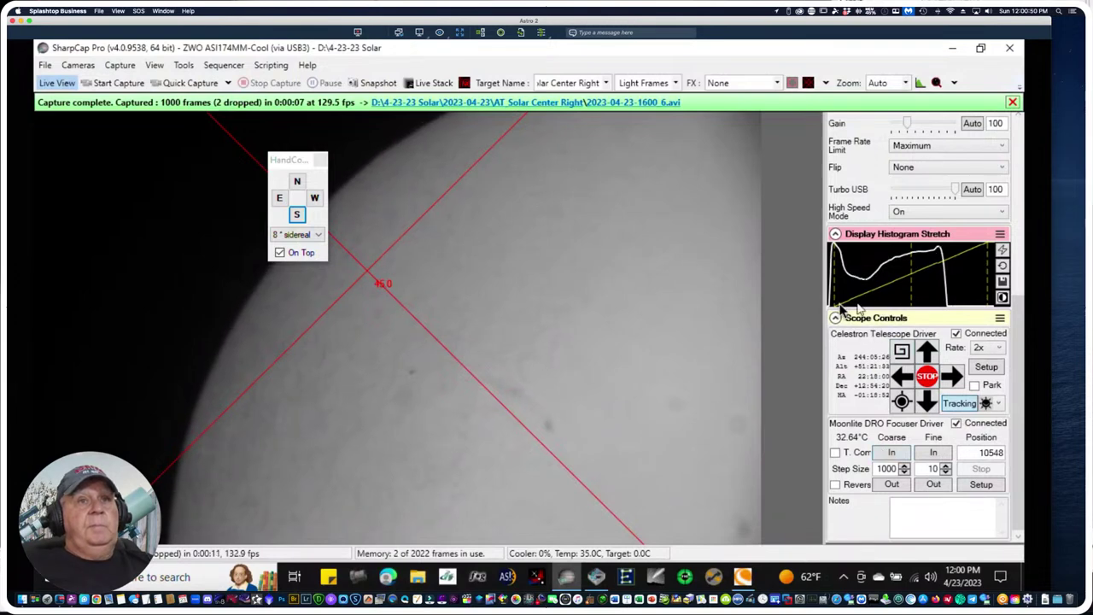
{"action": "mouse_move", "coordinate": [833, 302]}
{"action": "left_mouse_down"}
{"action": "mouse_move", "coordinate": [884, 301]}
{"action": "mouse_move", "coordinate": [861, 302]}
{"action": "left_mouse_up"}
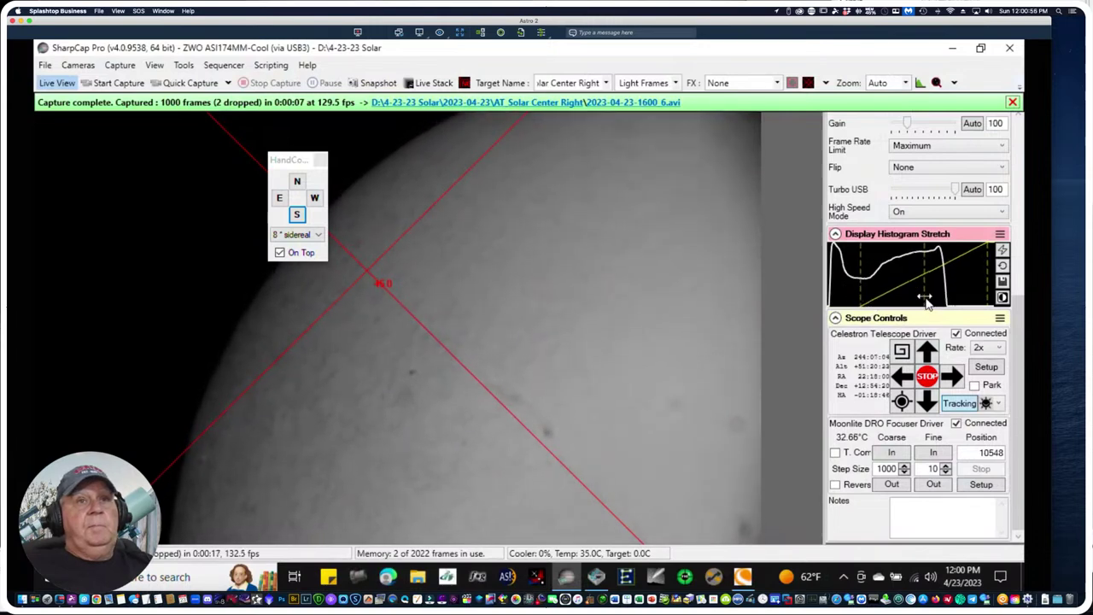
{"action": "mouse_move", "coordinate": [937, 294]}
{"action": "left_mouse_down"}
{"action": "mouse_move", "coordinate": [949, 295]}
{"action": "mouse_move", "coordinate": [937, 293]}
{"action": "left_mouse_up"}
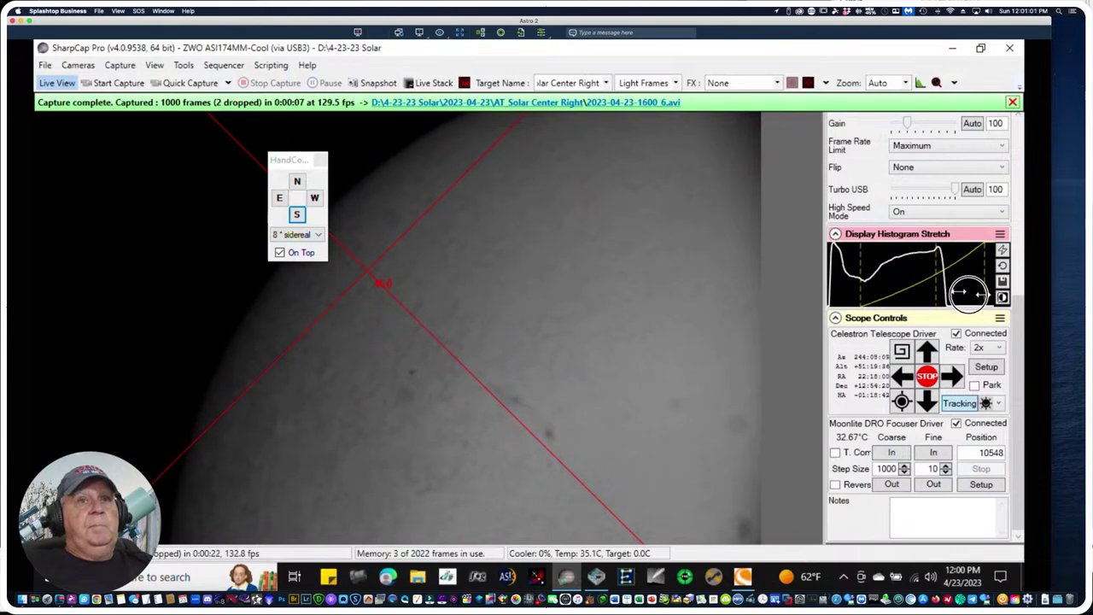
{"action": "mouse_move", "coordinate": [971, 294]}
{"action": "left_mouse_down"}
{"action": "mouse_move", "coordinate": [914, 297]}
{"action": "mouse_move", "coordinate": [923, 297]}
{"action": "left_mouse_up"}
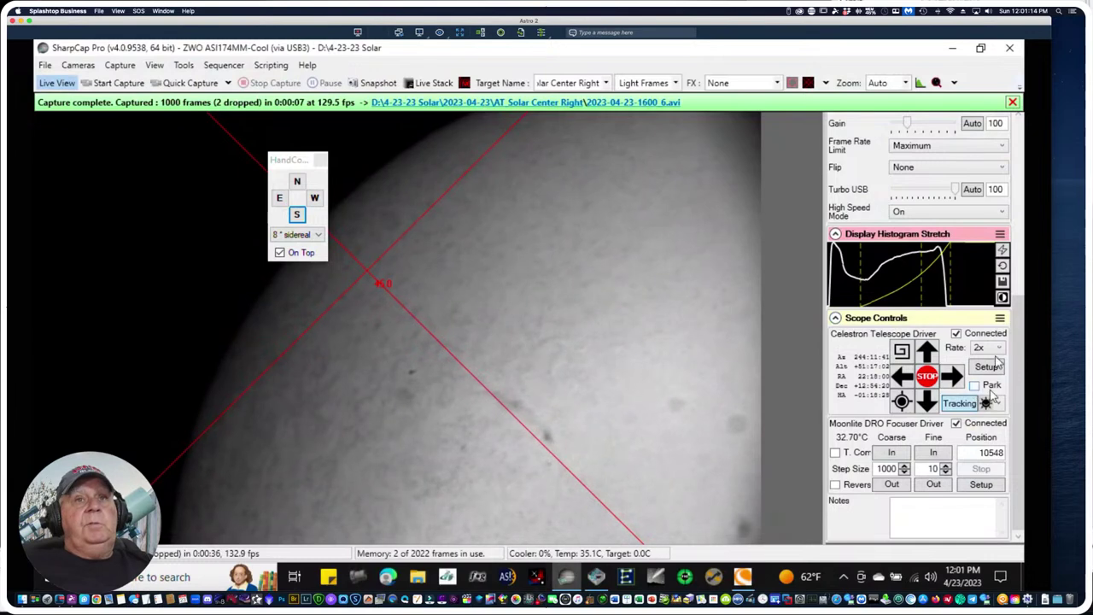
{"action": "left_click", "coordinate": [1003, 266]}
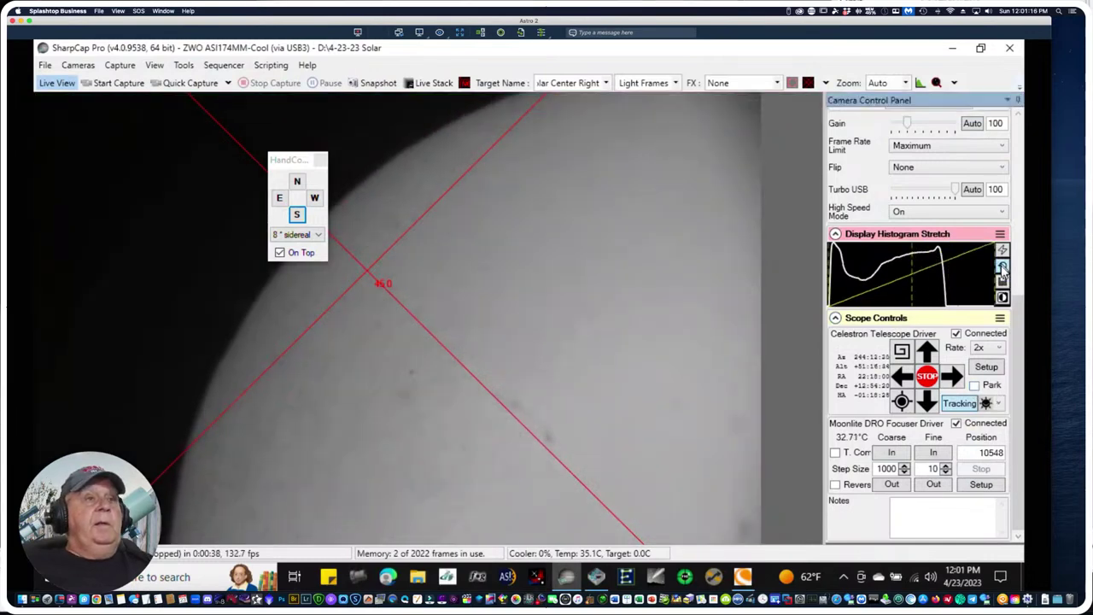
Slew the telescope until the solar disc fills the frame and defocus by moving the focuser out one coarse step of 1000
{"action": "left_click", "coordinate": [314, 199]}
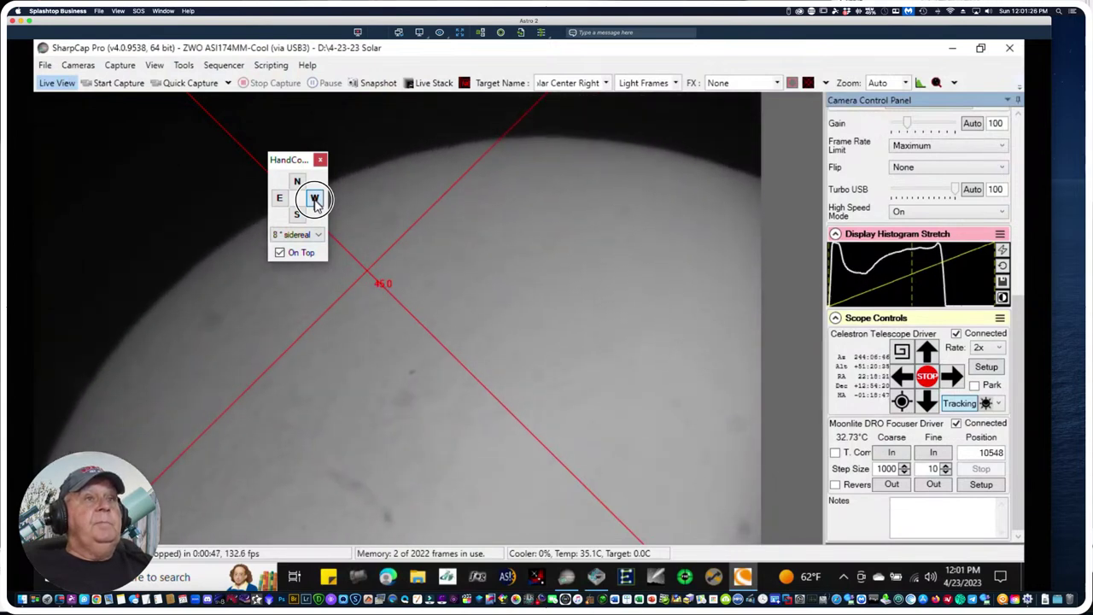
{"action": "left_click", "coordinate": [297, 183]}
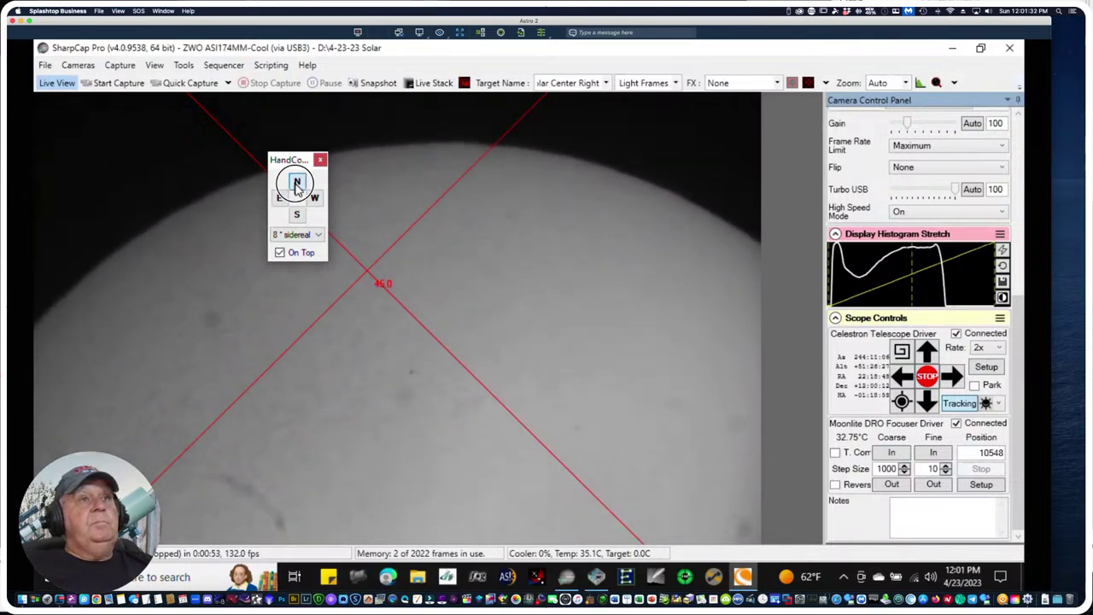
{"action": "left_click", "coordinate": [279, 199]}
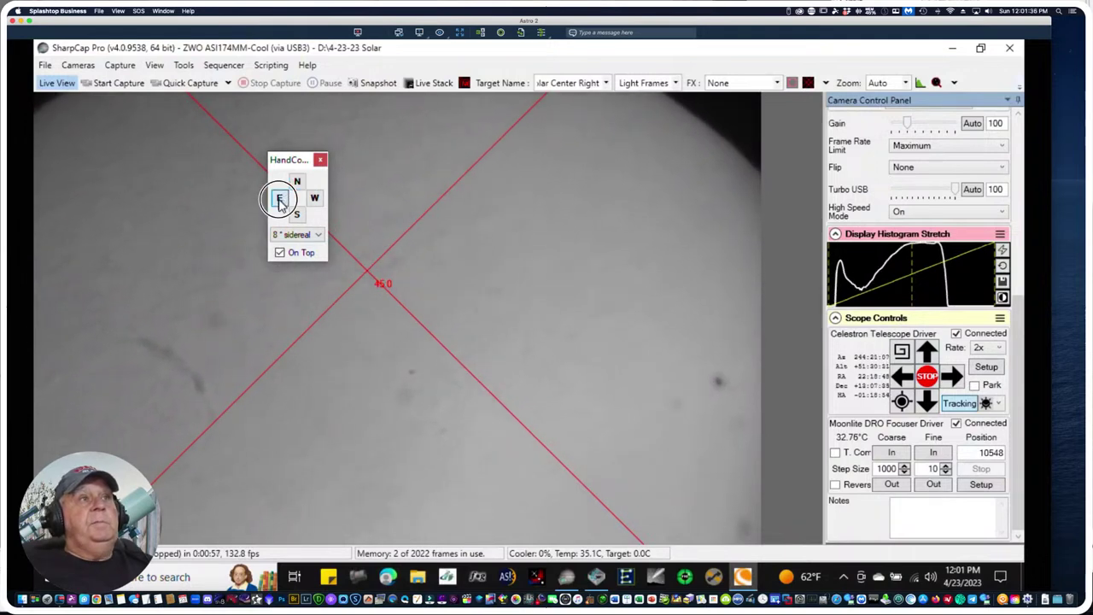
{"action": "left_click", "coordinate": [296, 184]}
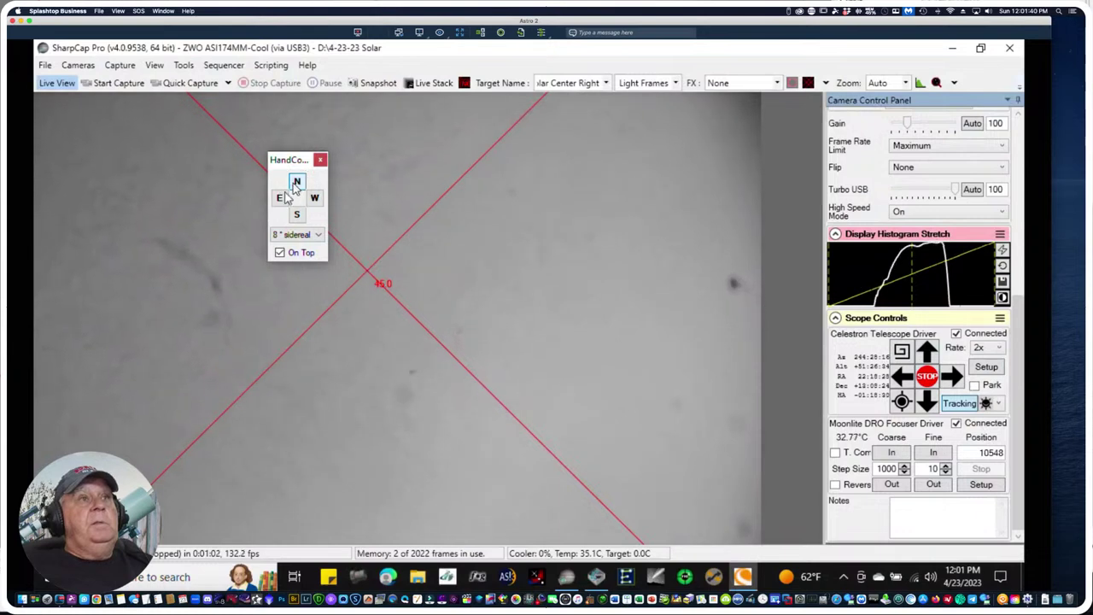
{"action": "left_click", "coordinate": [891, 485]}
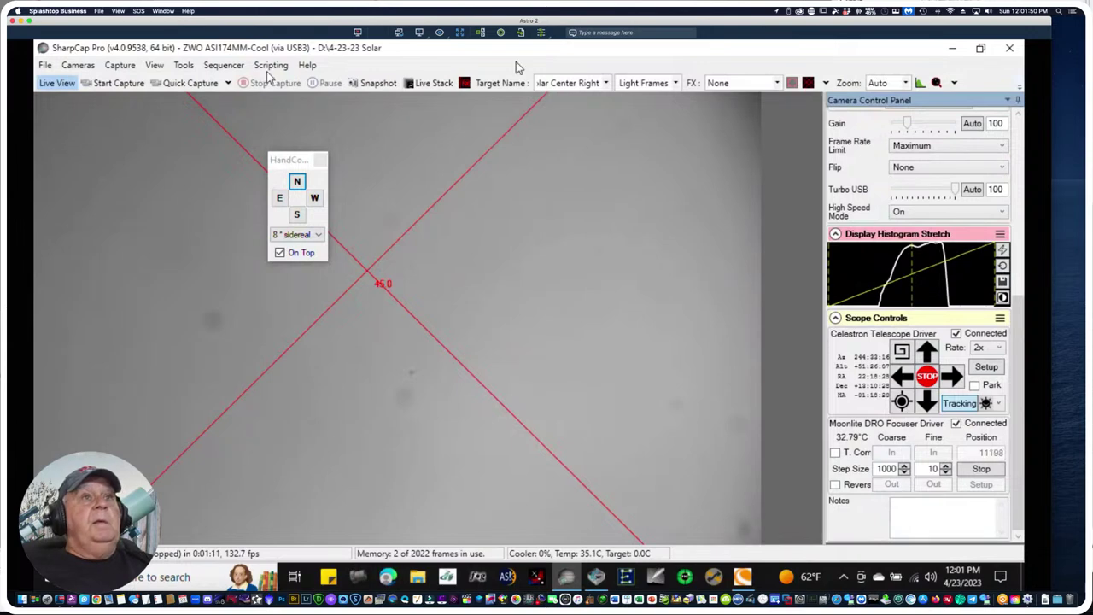
Set the capture target name to "AT_Flat" and record two quick captures of 200 frames each of the defocused disc
{"action": "left_click", "coordinate": [574, 83]}
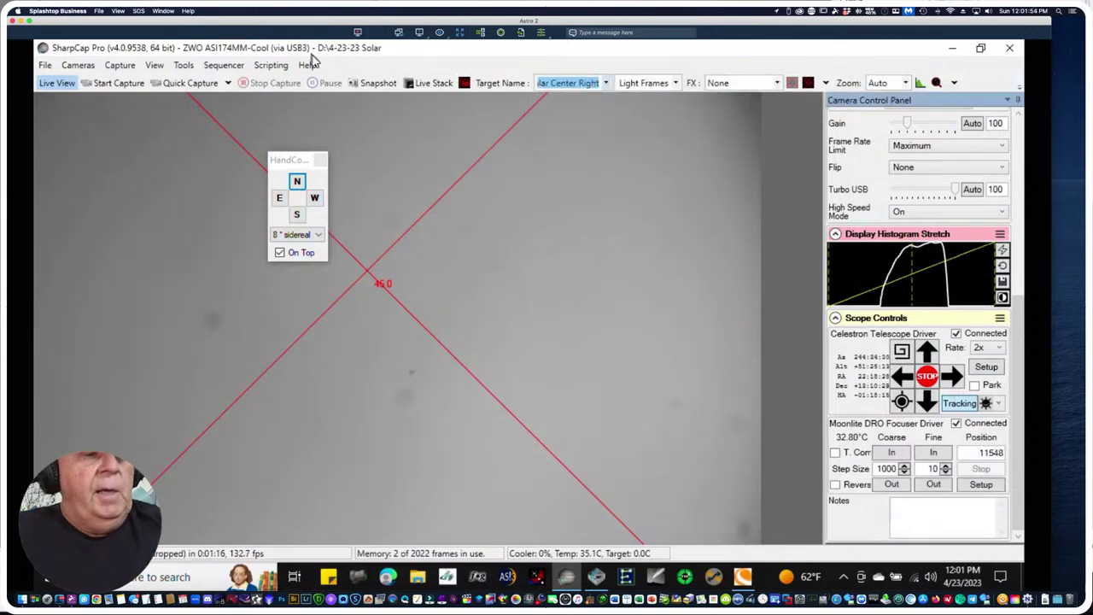
{"action": "type", "text": "AT_Flat"}
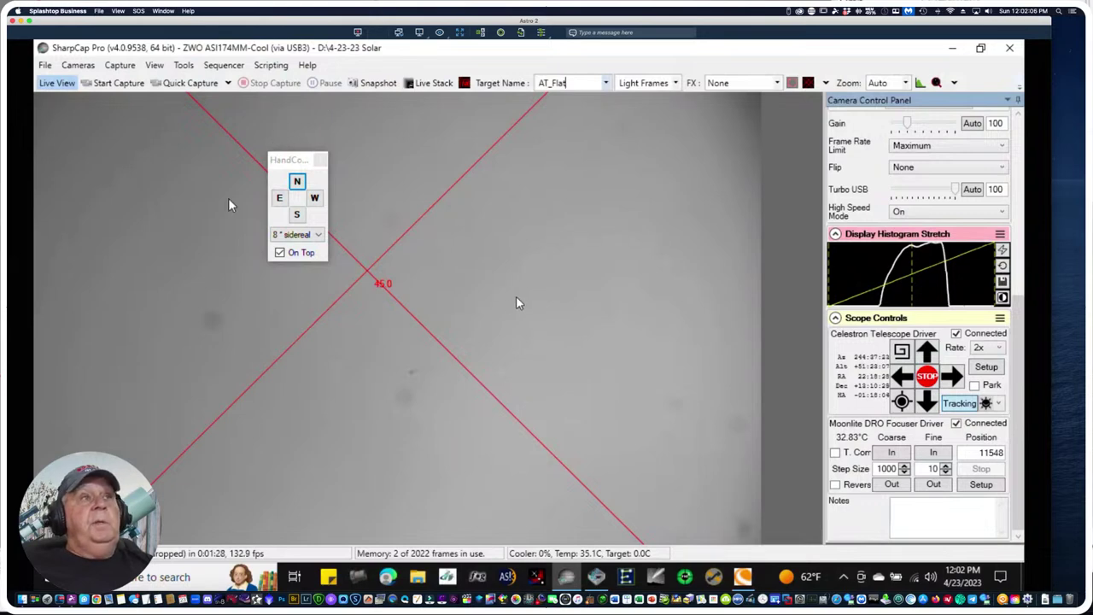
{"action": "left_click", "coordinate": [227, 83]}
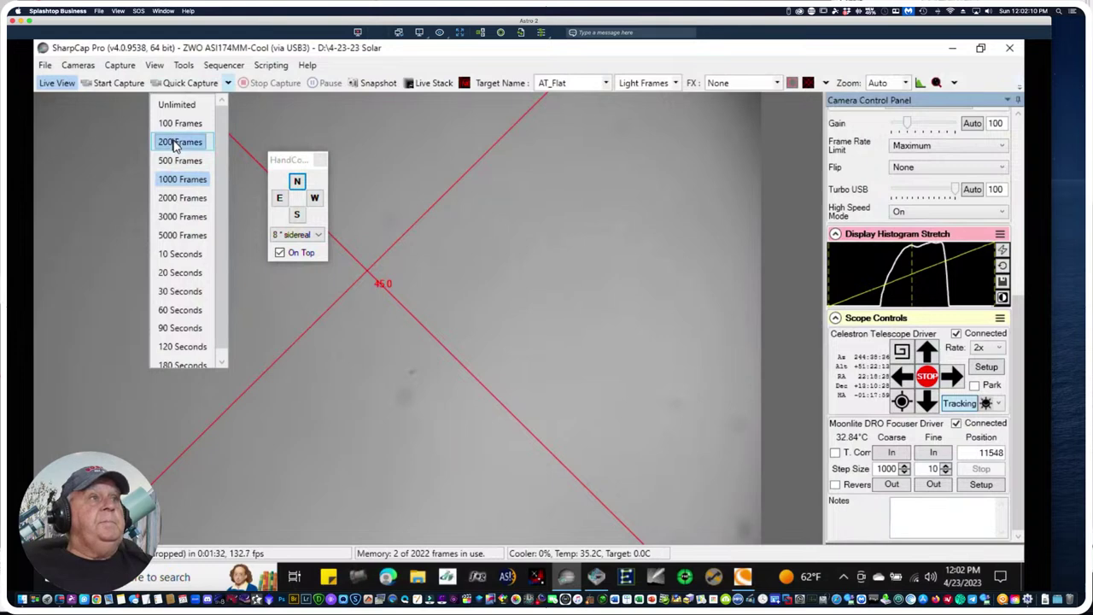
{"action": "left_click", "coordinate": [173, 142]}
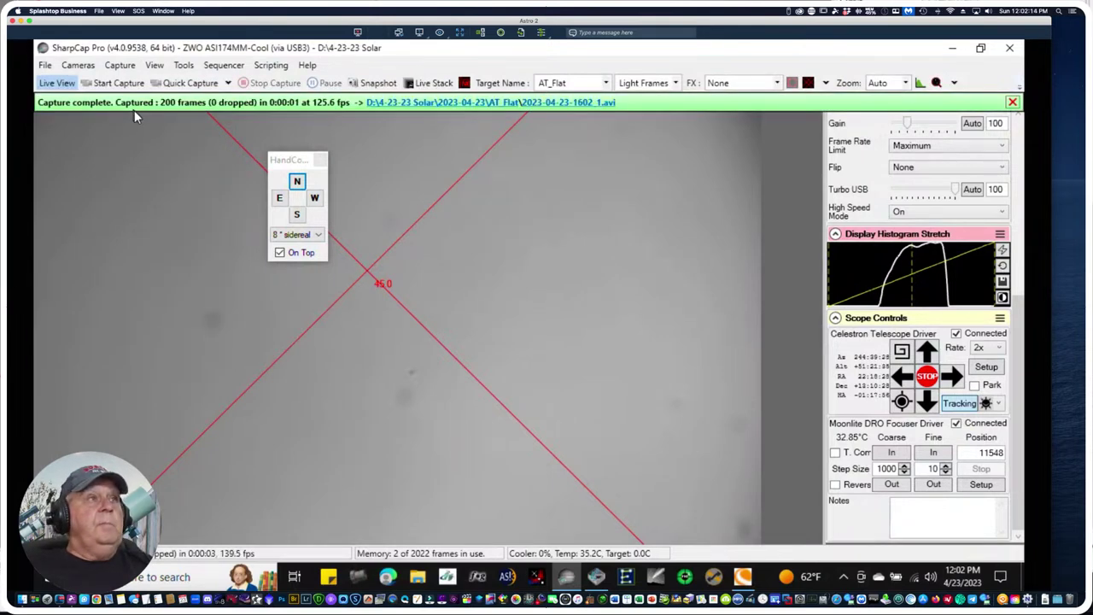
{"action": "left_click", "coordinate": [201, 85]}
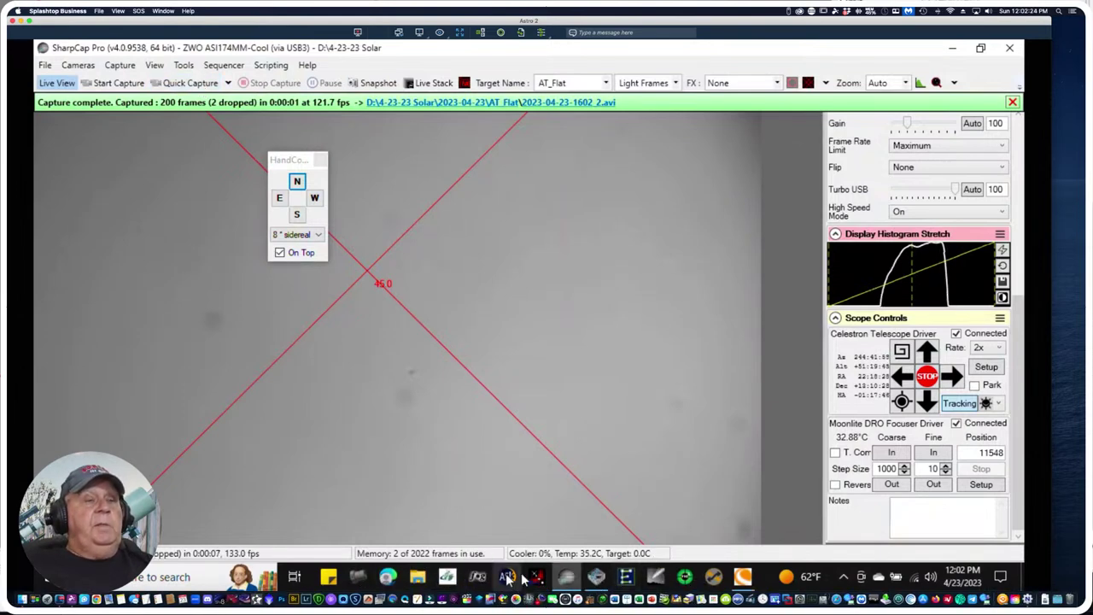
Move the focuser back in by 1000 steps and slew the telescope to frame the sunspots near the Sun's right limb
{"action": "left_click", "coordinate": [892, 454]}
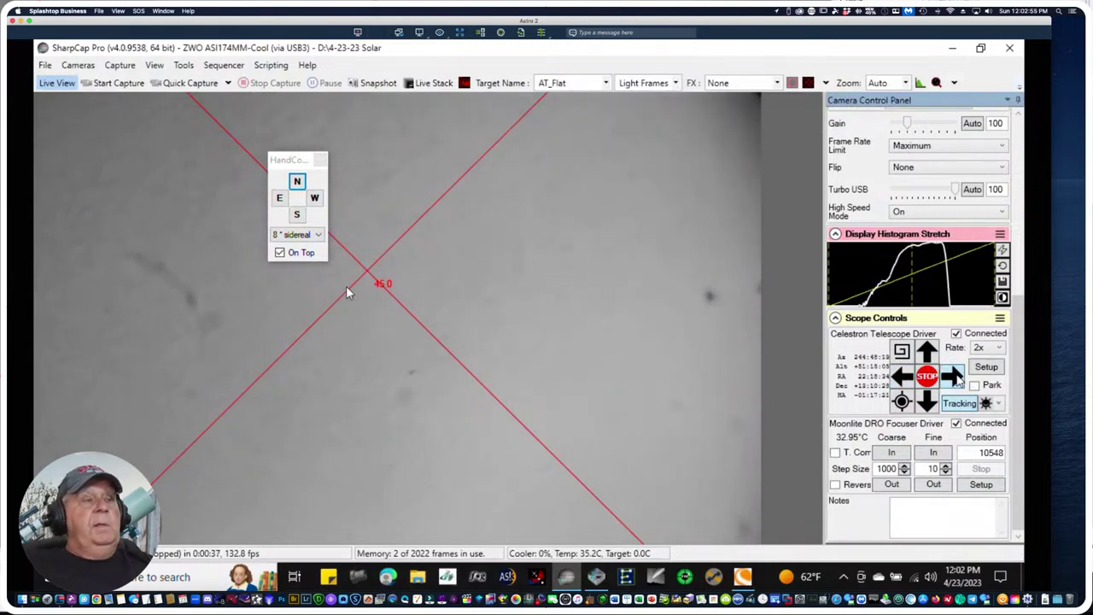
{"action": "left_click", "coordinate": [314, 198]}
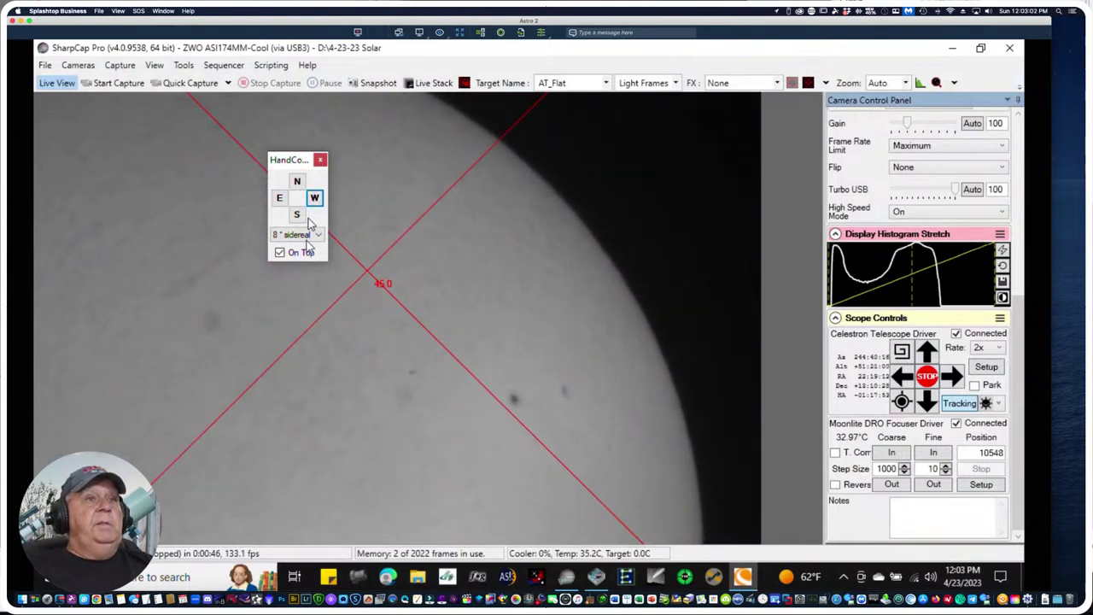
{"action": "left_click", "coordinate": [297, 181]}
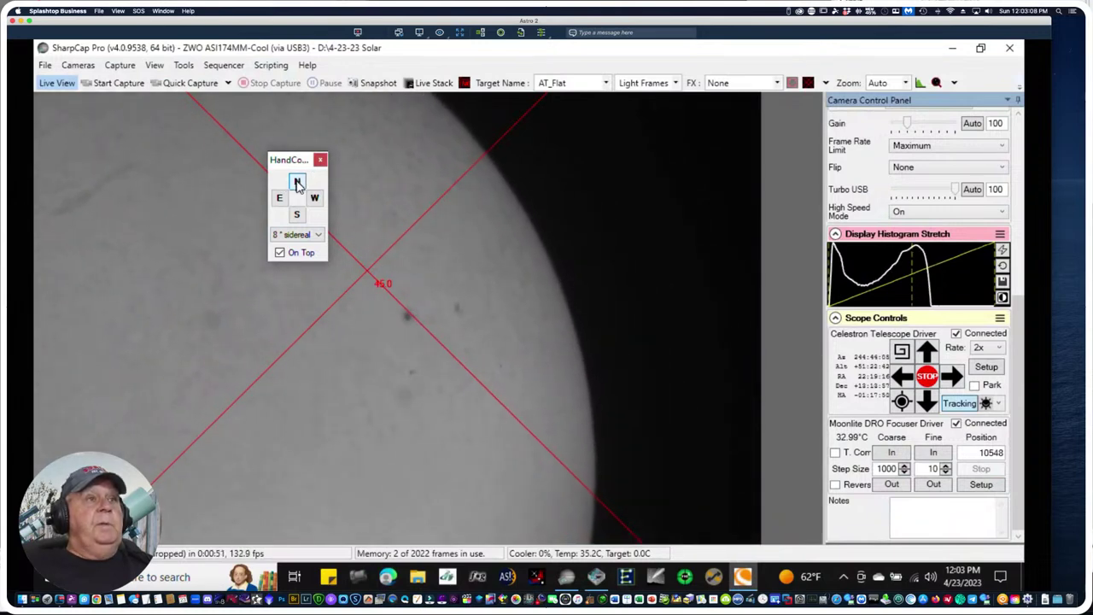
{"action": "left_click", "coordinate": [298, 216]}
{"action": "left_click", "coordinate": [280, 197]}
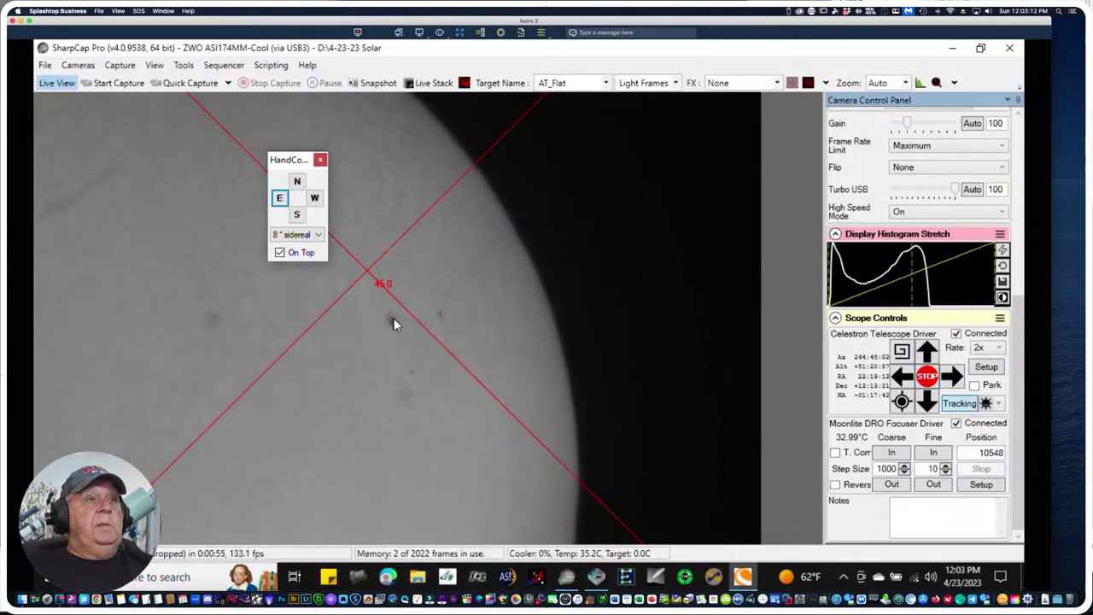
Stretch the display histogram of the live solar view by raising the black level and lowering the white level
{"action": "left_click", "coordinate": [638, 342]}
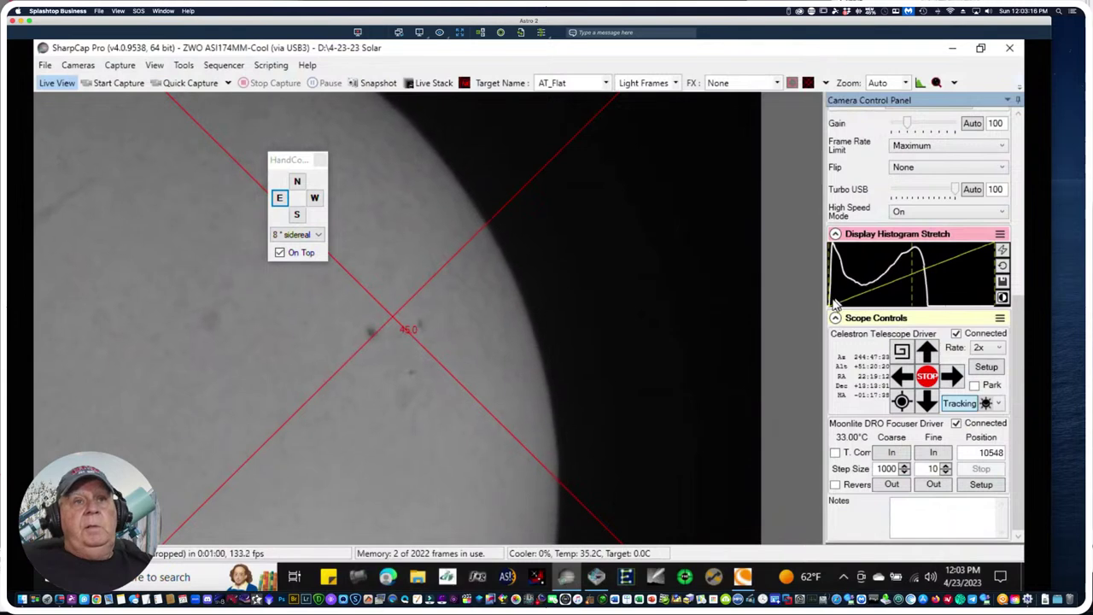
{"action": "mouse_move", "coordinate": [833, 297]}
{"action": "left_mouse_down"}
{"action": "mouse_move", "coordinate": [929, 299]}
{"action": "mouse_move", "coordinate": [895, 296]}
{"action": "mouse_move", "coordinate": [912, 297]}
{"action": "left_mouse_up"}
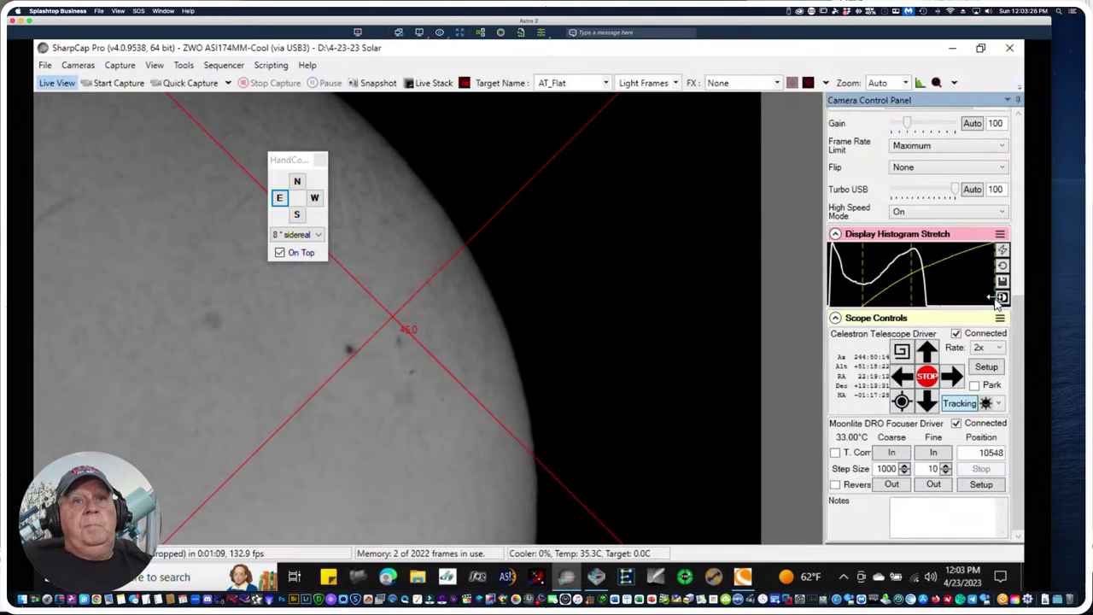
{"action": "mouse_move", "coordinate": [997, 297]}
{"action": "left_mouse_down"}
{"action": "mouse_move", "coordinate": [902, 298]}
{"action": "mouse_move", "coordinate": [902, 369]}
{"action": "left_mouse_up"}
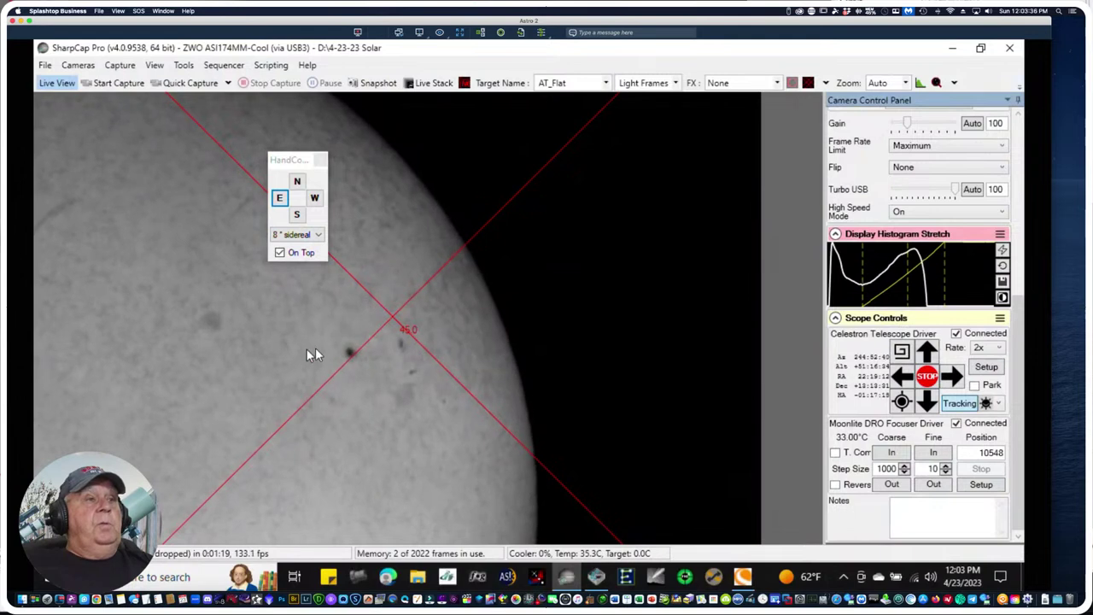
Centre the reticle on the dark sunspot and start a quick capture of 2000 frames
{"action": "left_click", "coordinate": [345, 354]}
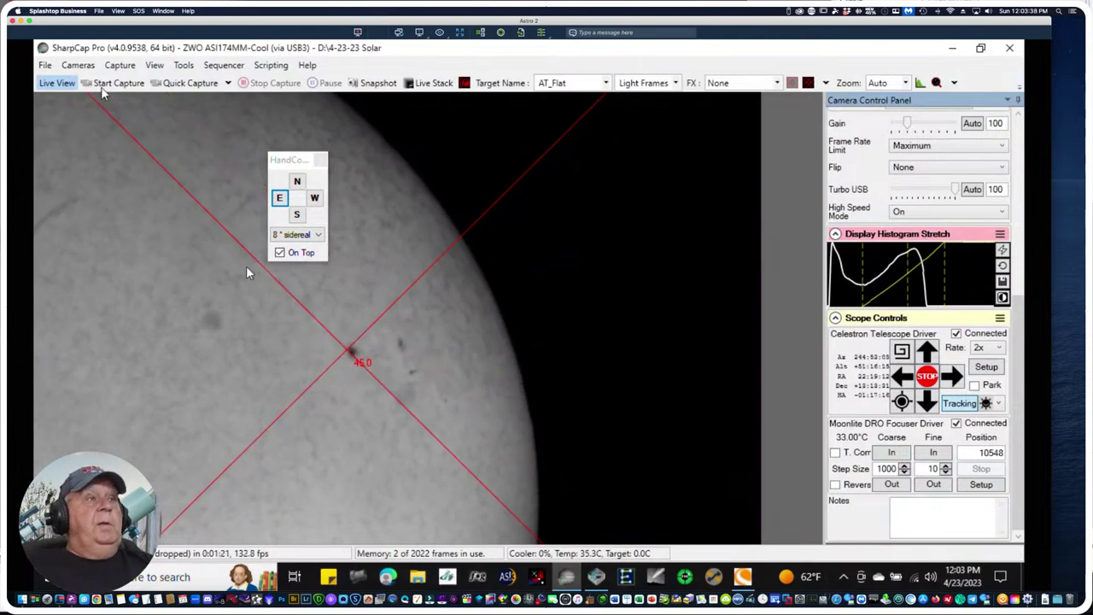
{"action": "left_click", "coordinate": [228, 83]}
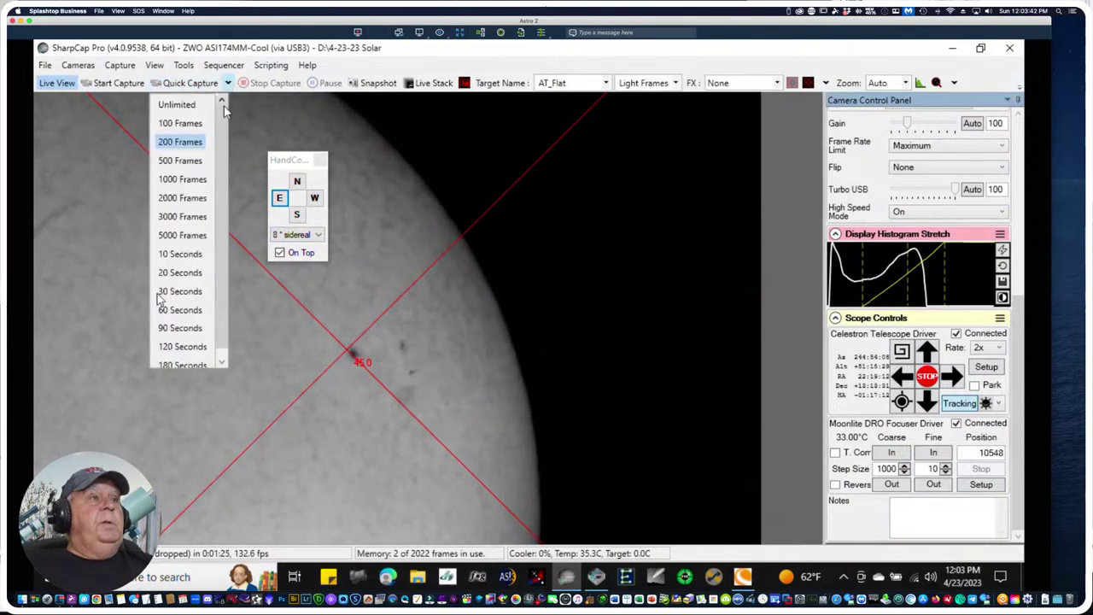
{"action": "left_click", "coordinate": [175, 200]}
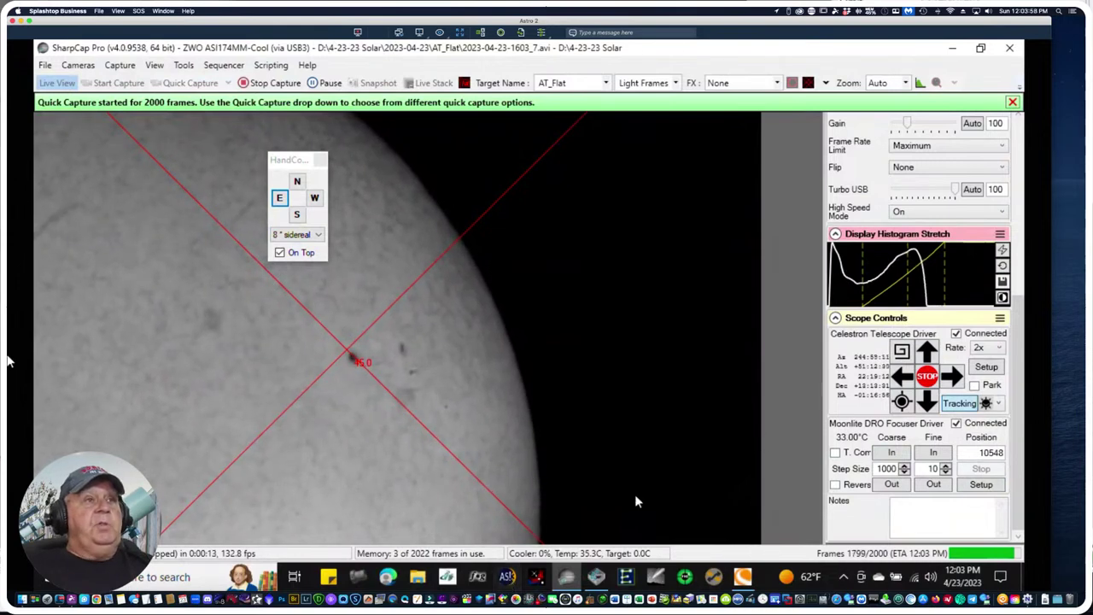
Switch to AutoStakkert! and arrange its main window and the Frame View window side by side
{"action": "left_click", "coordinate": [508, 578]}
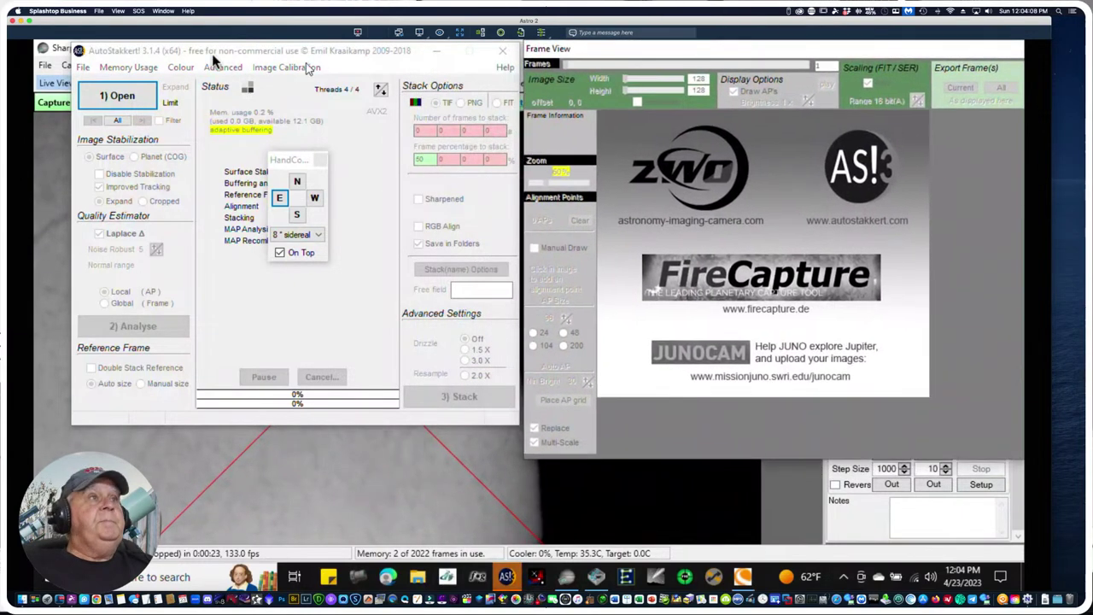
{"action": "left_click_drag", "start_coordinate": [165, 50], "coordinate": [120, 51]}
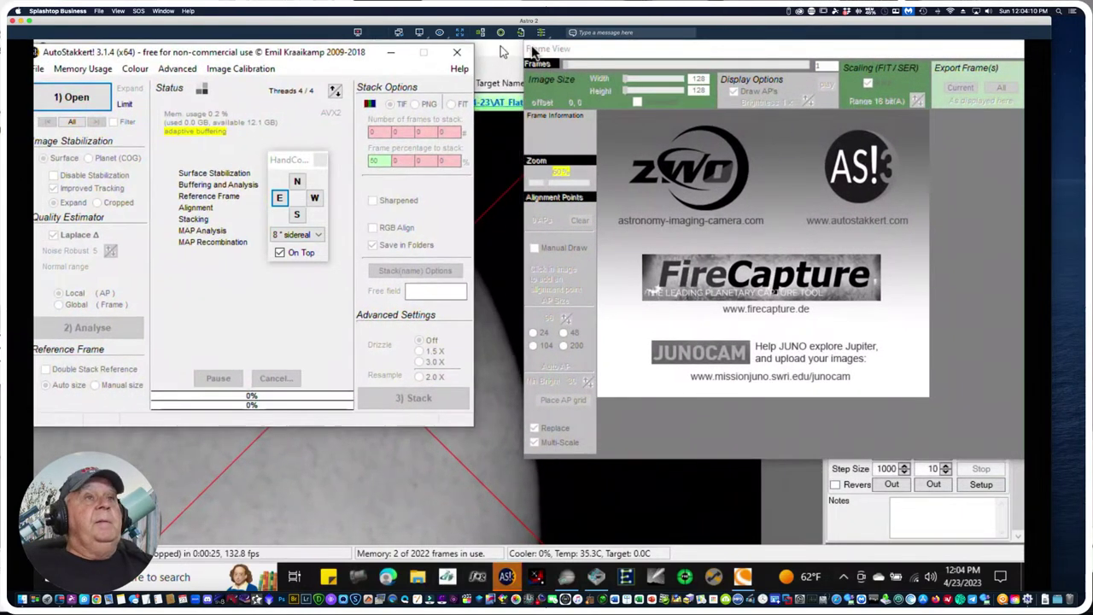
{"action": "mouse_move", "coordinate": [541, 49]}
{"action": "left_mouse_down"}
{"action": "mouse_move", "coordinate": [490, 51]}
{"action": "mouse_move", "coordinate": [550, 54]}
{"action": "left_mouse_up"}
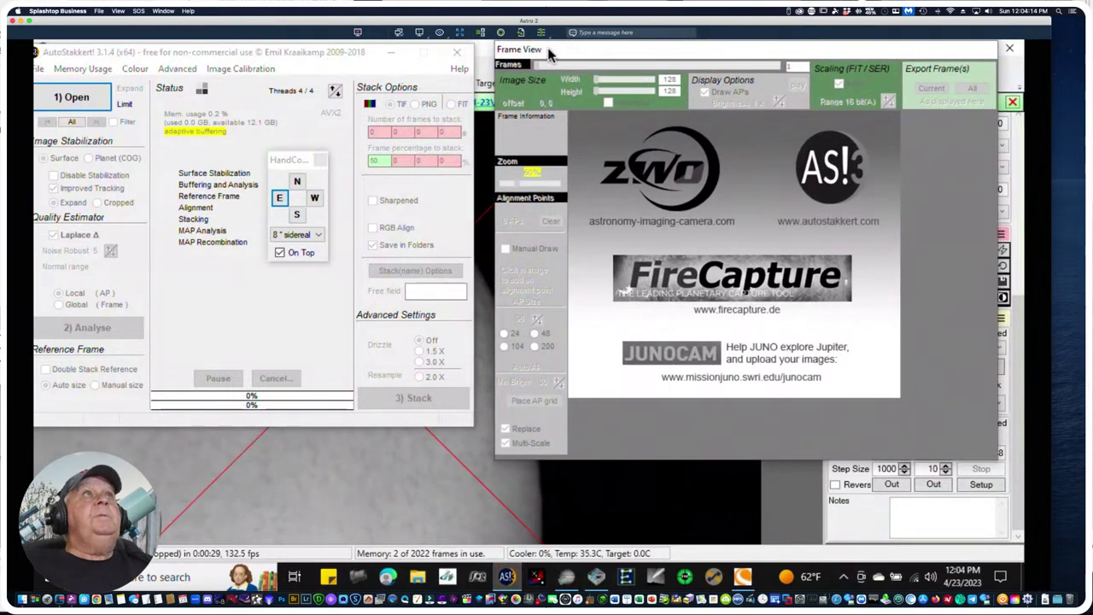
{"action": "left_click_drag", "start_coordinate": [239, 49], "coordinate": [253, 54]}
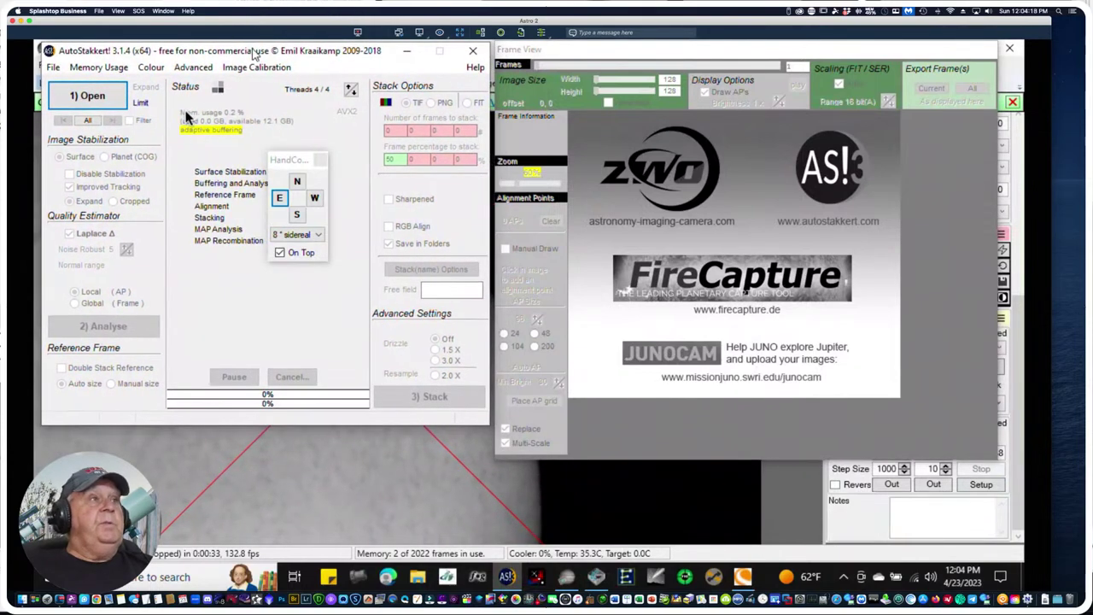
{"action": "left_click", "coordinate": [103, 101]}
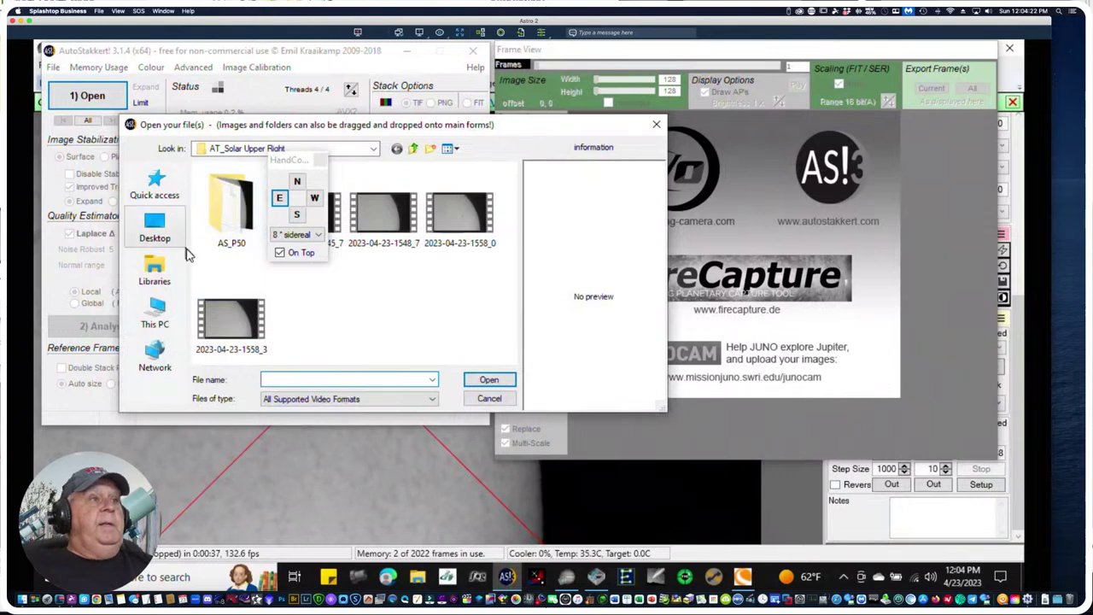
{"action": "left_click_drag", "start_coordinate": [293, 160], "coordinate": [515, 93]}
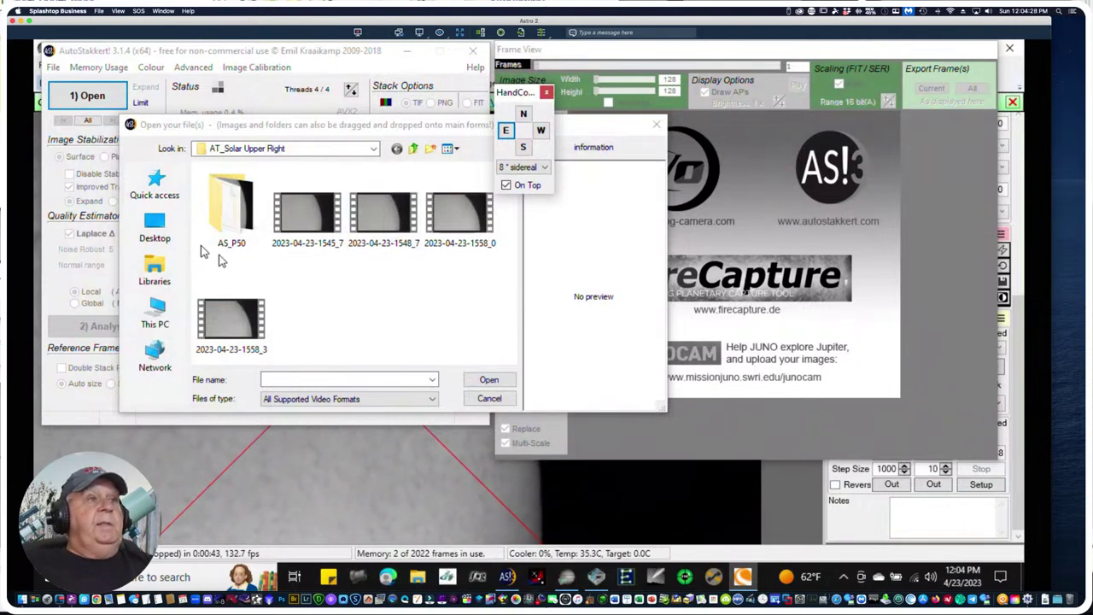
{"action": "double_click", "coordinate": [233, 211]}
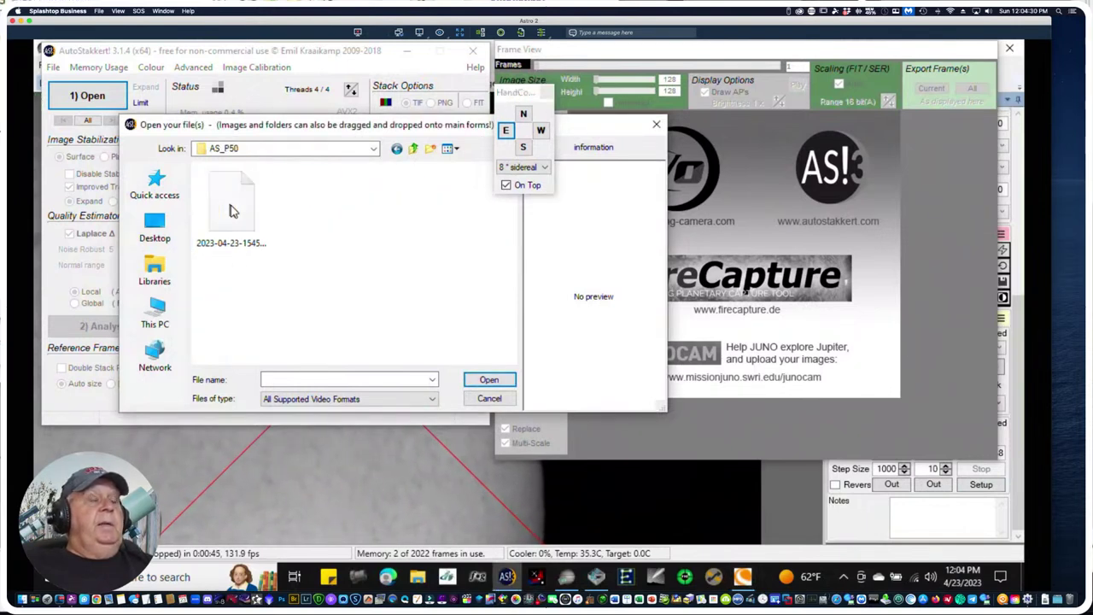
{"action": "left_click", "coordinate": [480, 400]}
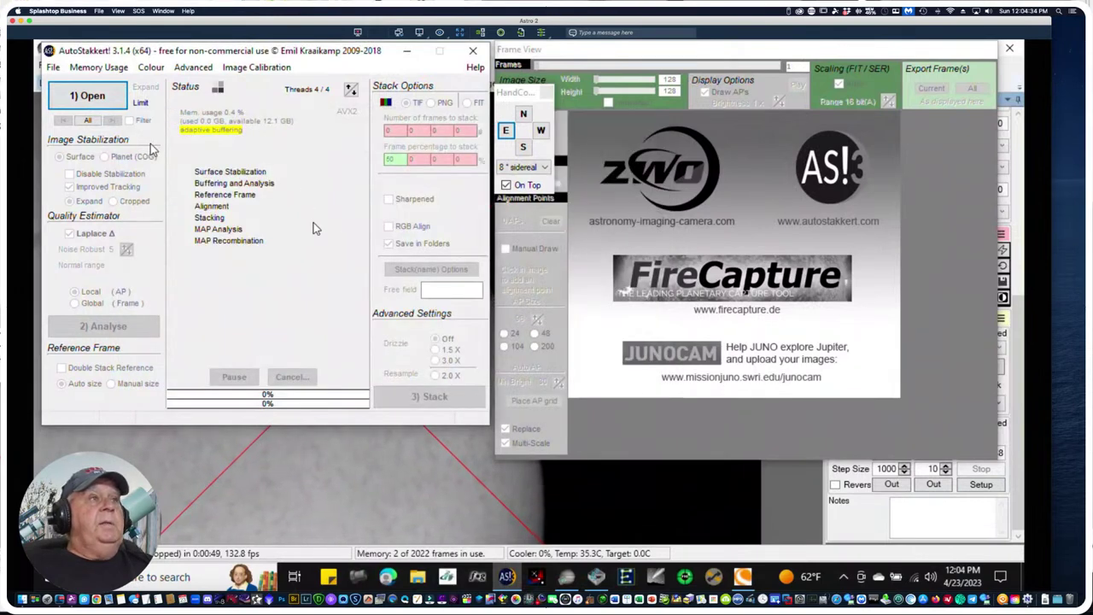
{"action": "left_click", "coordinate": [239, 69]}
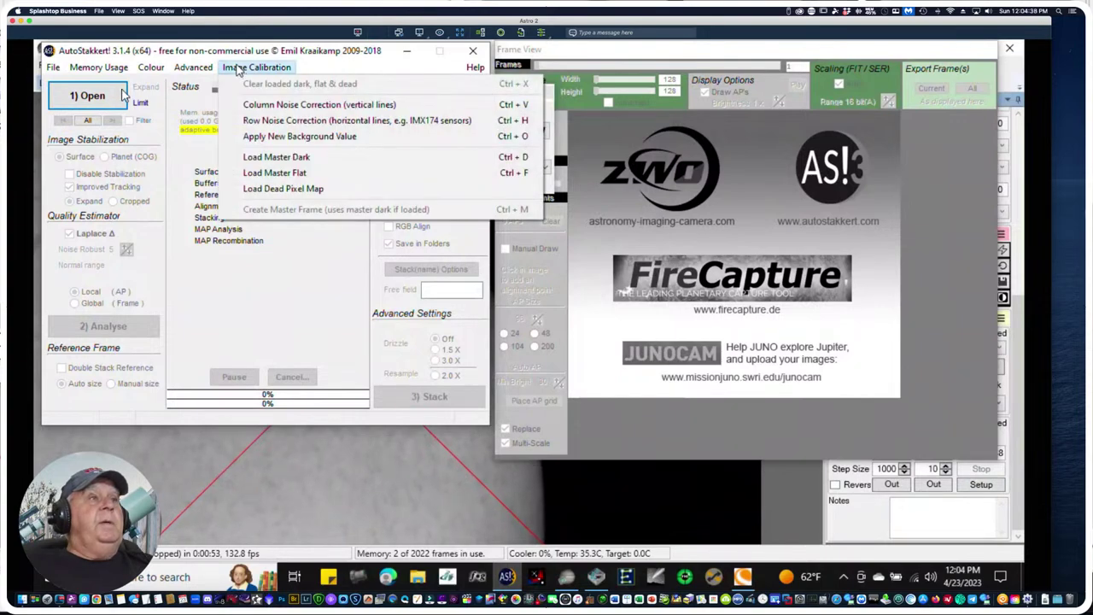
{"action": "left_click", "coordinate": [87, 98]}
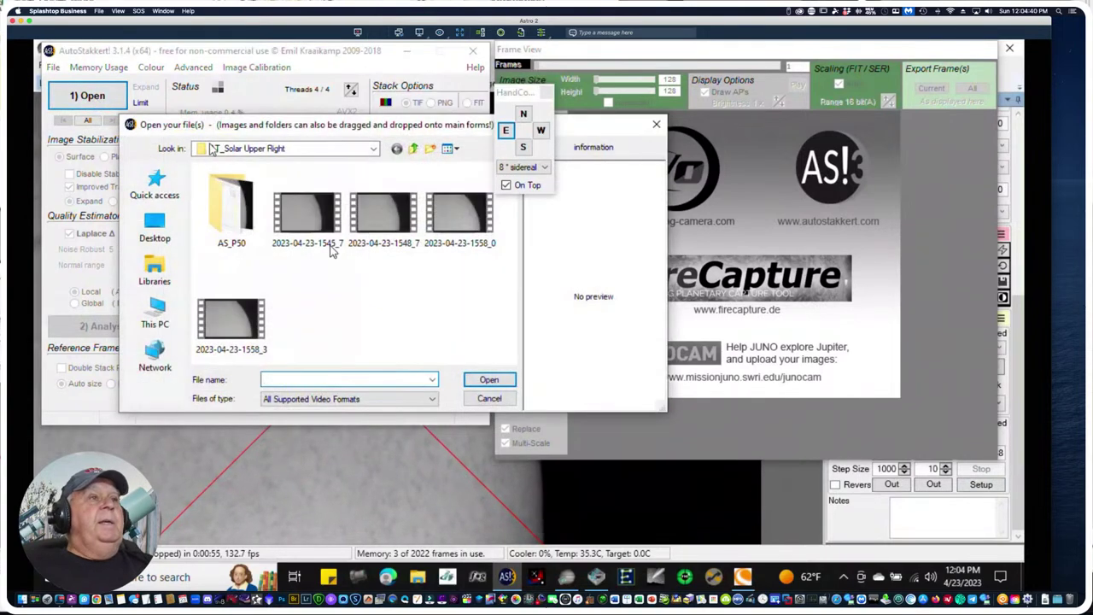
{"action": "left_click", "coordinate": [375, 150]}
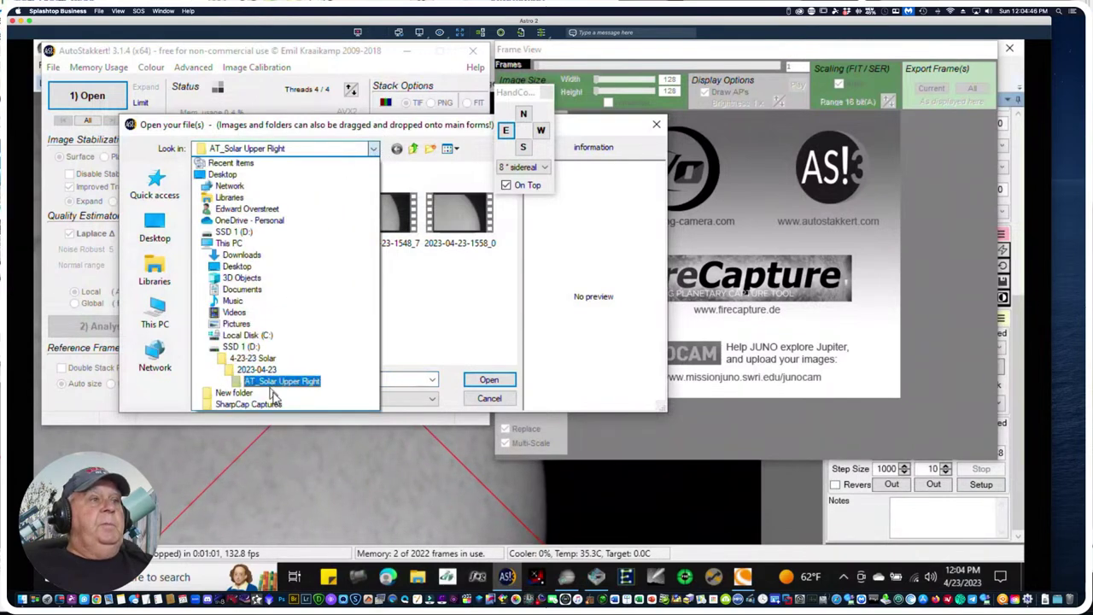
{"action": "left_click", "coordinate": [258, 370]}
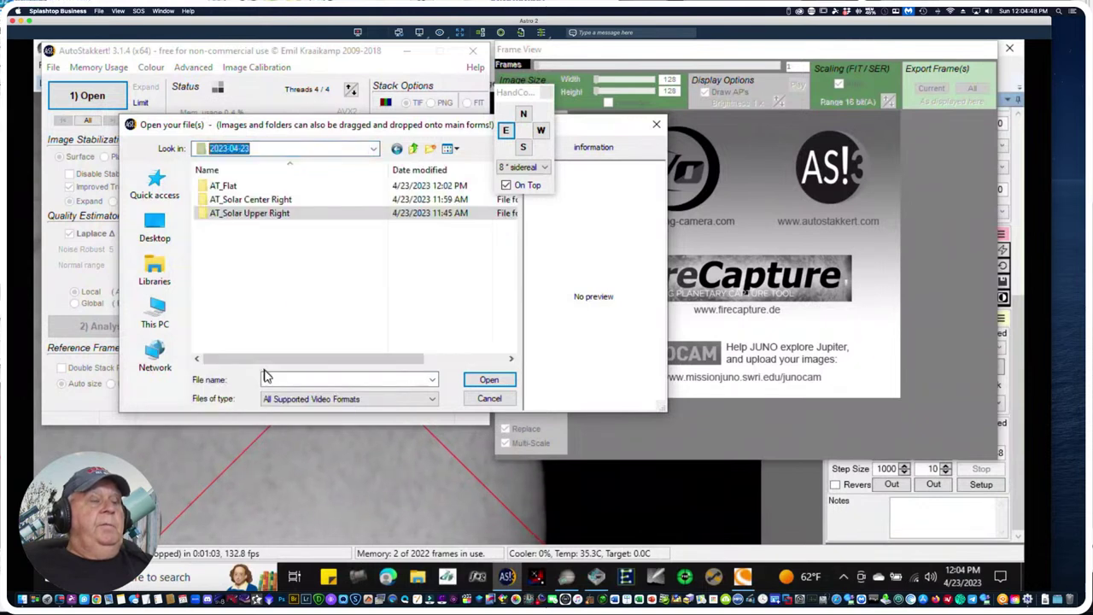
{"action": "left_click", "coordinate": [218, 190]}
{"action": "double_click", "coordinate": [218, 189]}
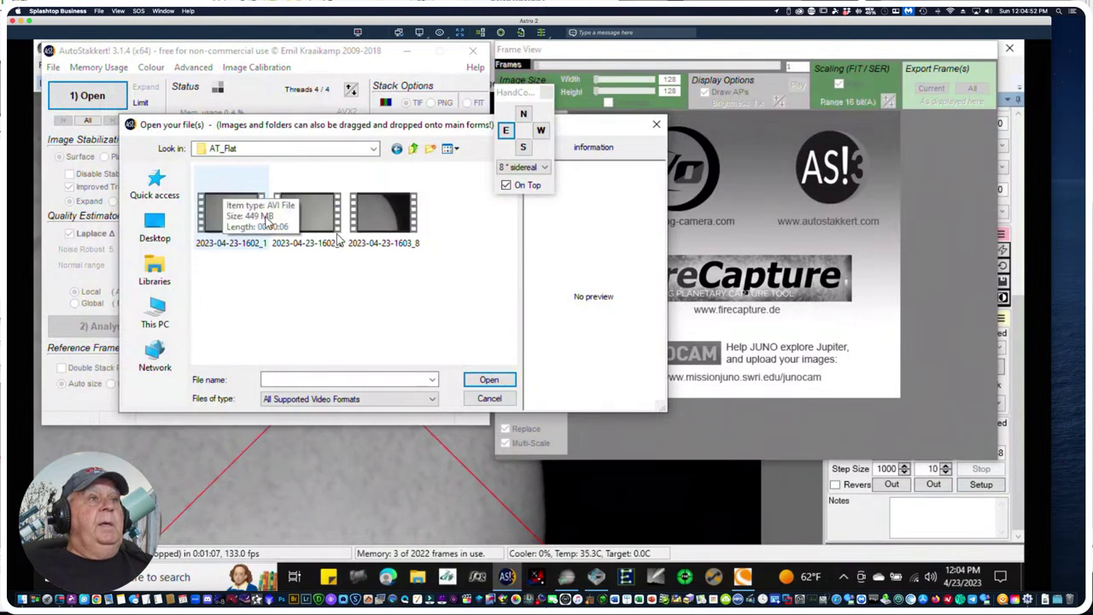
{"action": "left_click", "coordinate": [305, 216]}
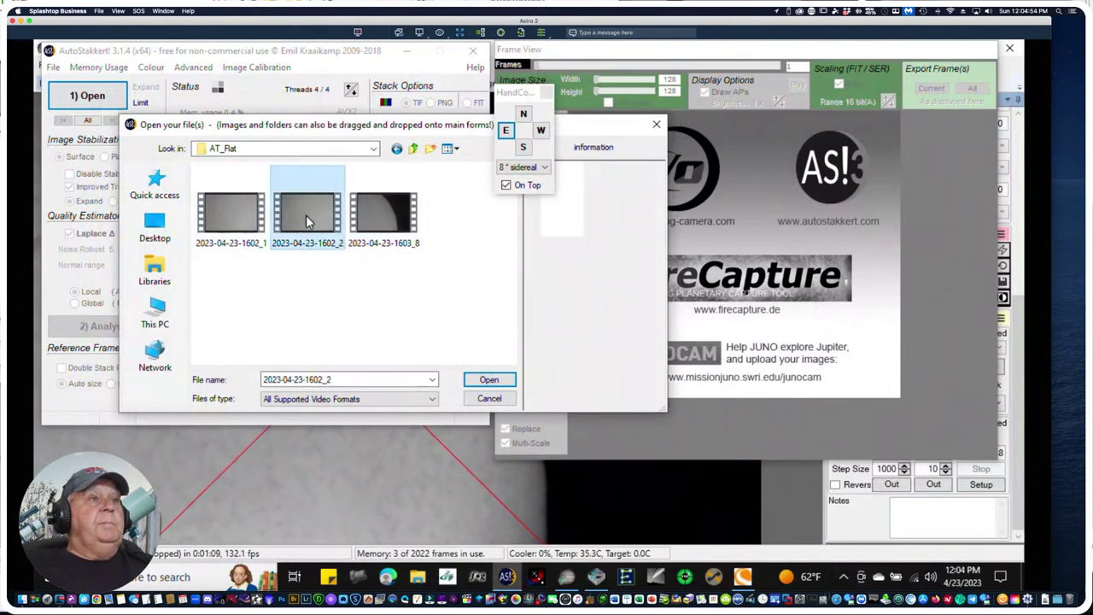
{"action": "left_click", "coordinate": [489, 385]}
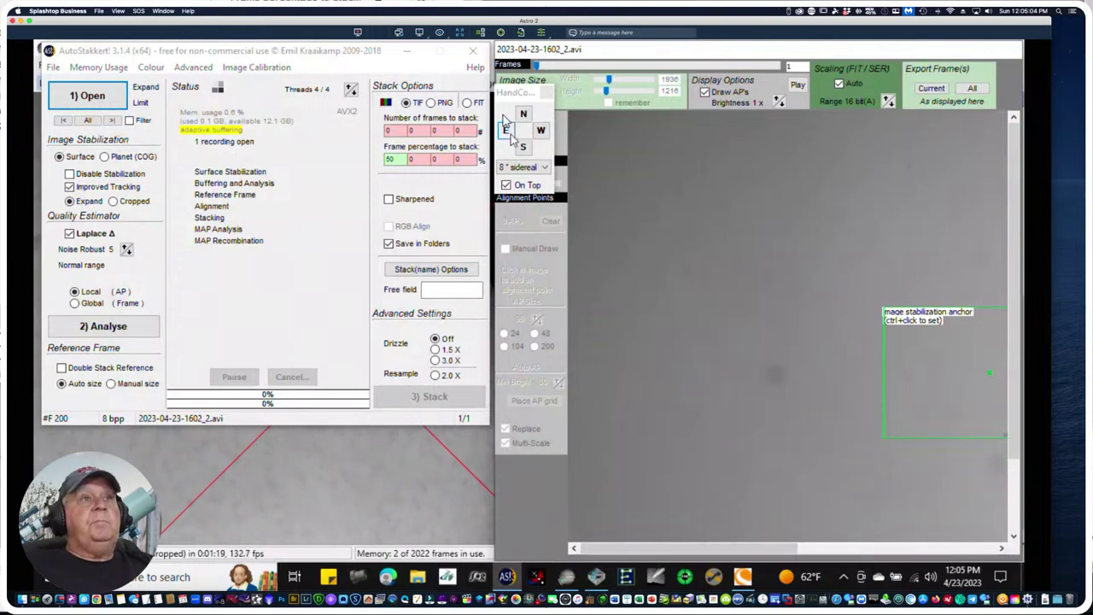
Move the floating hand control window off the zoom control and reduce the frame preview zoom to 30%
{"action": "left_click_drag", "start_coordinate": [502, 88], "coordinate": [500, 53]}
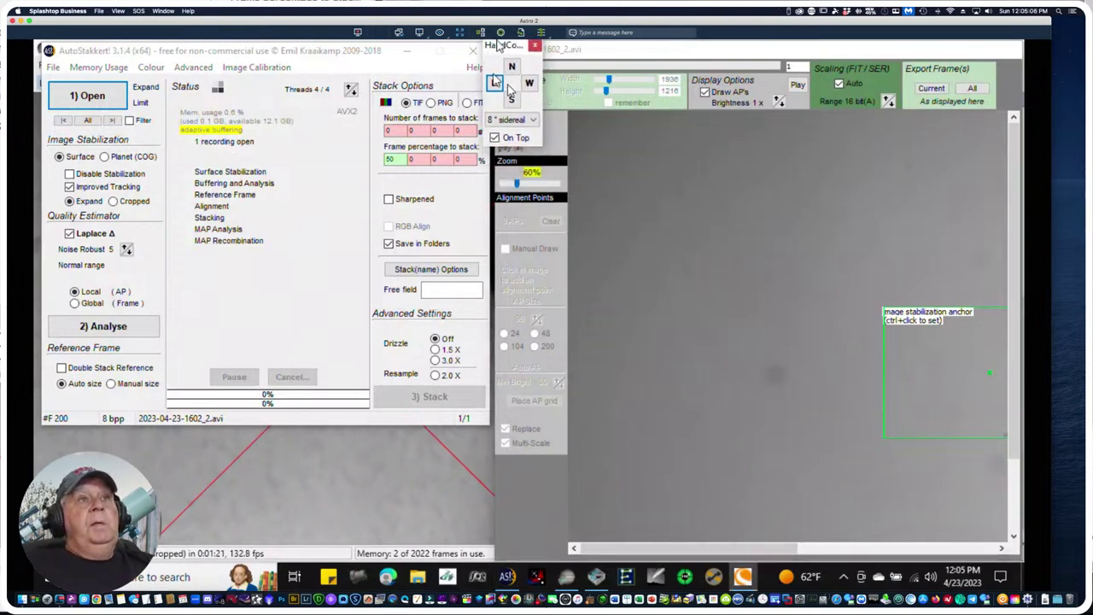
{"action": "left_click", "coordinate": [509, 186]}
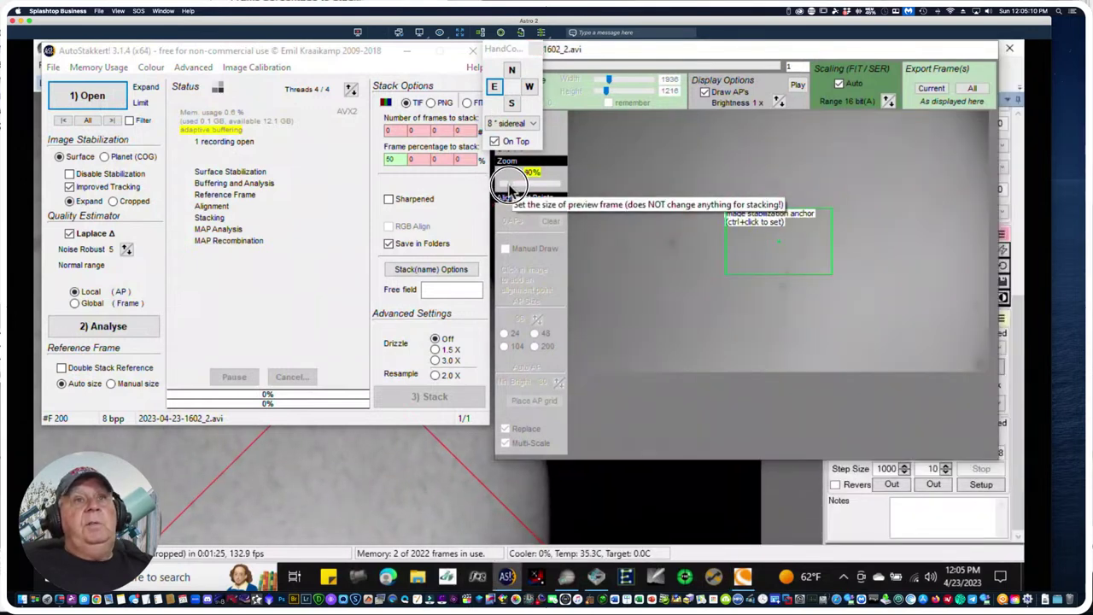
{"action": "left_click", "coordinate": [509, 186]}
{"action": "left_click", "coordinate": [509, 186]}
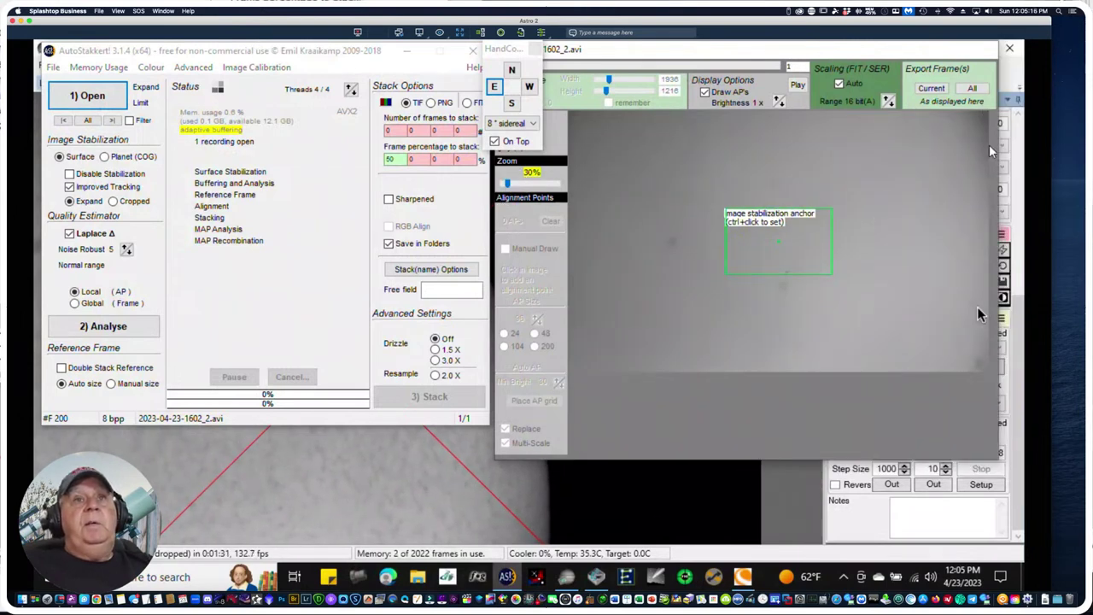
{"action": "left_click", "coordinate": [744, 222]}
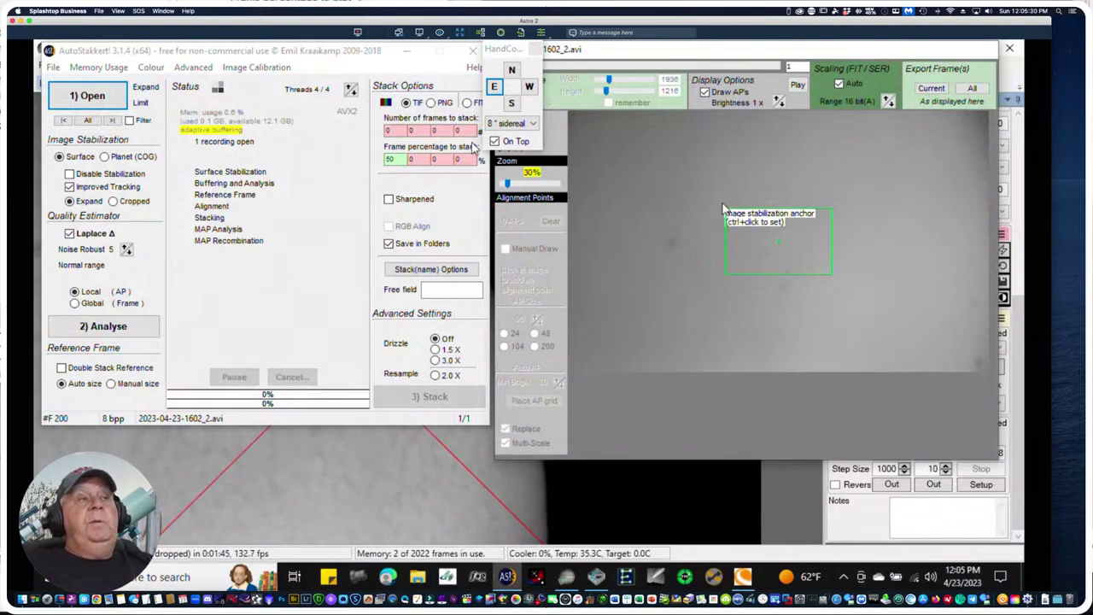
Create a master frame from the flat recording and save it as TIF file AT_Master in 4-23-23 Solar > 2023-04-23 > AT_Flat
{"action": "left_click", "coordinate": [251, 68]}
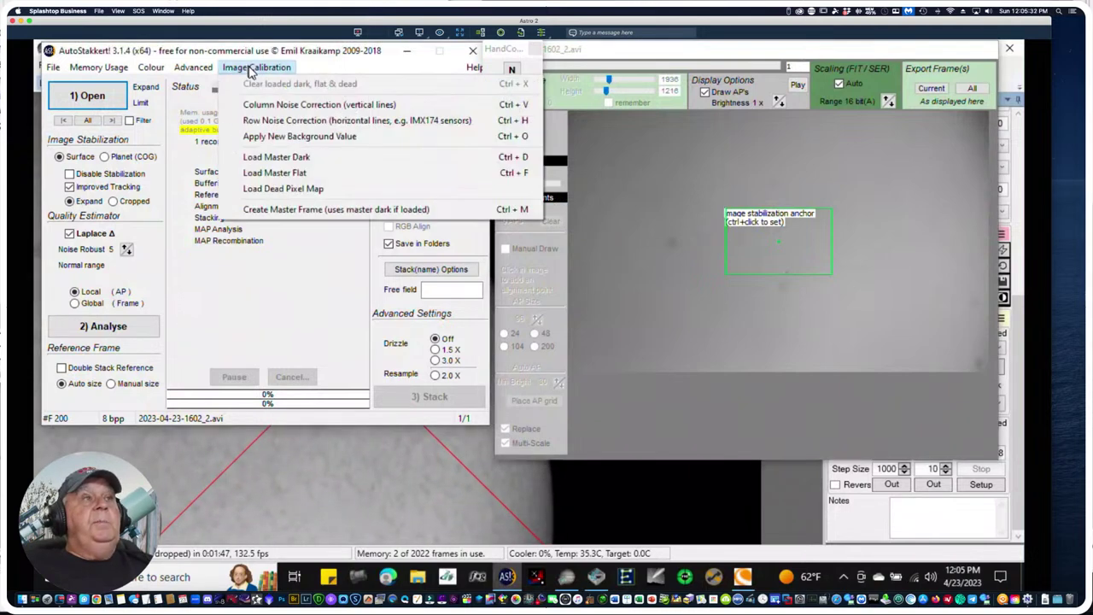
{"action": "left_click", "coordinate": [279, 211]}
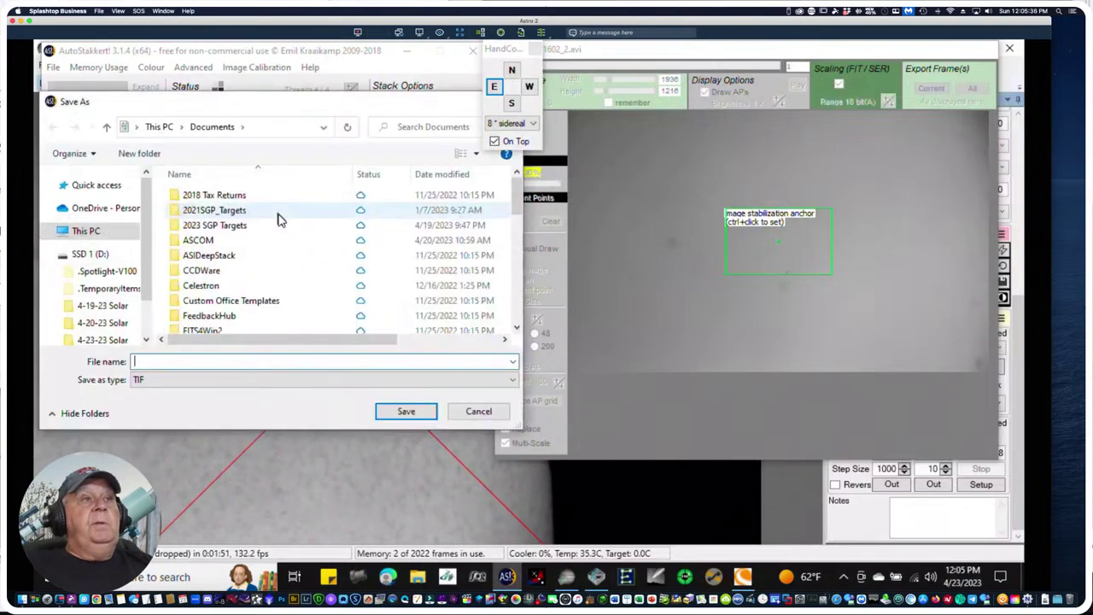
{"action": "left_click", "coordinate": [97, 341]}
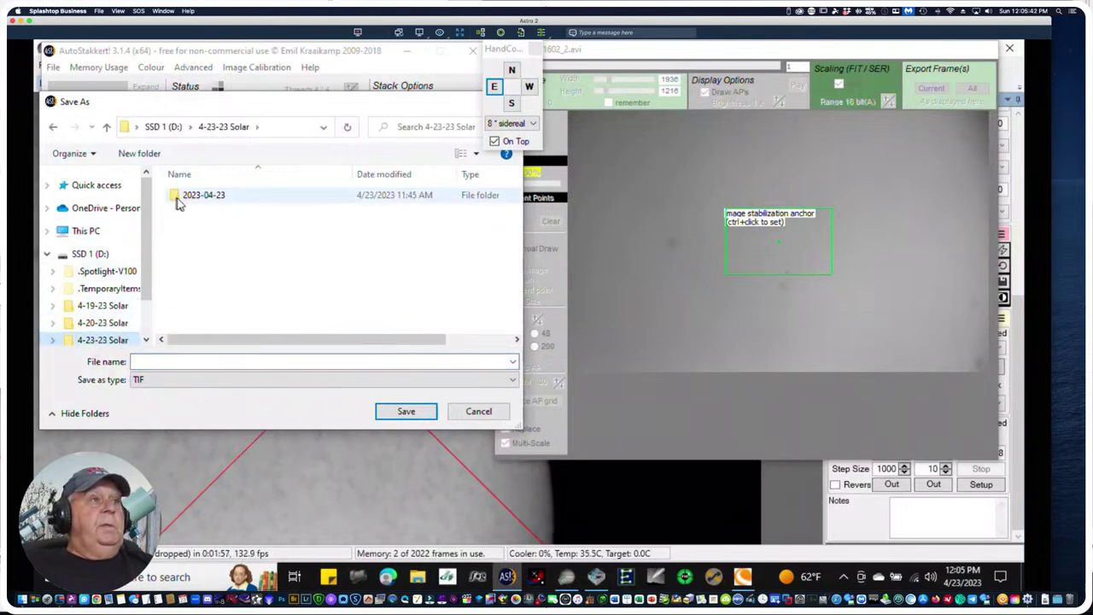
{"action": "double_click", "coordinate": [176, 198]}
{"action": "left_click", "coordinate": [192, 198]}
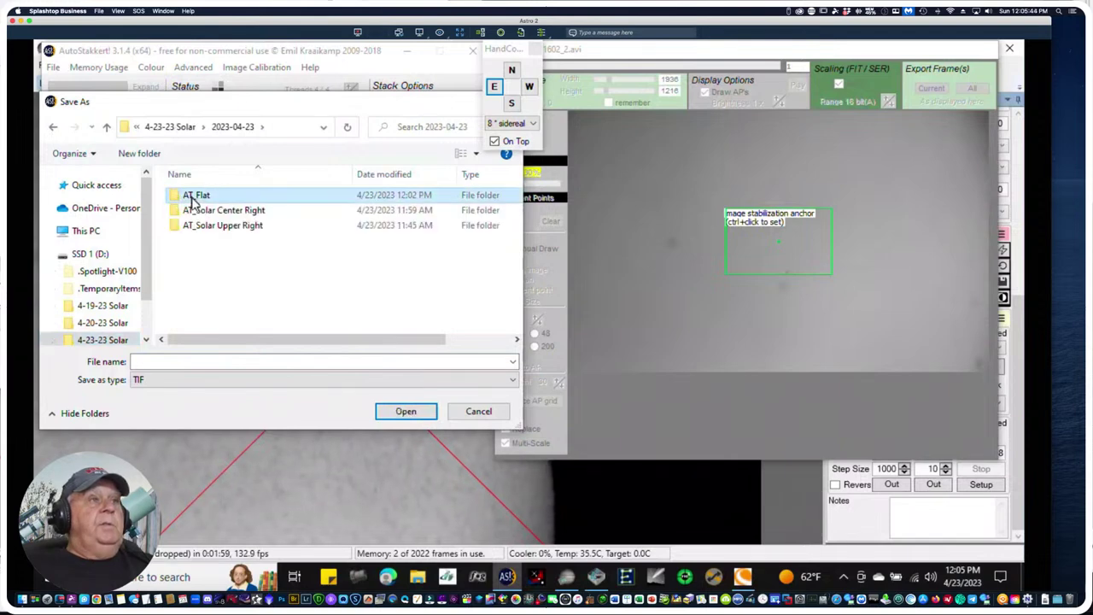
{"action": "double_click", "coordinate": [192, 198]}
{"action": "left_click", "coordinate": [150, 361]}
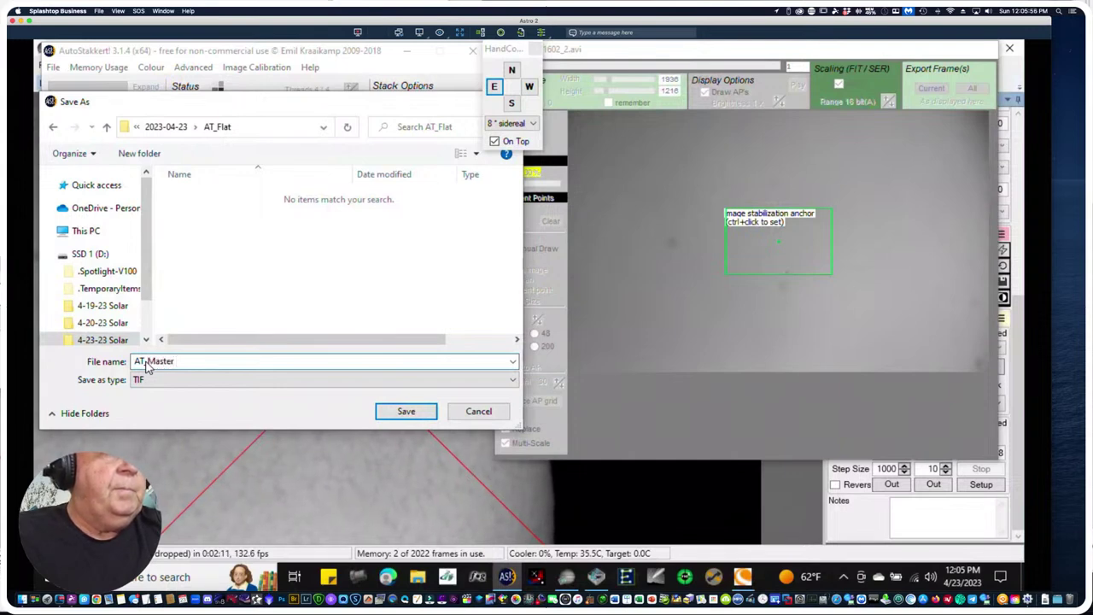
{"action": "key", "text": "Return"}
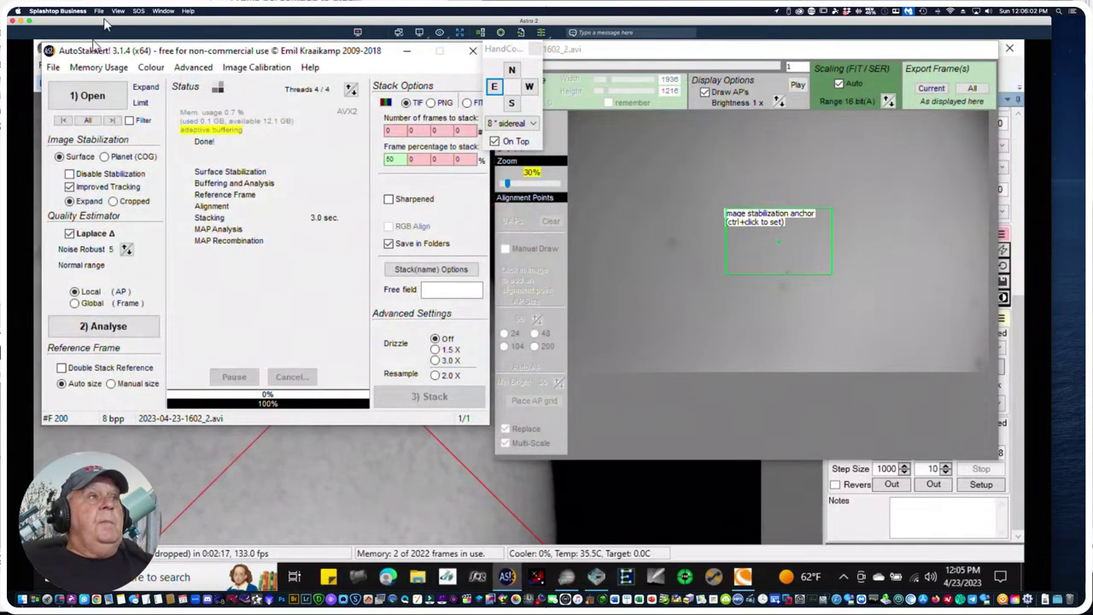
{"action": "left_click", "coordinate": [85, 95]}
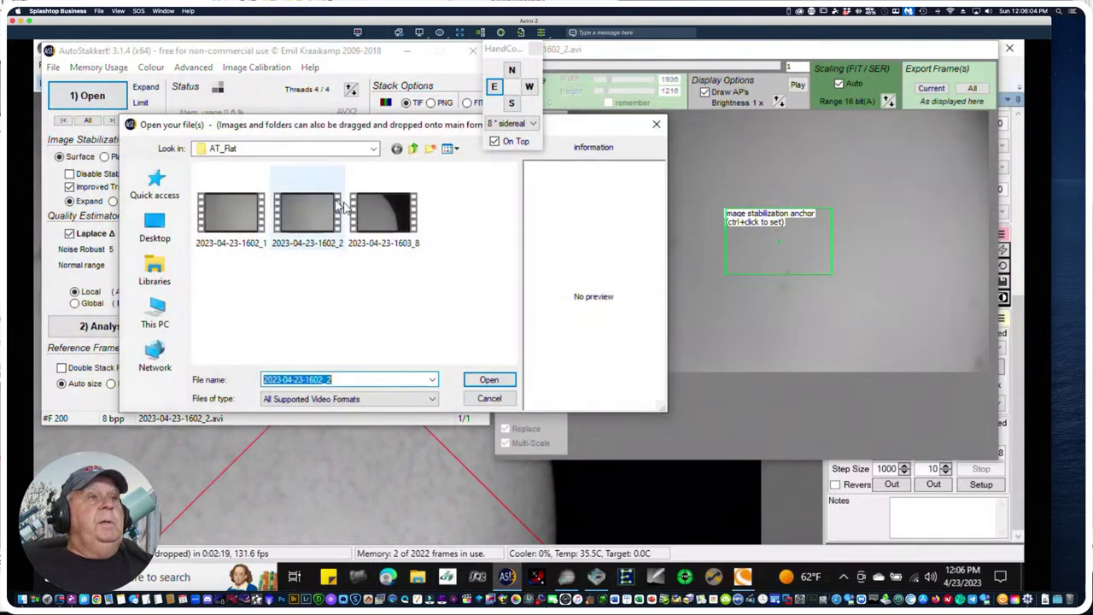
{"action": "left_click", "coordinate": [373, 152]}
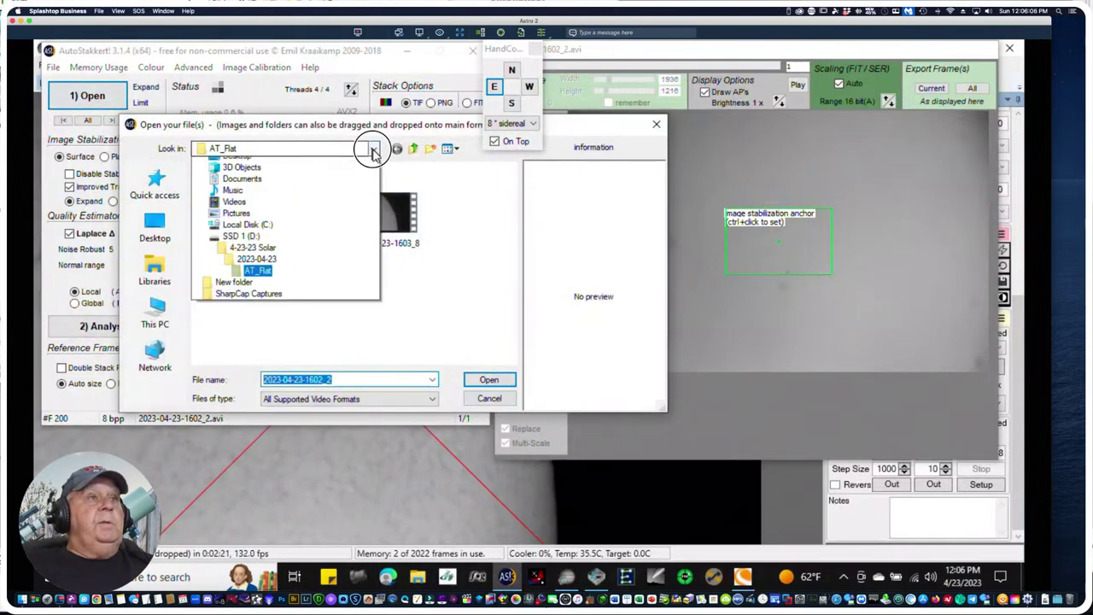
{"action": "left_click", "coordinate": [466, 198]}
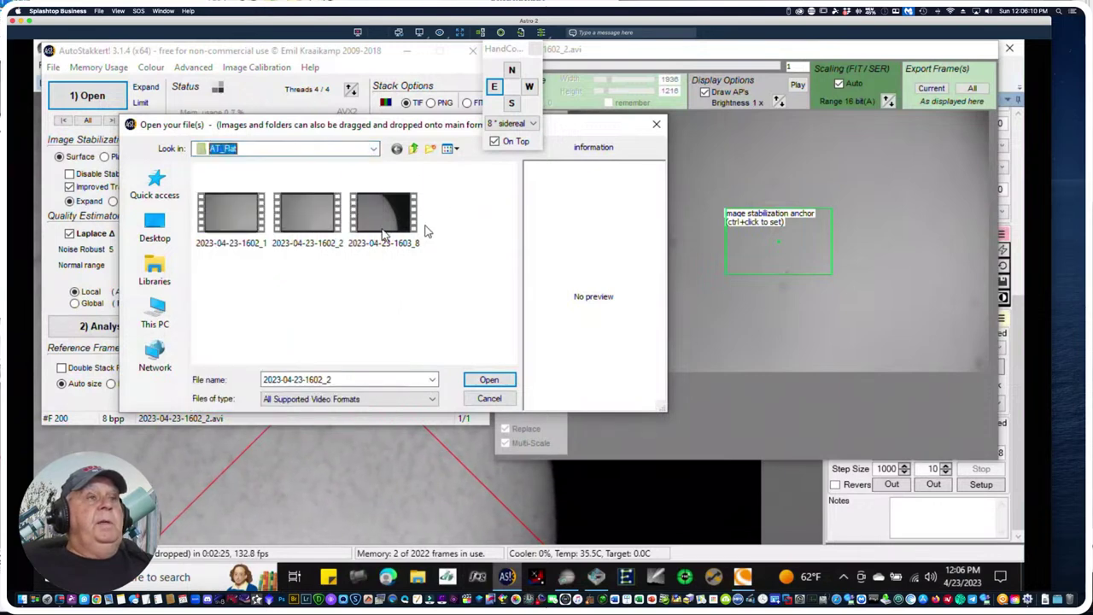
{"action": "left_click", "coordinate": [376, 223]}
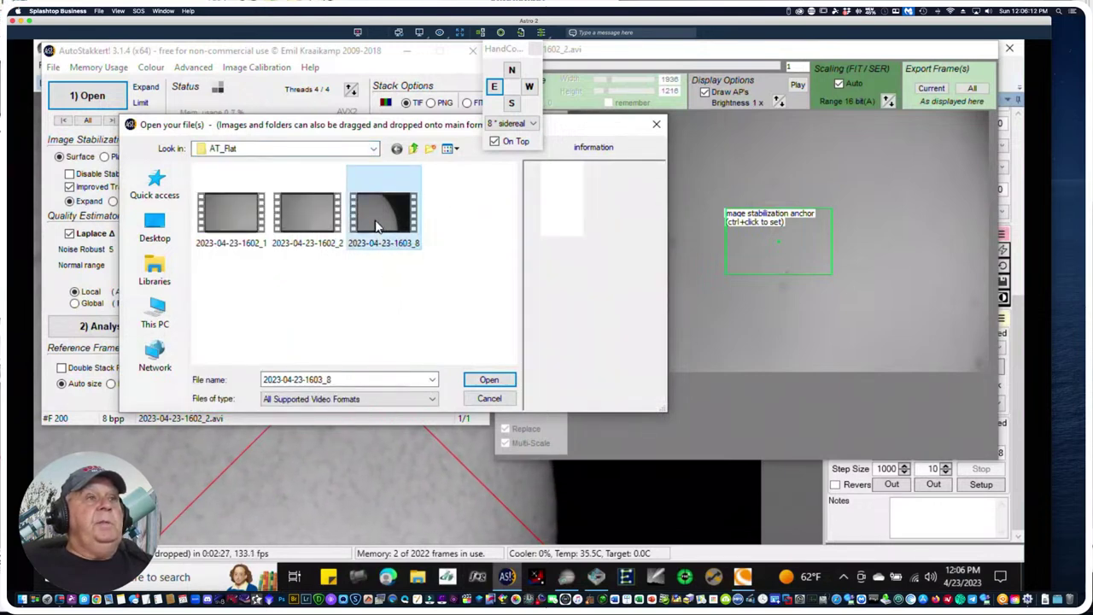
{"action": "left_click", "coordinate": [376, 150]}
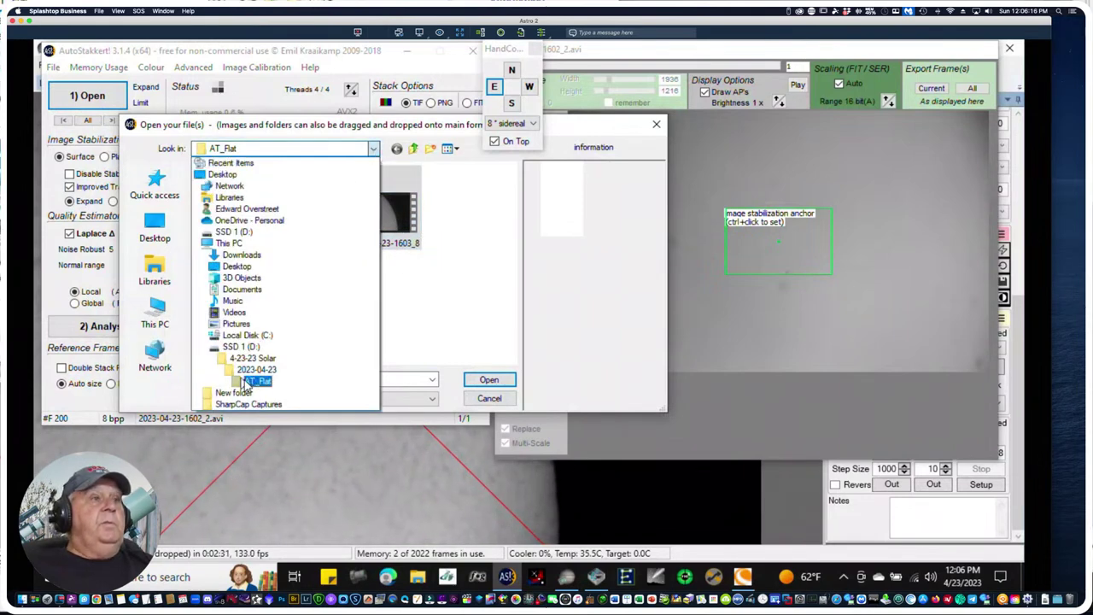
{"action": "left_click", "coordinate": [253, 369]}
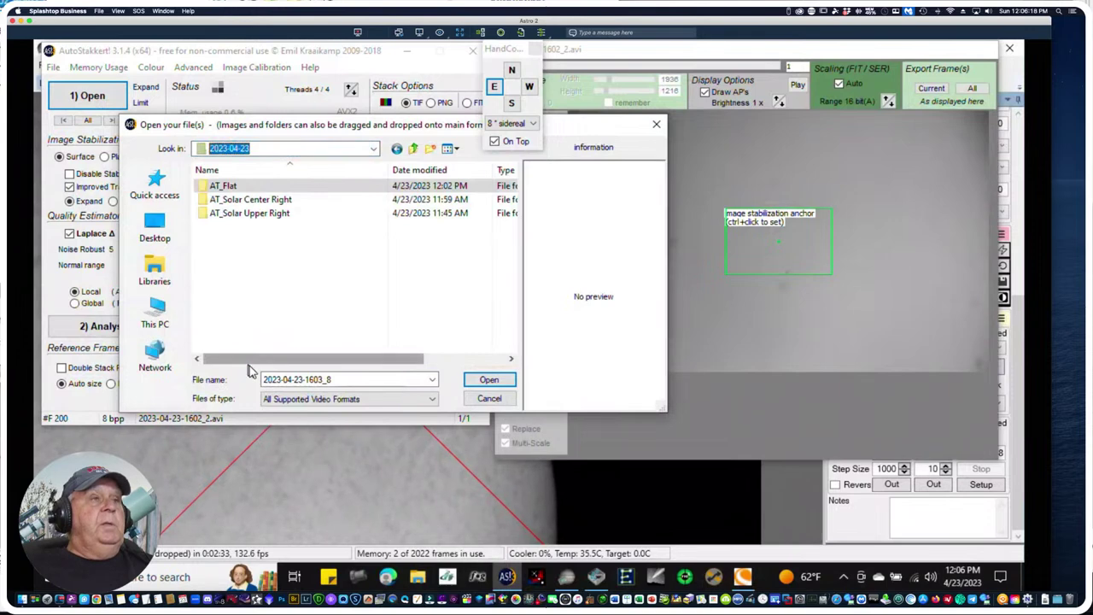
{"action": "left_click", "coordinate": [254, 215]}
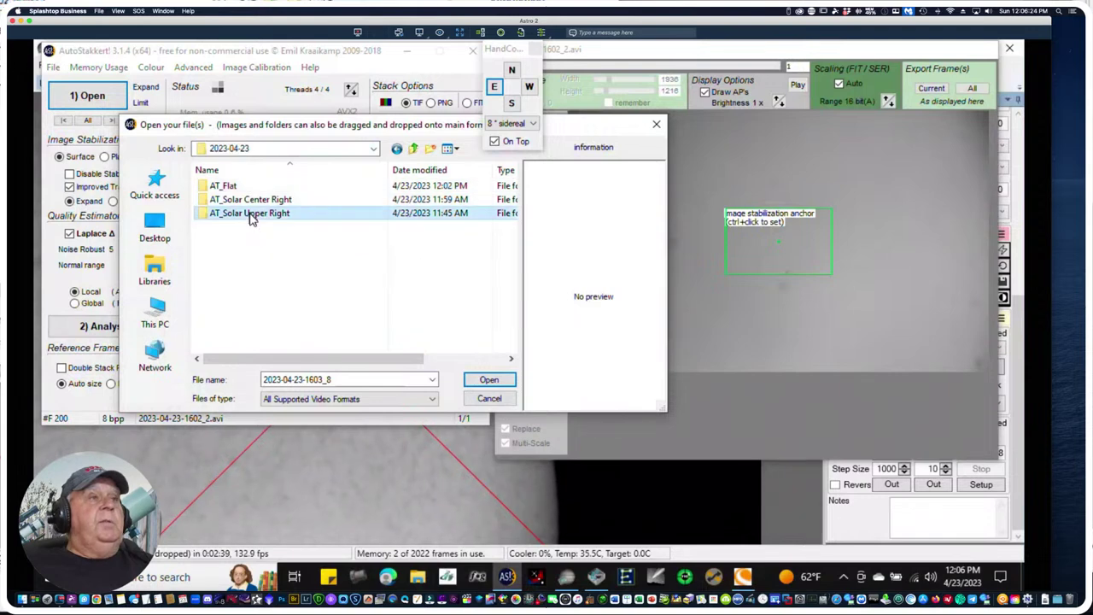
{"action": "double_click", "coordinate": [205, 215]}
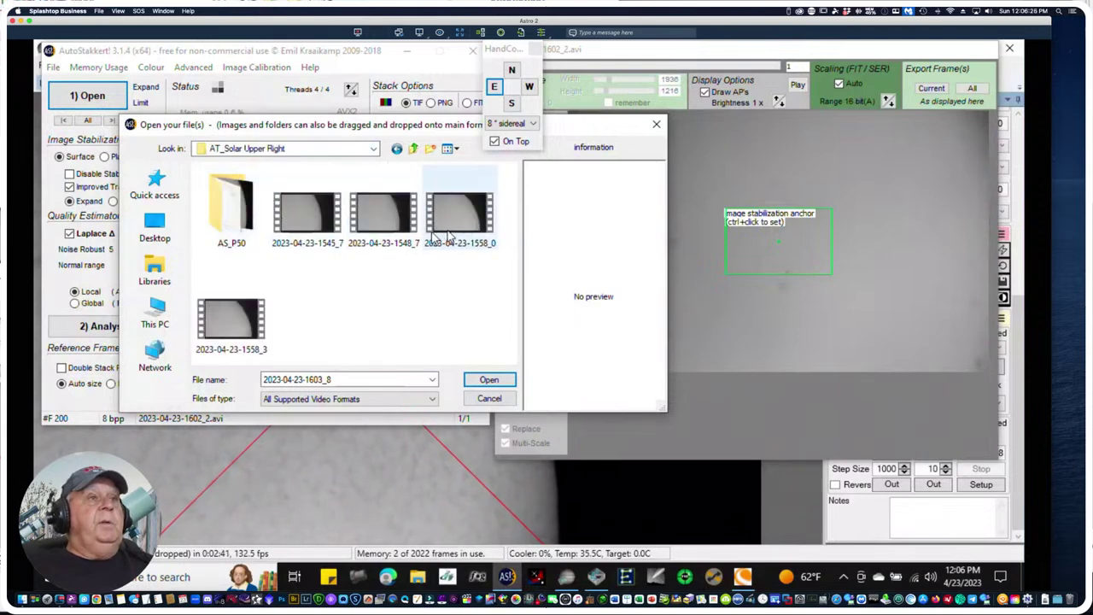
{"action": "left_click", "coordinate": [228, 313]}
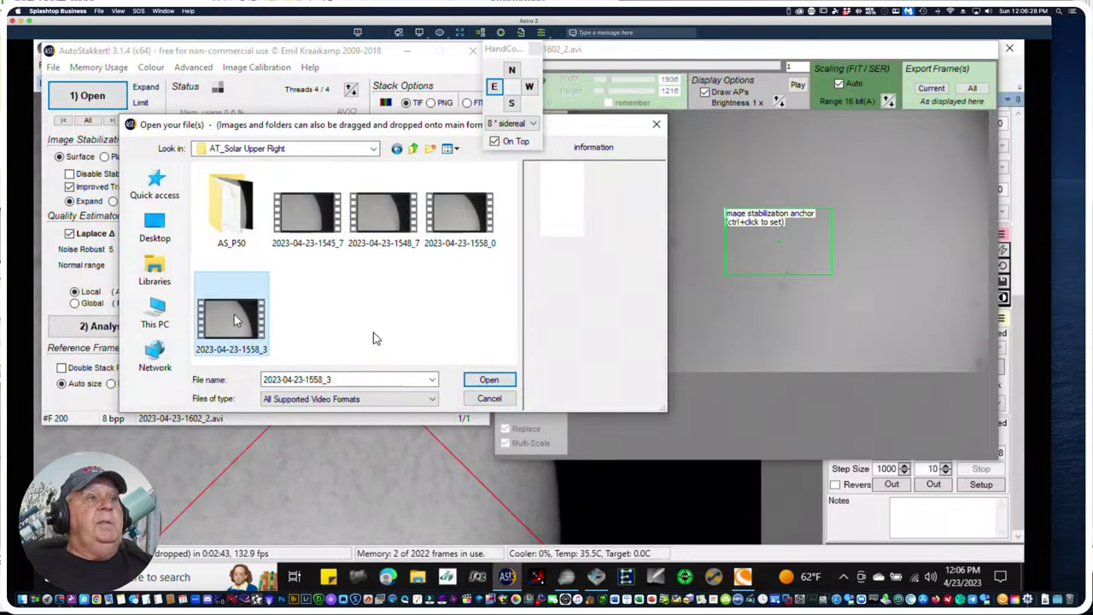
{"action": "left_click", "coordinate": [485, 381]}
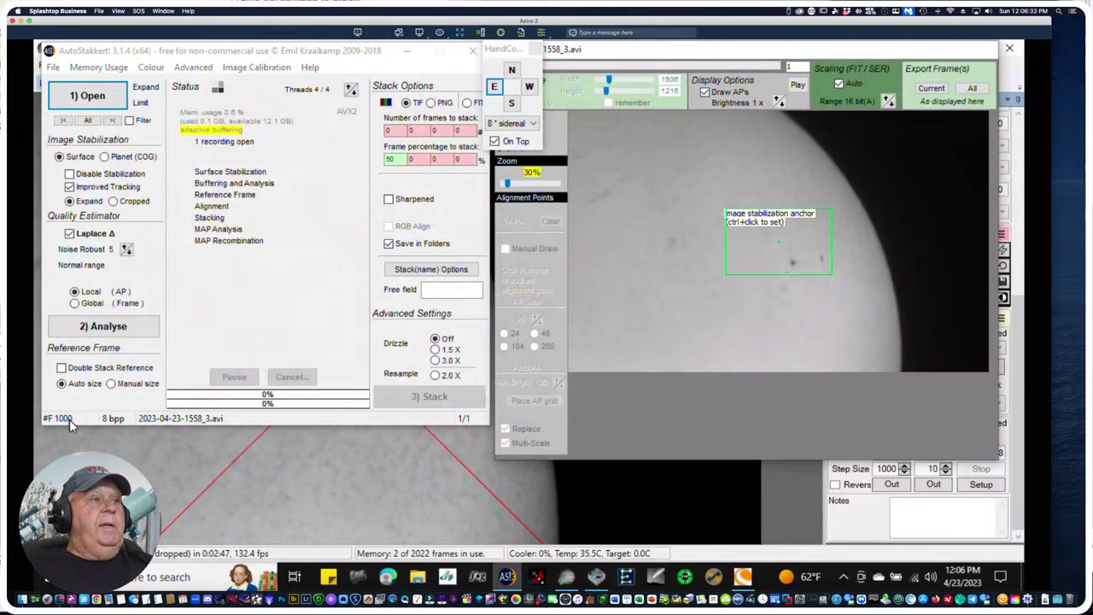
{"action": "left_click", "coordinate": [841, 237]}
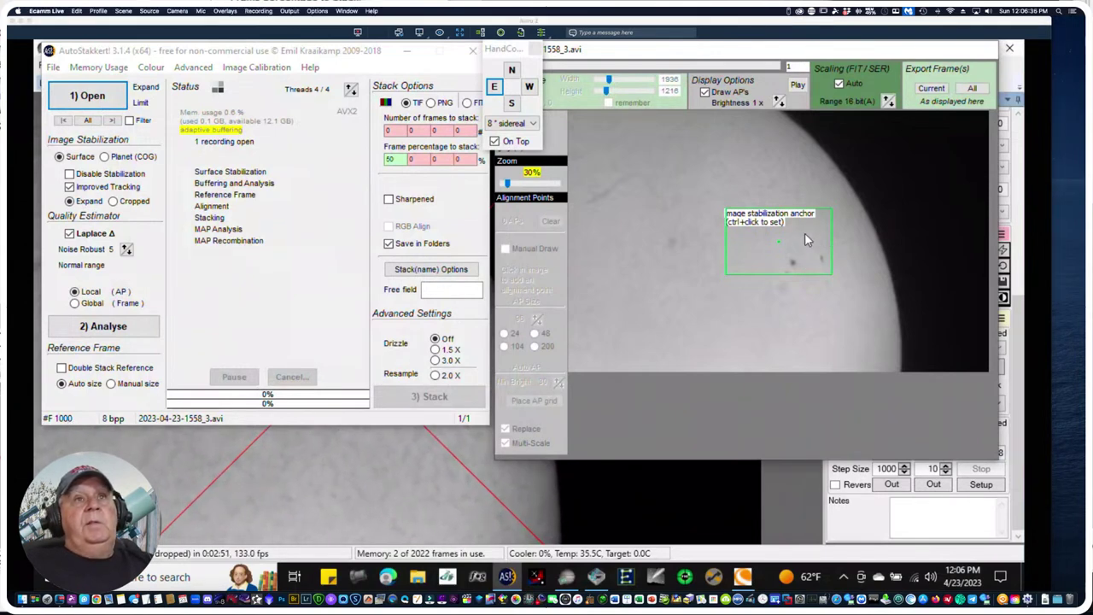
{"action": "left_click", "coordinate": [875, 152]}
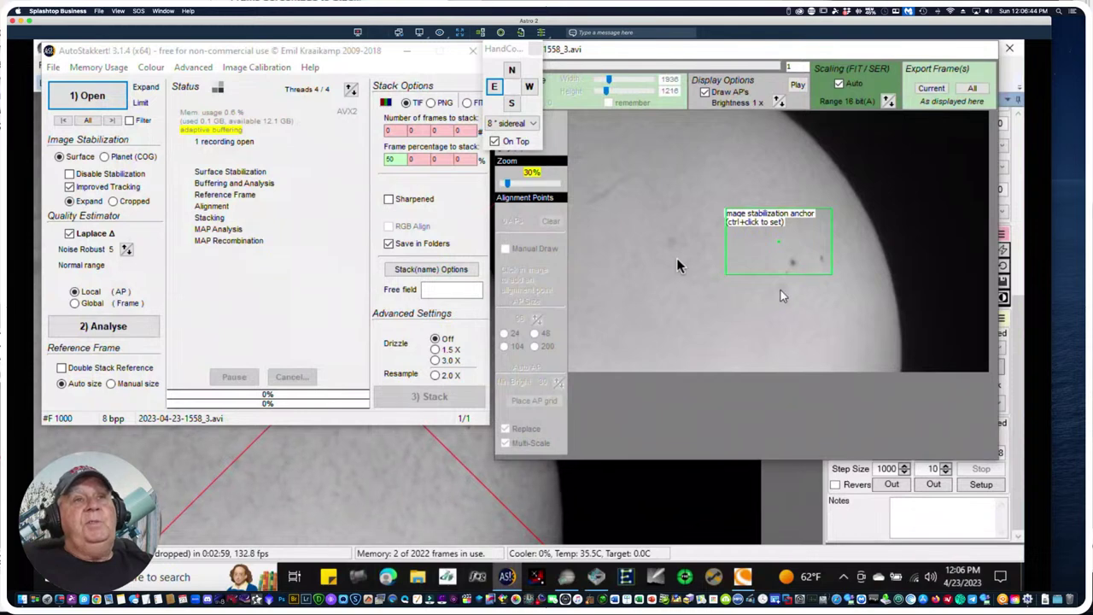
Load AT_MasterFlat from the AT_Flat folder as the master flat and analyse the solar recording
{"action": "left_click", "coordinate": [251, 68]}
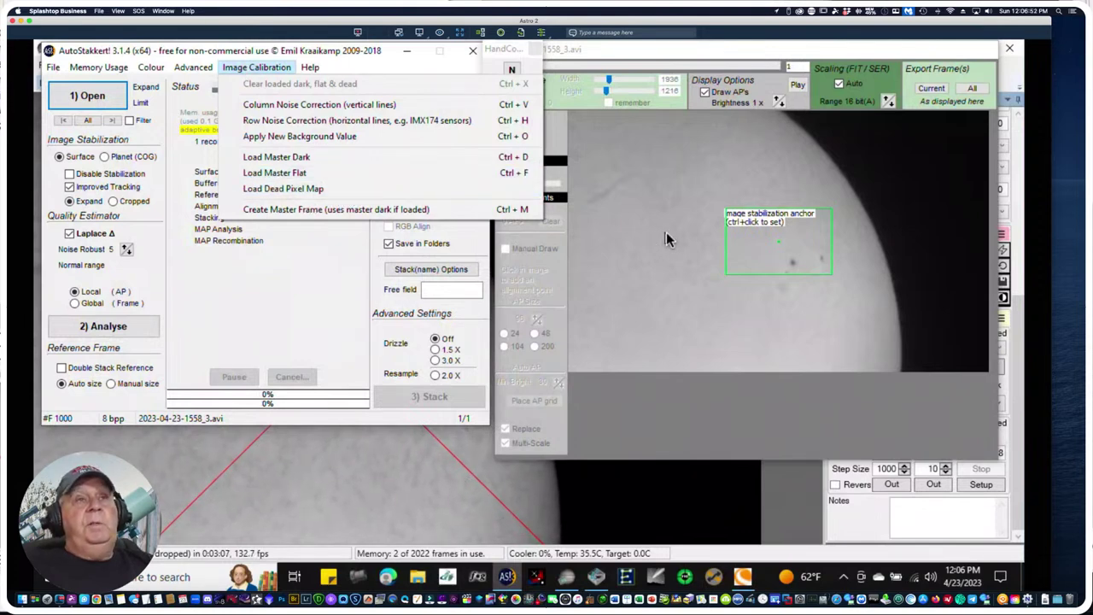
{"action": "left_click", "coordinate": [264, 175]}
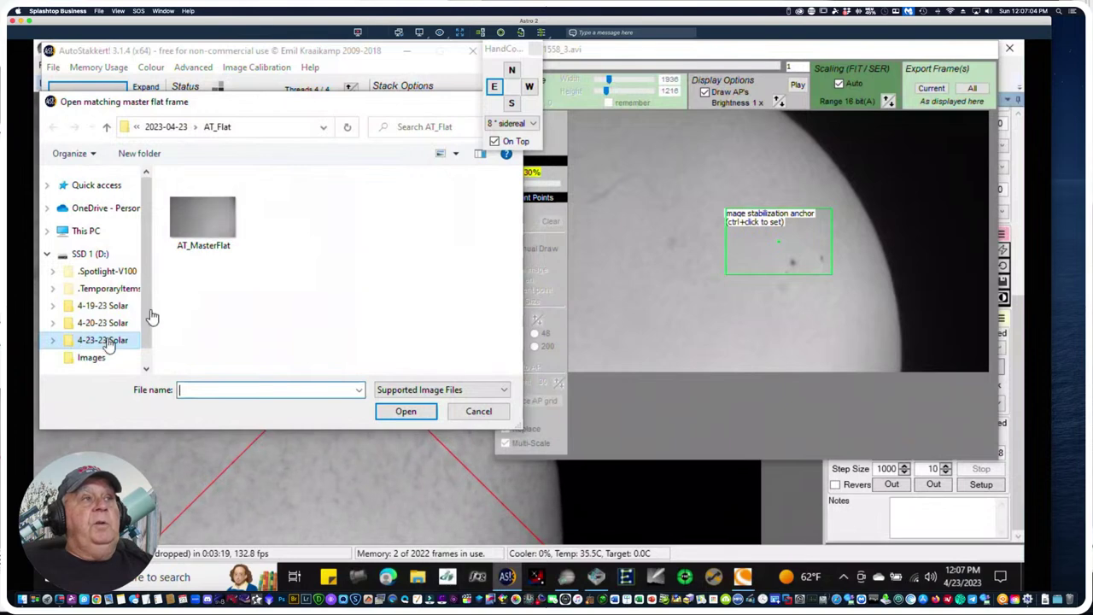
{"action": "left_click", "coordinate": [211, 221]}
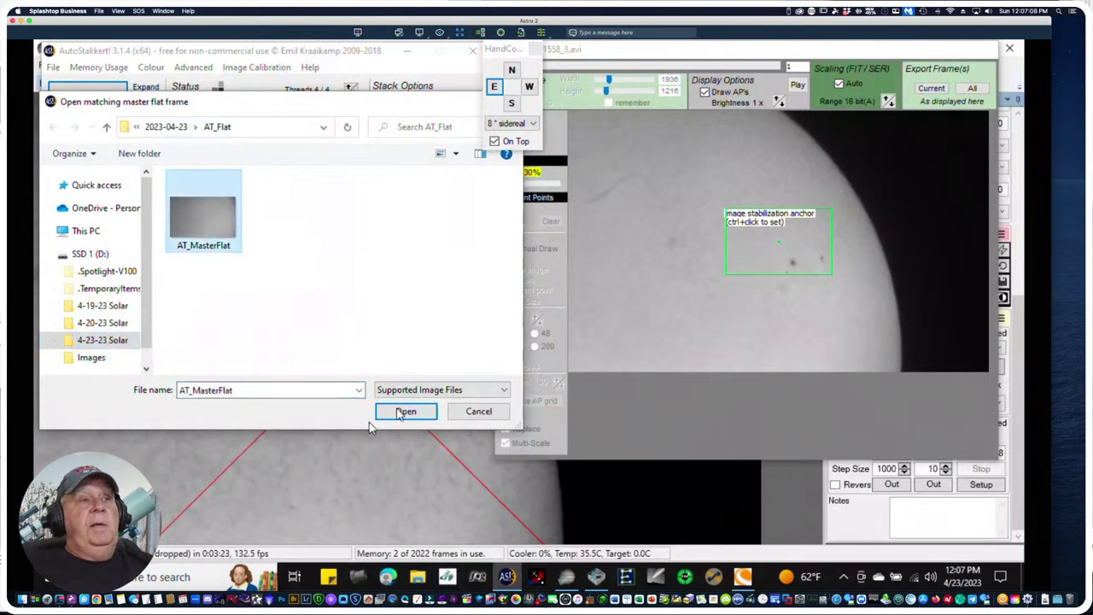
{"action": "left_click", "coordinate": [399, 414]}
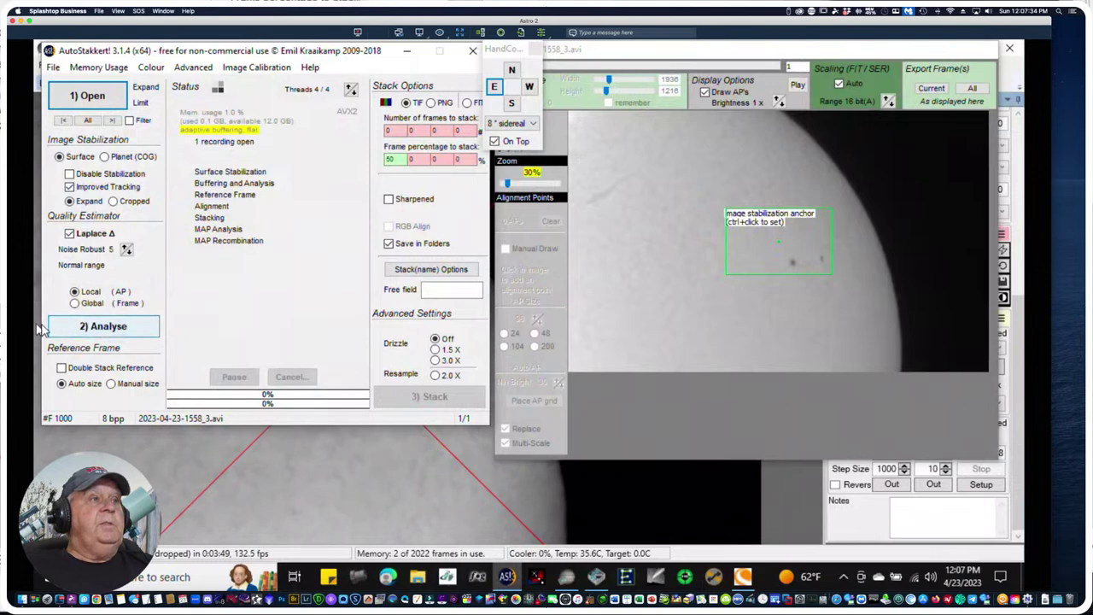
{"action": "left_click", "coordinate": [92, 329]}
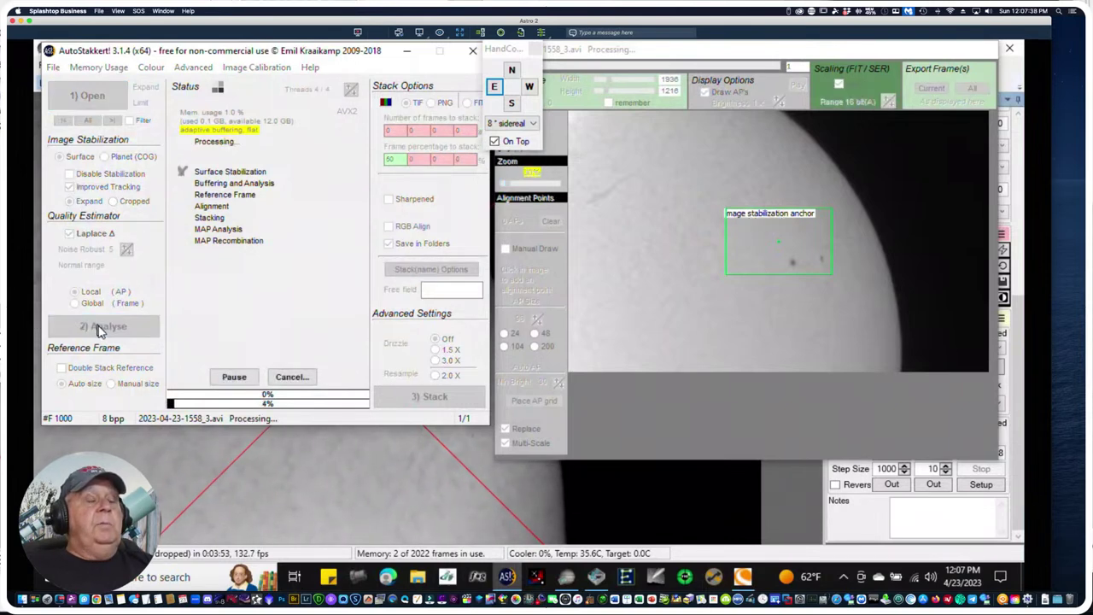
Switch to SharpCap and select the ZWO ASI1600MM-Cool as the active camera
{"action": "left_click", "coordinate": [350, 510]}
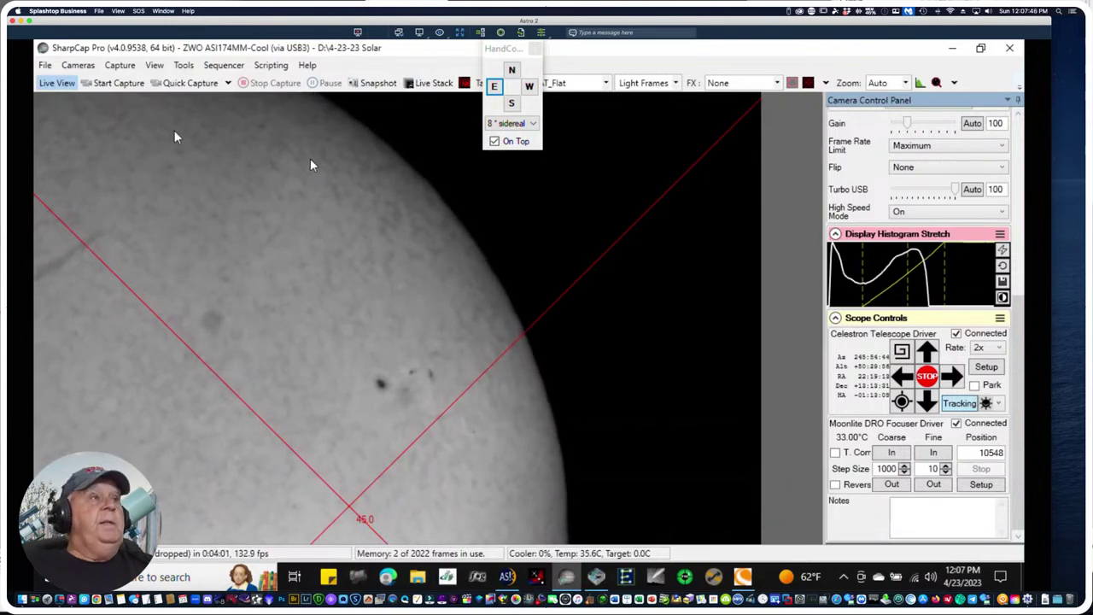
{"action": "left_click", "coordinate": [78, 66]}
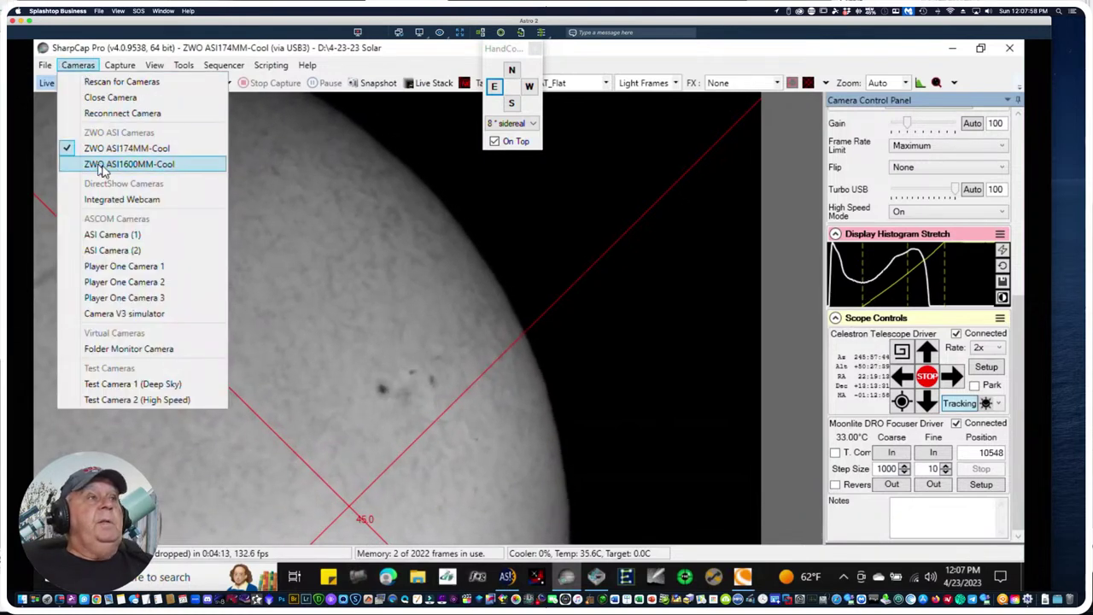
{"action": "left_click", "coordinate": [100, 169]}
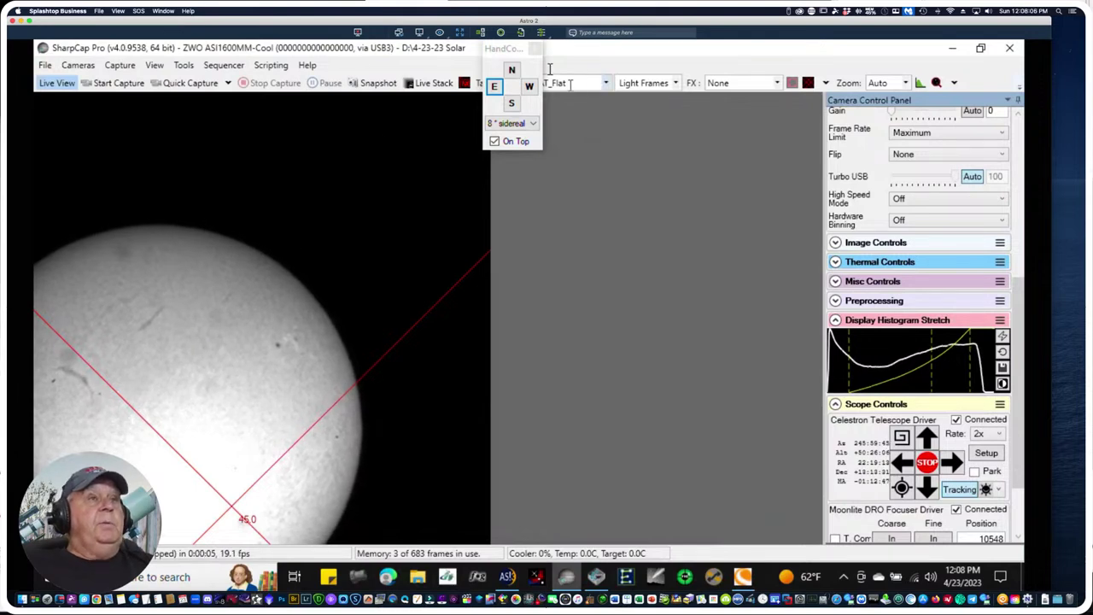
Slew the mount north and east to bring the solar disk into the frame, and turn off the reticule
{"action": "left_click", "coordinate": [512, 71]}
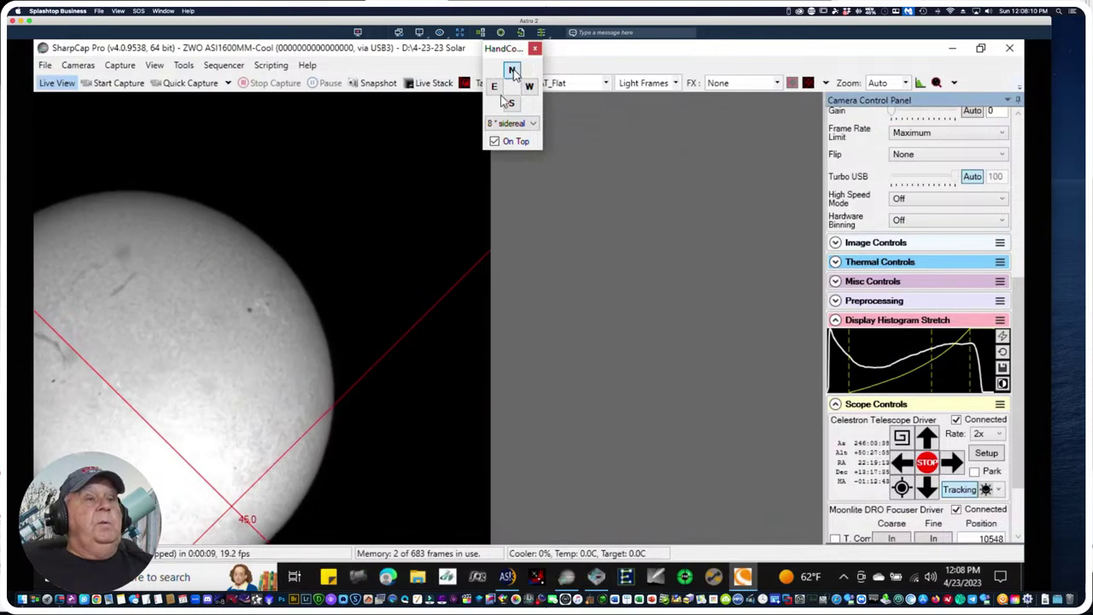
{"action": "left_click", "coordinate": [494, 88]}
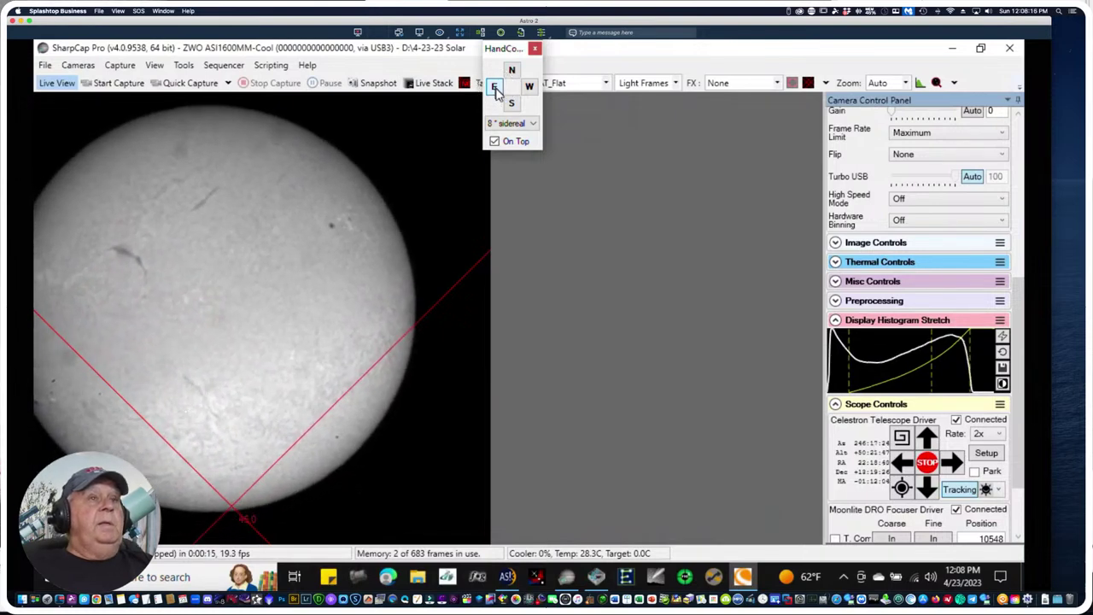
{"action": "left_click", "coordinate": [826, 83]}
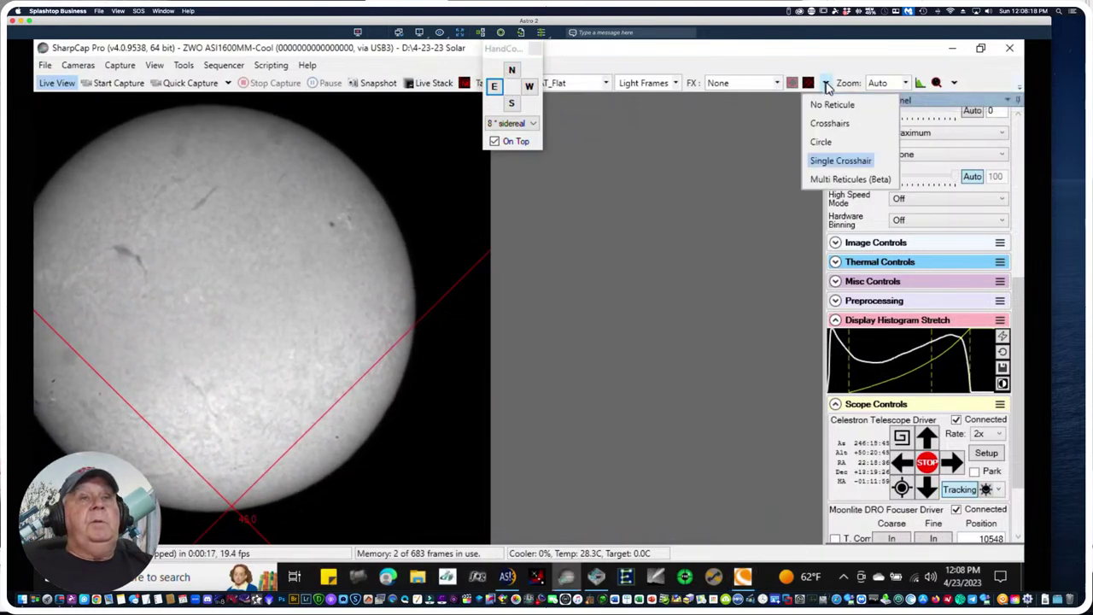
{"action": "left_click", "coordinate": [828, 106]}
Fine-tune the mount position with north, south and east moves so the whole solar disk fits inside the camera frame
{"action": "left_click", "coordinate": [511, 103]}
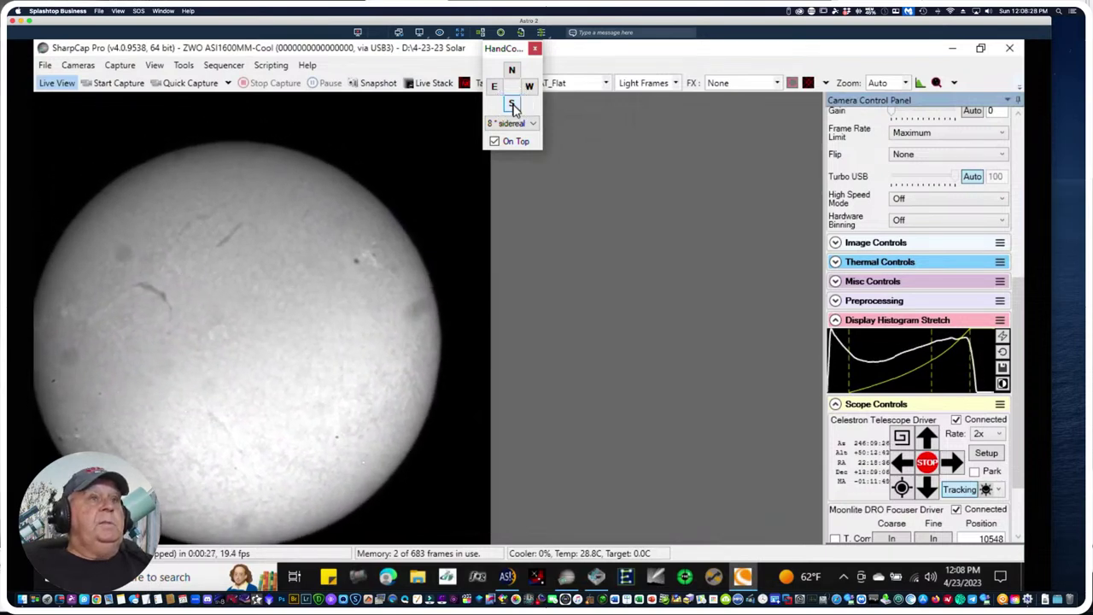
{"action": "left_click", "coordinate": [514, 106]}
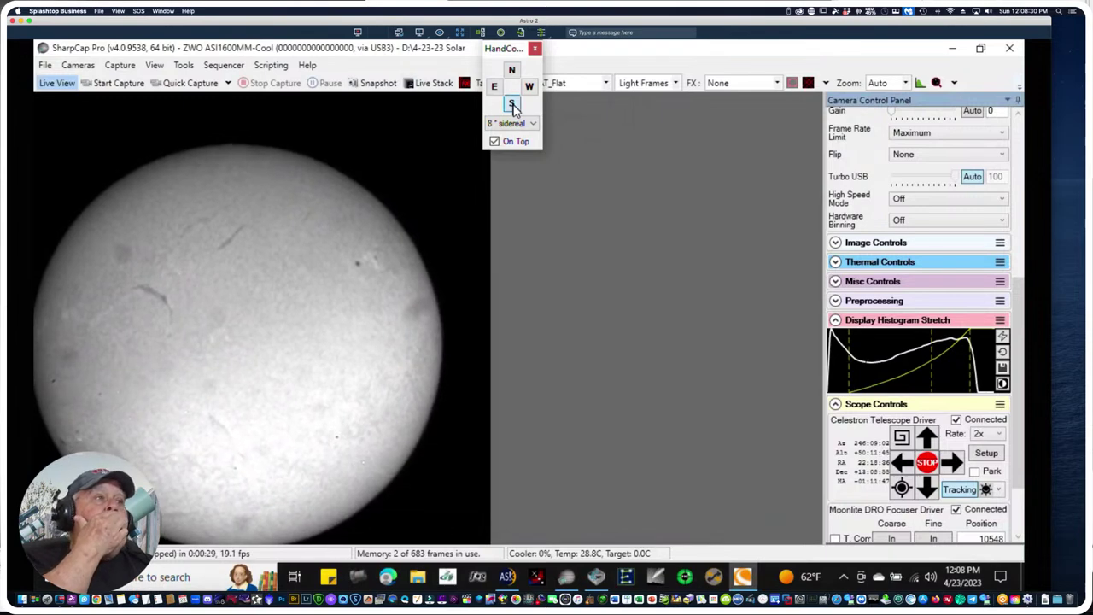
{"action": "left_click", "coordinate": [512, 72]}
{"action": "left_click", "coordinate": [512, 72]}
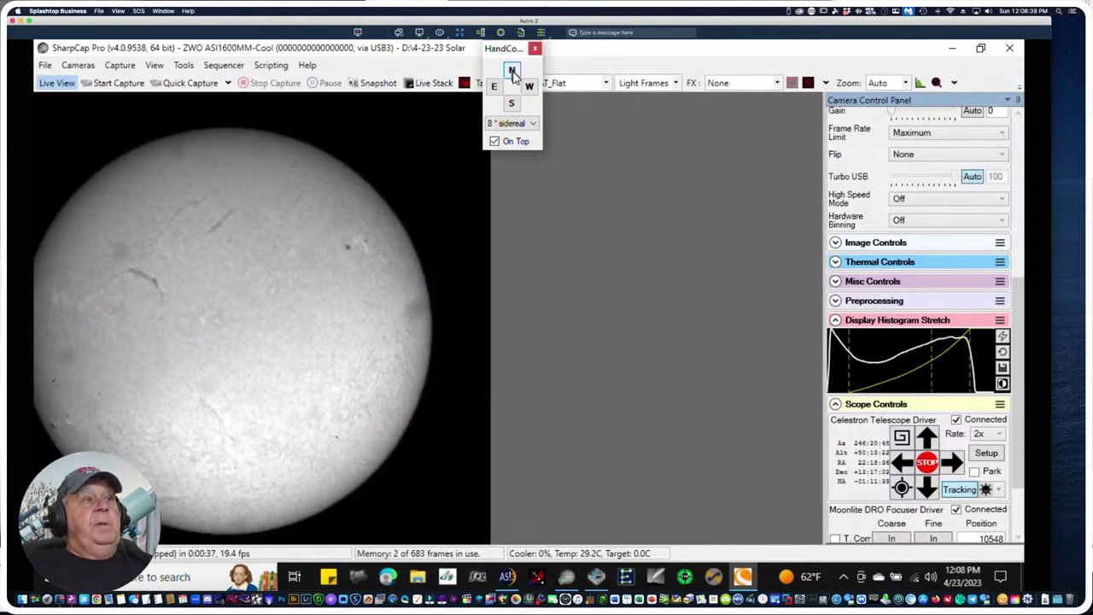
{"action": "left_click", "coordinate": [494, 89]}
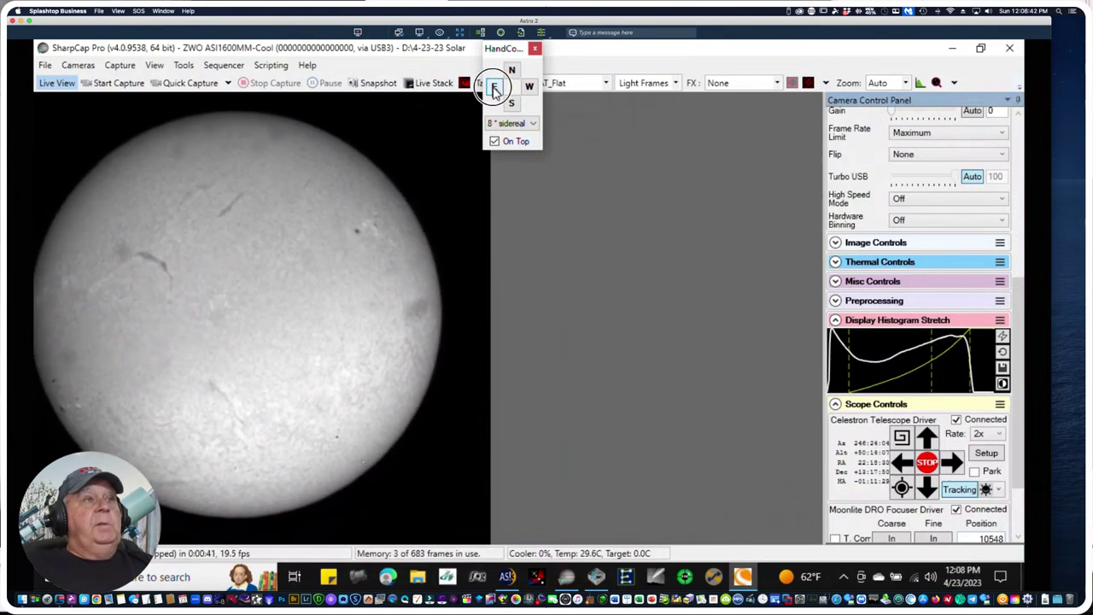
{"action": "left_click", "coordinate": [512, 104]}
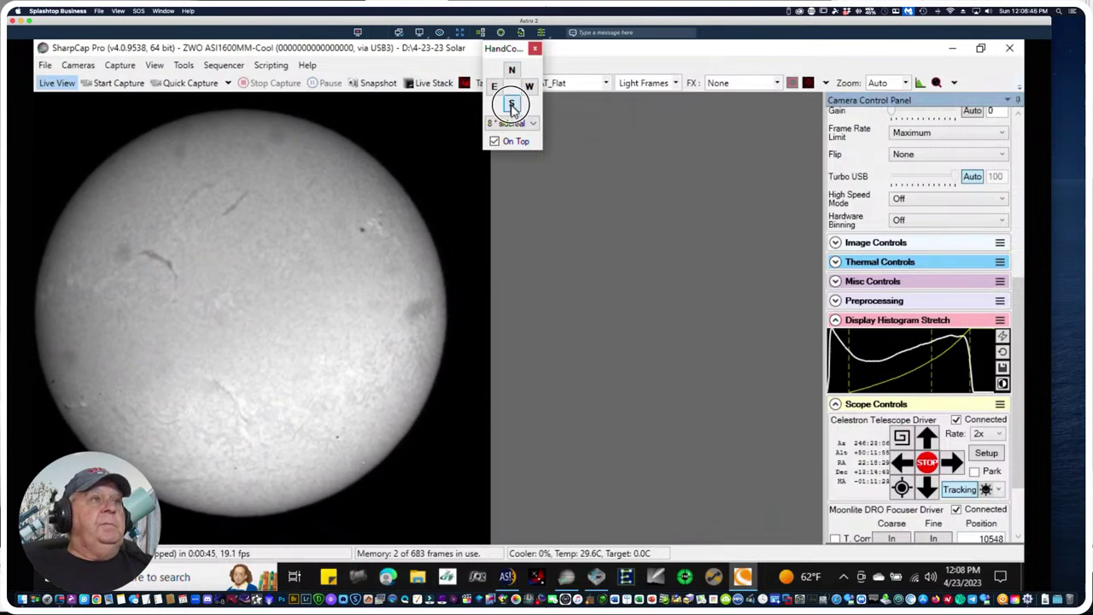
{"action": "left_click", "coordinate": [511, 104]}
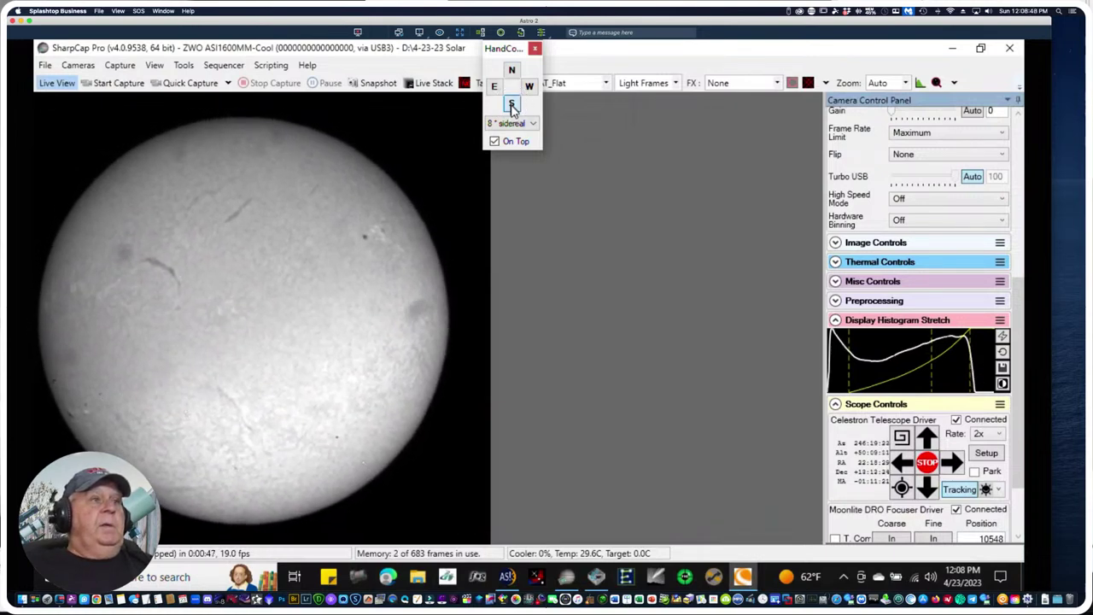
{"action": "left_click", "coordinate": [512, 104]}
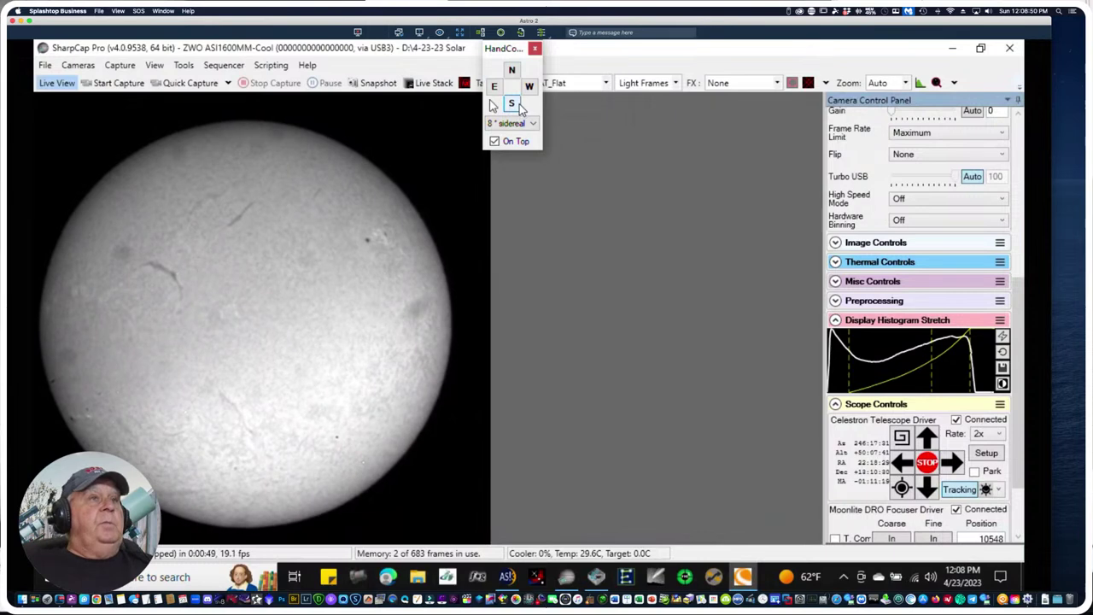
{"action": "left_click", "coordinate": [492, 87]}
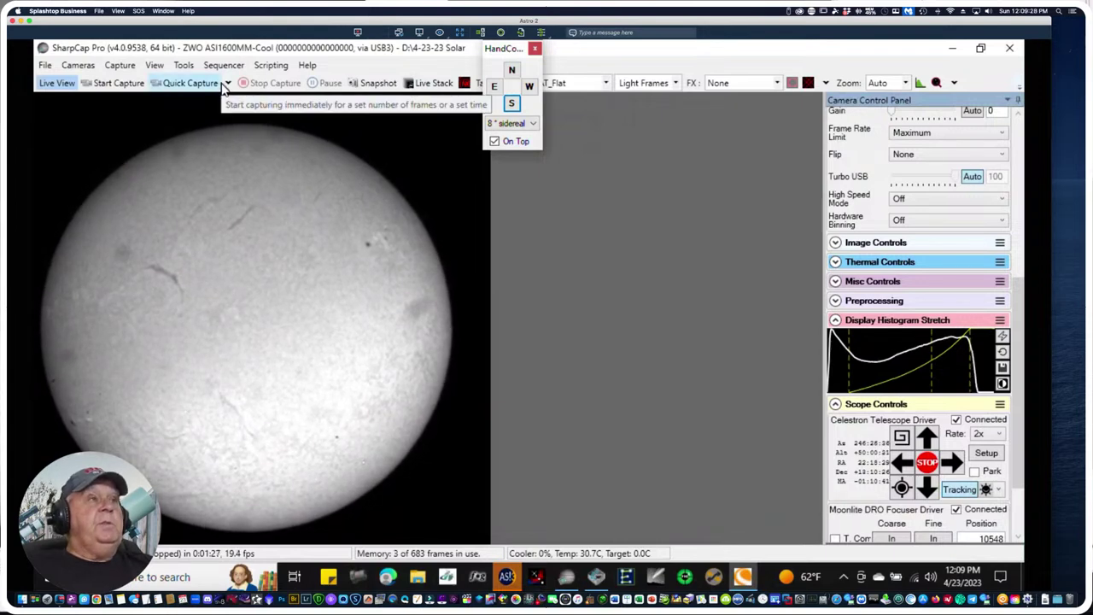
Run a quick capture of 200 frames of the full solar disk
{"action": "left_click", "coordinate": [227, 83]}
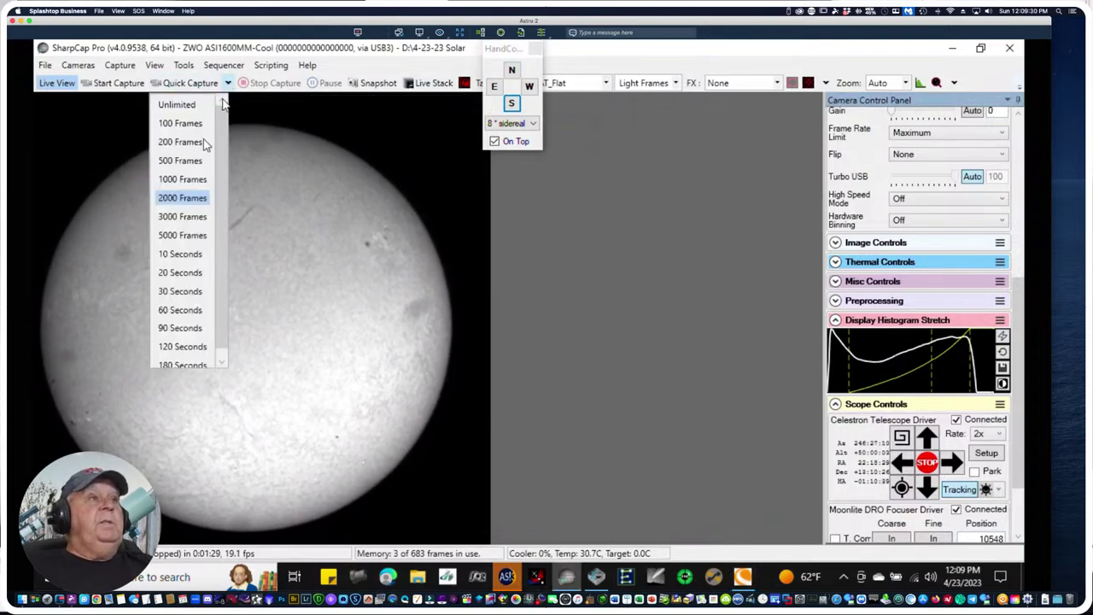
{"action": "left_click", "coordinate": [179, 142]}
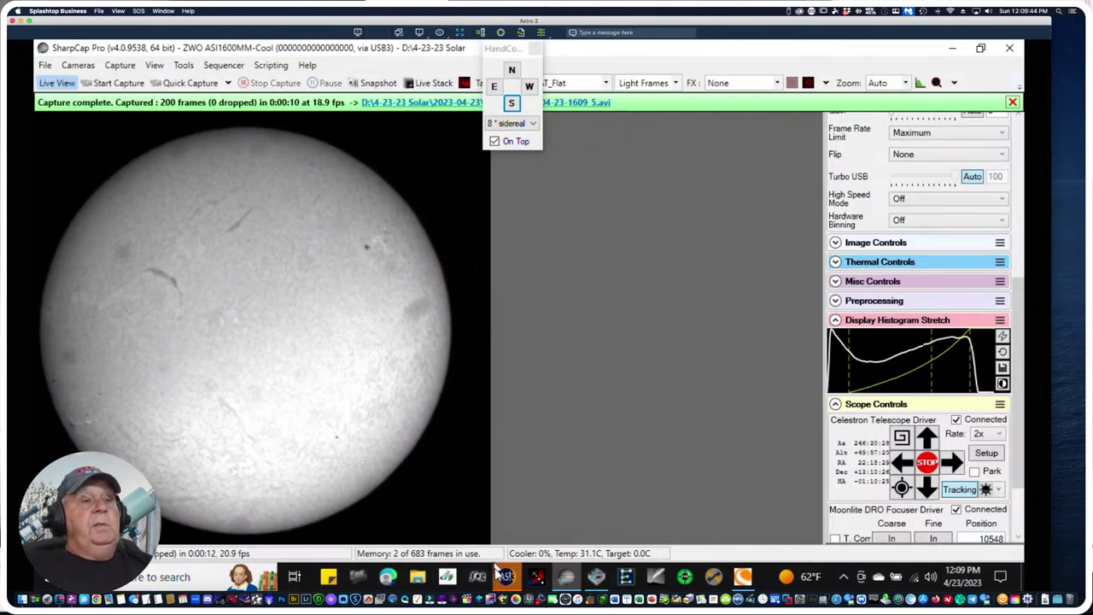
Switch to AutoStakkert! and set the first frame percentage to stack to 15
{"action": "left_click", "coordinate": [506, 579]}
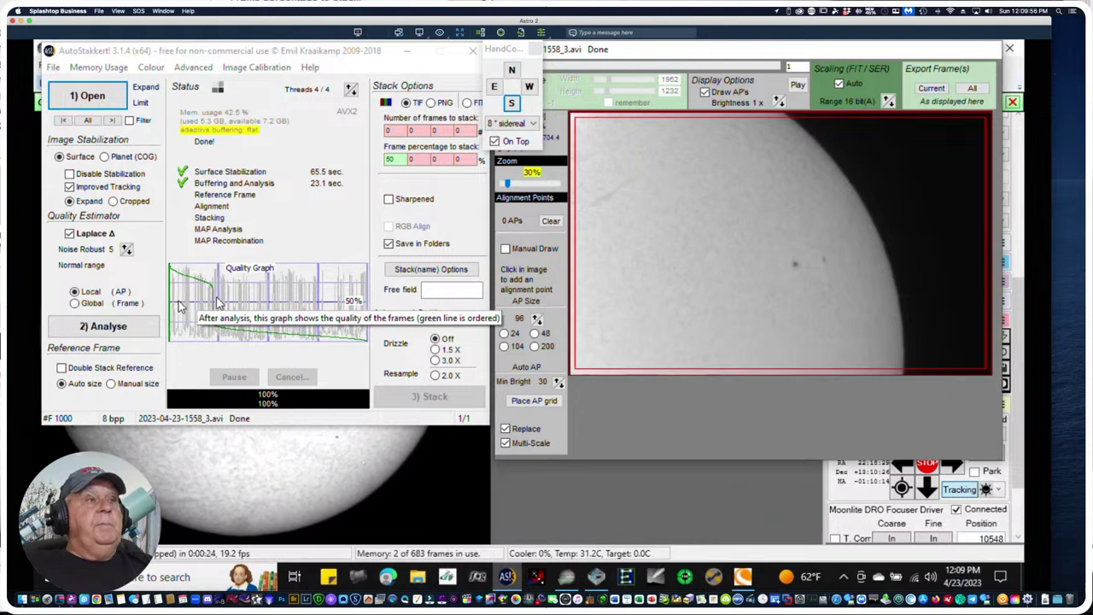
{"action": "double_click", "coordinate": [390, 160]}
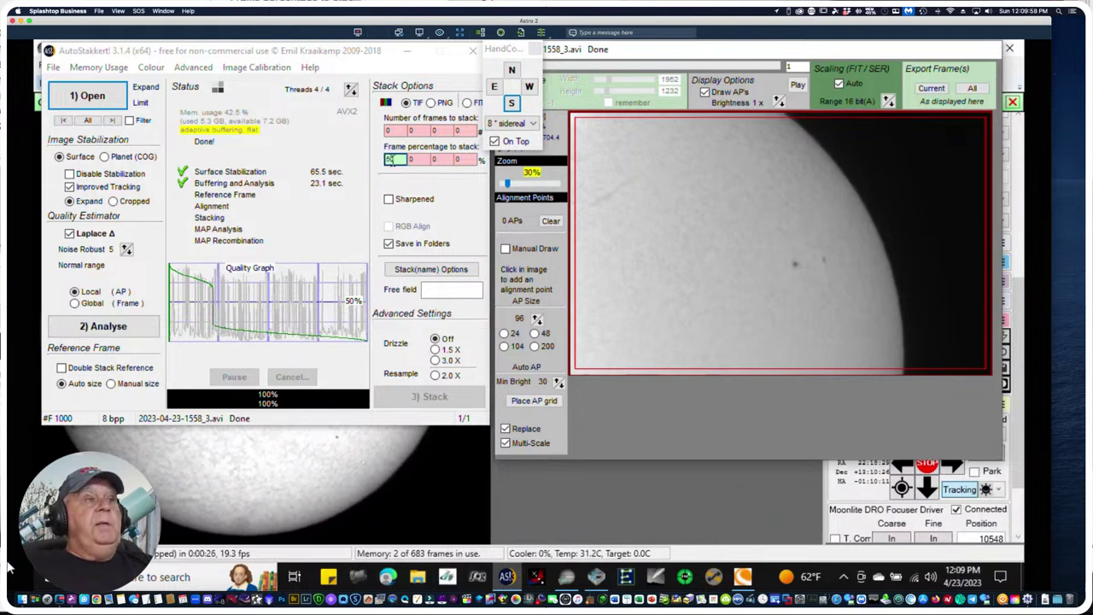
{"action": "double_click", "coordinate": [393, 160]}
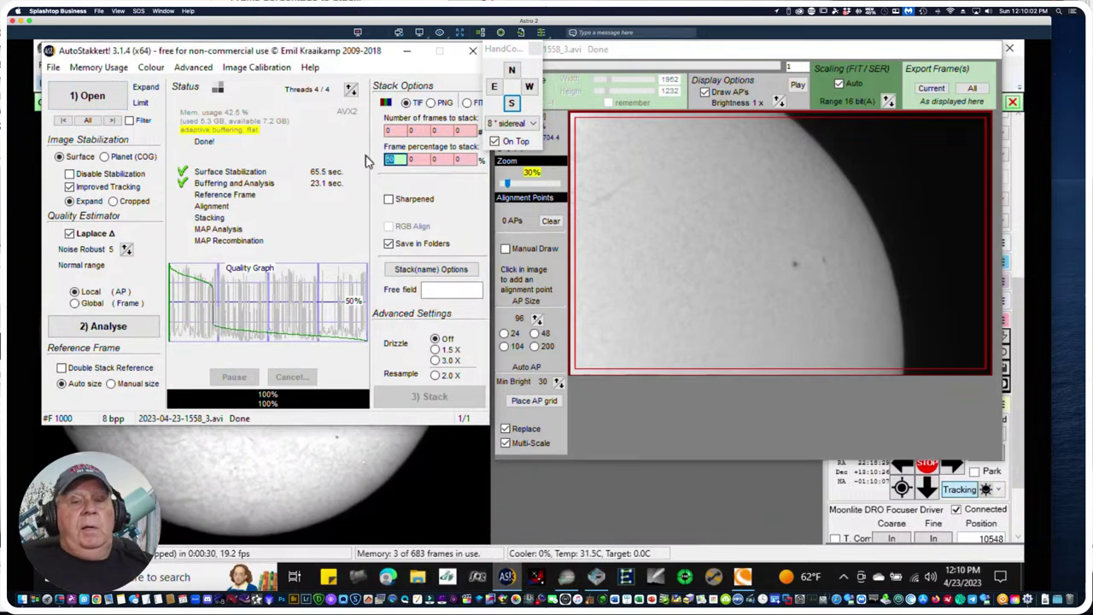
{"action": "type", "text": "1"}
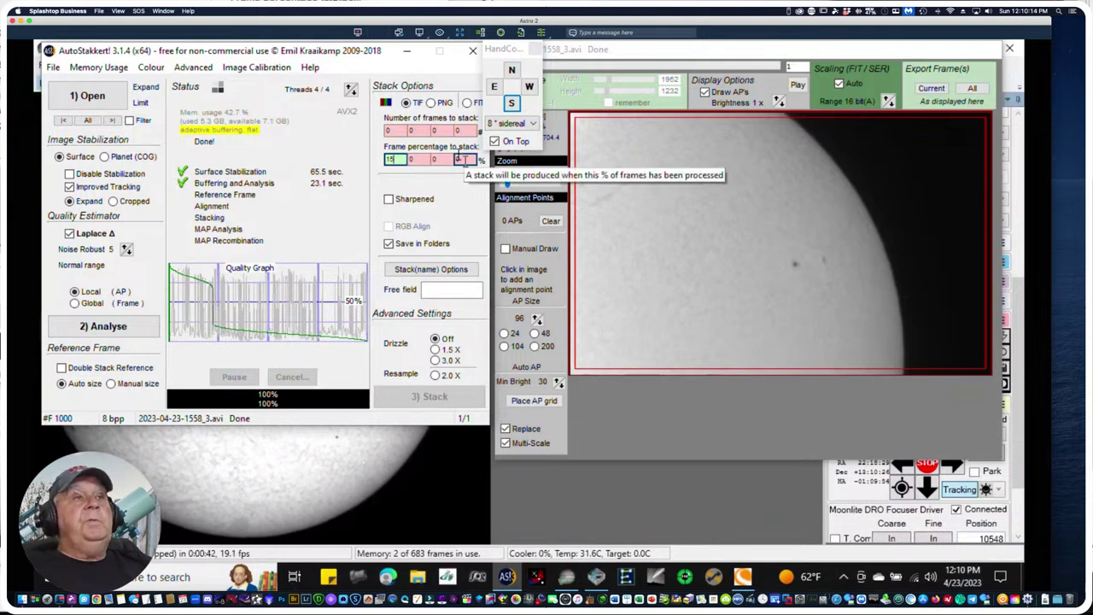
Try extra stack percentages of 20 and 80 in the second and third slots, and clear them again
{"action": "left_click", "coordinate": [418, 158]}
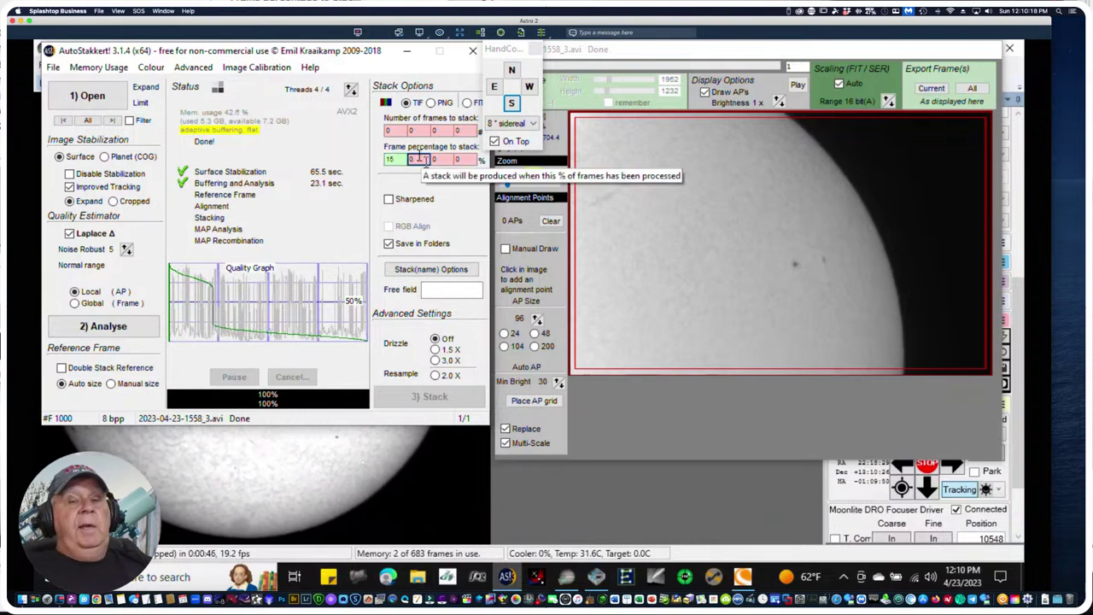
{"action": "key", "text": "BackSpace"}
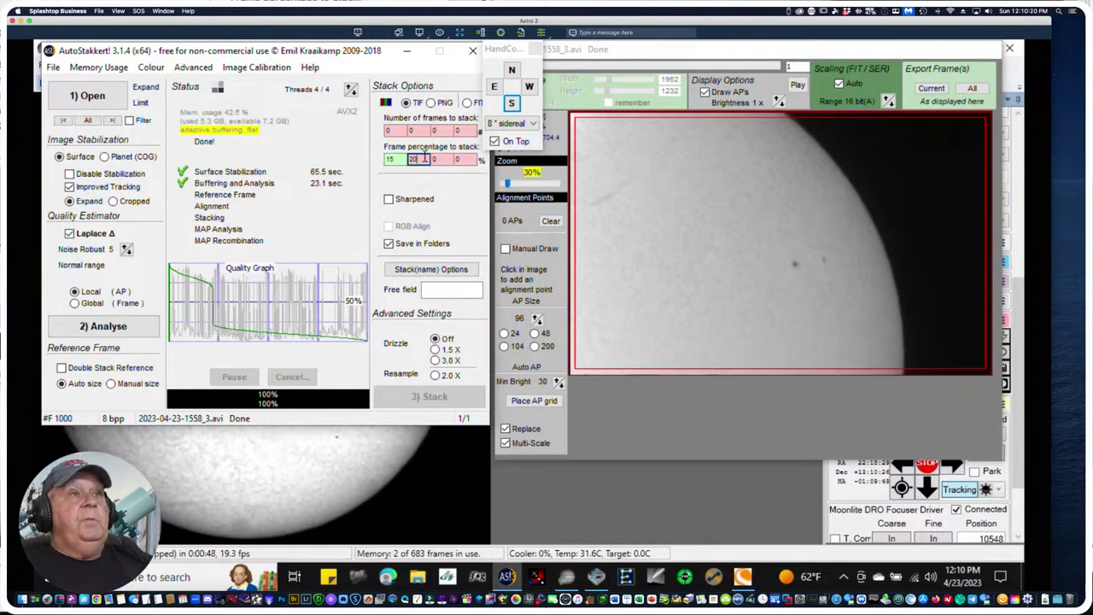
{"action": "double_click", "coordinate": [418, 160]}
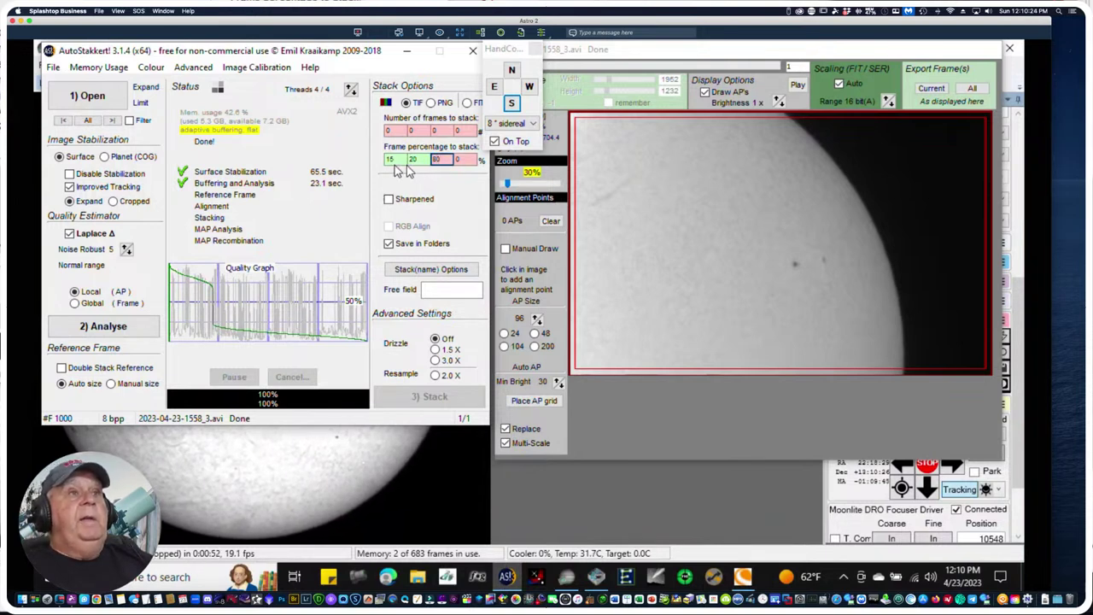
{"action": "key", "text": "Tab"}
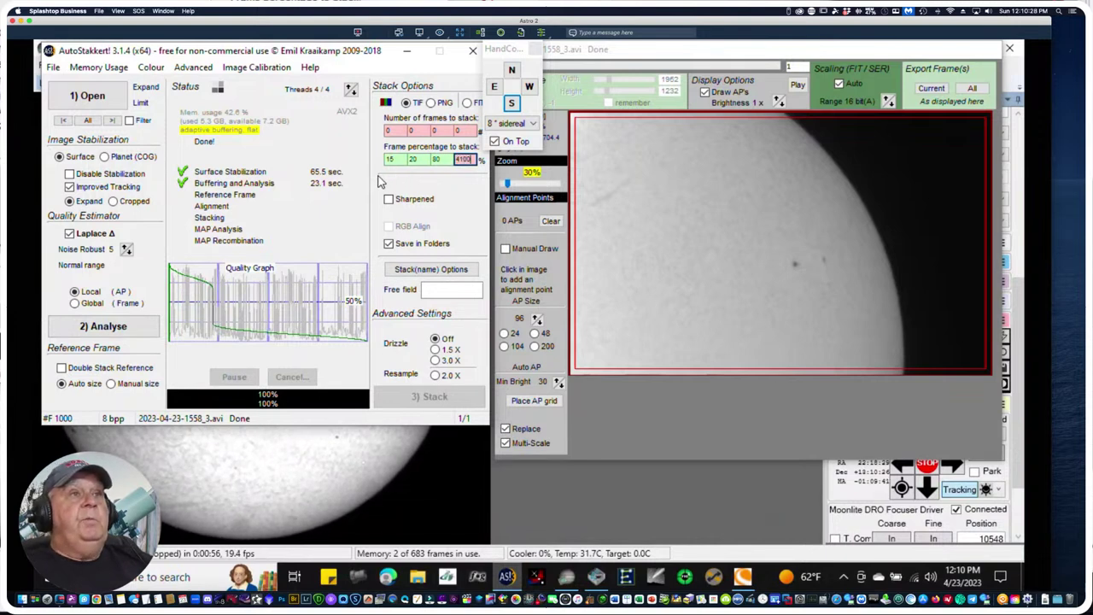
{"action": "key", "text": "shift+Tab"}
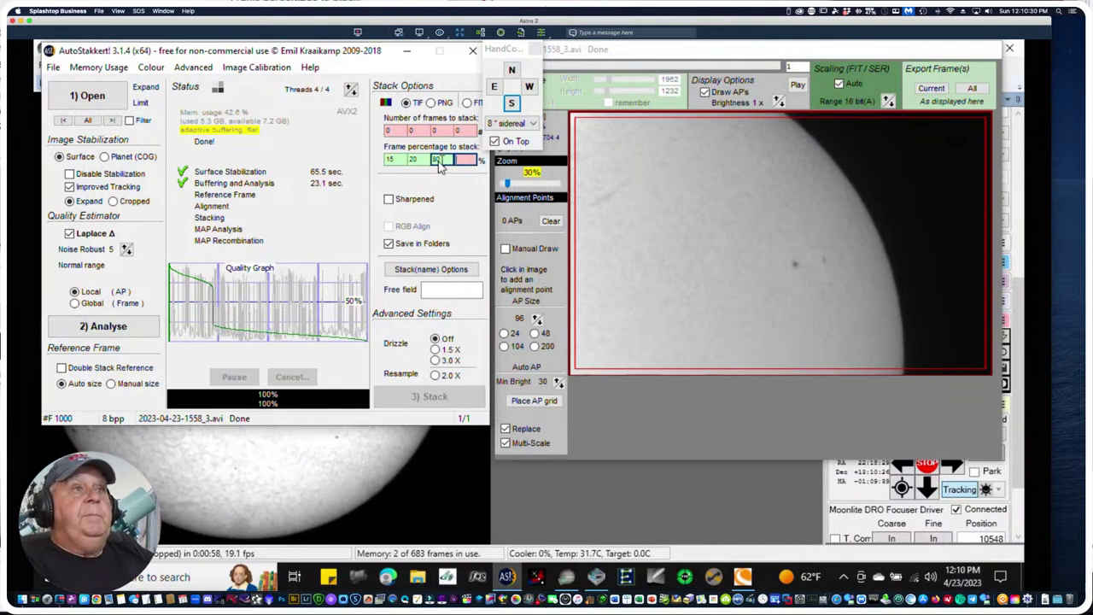
{"action": "key", "text": "shift+Tab"}
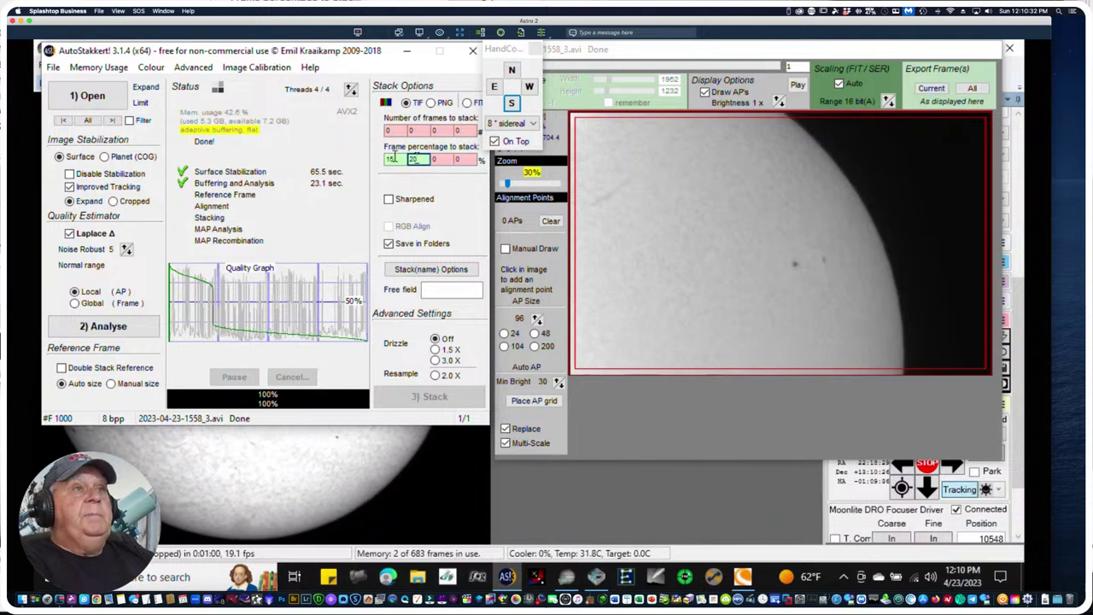
{"action": "left_click", "coordinate": [389, 130]}
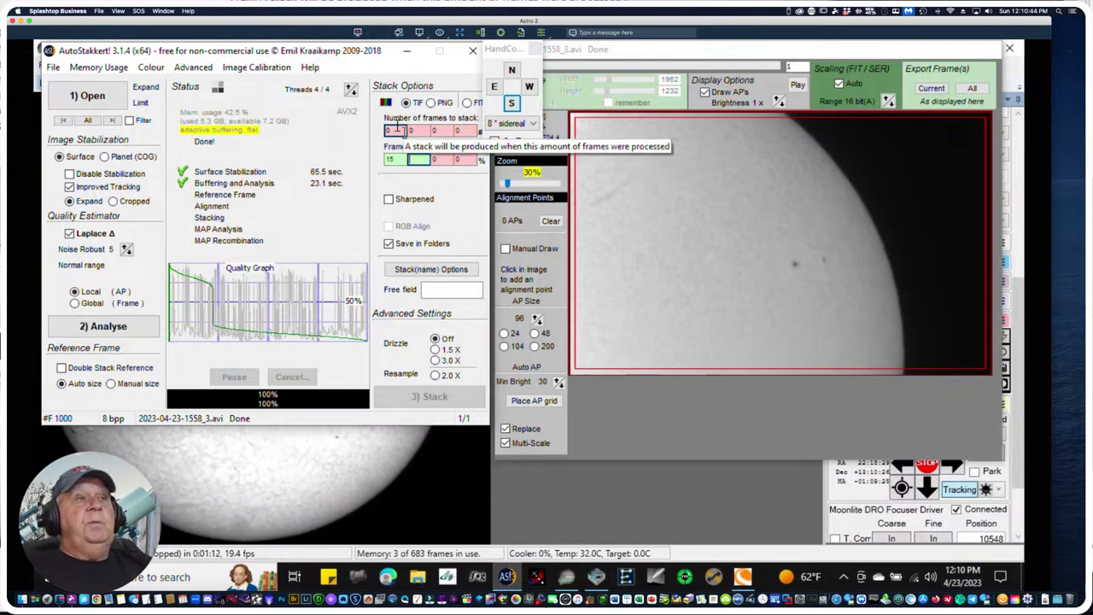
{"action": "left_click", "coordinate": [390, 162]}
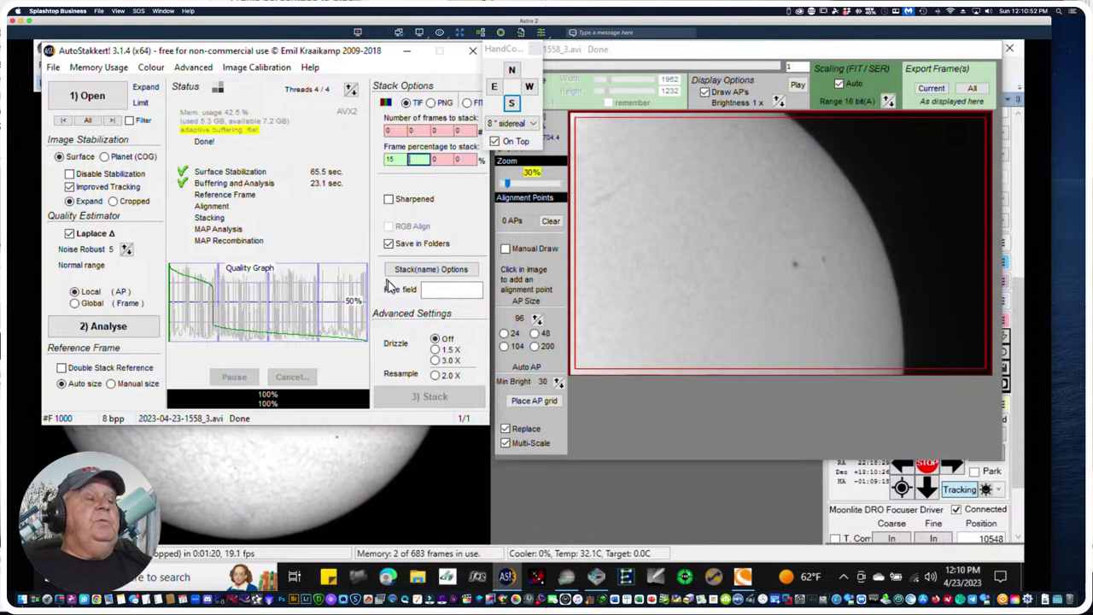
Place an automatic alignment-point grid over the solar image with AP size 96, and replace it with one of AP size 104
{"action": "left_click", "coordinate": [498, 311]}
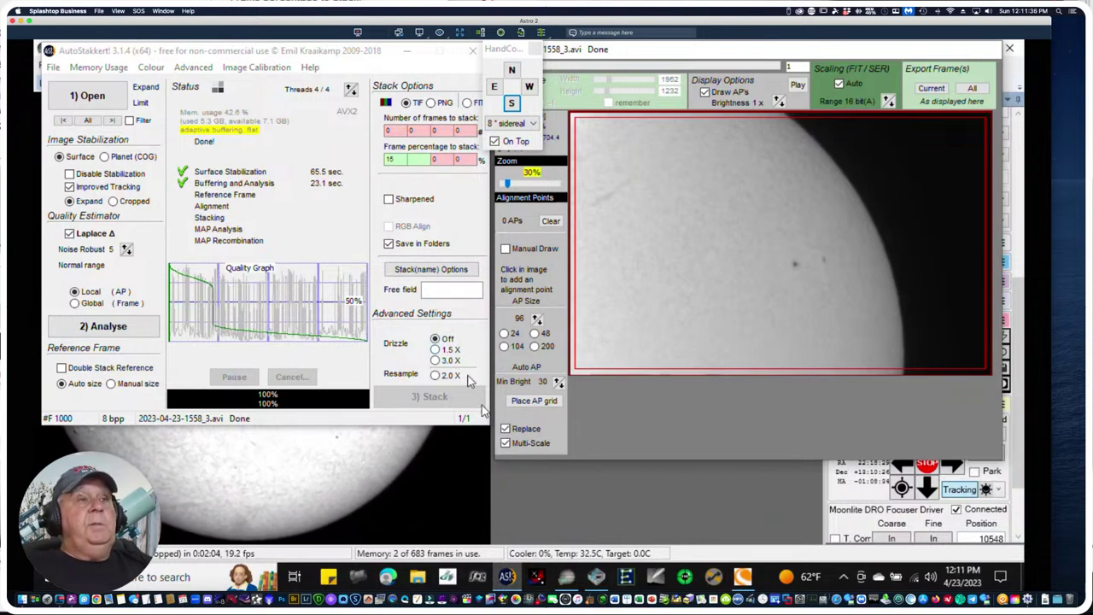
{"action": "left_click", "coordinate": [529, 405]}
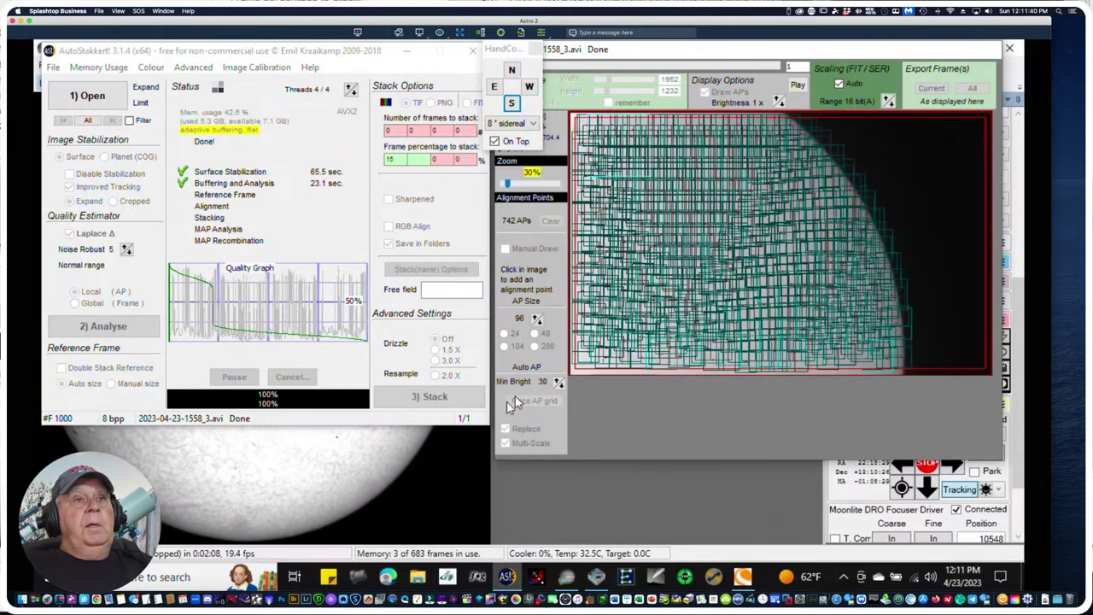
{"action": "left_click", "coordinate": [503, 346]}
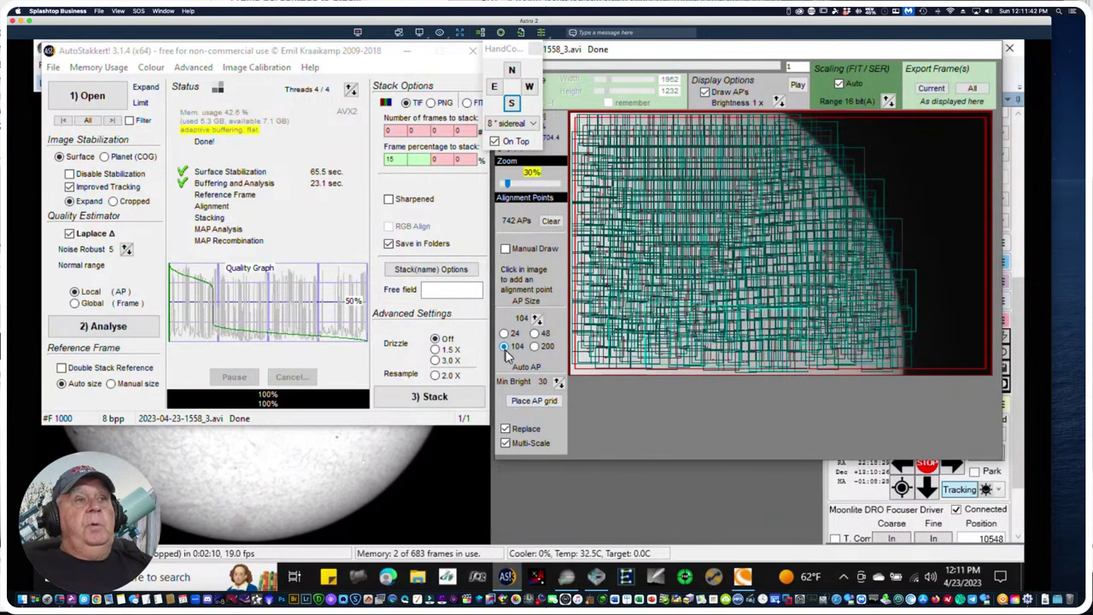
{"action": "left_click", "coordinate": [528, 401]}
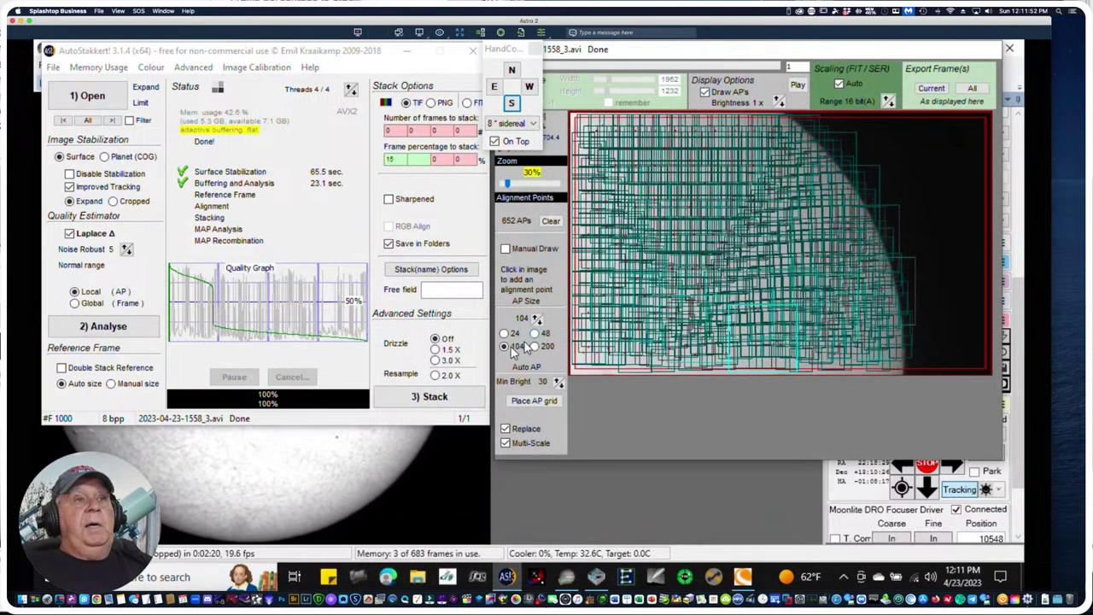
Clear all alignment points and manually place one point of size 104 and one of size 200 on the solar disk
{"action": "left_click", "coordinate": [551, 221]}
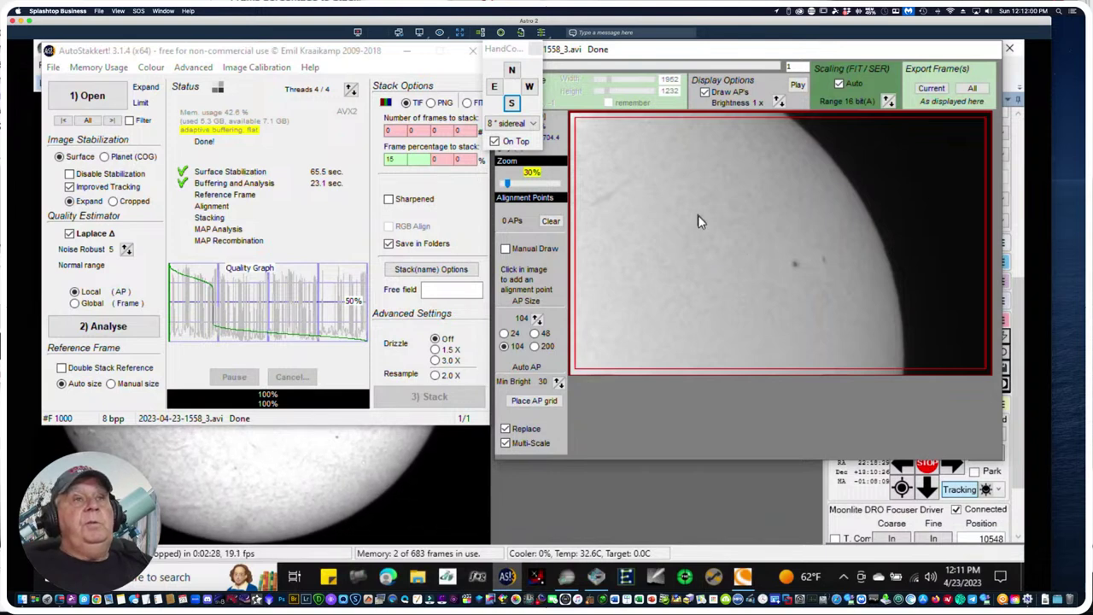
{"action": "left_click", "coordinate": [673, 215]}
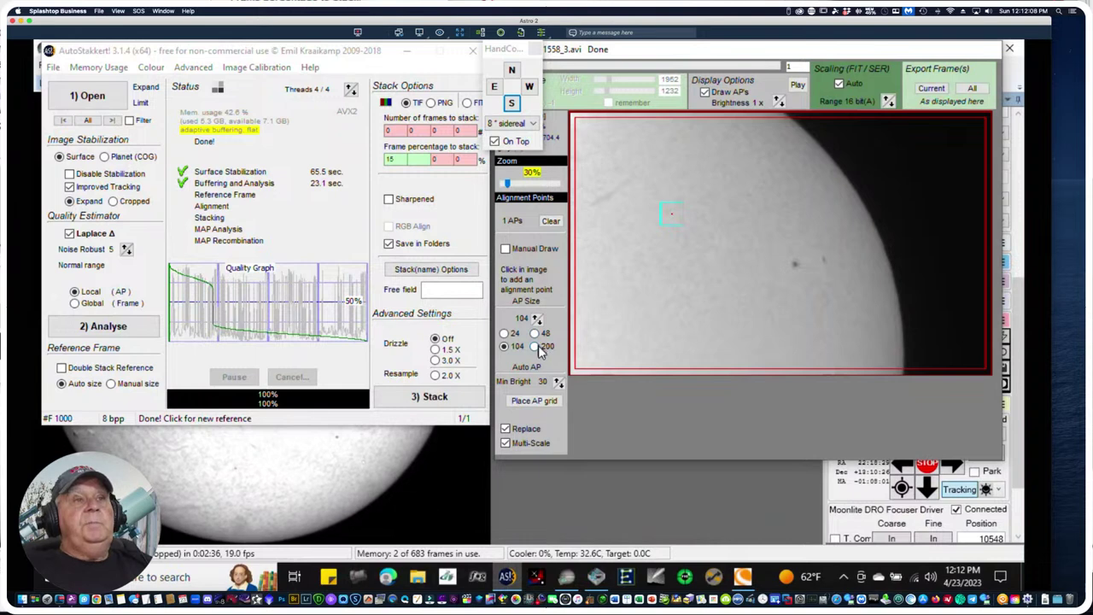
{"action": "left_click", "coordinate": [648, 291]}
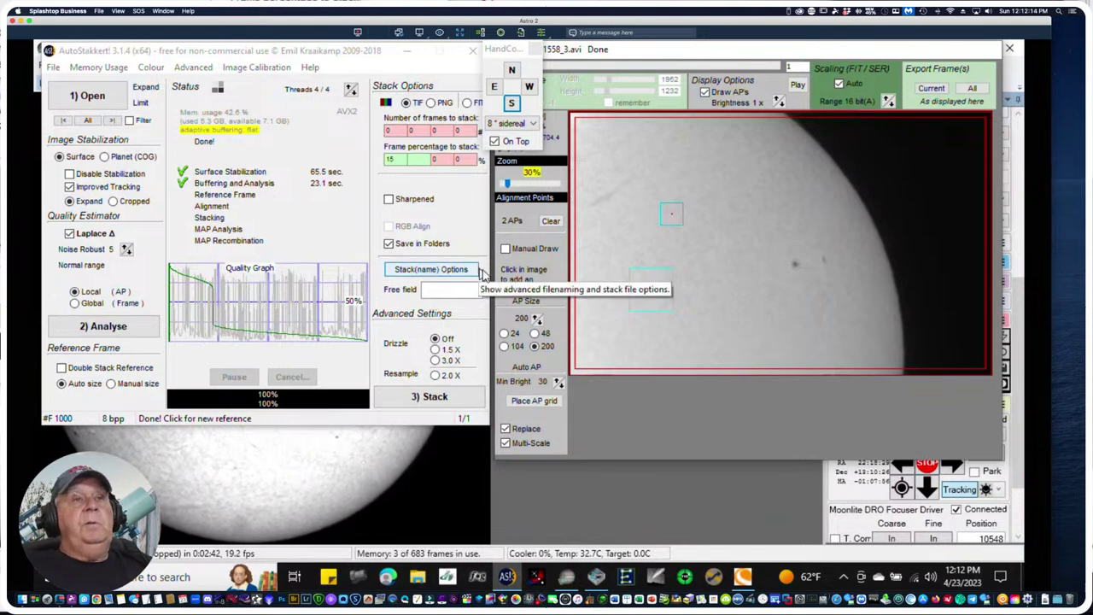
Set the AP size to 104, place the alignment-point grid over the solar image, and start stacking
{"action": "left_click", "coordinate": [505, 346]}
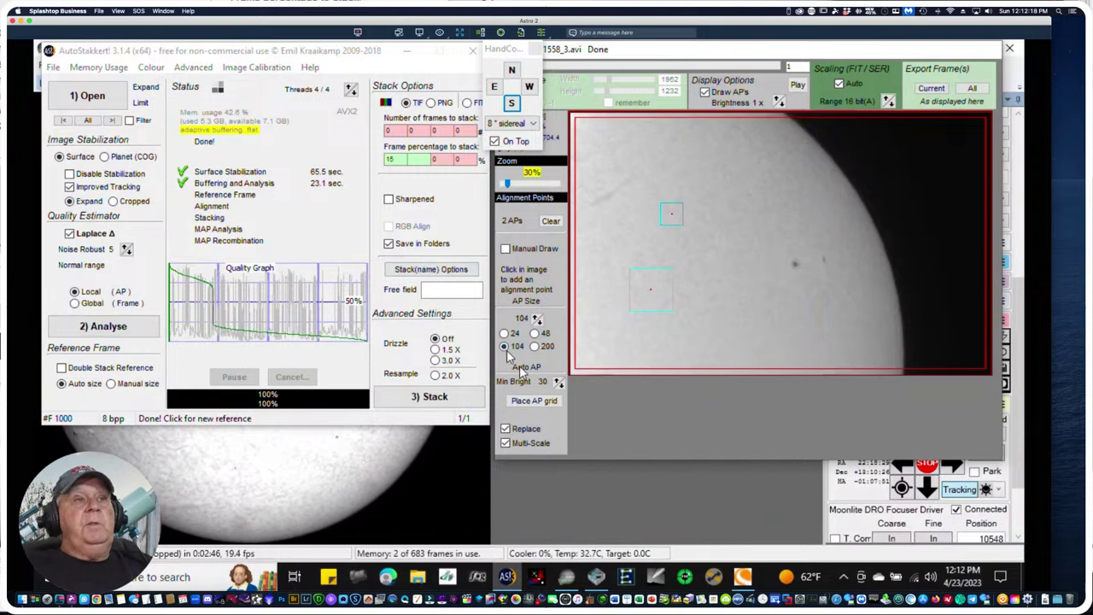
{"action": "left_click", "coordinate": [528, 403]}
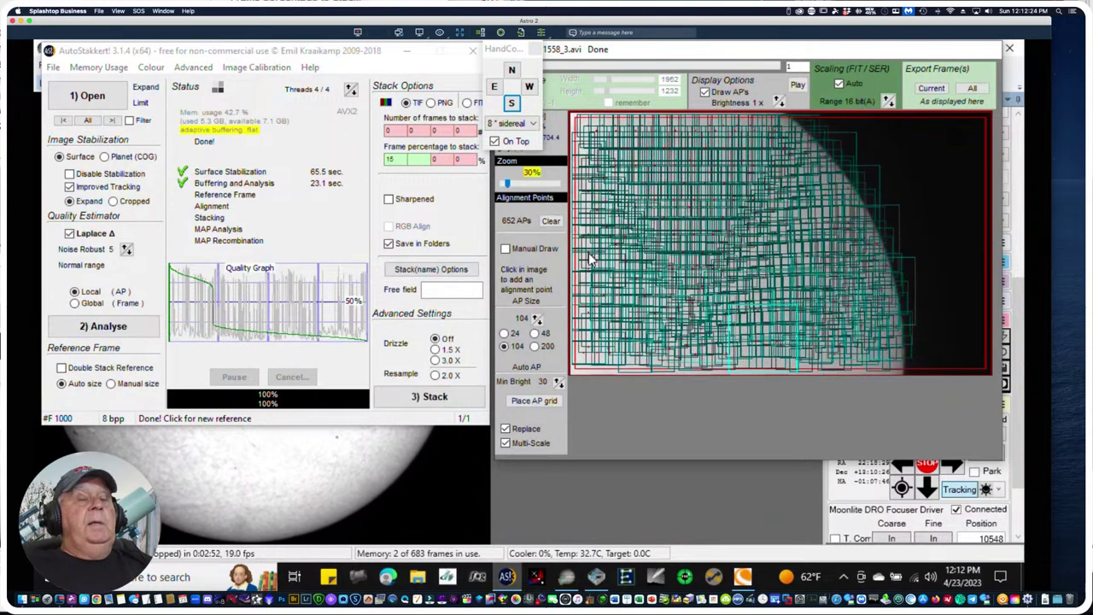
{"action": "left_click", "coordinate": [420, 398]}
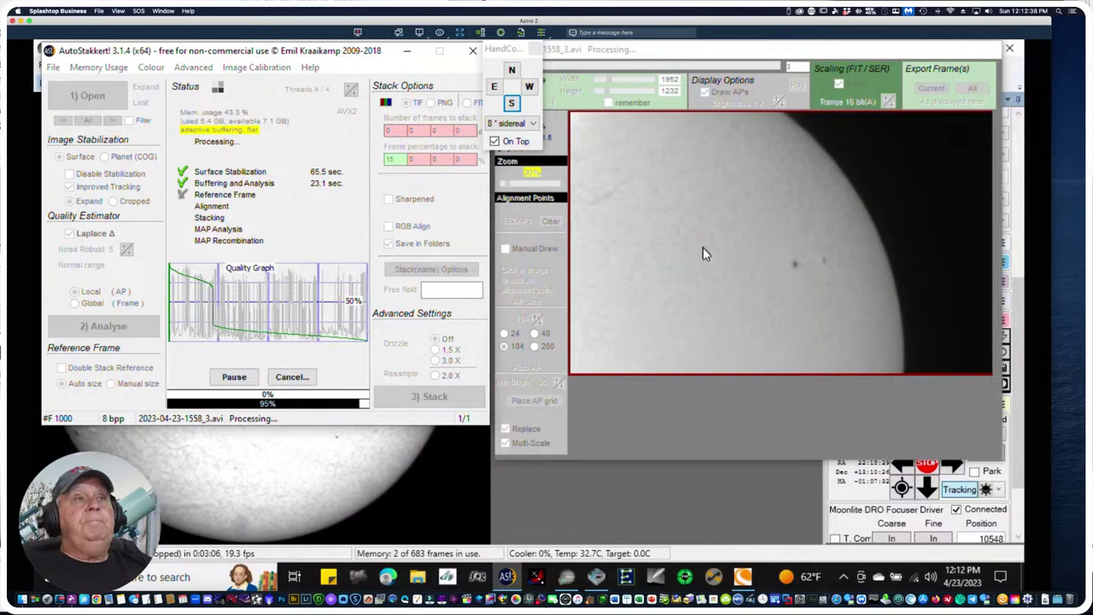
Switch to SharpCap and lower the camera exposure to 8.60 ms
{"action": "left_click", "coordinate": [443, 470]}
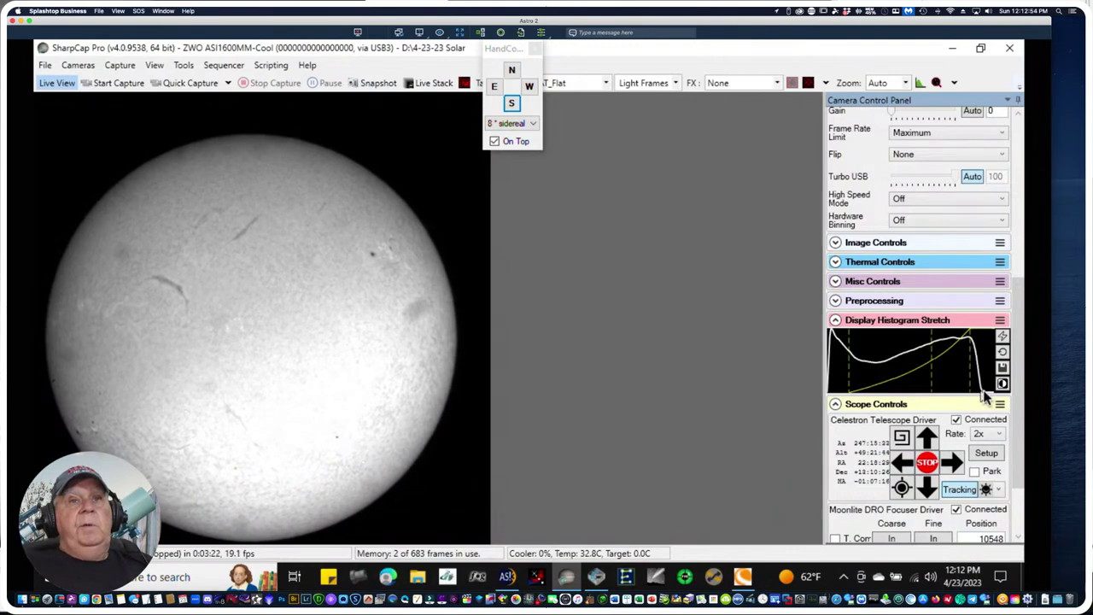
{"action": "scroll", "coordinate": [953, 367], "scroll_direction": "up", "scroll_amount": 5}
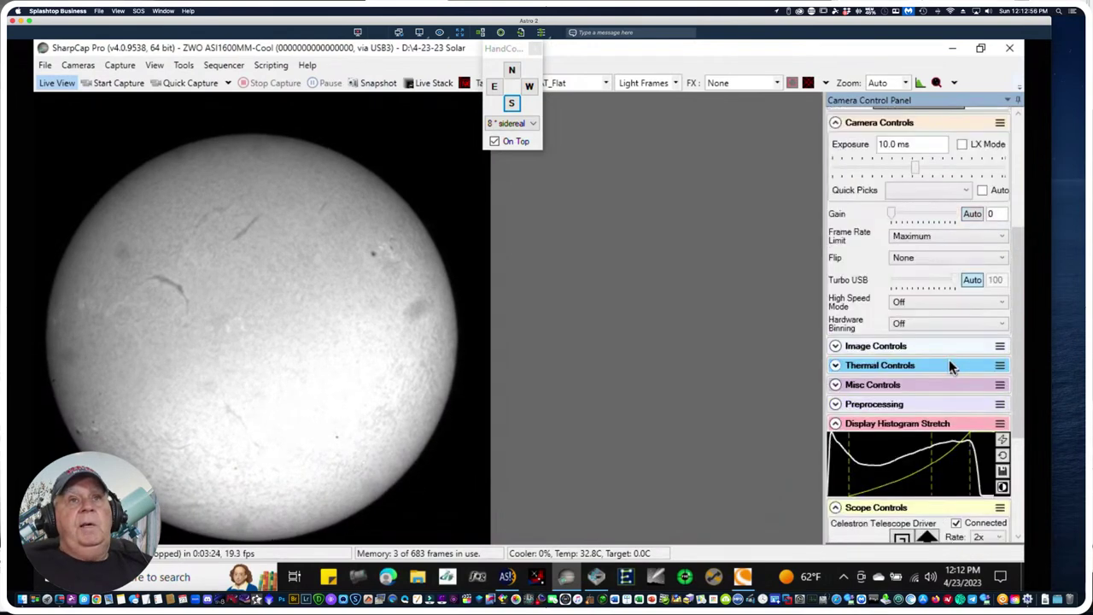
{"action": "mouse_move", "coordinate": [915, 385]}
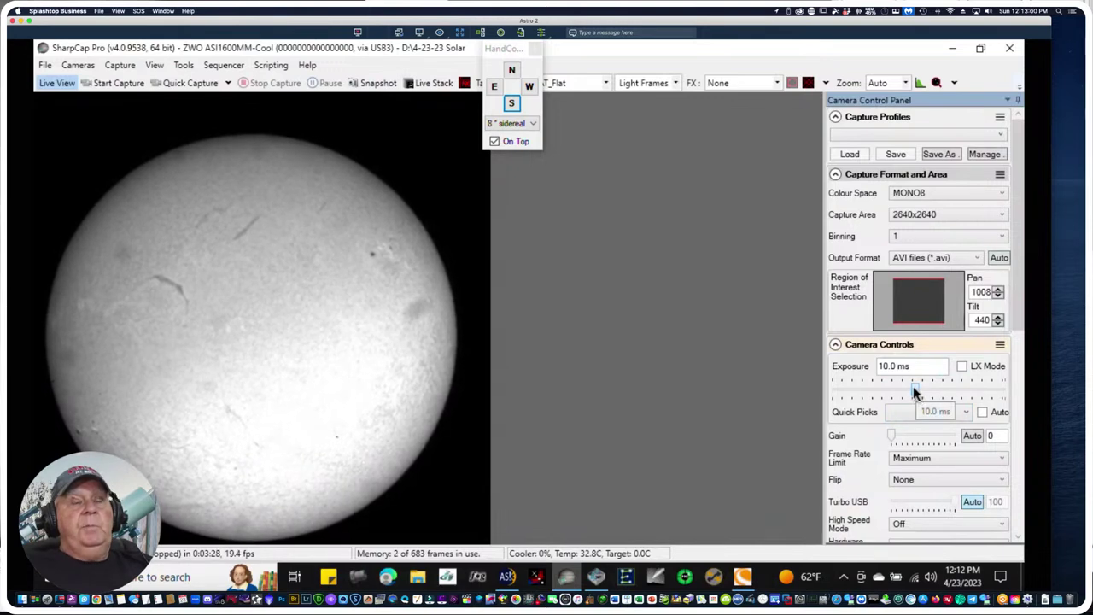
{"action": "left_click", "coordinate": [913, 389]}
{"action": "left_click_drag", "start_coordinate": [913, 388], "coordinate": [910, 391]}
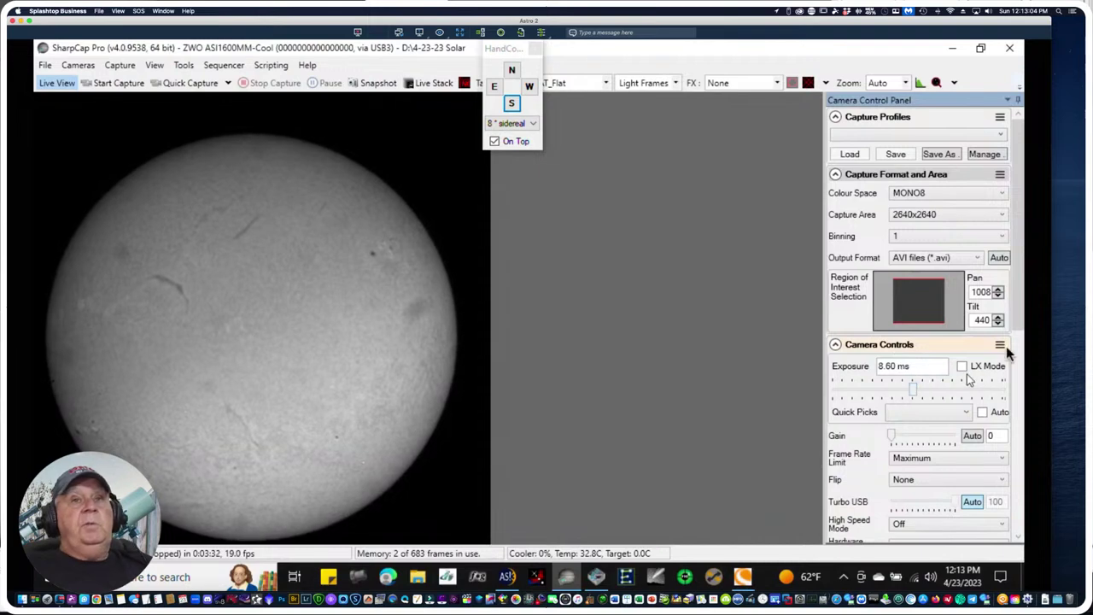
Recenter the solar disk in the camera frame with north, east and south mount moves
{"action": "left_click_drag", "start_coordinate": [1021, 333], "coordinate": [1022, 555]}
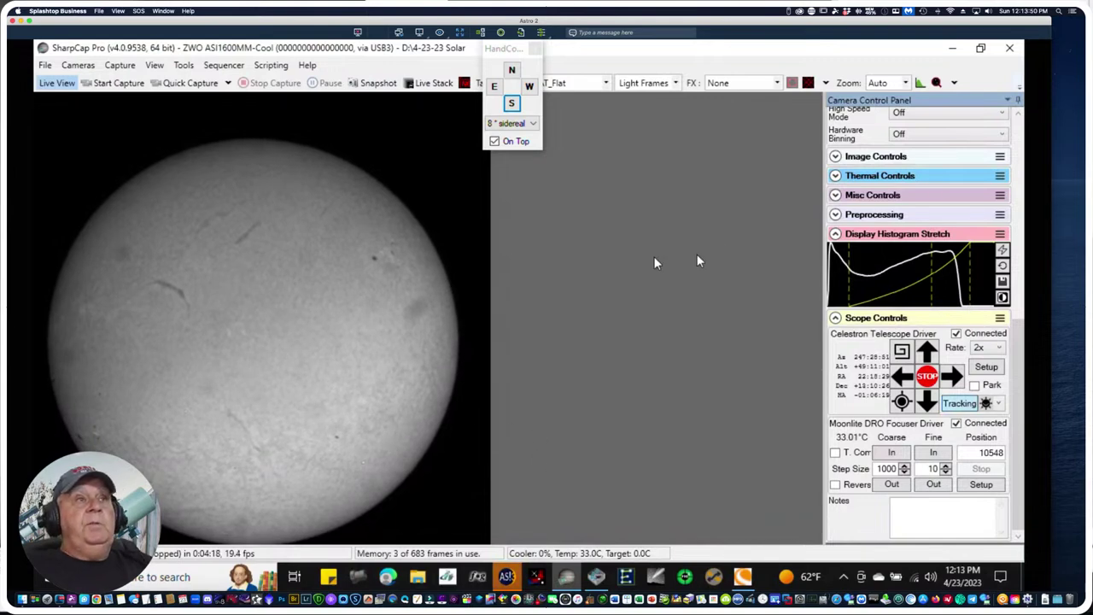
{"action": "left_click", "coordinate": [512, 71]}
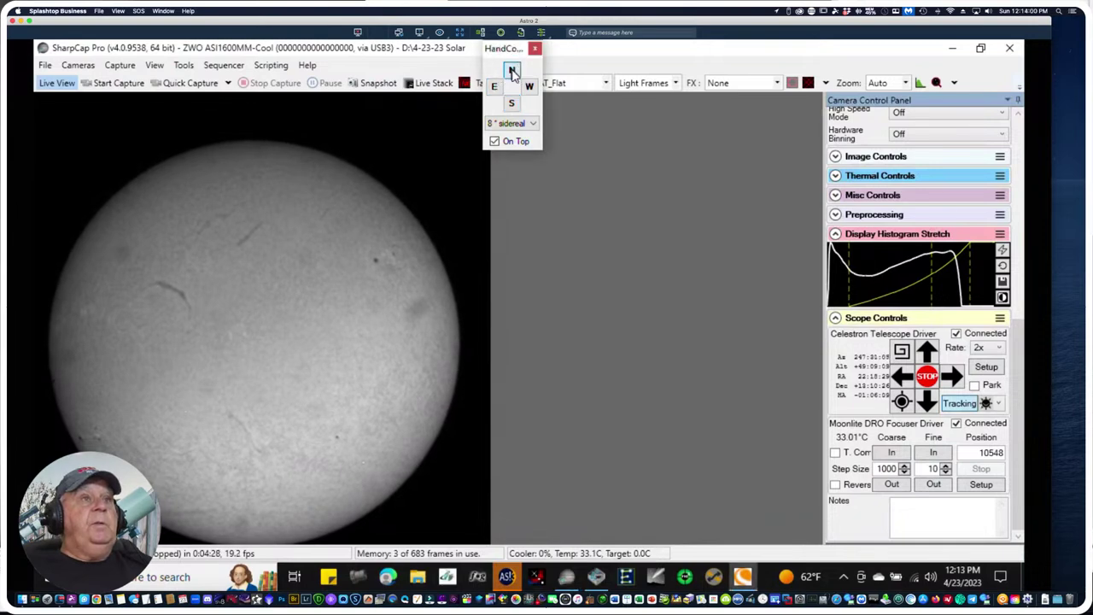
{"action": "left_click", "coordinate": [512, 72]}
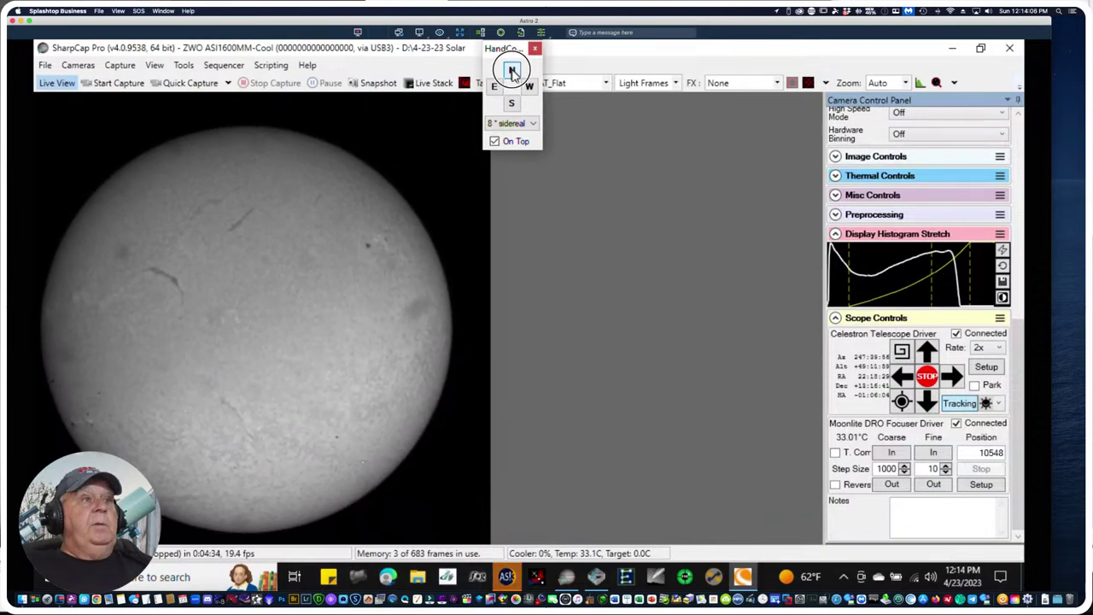
{"action": "left_click", "coordinate": [495, 88]}
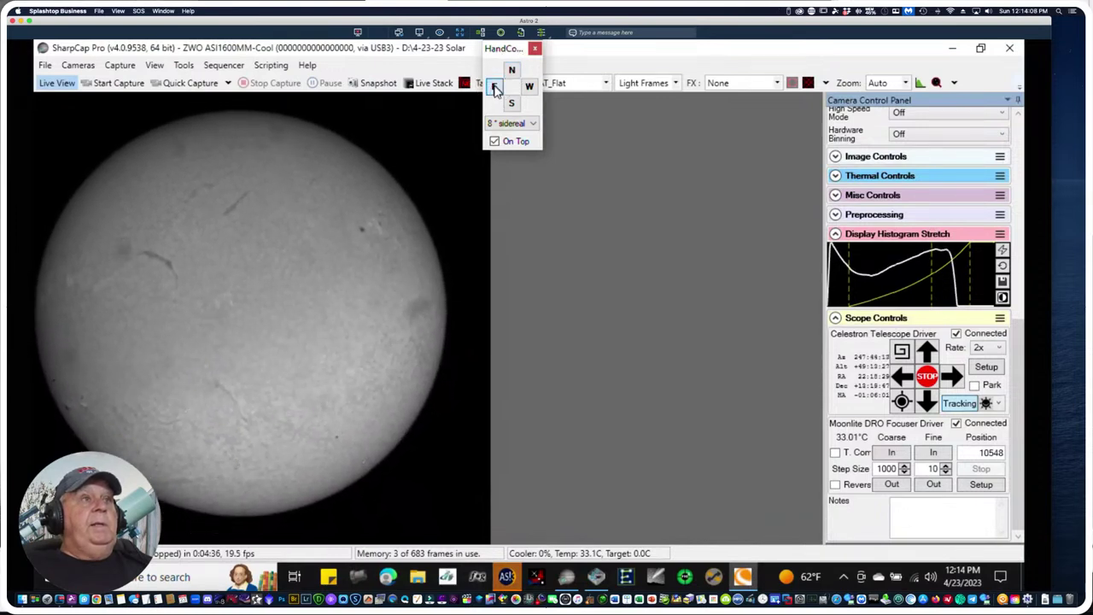
{"action": "left_click", "coordinate": [512, 106]}
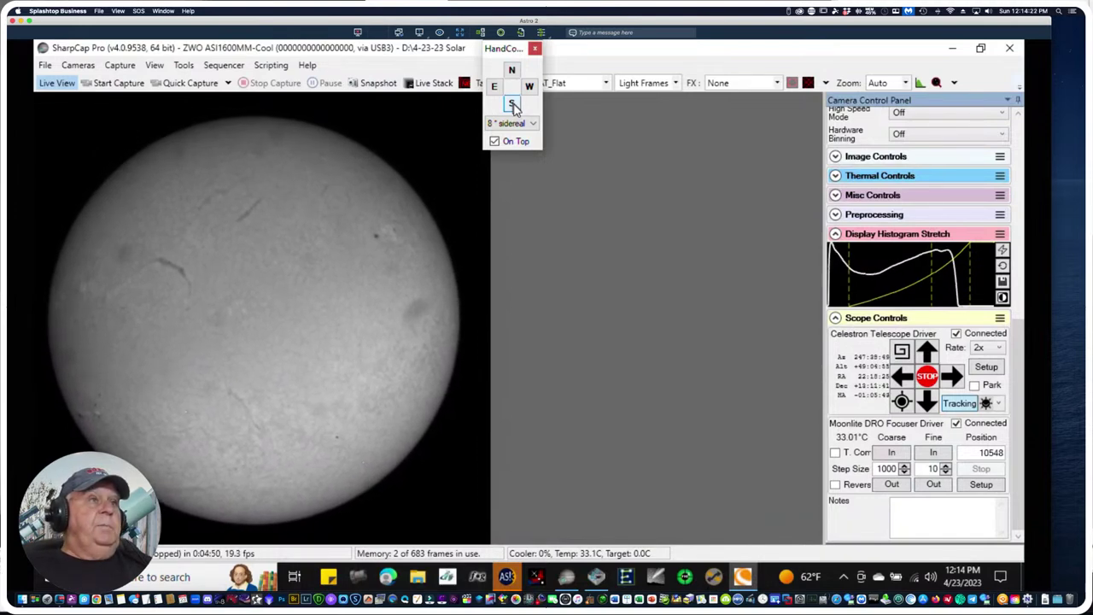
{"action": "left_click", "coordinate": [512, 104]}
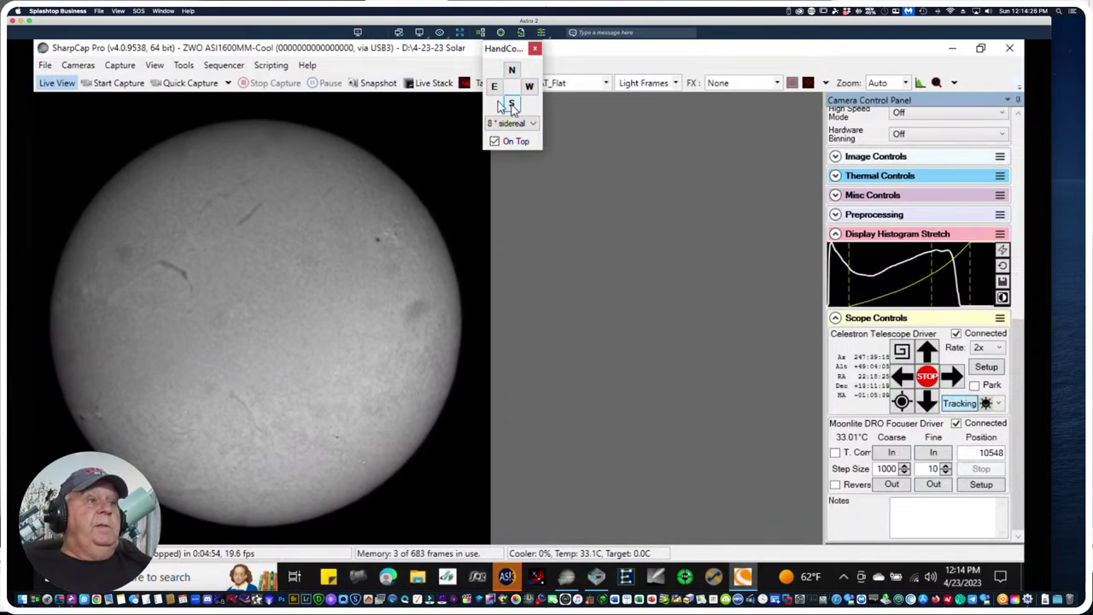
{"action": "left_click", "coordinate": [498, 91]}
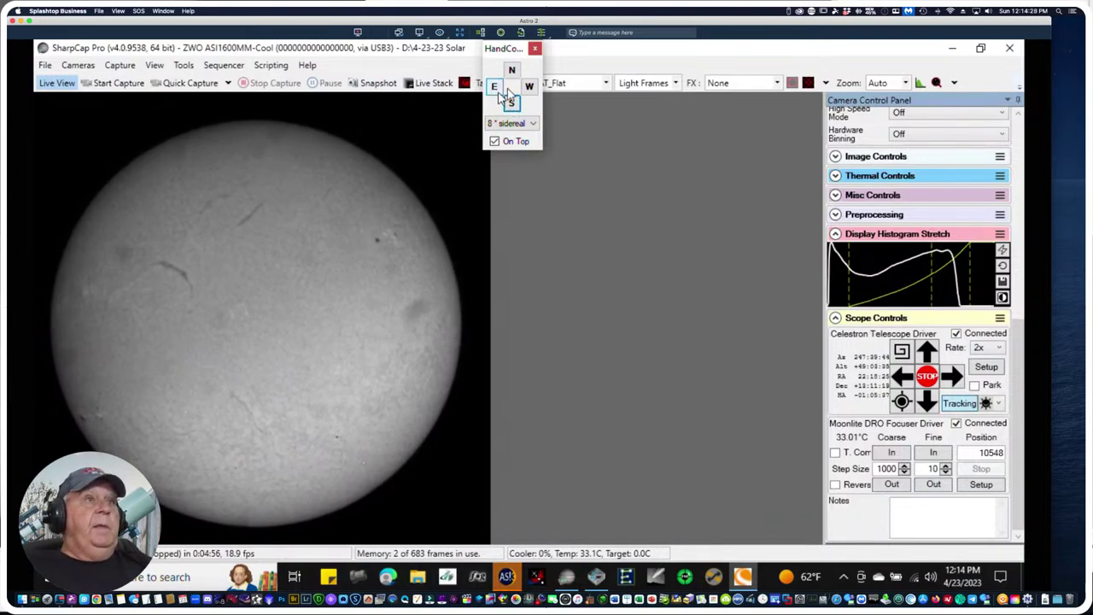
{"action": "left_click", "coordinate": [513, 71]}
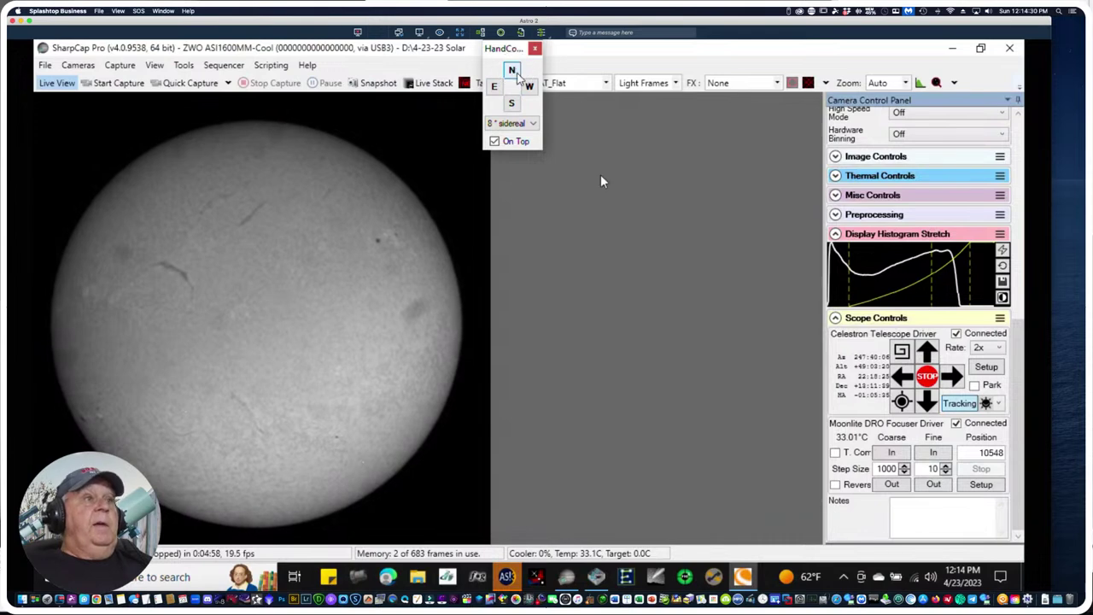
Run another quick capture of 200 frames of the recentered solar disk at the lower exposure
{"action": "left_click", "coordinate": [228, 83]}
{"action": "left_click", "coordinate": [181, 147]}
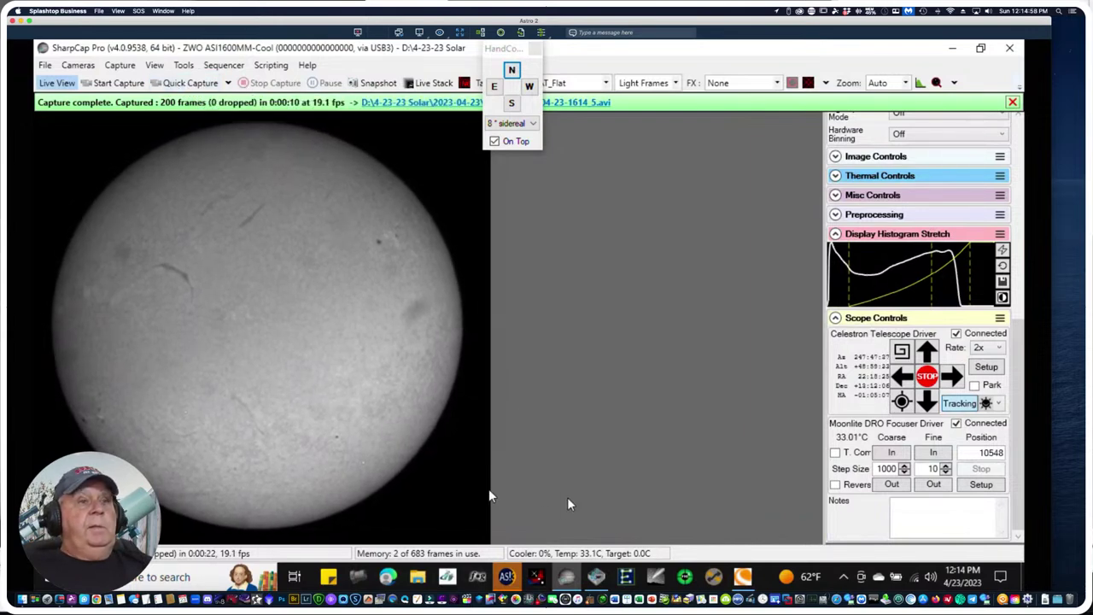
Check the completed stack in AutoStakkert!, switch to ImPPG and start opening an image file
{"action": "left_click", "coordinate": [508, 578]}
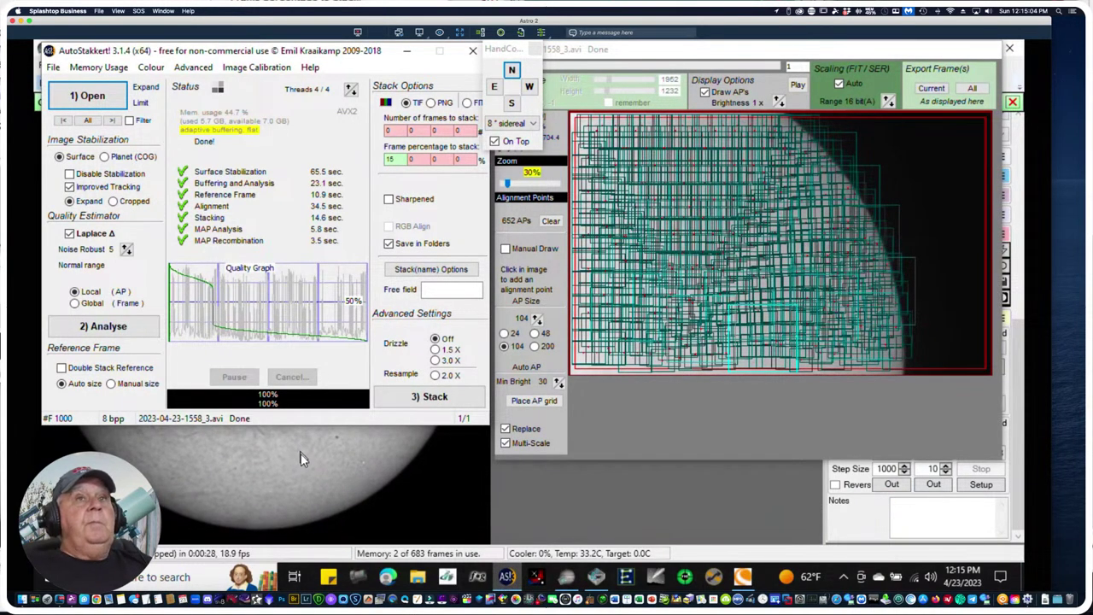
{"action": "left_click", "coordinate": [483, 580]}
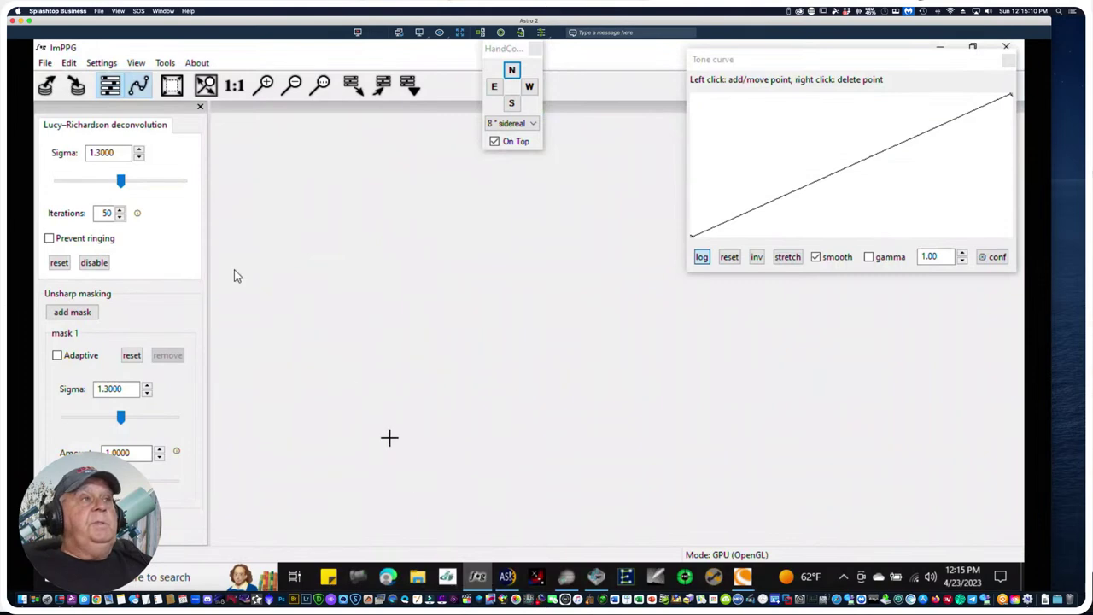
{"action": "left_click", "coordinate": [45, 64]}
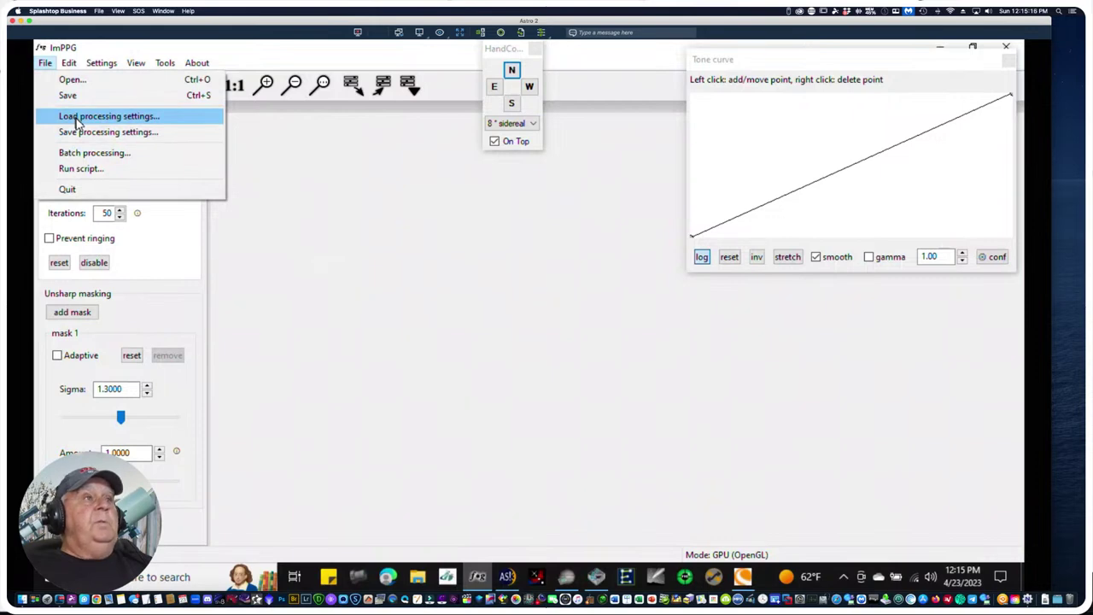
{"action": "left_click", "coordinate": [68, 80]}
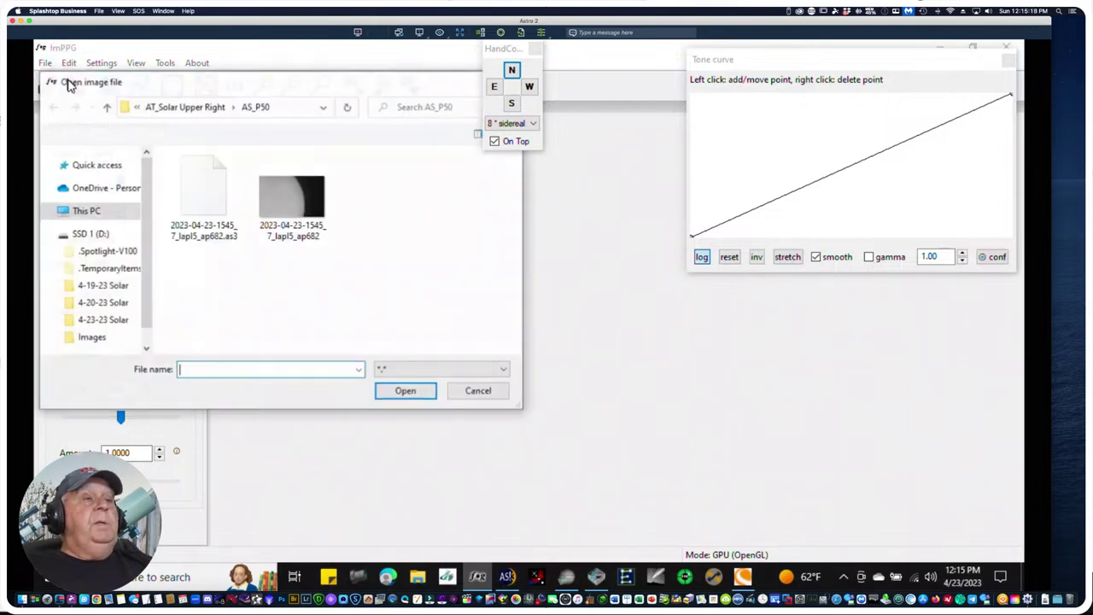
{"action": "left_click", "coordinate": [323, 110]}
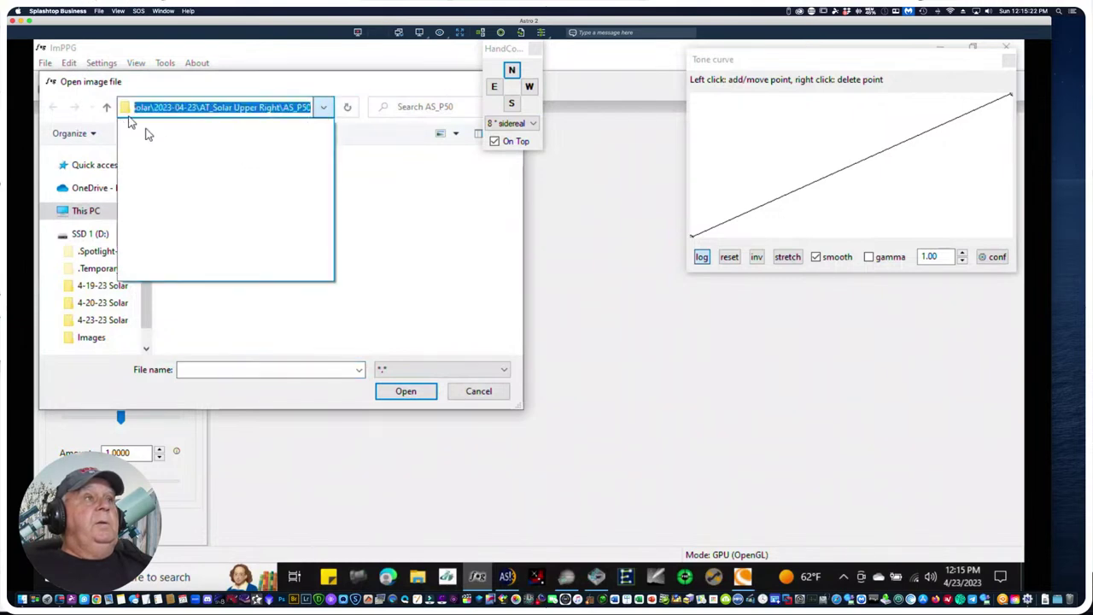
{"action": "left_click", "coordinate": [126, 109]}
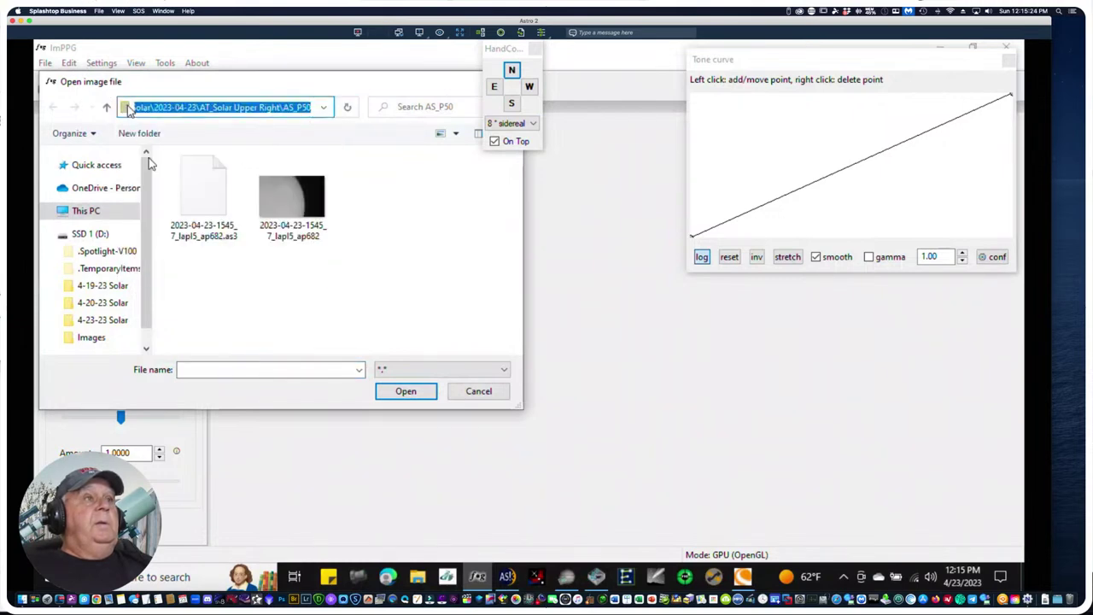
{"action": "left_click", "coordinate": [103, 322]}
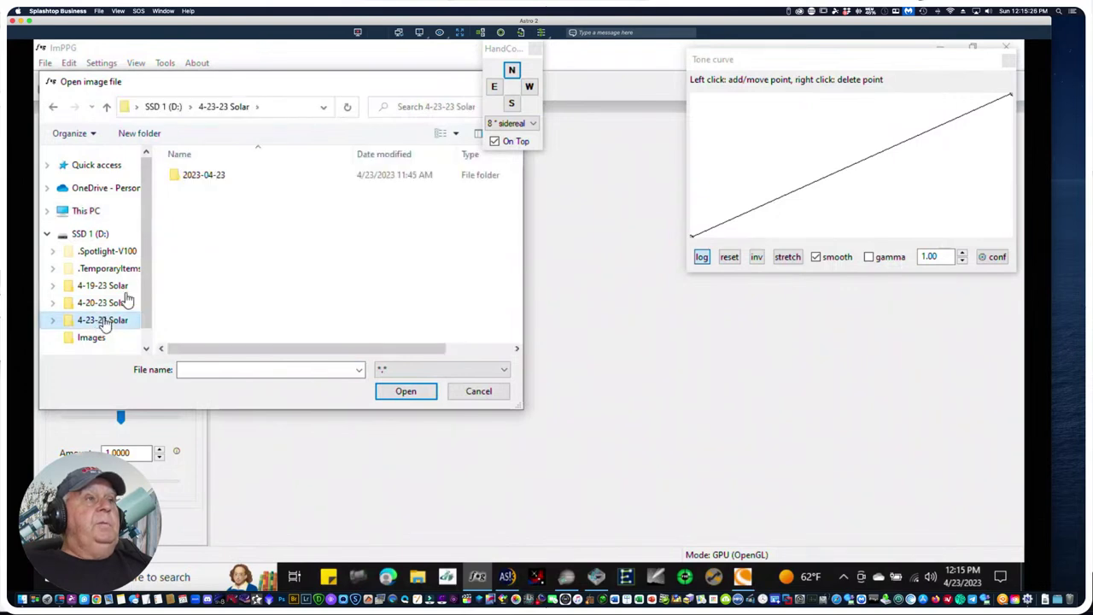
{"action": "double_click", "coordinate": [175, 176]}
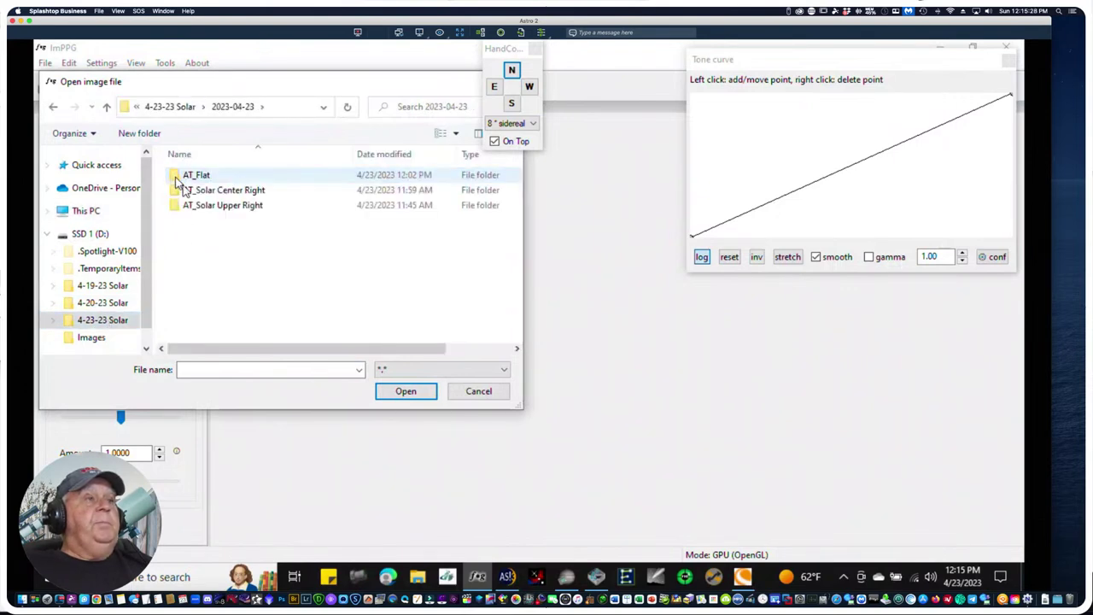
{"action": "left_click", "coordinate": [194, 210]}
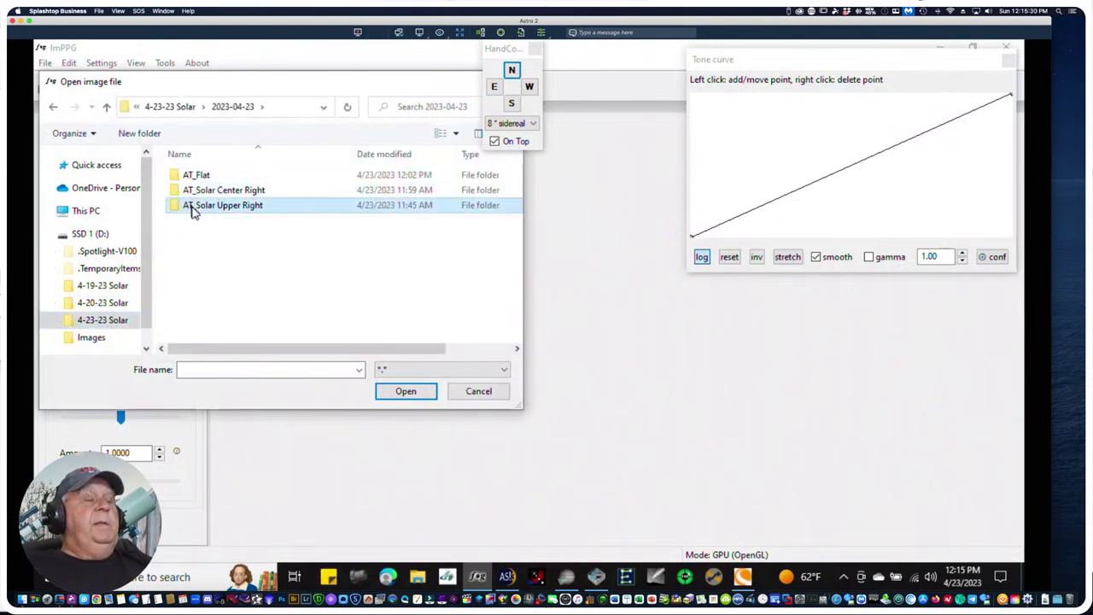
{"action": "double_click", "coordinate": [194, 211]}
{"action": "double_click", "coordinate": [203, 193]}
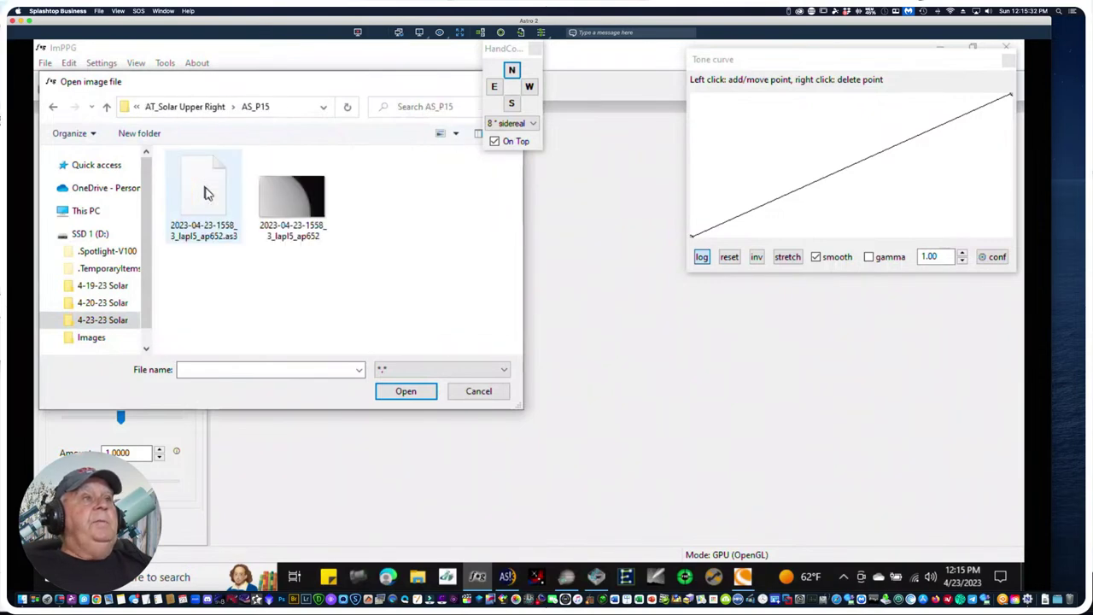
{"action": "left_click", "coordinate": [291, 195]}
{"action": "left_click", "coordinate": [401, 391]}
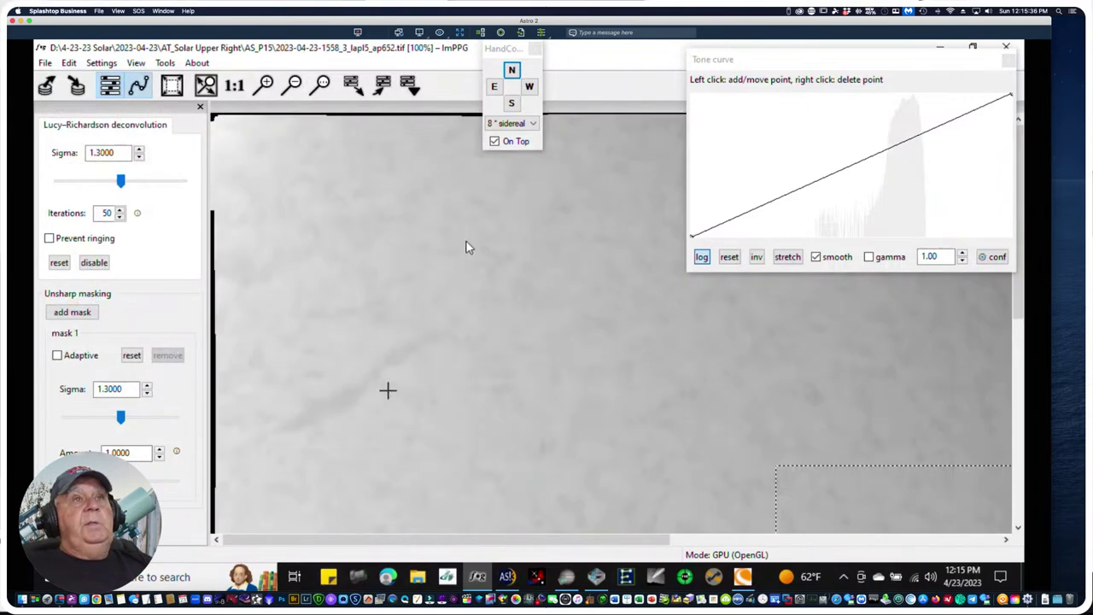
Process trial selections in turn on the solar surface, around the dark sunspot, across the limb and again on the disk
{"action": "left_click", "coordinate": [294, 85]}
{"action": "left_click", "coordinate": [294, 85]}
{"action": "left_click", "coordinate": [294, 85]}
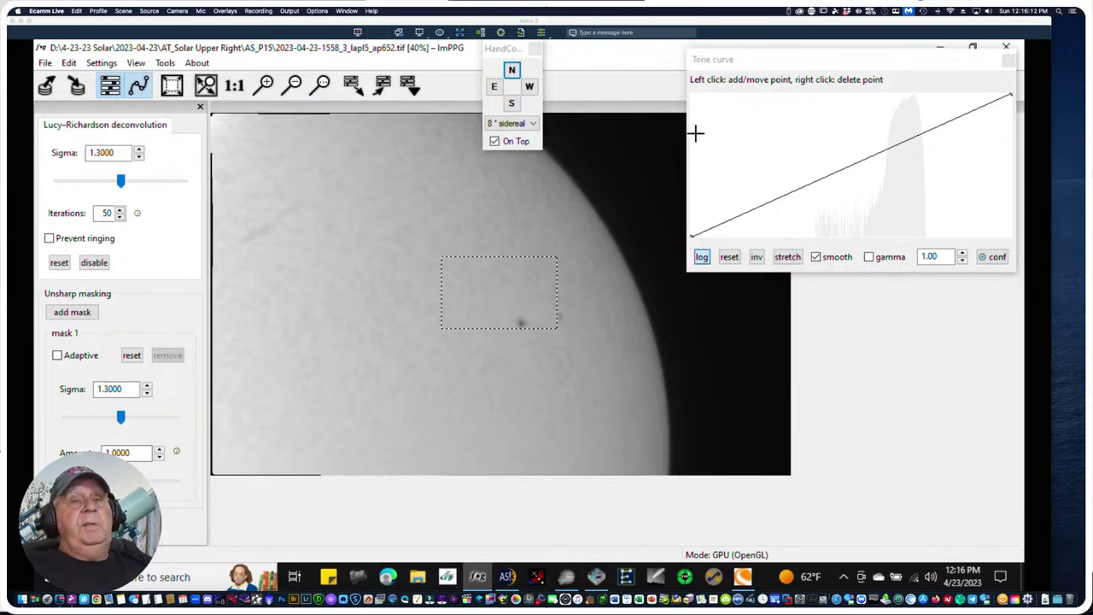
{"action": "left_click", "coordinate": [954, 339]}
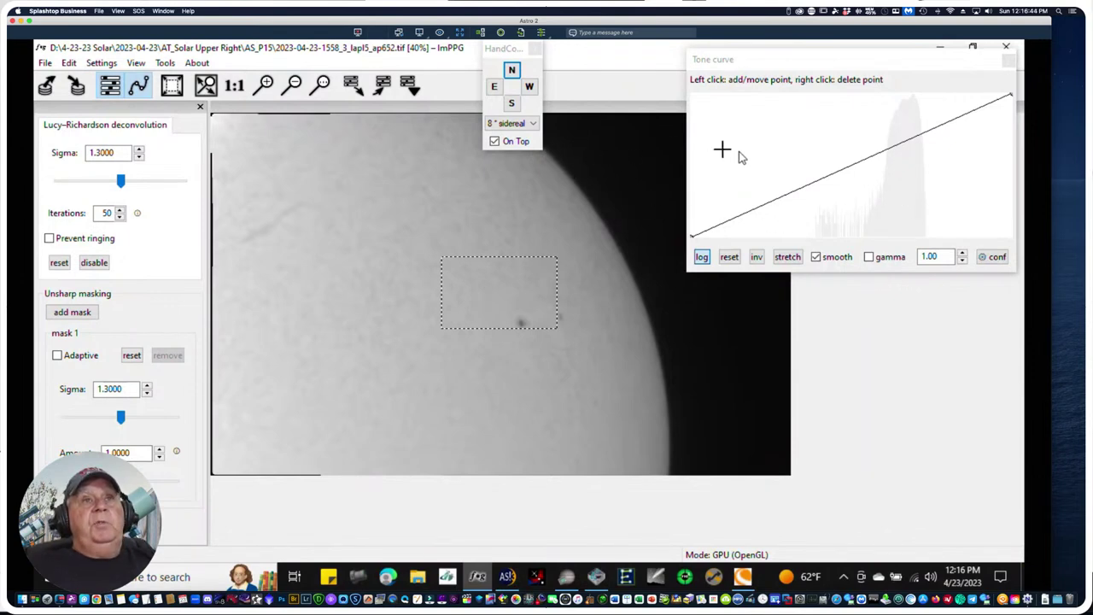
{"action": "left_click_drag", "start_coordinate": [491, 275], "coordinate": [467, 243]}
{"action": "left_click_drag", "start_coordinate": [359, 217], "coordinate": [471, 329]}
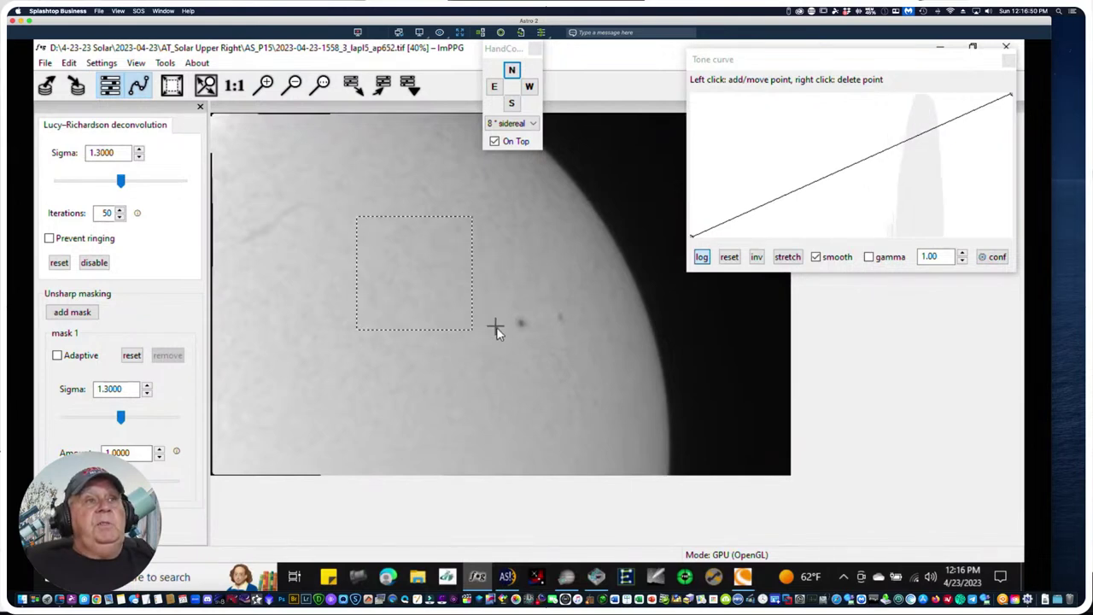
{"action": "left_click", "coordinate": [499, 310]}
{"action": "left_click_drag", "start_coordinate": [497, 304], "coordinate": [535, 336]}
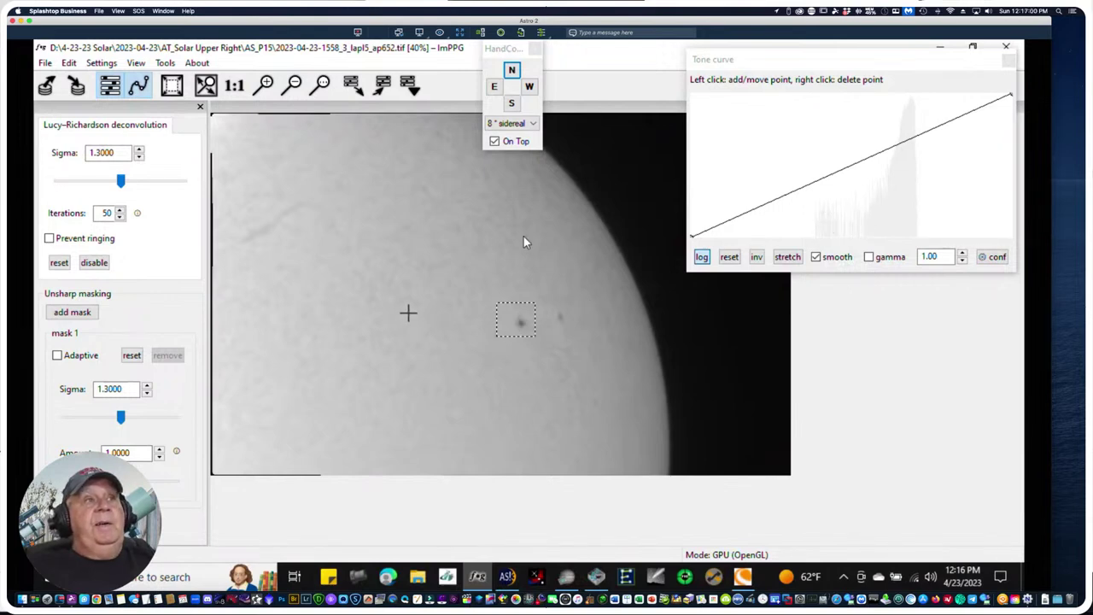
{"action": "left_click_drag", "start_coordinate": [570, 175], "coordinate": [627, 234]}
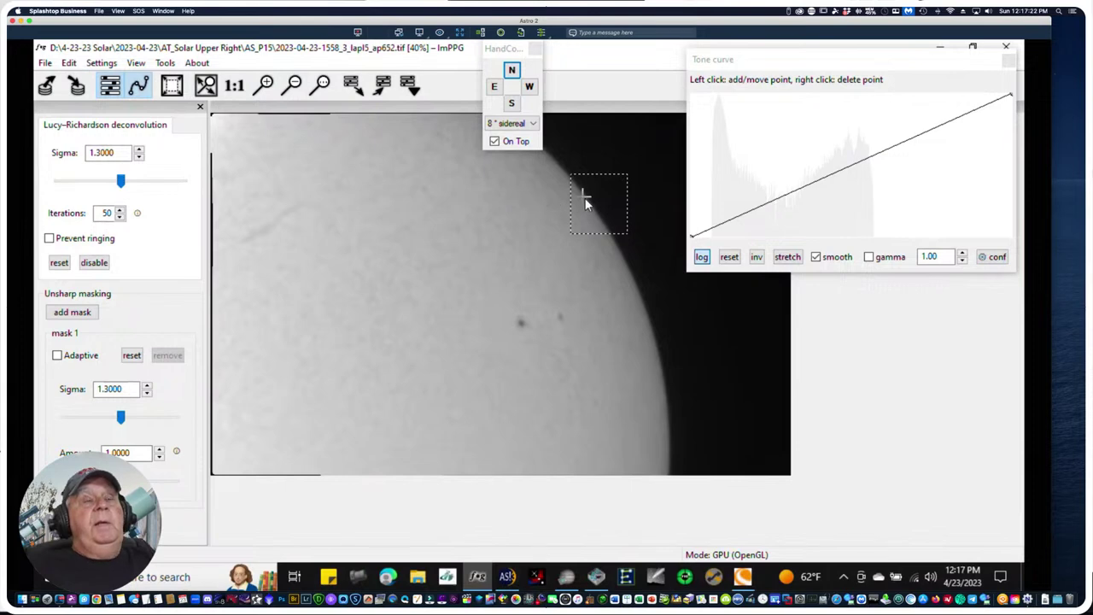
{"action": "left_click", "coordinate": [397, 265]}
{"action": "left_click_drag", "start_coordinate": [388, 188], "coordinate": [558, 301]}
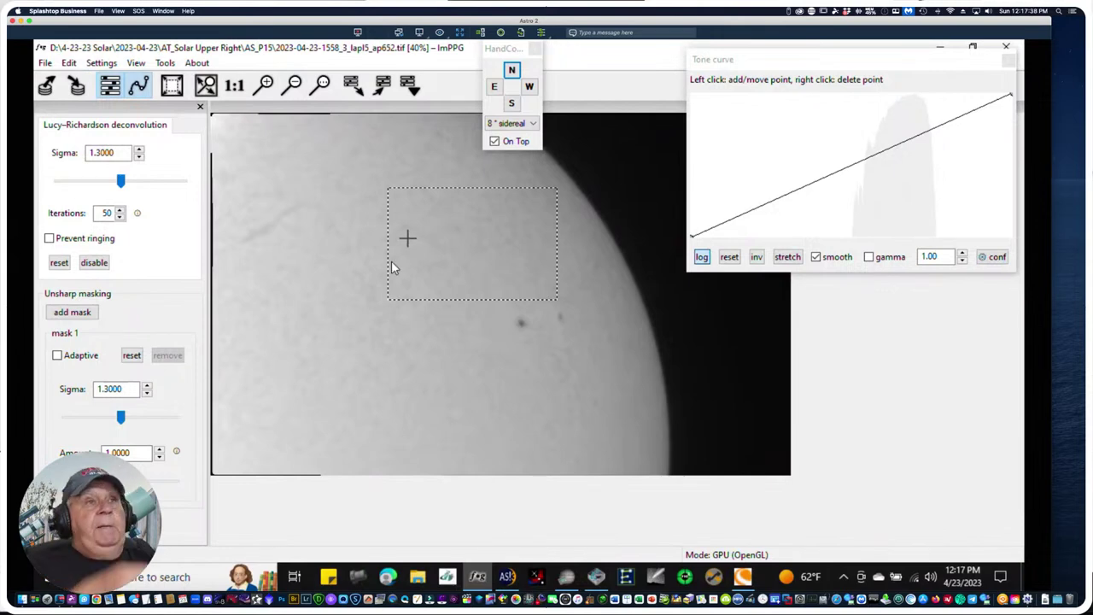
Select and process the whole image, and invert the tone curve's shadows with a high point near black and a low point beyond it
{"action": "left_click", "coordinate": [63, 63]}
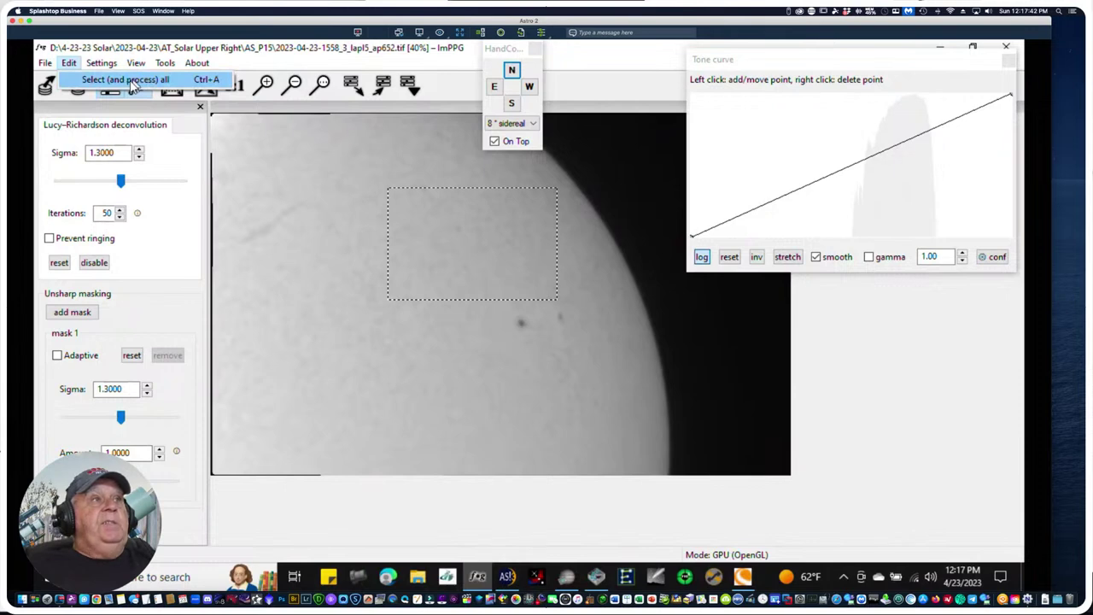
{"action": "left_click", "coordinate": [128, 79]}
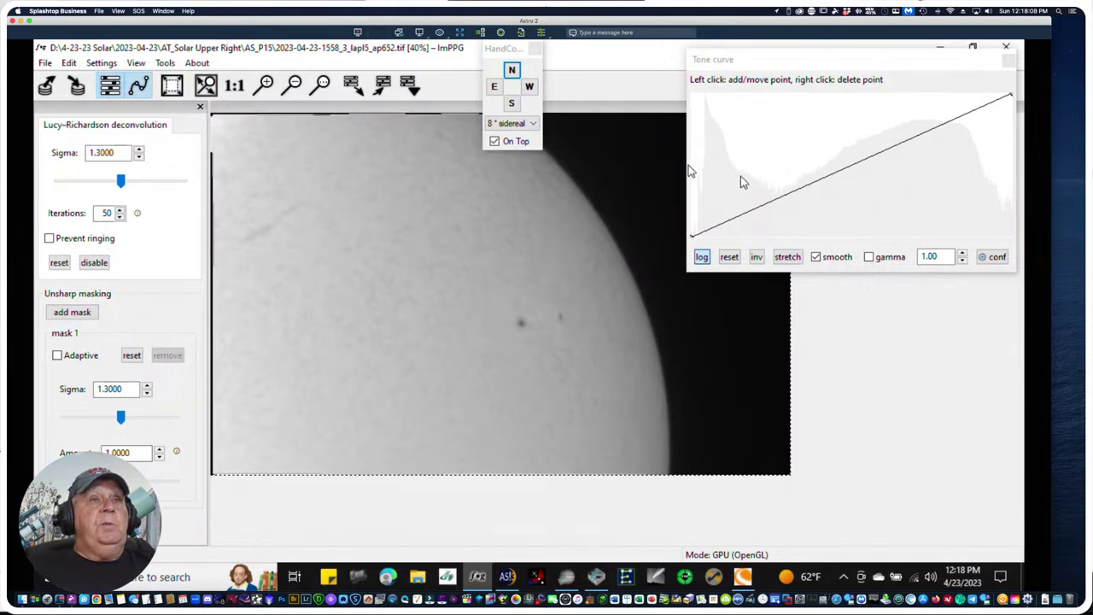
{"action": "left_click", "coordinate": [758, 206]}
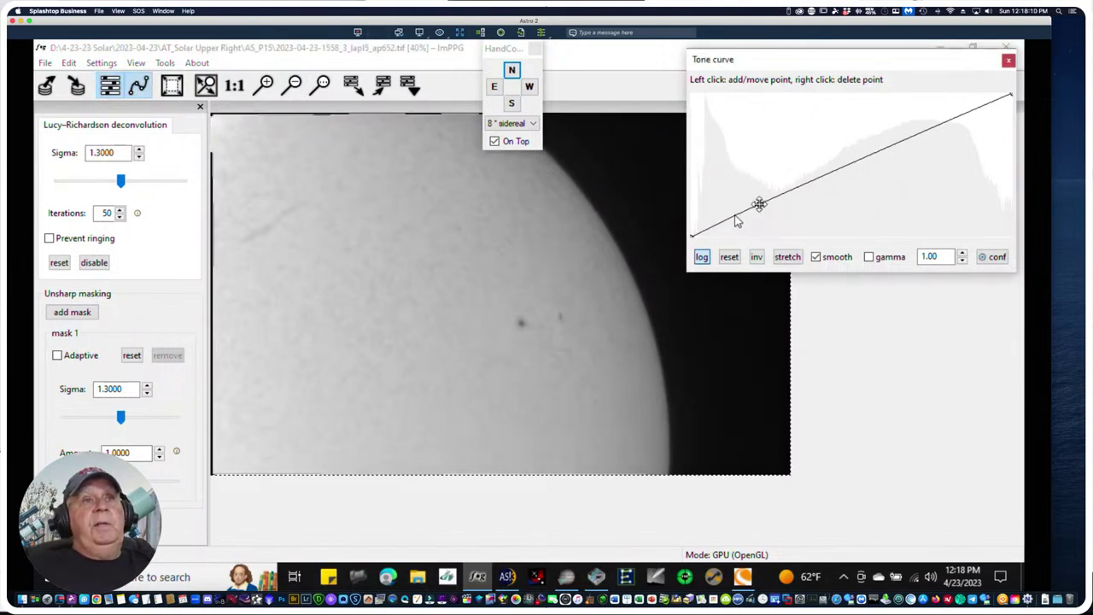
{"action": "left_click_drag", "start_coordinate": [726, 216], "coordinate": [705, 101]}
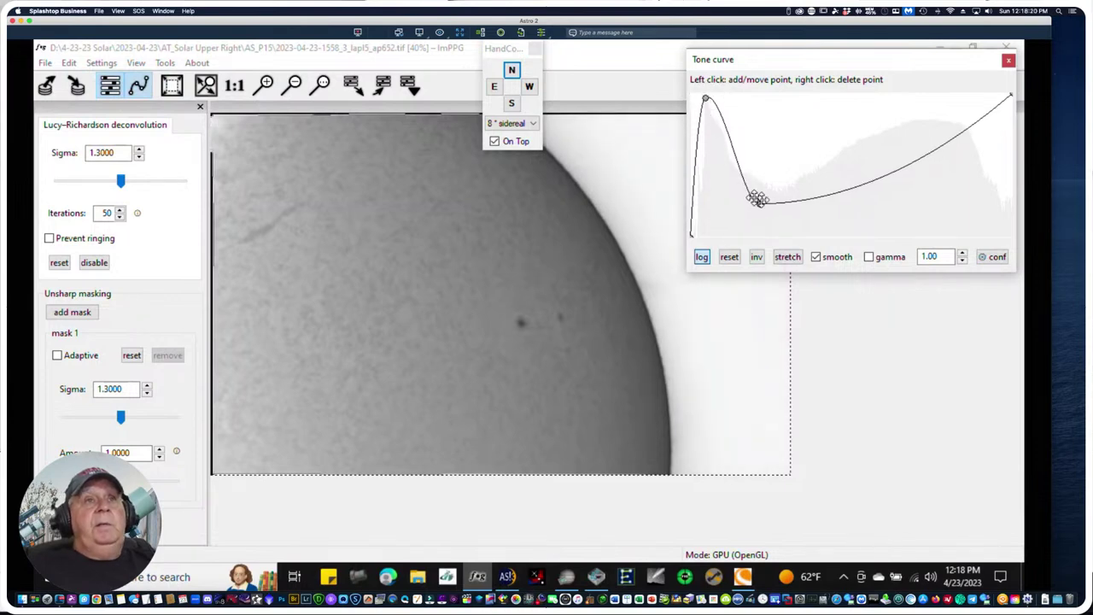
{"action": "left_click_drag", "start_coordinate": [758, 205], "coordinate": [742, 221]}
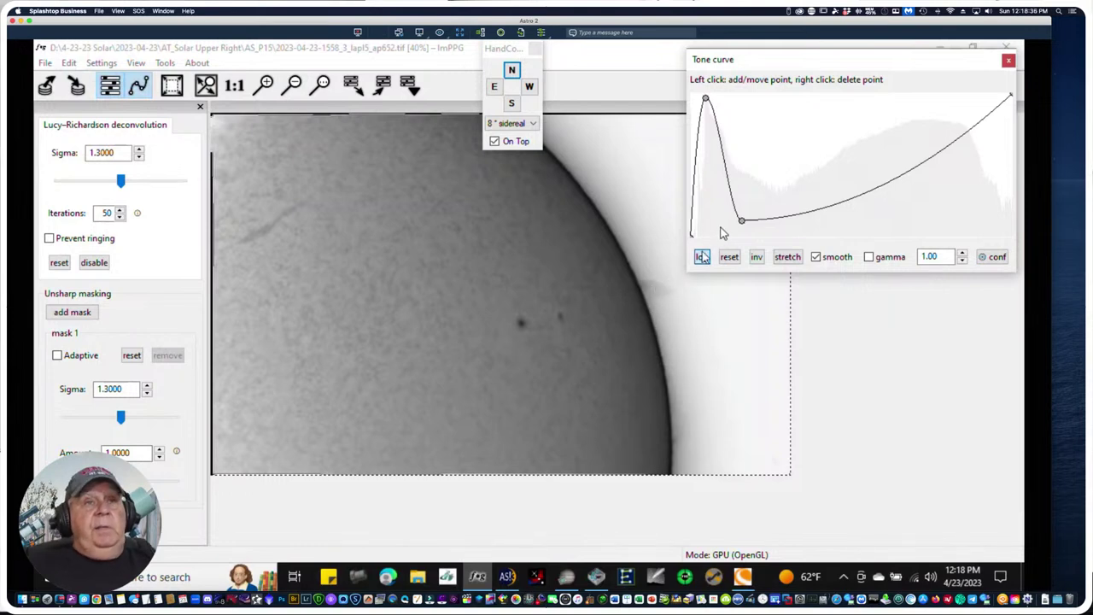
Shape the rest of the tone curve with a shadow dip, two rising midtone points and a raised highlight point
{"action": "left_click_drag", "start_coordinate": [736, 214], "coordinate": [779, 200]}
{"action": "left_click_drag", "start_coordinate": [878, 158], "coordinate": [889, 179]}
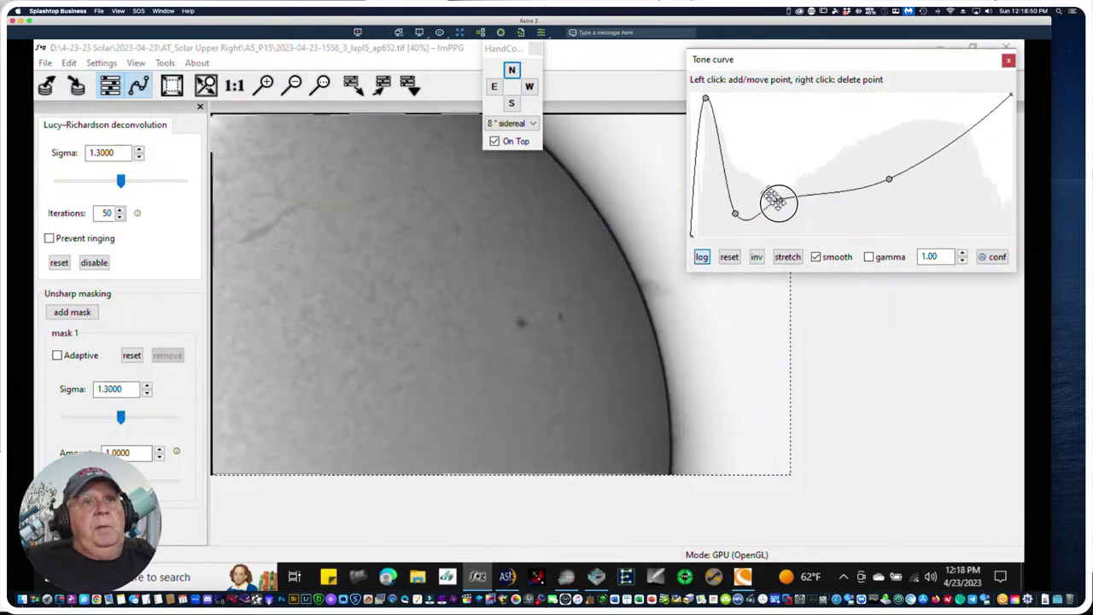
{"action": "left_click_drag", "start_coordinate": [779, 200], "coordinate": [788, 215]}
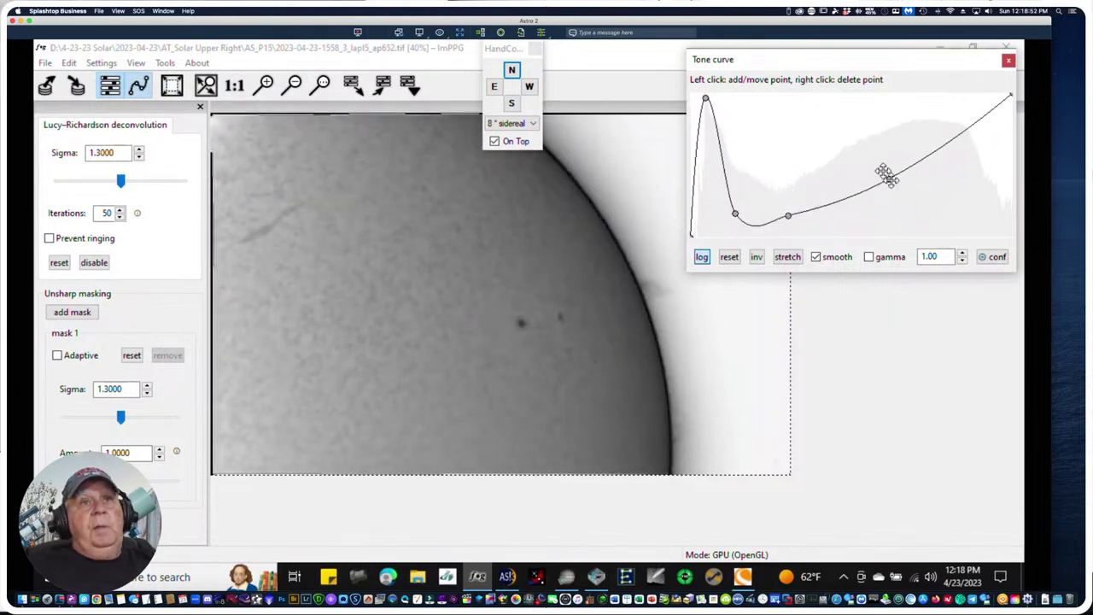
{"action": "right_click", "coordinate": [889, 178]}
{"action": "left_click", "coordinate": [886, 162]}
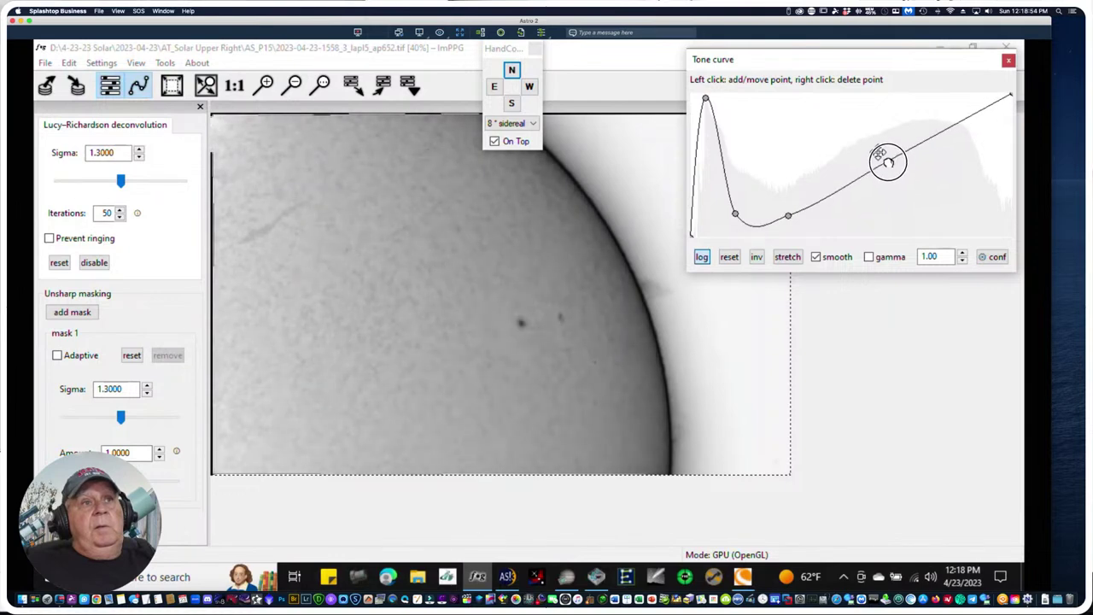
{"action": "left_click", "coordinate": [946, 128]}
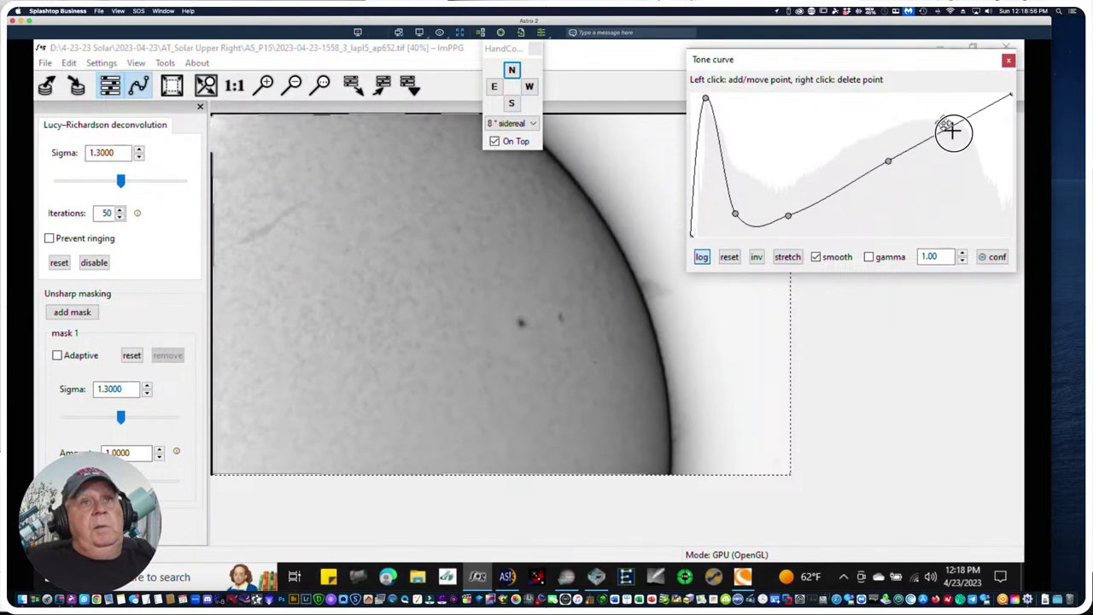
{"action": "mouse_move", "coordinate": [948, 129]}
{"action": "left_mouse_down"}
{"action": "mouse_move", "coordinate": [930, 111]}
{"action": "mouse_move", "coordinate": [936, 122]}
{"action": "left_mouse_up"}
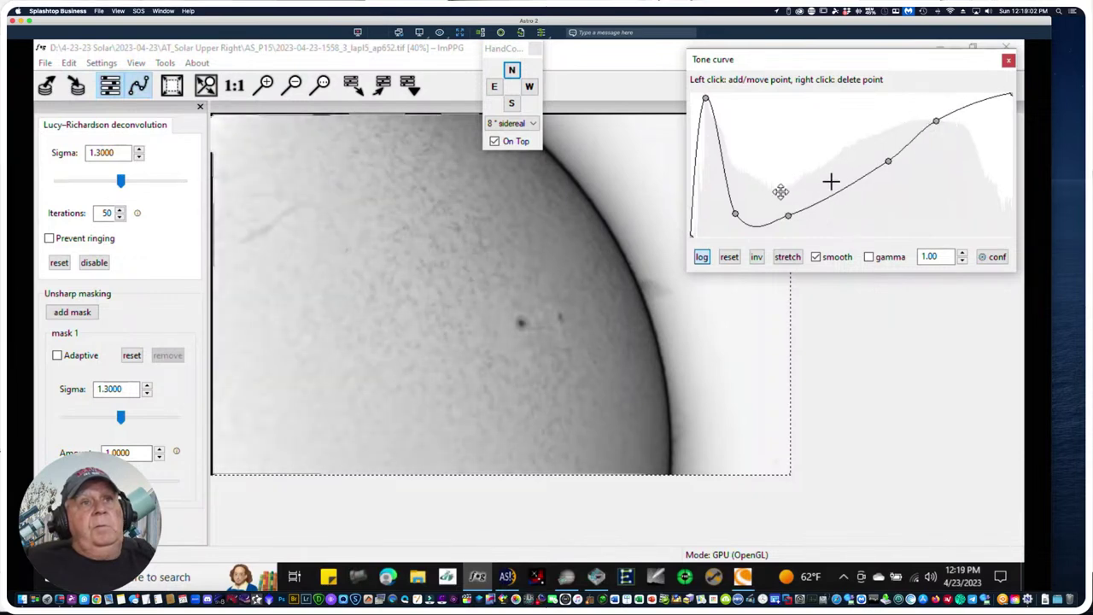
{"action": "left_click_drag", "start_coordinate": [779, 209], "coordinate": [837, 200]}
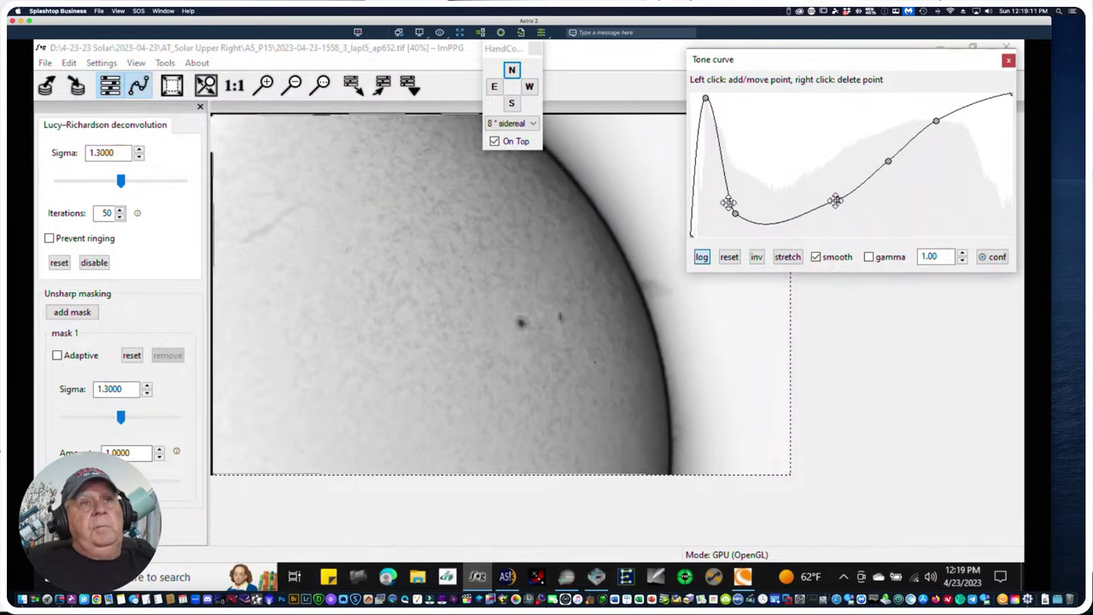
Fine-tune the tone curve by moving the shadow peak closer to black and adjusting the dip and the lower midtone point
{"action": "left_click", "coordinate": [704, 98]}
{"action": "left_click_drag", "start_coordinate": [704, 97], "coordinate": [701, 101]}
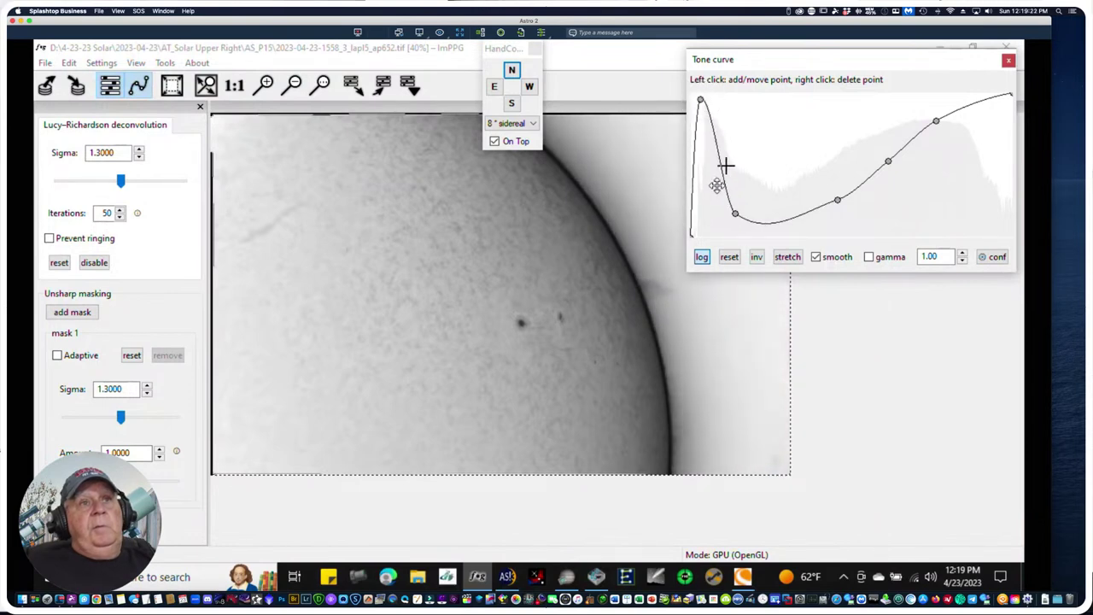
{"action": "left_click_drag", "start_coordinate": [736, 208], "coordinate": [724, 213]}
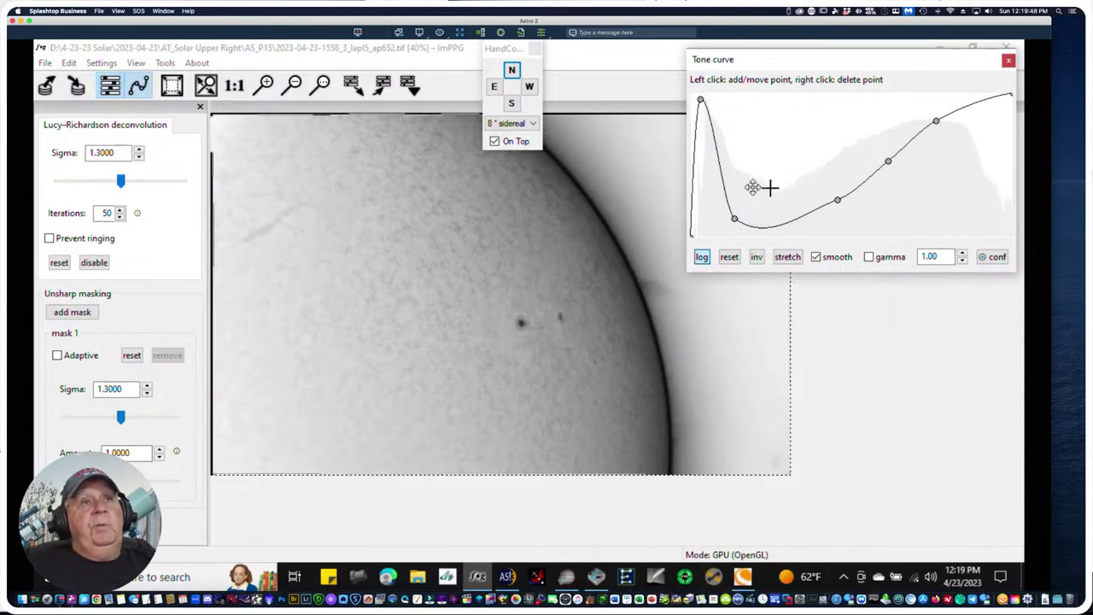
{"action": "left_click", "coordinate": [735, 218]}
{"action": "left_click_drag", "start_coordinate": [735, 218], "coordinate": [739, 215]}
{"action": "left_click", "coordinate": [838, 193]}
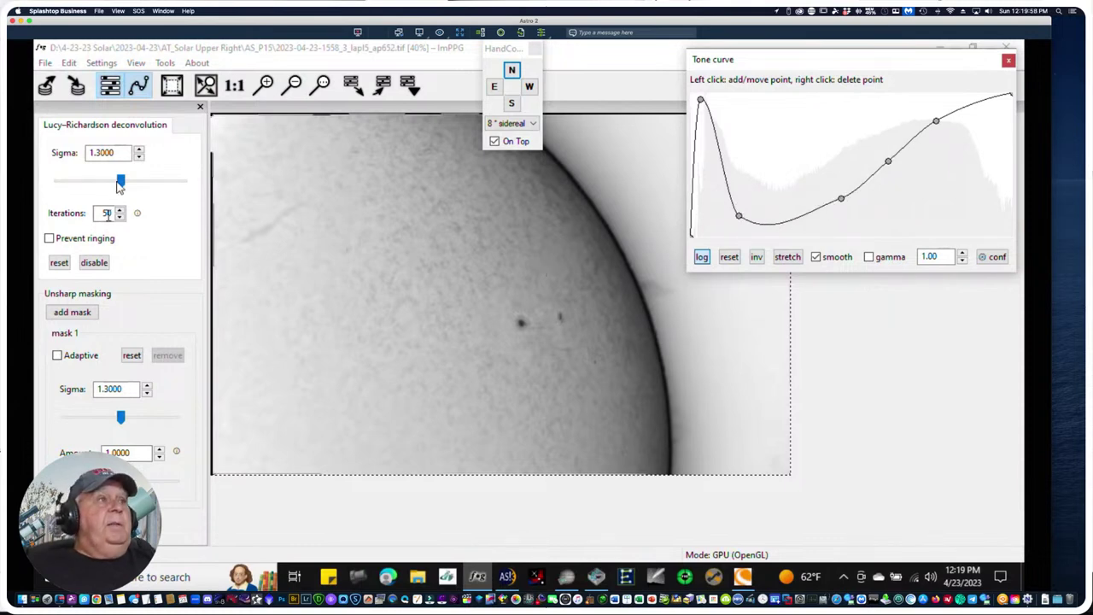
Set the Lucy–Richardson deconvolution sigma to 2.4428 and unsharp mask 1 to sigma 1.7074 and amount 2.2975
{"action": "left_click_drag", "start_coordinate": [121, 183], "coordinate": [178, 187]}
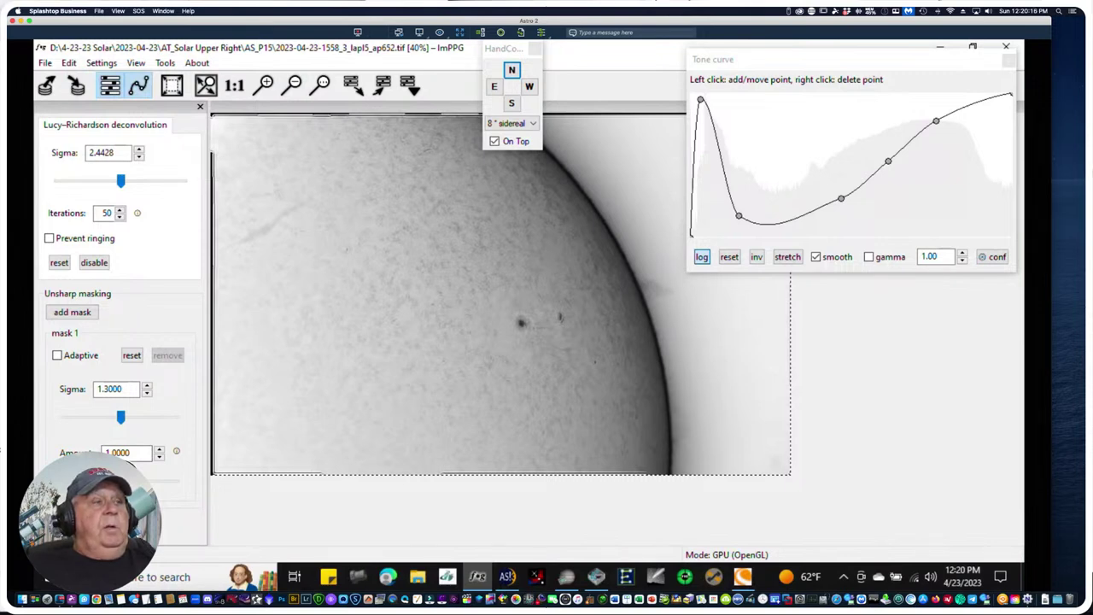
{"action": "left_click_drag", "start_coordinate": [132, 478], "coordinate": [148, 478]}
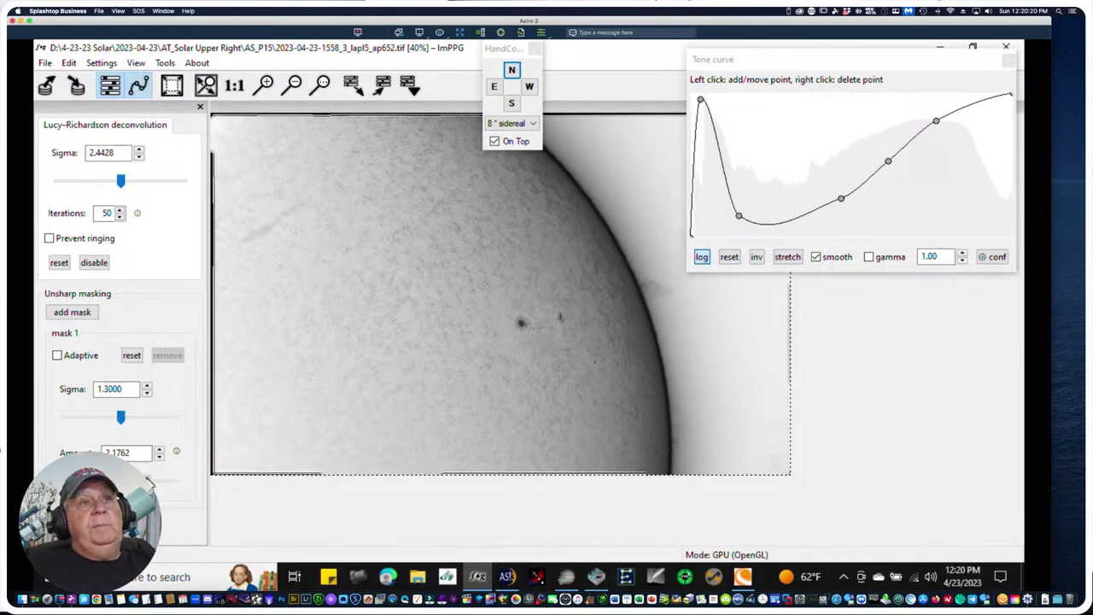
{"action": "left_click_drag", "start_coordinate": [120, 416], "coordinate": [142, 417]}
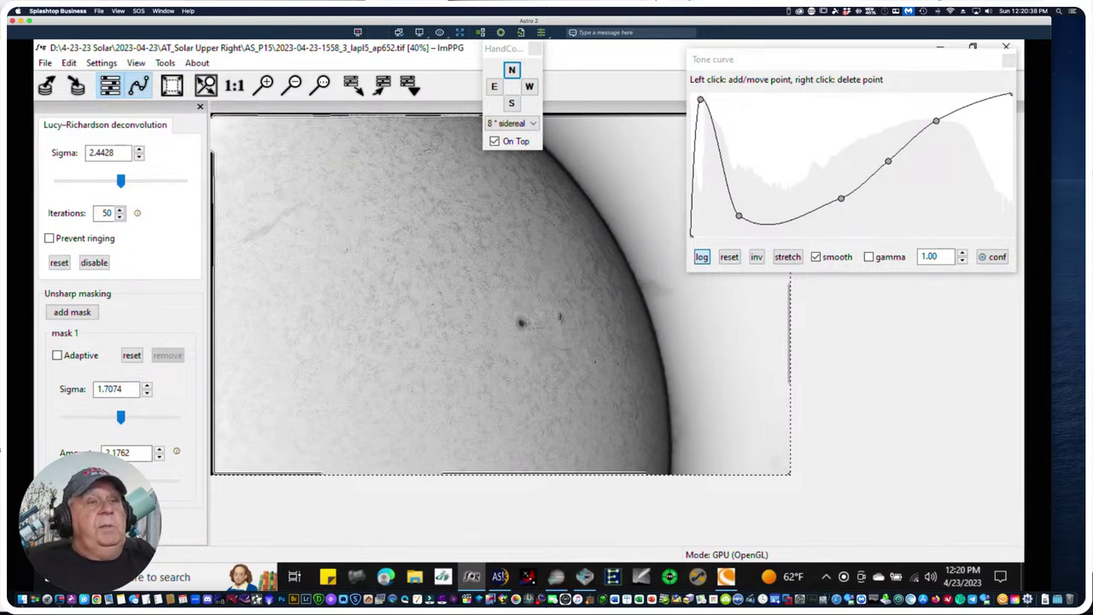
{"action": "mouse_move", "coordinate": [116, 479]}
{"action": "left_mouse_down"}
{"action": "mouse_move", "coordinate": [146, 479]}
{"action": "mouse_move", "coordinate": [110, 479]}
{"action": "left_mouse_up"}
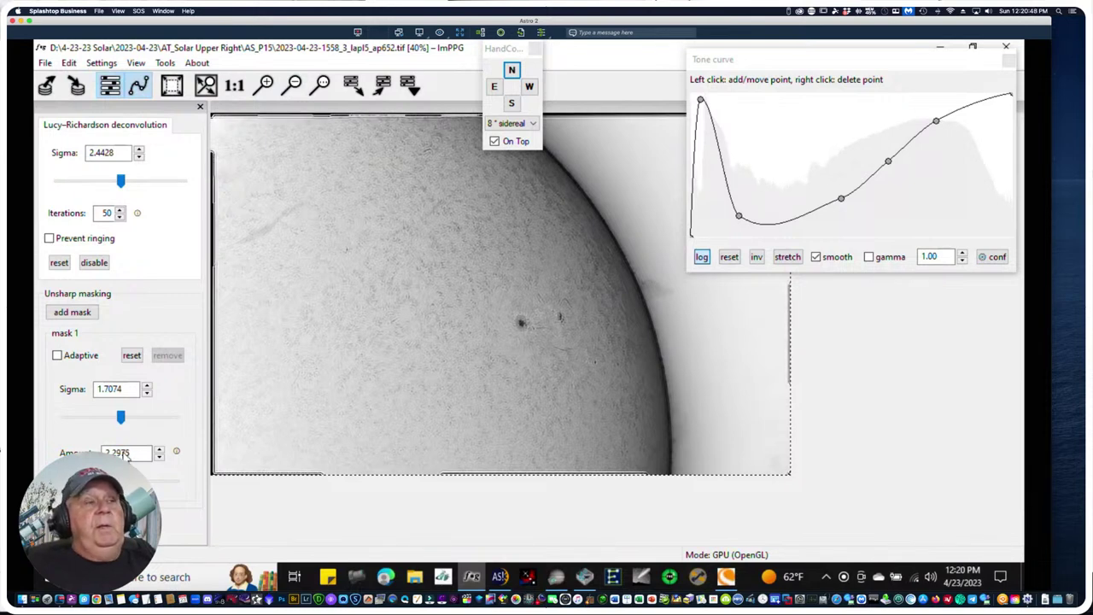
Set unsharp mask 1's sigma to 1.7752, move the tone curve window aside, and close ImPPG to return to AutoStakkert!
{"action": "left_click_drag", "start_coordinate": [119, 416], "coordinate": [120, 418]}
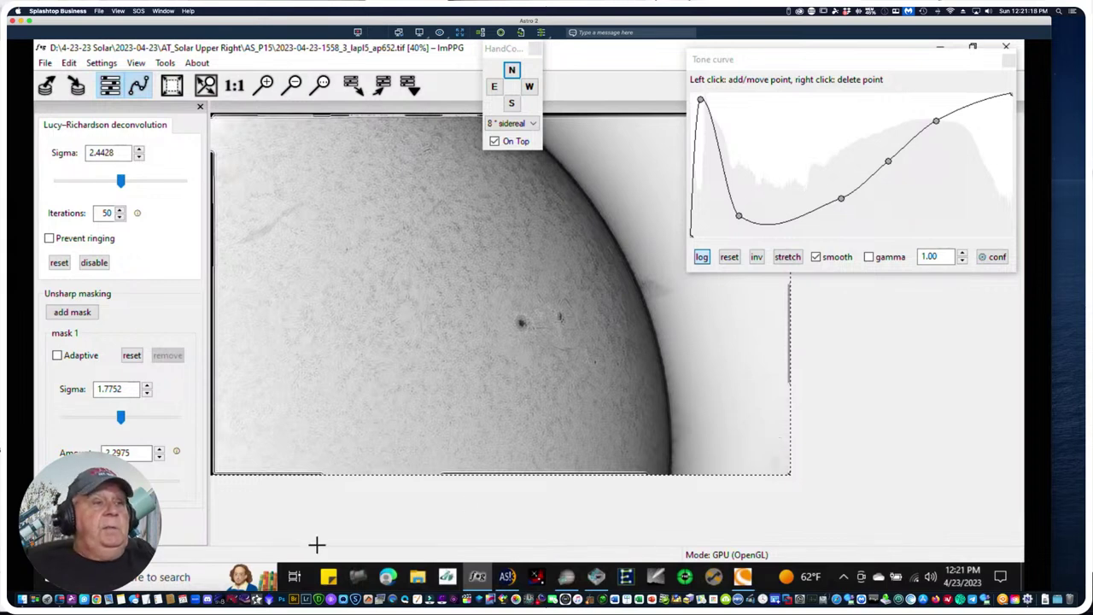
{"action": "left_click", "coordinate": [771, 58]}
{"action": "left_click_drag", "start_coordinate": [771, 58], "coordinate": [737, 61]}
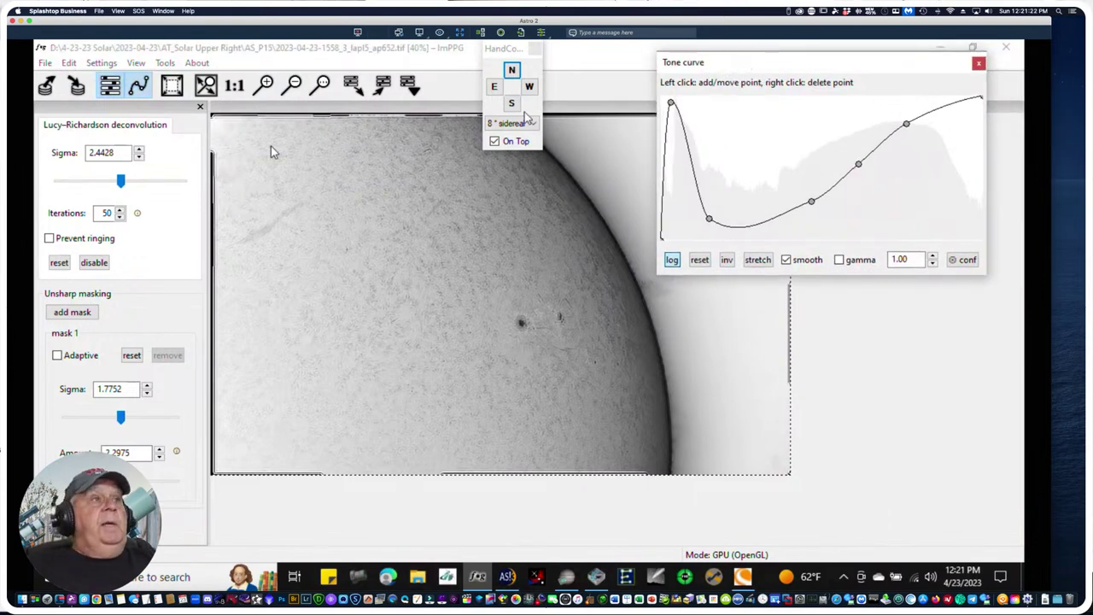
{"action": "left_click", "coordinate": [1007, 54]}
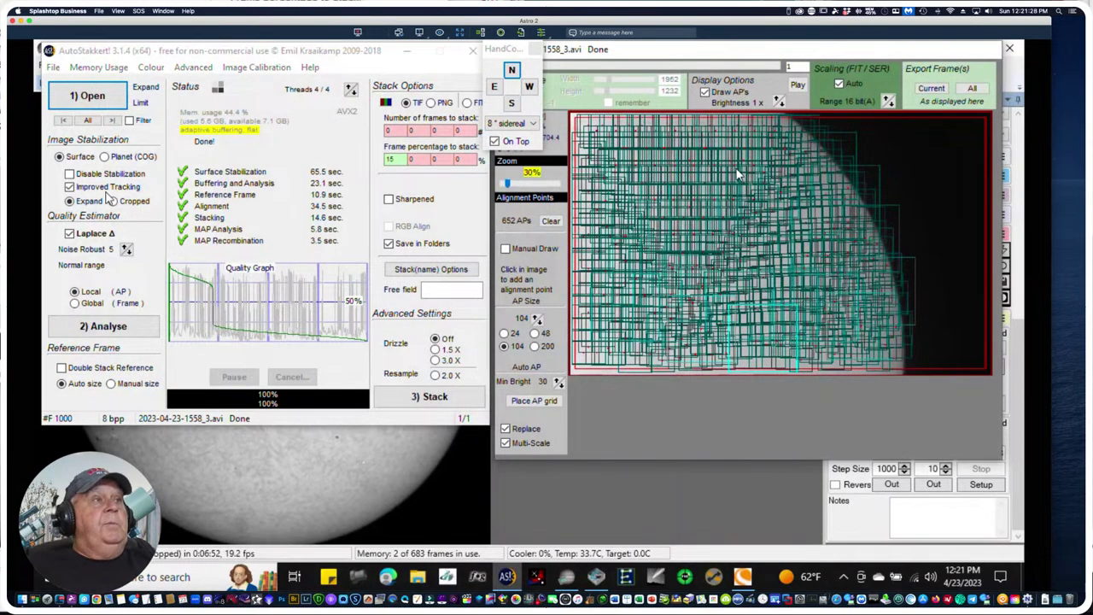
Start opening a new recording and browse to the 4-23-23 Solar\2023-04-23 folder on SSD 1 (D:)
{"action": "left_click", "coordinate": [90, 98]}
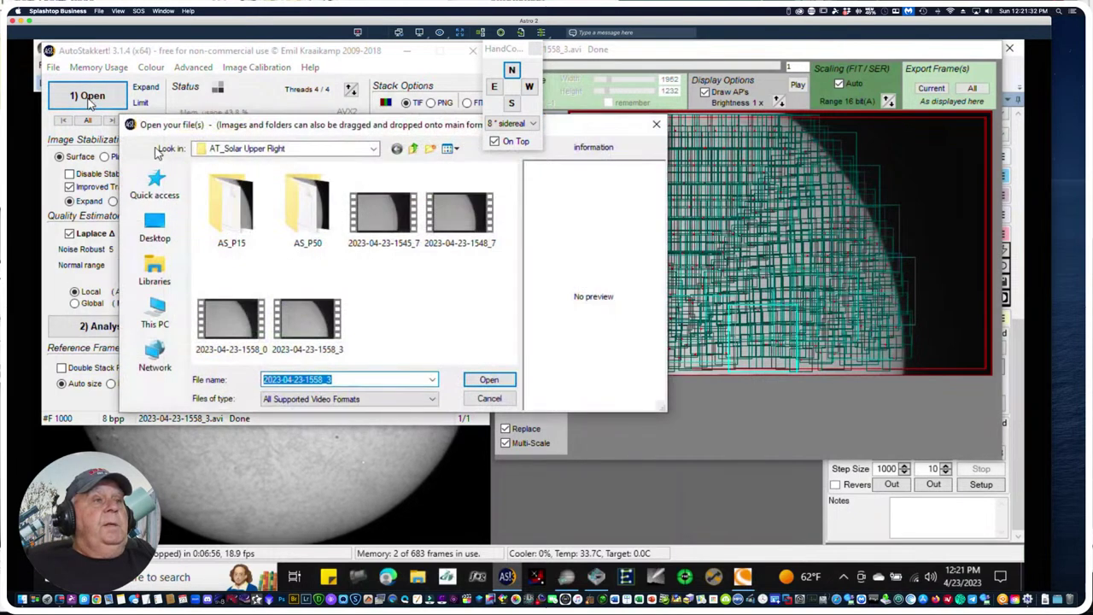
{"action": "left_click", "coordinate": [158, 316]}
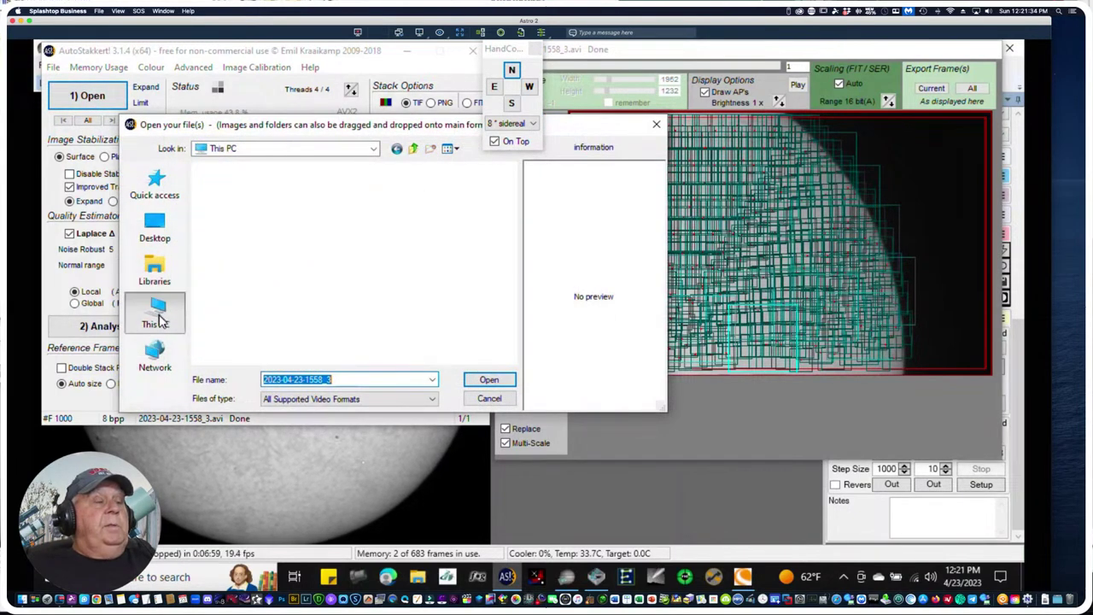
{"action": "scroll", "coordinate": [354, 265], "scroll_direction": "down", "scroll_amount": 3}
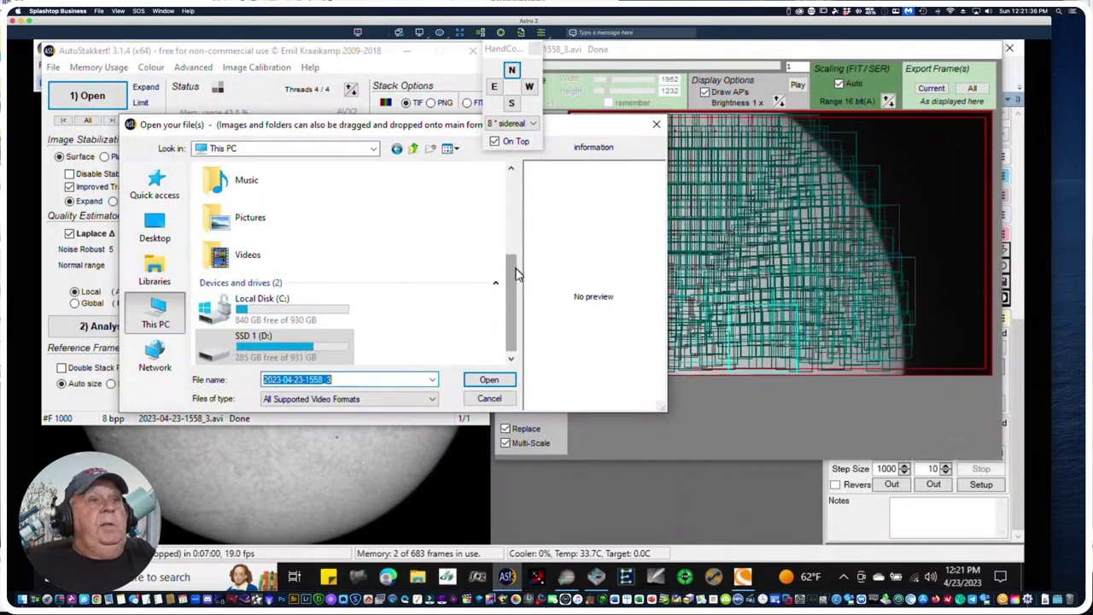
{"action": "scroll", "coordinate": [513, 315], "scroll_direction": "down", "scroll_amount": 1}
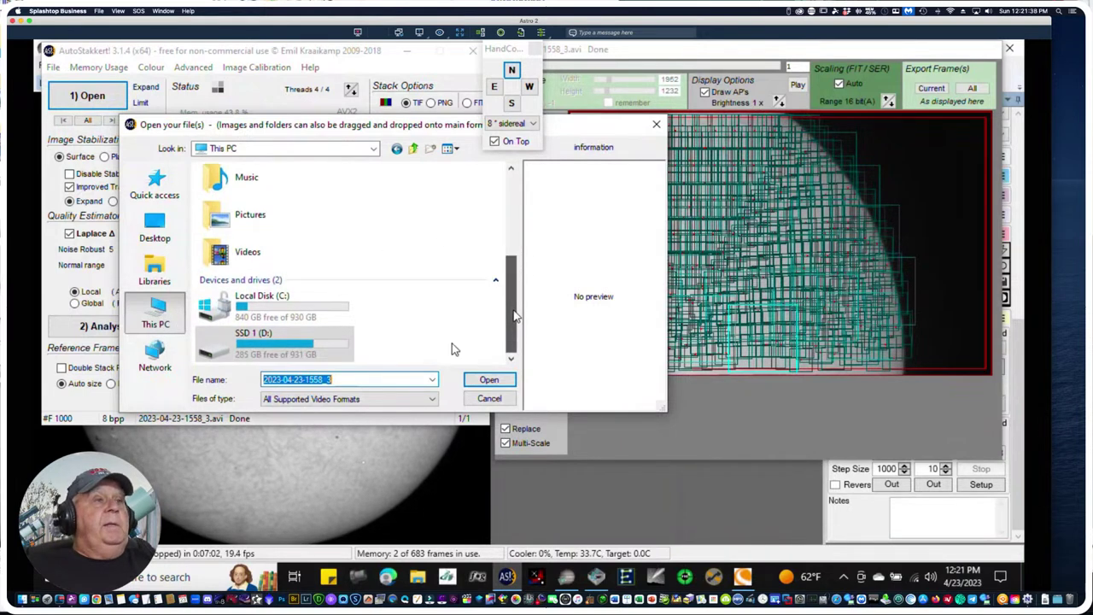
{"action": "double_click", "coordinate": [274, 350]}
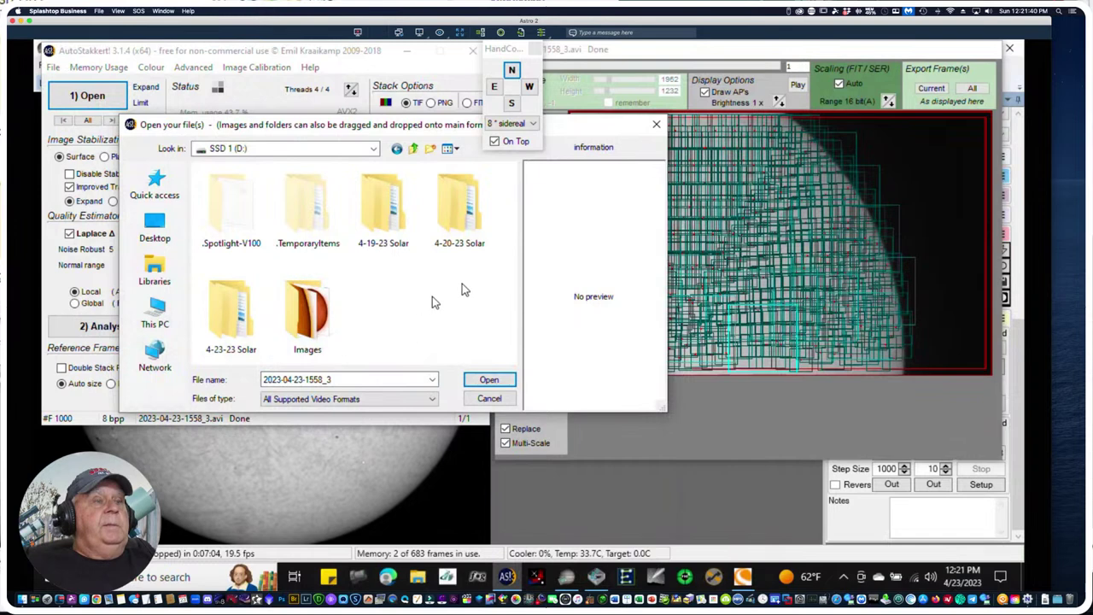
{"action": "left_click", "coordinate": [232, 314]}
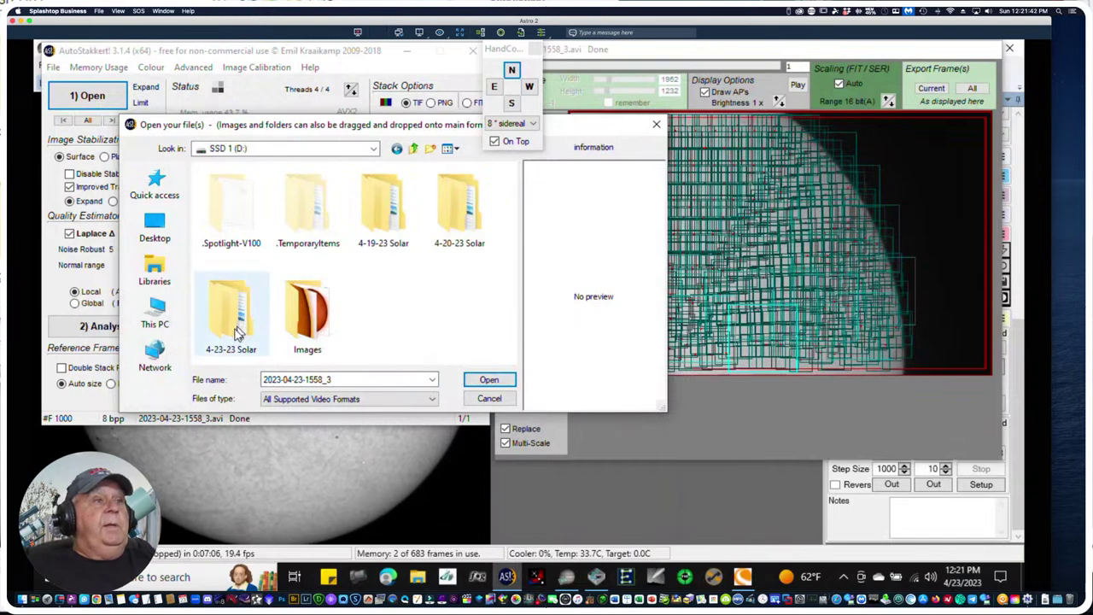
{"action": "double_click", "coordinate": [232, 316]}
{"action": "double_click", "coordinate": [209, 187]}
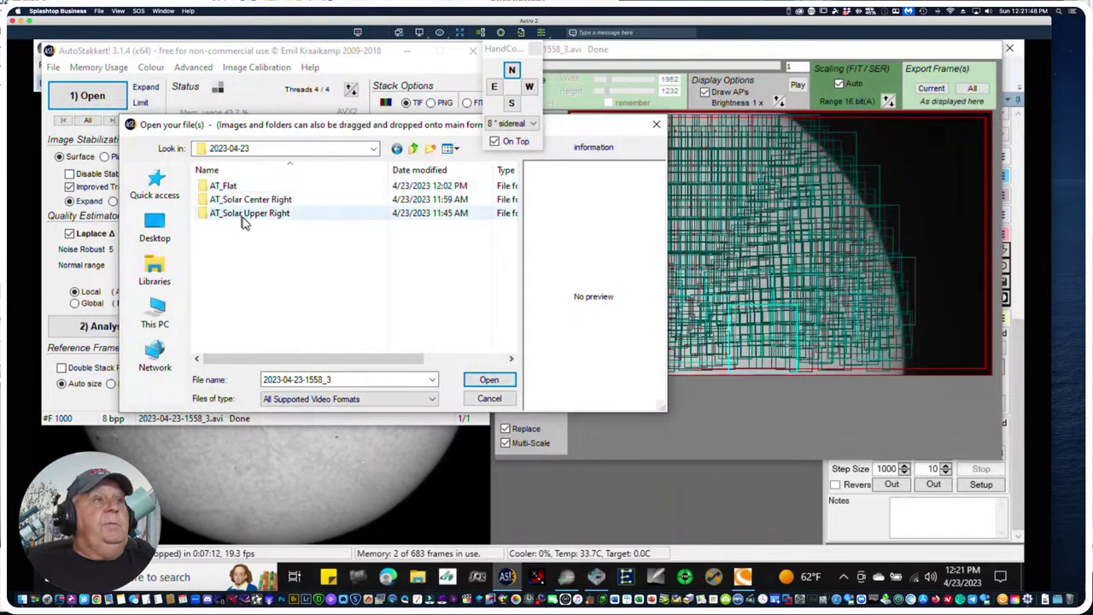
Look at the videos in the AT_Solar Center Right folder and return to the 2023-04-23 folder
{"action": "left_click", "coordinate": [248, 205]}
{"action": "double_click", "coordinate": [248, 205]}
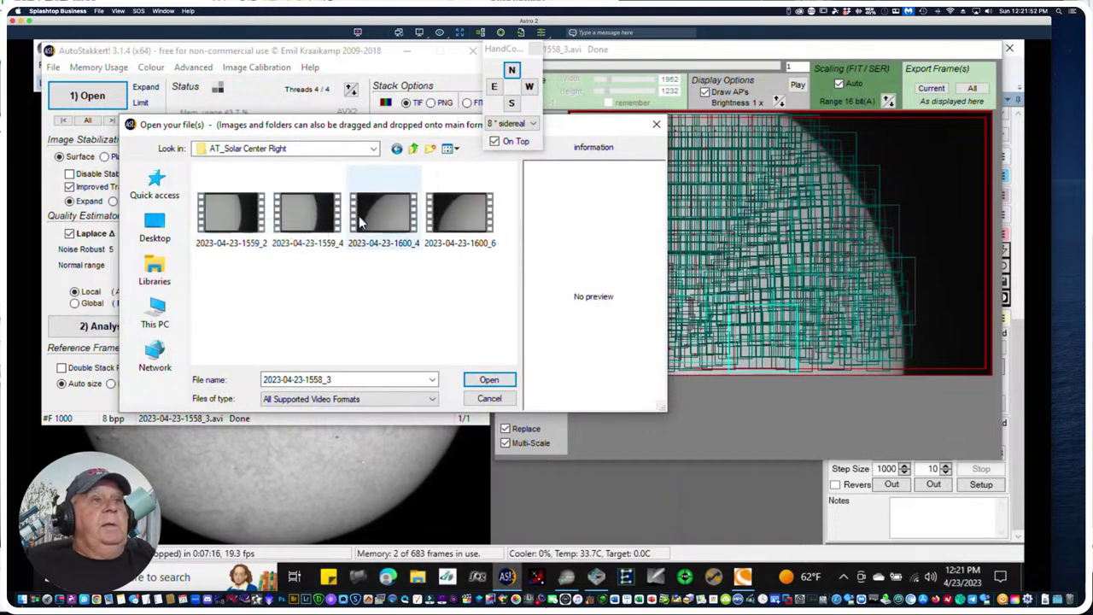
{"action": "left_click", "coordinate": [374, 149]}
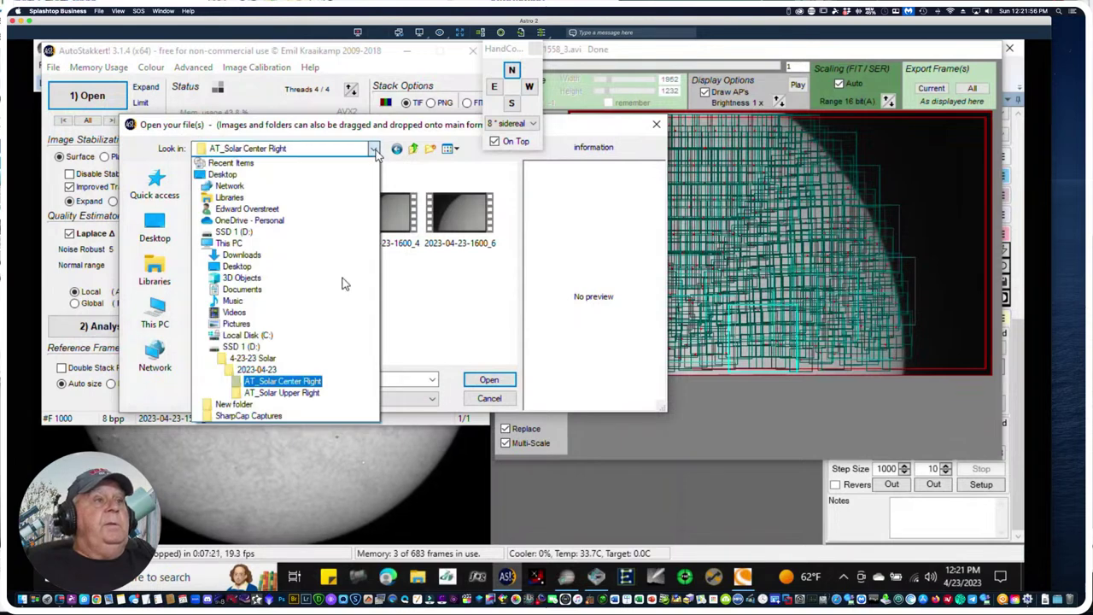
{"action": "left_click", "coordinate": [260, 358]}
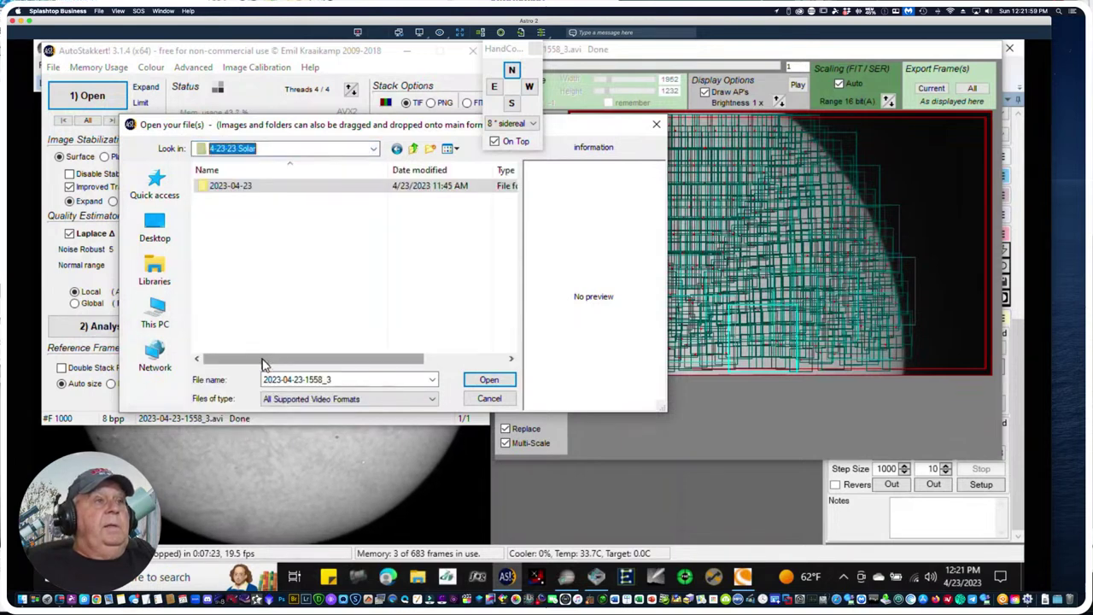
{"action": "double_click", "coordinate": [209, 187]}
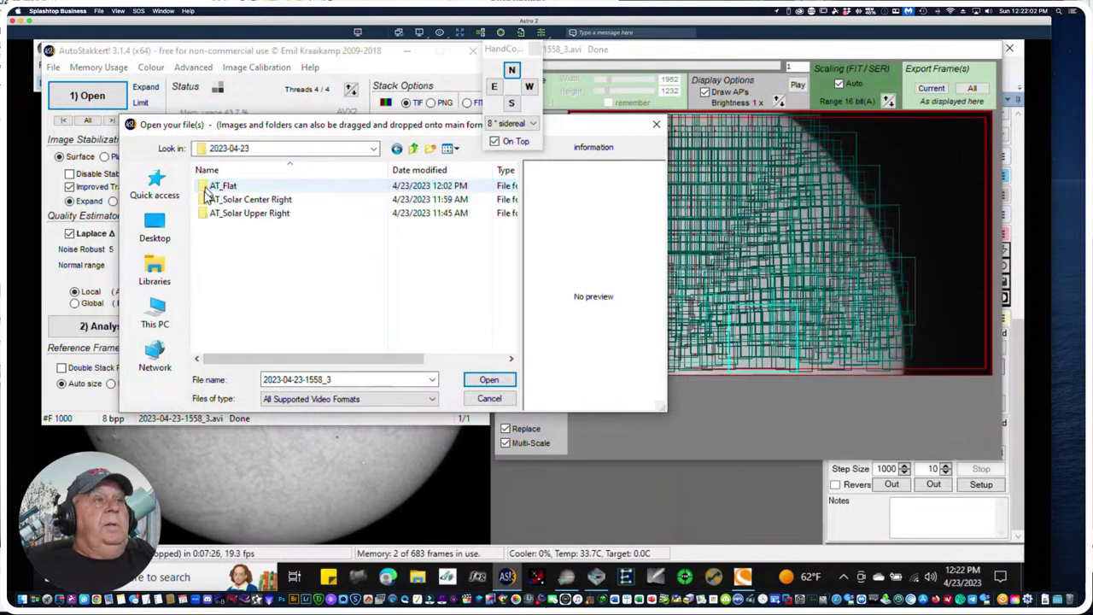
{"action": "double_click", "coordinate": [210, 188]}
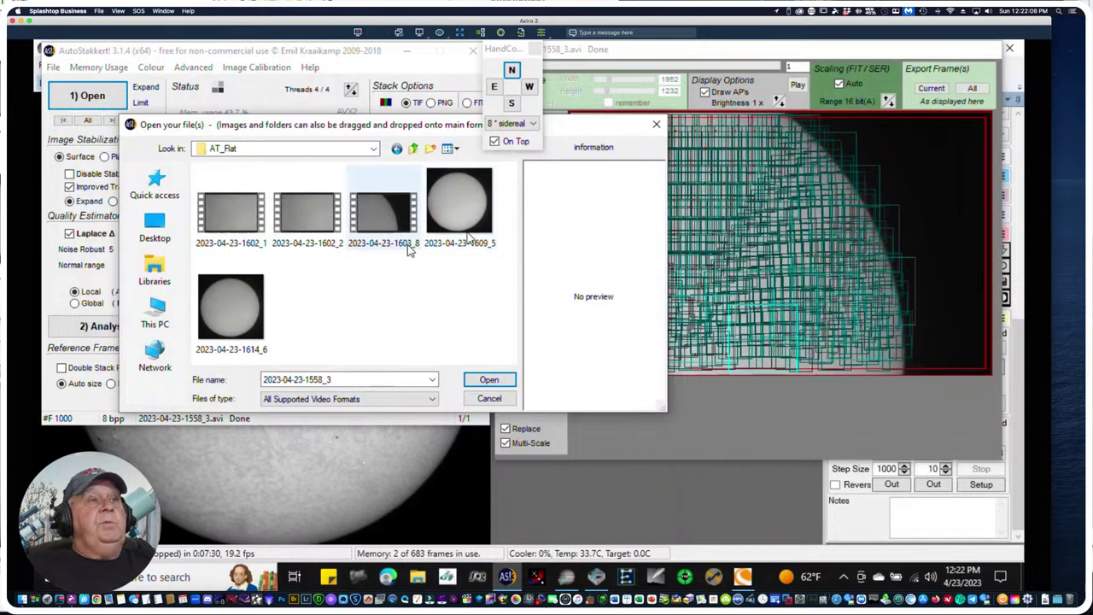
{"action": "left_click", "coordinate": [462, 206]}
{"action": "left_click", "coordinate": [491, 381]}
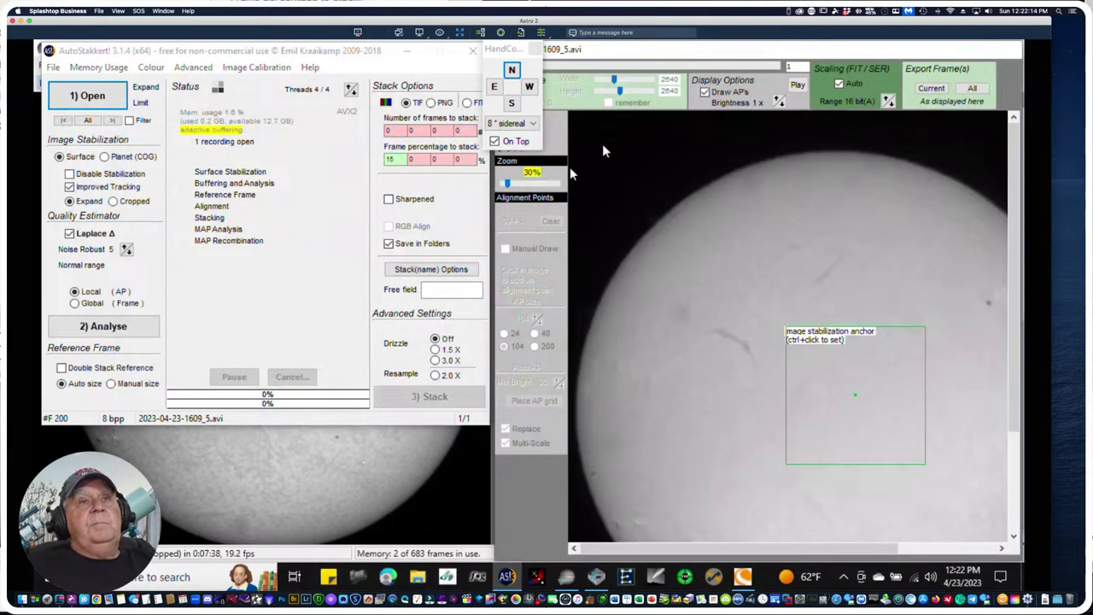
{"action": "left_click", "coordinate": [507, 184]}
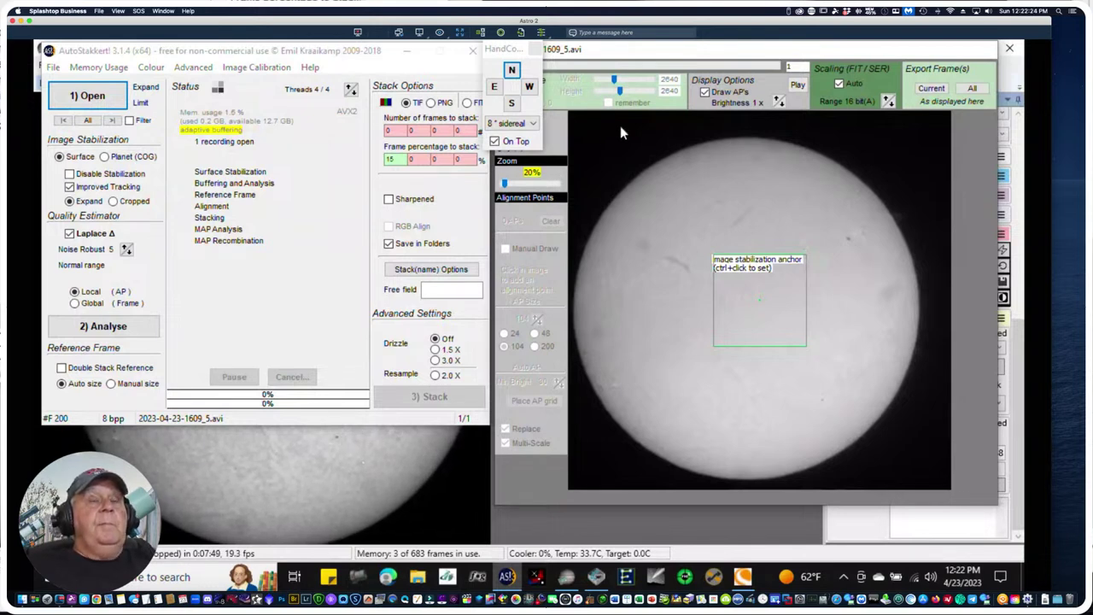
Start loading a master flat and look for one in the 4-20-23 Solar\2023-04-20\Scout 2 Flat folder
{"action": "left_click", "coordinate": [248, 68]}
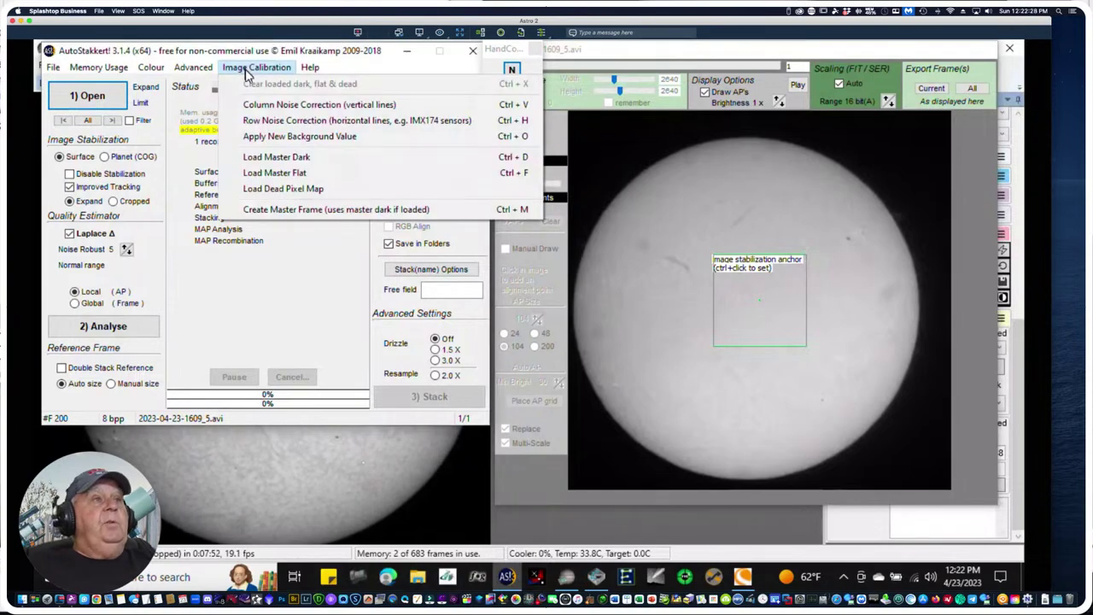
{"action": "left_click", "coordinate": [261, 173]}
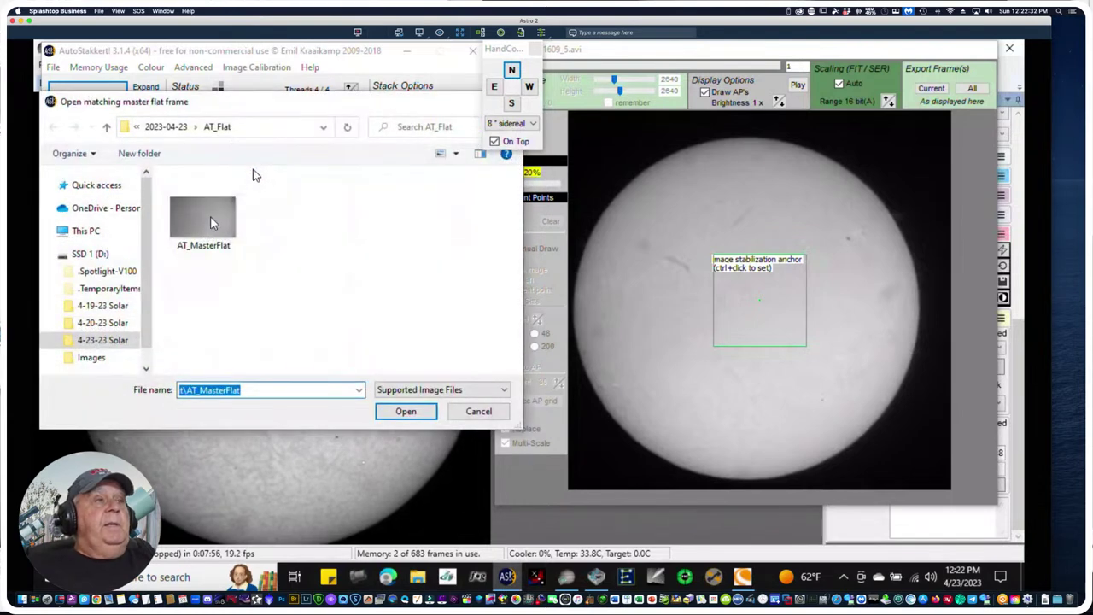
{"action": "left_click", "coordinate": [324, 128]}
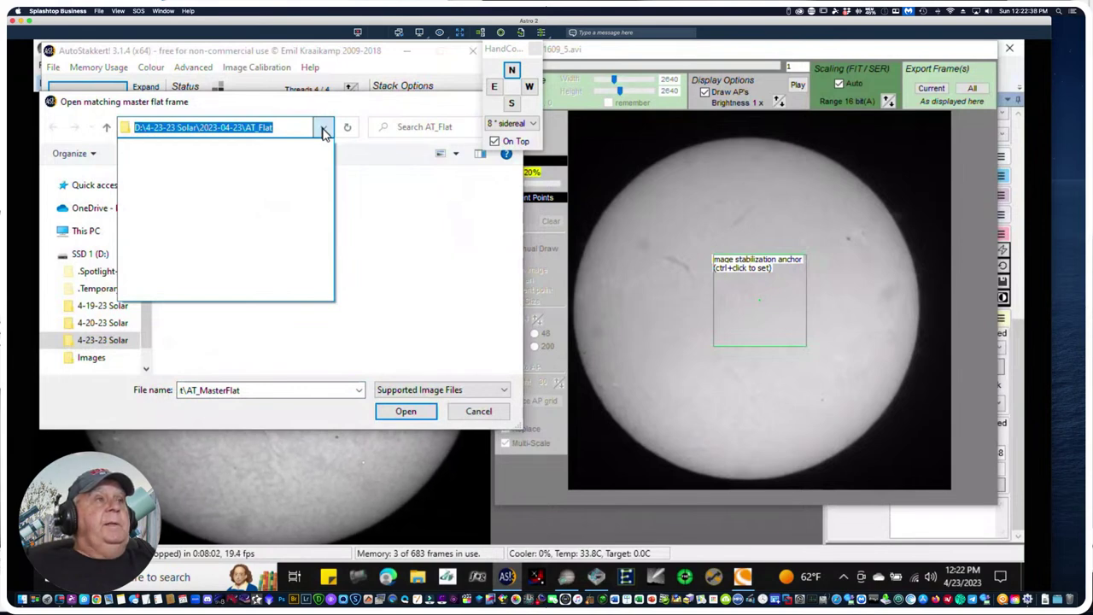
{"action": "left_click", "coordinate": [96, 328]}
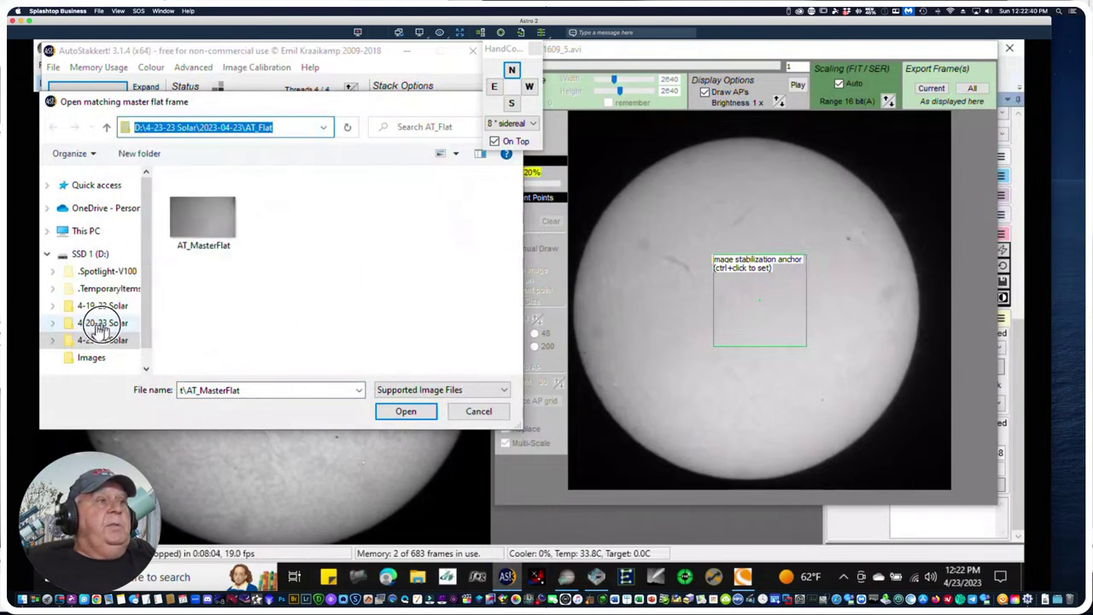
{"action": "left_click", "coordinate": [101, 324]}
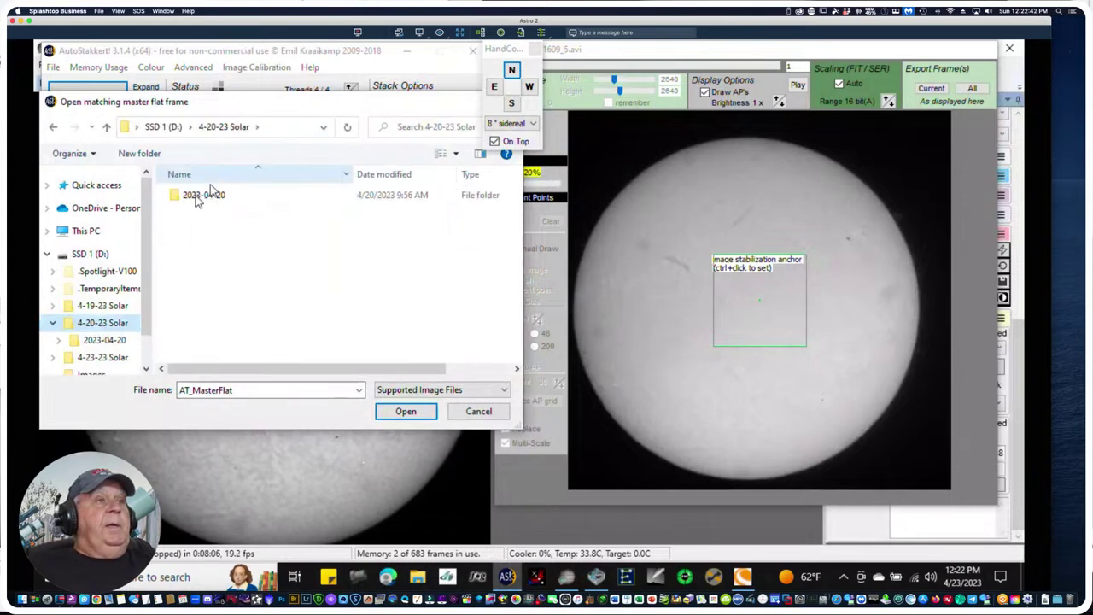
{"action": "left_click", "coordinate": [196, 196]}
{"action": "double_click", "coordinate": [195, 197]}
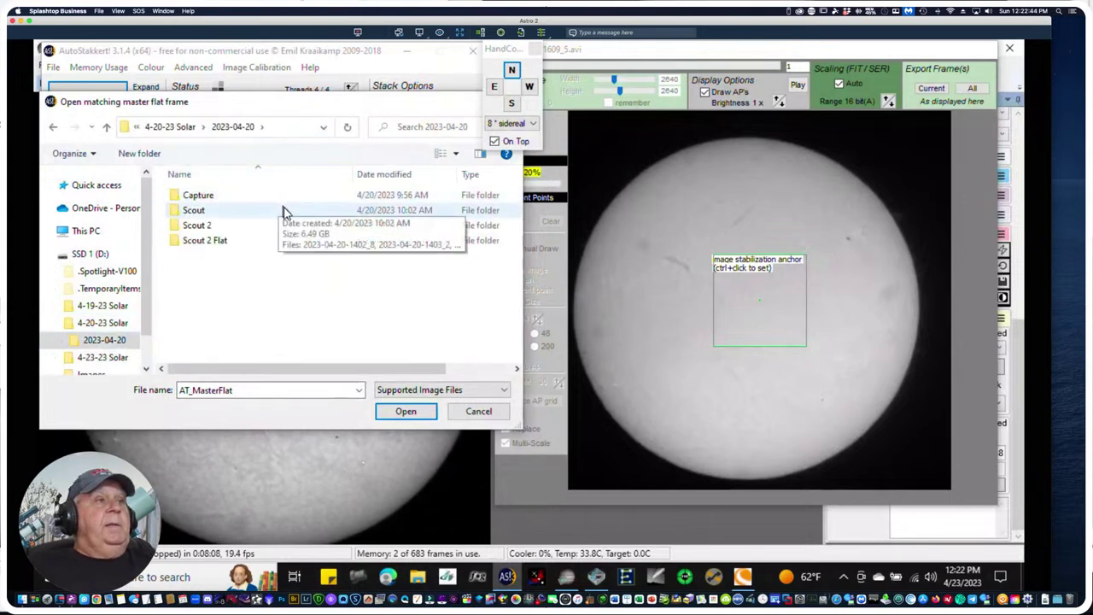
{"action": "left_click", "coordinate": [196, 245]}
{"action": "double_click", "coordinate": [207, 242]}
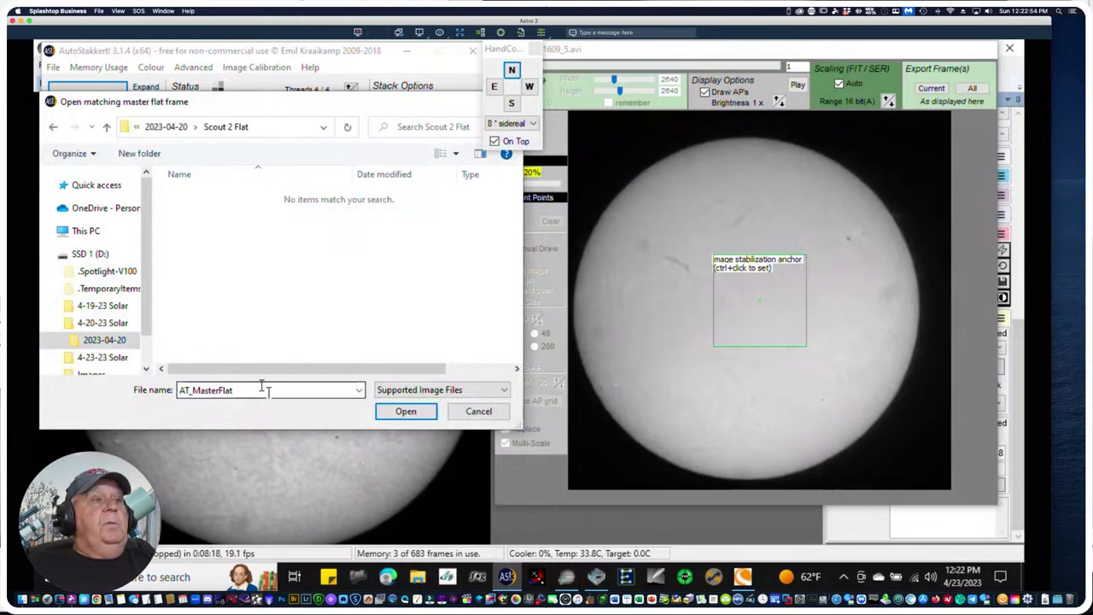
Check the Scout 2 folder and recheck Scout 2 Flat for a master flat, and cancel loading one
{"action": "left_click", "coordinate": [106, 130]}
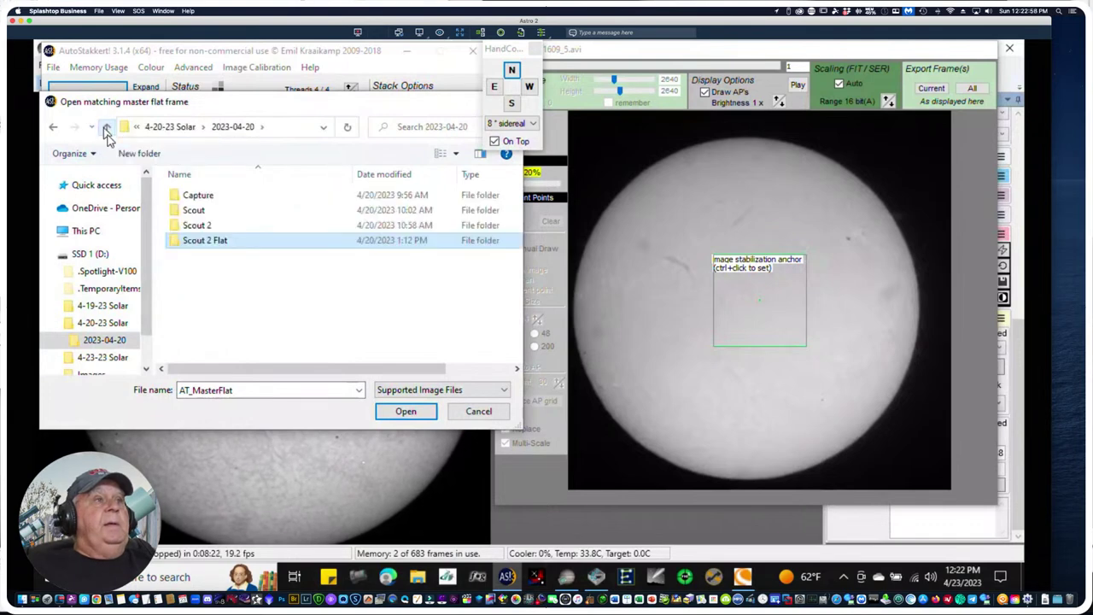
{"action": "left_click", "coordinate": [199, 225]}
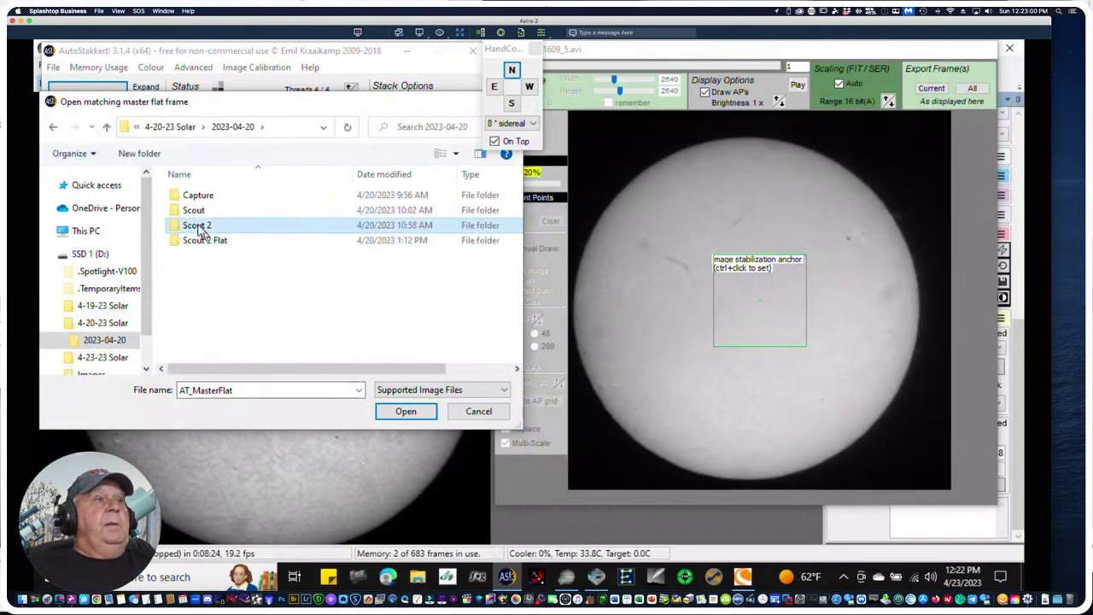
{"action": "double_click", "coordinate": [200, 229]}
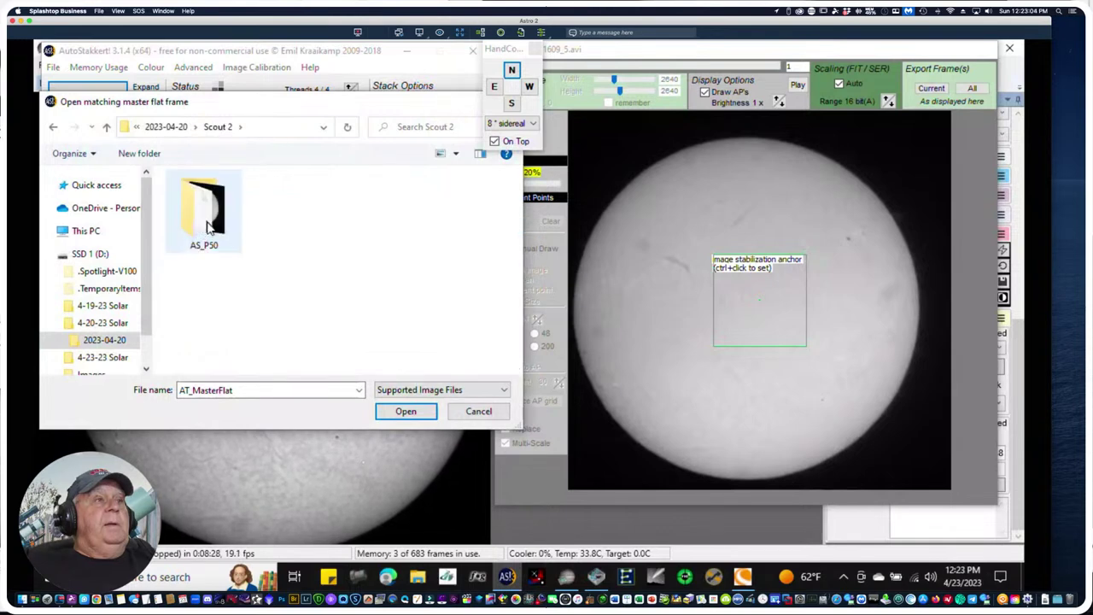
{"action": "left_click", "coordinate": [106, 128]}
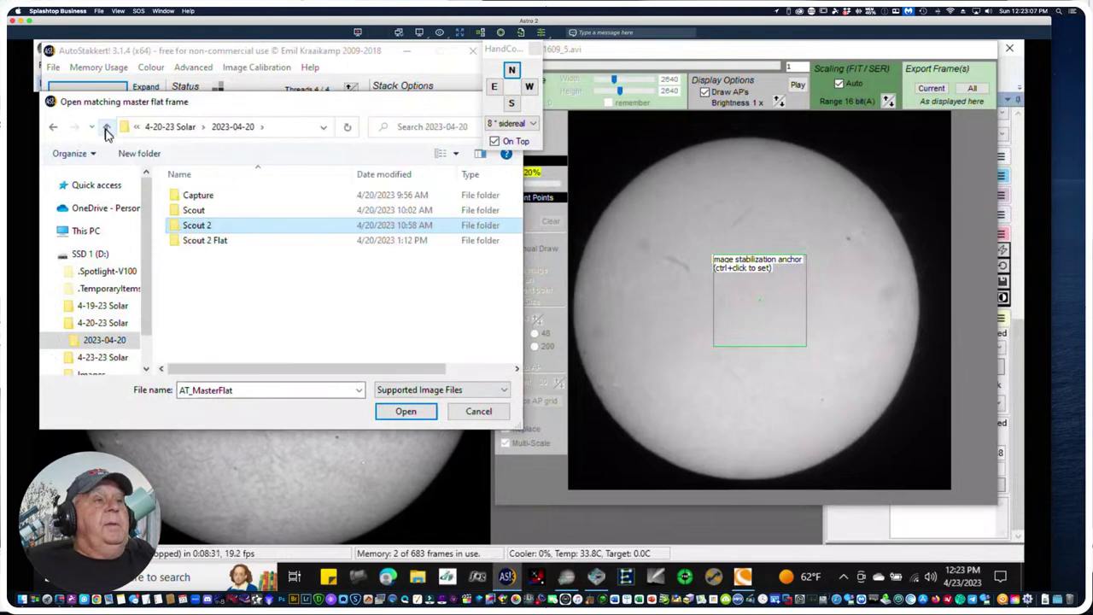
{"action": "double_click", "coordinate": [199, 243]}
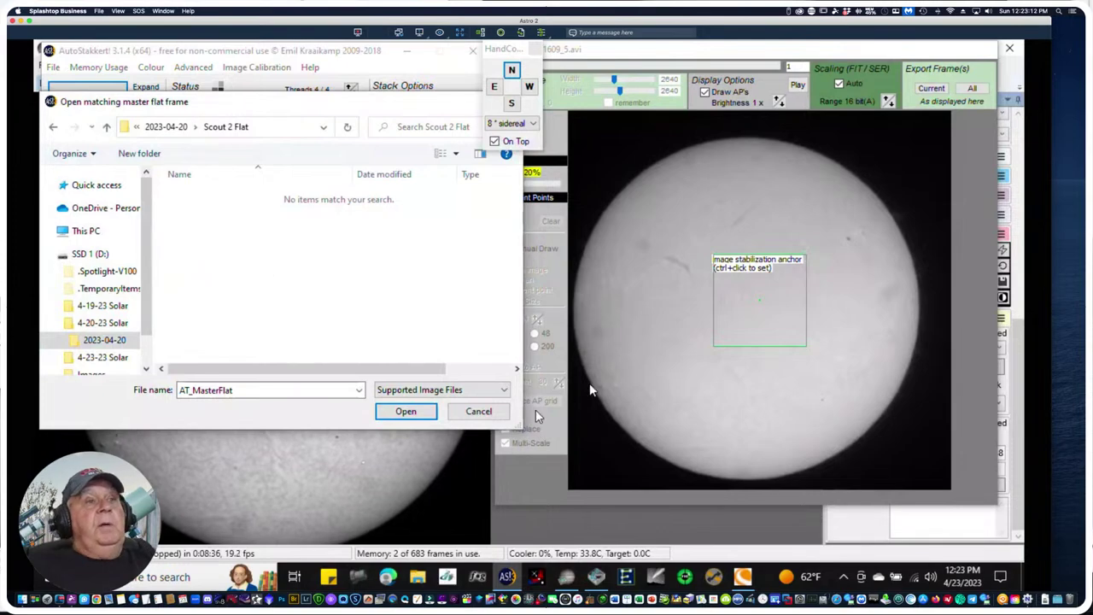
{"action": "left_click", "coordinate": [475, 415]}
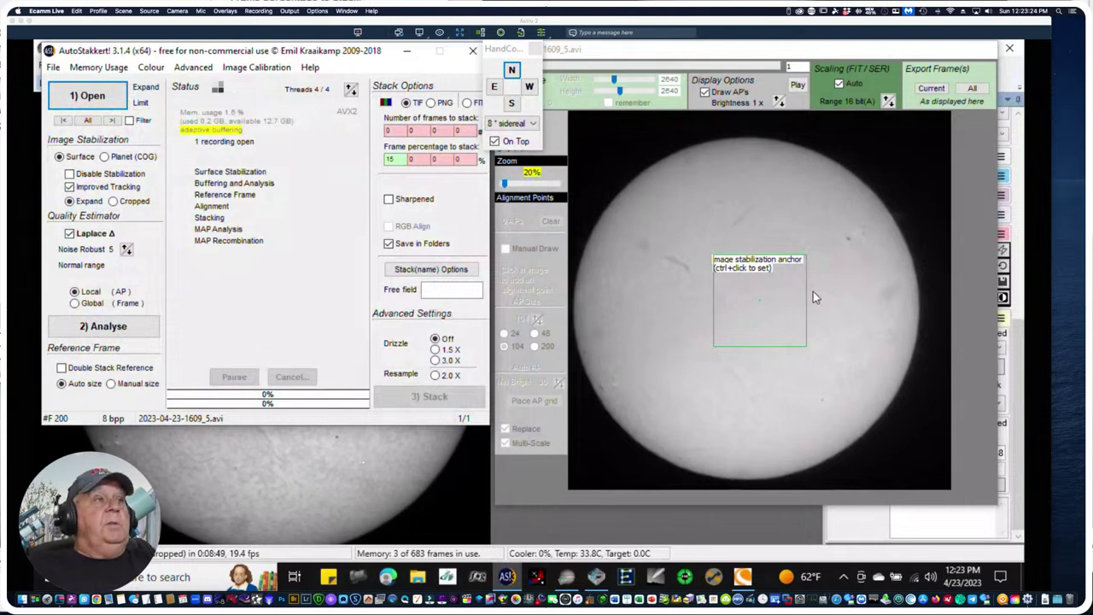
{"action": "left_click", "coordinate": [815, 297]}
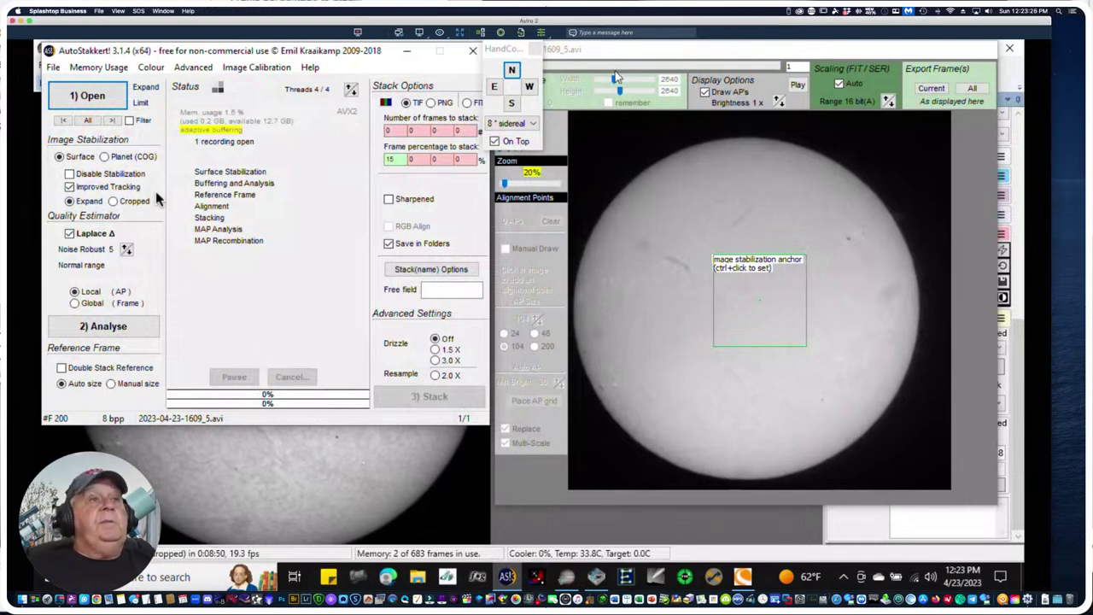
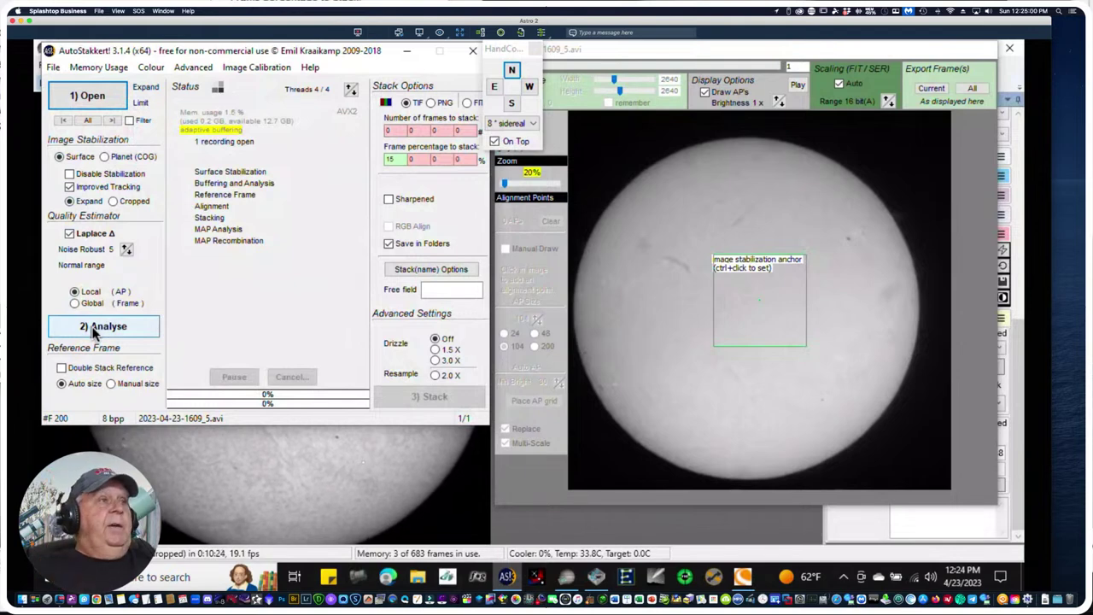
{"action": "left_click", "coordinate": [103, 327]}
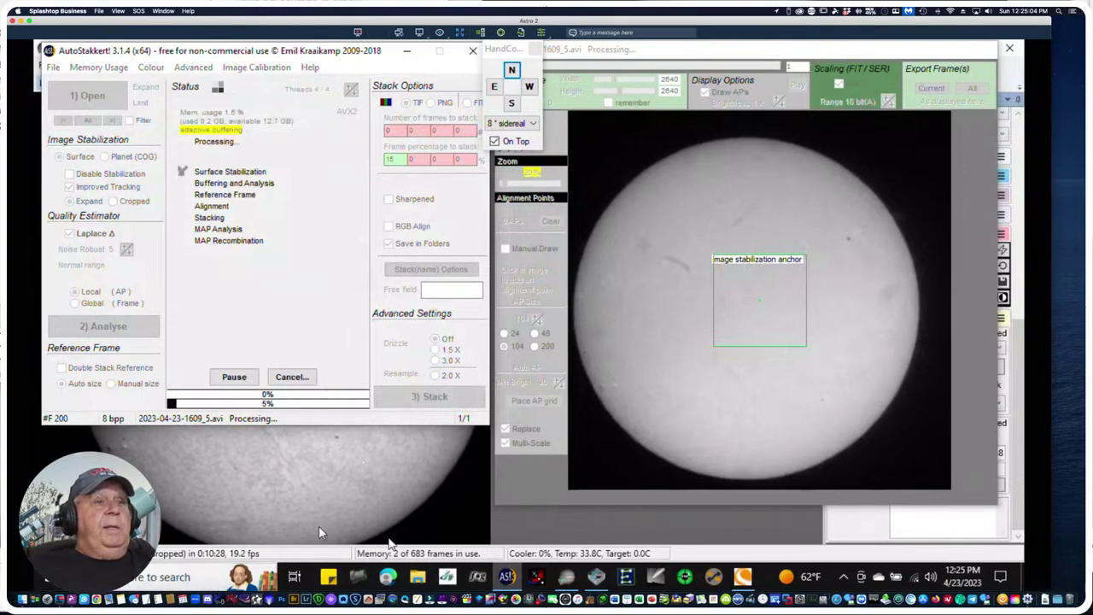
Switch to SharpCap and connect the ZWO ASI174MM-Cool camera
{"action": "left_click", "coordinate": [434, 538]}
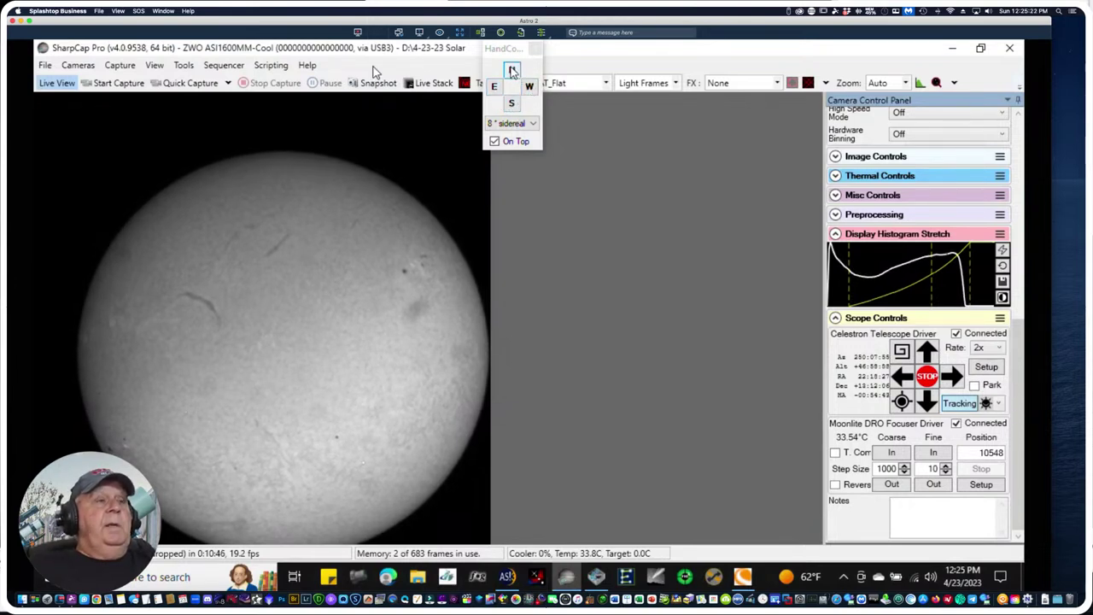
{"action": "left_click", "coordinate": [80, 66]}
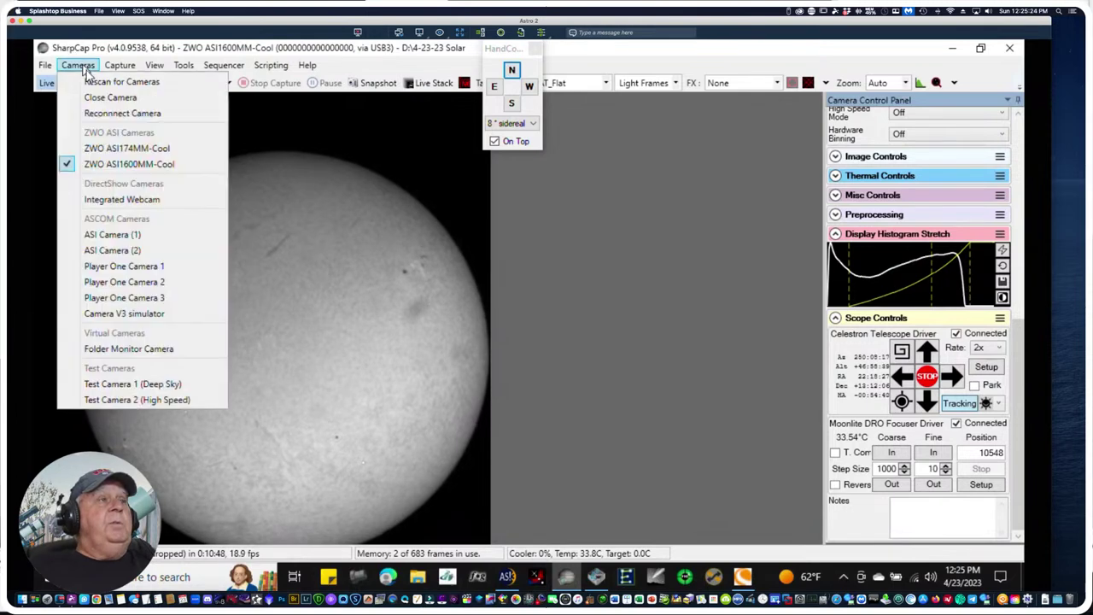
{"action": "left_click", "coordinate": [111, 149]}
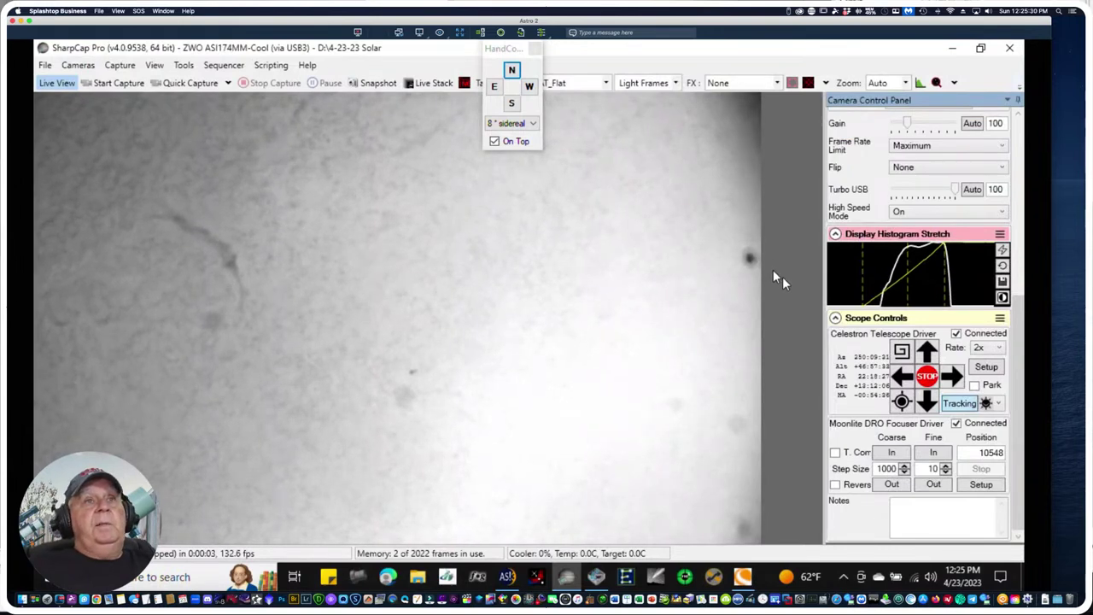
{"action": "key", "text": "super+Tab"}
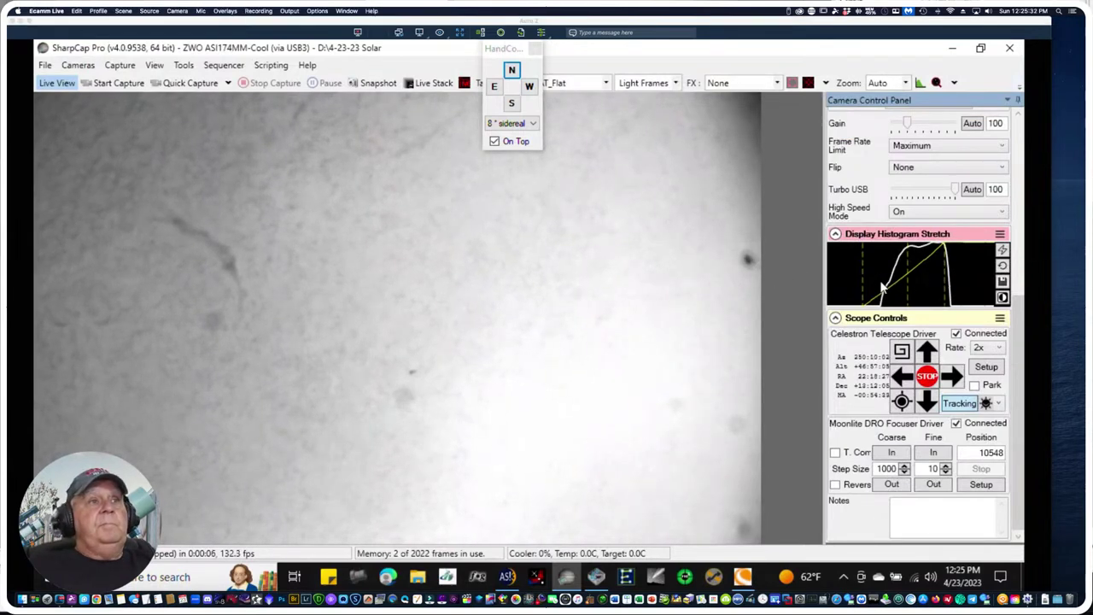
Adjust the camera exposure to 7.13 ms
{"action": "left_click", "coordinate": [902, 372]}
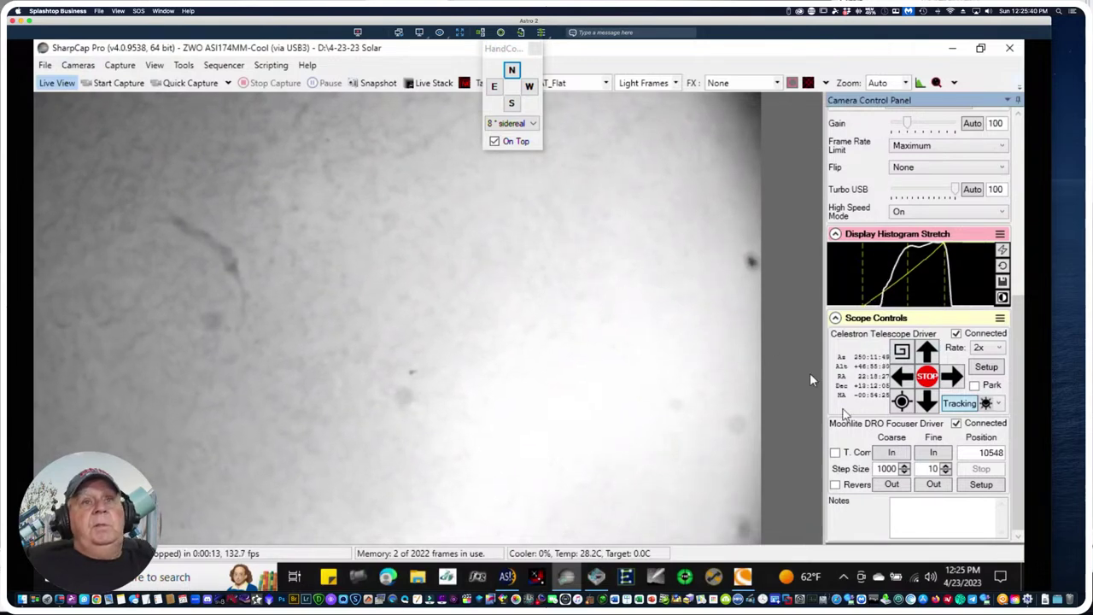
{"action": "scroll", "coordinate": [926, 264], "scroll_direction": "up", "scroll_amount": 5}
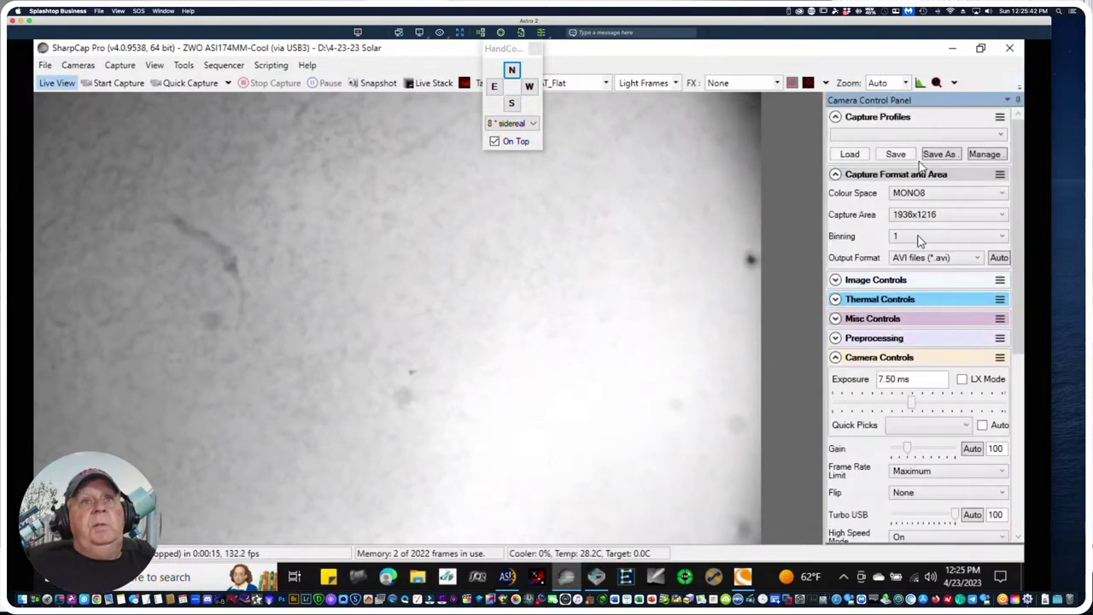
{"action": "left_click", "coordinate": [903, 401]}
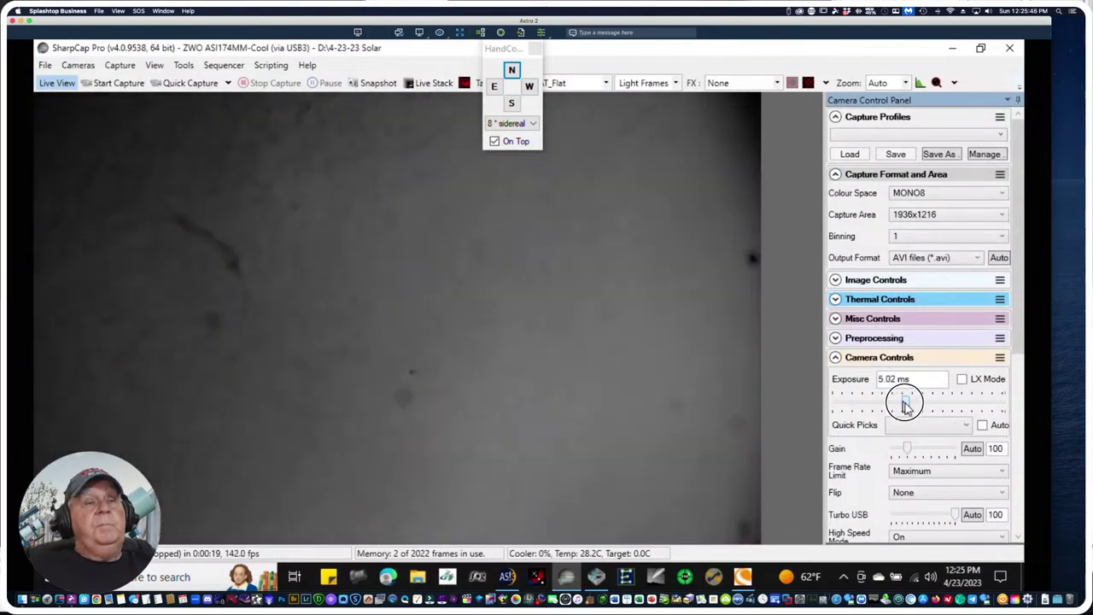
{"action": "left_click_drag", "start_coordinate": [903, 401], "coordinate": [909, 407]}
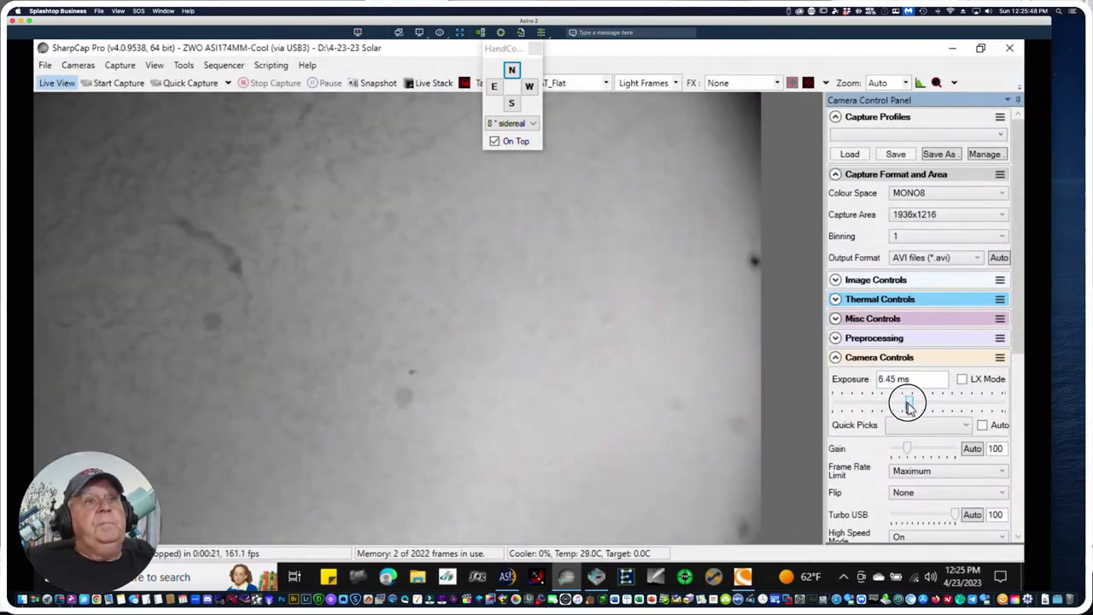
{"action": "left_click", "coordinate": [908, 407]}
{"action": "left_click_drag", "start_coordinate": [908, 407], "coordinate": [907, 407]}
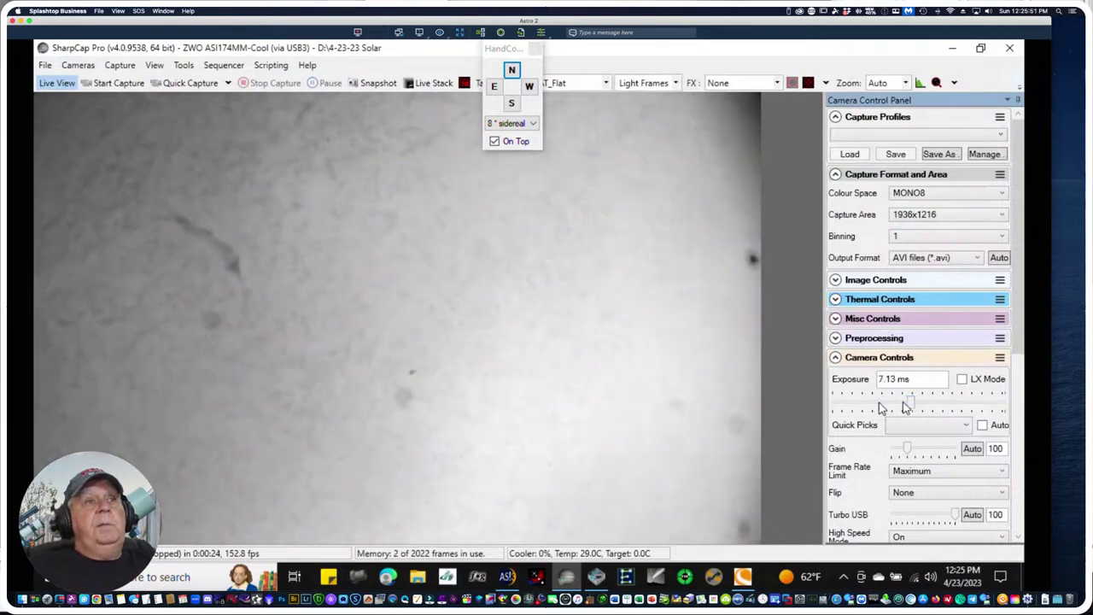
Slew the mount east, west and south with the hand control to bring the sunspot and solar limb into view
{"action": "left_click", "coordinate": [494, 87]}
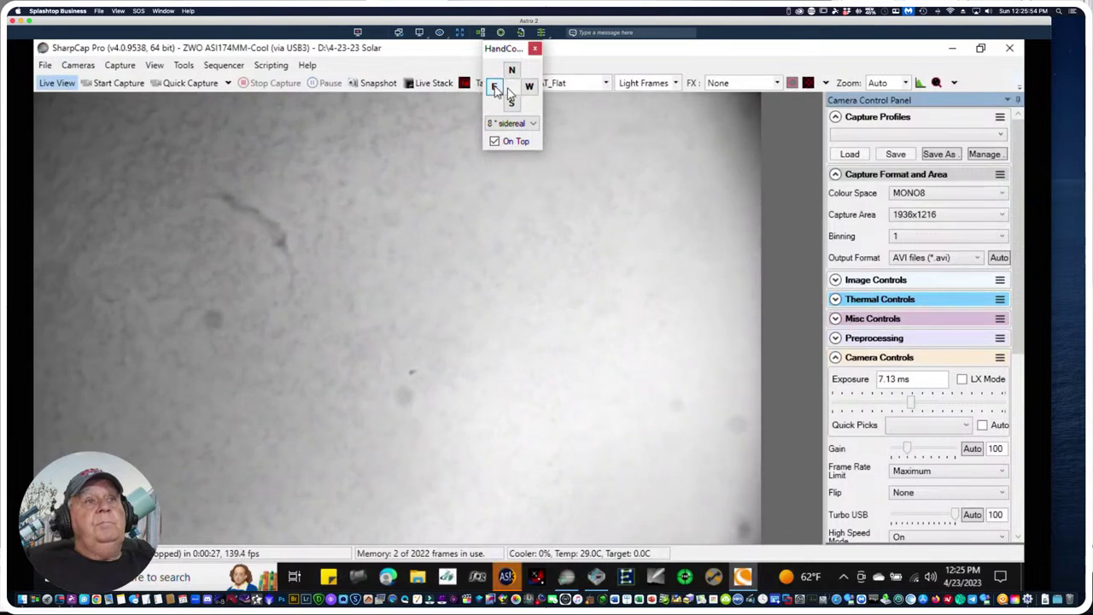
{"action": "left_click", "coordinate": [529, 89]}
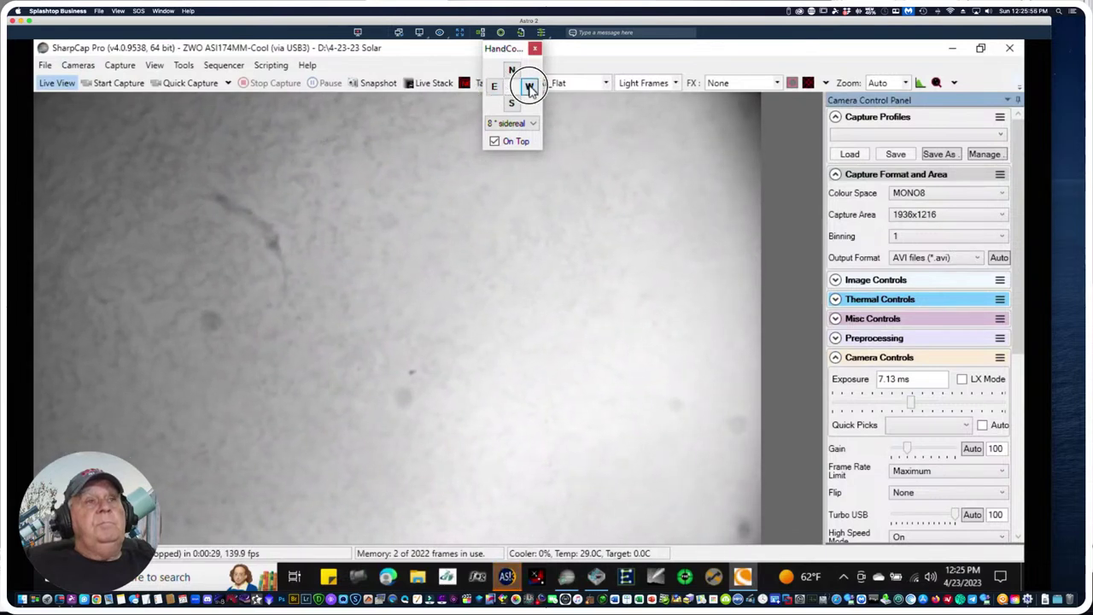
{"action": "left_click", "coordinate": [529, 88]}
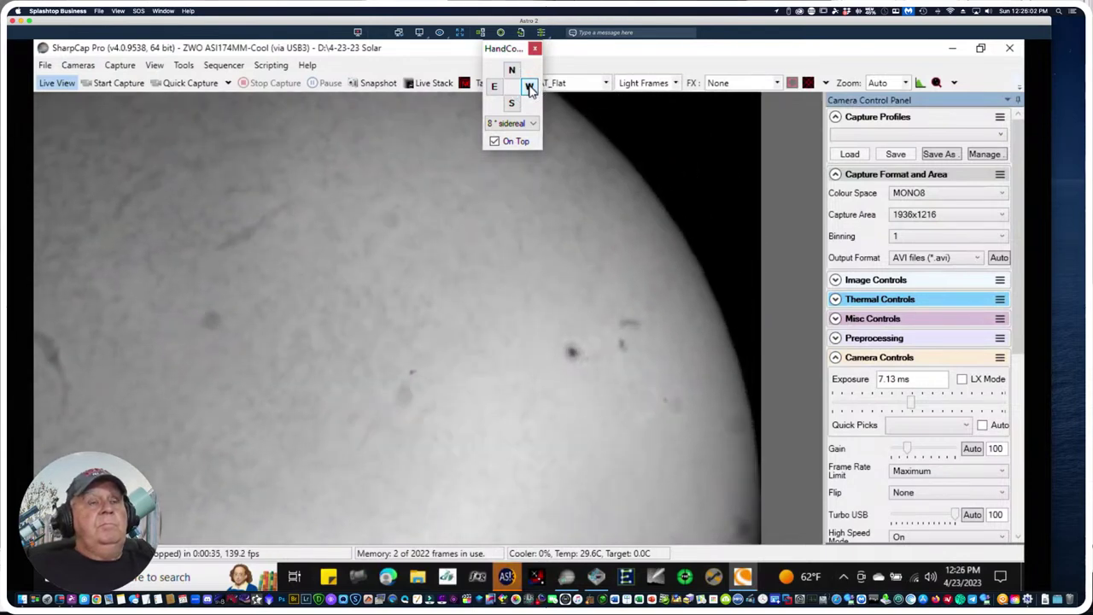
{"action": "left_click", "coordinate": [512, 103]}
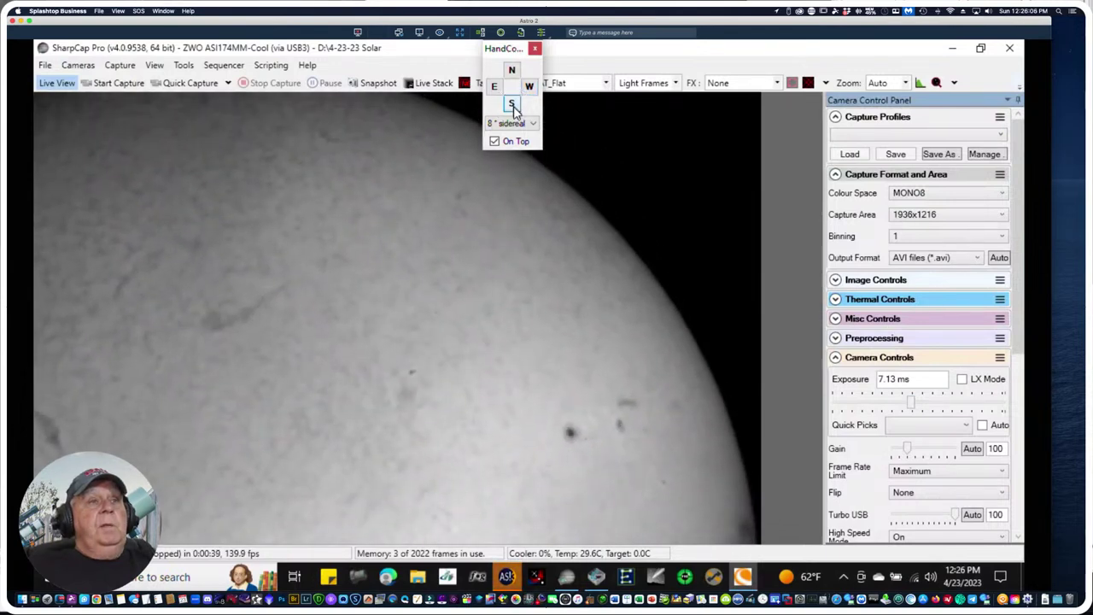
Set the hand control's slew rate to 4* sidereal and nudge the mount east
{"action": "left_click", "coordinate": [532, 123]}
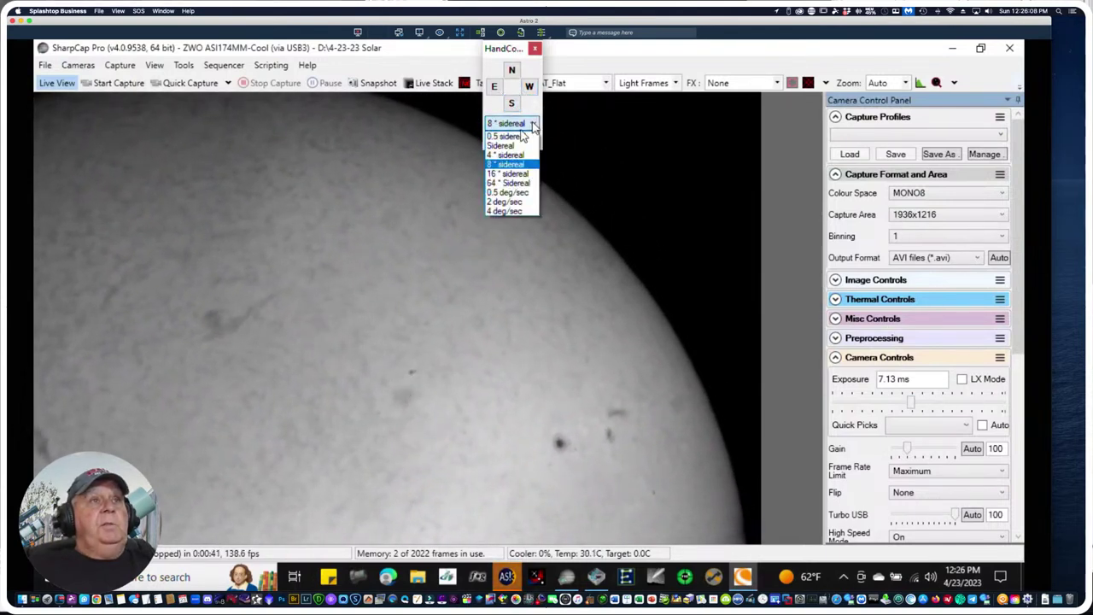
{"action": "left_click", "coordinate": [501, 155]}
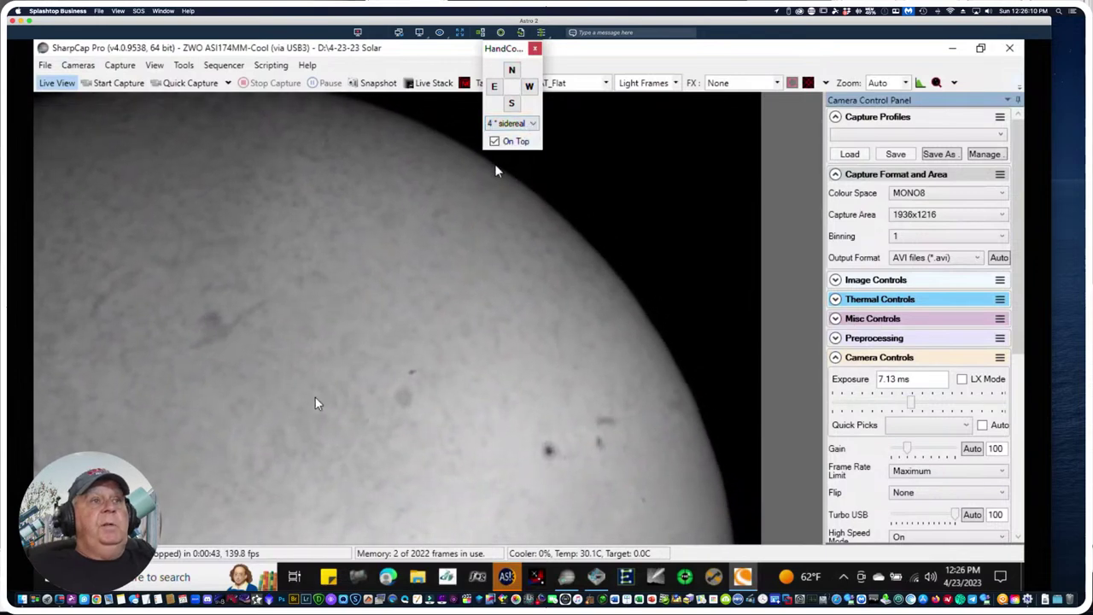
{"action": "left_click", "coordinate": [365, 373]}
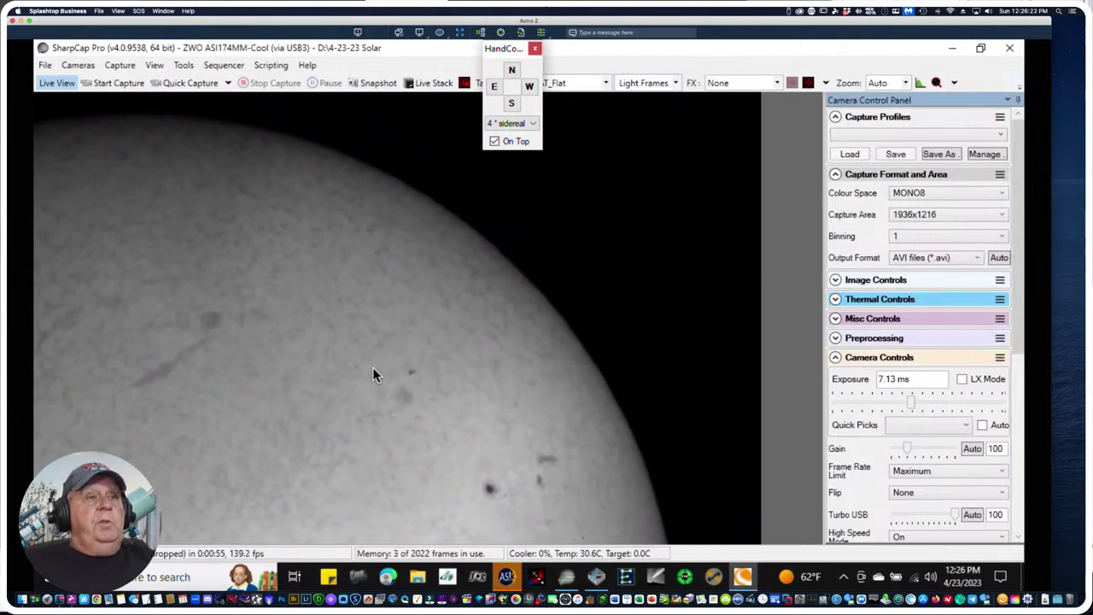
{"action": "left_click", "coordinate": [495, 87]}
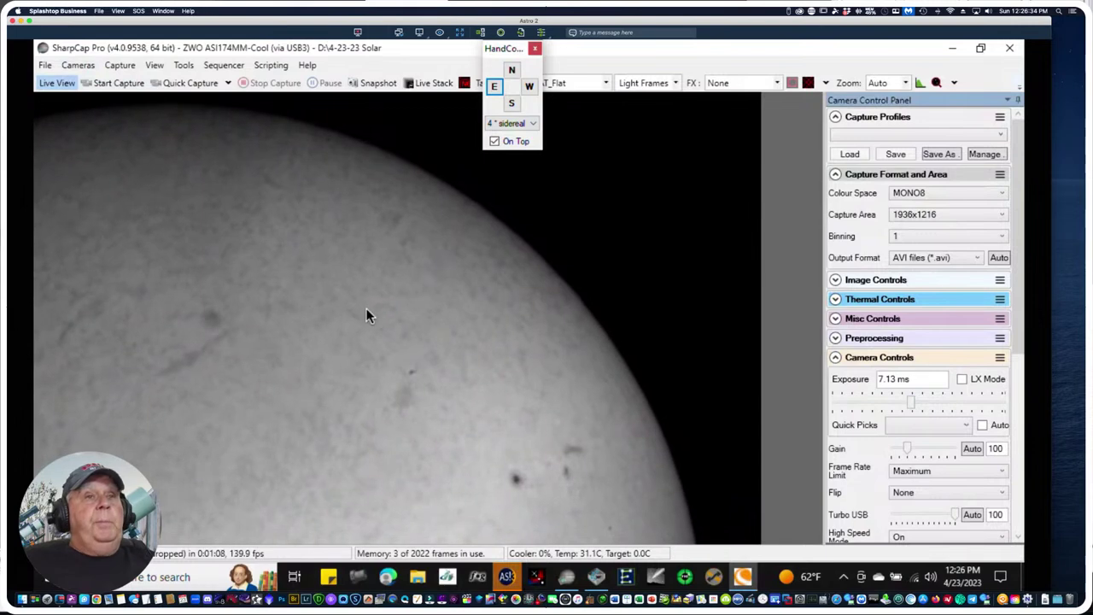
Examine the mount slew rate options in SharpCap's scope controls
{"action": "scroll", "coordinate": [1020, 367], "scroll_direction": "down", "scroll_amount": 3}
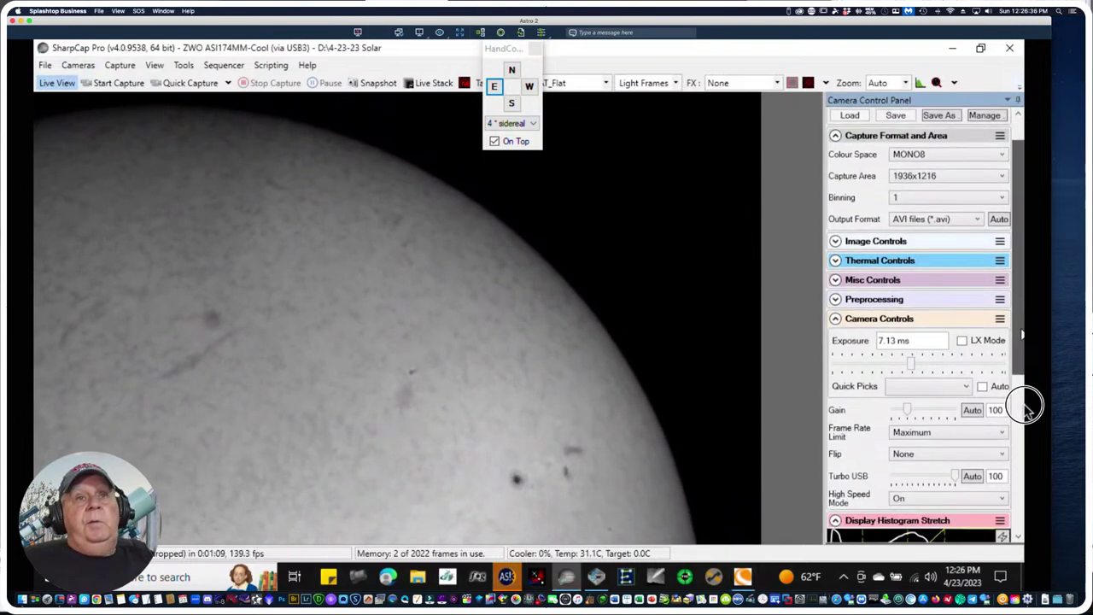
{"action": "scroll", "coordinate": [1022, 367], "scroll_direction": "down", "scroll_amount": 5}
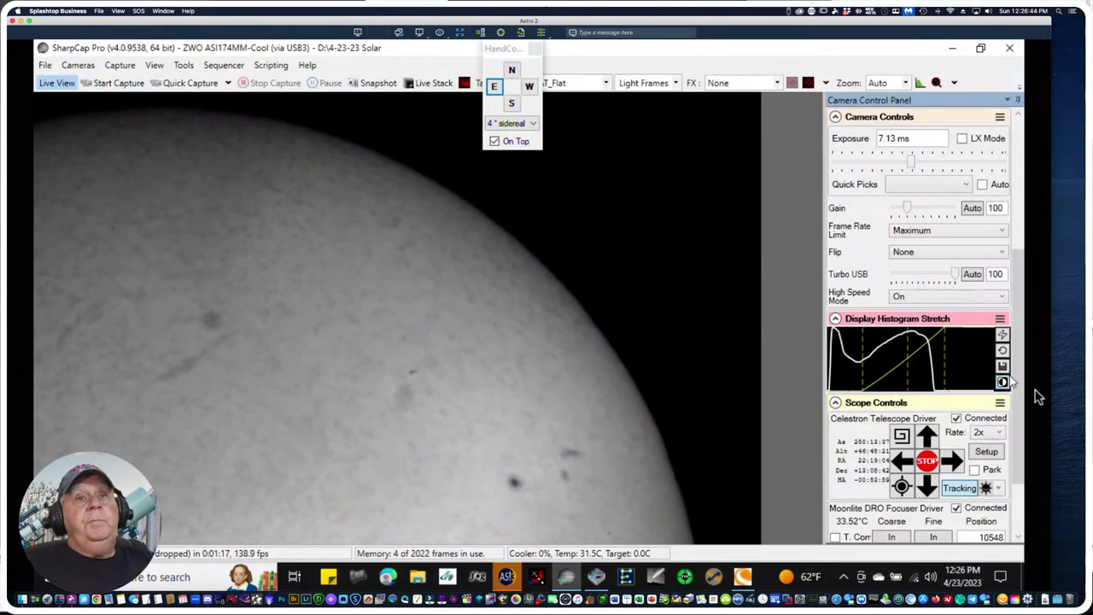
{"action": "left_click_drag", "start_coordinate": [1020, 432], "coordinate": [1016, 513]}
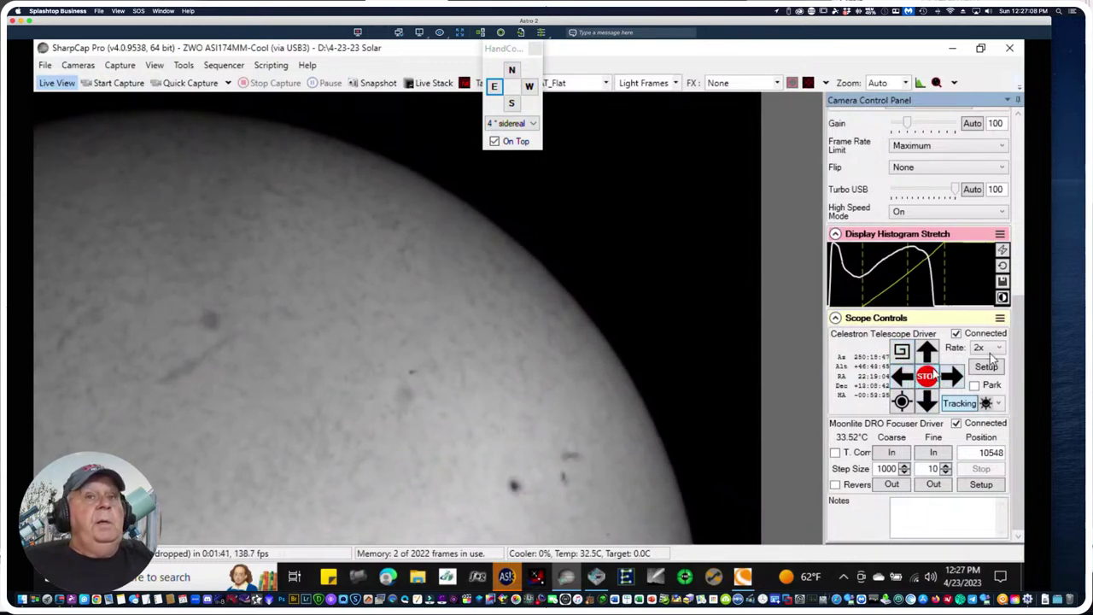
{"action": "left_click", "coordinate": [1000, 350]}
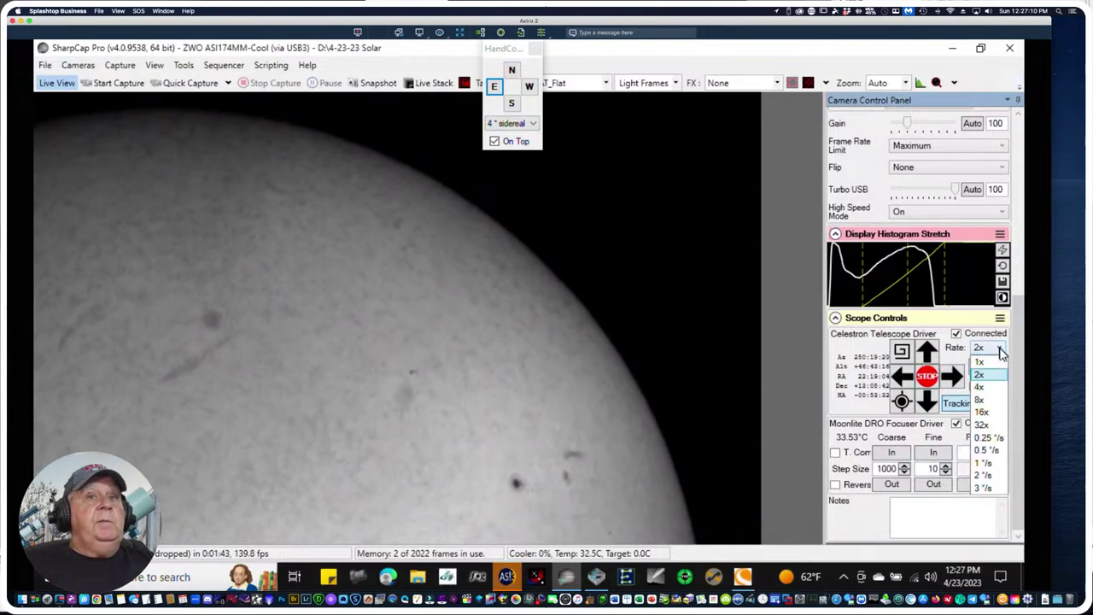
{"action": "left_click", "coordinate": [1000, 351]}
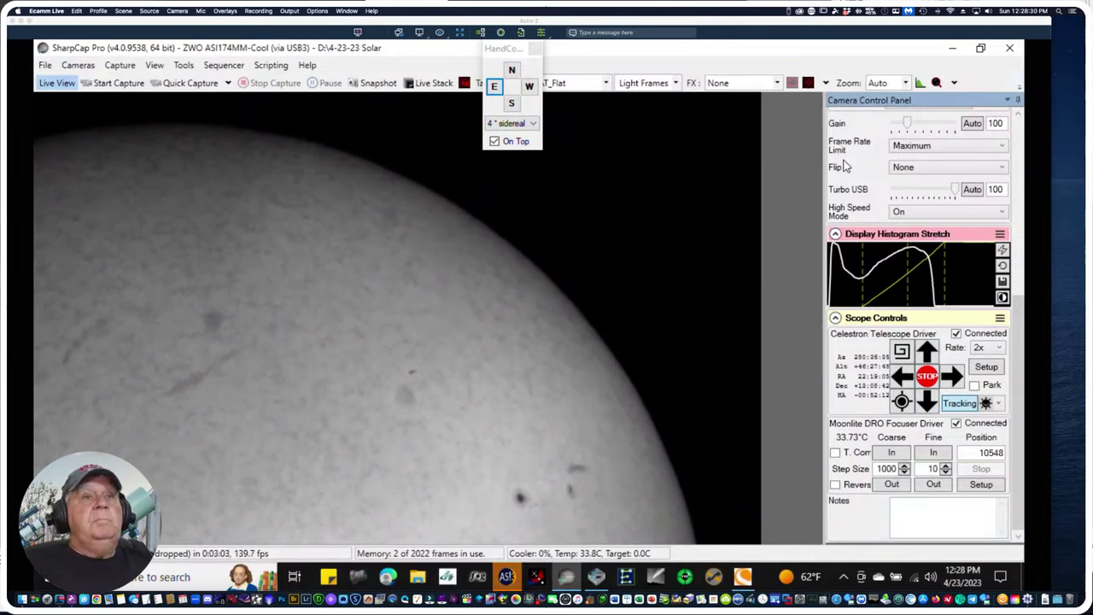
{"action": "left_click", "coordinate": [804, 363]}
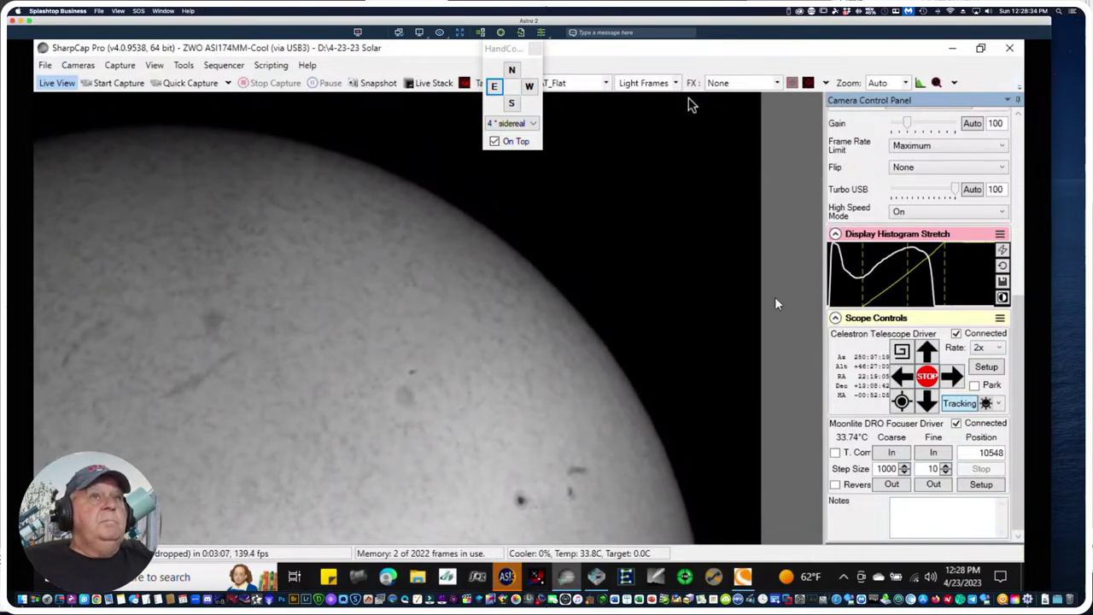
Slew the mount along the solar limb with the hand control, going south, repeatedly north and slightly east
{"action": "left_click", "coordinate": [513, 105]}
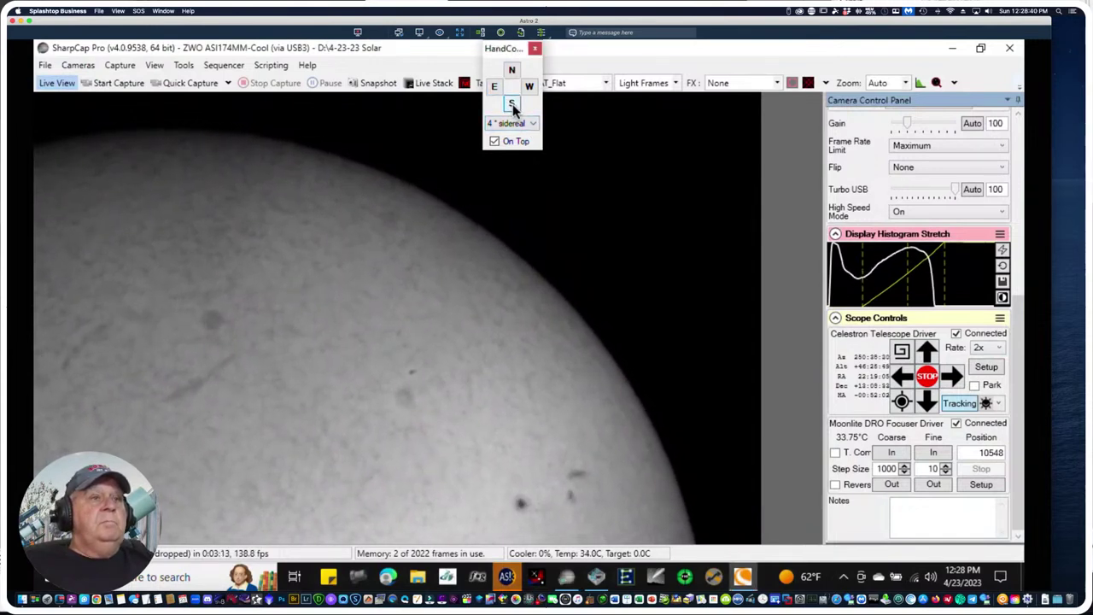
{"action": "left_click", "coordinate": [512, 71]}
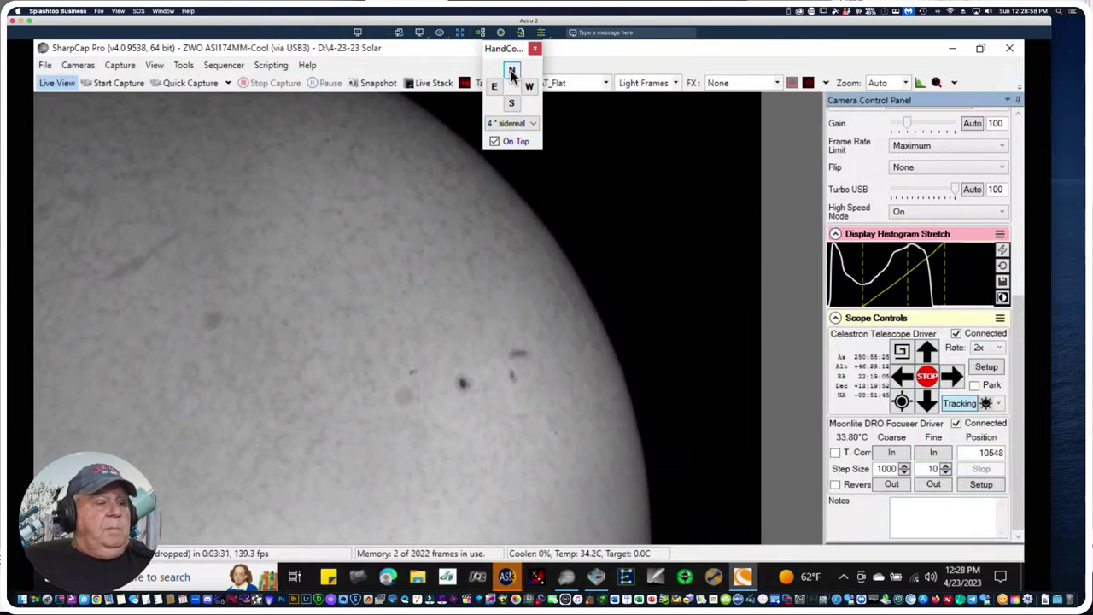
{"action": "left_click", "coordinate": [511, 71]}
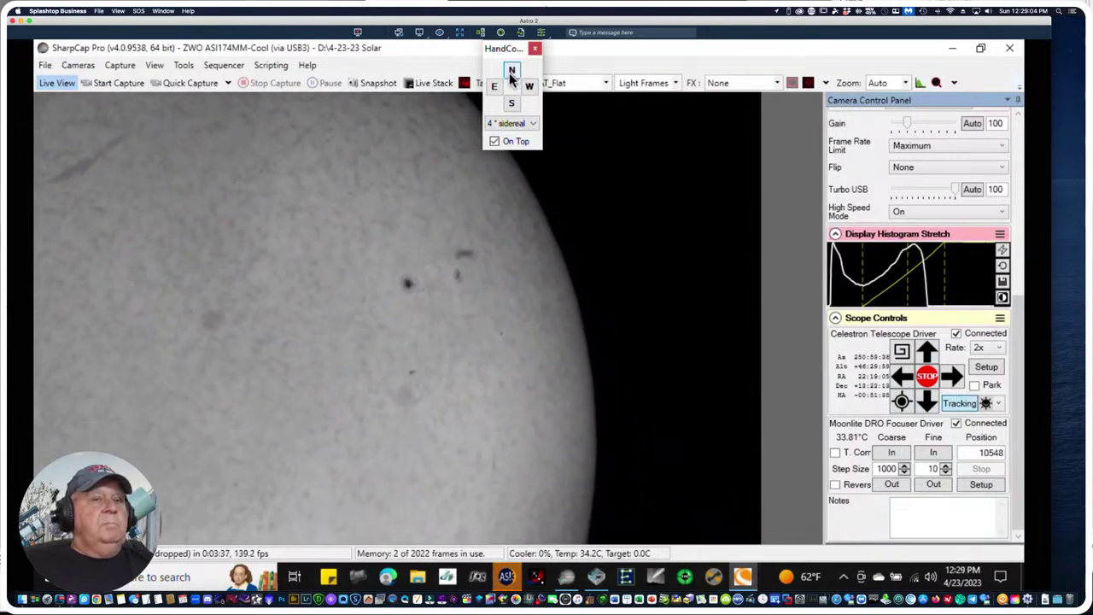
{"action": "left_click", "coordinate": [511, 72]}
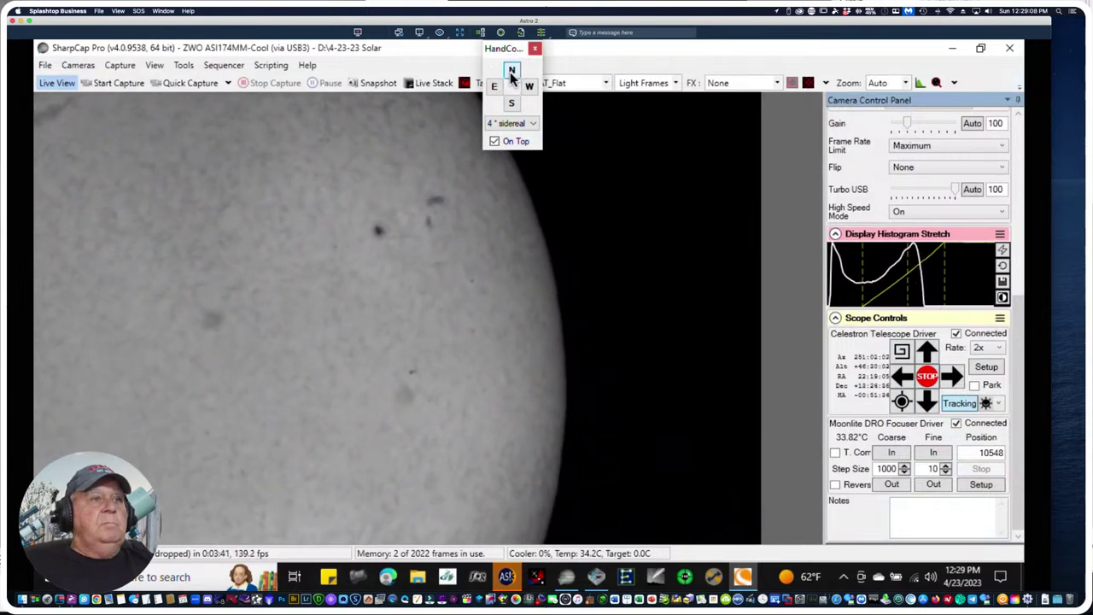
{"action": "left_click", "coordinate": [512, 72]}
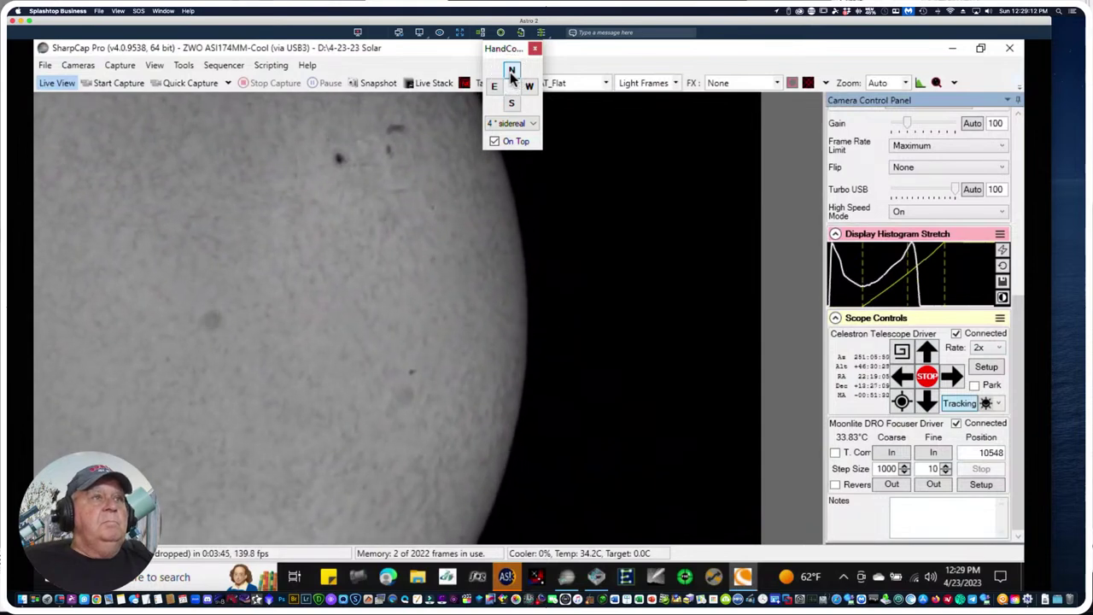
{"action": "left_click", "coordinate": [512, 73]}
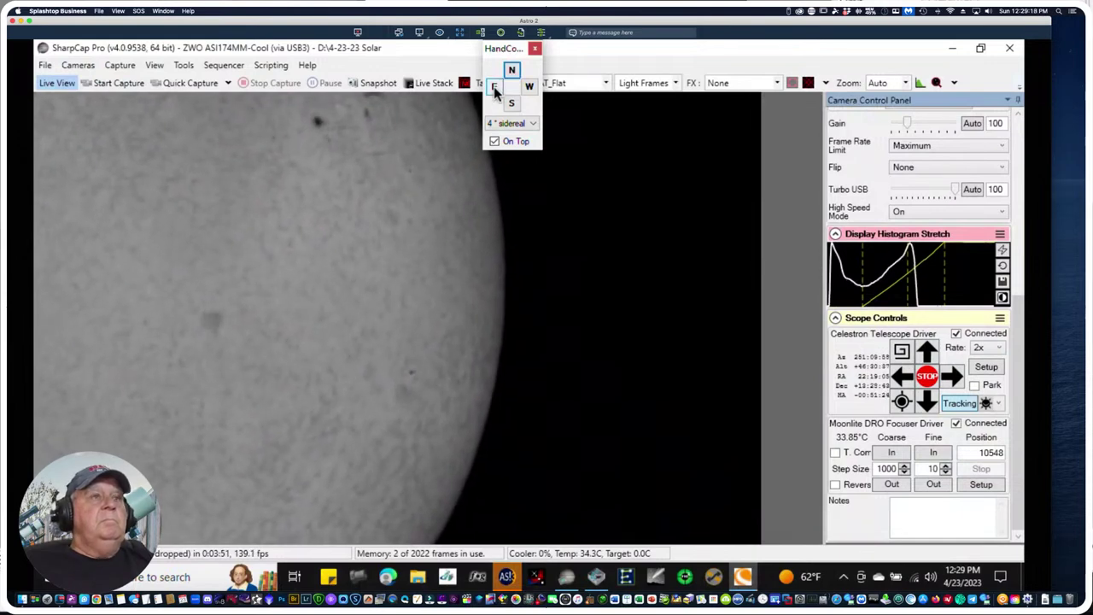
{"action": "left_click", "coordinate": [495, 89]}
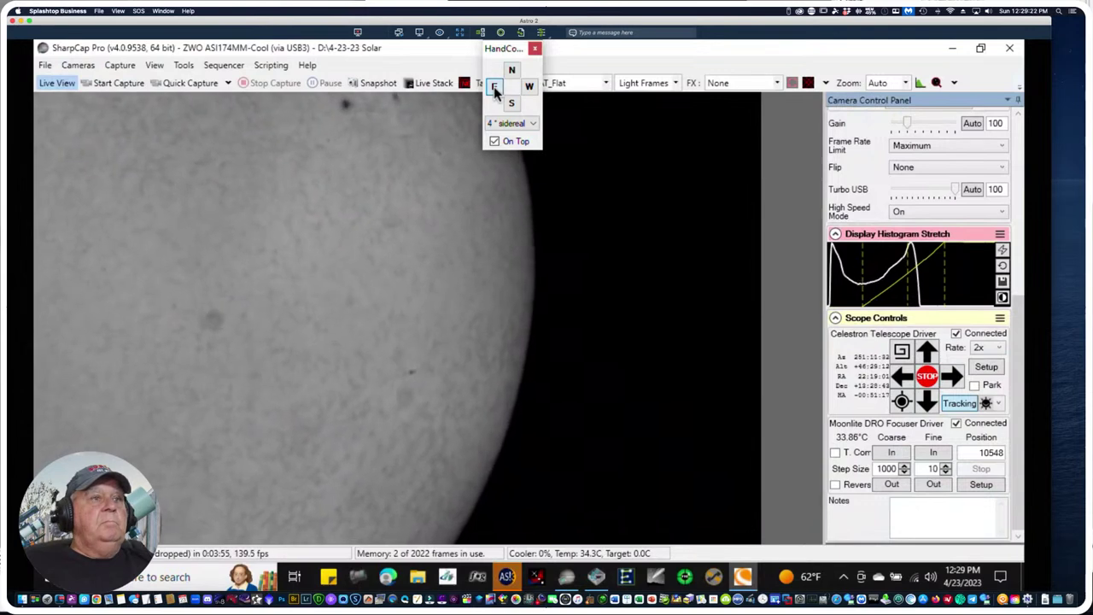
{"action": "left_click", "coordinate": [495, 89]}
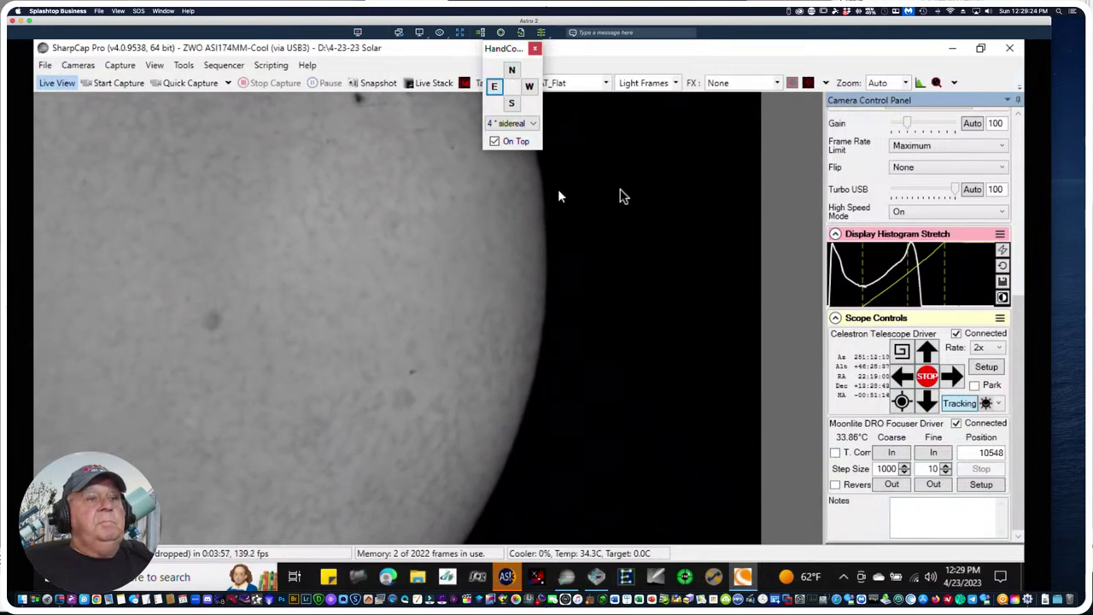
Switch to AutoStakkert! and place an alignment-point grid with AP size 104 over the full solar disk
{"action": "left_click", "coordinate": [506, 578]}
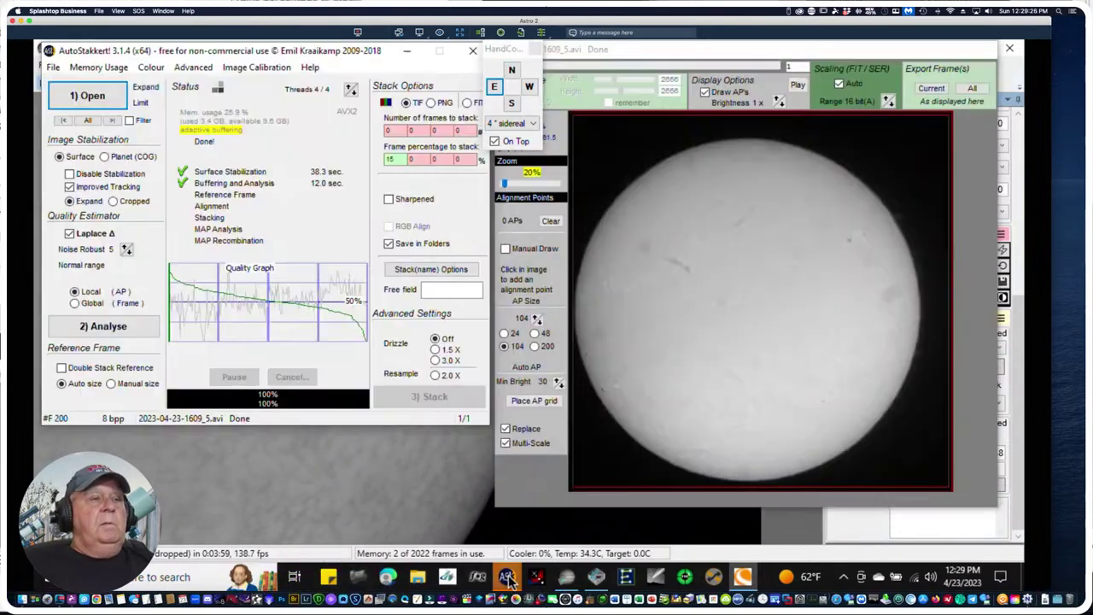
{"action": "left_click", "coordinate": [580, 283]}
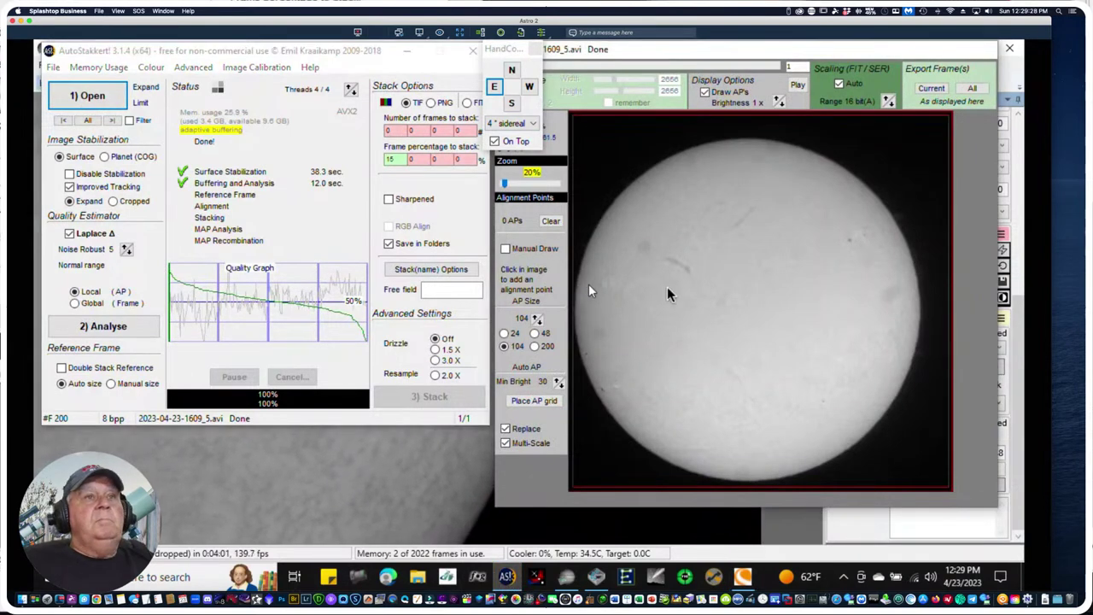
{"action": "left_click", "coordinate": [667, 287]}
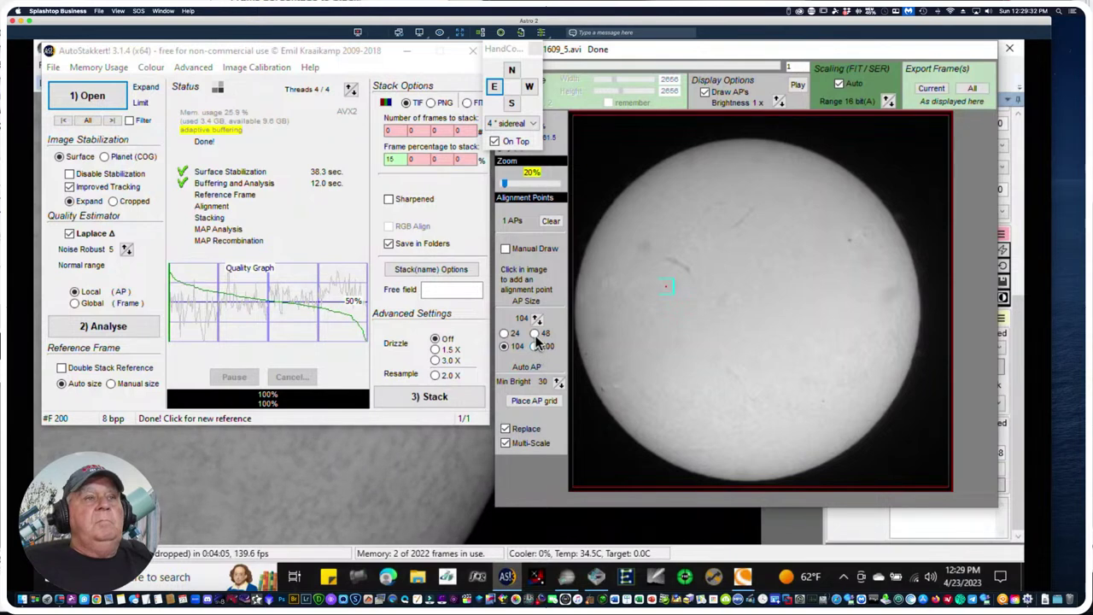
{"action": "left_click", "coordinate": [526, 403]}
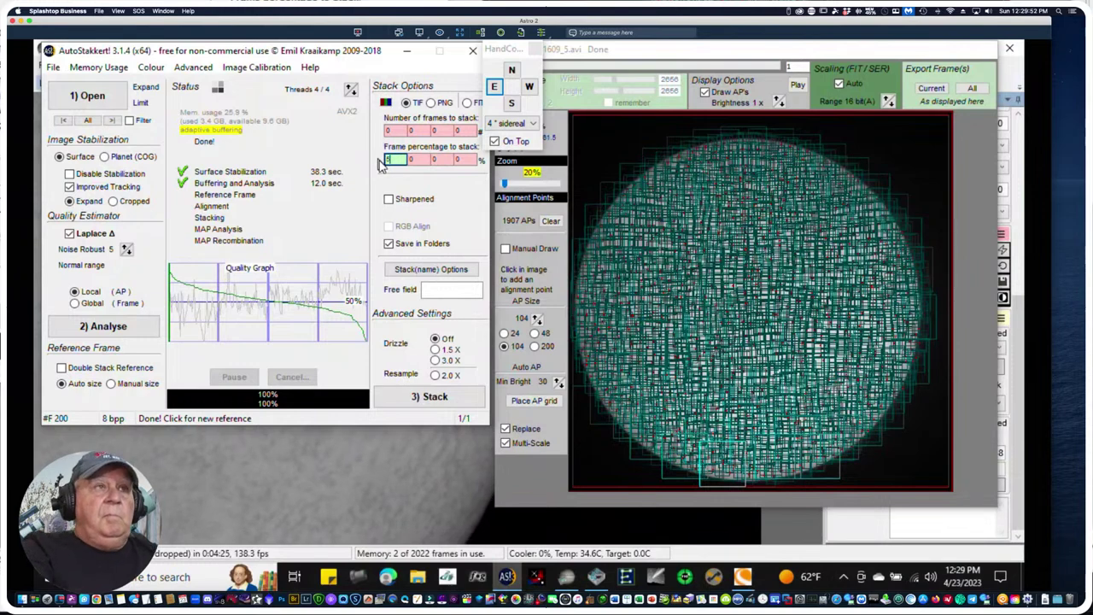
Stack the best 50 percent of the full-disk frames, then switch back to SharpCap
{"action": "left_click", "coordinate": [430, 399]}
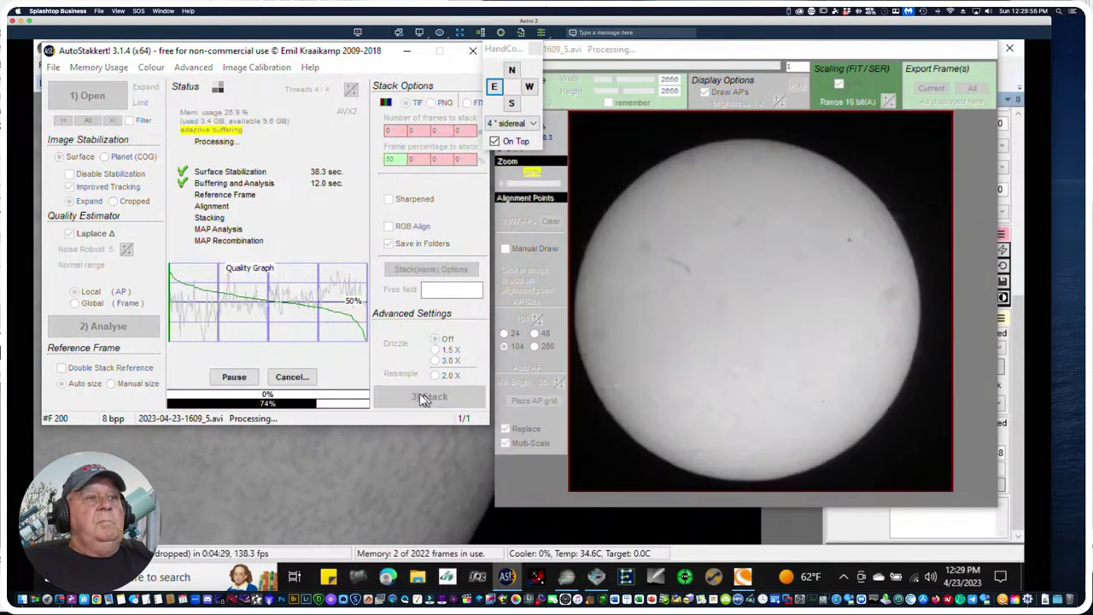
{"action": "left_click", "coordinate": [783, 527]}
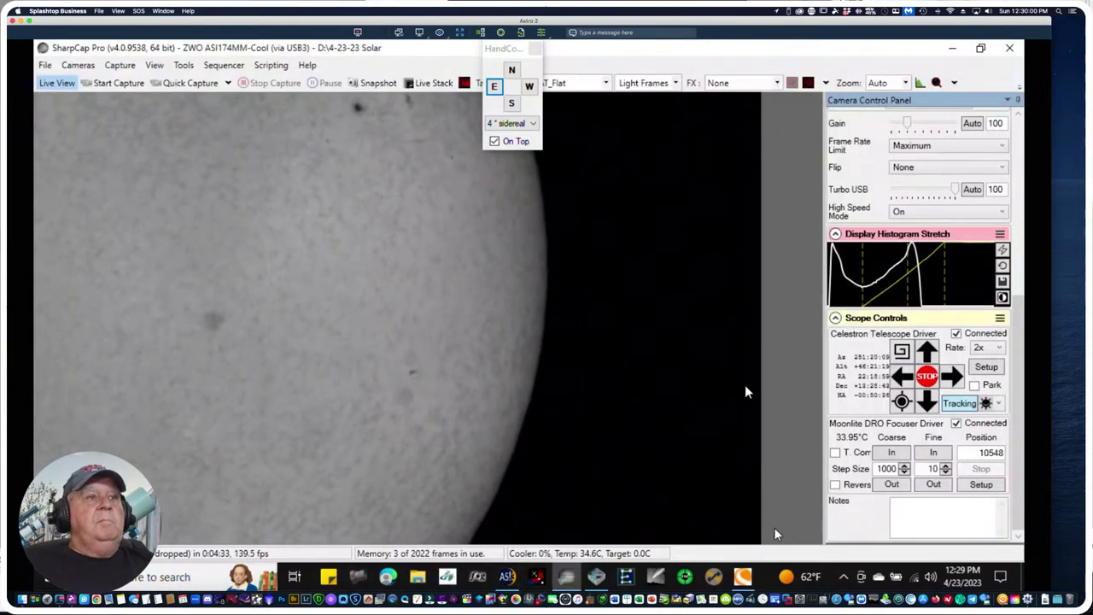
Slew the mount east and north with the hand control to frame the lower right limb of the Sun
{"action": "left_click", "coordinate": [494, 89]}
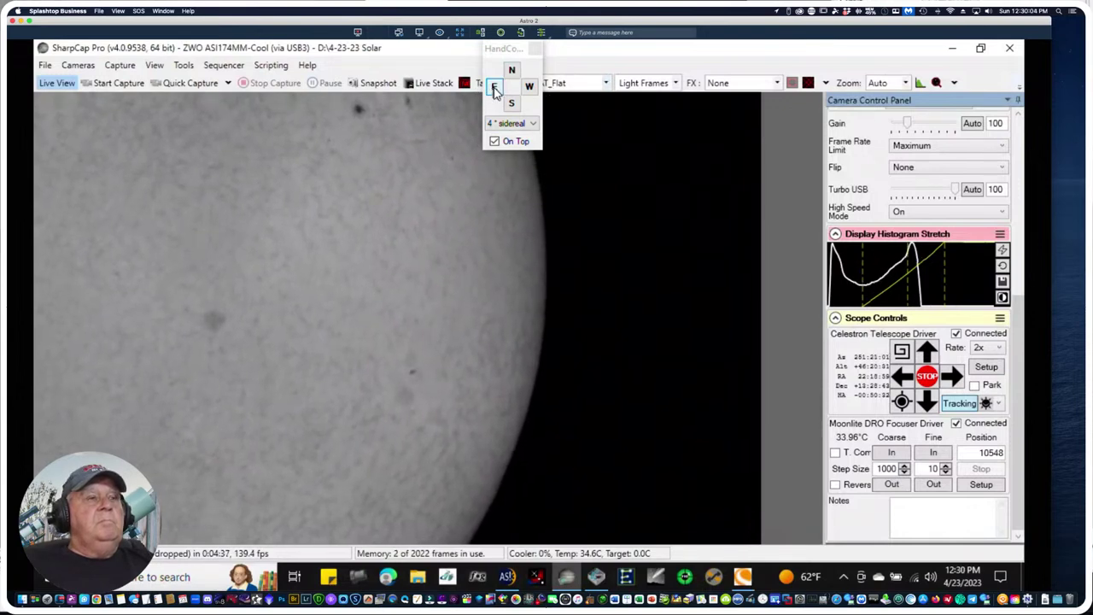
{"action": "left_click", "coordinate": [513, 70]}
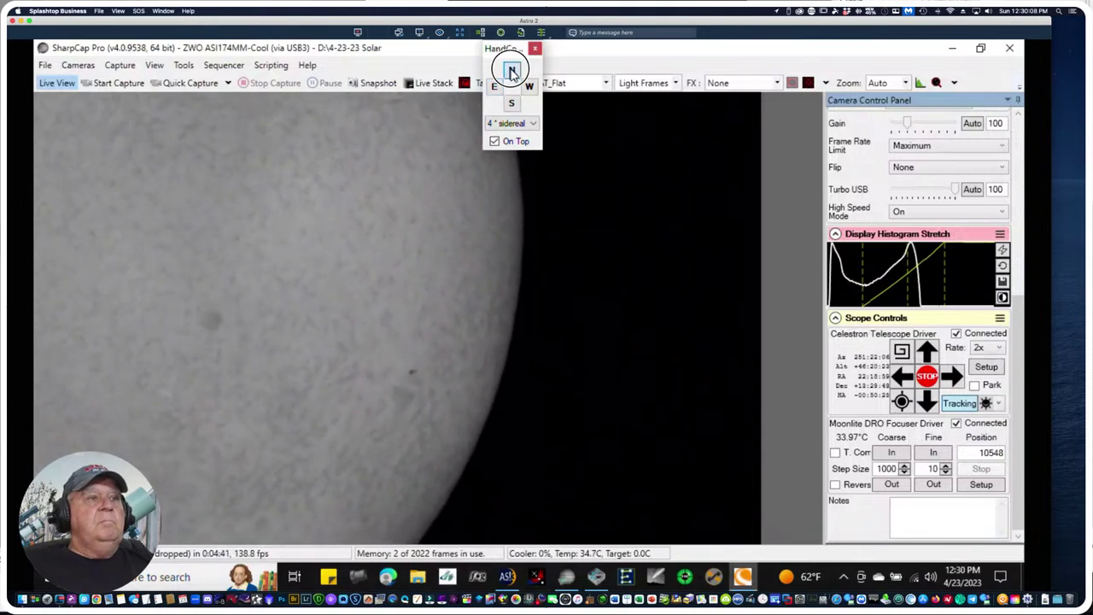
{"action": "left_click", "coordinate": [496, 89]}
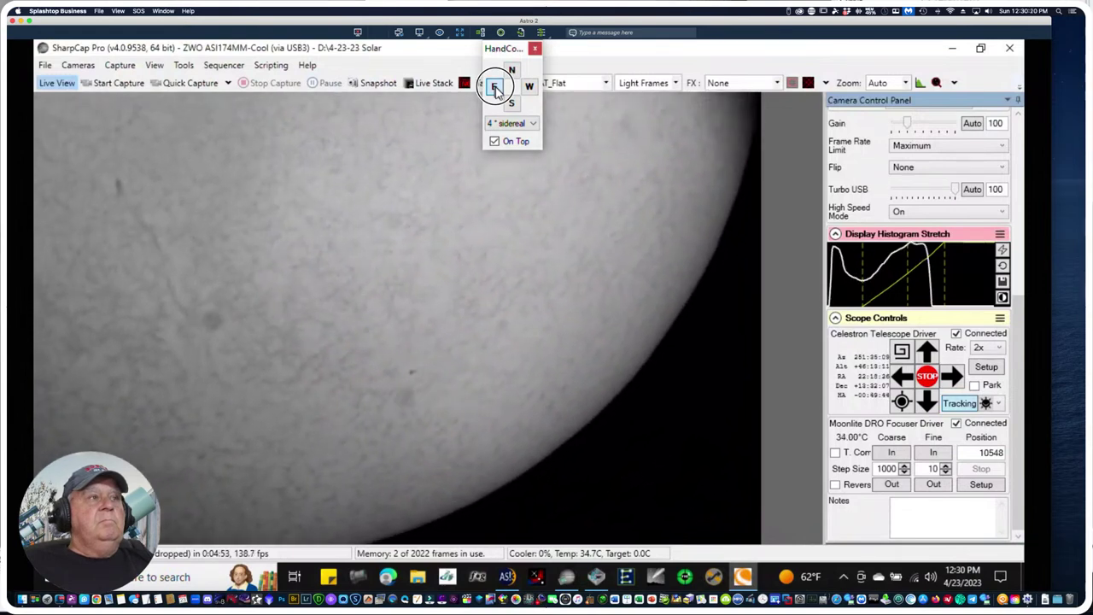
{"action": "left_click", "coordinate": [494, 89]}
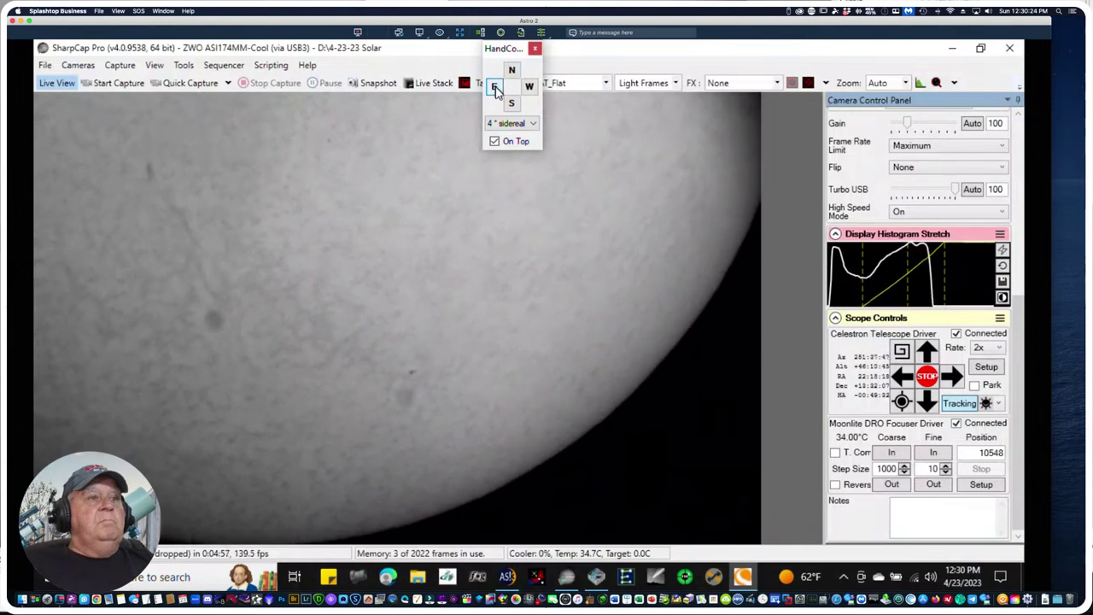
{"action": "left_click", "coordinate": [494, 89]}
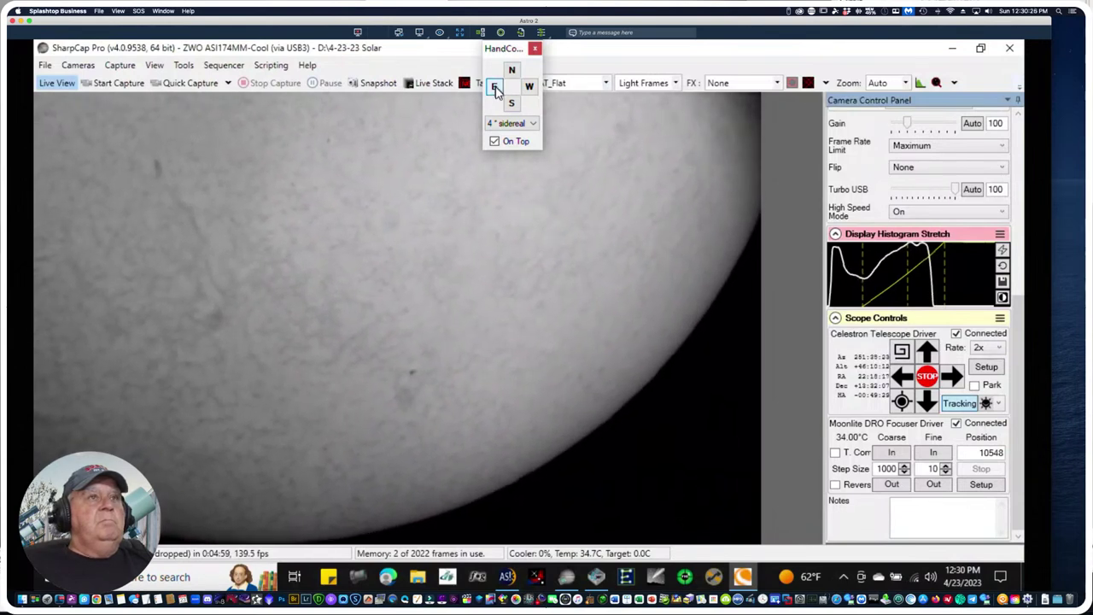
Move the hand control clear of the capture toolbar and set the target name to "AT Solar Lower Right"
{"action": "left_click_drag", "start_coordinate": [504, 49], "coordinate": [568, 256]}
{"action": "left_click", "coordinate": [328, 48]}
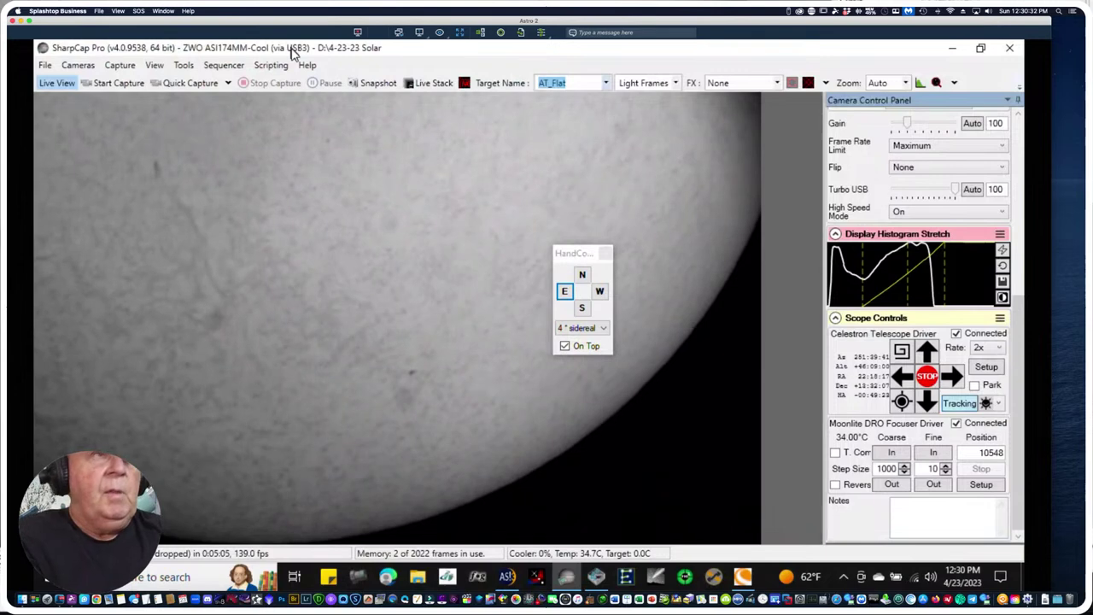
{"action": "type", "text": "S"}
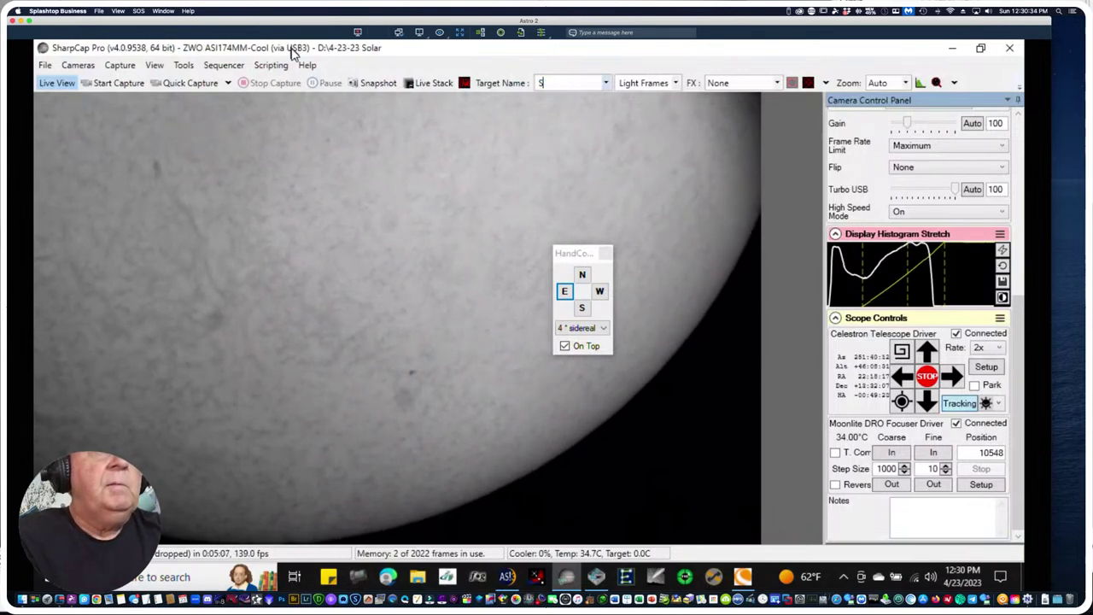
{"action": "type", "text": "AT"}
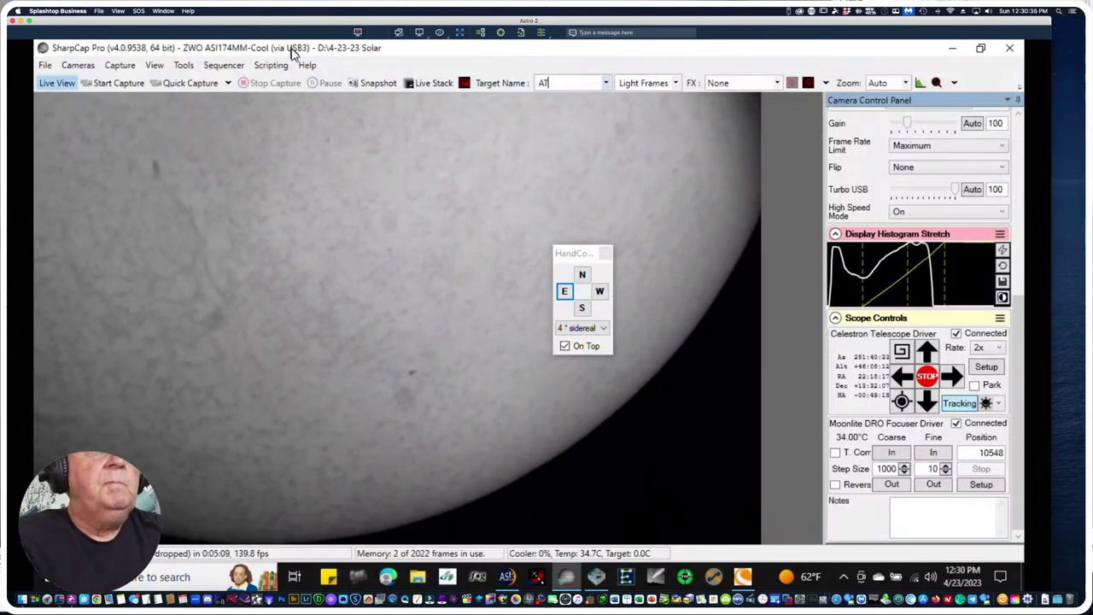
{"action": "type", "text": " Sola"}
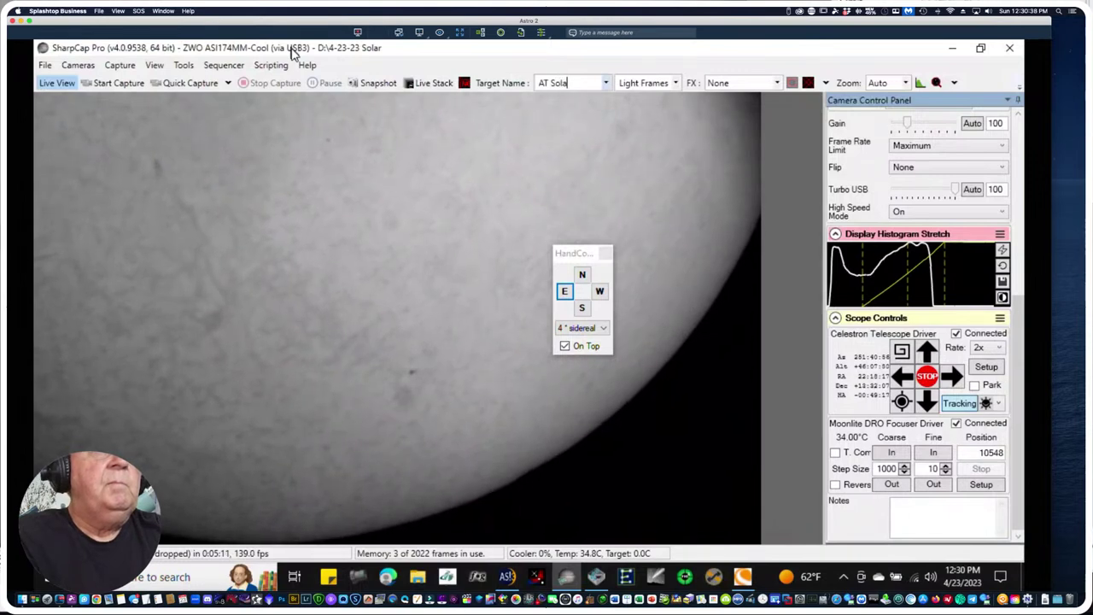
{"action": "type", "text": "r Lower"}
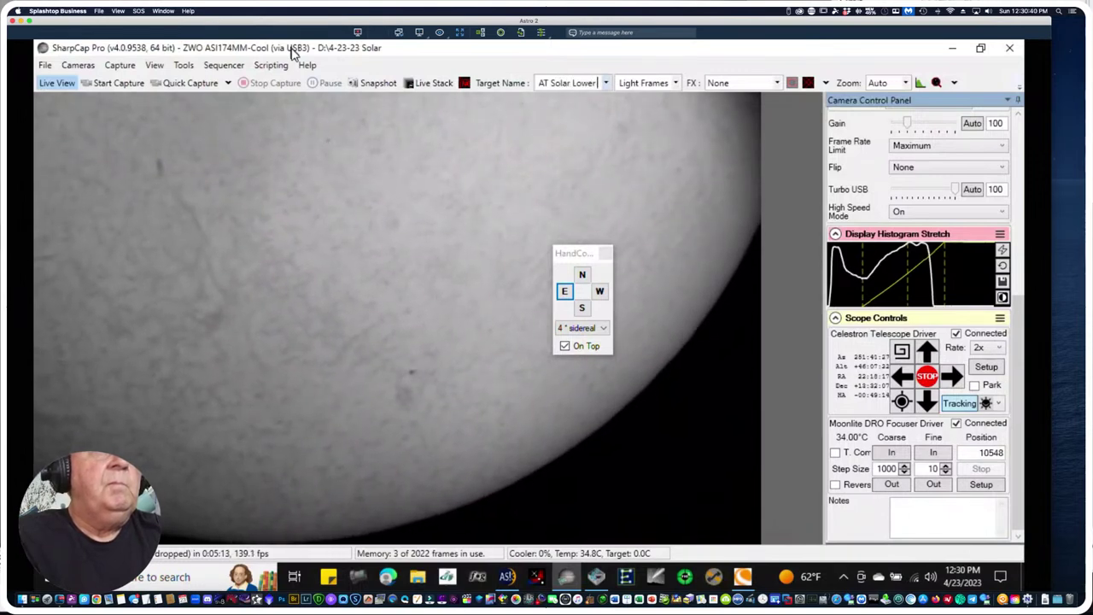
{"action": "type", "text": " Re"}
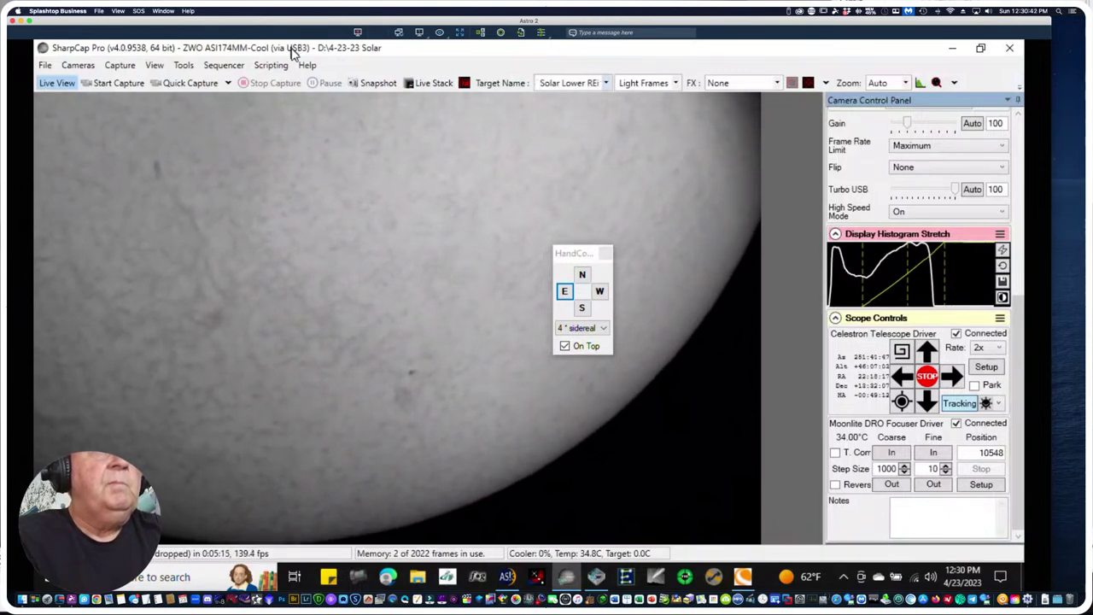
{"action": "key", "text": "BackSpace"}
{"action": "key", "text": "BackSpace"}
{"action": "key", "text": "BackSpace"}
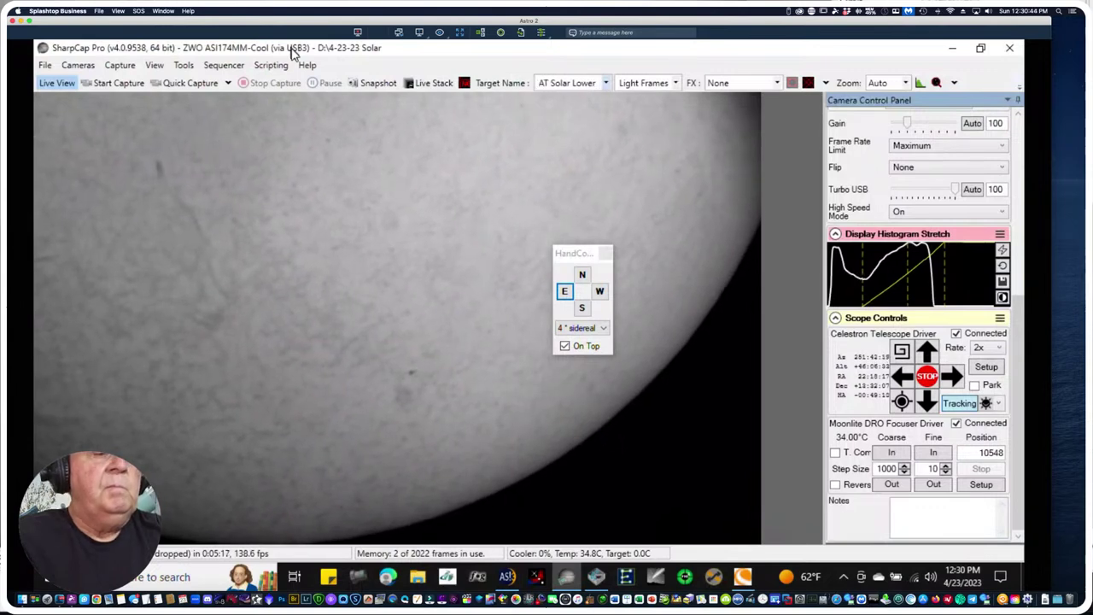
{"action": "type", "text": "Right"}
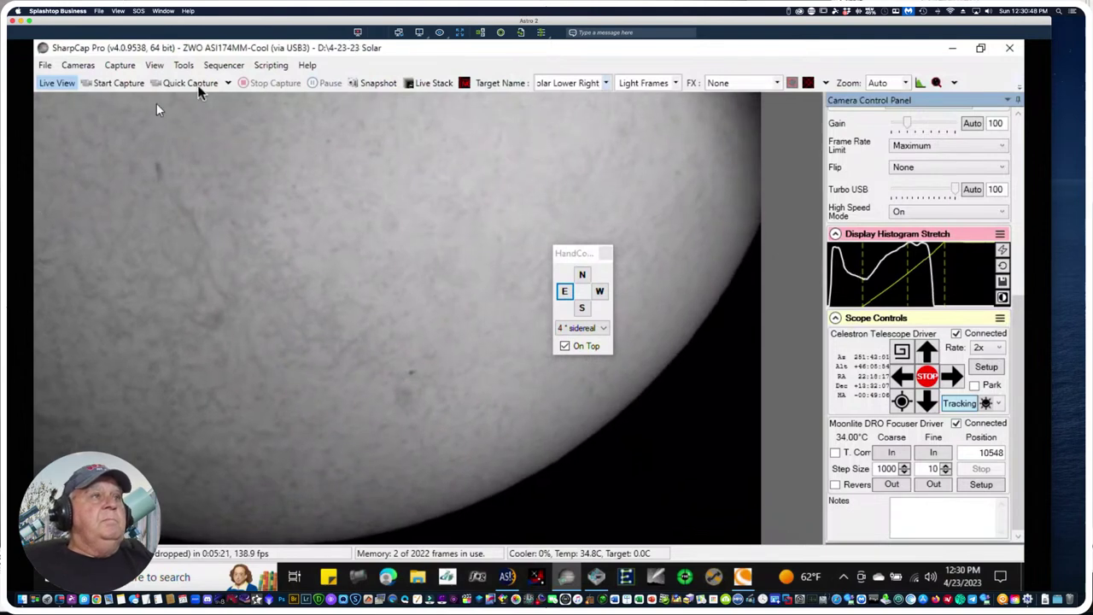
Record two quick captures of the lower right limb at 1000 frames each
{"action": "left_click", "coordinate": [225, 82]}
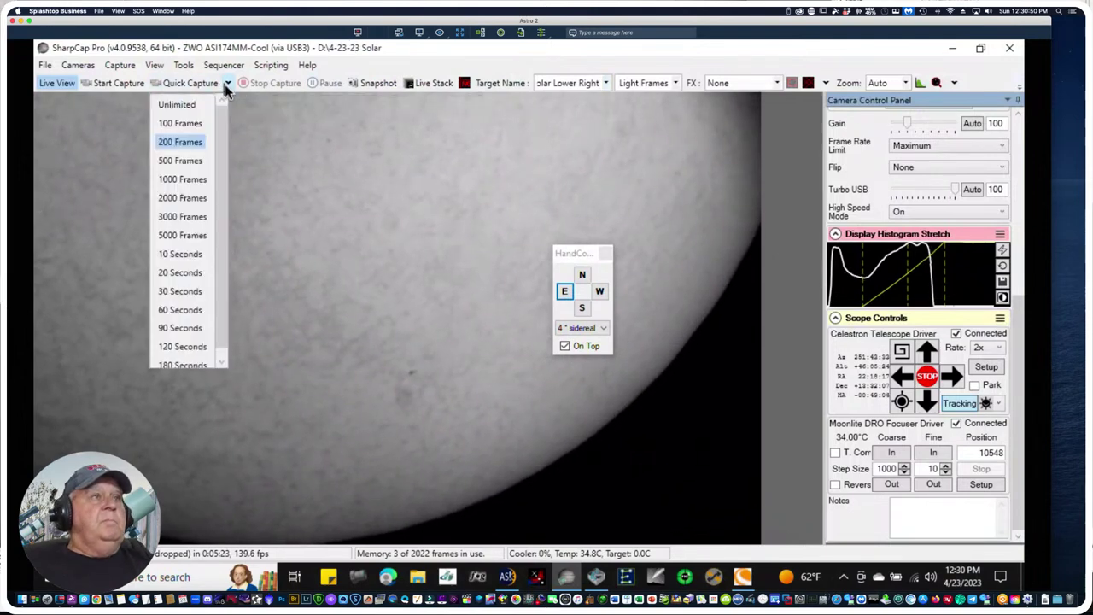
{"action": "left_click", "coordinate": [179, 179]}
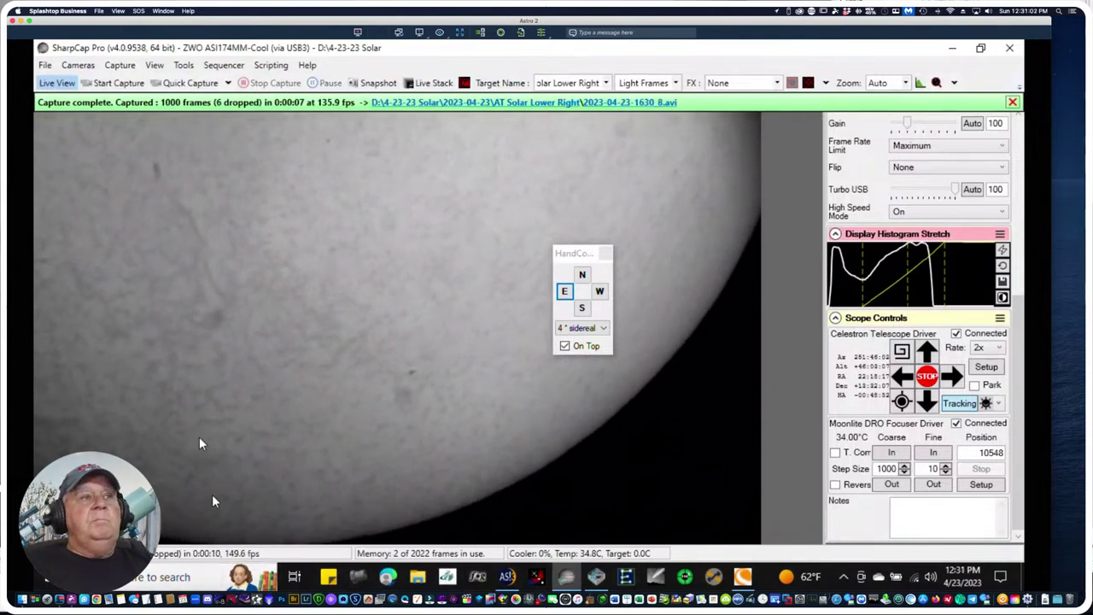
{"action": "left_click", "coordinate": [183, 84]}
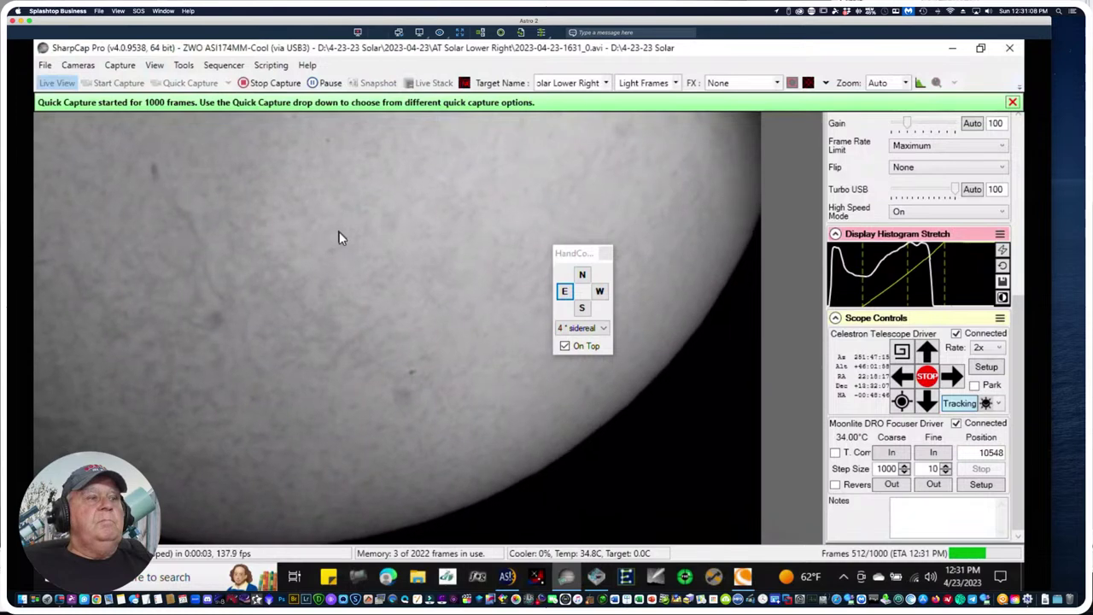
Nudge the mount north and then south with the hand control to shift the lower right limb in the frame
{"action": "left_click", "coordinate": [582, 276]}
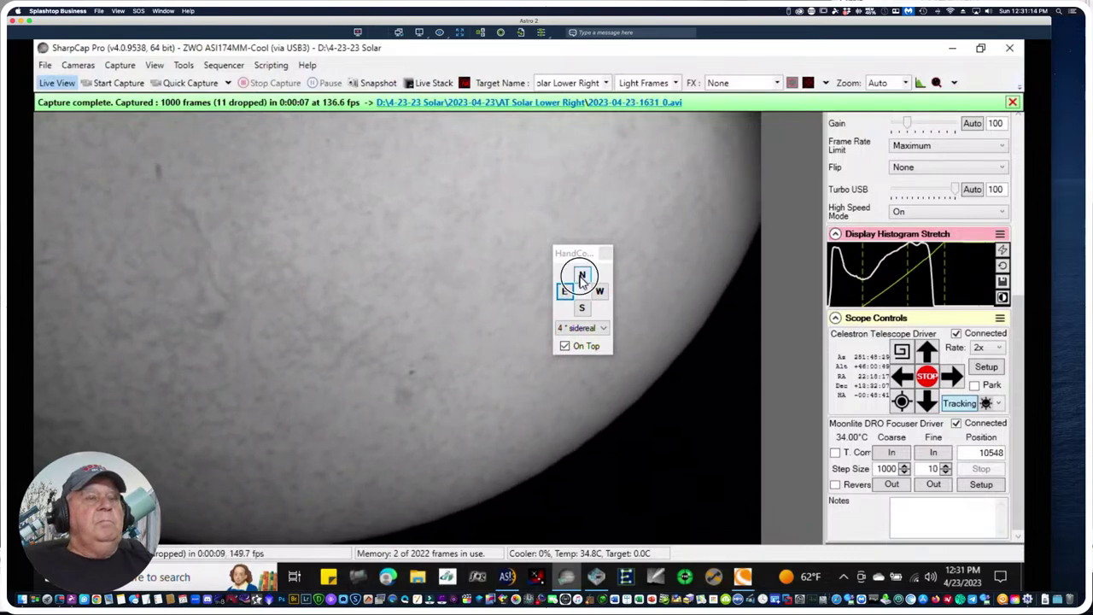
{"action": "left_click", "coordinate": [582, 275]}
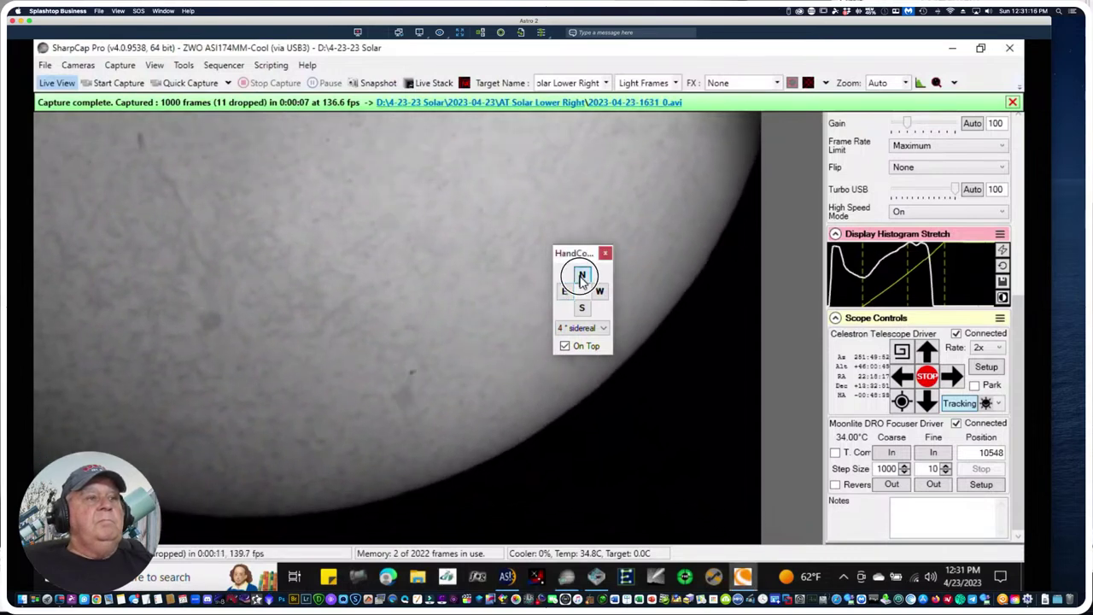
{"action": "left_click", "coordinate": [582, 308]}
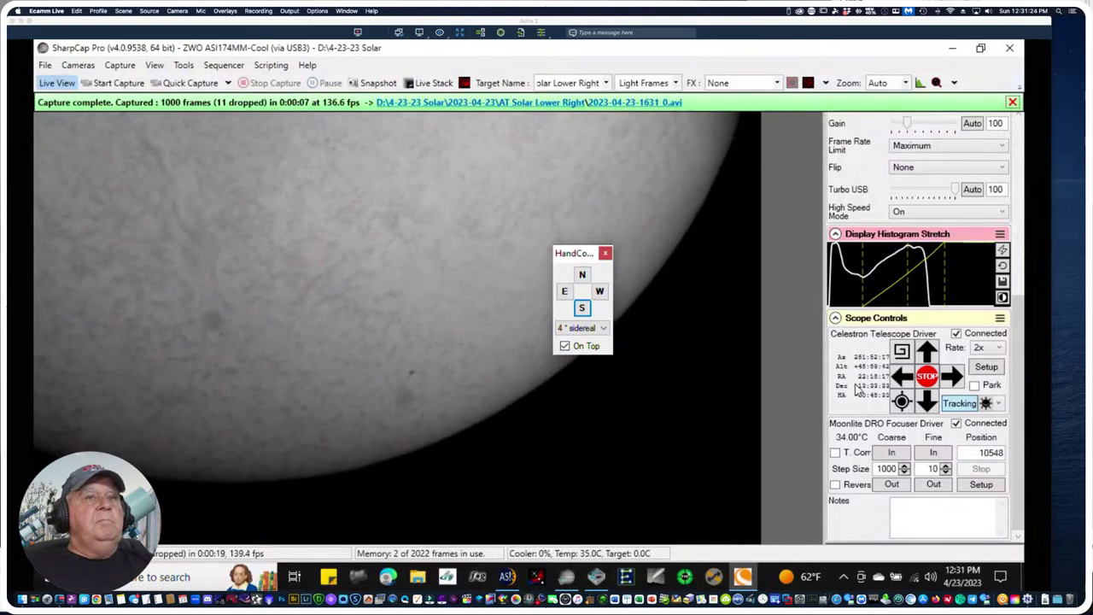
Try a small adjustment of the camera exposure
{"action": "scroll", "coordinate": [859, 389], "scroll_direction": "up", "scroll_amount": 5}
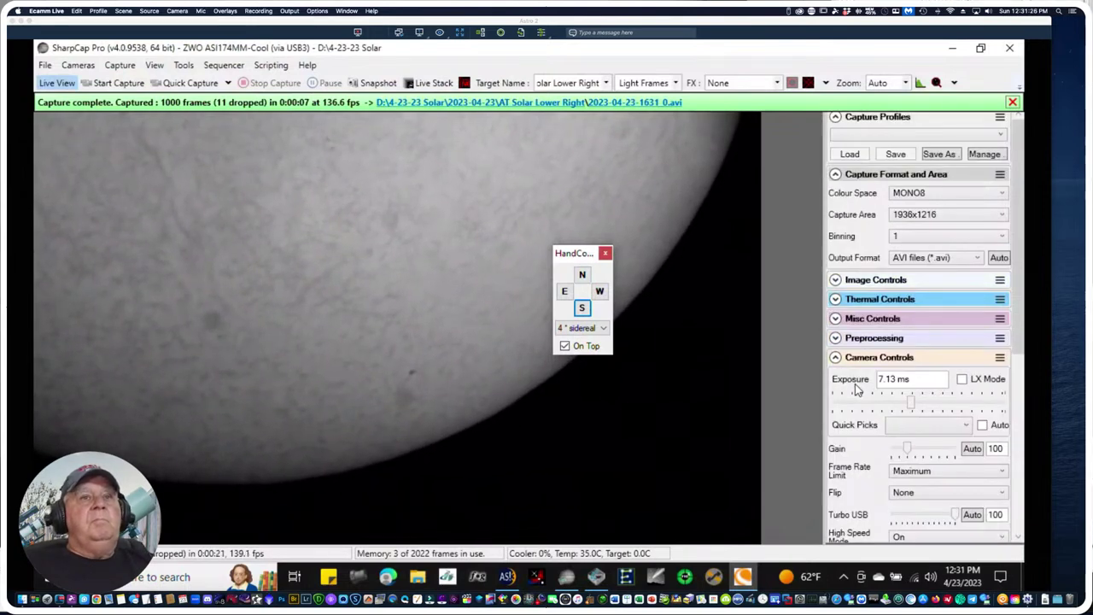
{"action": "left_click", "coordinate": [914, 400]}
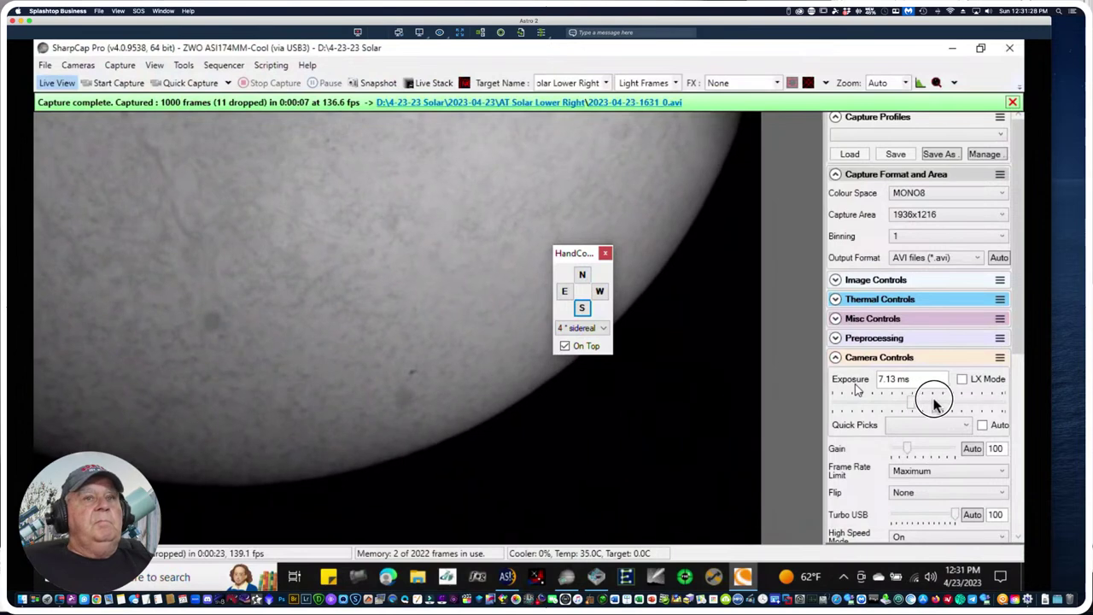
{"action": "mouse_move", "coordinate": [914, 401]}
{"action": "left_mouse_down"}
{"action": "mouse_move", "coordinate": [956, 400]}
{"action": "mouse_move", "coordinate": [915, 407]}
{"action": "left_mouse_up"}
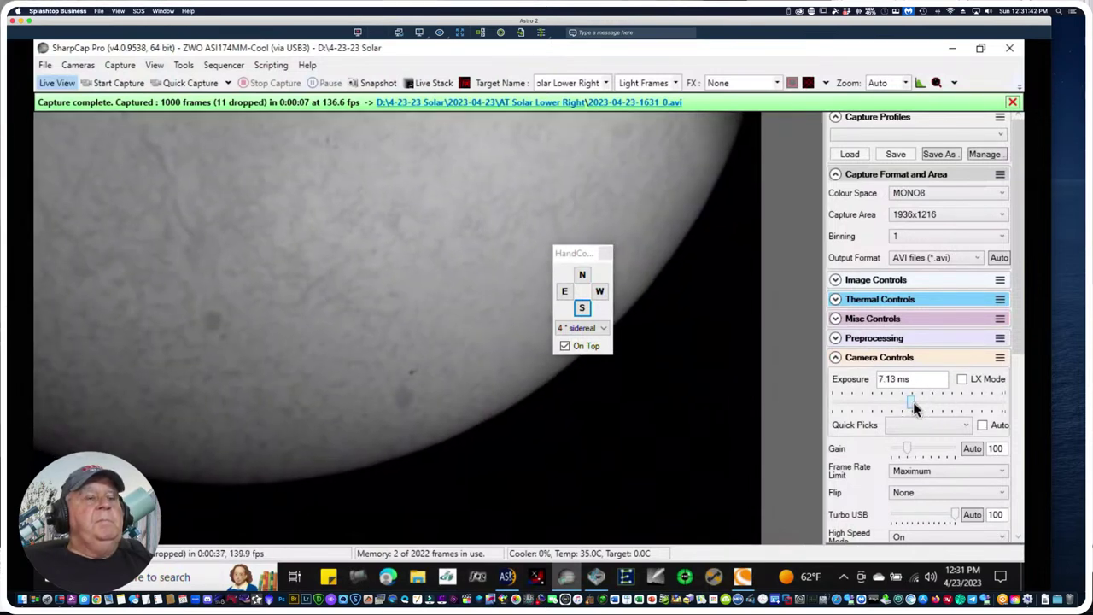
Slew the mount alternately east and south to bring the Sun's left limb into the frame
{"action": "left_click", "coordinate": [564, 292]}
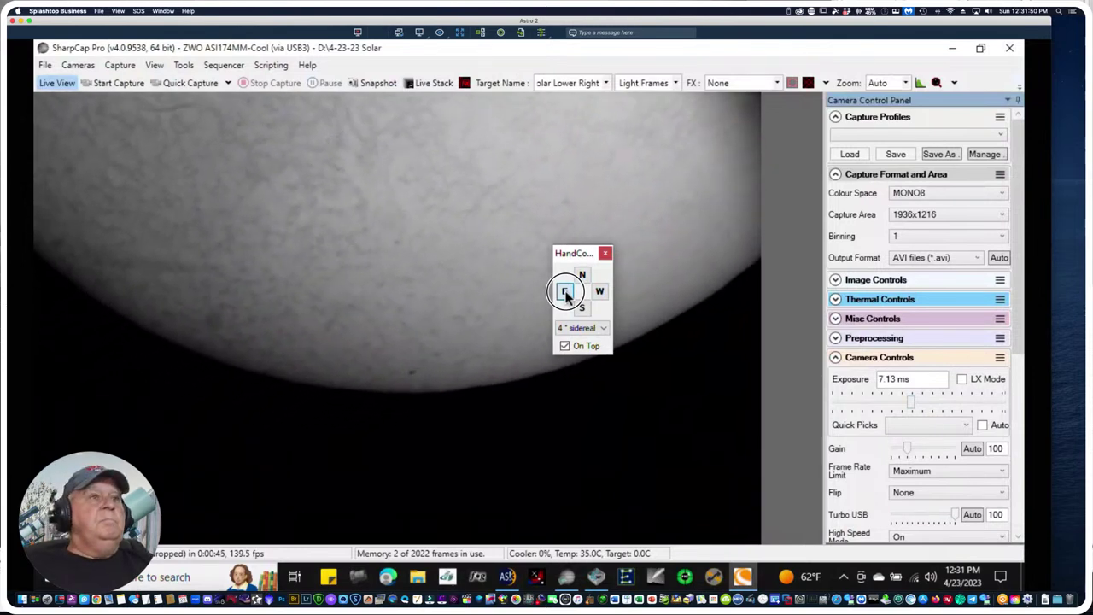
{"action": "left_click", "coordinate": [583, 310]}
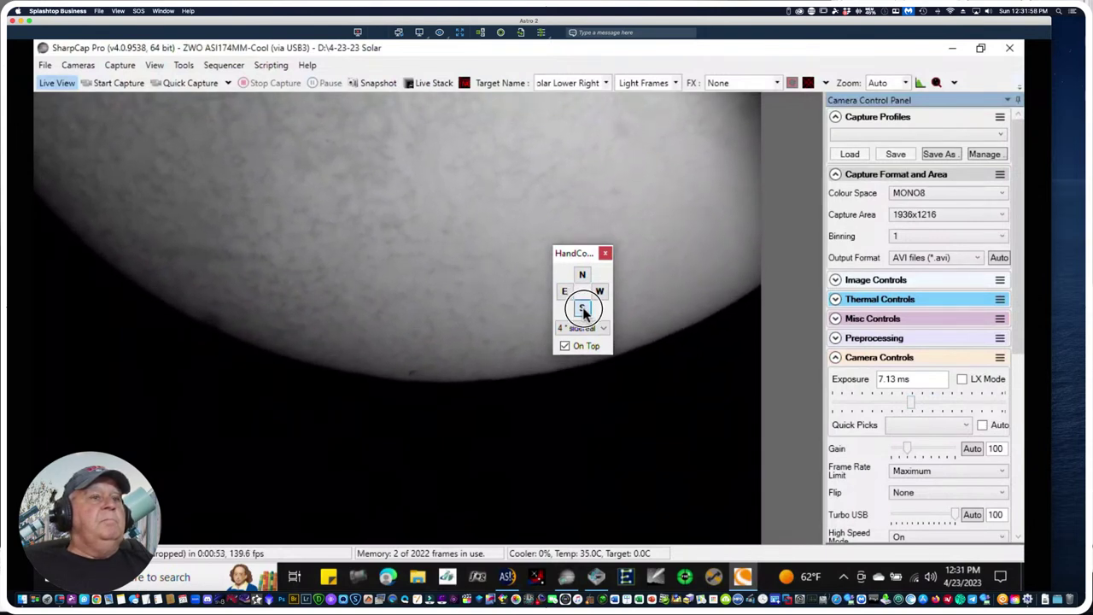
{"action": "left_click", "coordinate": [583, 311]}
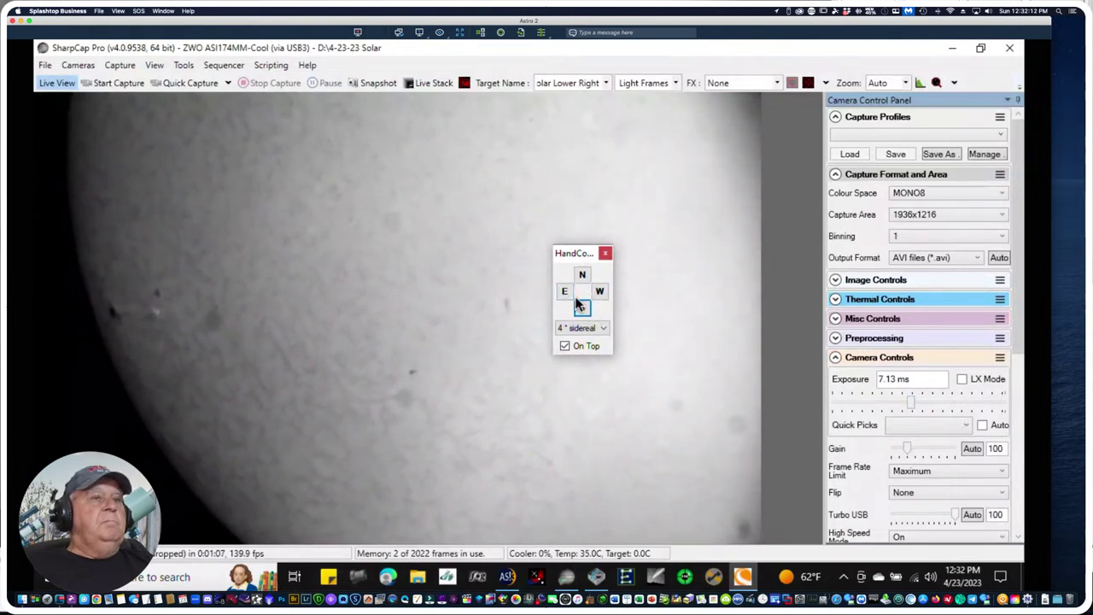
{"action": "left_click", "coordinate": [565, 292]}
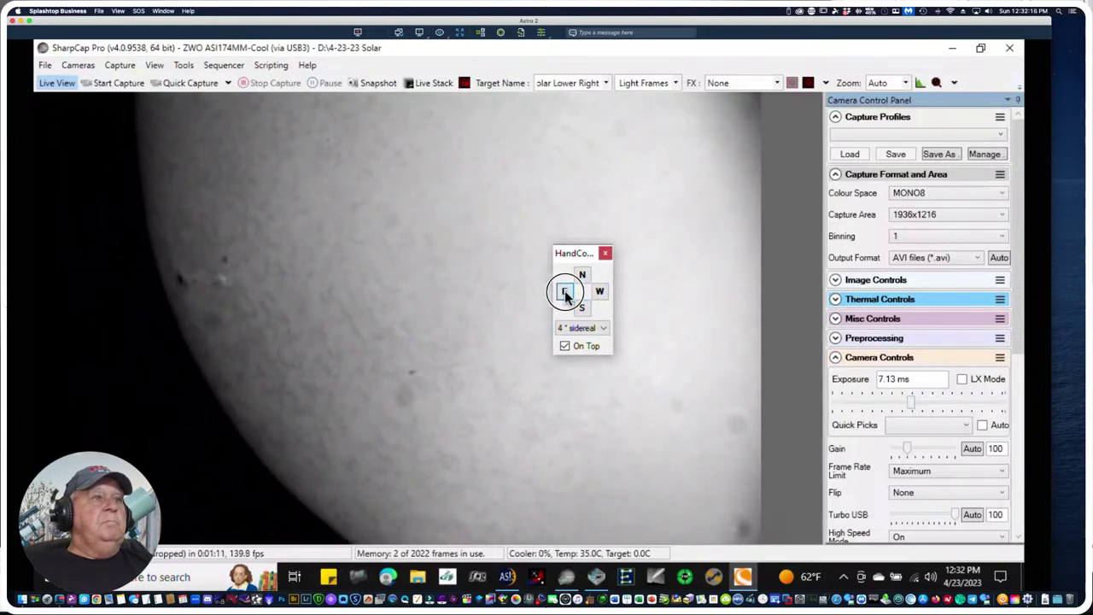
{"action": "left_click", "coordinate": [581, 309]}
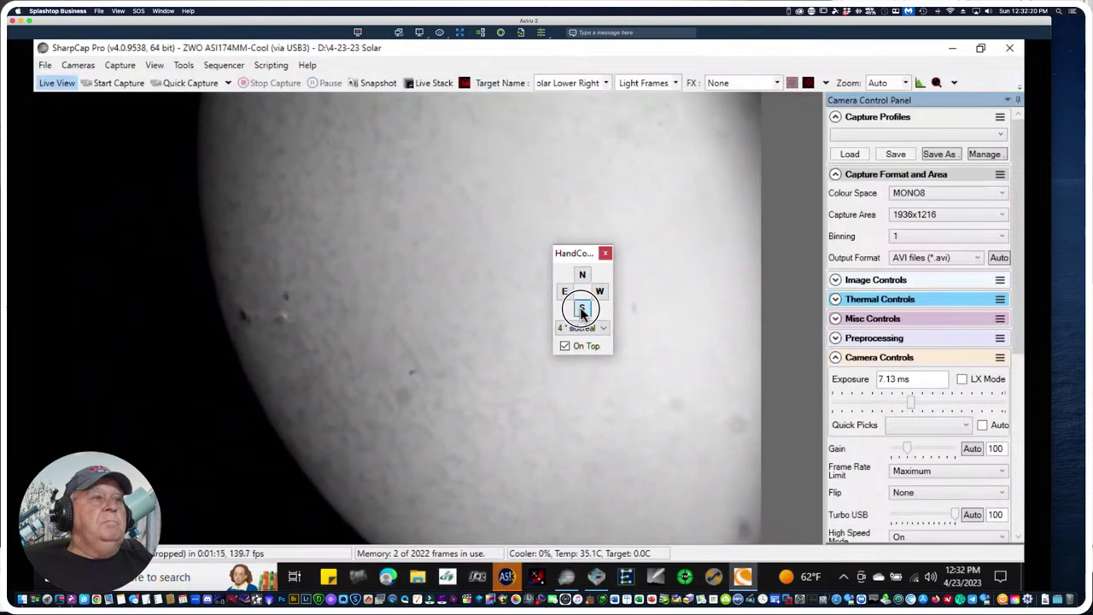
{"action": "left_click", "coordinate": [564, 293]}
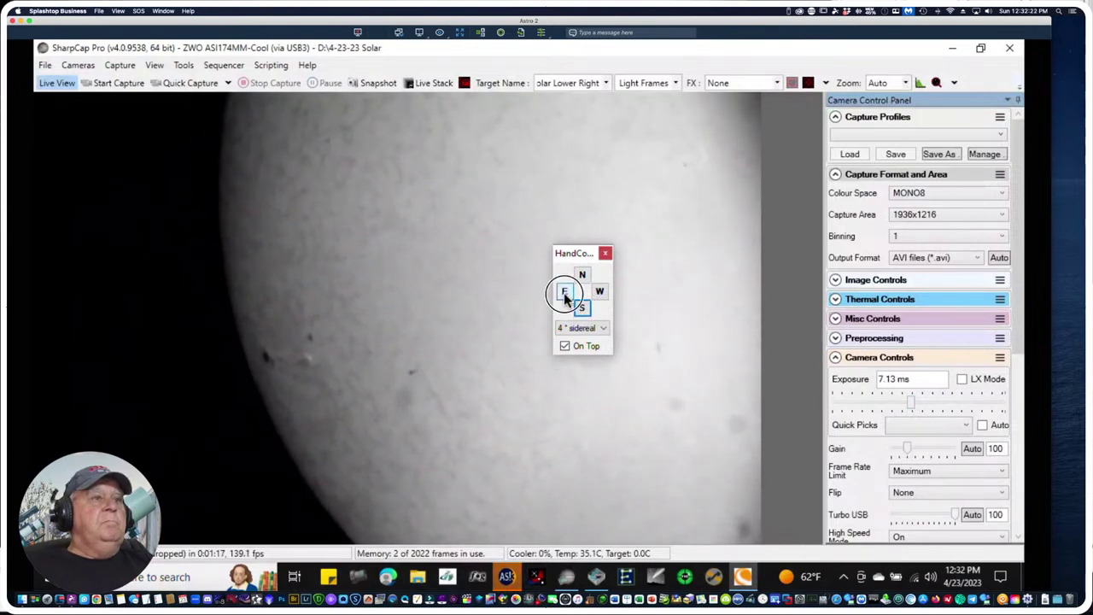
{"action": "left_click", "coordinate": [564, 294]}
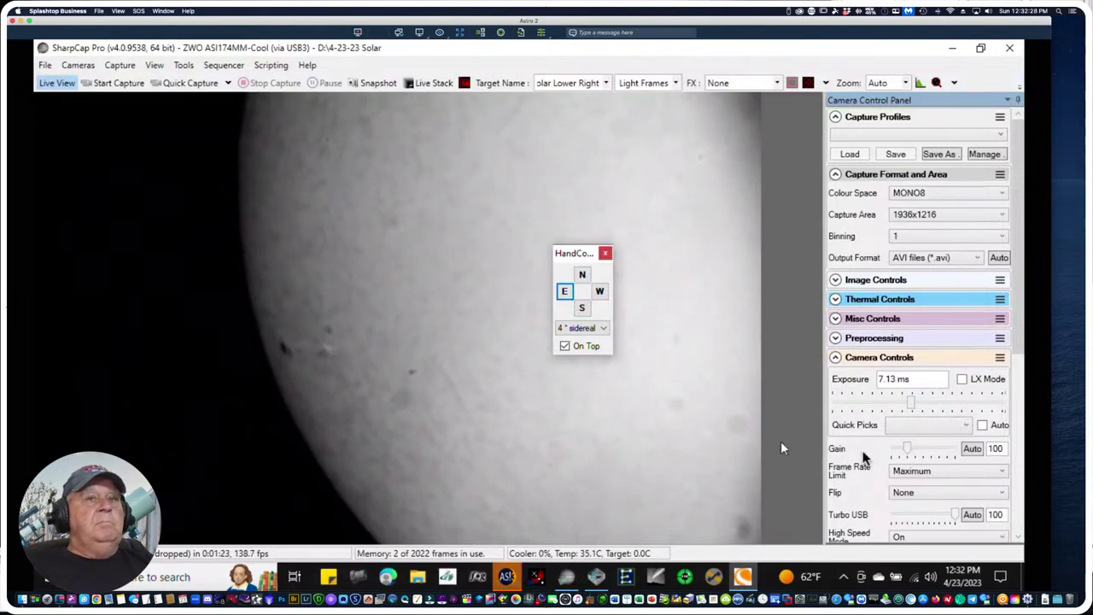
Lower the camera exposure to 6.78 ms
{"action": "left_click", "coordinate": [910, 408]}
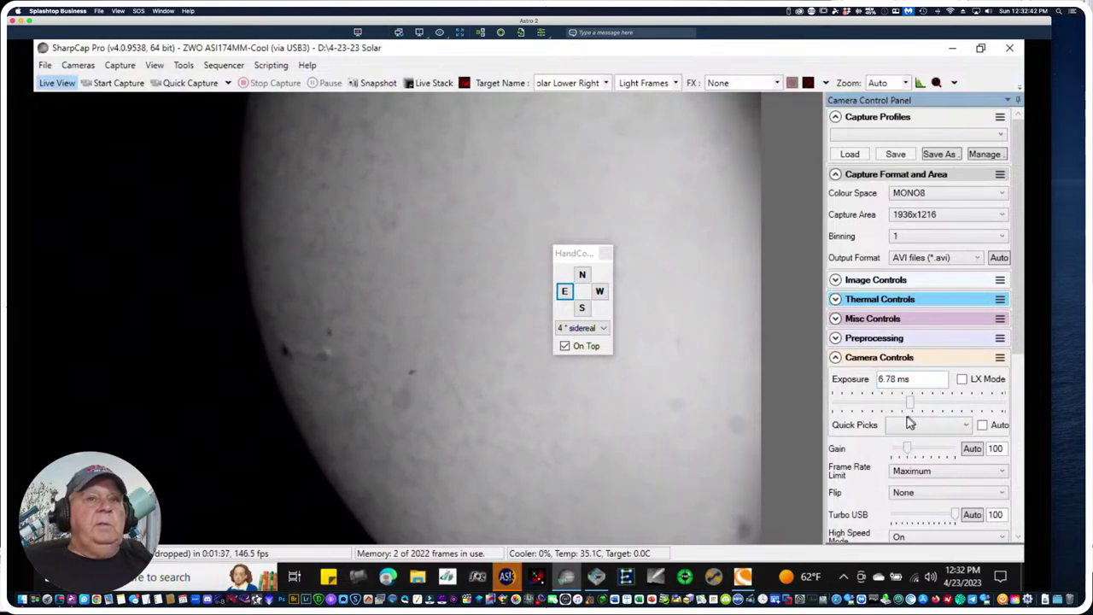
{"action": "mouse_move", "coordinate": [904, 403]}
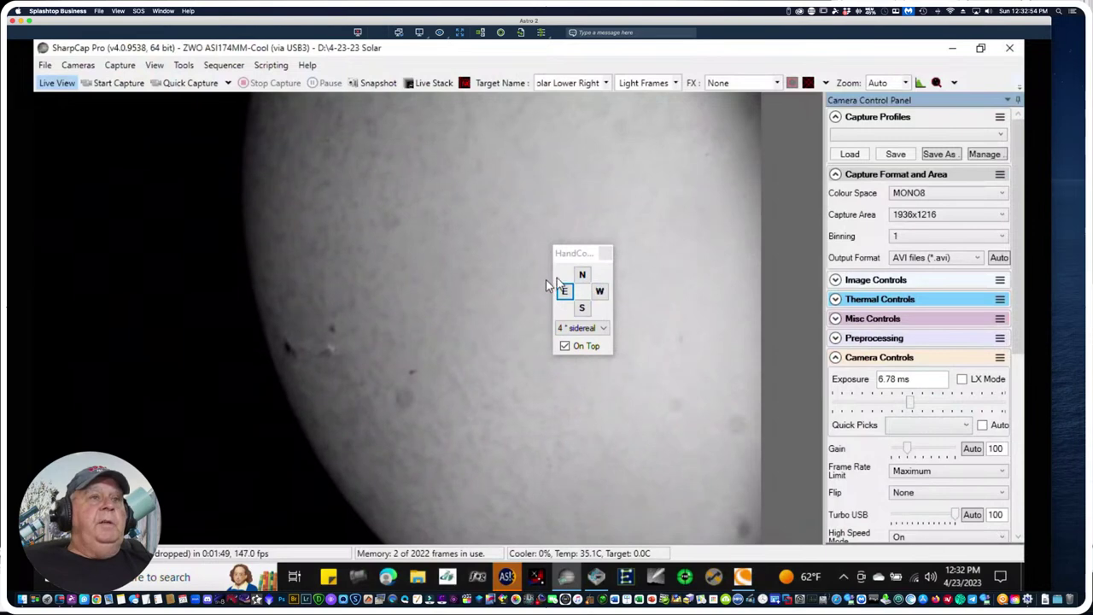
Slew the mount north, south and east with the hand control to shift the Sun's left limb in the frame
{"action": "left_click", "coordinate": [583, 276]}
{"action": "left_click", "coordinate": [583, 276]}
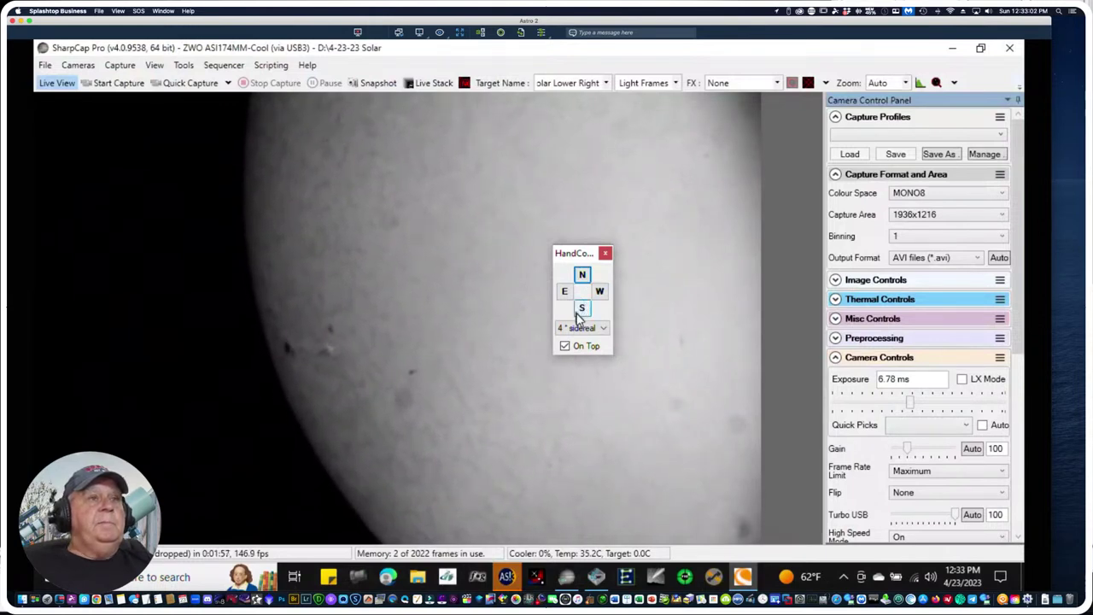
{"action": "left_click", "coordinate": [582, 310]}
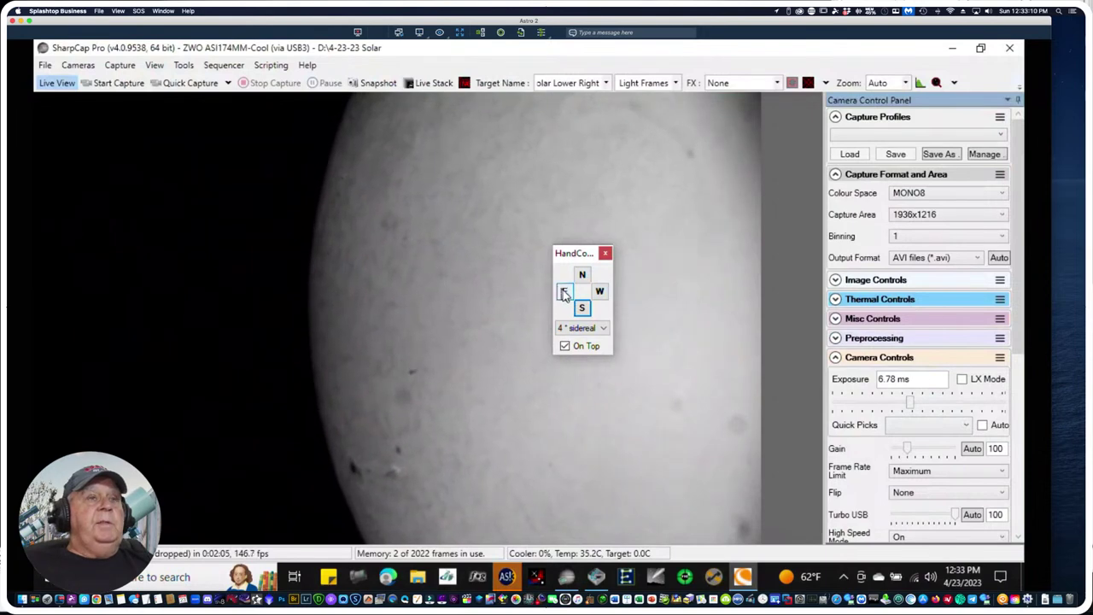
{"action": "left_click", "coordinate": [564, 293]}
Slew the mount west in repeated small moves to bring the dark curved filament further into the frame
{"action": "left_click", "coordinate": [600, 293]}
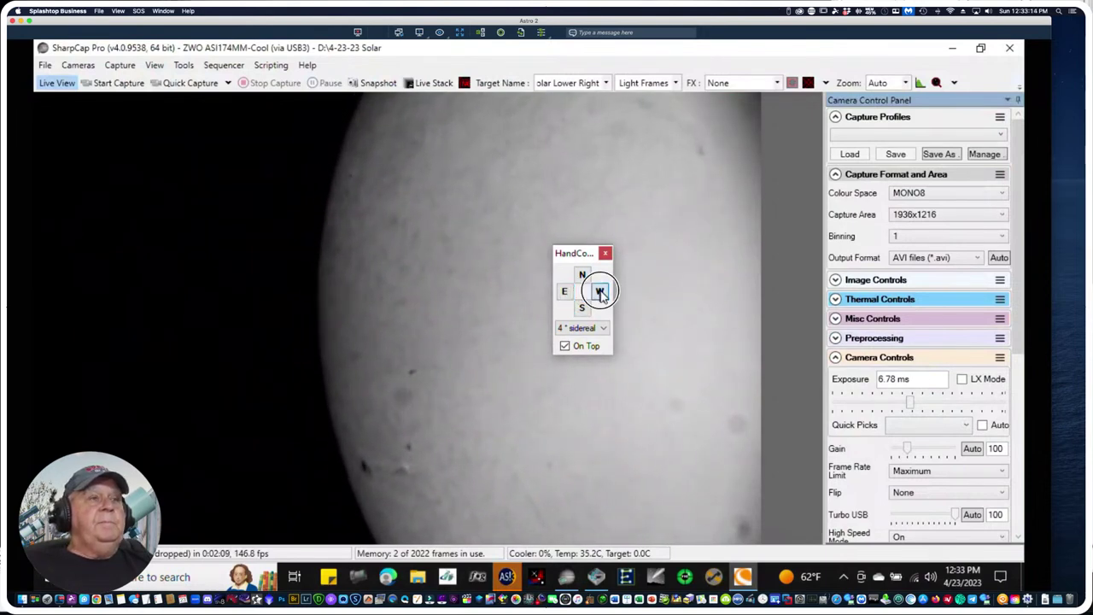
{"action": "left_click", "coordinate": [601, 293]}
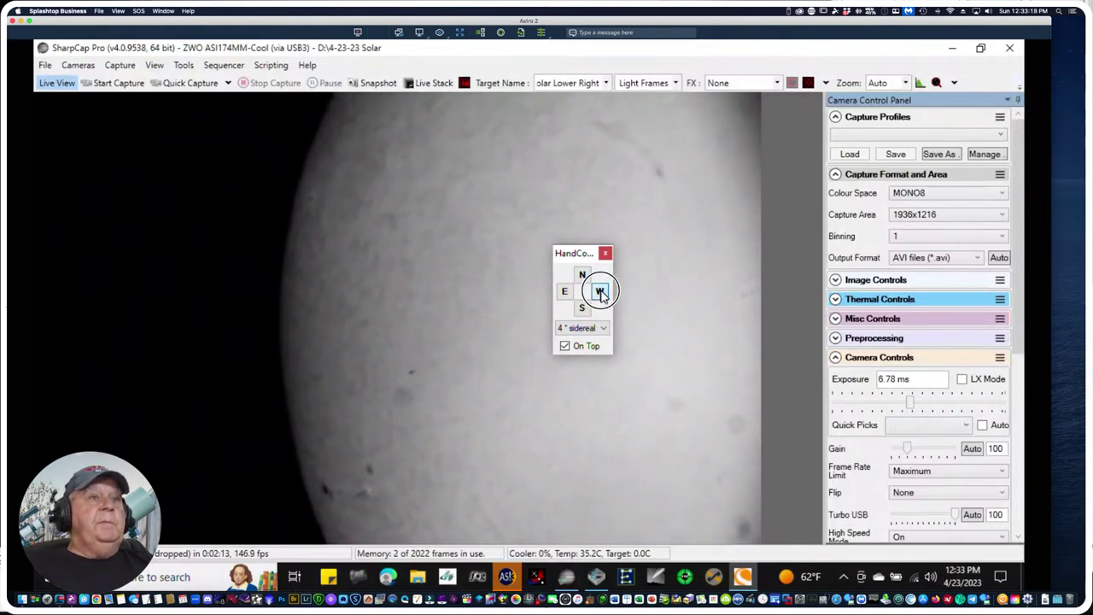
{"action": "left_click", "coordinate": [600, 293]}
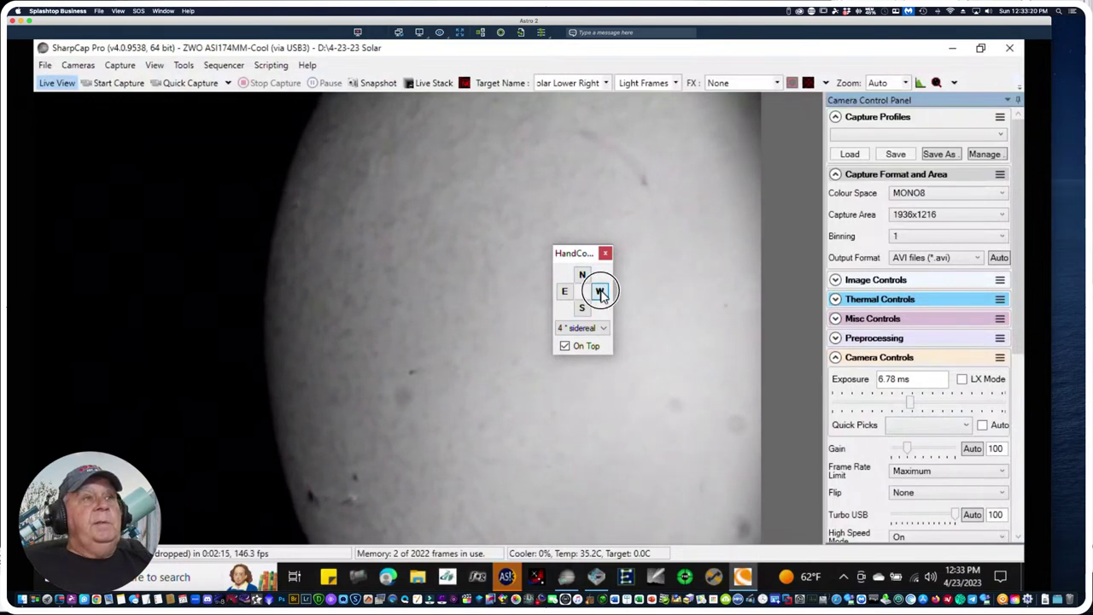
{"action": "left_click", "coordinate": [600, 293]}
{"action": "left_click", "coordinate": [601, 293]}
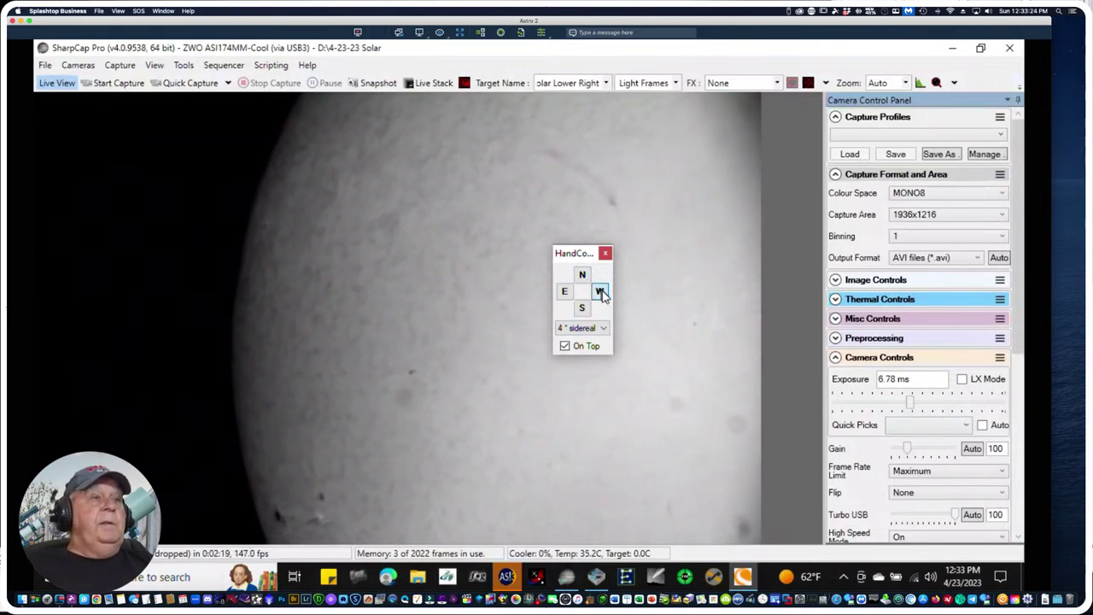
{"action": "left_click", "coordinate": [601, 293]}
{"action": "left_click", "coordinate": [601, 293]}
{"action": "left_click", "coordinate": [601, 293]}
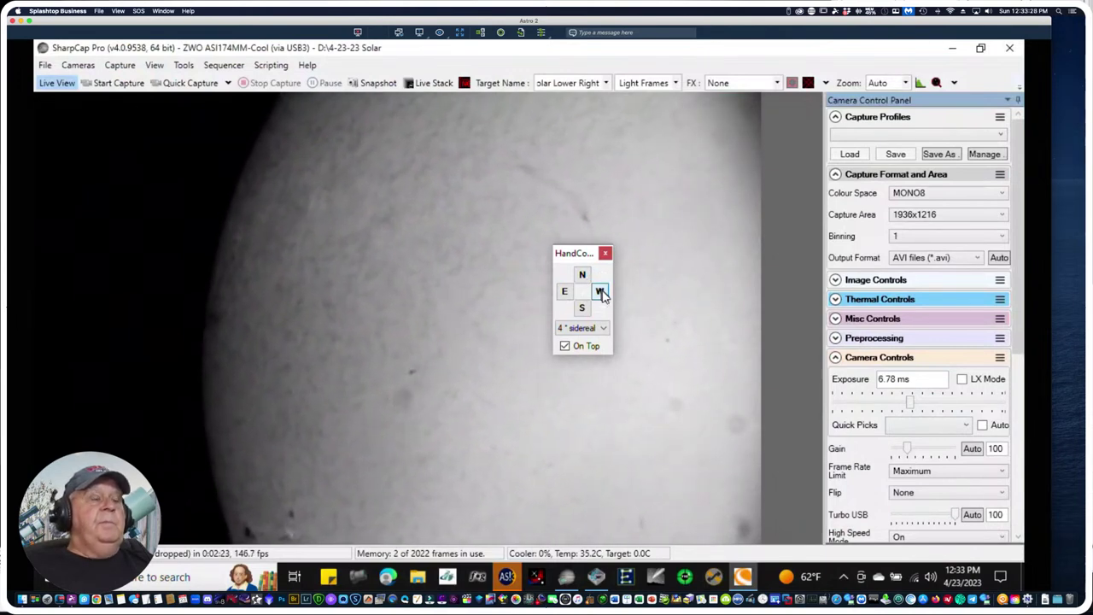
{"action": "left_click", "coordinate": [600, 293]}
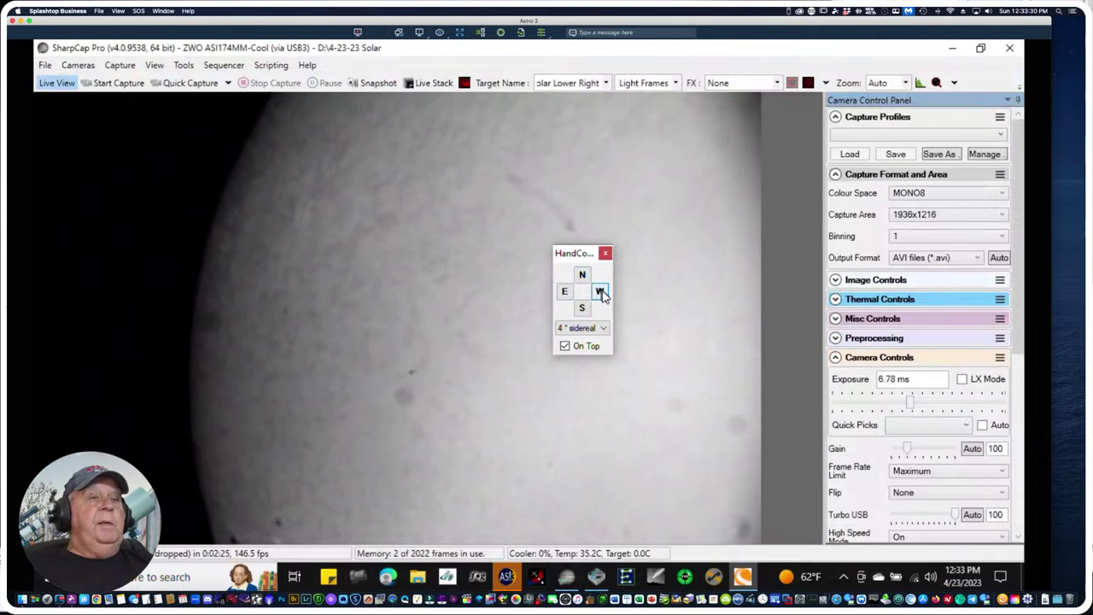
Fine-tune the framing around the curved filament with short east, south and north mount moves
{"action": "left_click", "coordinate": [564, 292]}
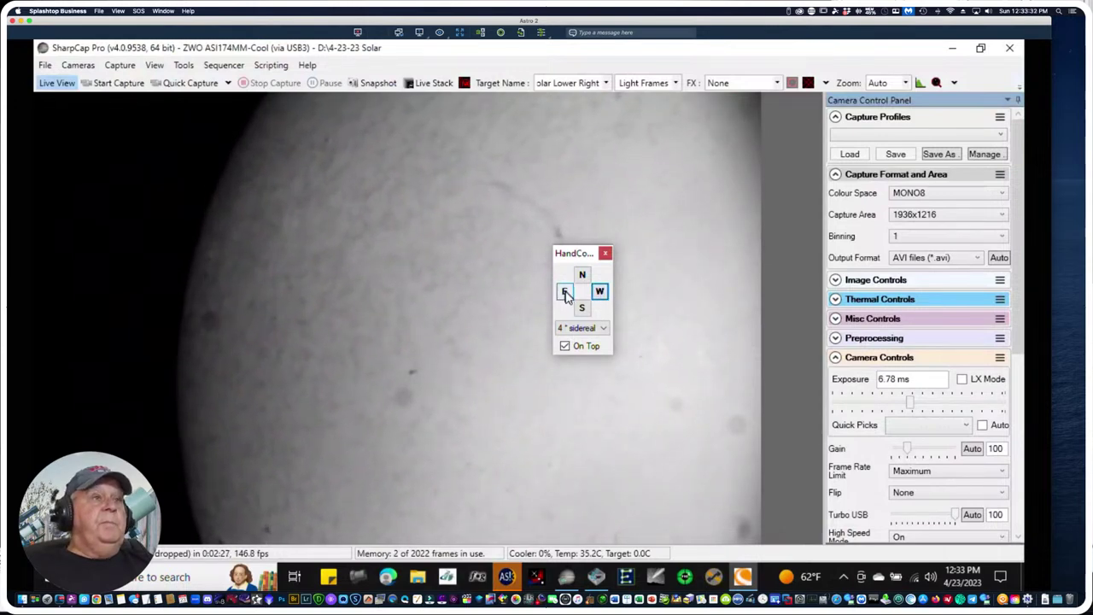
{"action": "left_click", "coordinate": [582, 309]}
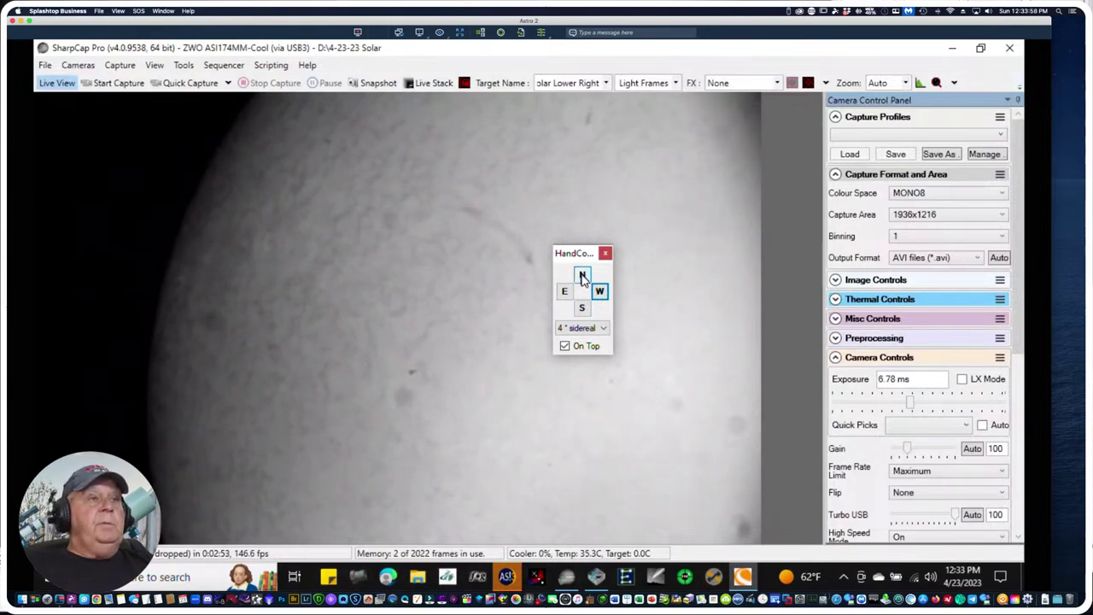
{"action": "left_click", "coordinate": [583, 275]}
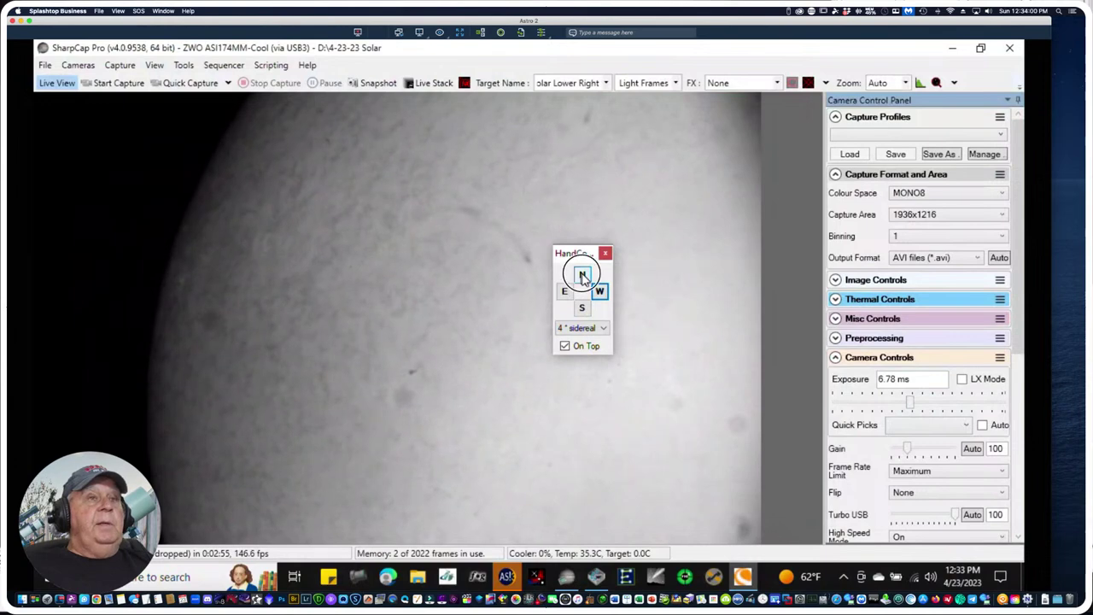
{"action": "left_click", "coordinate": [583, 275]}
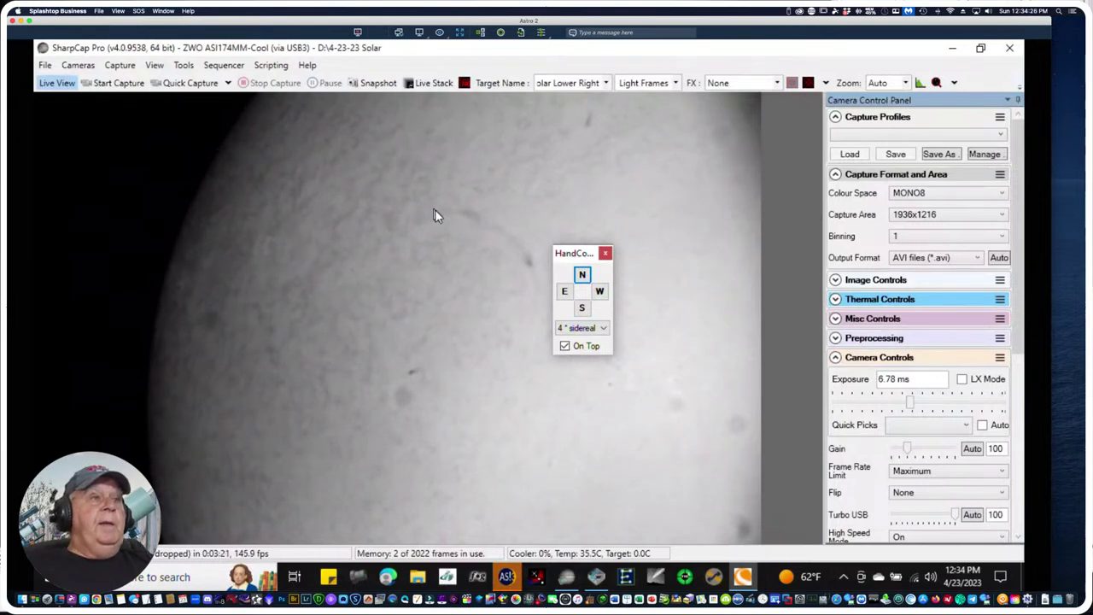
Move the mount hand control window slightly away from the curved filament in the live image
{"action": "left_click", "coordinate": [572, 254]}
{"action": "left_click_drag", "start_coordinate": [571, 255], "coordinate": [594, 251]}
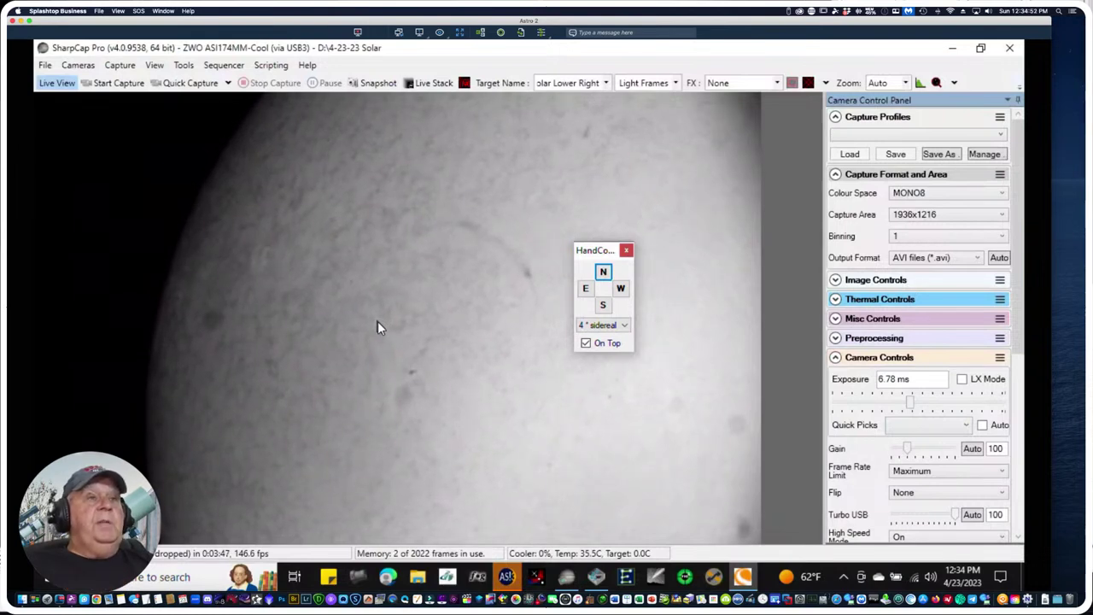
{"action": "left_click_drag", "start_coordinate": [591, 258], "coordinate": [577, 263]}
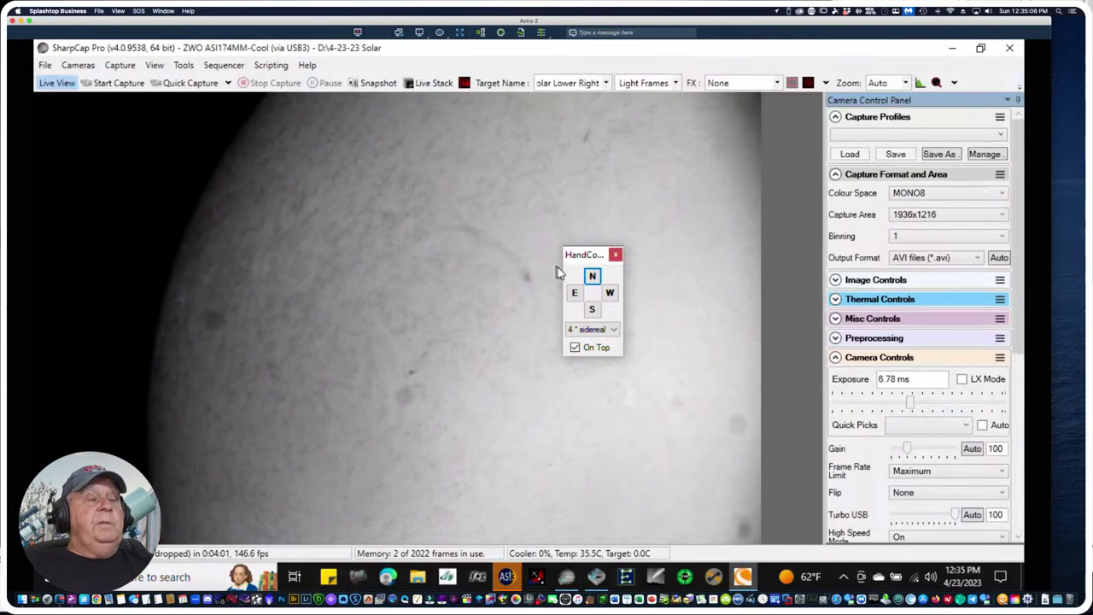
Slew the mount north, south, east and west in turn to bring the Sun's upper left limb into the frame
{"action": "left_click", "coordinate": [594, 277]}
{"action": "left_click", "coordinate": [594, 277]}
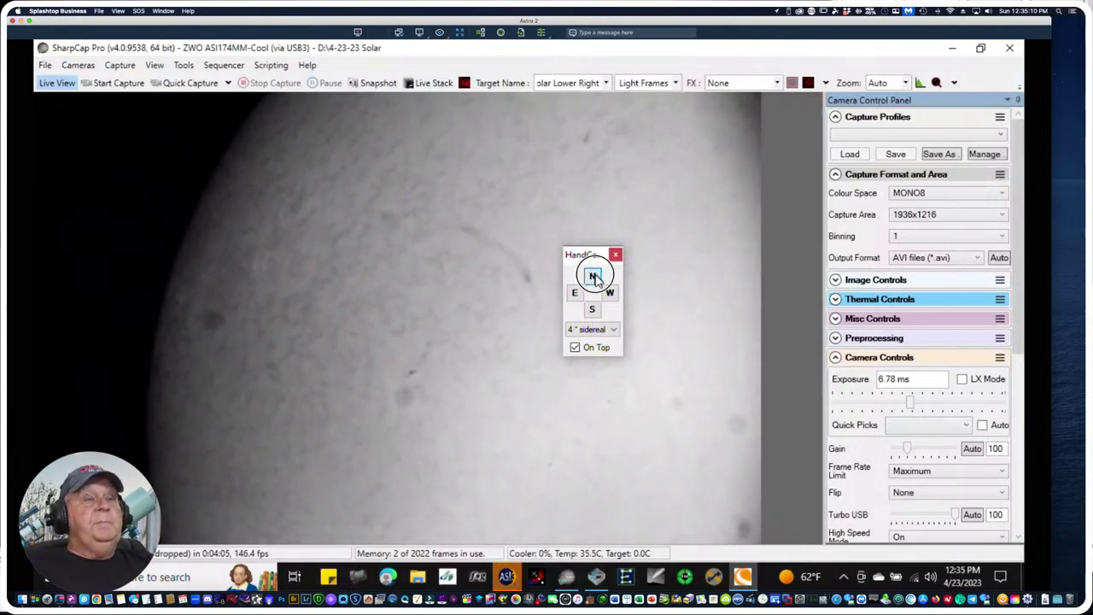
{"action": "left_click", "coordinate": [593, 277]}
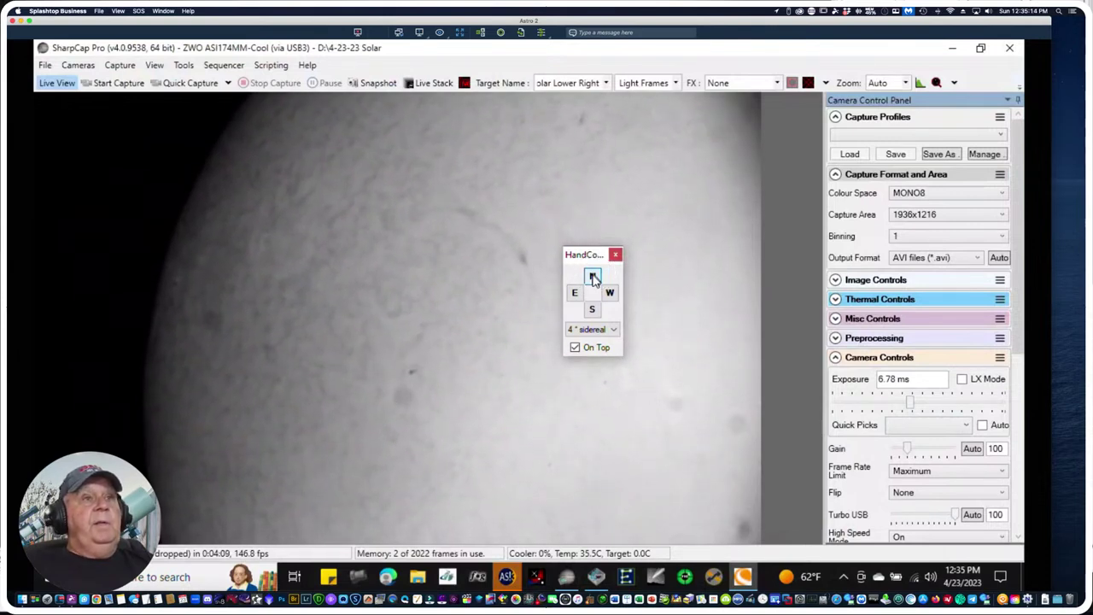
{"action": "left_click", "coordinate": [592, 311]}
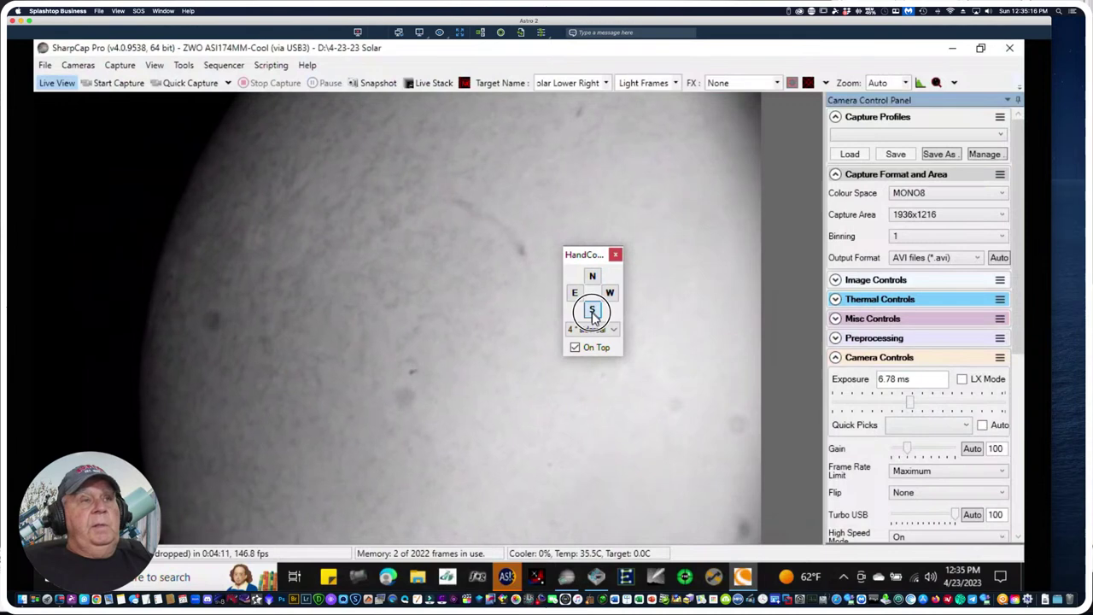
{"action": "left_click", "coordinate": [593, 312]}
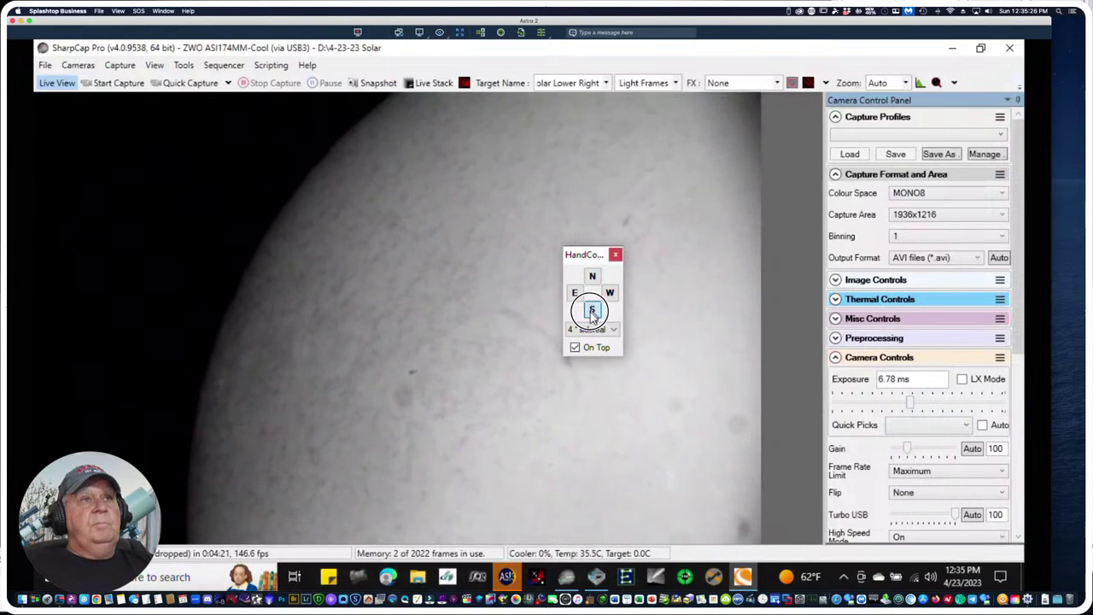
{"action": "left_click", "coordinate": [575, 293]}
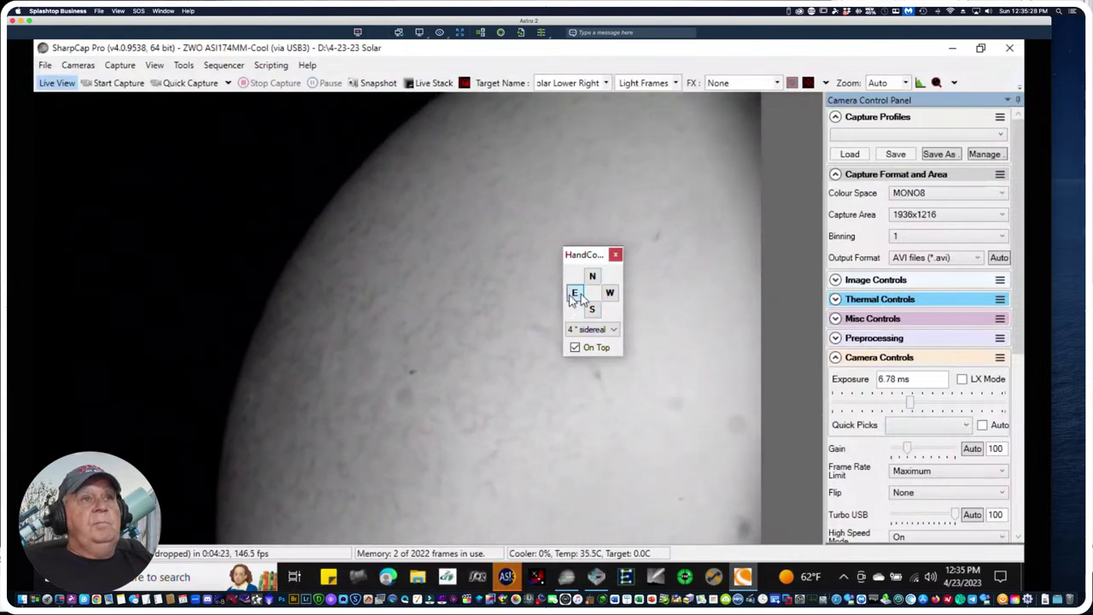
{"action": "left_click", "coordinate": [609, 293]}
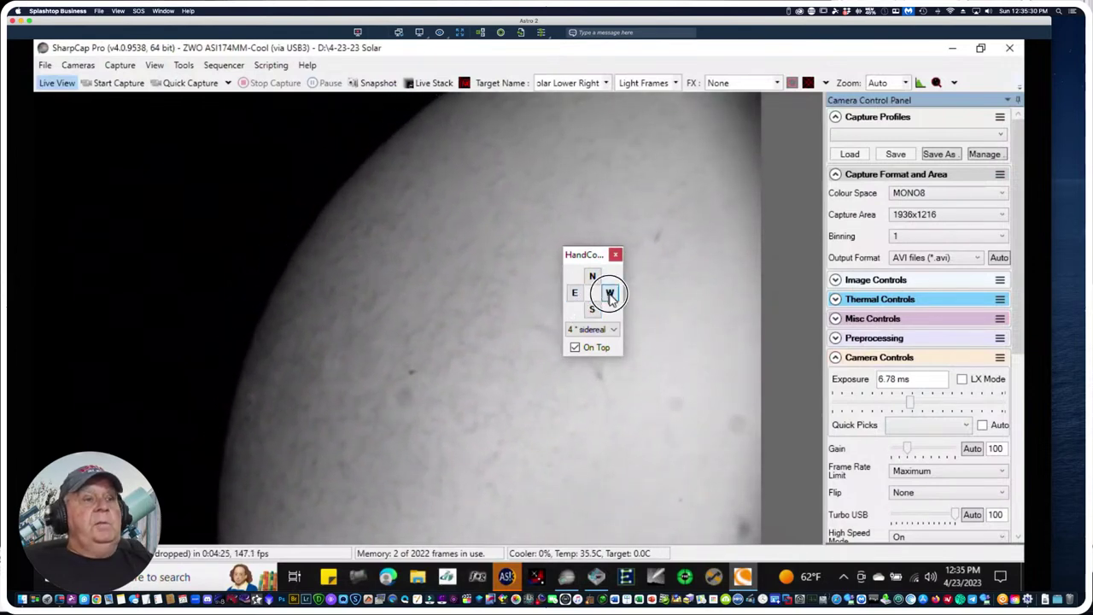
{"action": "left_click", "coordinate": [508, 578]}
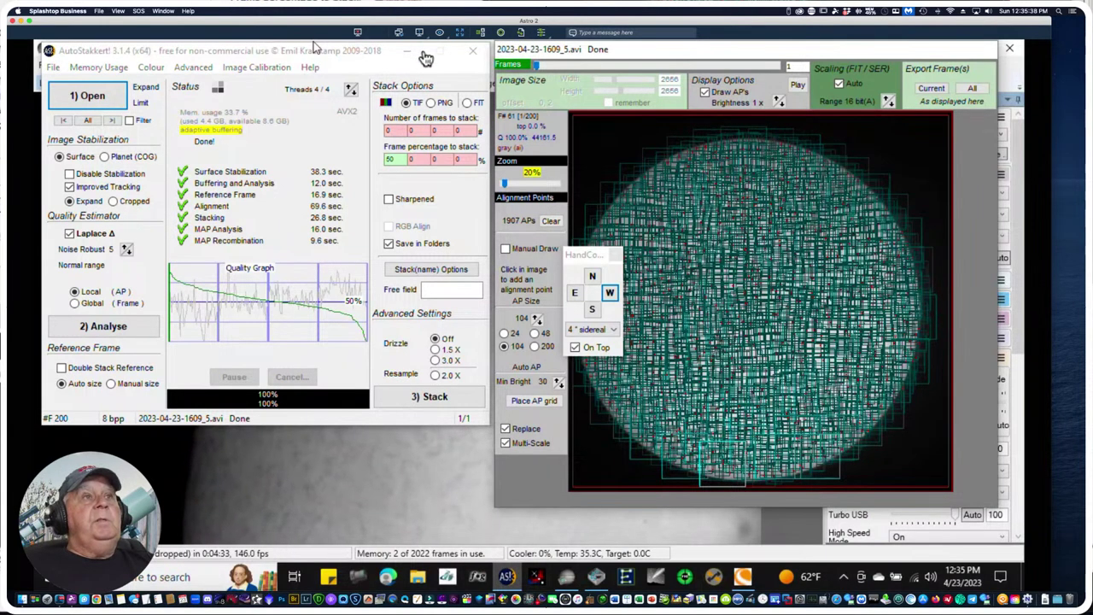
{"action": "left_click", "coordinate": [474, 53]}
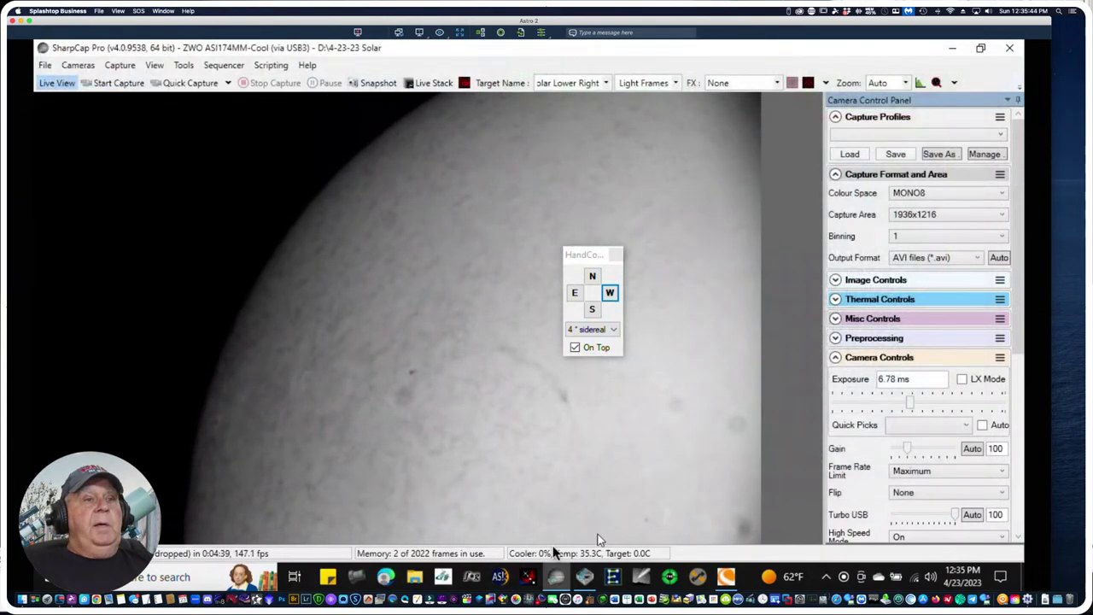
{"action": "left_click", "coordinate": [473, 579]}
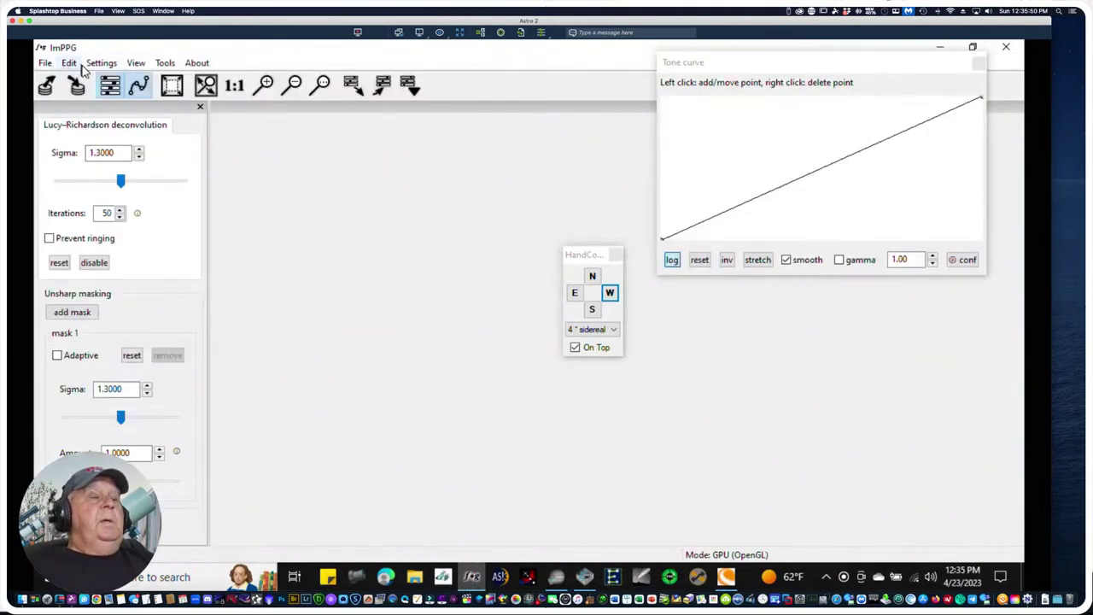
{"action": "left_click", "coordinate": [46, 66]}
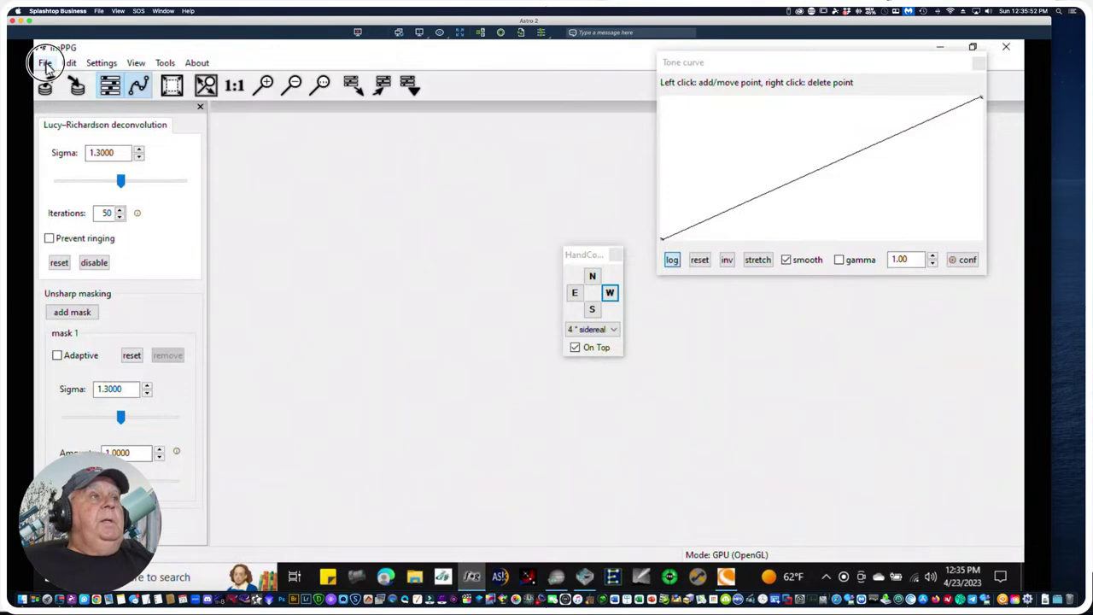
{"action": "left_click", "coordinate": [67, 82]}
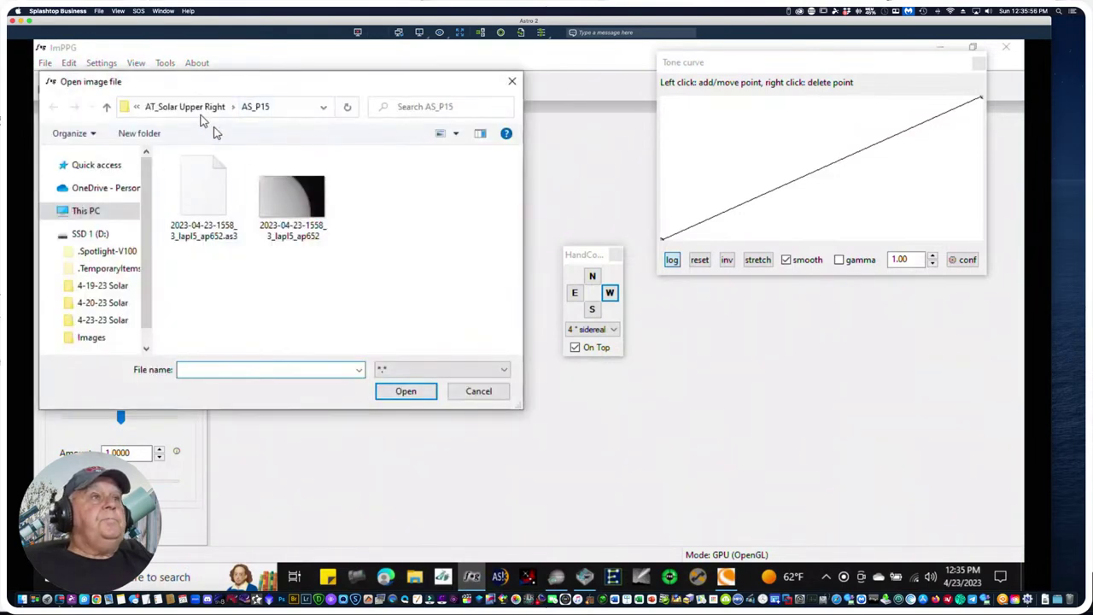
{"action": "left_click", "coordinate": [188, 107]}
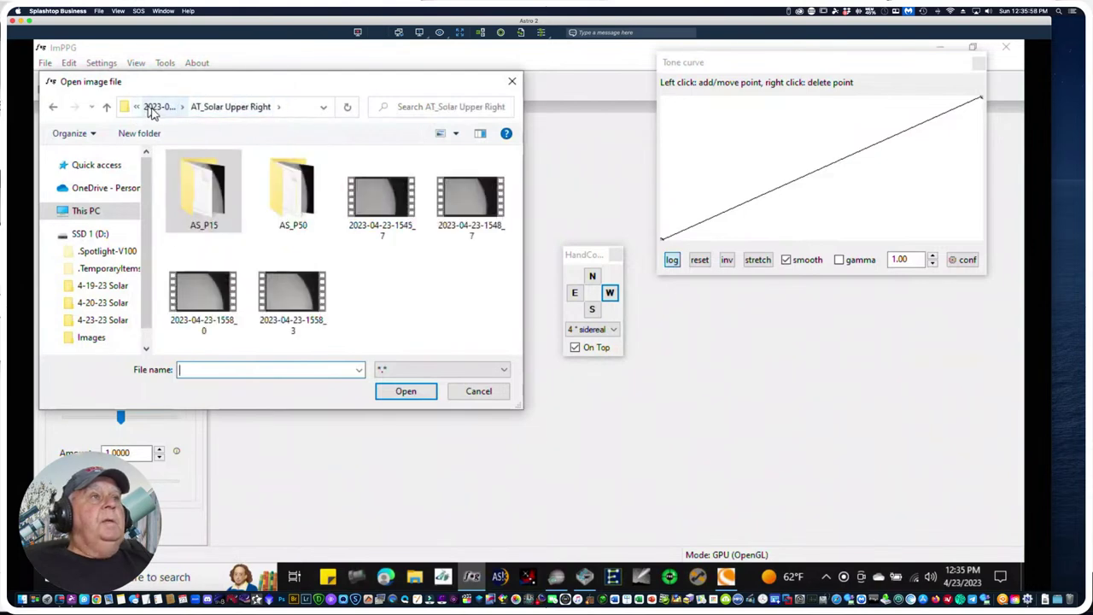
{"action": "left_click", "coordinate": [156, 111]}
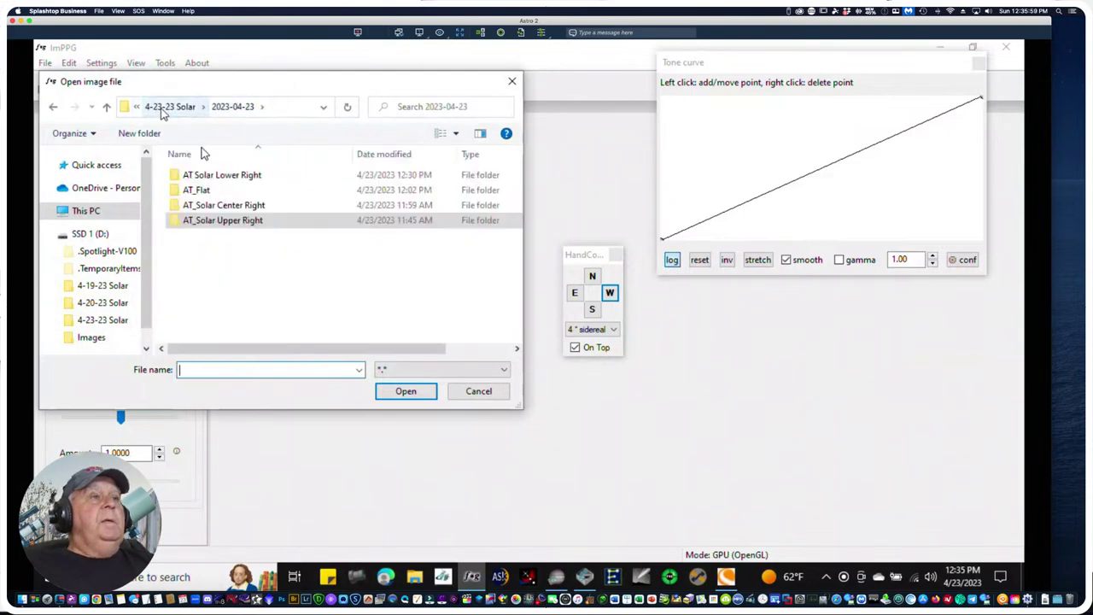
{"action": "double_click", "coordinate": [197, 190]}
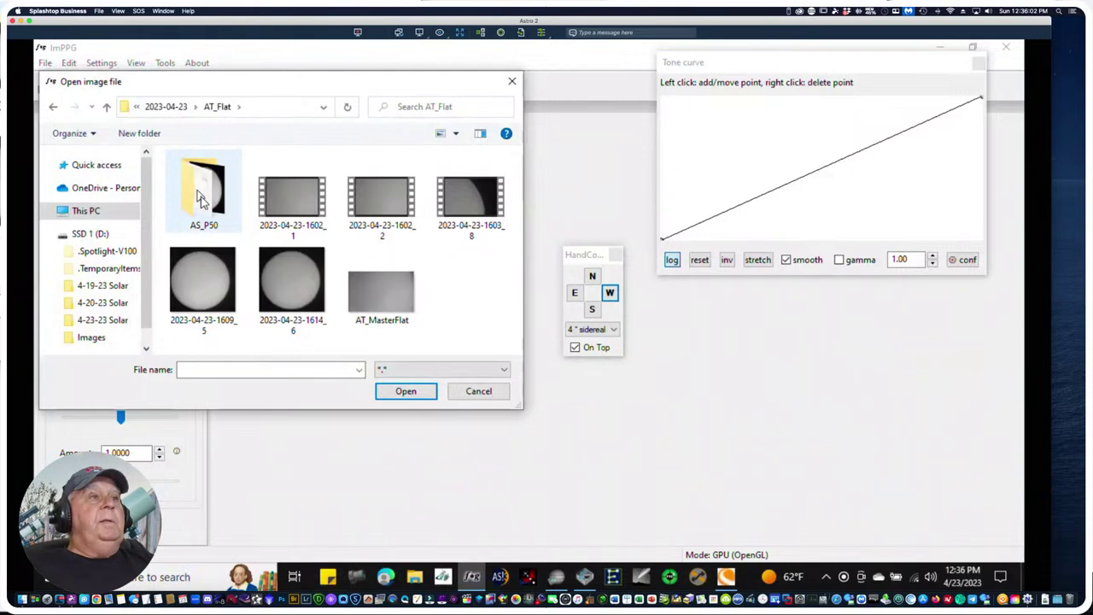
{"action": "double_click", "coordinate": [203, 201]}
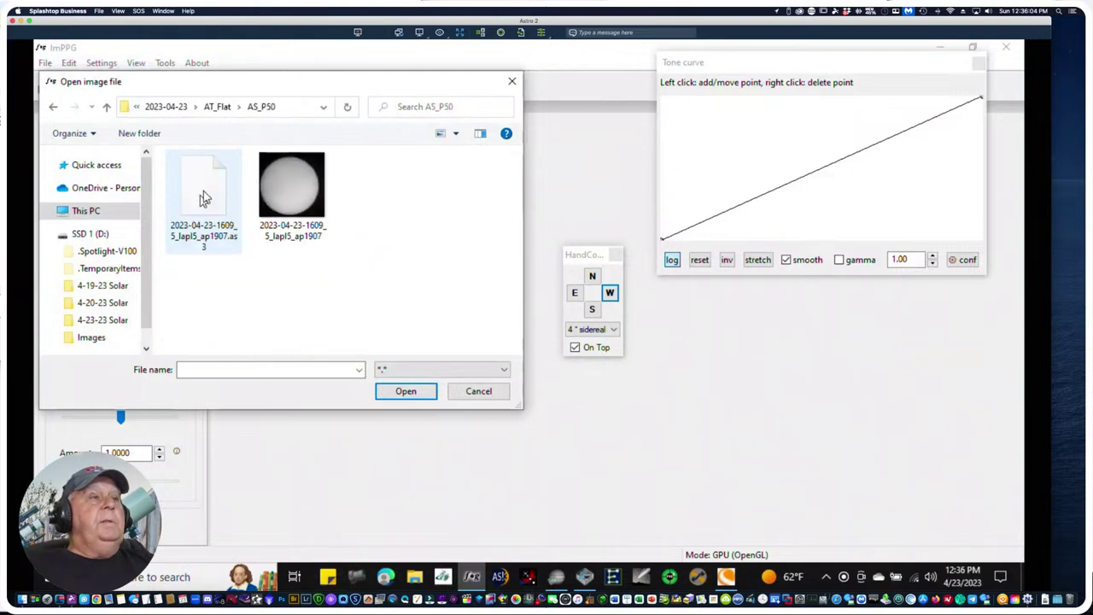
{"action": "left_click", "coordinate": [273, 184]}
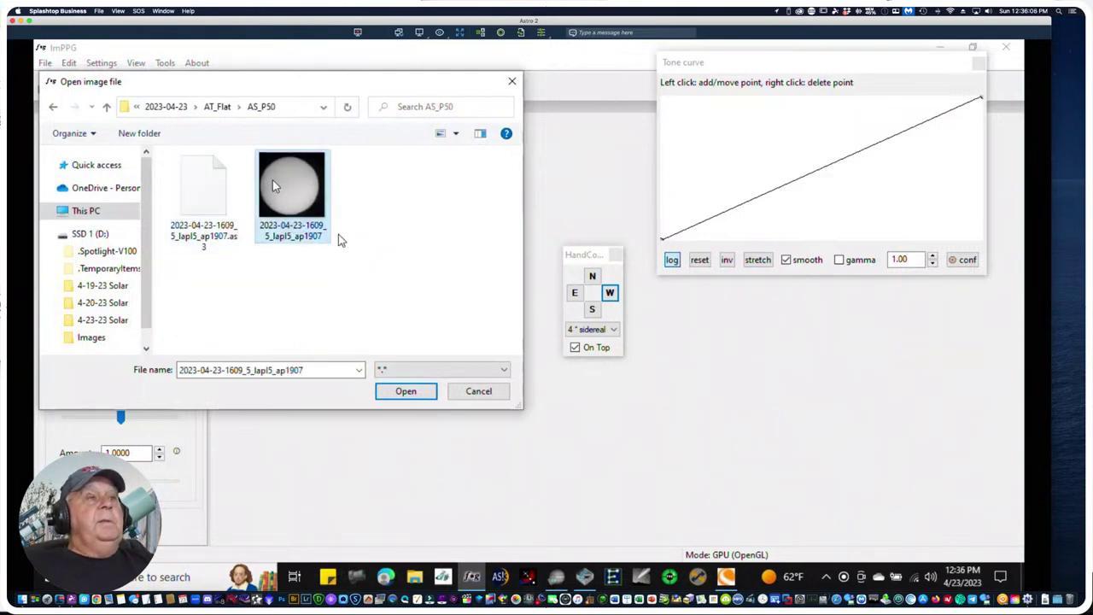
{"action": "left_click", "coordinate": [402, 392]}
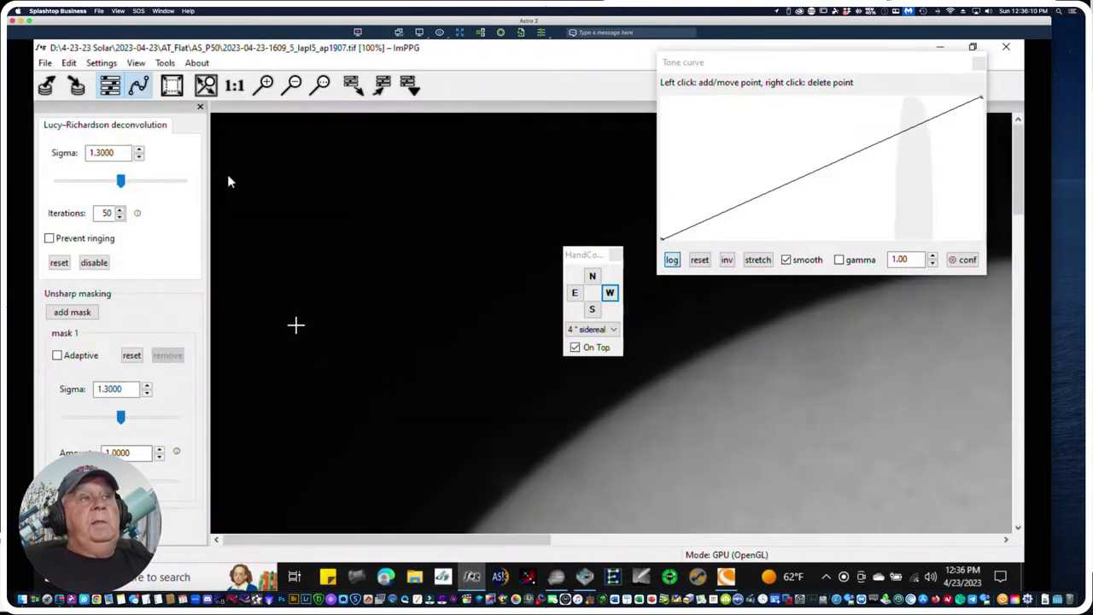
Examine the whole solar disk of the opened stack at 20% zoom
{"action": "left_click", "coordinate": [292, 84]}
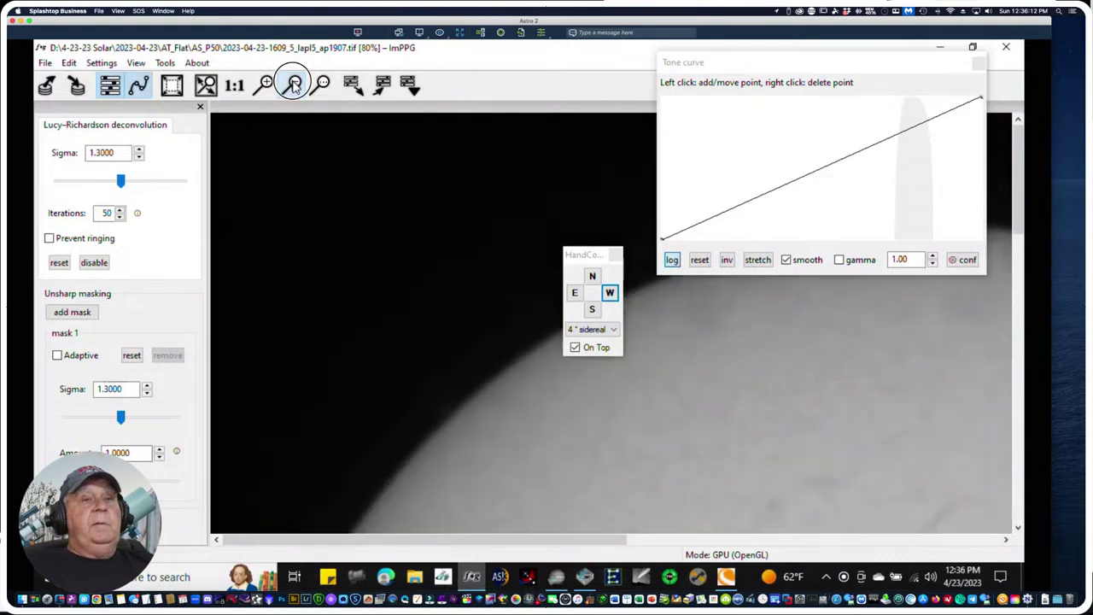
{"action": "left_click", "coordinate": [293, 84]}
{"action": "left_click", "coordinate": [293, 84]}
{"action": "left_click", "coordinate": [293, 84]}
{"action": "left_click", "coordinate": [292, 84]}
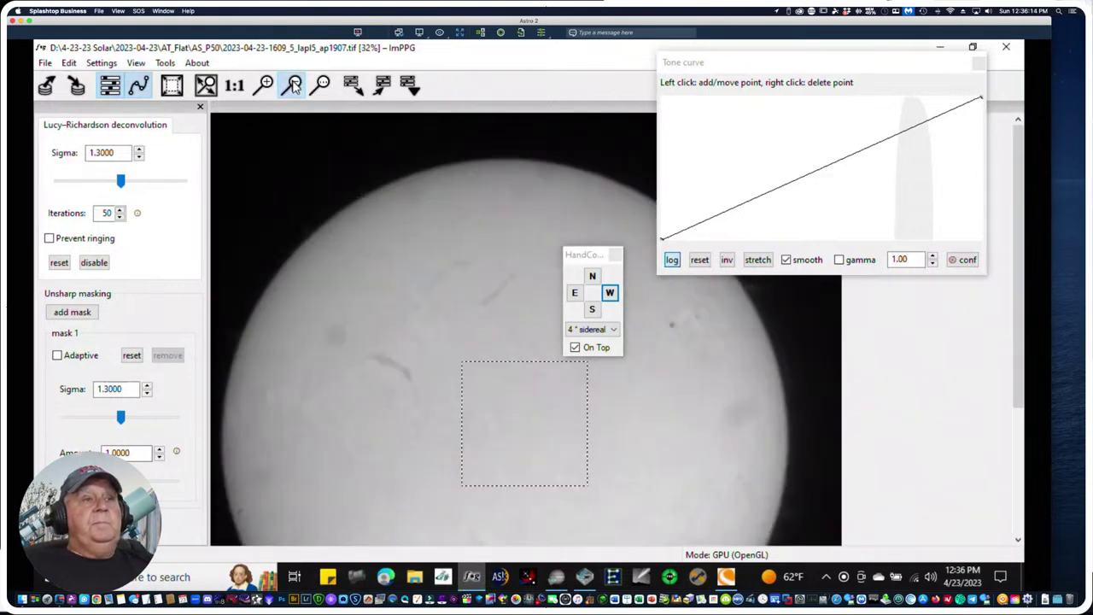
{"action": "left_click", "coordinate": [293, 84]}
{"action": "left_click", "coordinate": [293, 84]}
{"action": "left_click", "coordinate": [293, 83]}
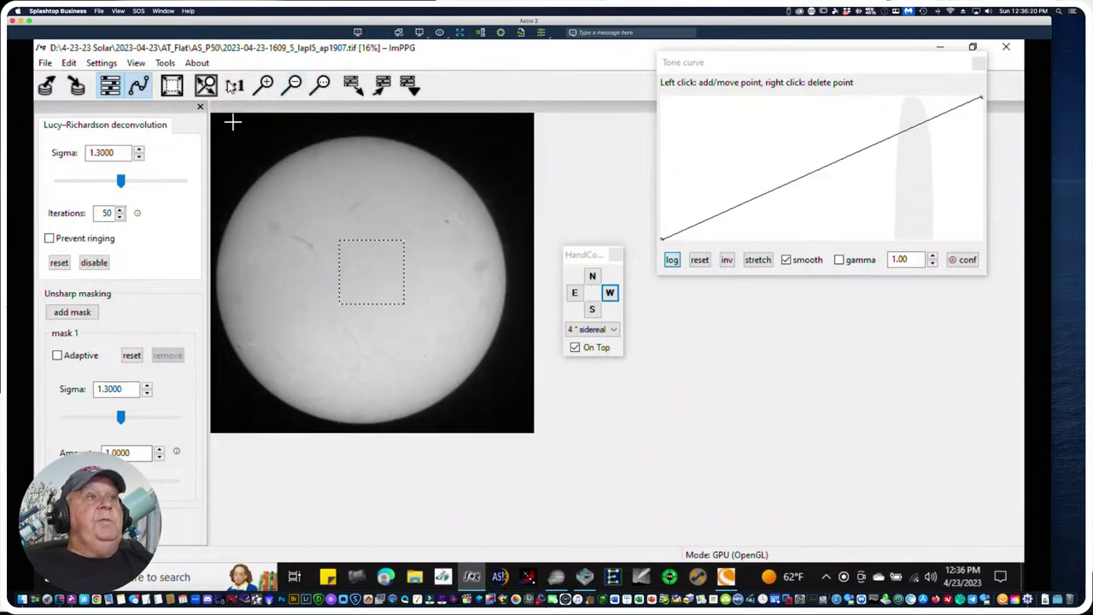
{"action": "left_click", "coordinate": [267, 84]}
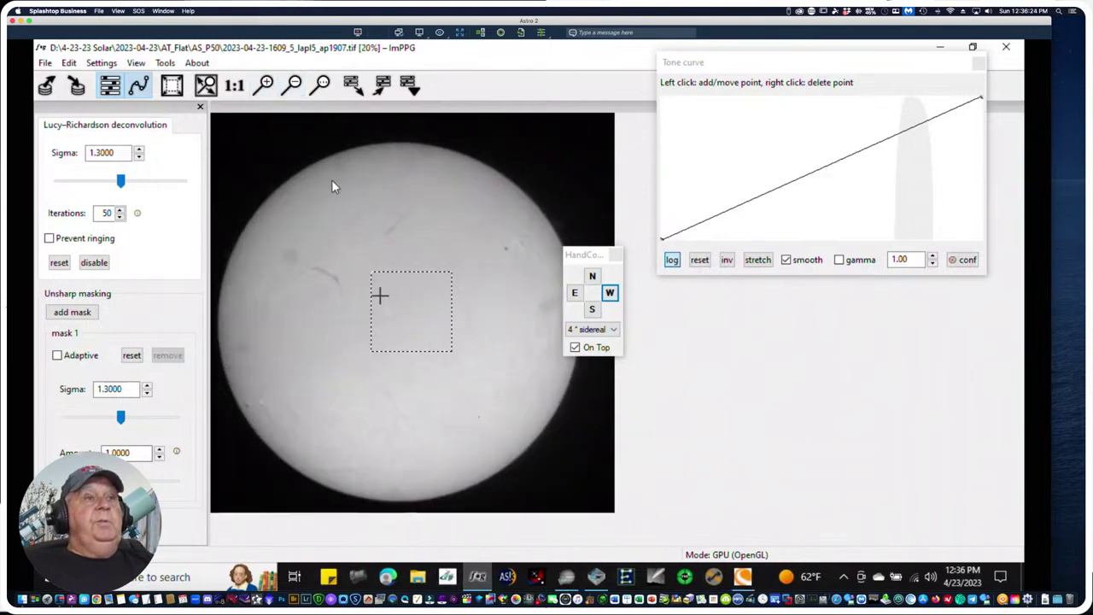
Move the hand control window off the solar disk and select and process the entire image
{"action": "left_click_drag", "start_coordinate": [578, 257], "coordinate": [595, 53]}
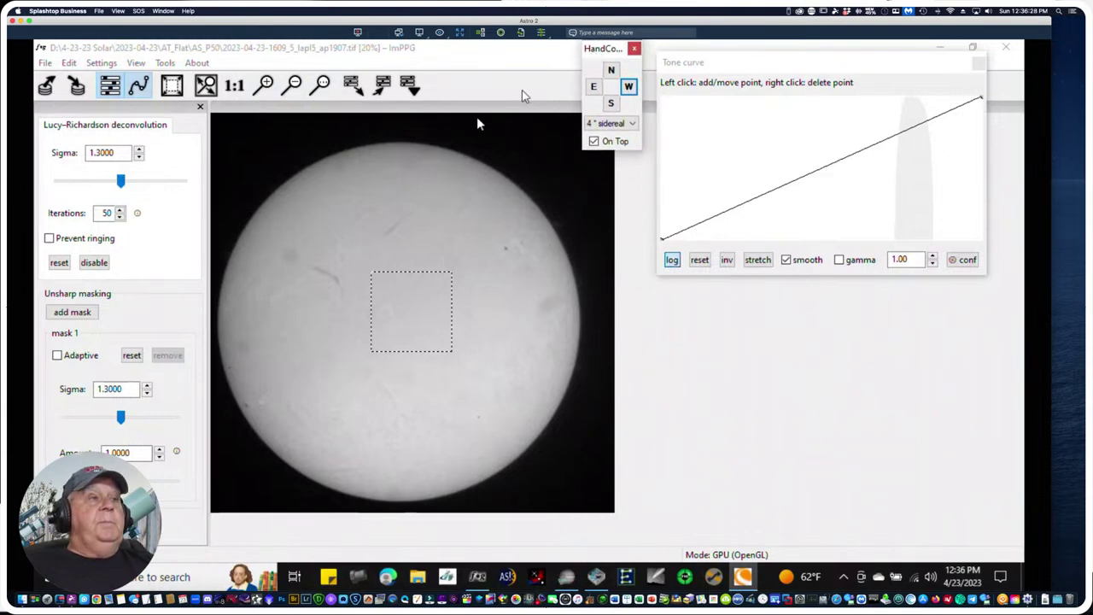
{"action": "left_click", "coordinate": [69, 69]}
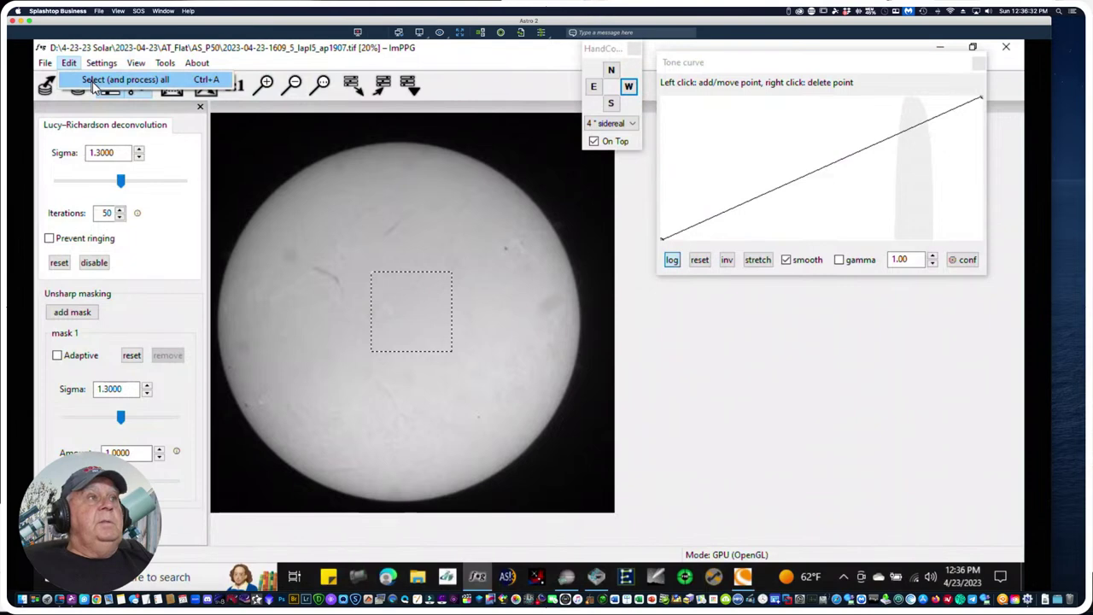
{"action": "left_click", "coordinate": [94, 85]}
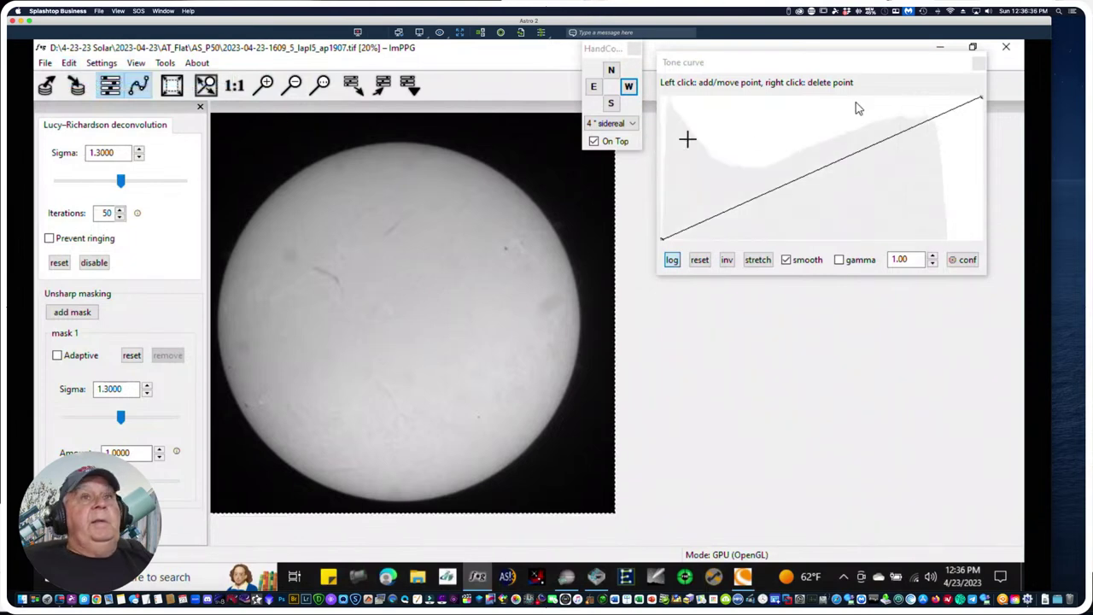
Try whitening the sky background by anchoring a low shadow point on the tone curve and raising a near-black point to maximum
{"action": "left_click_drag", "start_coordinate": [866, 63], "coordinate": [781, 146]}
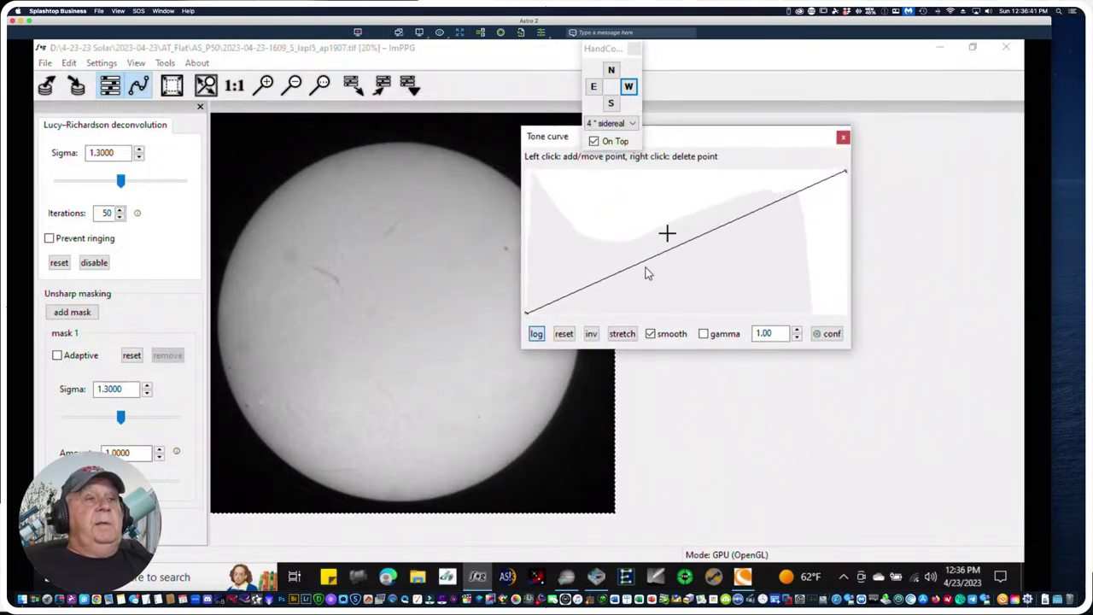
{"action": "left_click", "coordinate": [588, 287]}
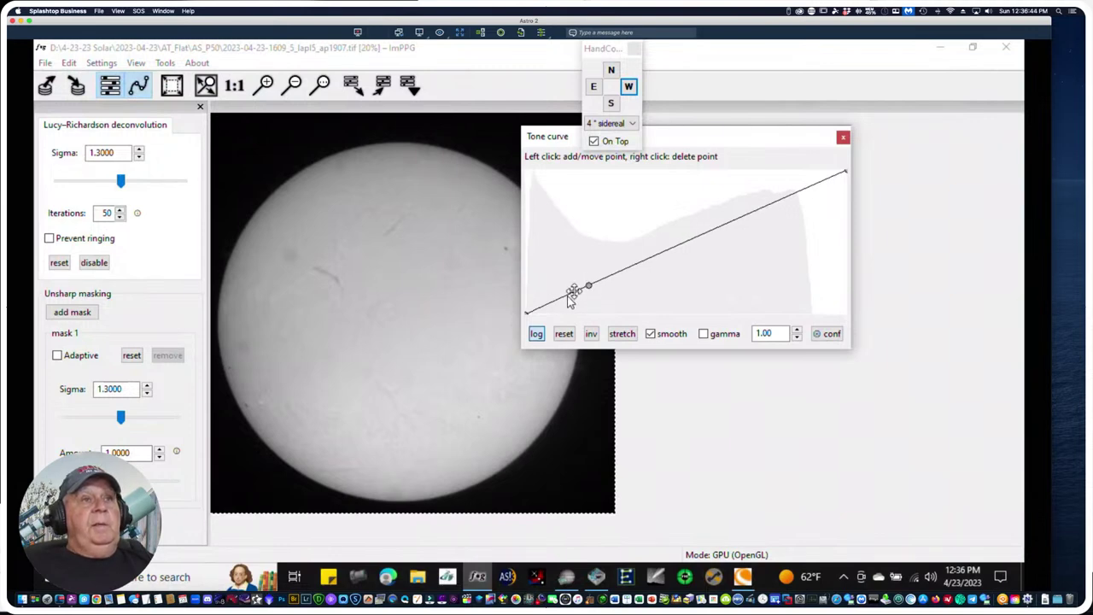
{"action": "left_click_drag", "start_coordinate": [557, 295], "coordinate": [530, 171]}
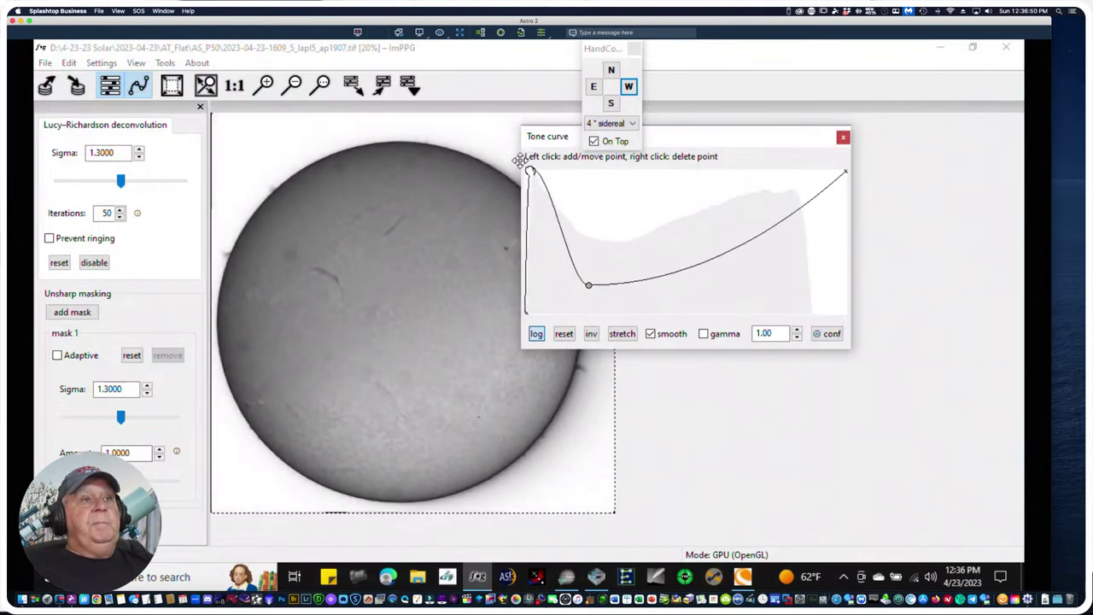
{"action": "left_click_drag", "start_coordinate": [661, 142], "coordinate": [765, 111]}
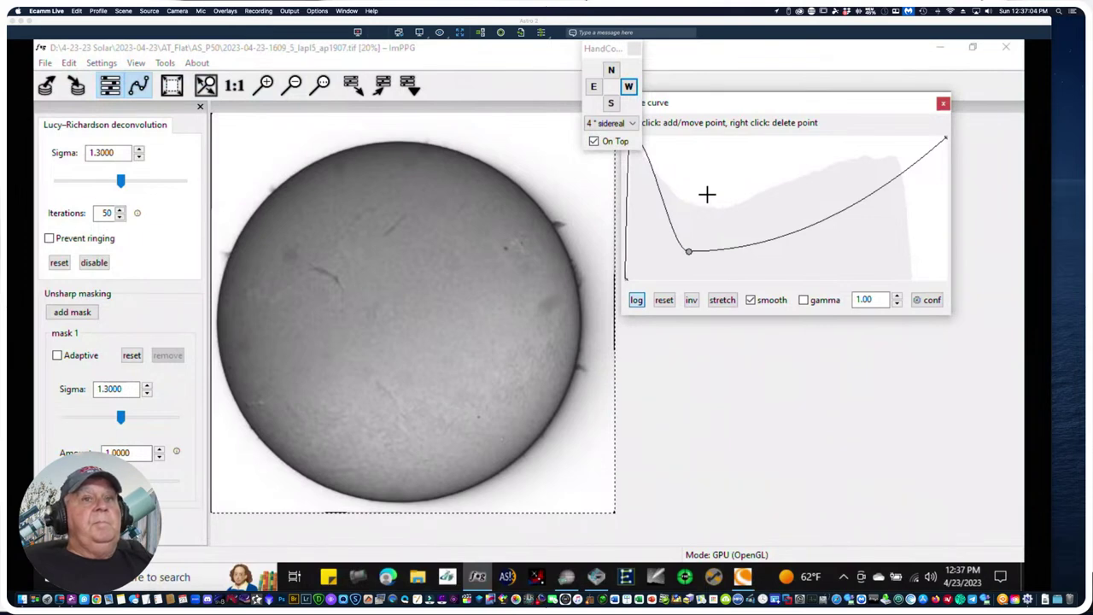
Try reshaping the curve with a shifted dip, a midtone point and two points on the shadow slope, and reset the curve
{"action": "left_click", "coordinate": [707, 195]}
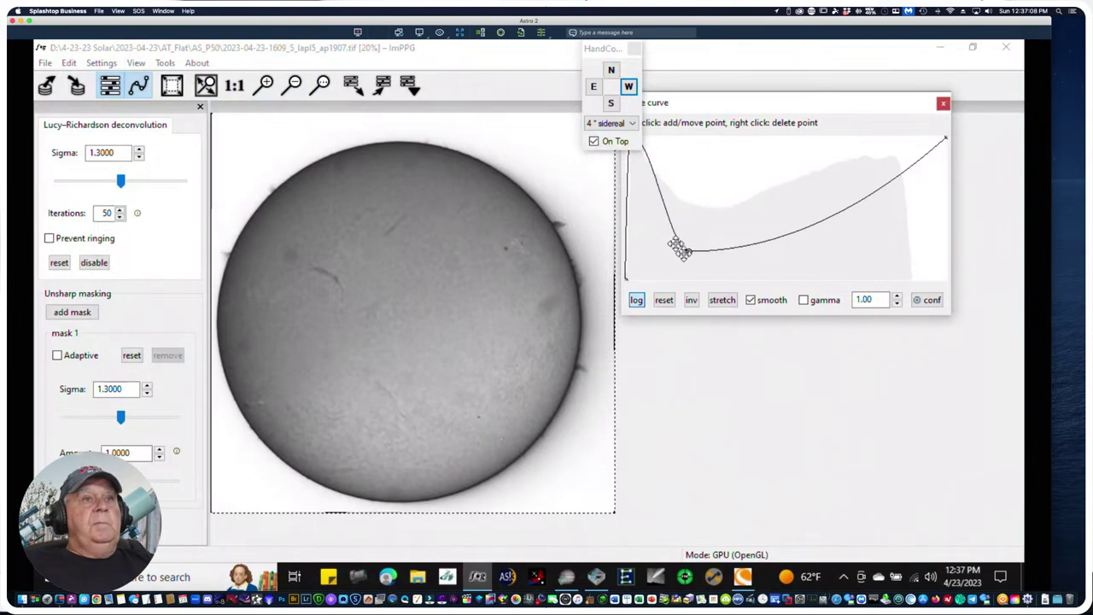
{"action": "left_click", "coordinate": [686, 250]}
{"action": "left_click_drag", "start_coordinate": [686, 250], "coordinate": [838, 218]}
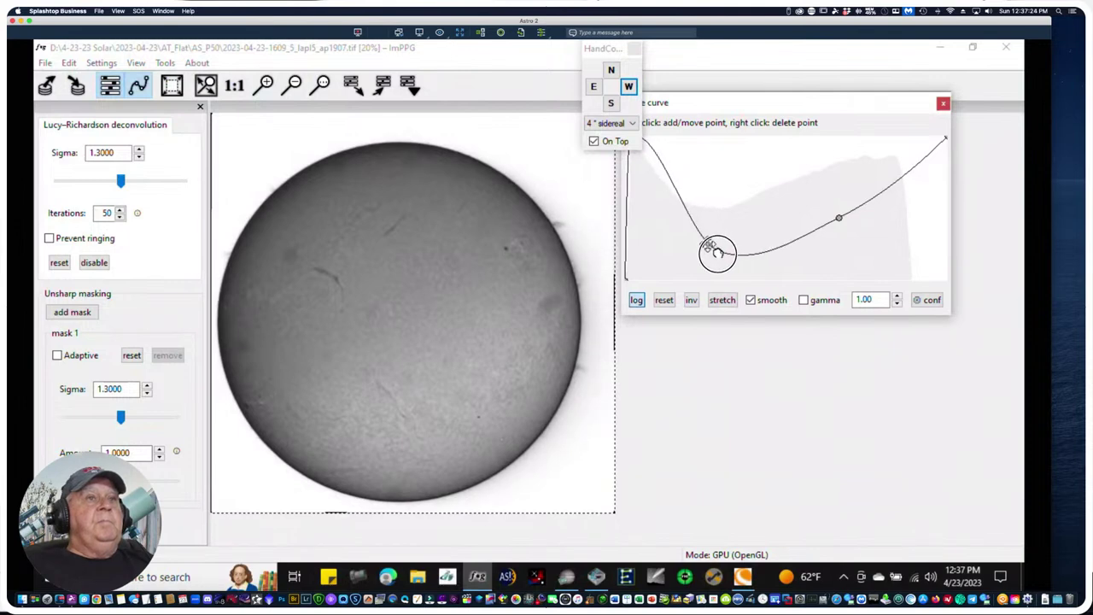
{"action": "mouse_move", "coordinate": [712, 256]}
{"action": "left_mouse_down"}
{"action": "mouse_move", "coordinate": [733, 251]}
{"action": "mouse_move", "coordinate": [718, 258]}
{"action": "left_mouse_up"}
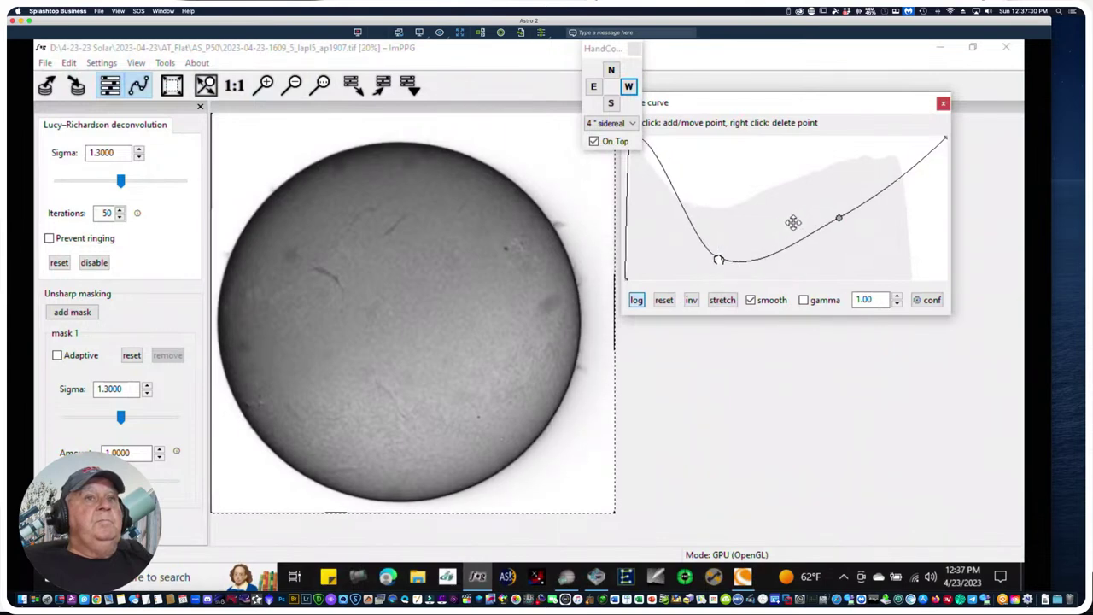
{"action": "mouse_move", "coordinate": [839, 218]}
{"action": "left_mouse_down"}
{"action": "mouse_move", "coordinate": [846, 228]}
{"action": "mouse_move", "coordinate": [838, 219]}
{"action": "left_mouse_up"}
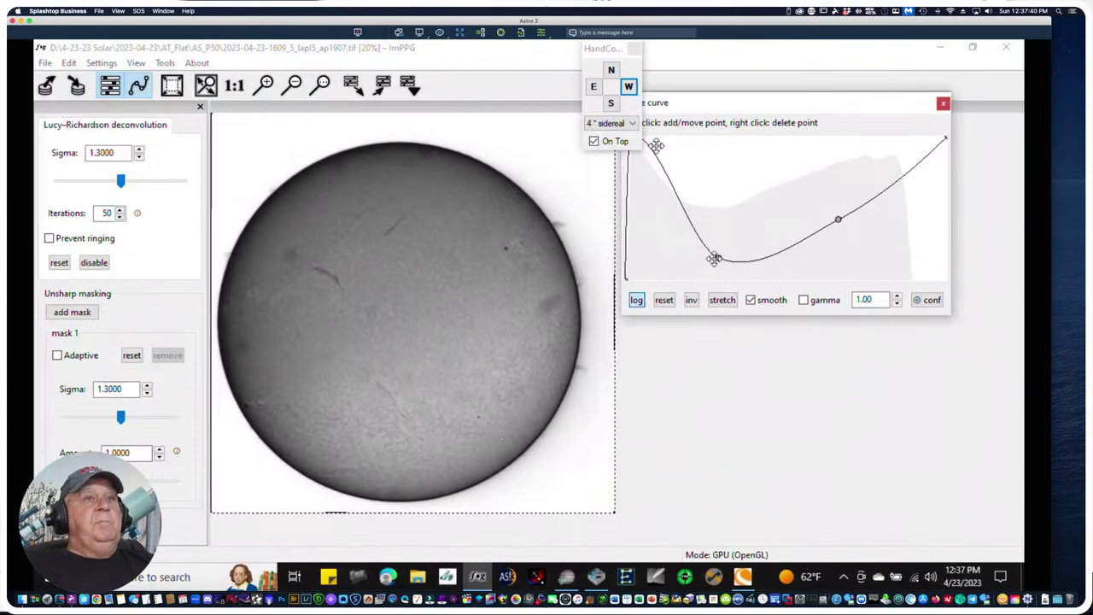
{"action": "left_click_drag", "start_coordinate": [659, 165], "coordinate": [686, 175]}
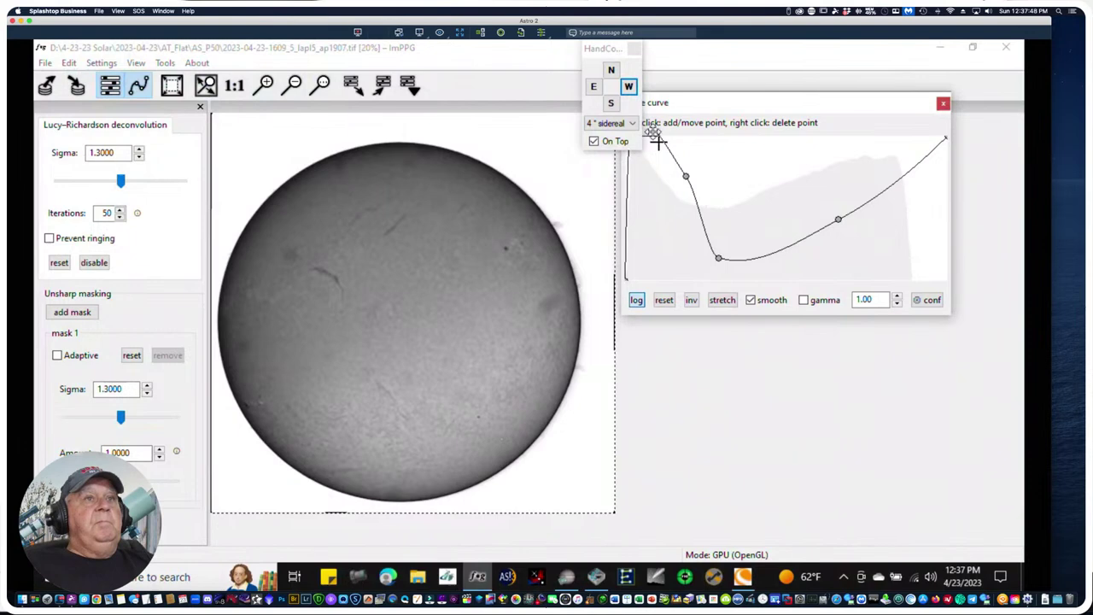
{"action": "left_click_drag", "start_coordinate": [660, 141], "coordinate": [653, 157]}
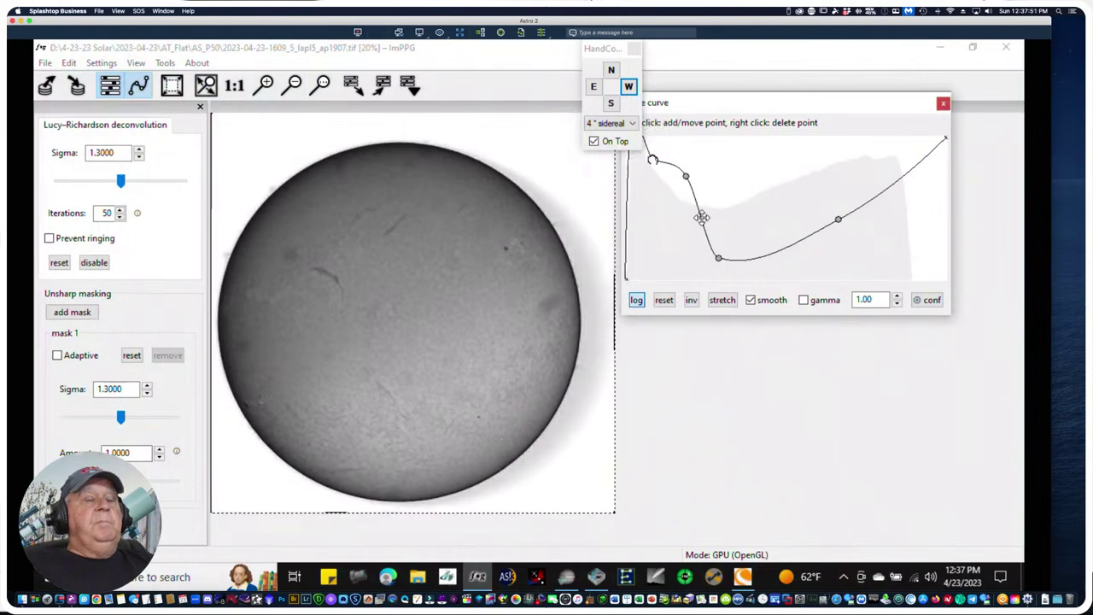
{"action": "left_click", "coordinate": [664, 305]}
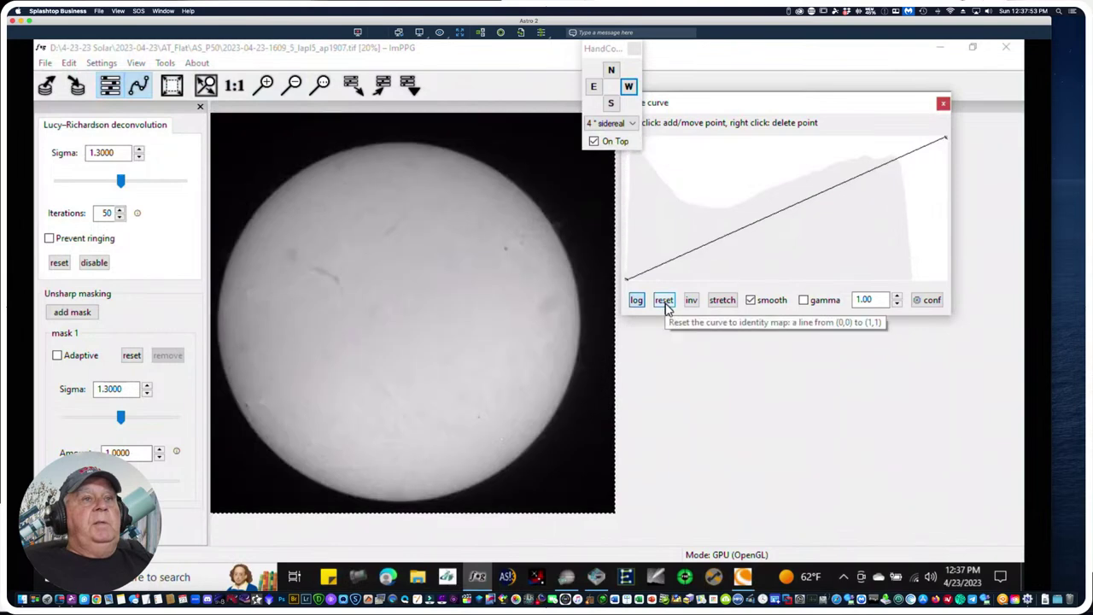
Rebuild the inverted tone curve with a near-black point raised close to maximum, a low dark-midtone point and a slightly raised midtone point
{"action": "left_click", "coordinate": [679, 253]}
{"action": "left_click_drag", "start_coordinate": [655, 264], "coordinate": [632, 141]}
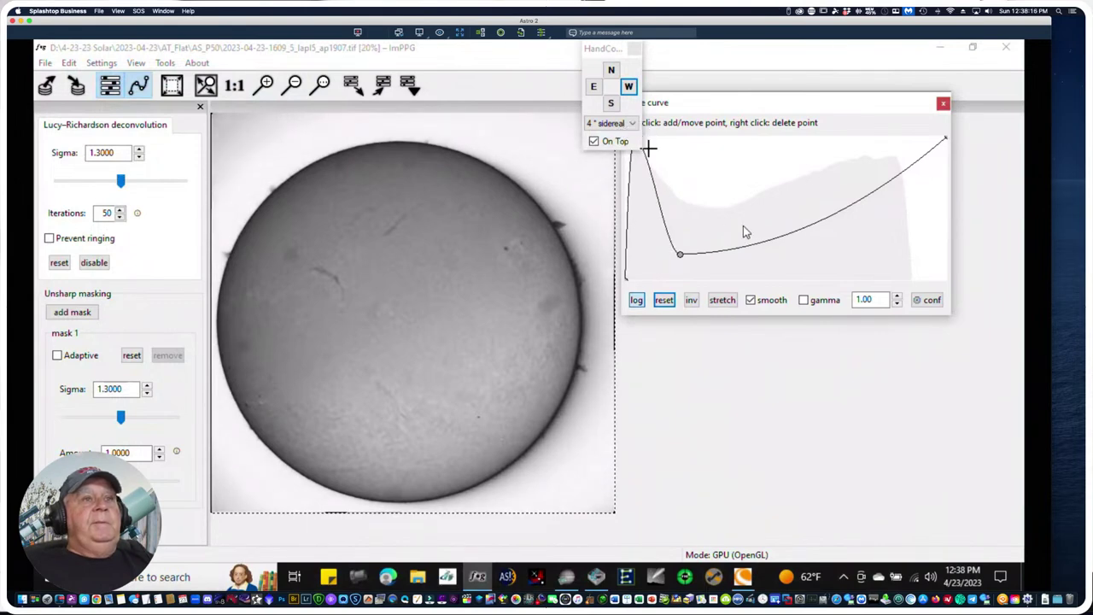
{"action": "left_click_drag", "start_coordinate": [673, 252], "coordinate": [716, 241]}
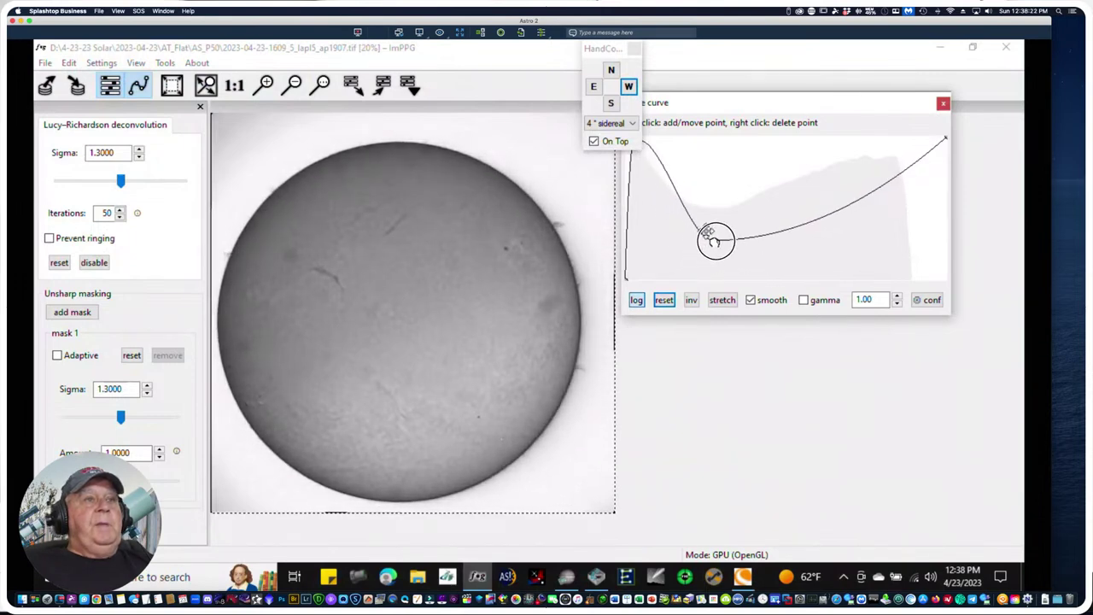
{"action": "left_click_drag", "start_coordinate": [779, 229], "coordinate": [799, 218]}
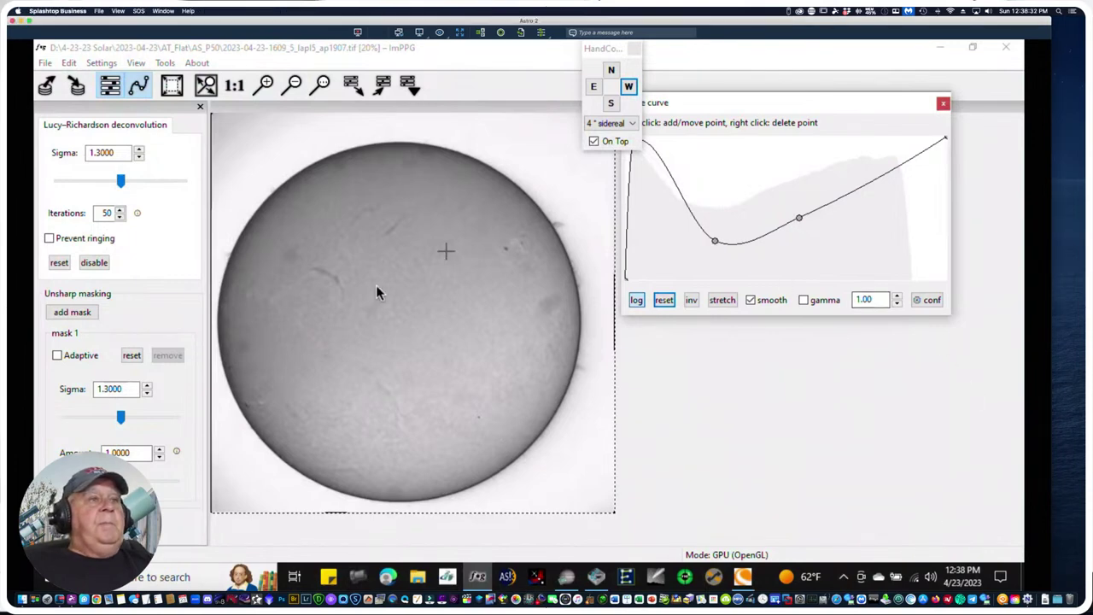
Set the Lucy–Richardson deconvolution sigma to 4.1368 and mask 1 of the unsharp masking to sigma 1.5310 and amount 1.4886
{"action": "mouse_move", "coordinate": [120, 182]}
{"action": "left_mouse_down"}
{"action": "mouse_move", "coordinate": [166, 180]}
{"action": "mouse_move", "coordinate": [125, 179]}
{"action": "mouse_move", "coordinate": [134, 183]}
{"action": "left_mouse_up"}
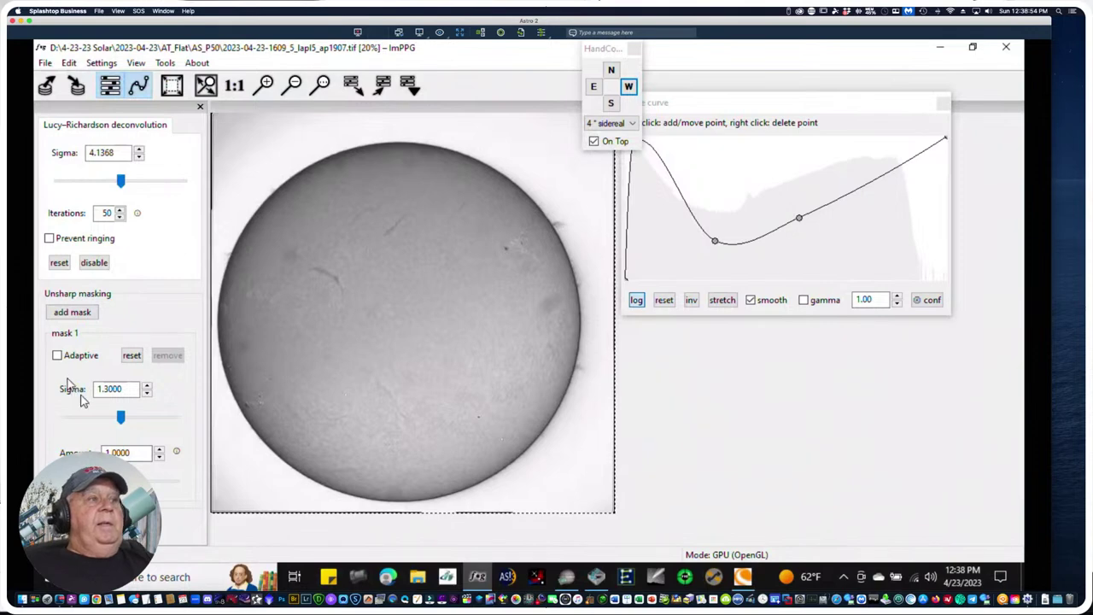
{"action": "left_click_drag", "start_coordinate": [121, 418], "coordinate": [132, 418]}
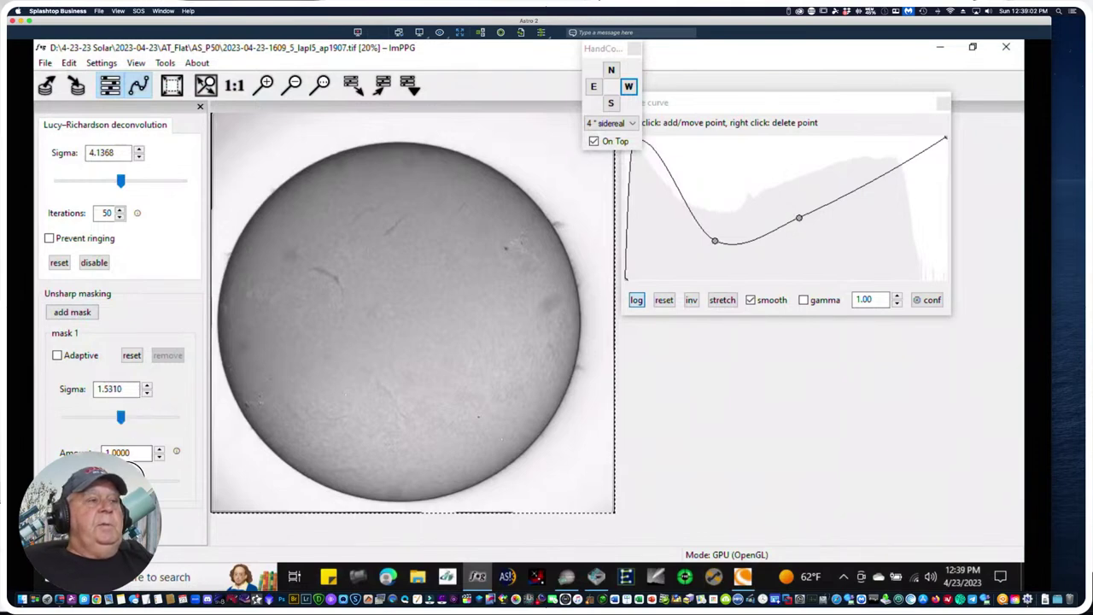
{"action": "left_click_drag", "start_coordinate": [150, 483], "coordinate": [155, 483]}
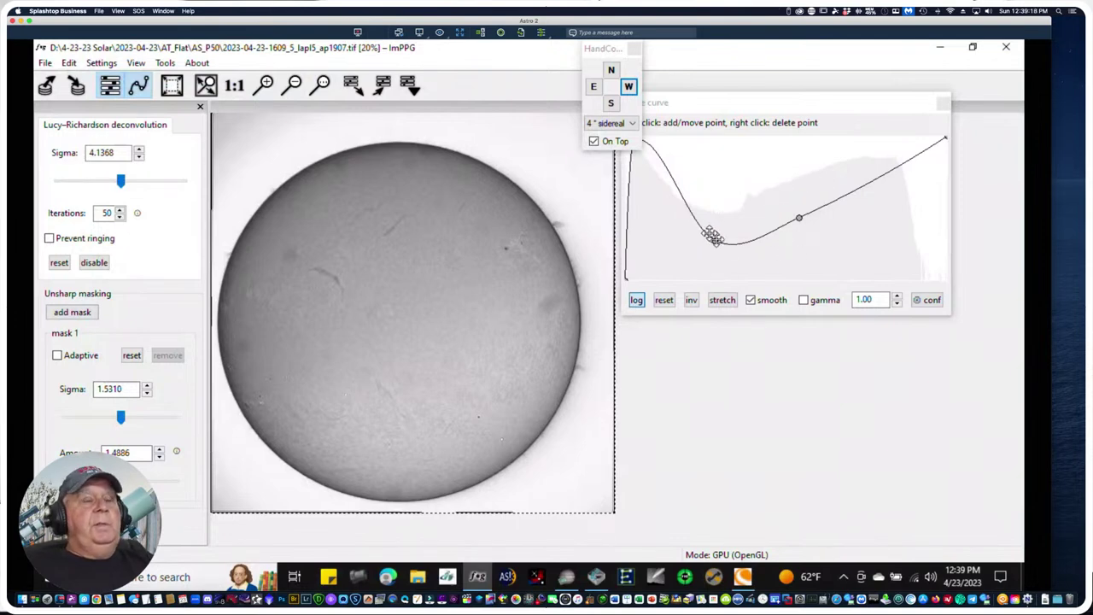
Deepen the tone curve's dip, lower its midtone point slightly and add a point high on the steep shadow slope
{"action": "left_click_drag", "start_coordinate": [710, 236], "coordinate": [707, 260]}
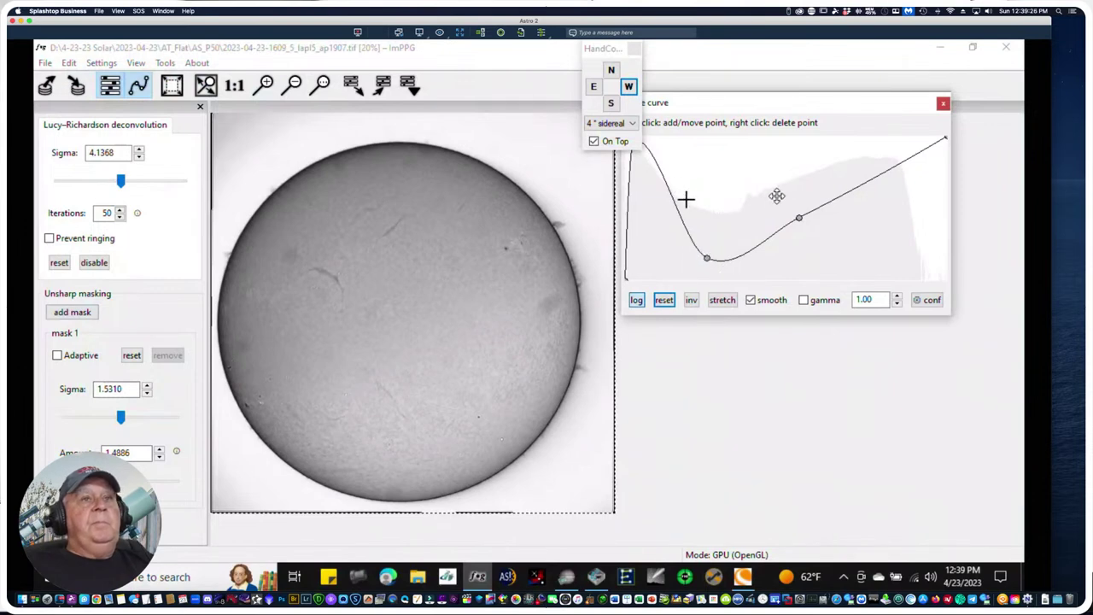
{"action": "left_click_drag", "start_coordinate": [797, 217], "coordinate": [815, 223]}
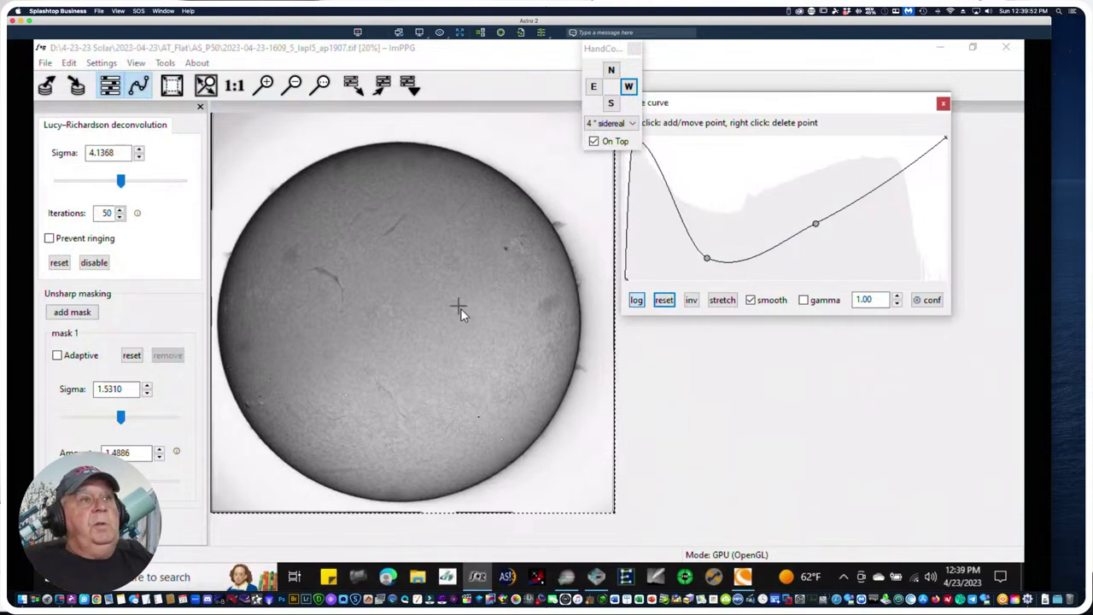
{"action": "left_click", "coordinate": [651, 152]}
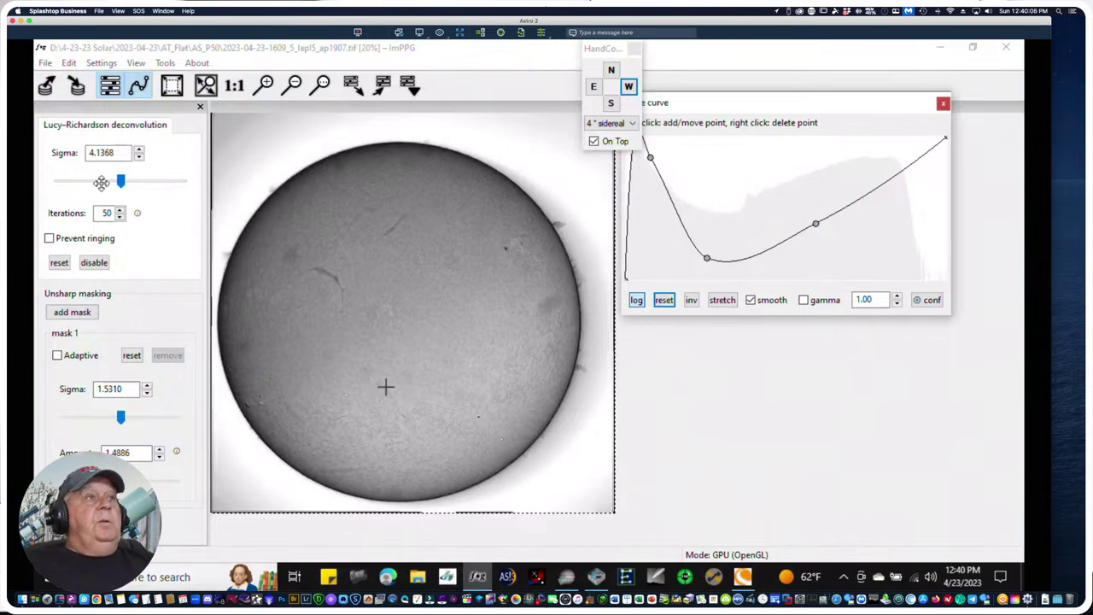
Quit ImPPG and return to the live solar view in SharpCap
{"action": "left_click", "coordinate": [44, 63]}
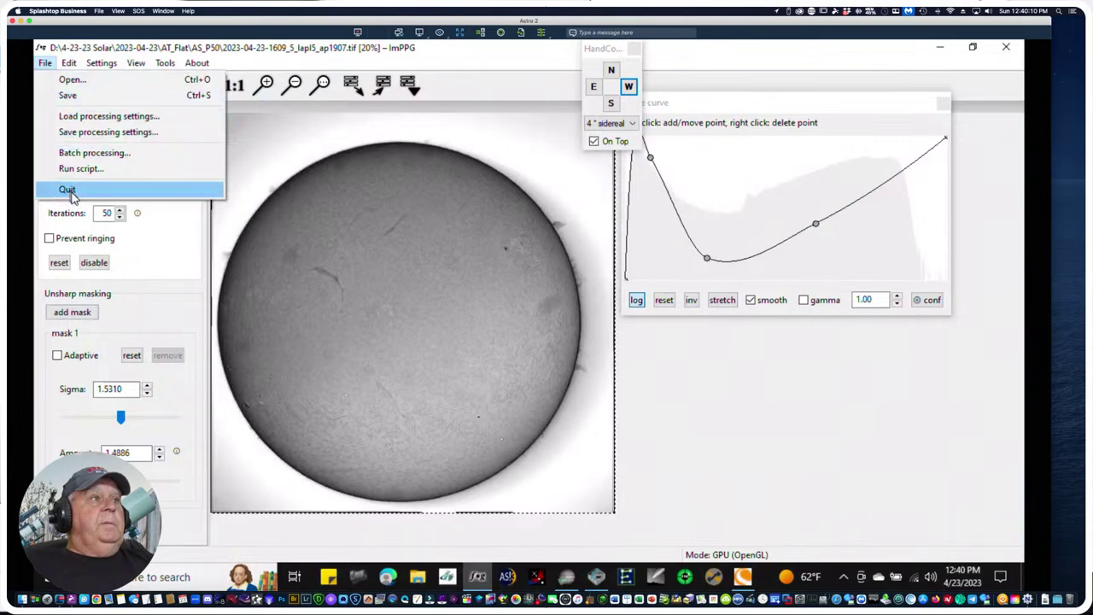
{"action": "left_click", "coordinate": [68, 190]}
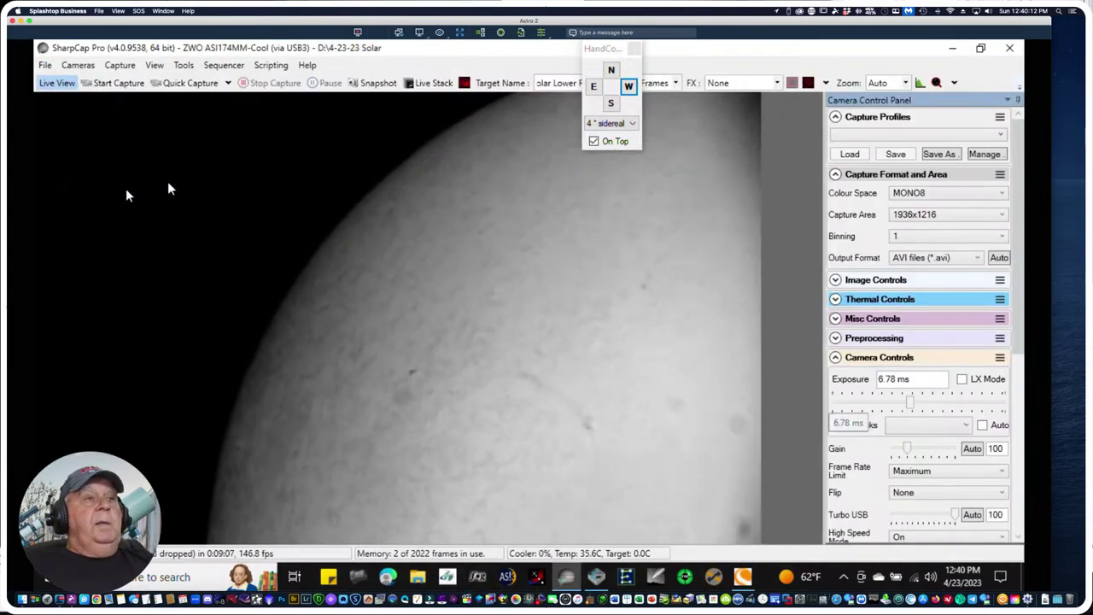